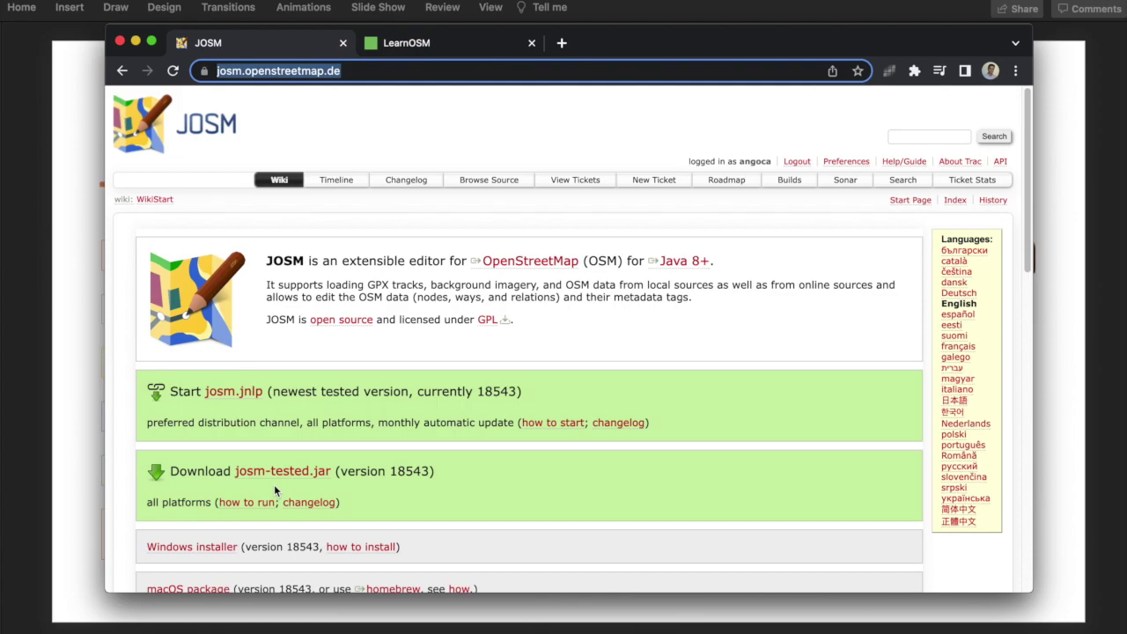
Step: Launch the newest tested JOSM release from the josm.jnlp link on the JOSM website
left_click(221, 396)
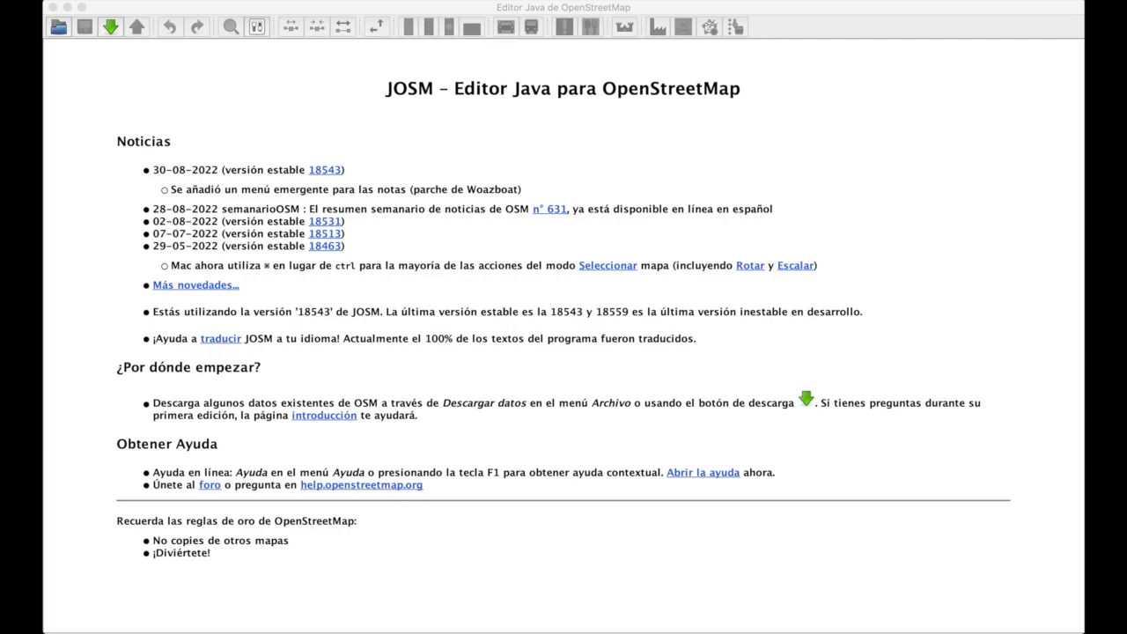
Step: Show the Servidor OSM settings, start a new OAuth key request with the account login, then cancel it
key("super+comma")
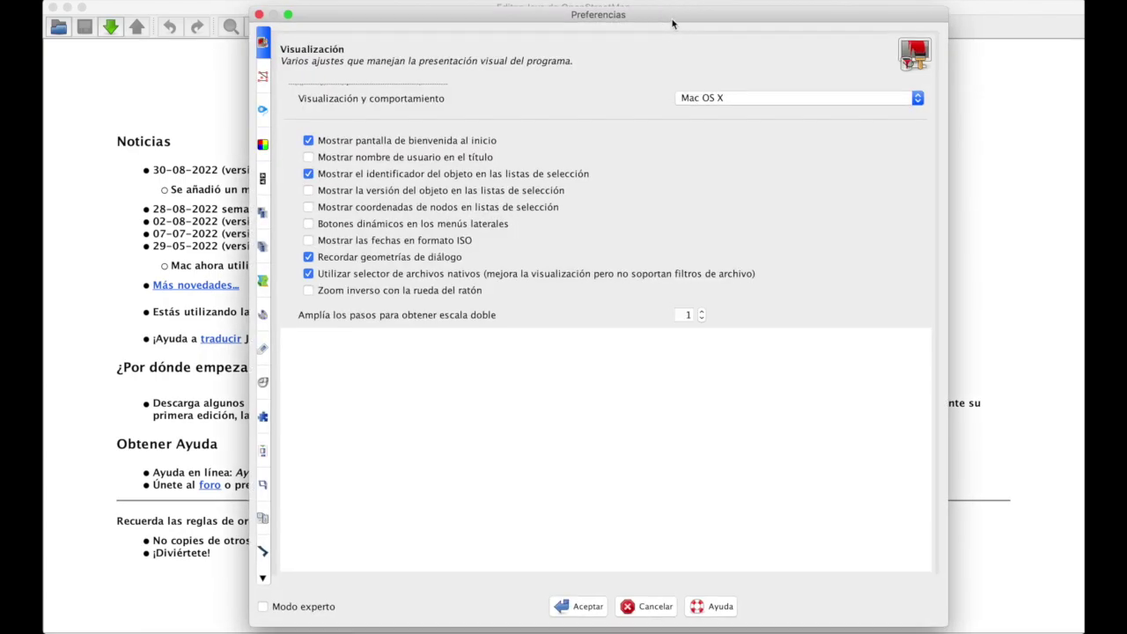
left_click(262, 215)
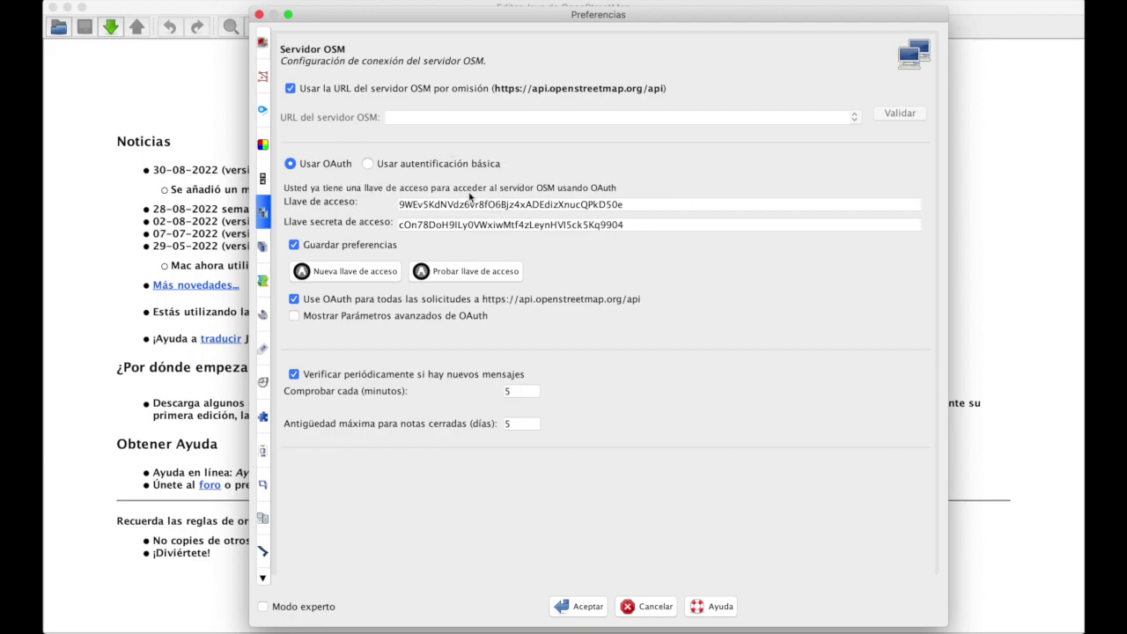
left_click(380, 271)
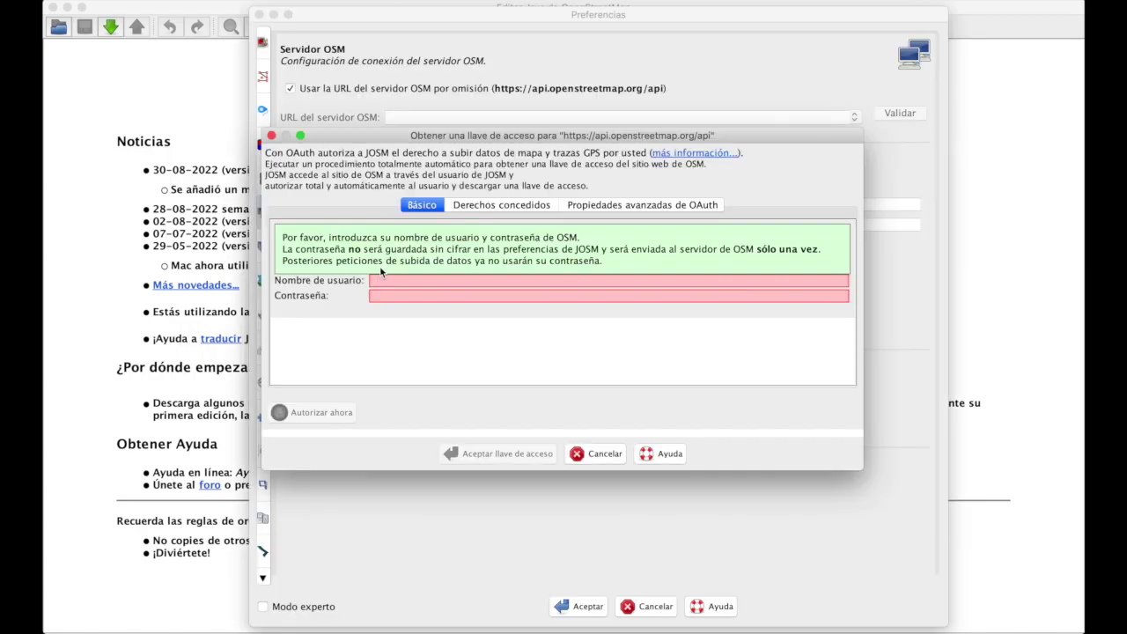
left_click(400, 280)
type("angoca")
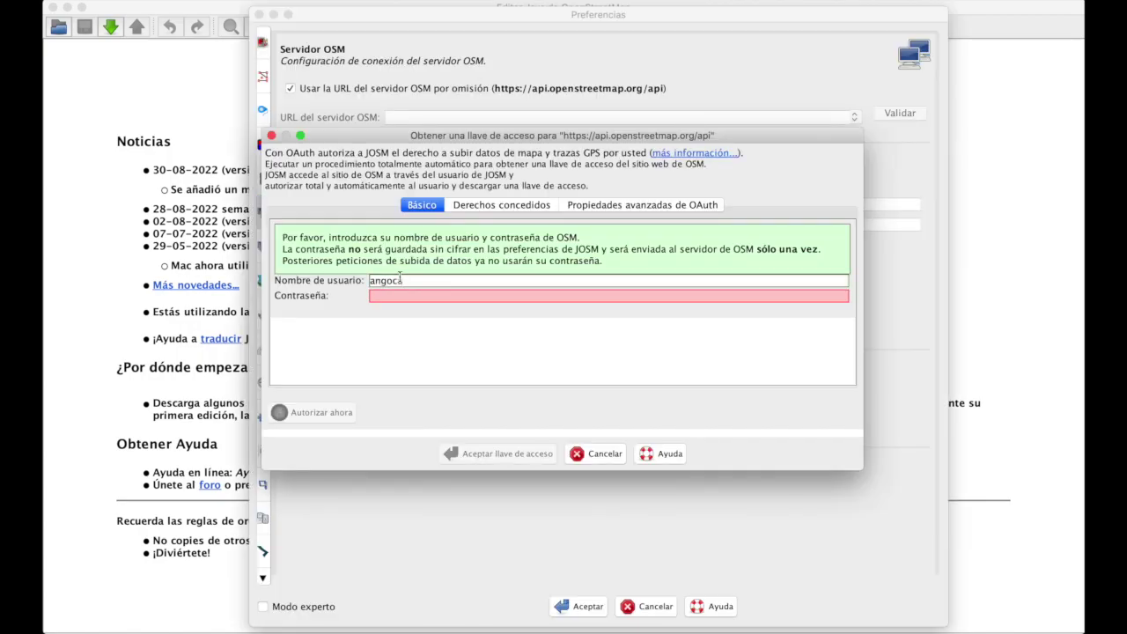
key("Tab")
type("•••••")
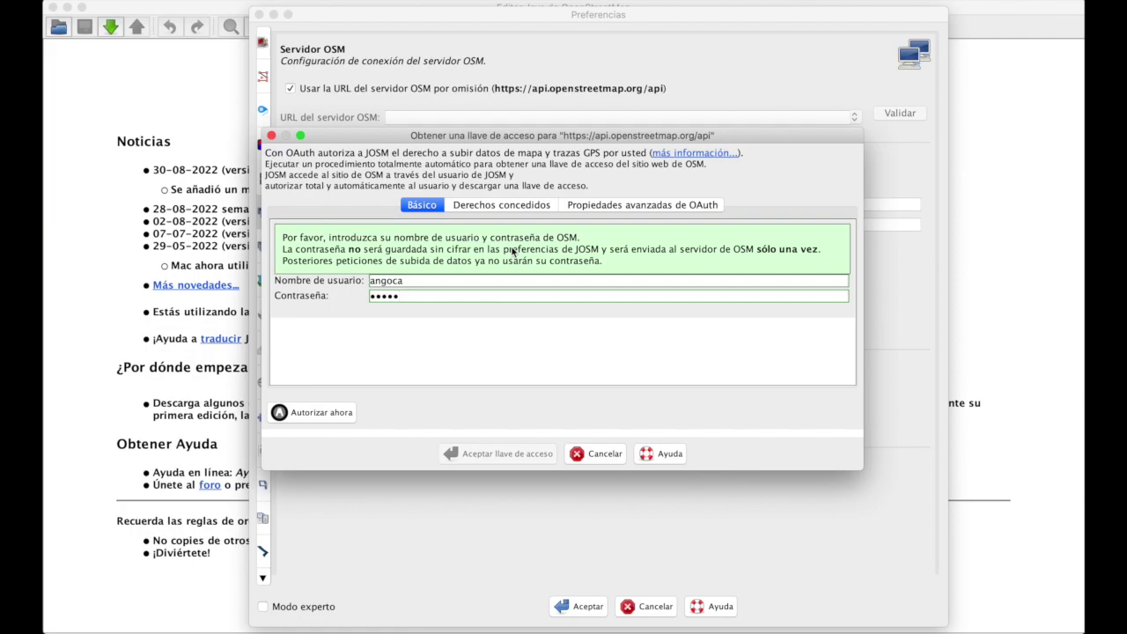
left_click(595, 455)
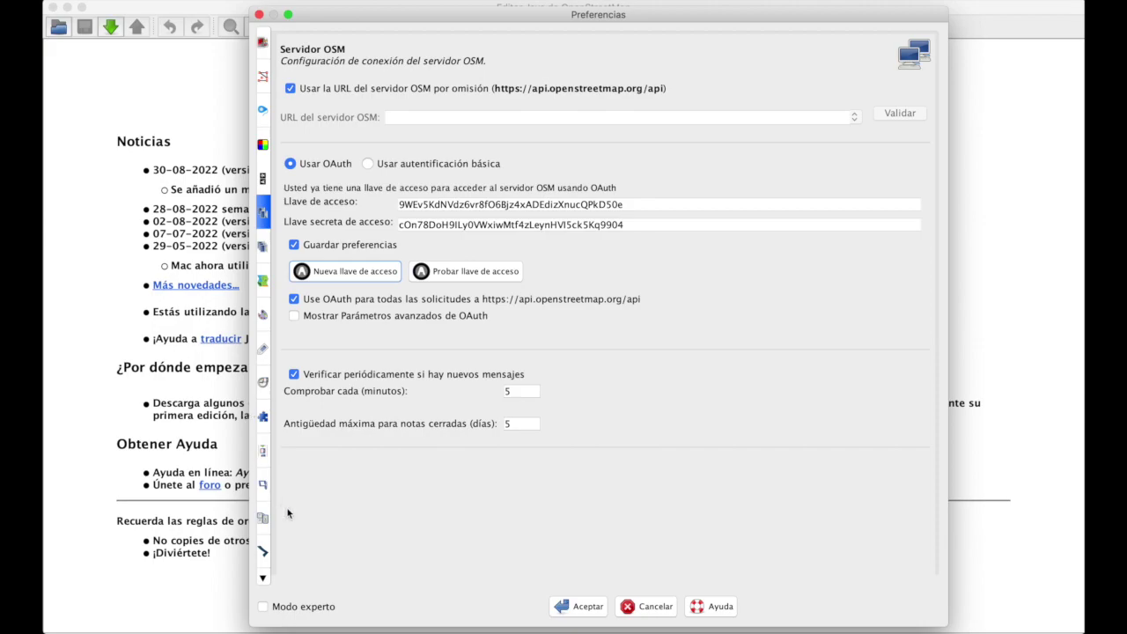
Step: Enable remote control on the Control Remoto preference page
key("Down")
key("Down")
key("Down")
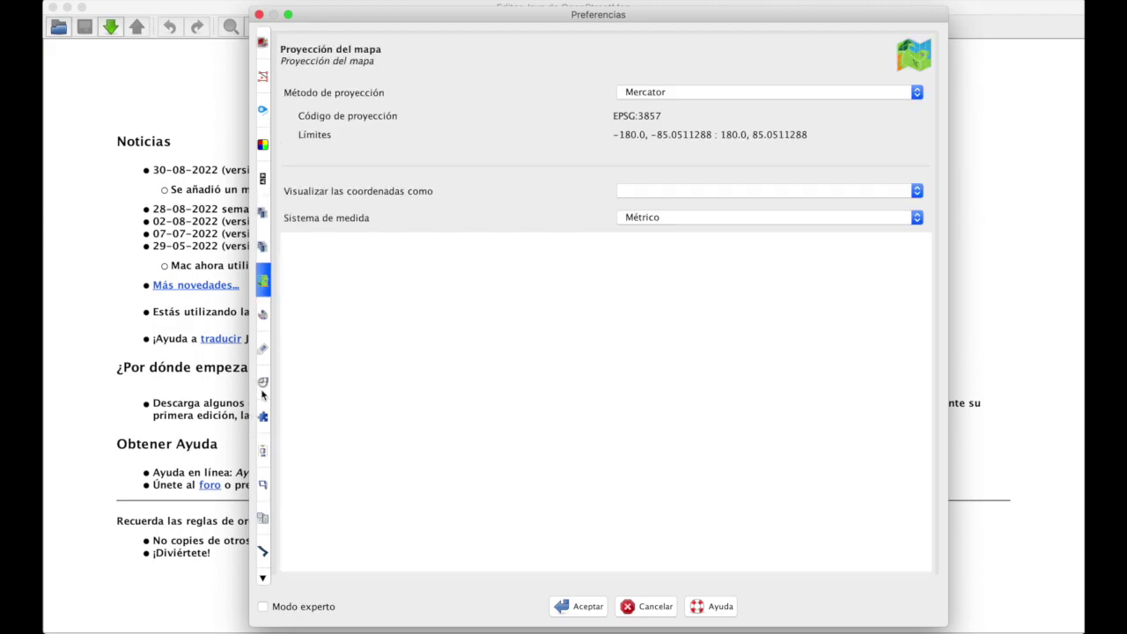
key("Down")
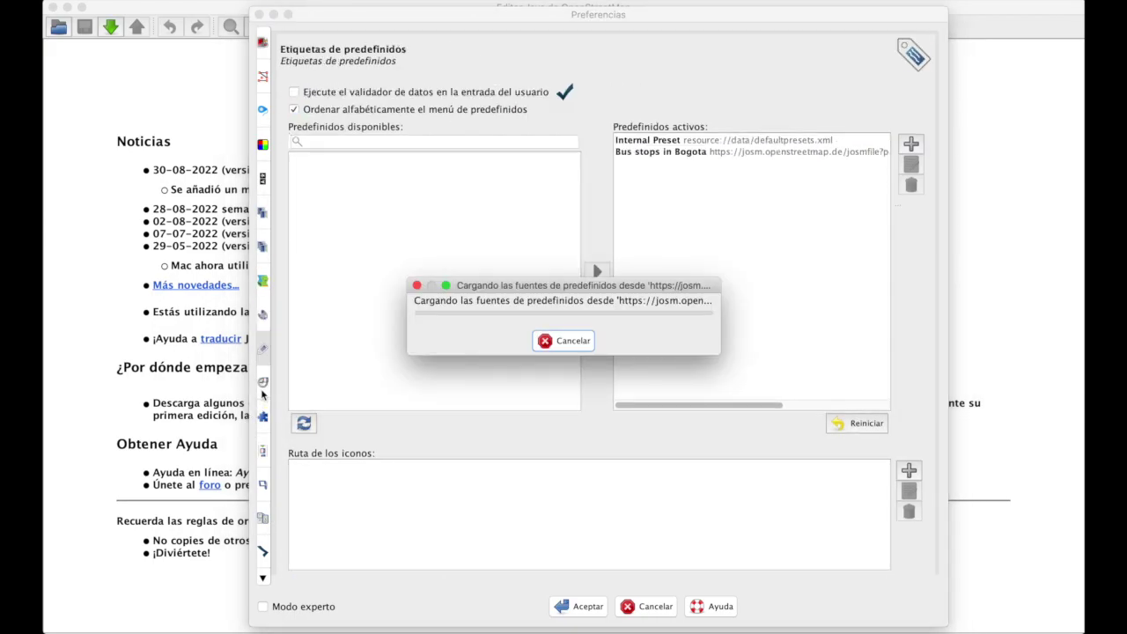
key("Down")
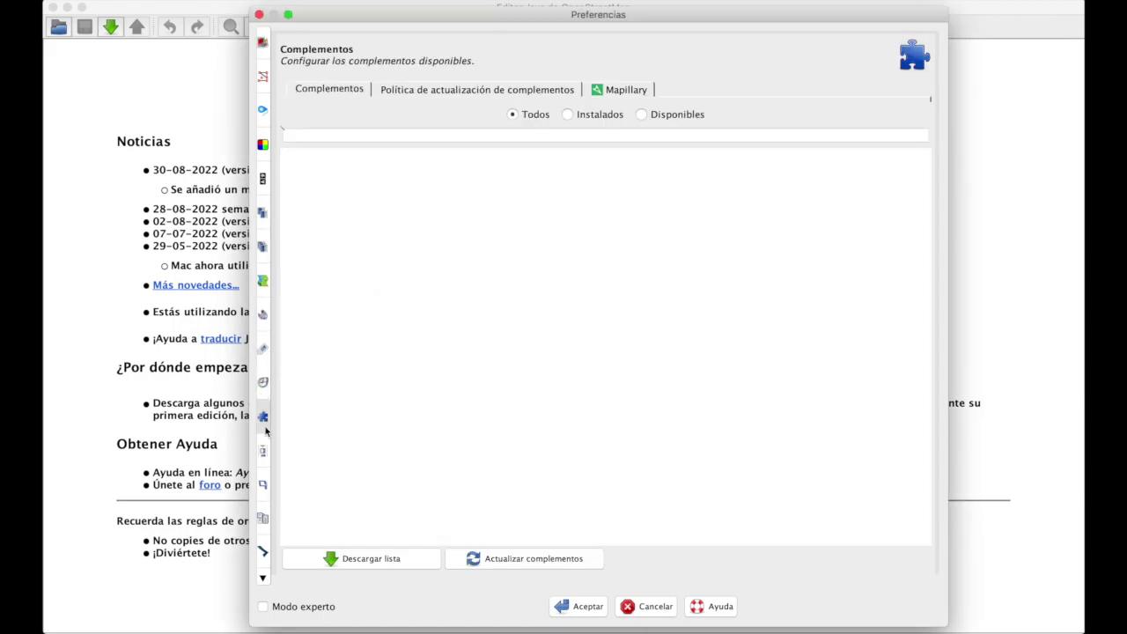
scroll(262, 529, "down", 3)
left_click(265, 573)
left_click(263, 438)
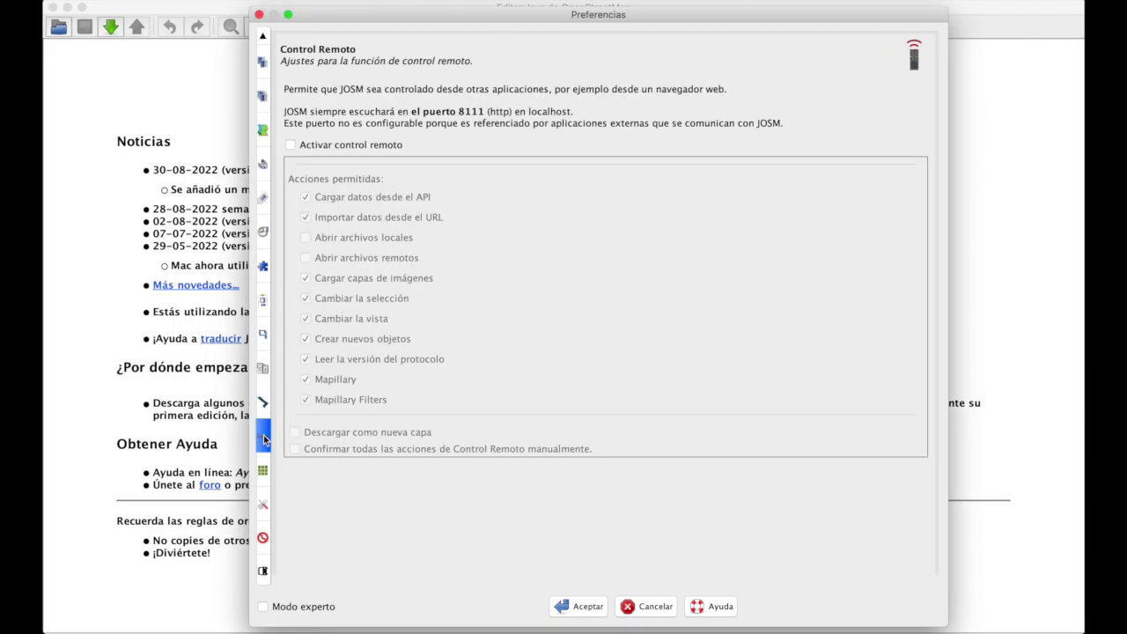
left_click(340, 144)
Step: Switch on Modo experto and bring up the Preferencias avanzadas key/value list
key("super+Tab")
key("super+Tab")
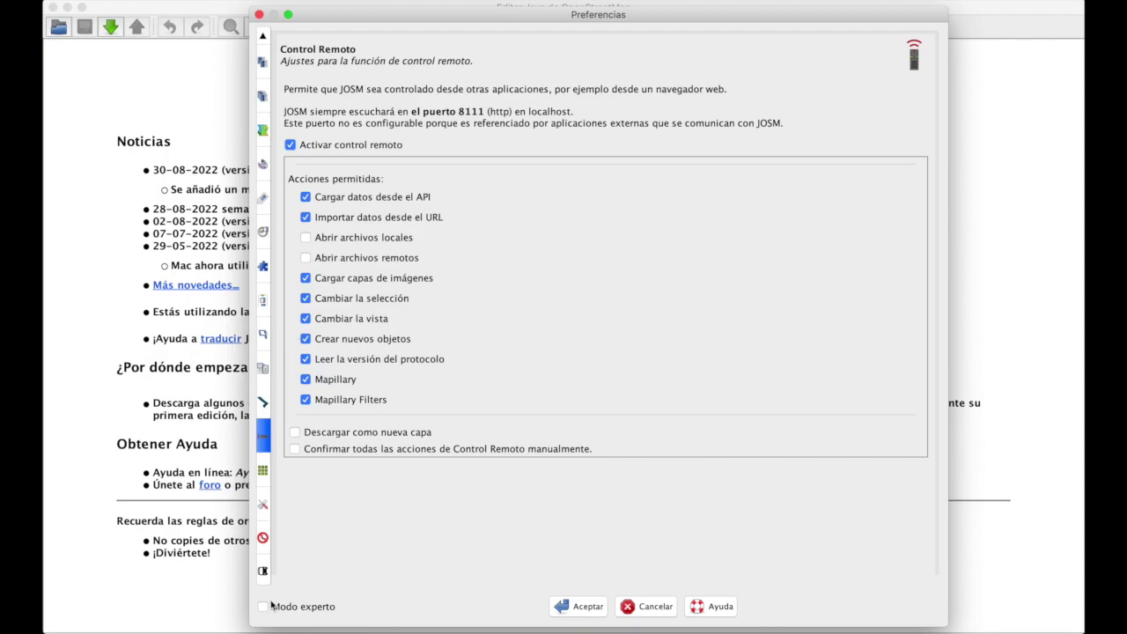
left_click(264, 607)
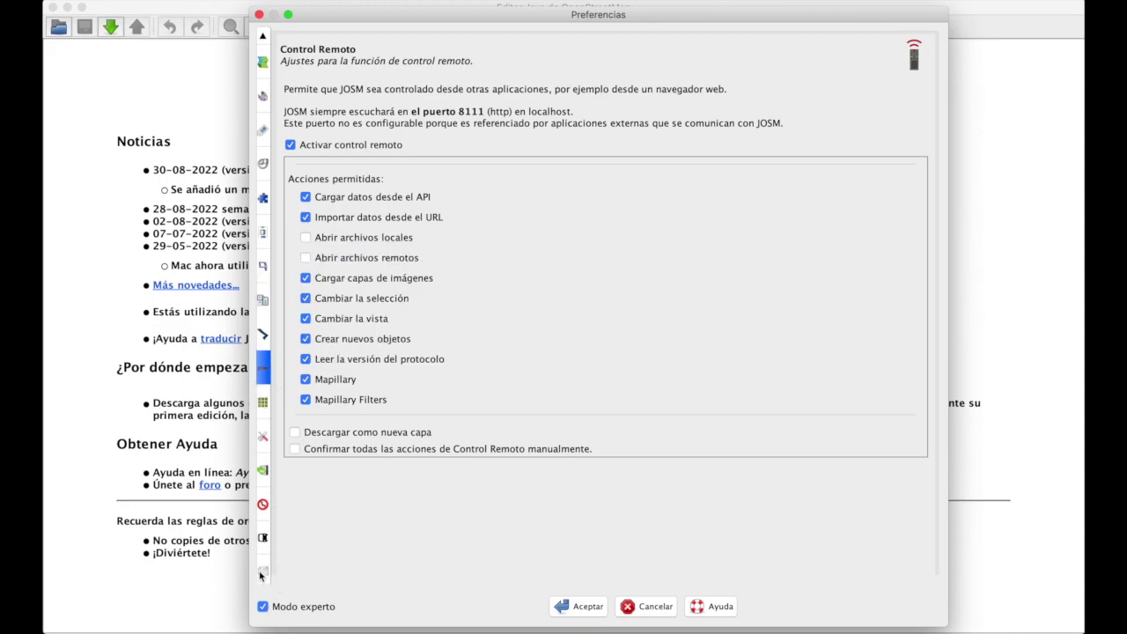
left_click(261, 572)
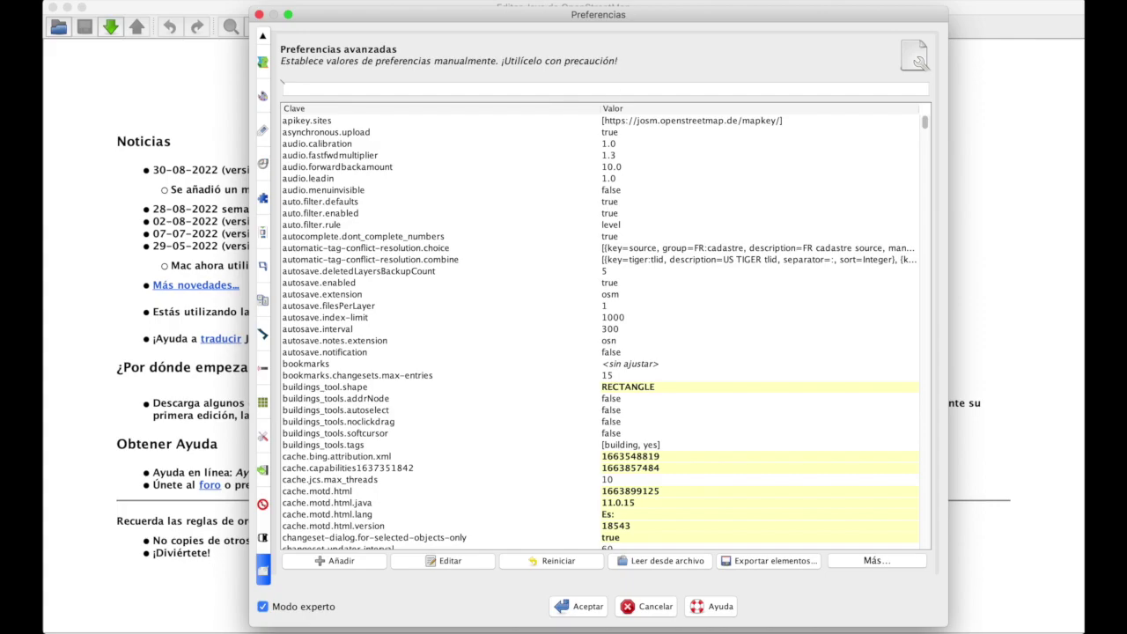
Step: Search the advanced preferences for validator.other and set its value to true
left_click(593, 92)
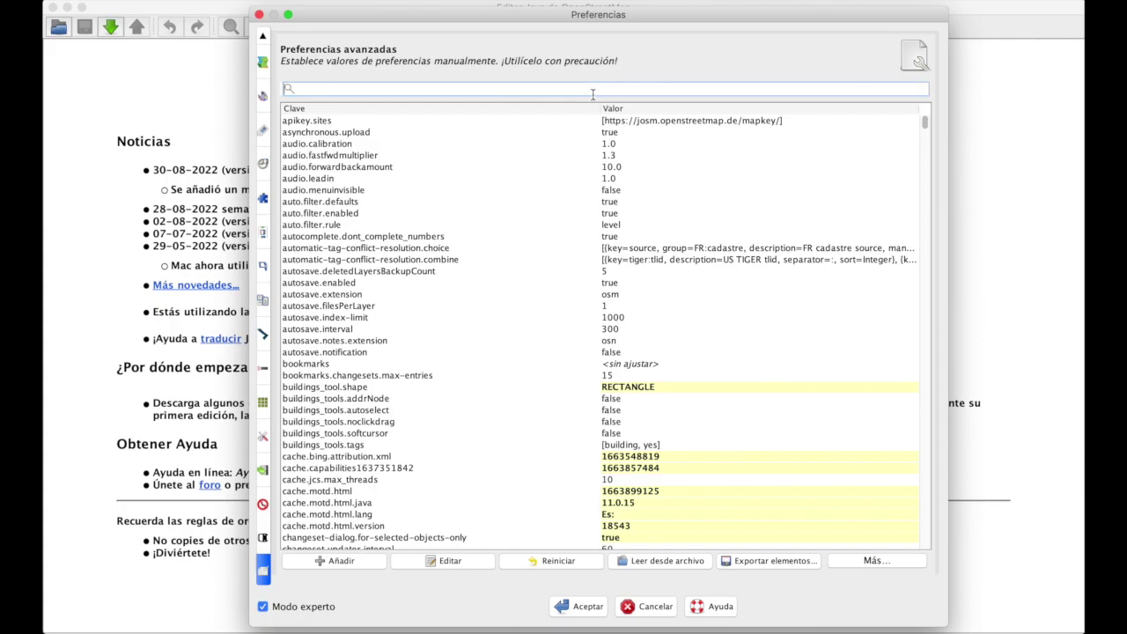
type("validato.")
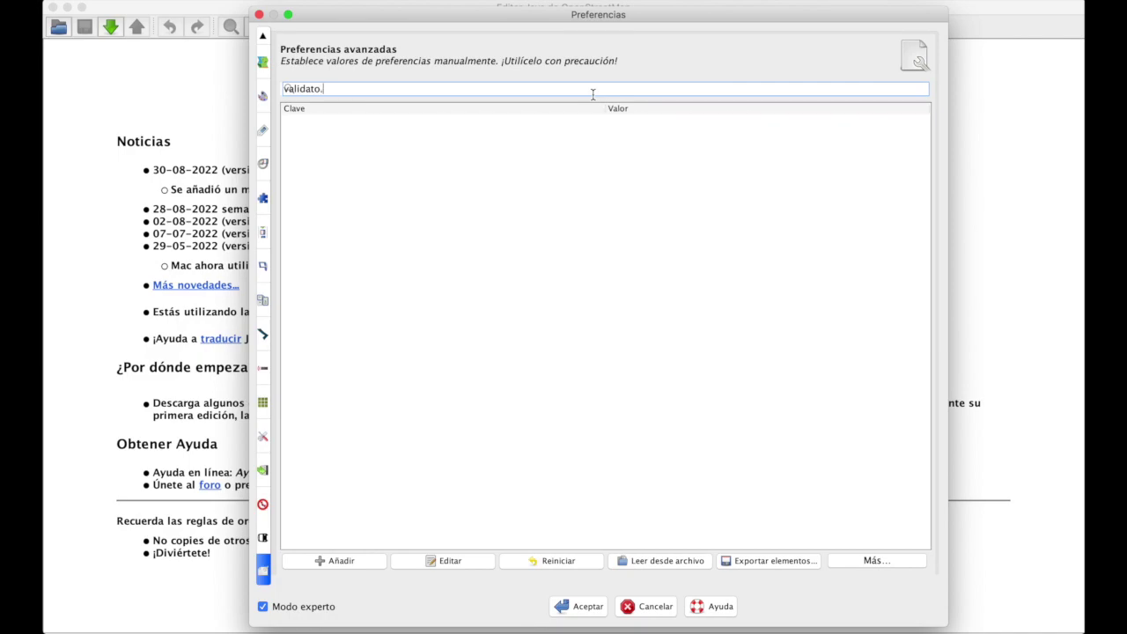
key("BackSpace")
type("r.other")
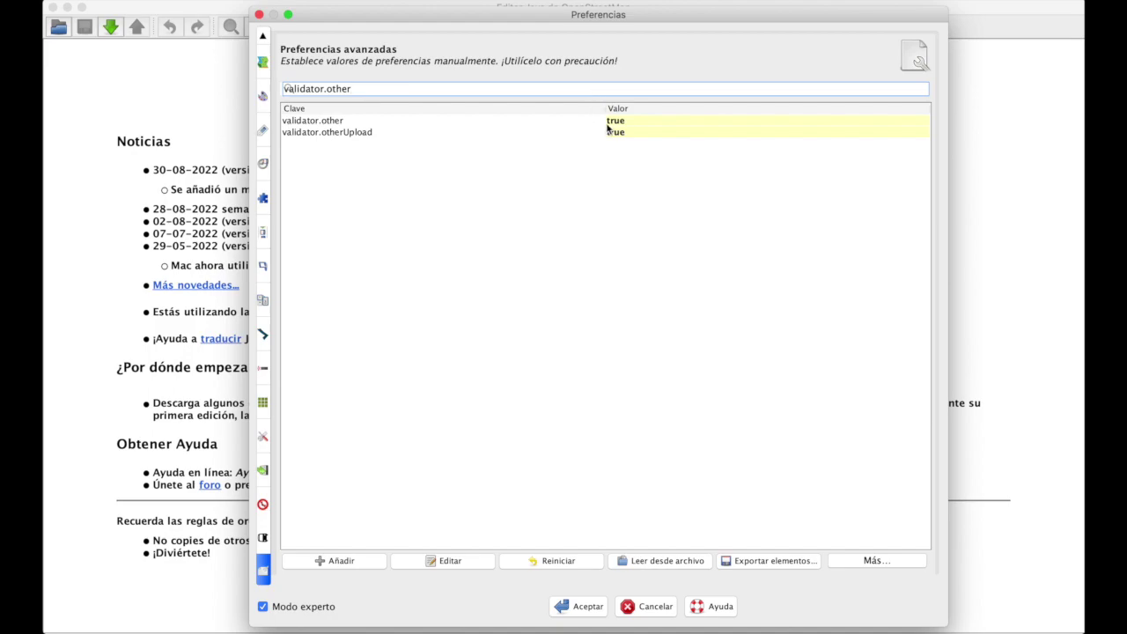
mouse_move(611, 126)
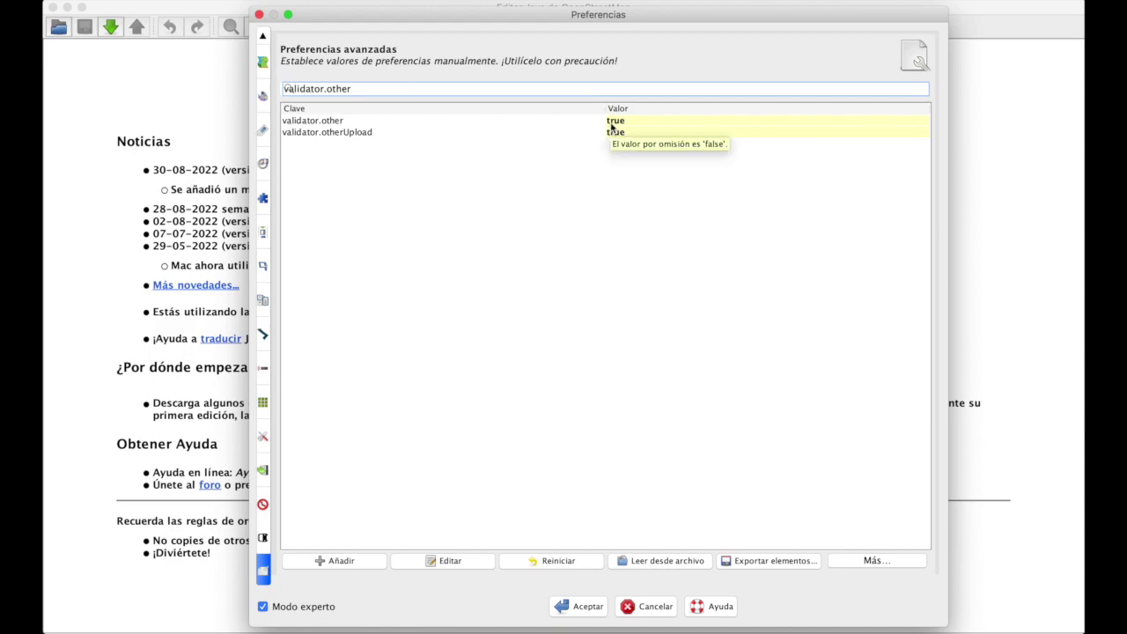
left_click(616, 123)
double_click(618, 126)
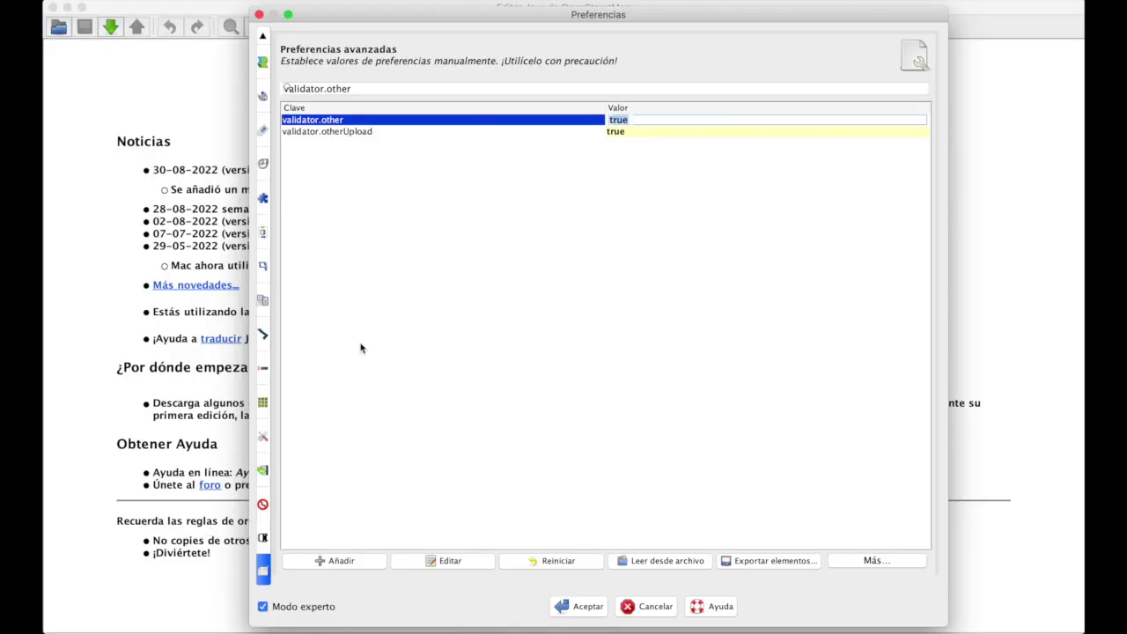
left_click(264, 201)
Step: Install the opendata plugin from Complementos and apply the preferences with Aceptar
left_click(429, 136)
type("opendata")
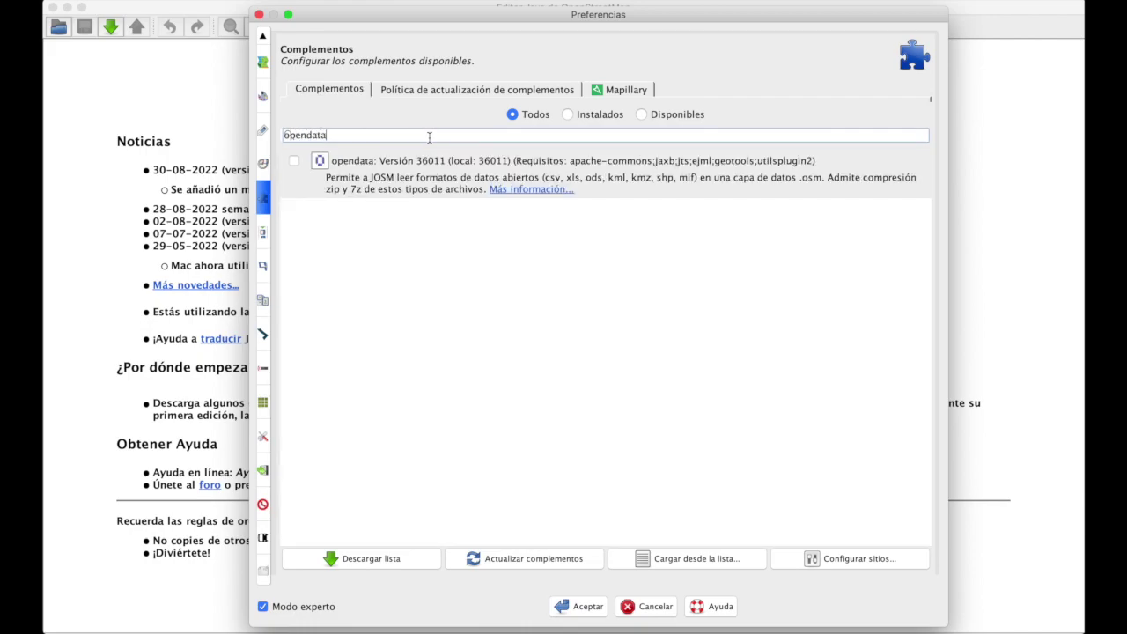
left_click(294, 161)
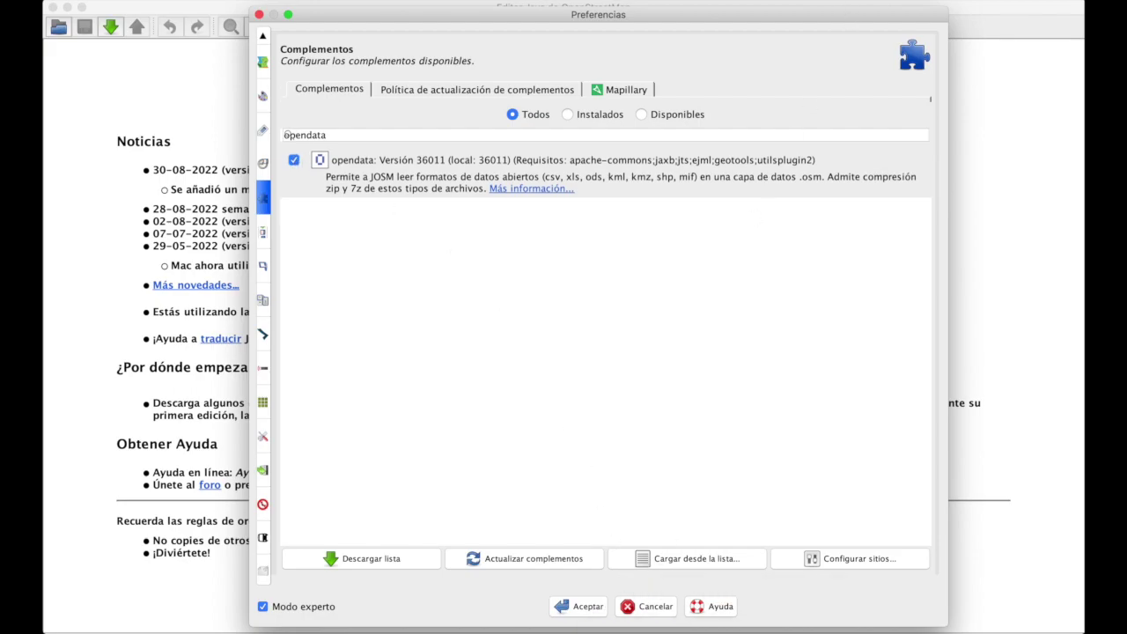
left_click(587, 606)
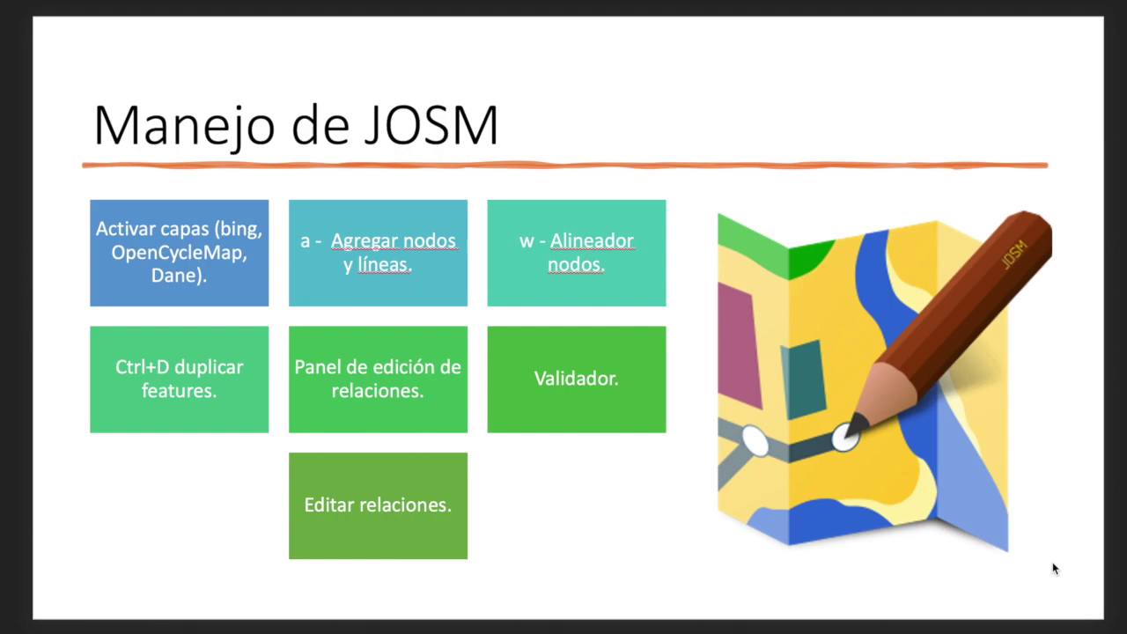
key("super+Tab")
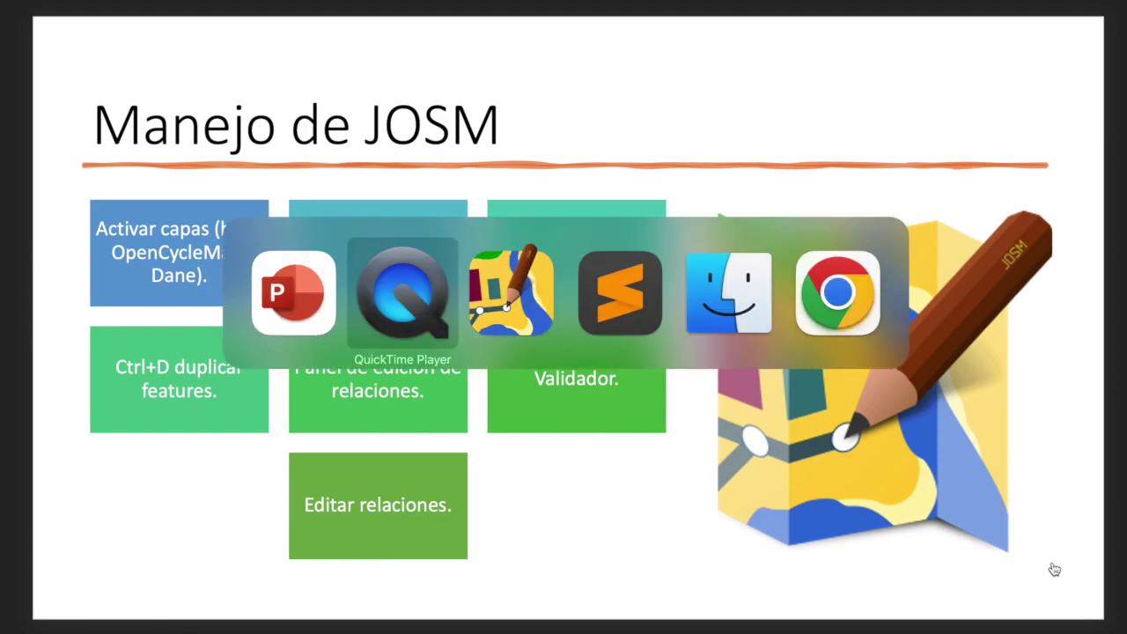
key("super+Tab")
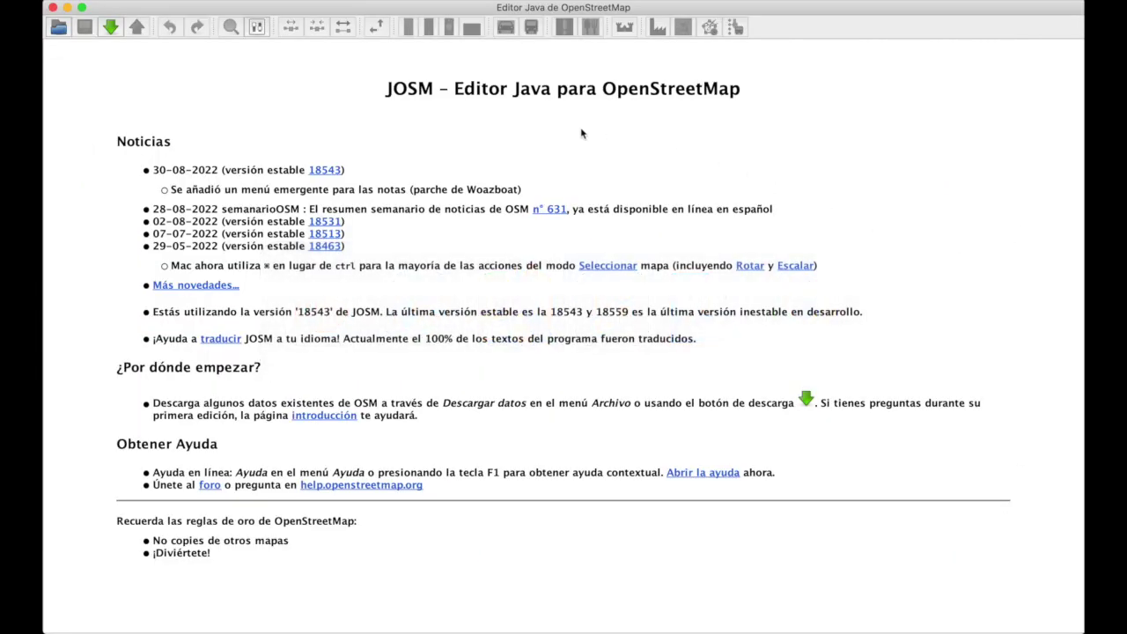
left_click(750, 3)
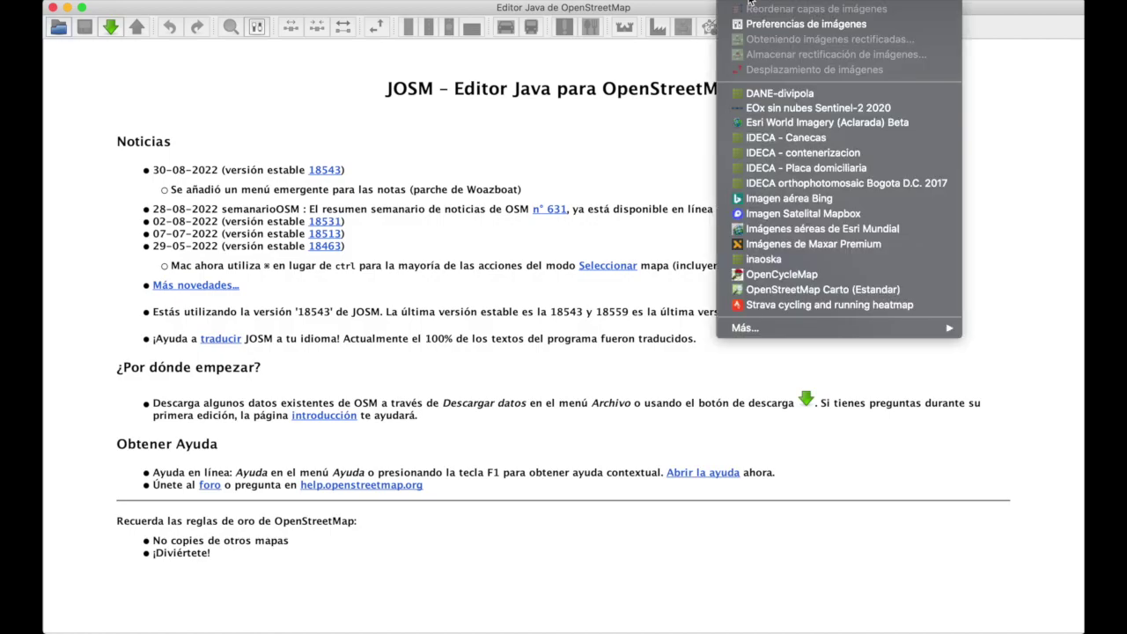
Step: Add the Imagen aérea Bing layer and download OSM data for a small box on the river
left_click(756, 199)
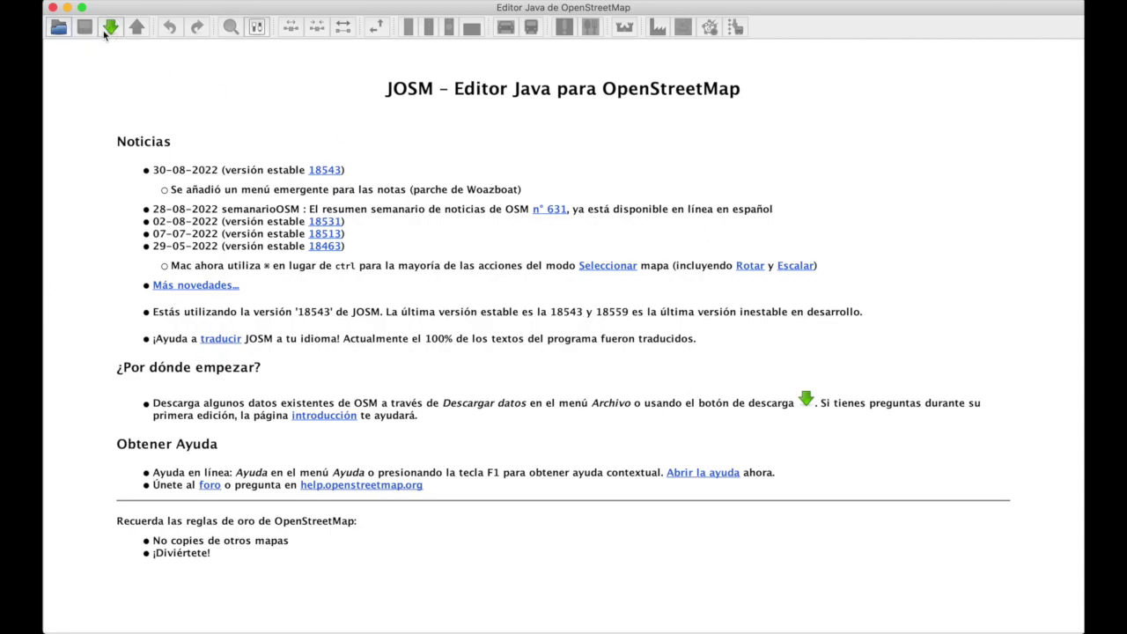
left_click(109, 29)
scroll(457, 312, "down", 3)
scroll(458, 312, "up", 3)
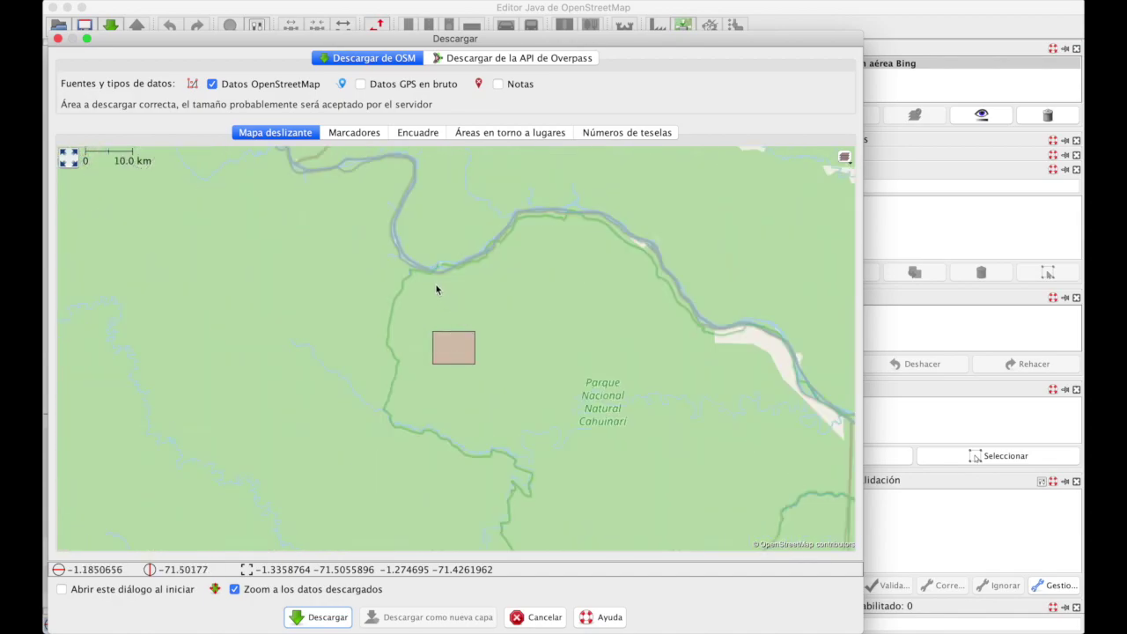
left_click_drag(423, 253, 432, 277)
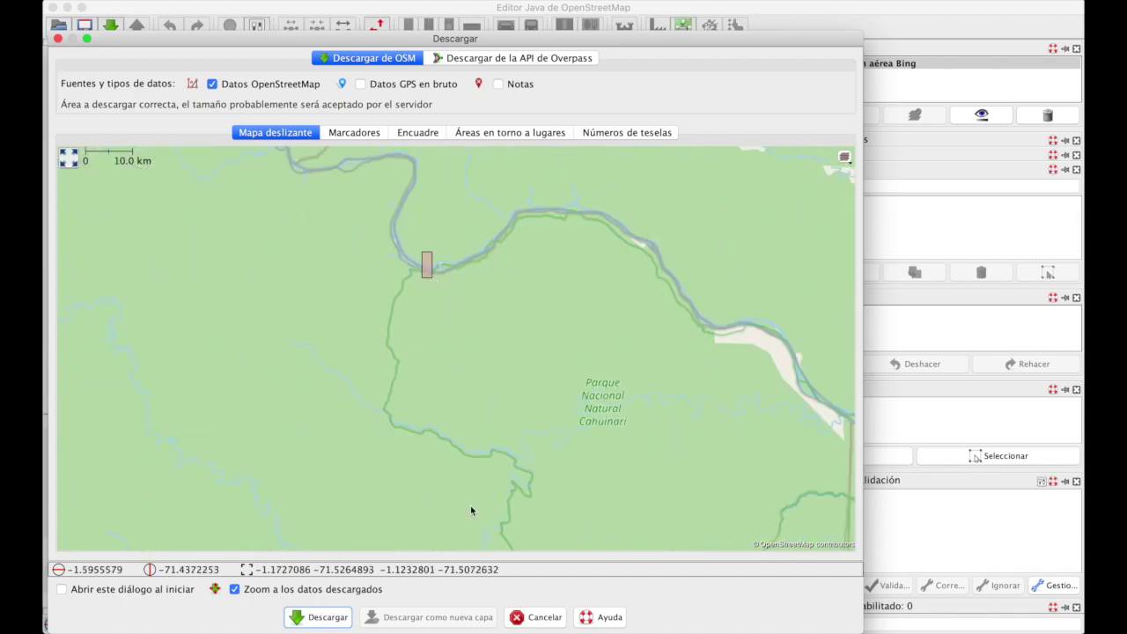
left_click(320, 617)
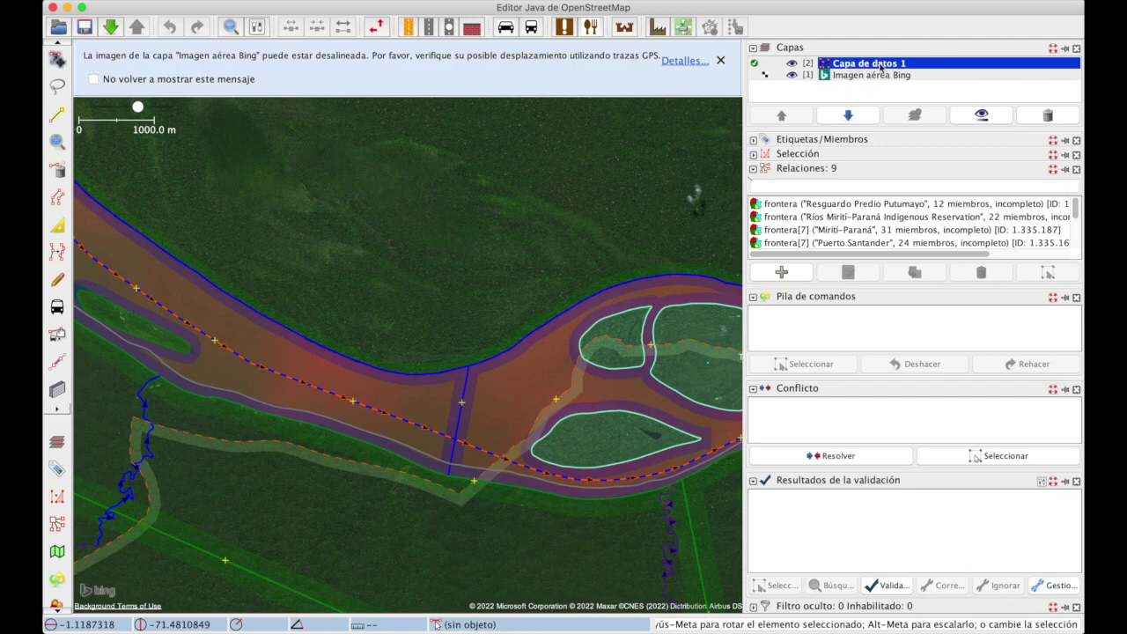
Step: Toggle Archivo > Descargar datos continuamente
left_click(115, 0)
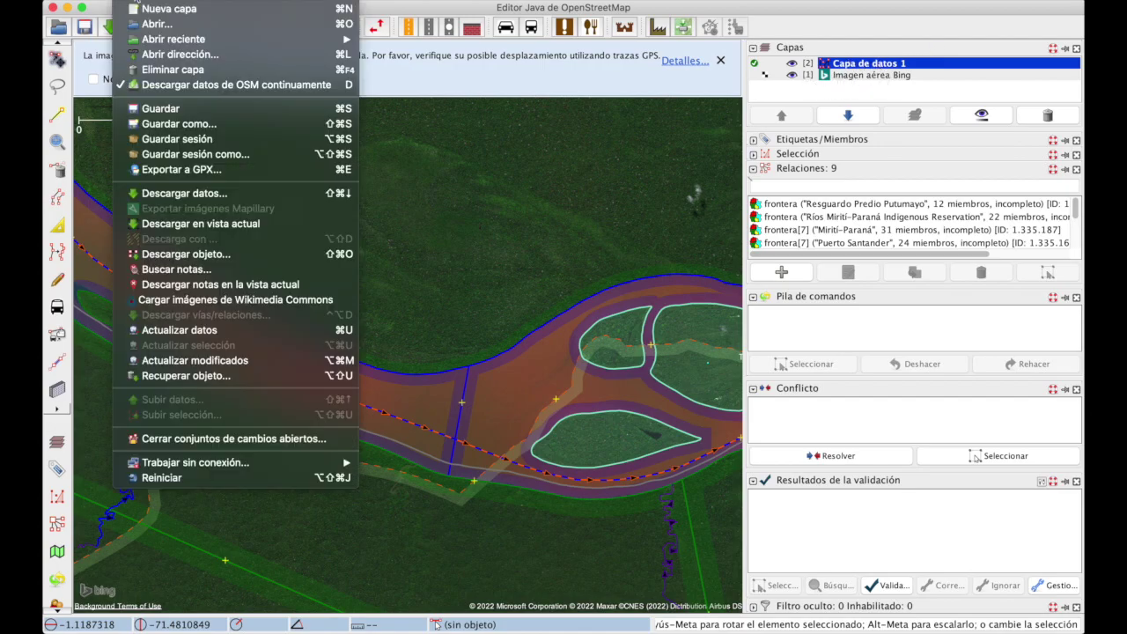
left_click(198, 76)
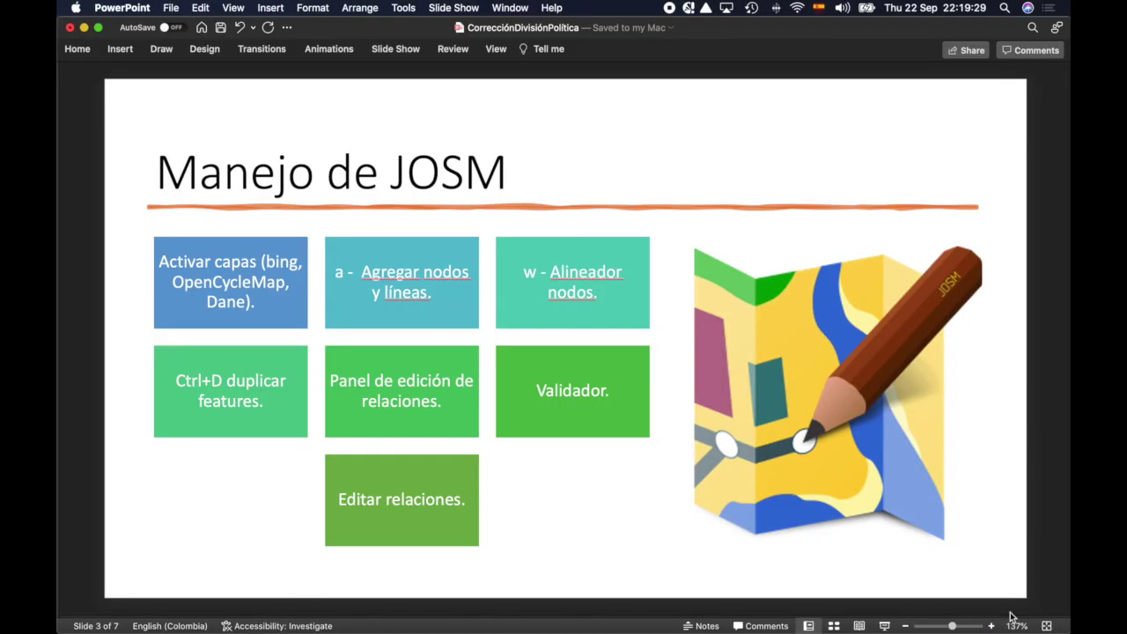
key("super+Tab")
key("super+Tab")
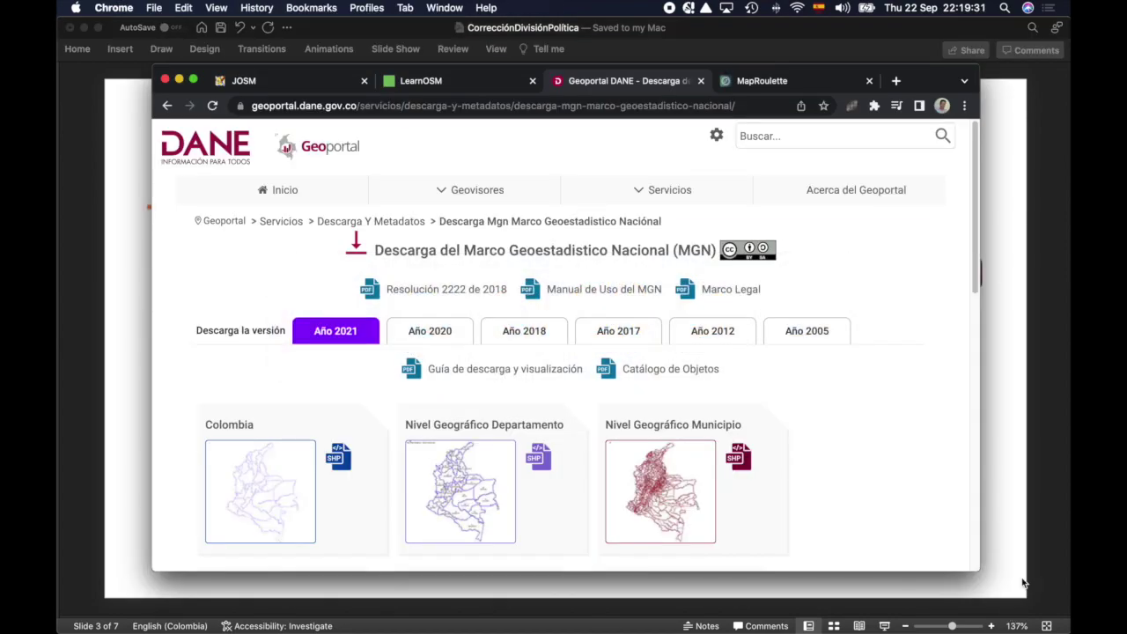
Step: Scroll the DANE Geoportal MGN page down to the MGN 2021 SHP download cards
left_click_drag(282, 106, 413, 106)
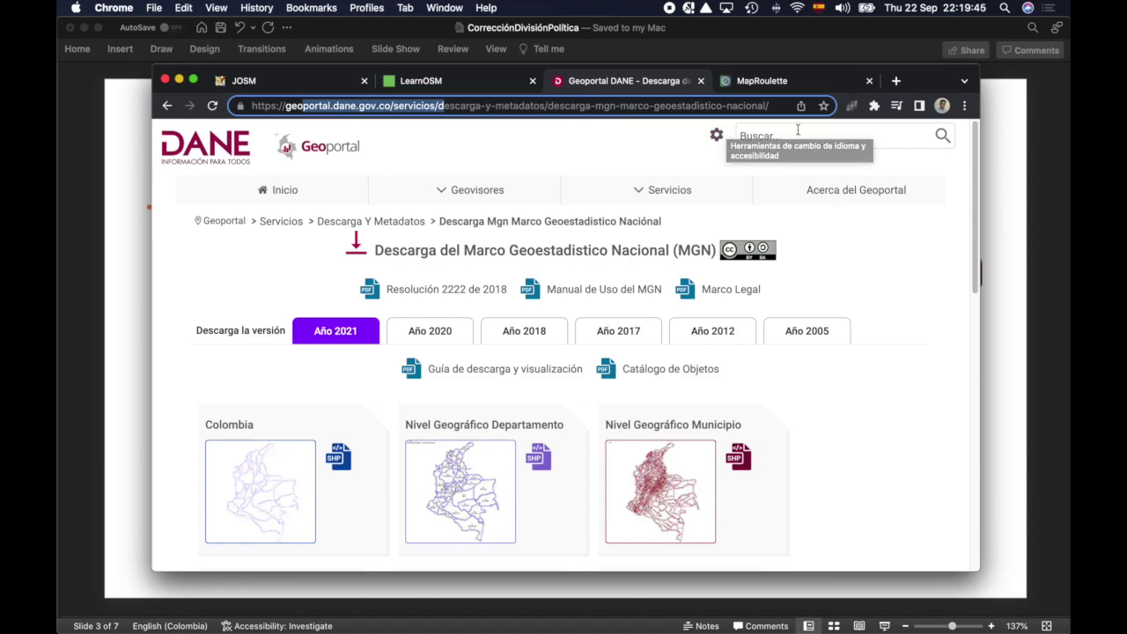
scroll(535, 257, "down", 4)
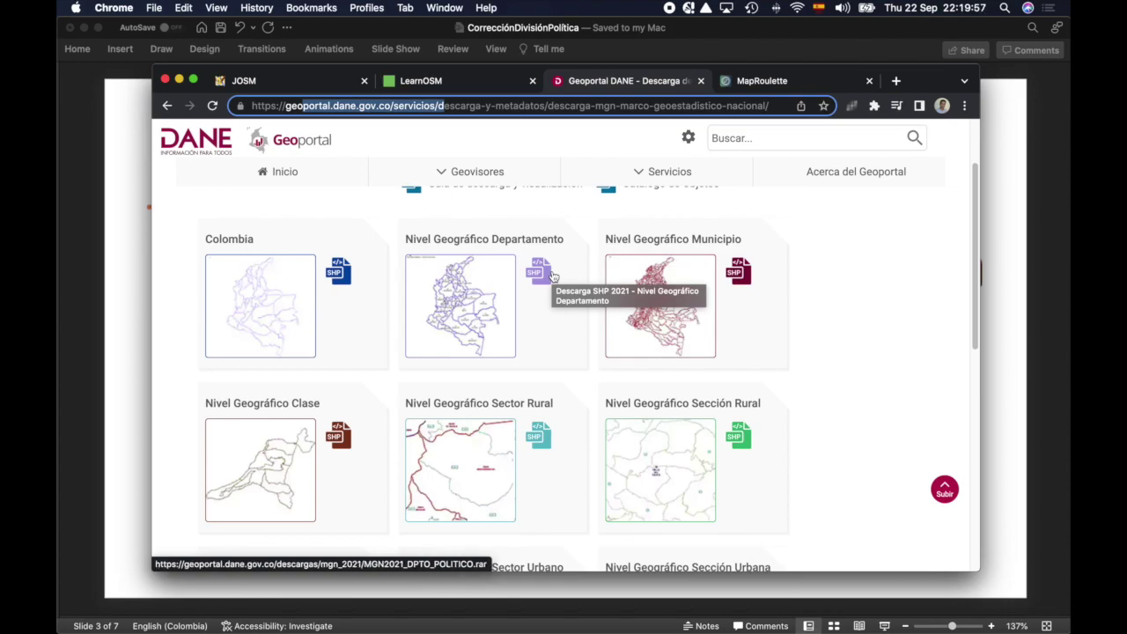
key("super+Tab")
key("super+Tab")
key("super+Tab")
key("super+Tab")
key("super+Tab")
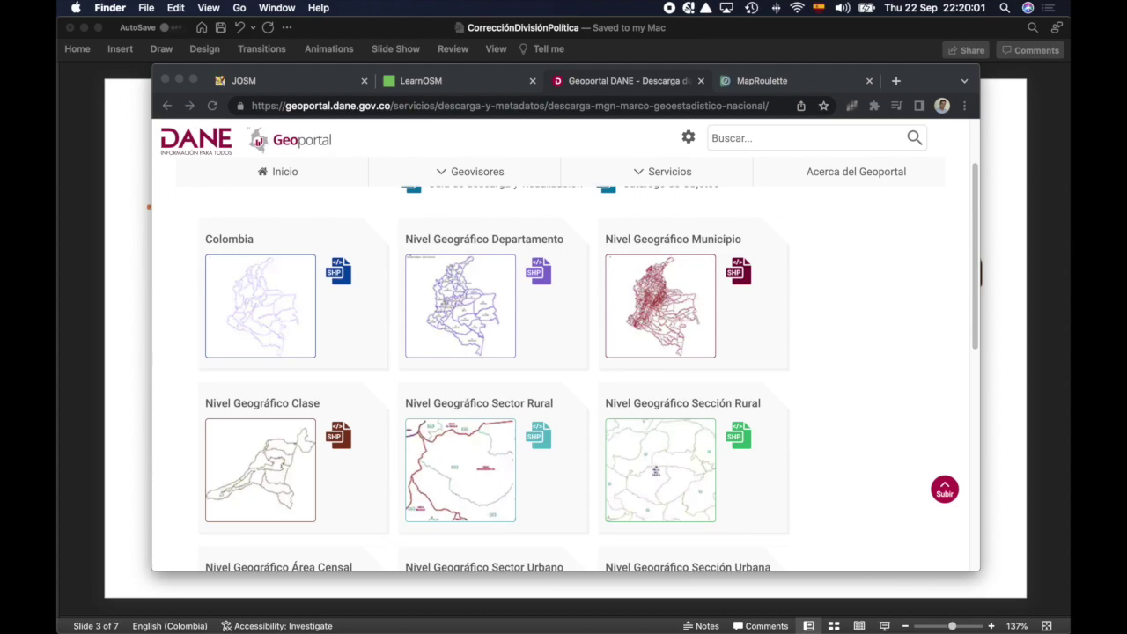
Step: In Finder's Downloads, widen the file list and select the MGN2021_DPTO_POLITICO.rar archive
key("super+n")
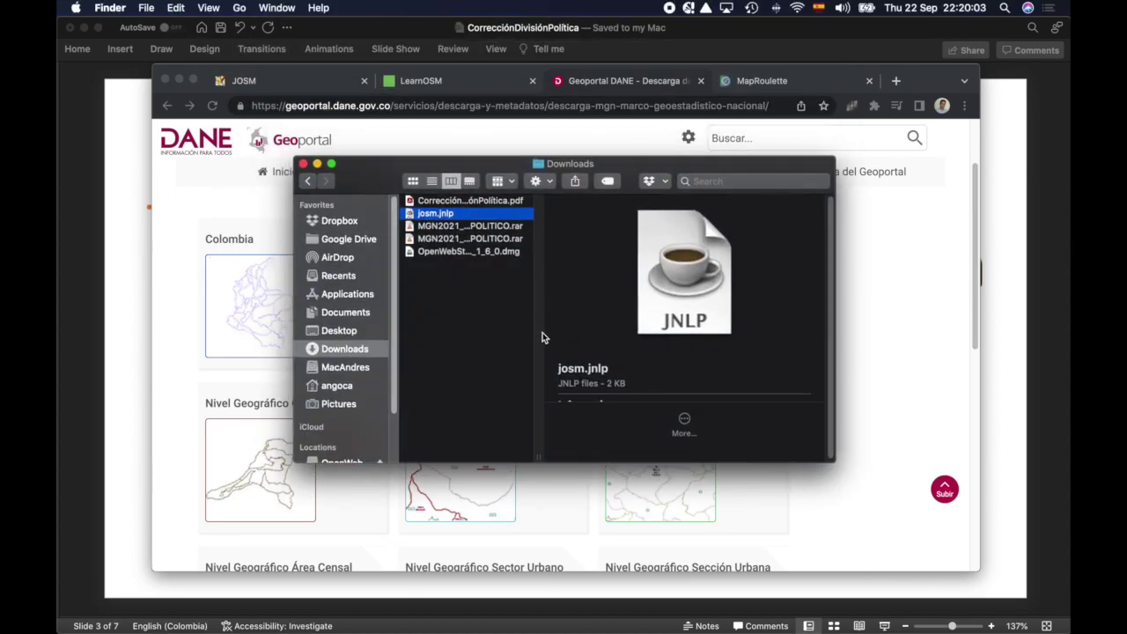
left_click_drag(538, 459, 700, 414)
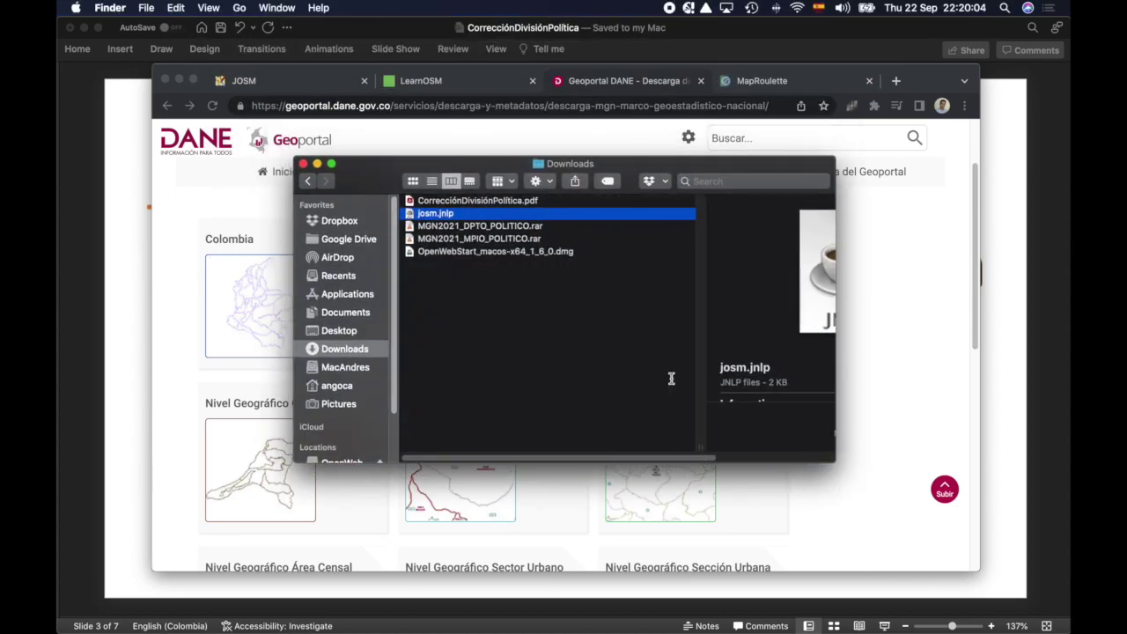
left_click(537, 230)
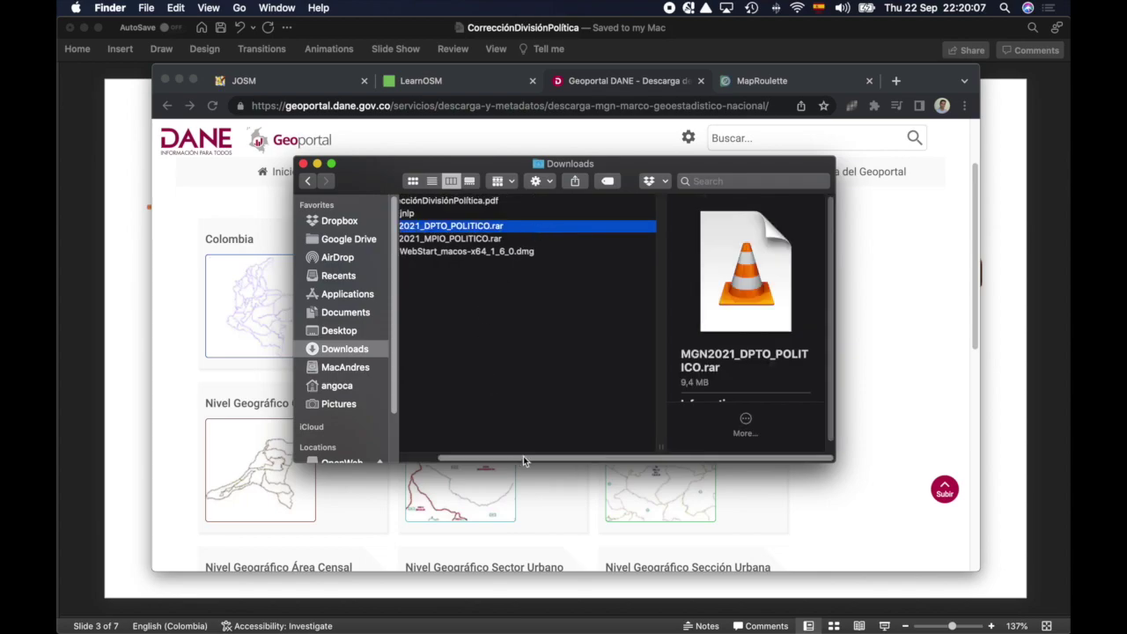
left_click_drag(523, 460, 442, 448)
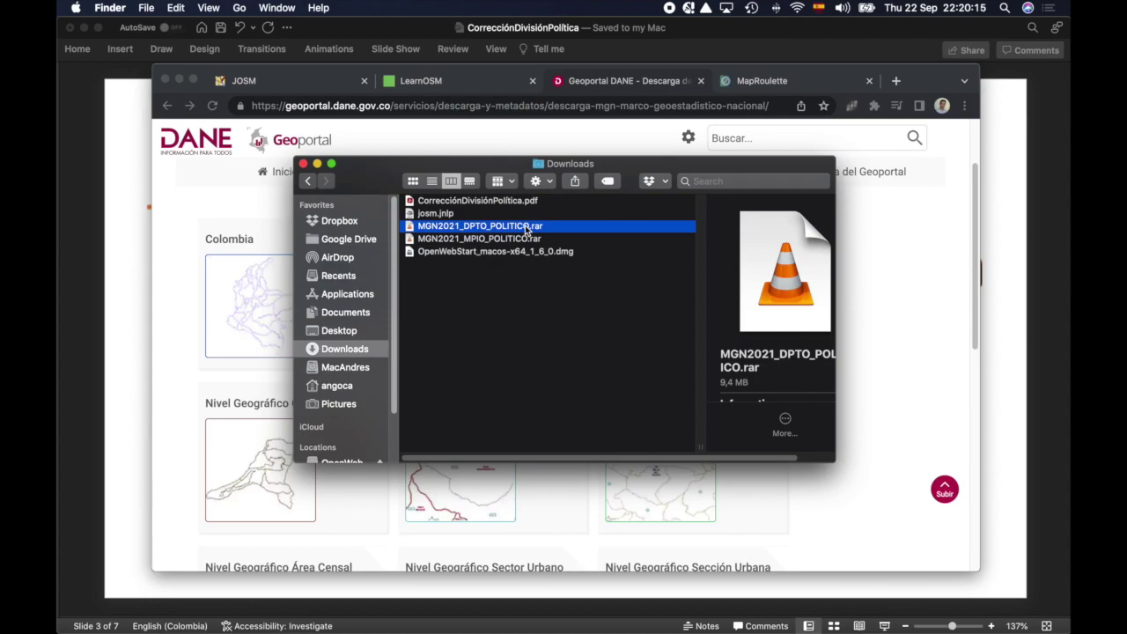
Step: Extract the archive with The Unarchiver and select MGN_DPTO_POLITICO.shp in the new folder
right_click(527, 229)
mouse_move(667, 250)
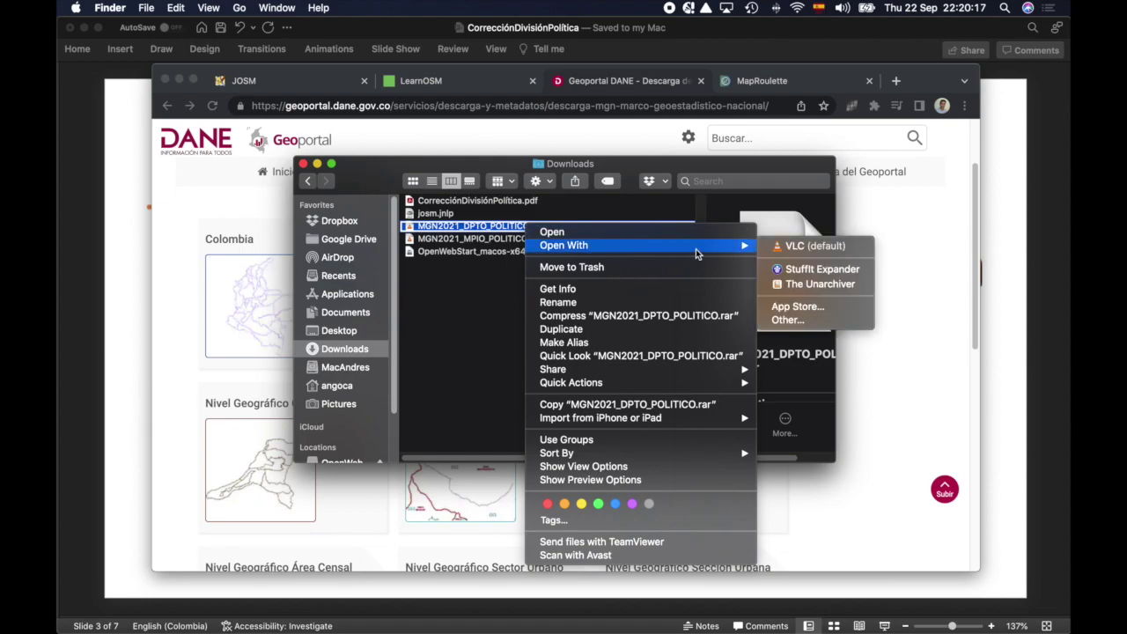
left_click(842, 283)
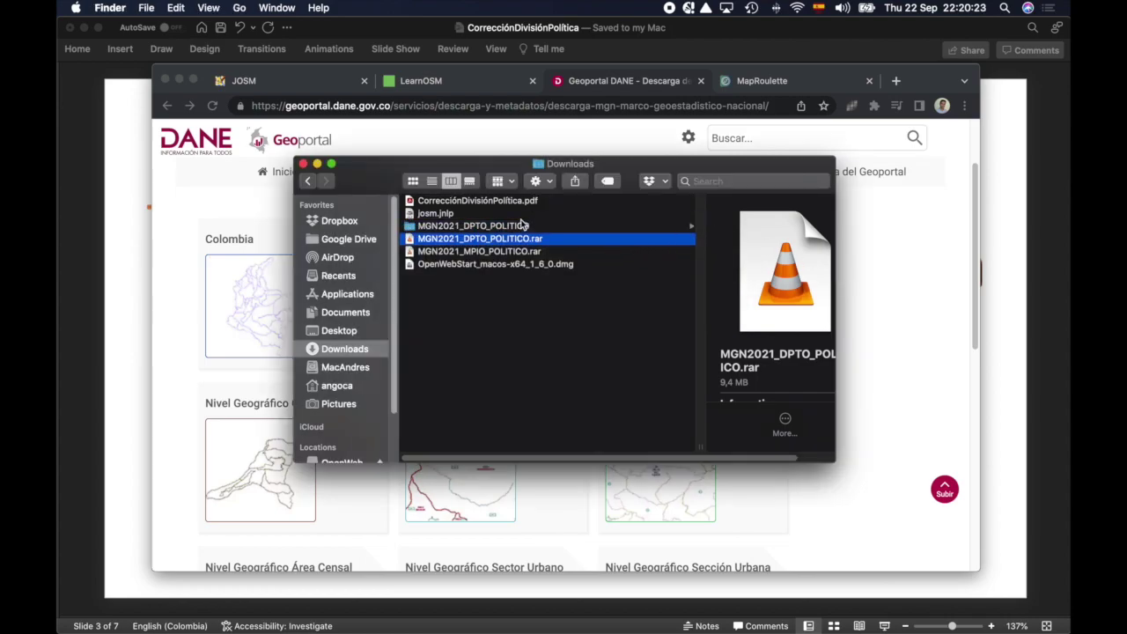
left_click(523, 225)
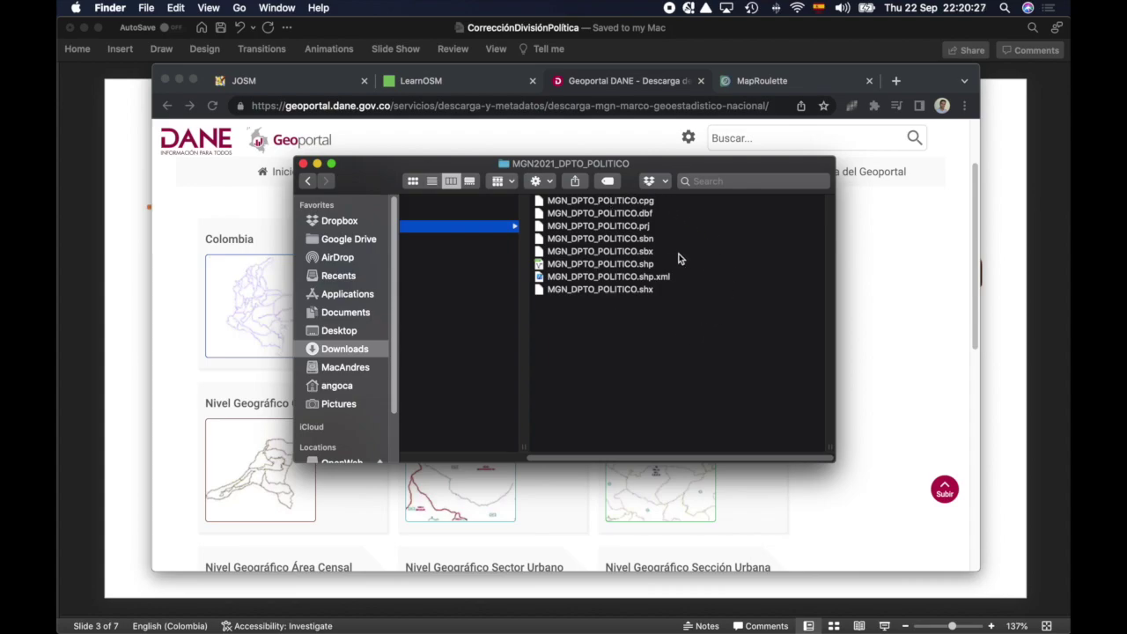
left_click(652, 265)
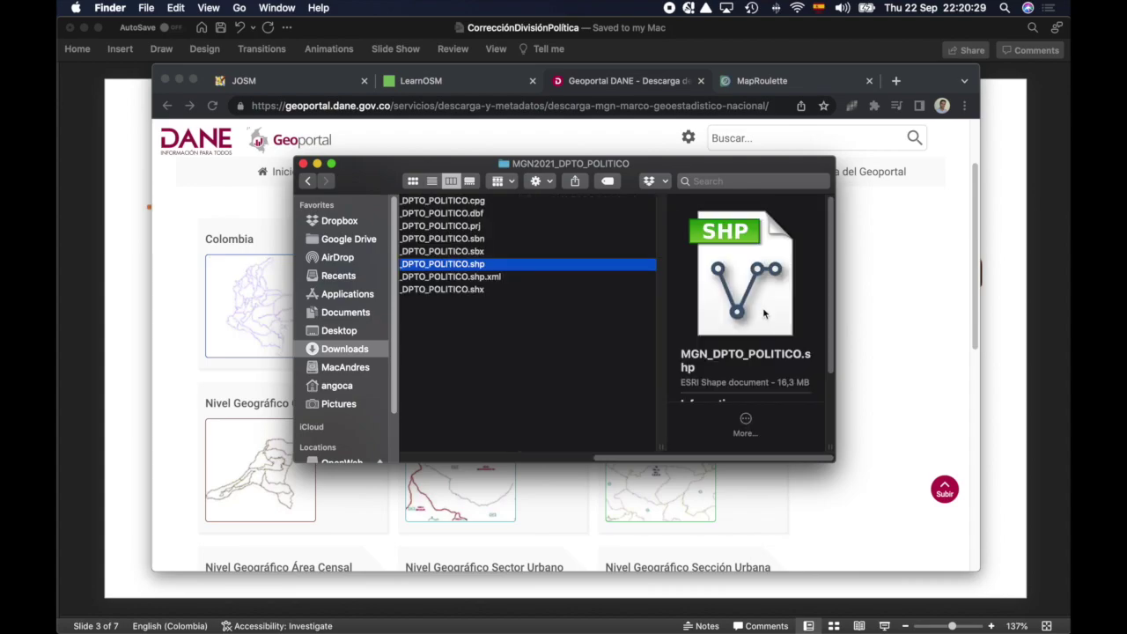
key("super+Tab")
key("super+Tab")
key("super+Tab")
key("super+Tab")
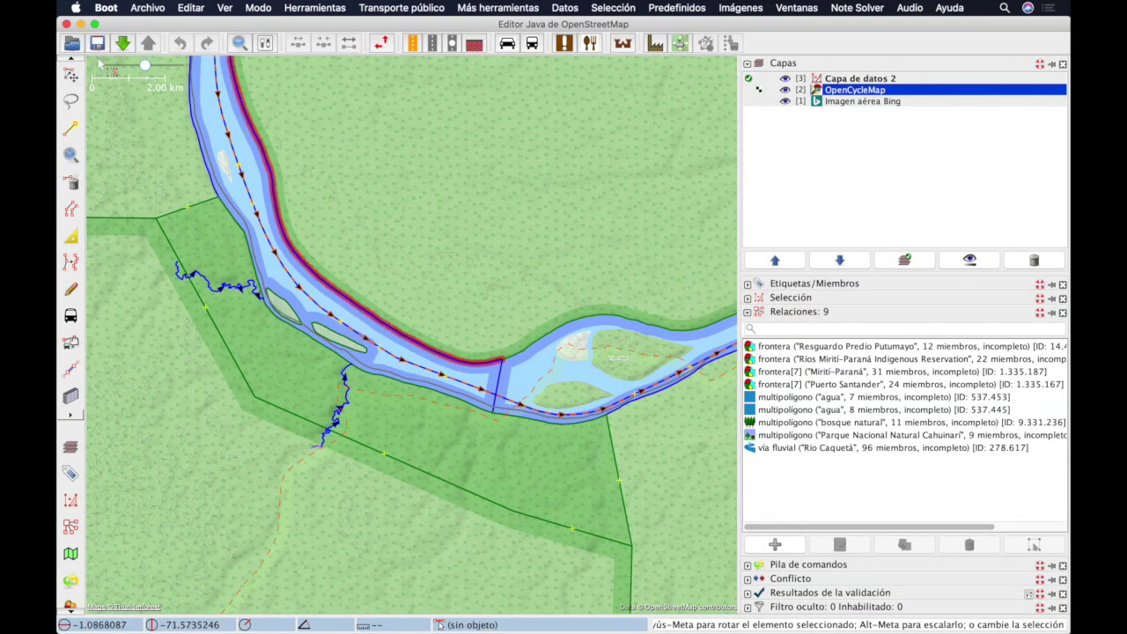
Step: Open MGN_DPTO_POLITICO.shp from Downloads, allowing macOS access to the Downloads folder
left_click(77, 46)
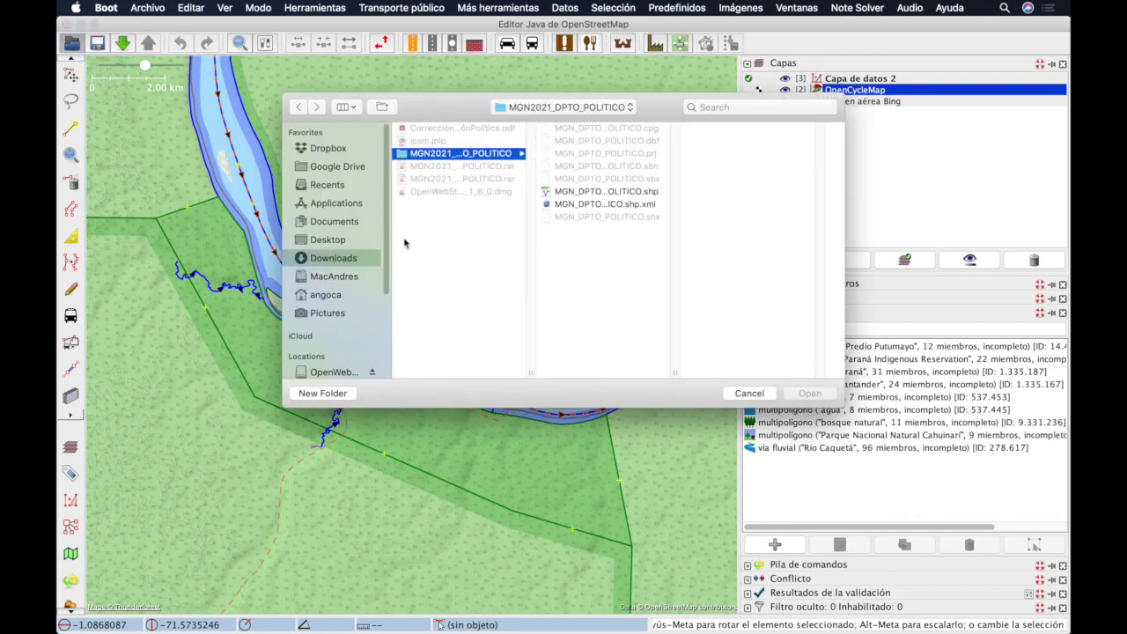
left_click(632, 192)
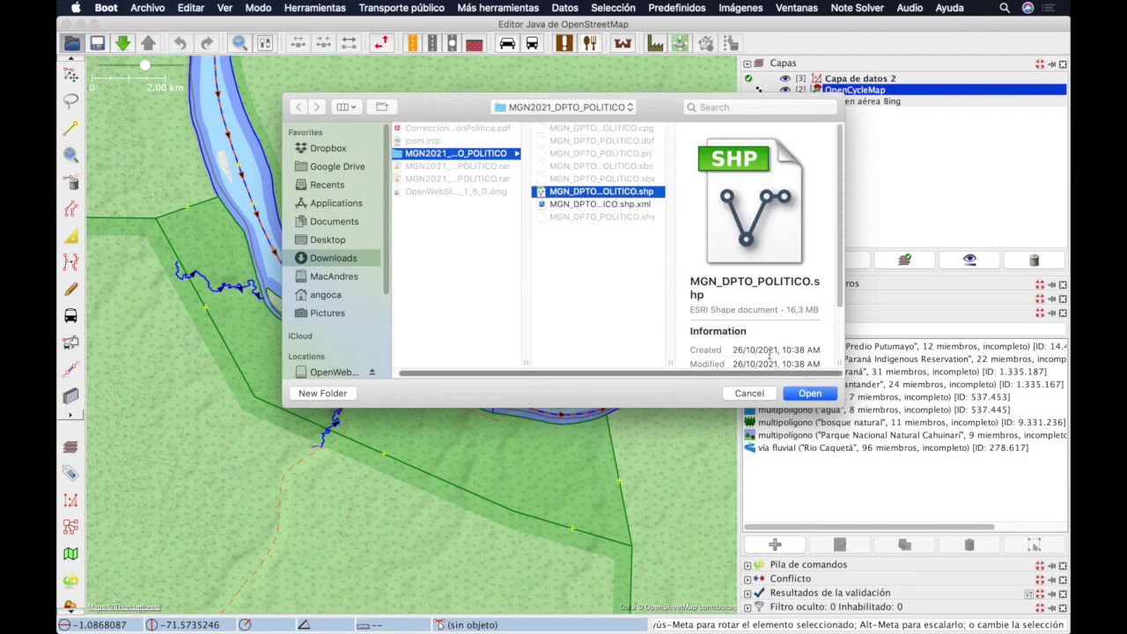
left_click(809, 394)
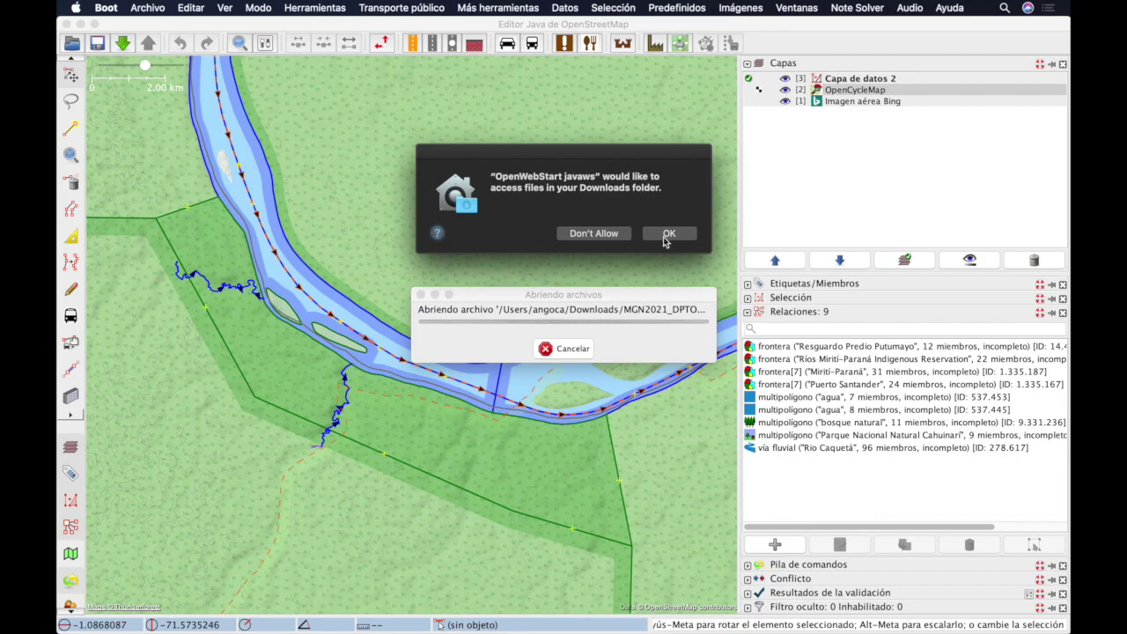
left_click(668, 233)
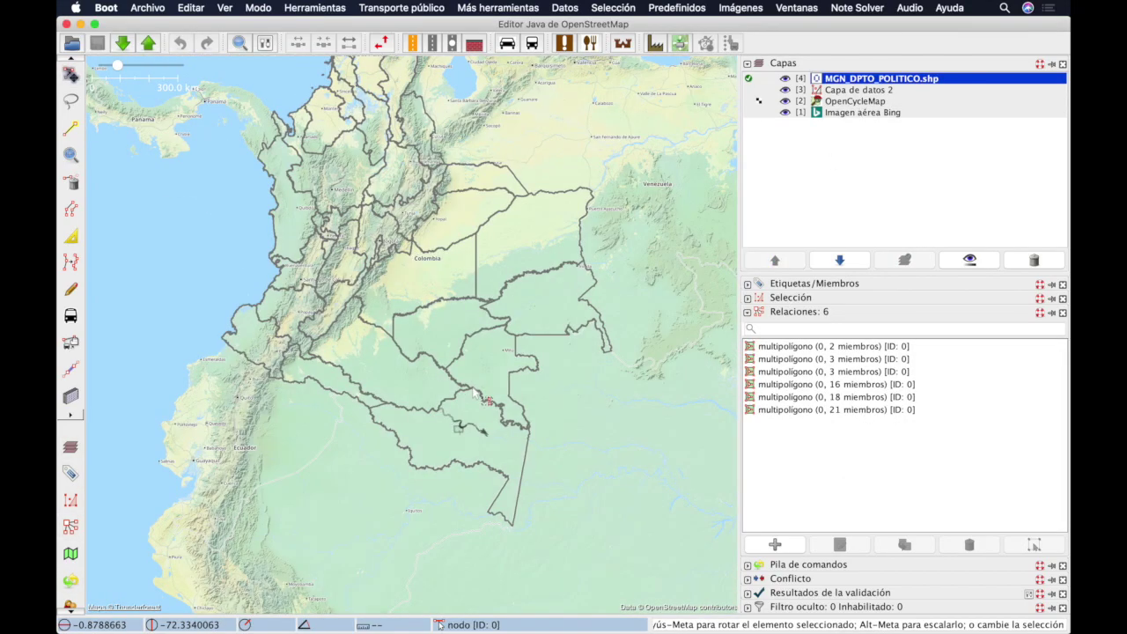
Step: Zoom to the river near Pacoa, selecting and then clearing the department boundary
scroll(471, 388, "up", 5)
left_click(536, 335)
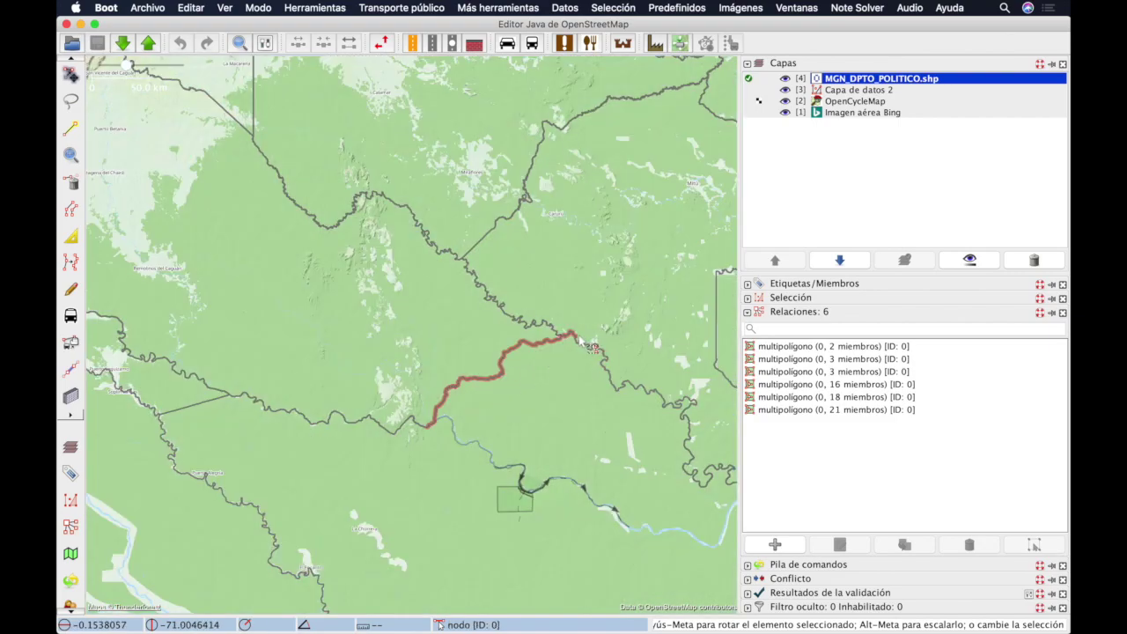
scroll(536, 332, "up", 4)
scroll(536, 333, "up", 4)
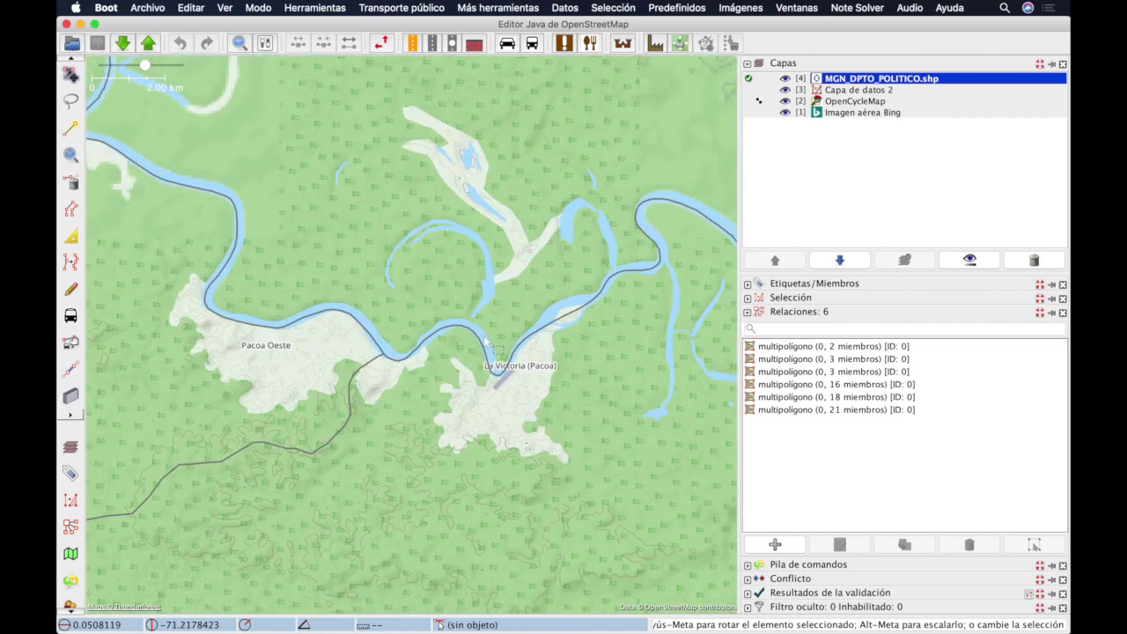
scroll(516, 356, "left", 5)
left_click(488, 330)
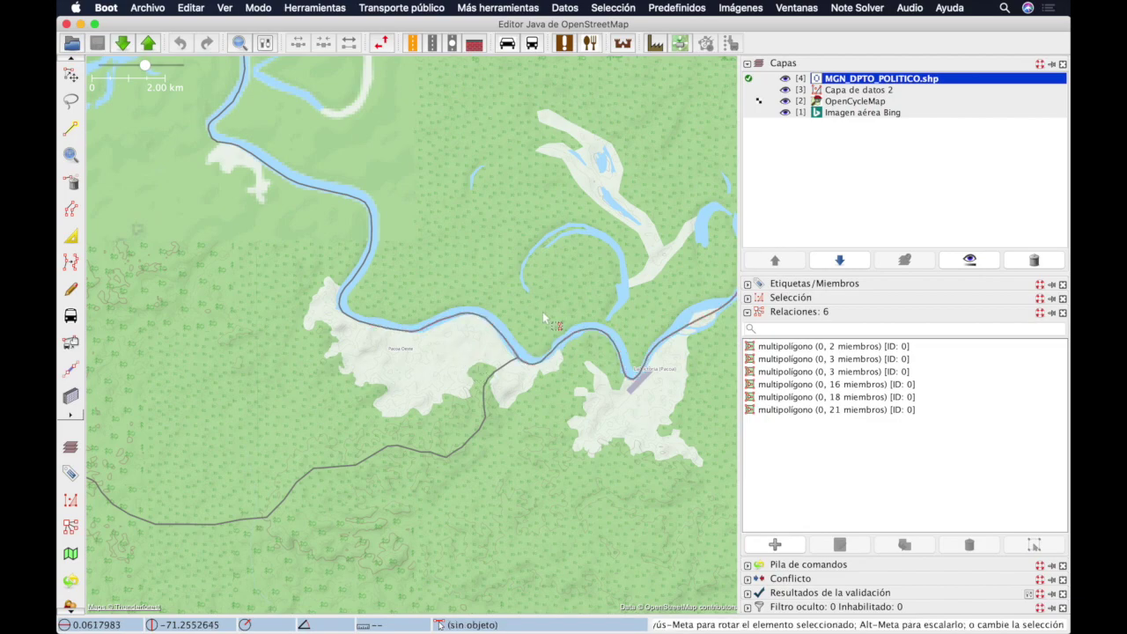
Step: Hide OpenCycleMap, Capa de datos 2 and MGN_DPTO_POLITICO to view the river on Bing imagery alone
left_click(785, 101)
left_click(785, 90)
left_click(786, 79)
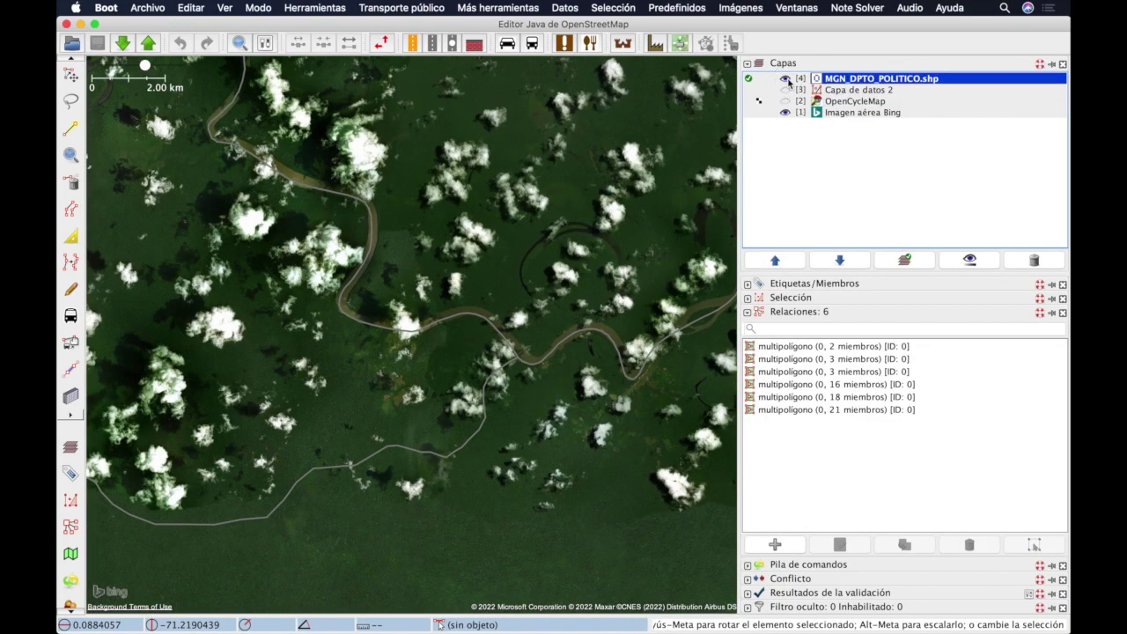
scroll(513, 363, "up", 4)
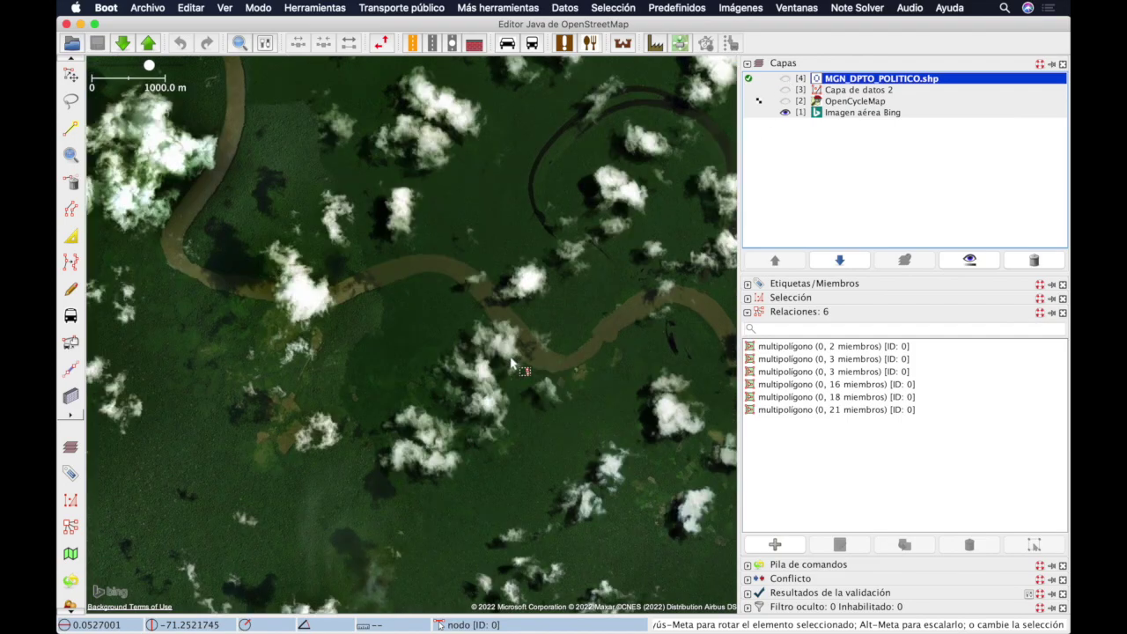
scroll(511, 363, "down", 4)
scroll(512, 363, "up", 4)
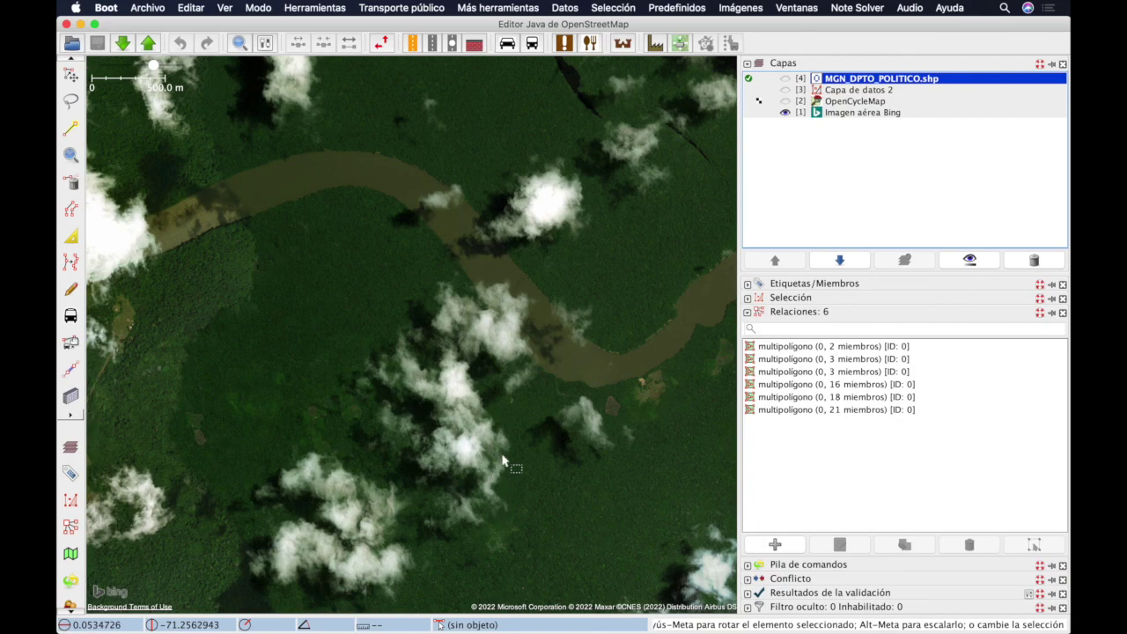
scroll(511, 451, "down", 2)
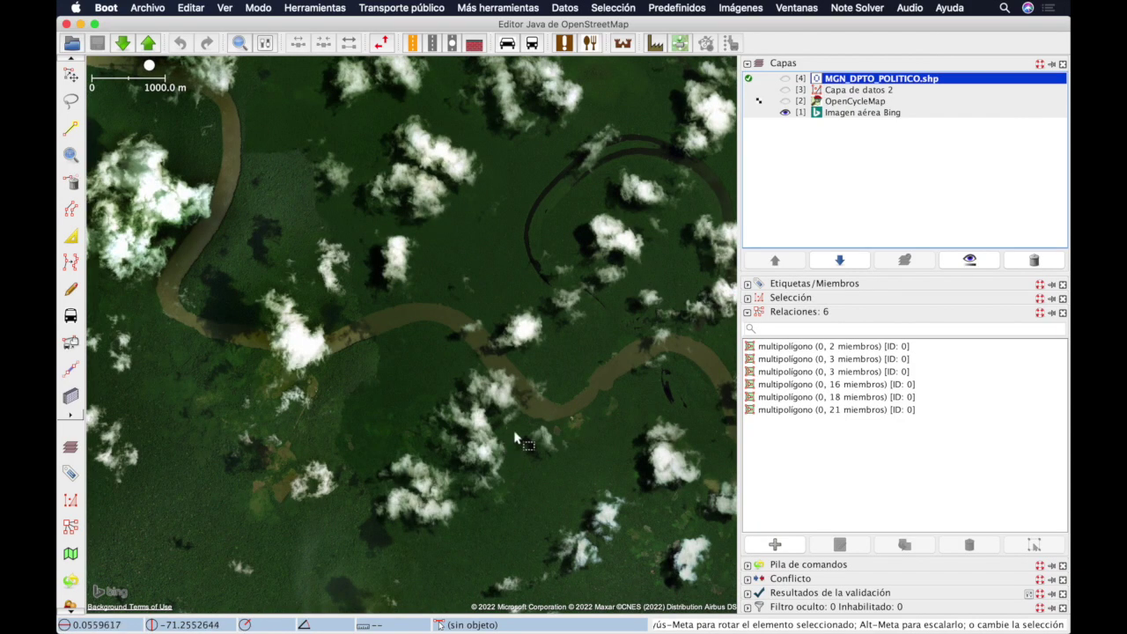
Step: Swap Bing for OpenCycleMap, then hide it and make Capa de datos 2 the active layer
left_click(784, 112)
left_click(784, 101)
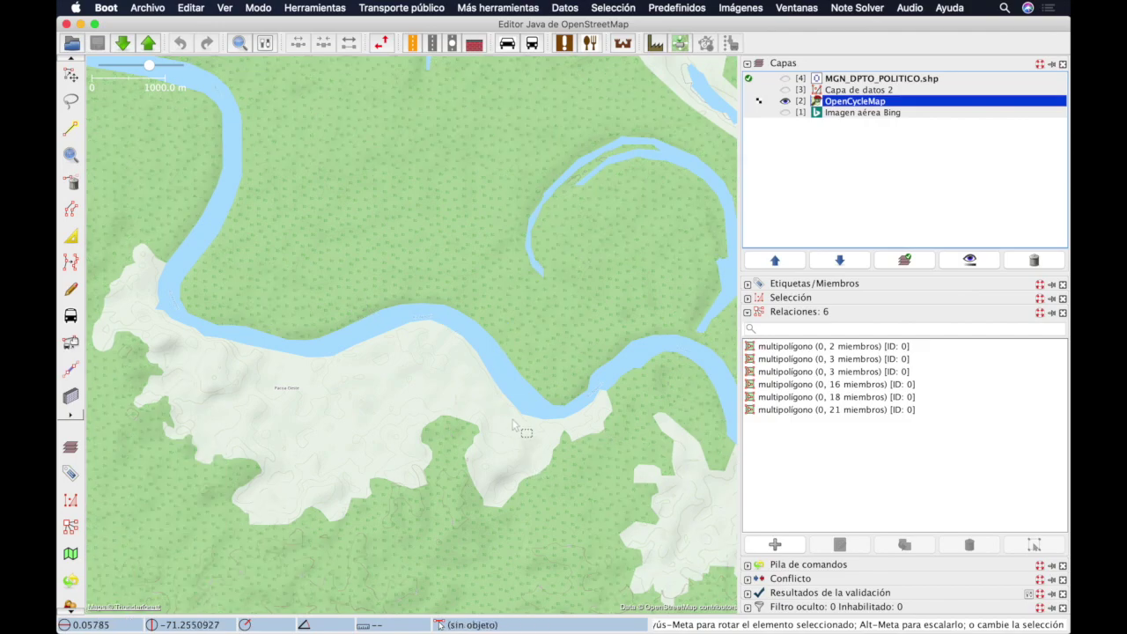
left_click(785, 102)
left_click(788, 93)
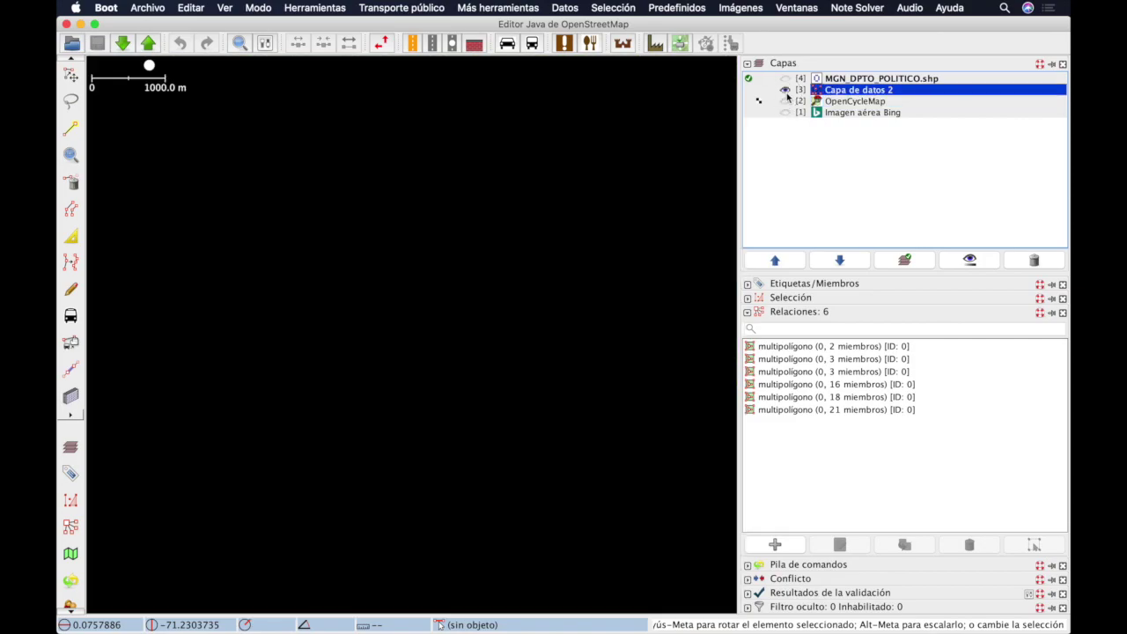
Step: Download OSM data for the marked area and make Capa de datos 2 the active layer
left_click(127, 42)
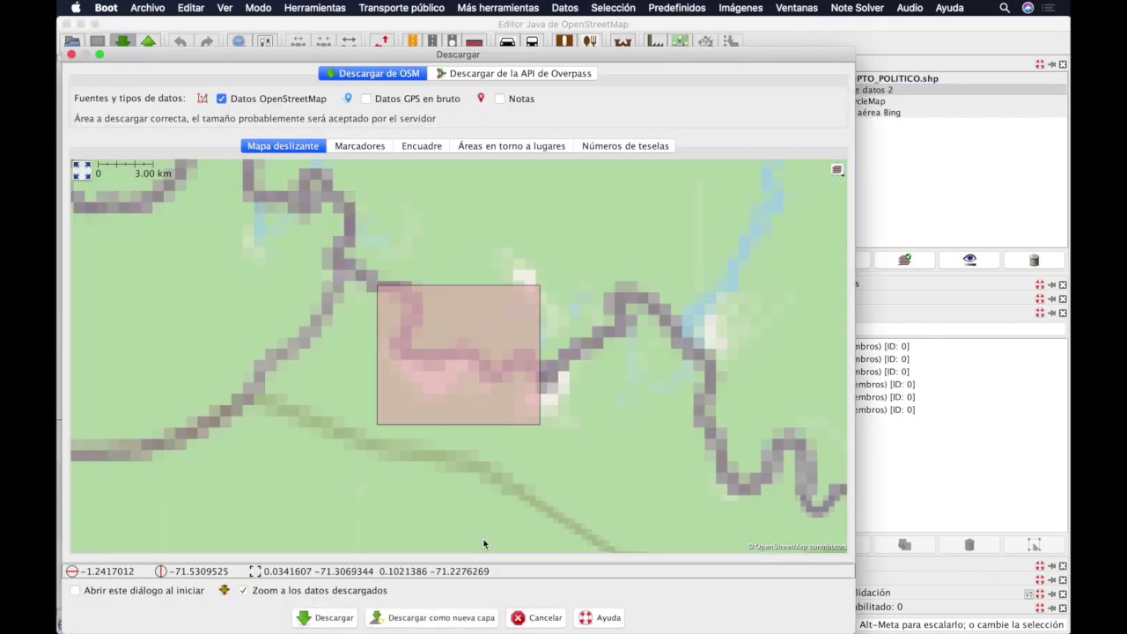
left_click(324, 618)
left_click(753, 91)
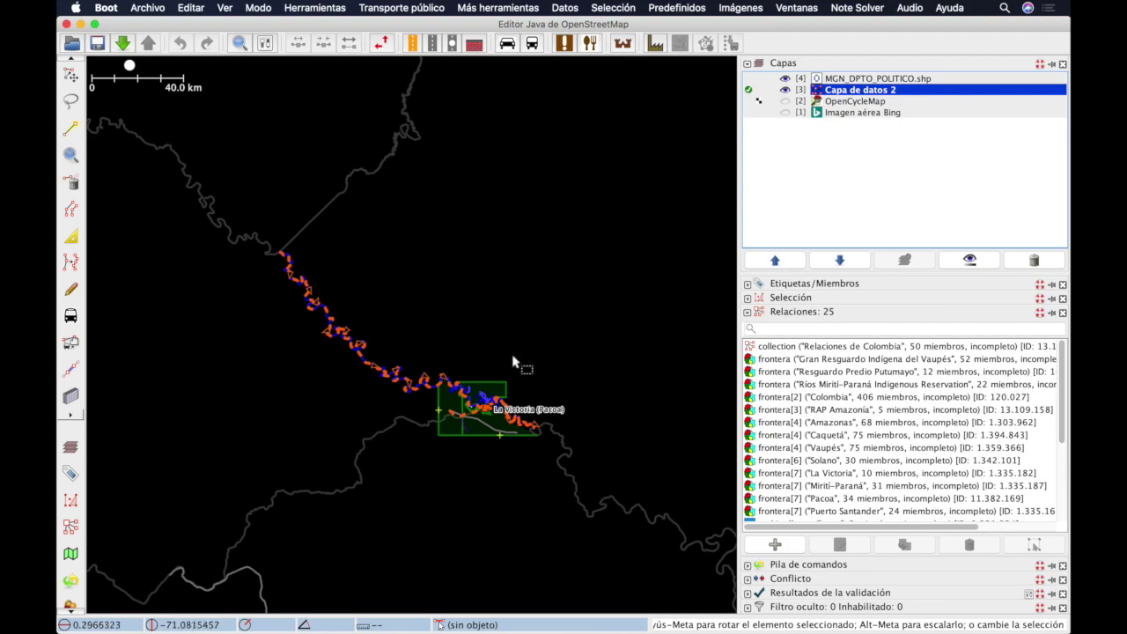
Step: Preview the Bing aerial imagery beneath the data, then hide it again
scroll(496, 423, "up", 4)
scroll(496, 423, "up", 2)
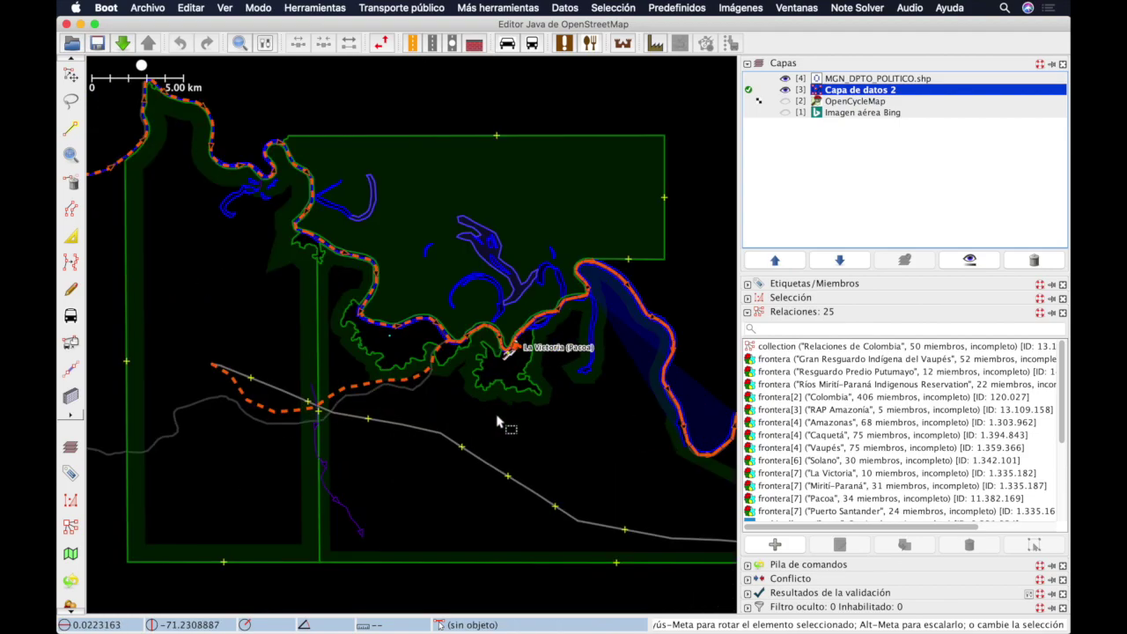
left_click(785, 112)
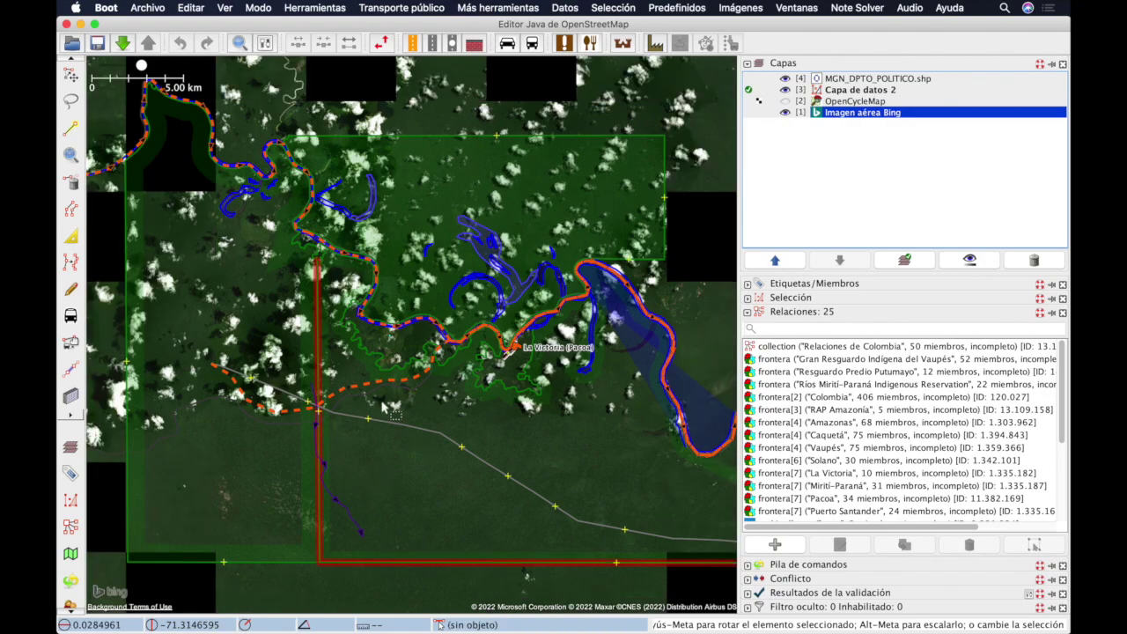
scroll(427, 392, "up", 5)
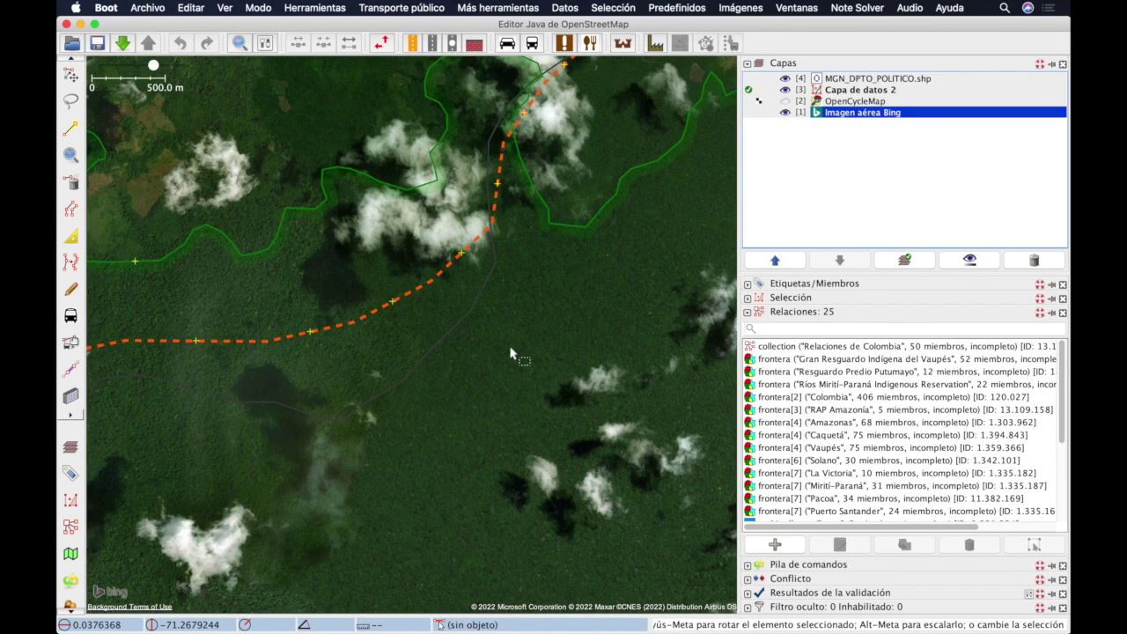
left_click(785, 112)
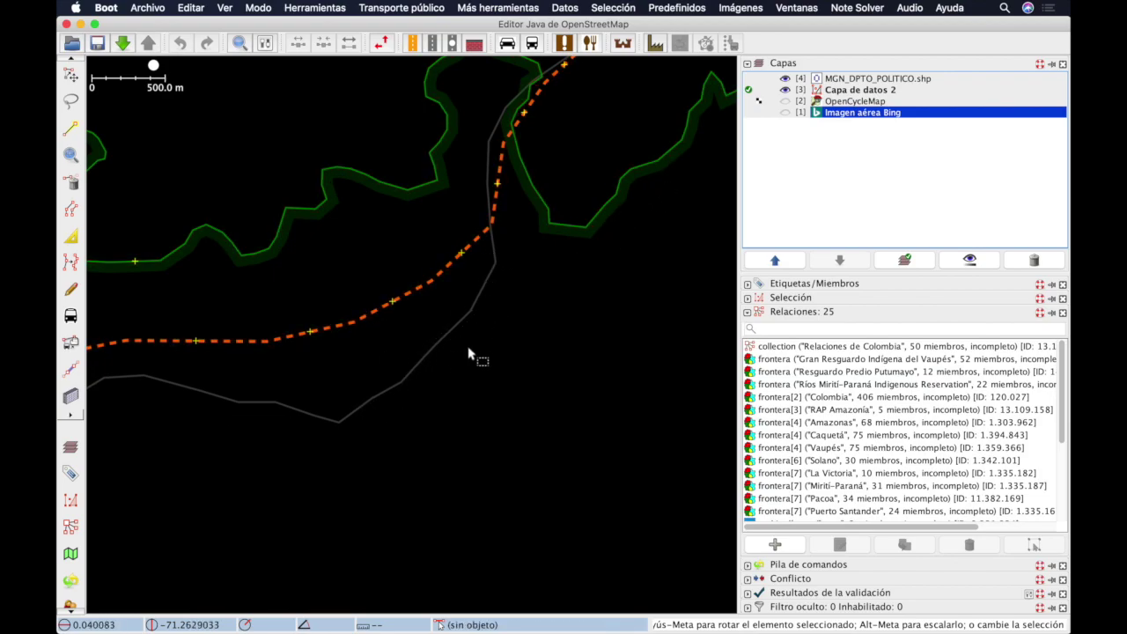
Step: Select the dashed department boundary and show Bing imagery with OpenCycleMap above it
left_click(425, 286)
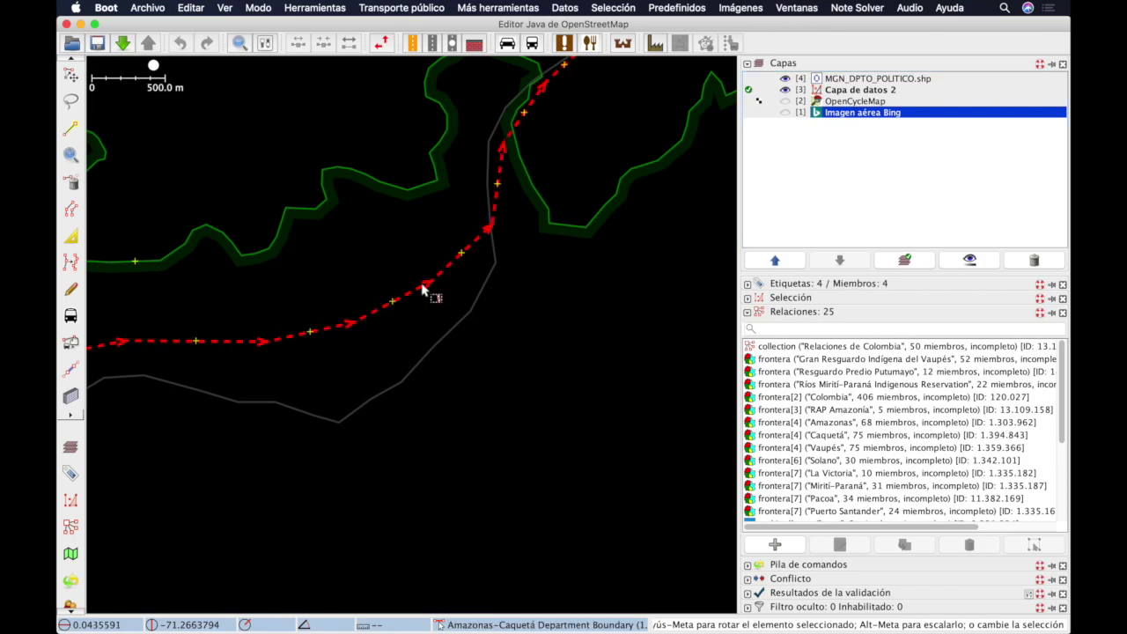
scroll(515, 283, "down", 2)
left_click(784, 112)
scroll(468, 306, "up", 2)
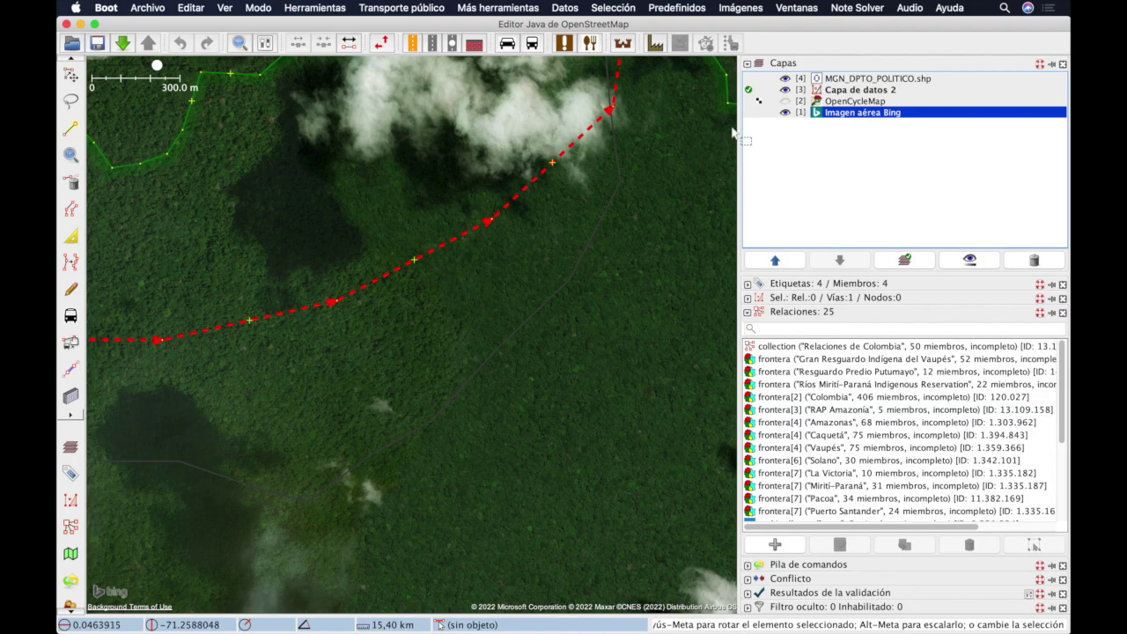
left_click(785, 102)
left_click(850, 101)
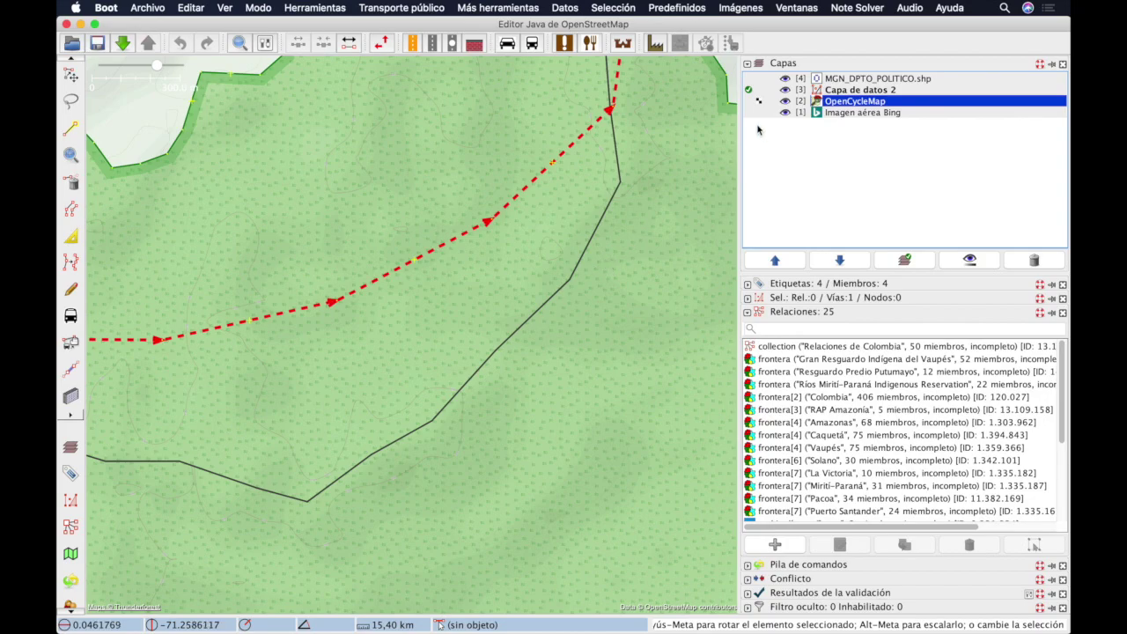
Step: Toggle the OpenCycleMap, Bing, Capa de datos 2 and MGN_DPTO_POLITICO layers off and back on
left_click(785, 102)
left_click(785, 112)
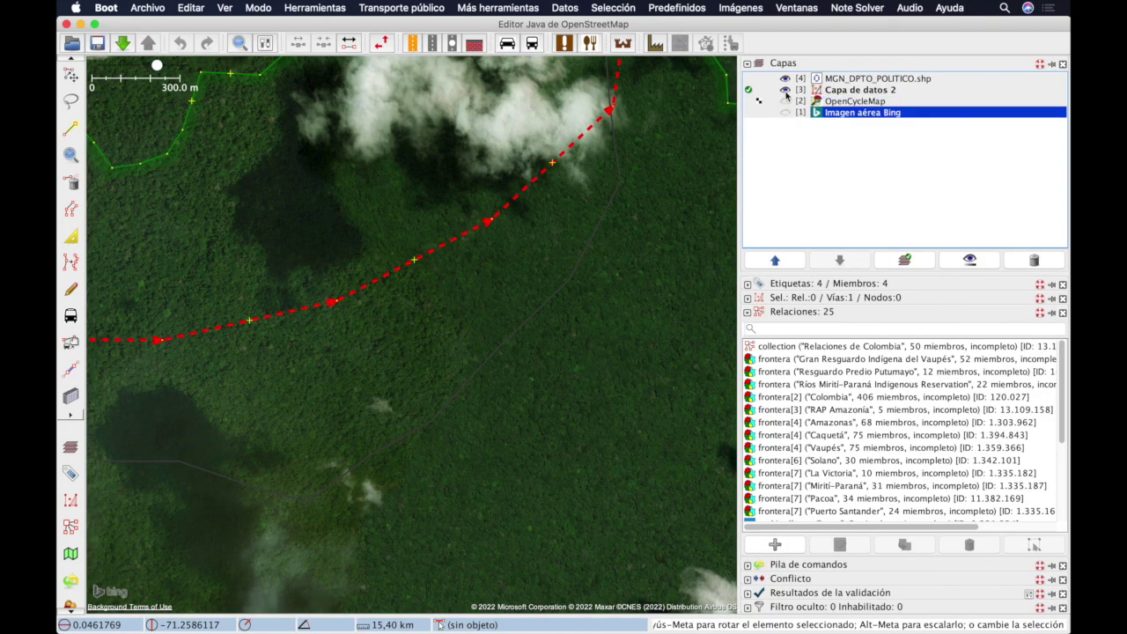
left_click(785, 90)
left_click(784, 113)
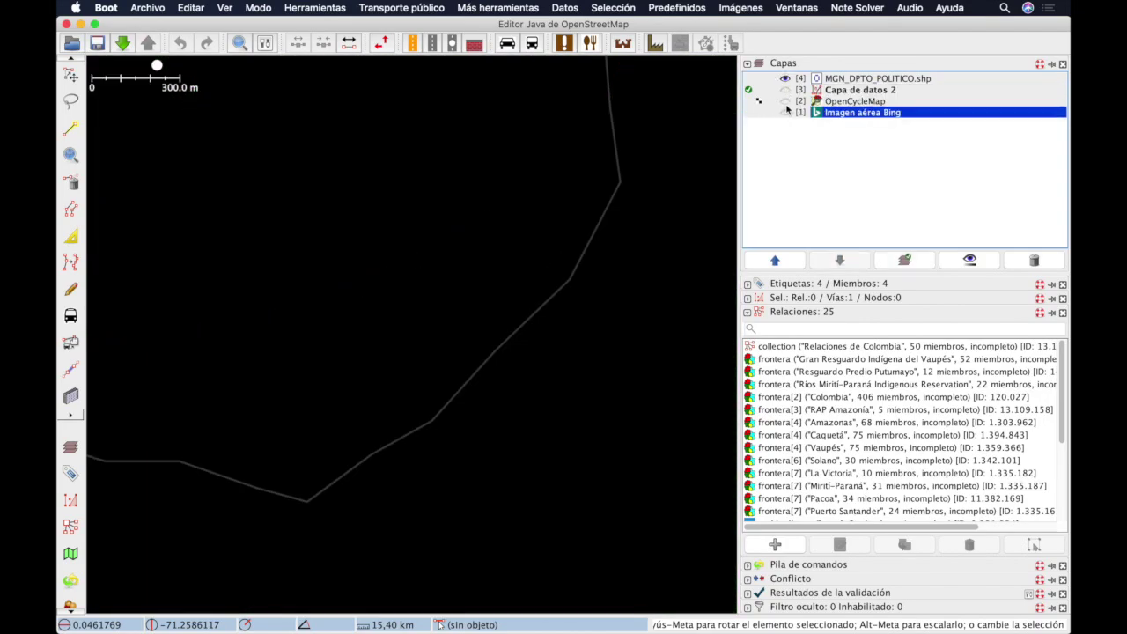
left_click(784, 101)
left_click(784, 90)
left_click(785, 78)
left_click(784, 89)
left_click(784, 101)
left_click(785, 112)
left_click(785, 113)
left_click(784, 102)
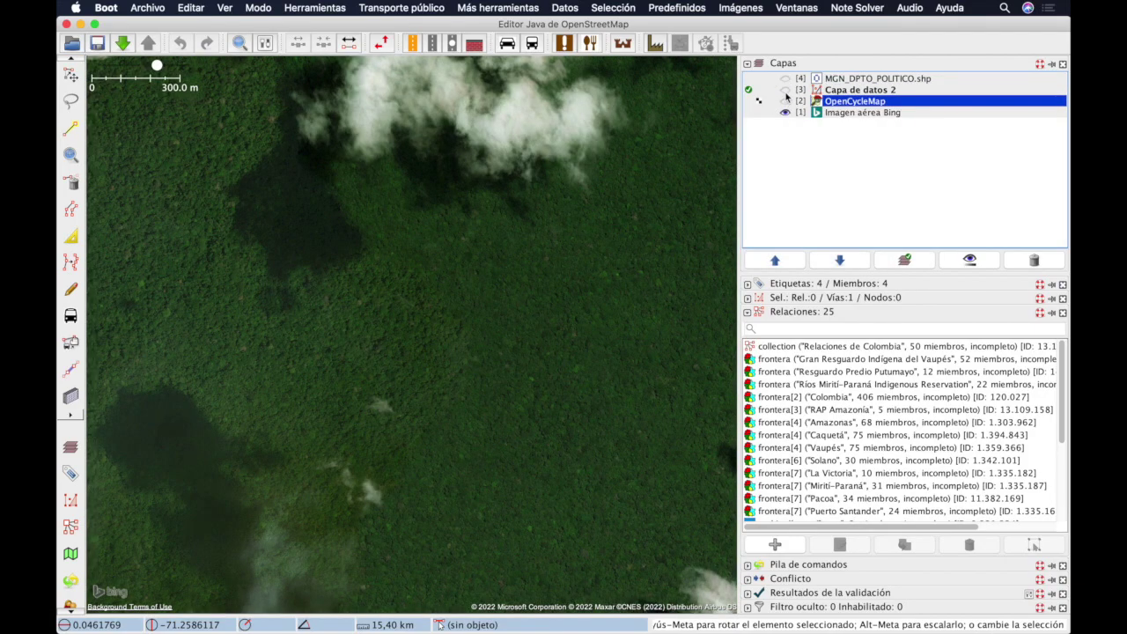
left_click(784, 90)
left_click(785, 78)
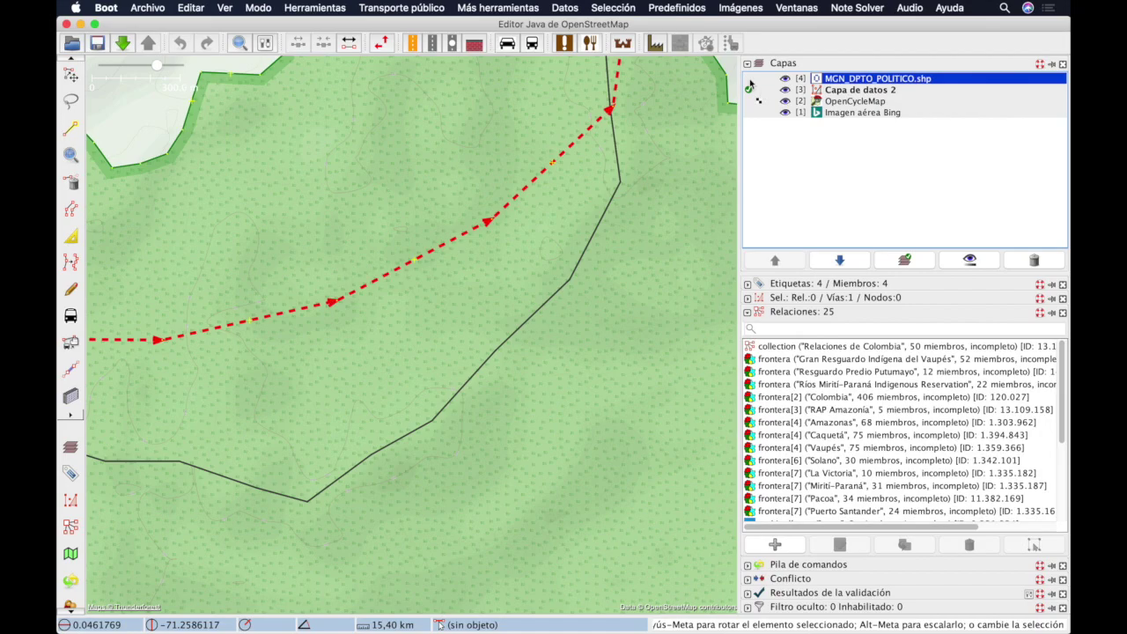
Step: Make MGN_DPTO_POLITICO the active layer and bring up OpenCycleMap's opacity settings
left_click(749, 80)
left_click(868, 91)
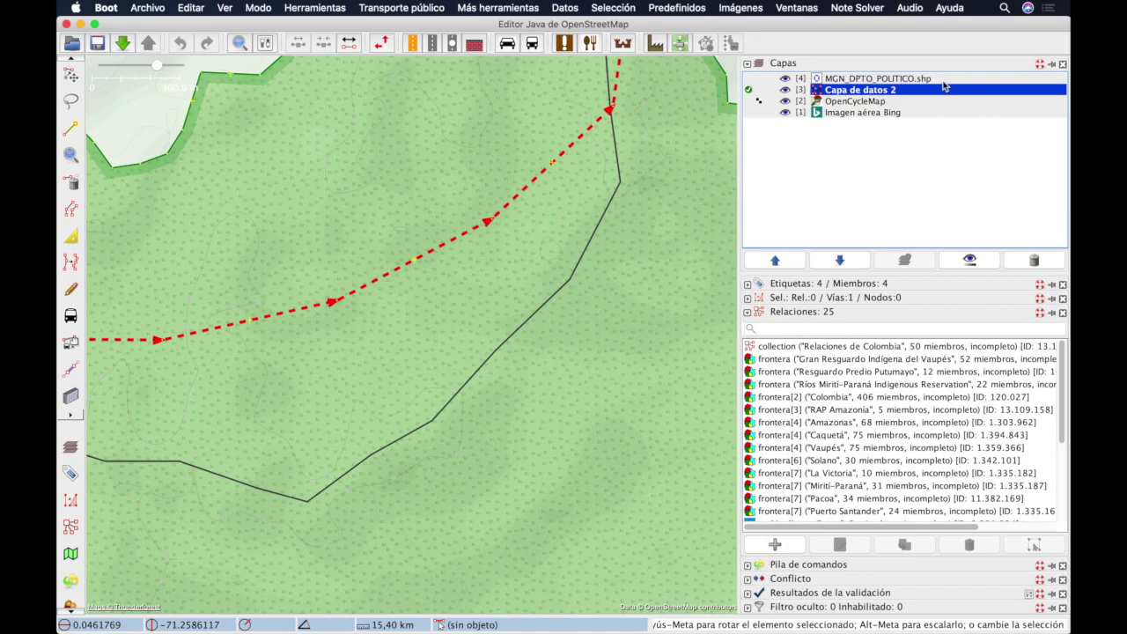
mouse_move(941, 86)
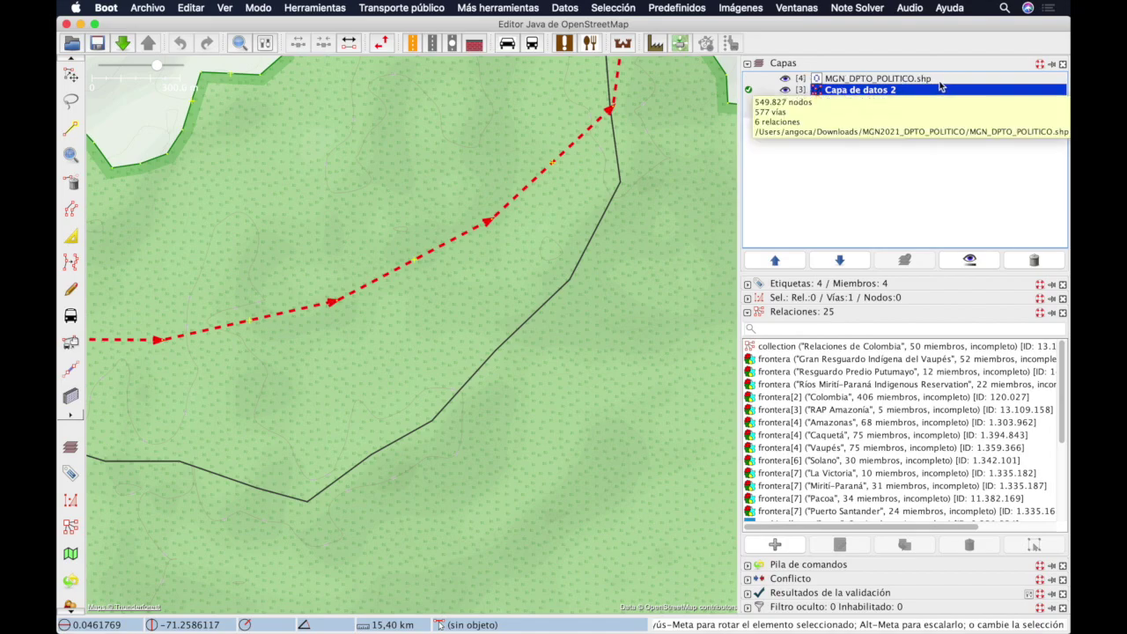
left_click(749, 79)
left_click(750, 82)
left_click(751, 82)
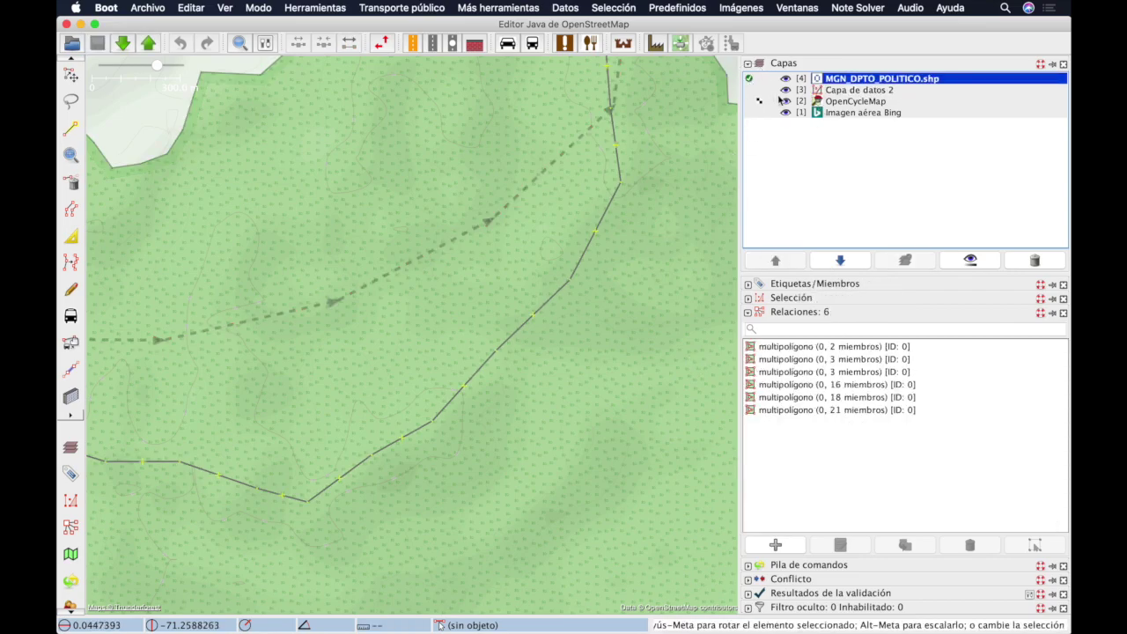
left_click(858, 102)
left_click(969, 259)
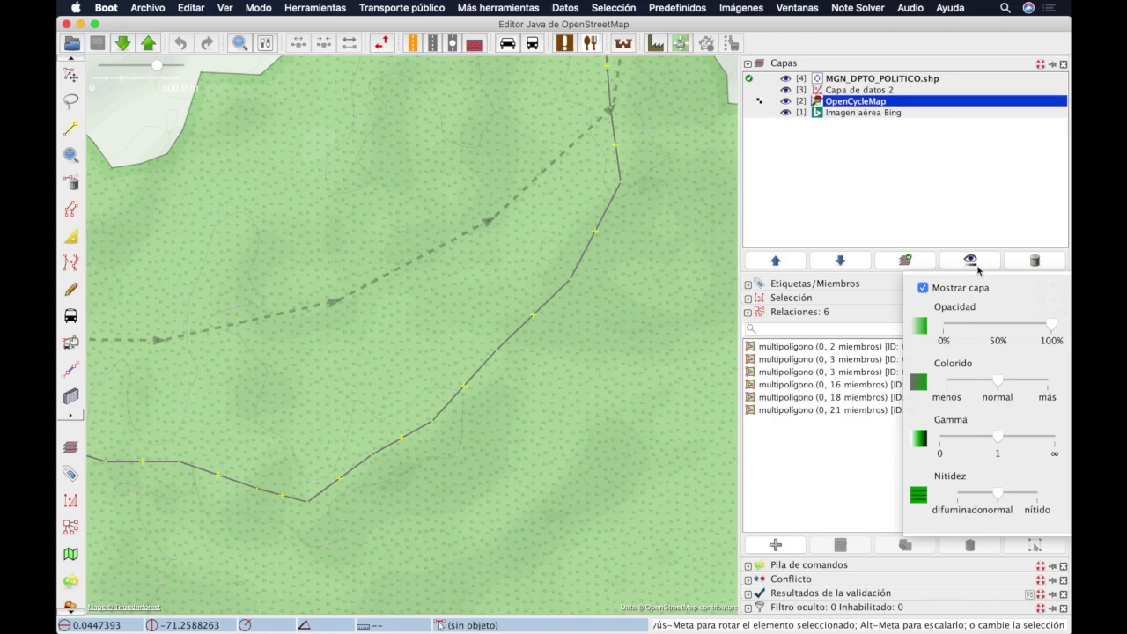
Step: Try OpenCycleMap at about half opacity, return it to fully opaque, and close the settings
left_click_drag(1053, 328, 967, 326)
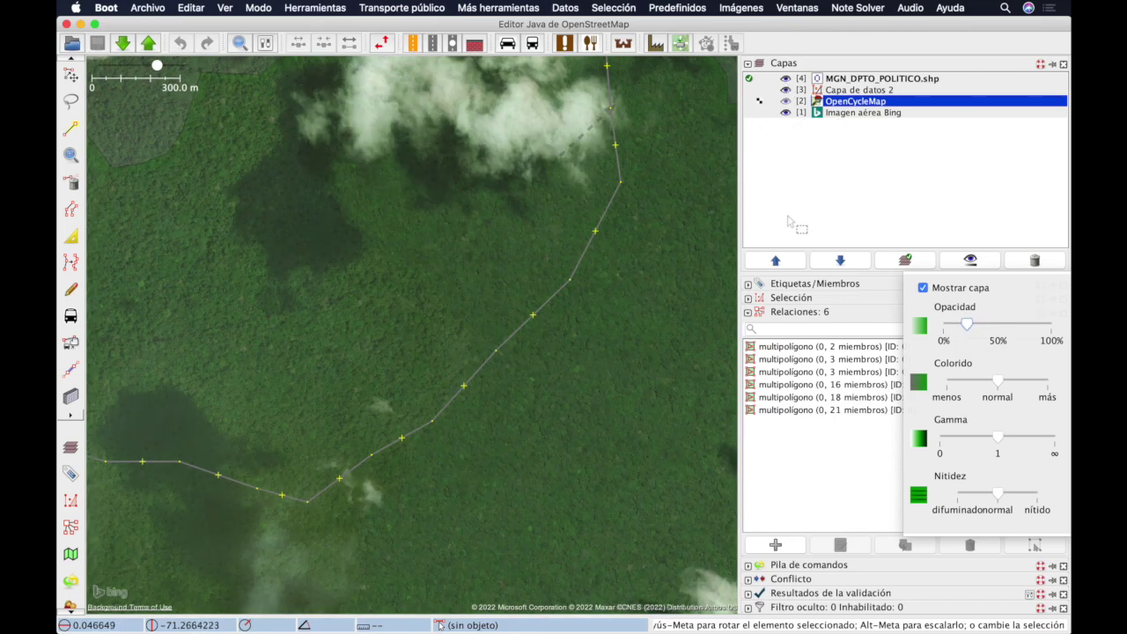
left_click_drag(968, 325, 1055, 325)
left_click(970, 261)
left_click(970, 261)
left_click(975, 219)
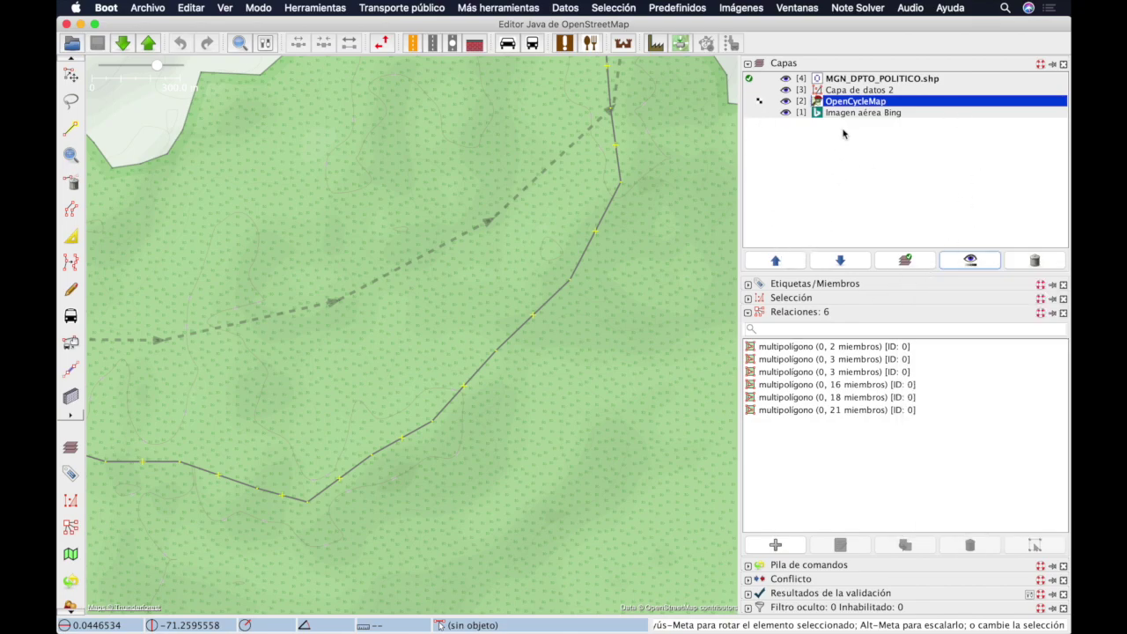
Step: Move OpenCycleMap up and down the layer stack, leaving it above the Bing imagery
left_click(797, 263)
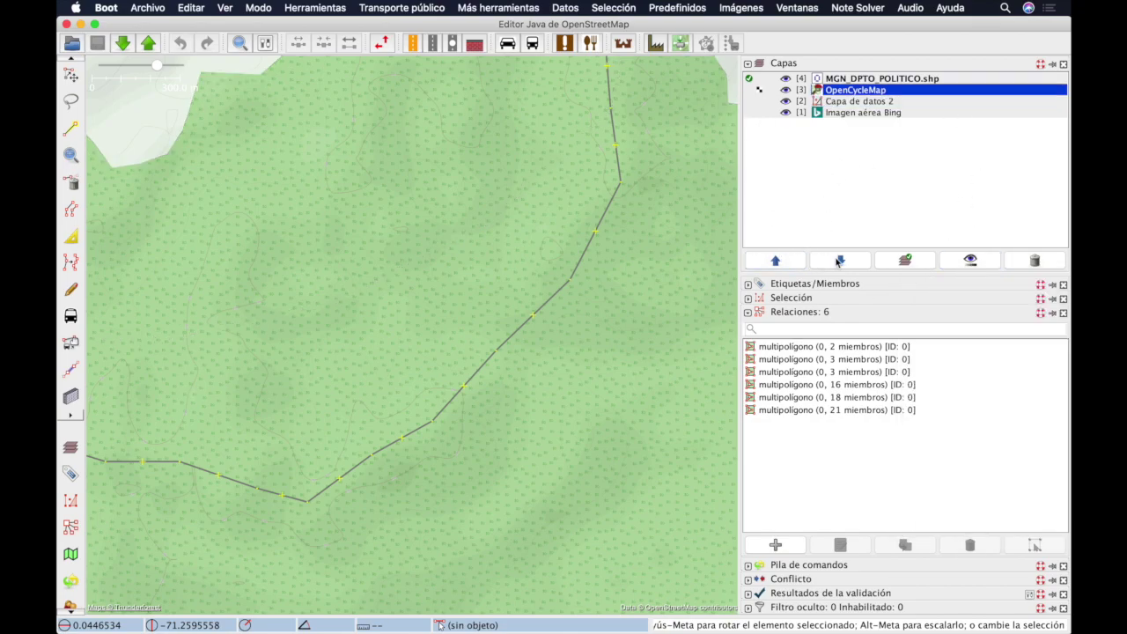
left_click(840, 261)
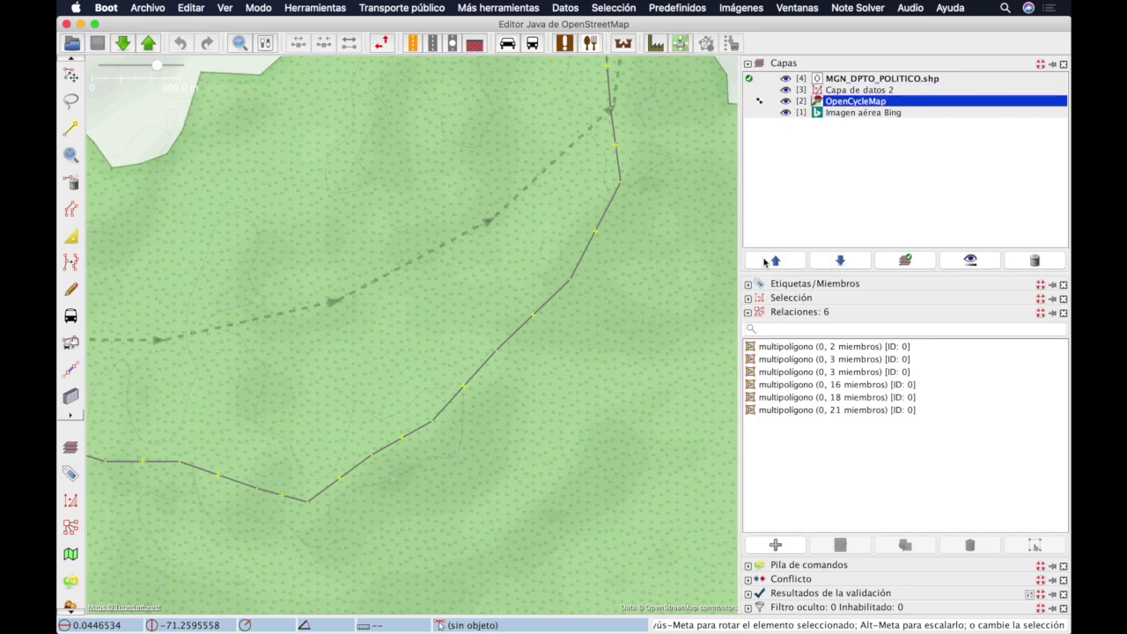
left_click(847, 260)
left_click(776, 262)
Step: Move MGN_DPTO_POLITICO.shp below Capa de datos 2 and make the shapefile the active layer
left_click(854, 79)
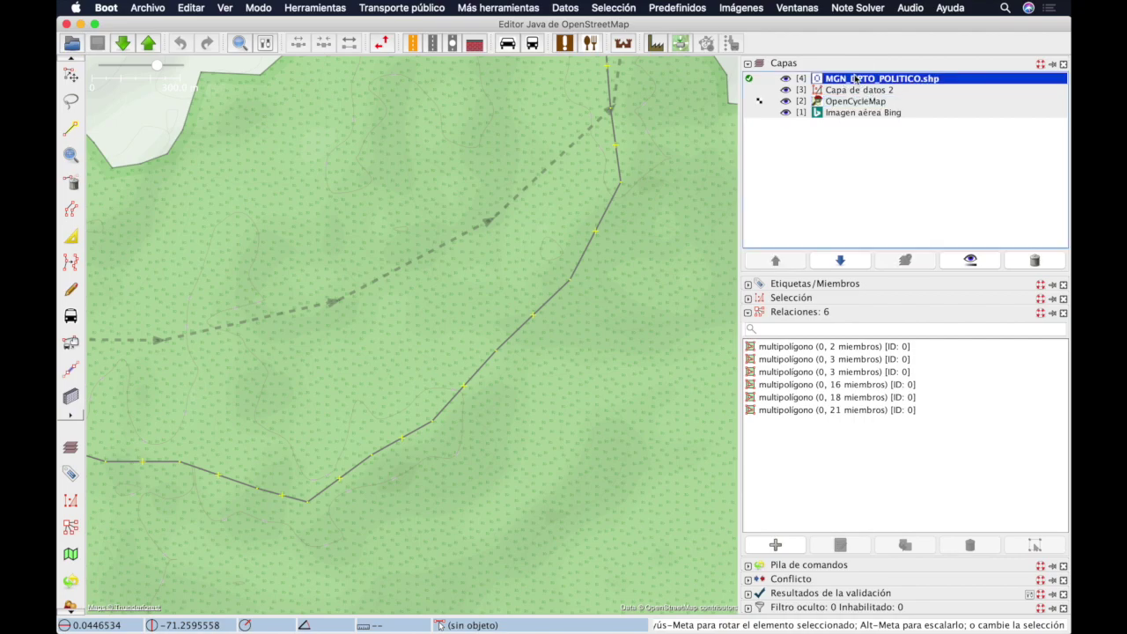
left_click(840, 262)
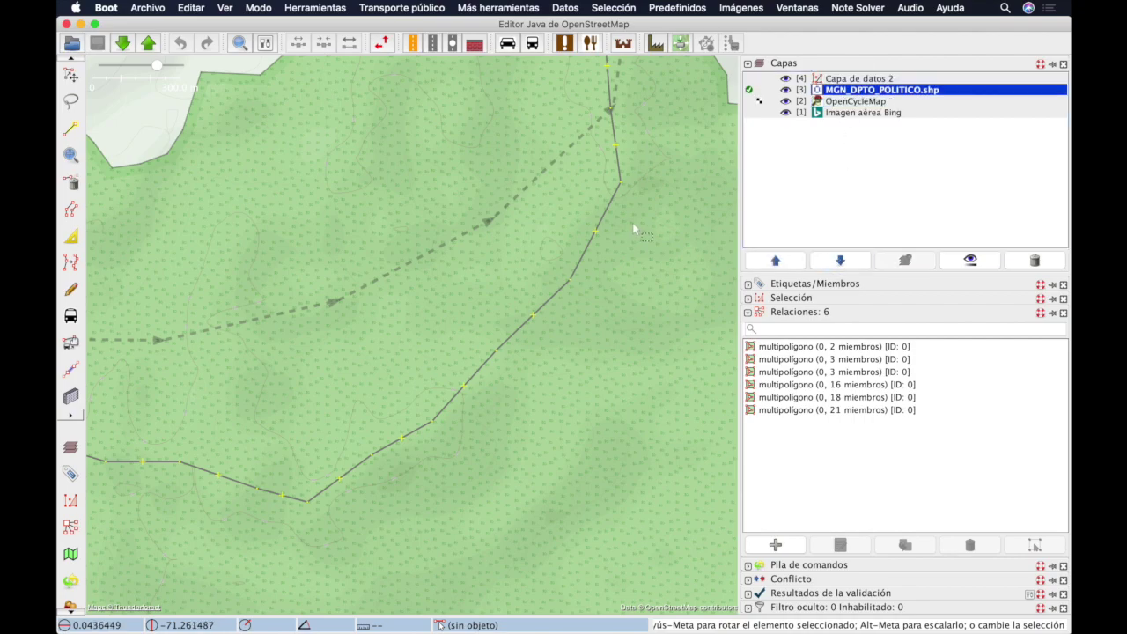
left_click(852, 102)
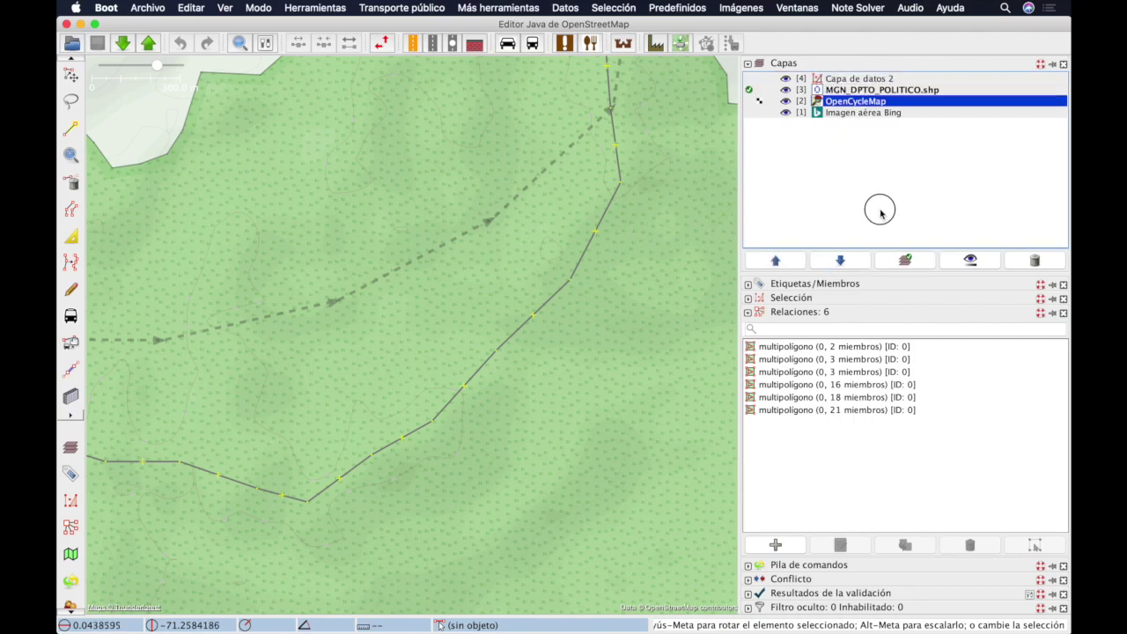
left_click(905, 260)
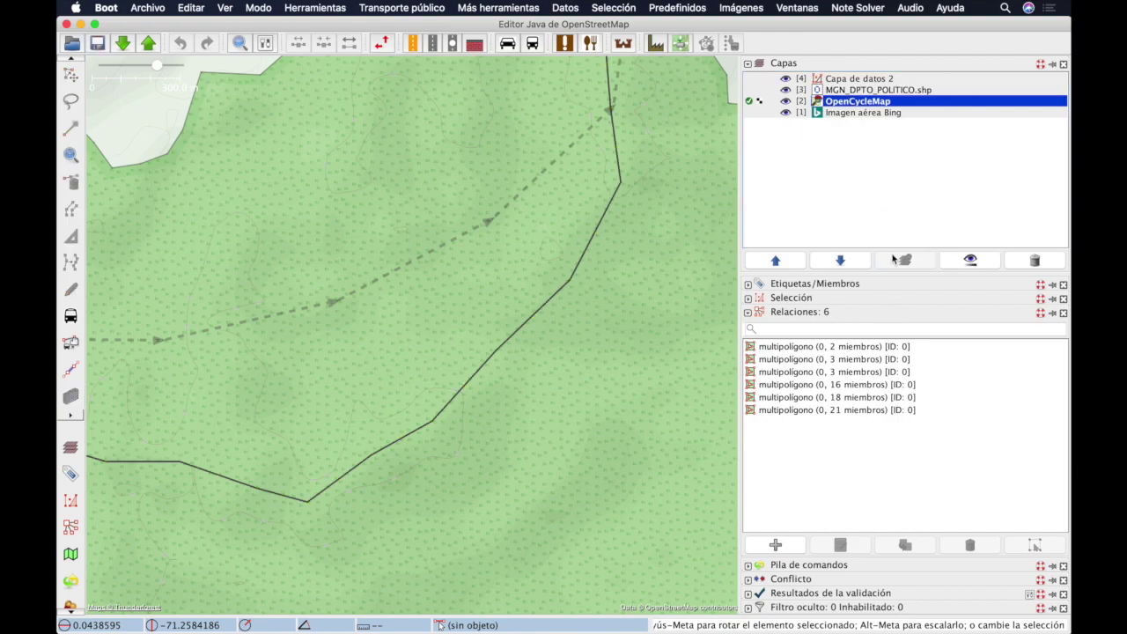
left_click(844, 91)
left_click(907, 260)
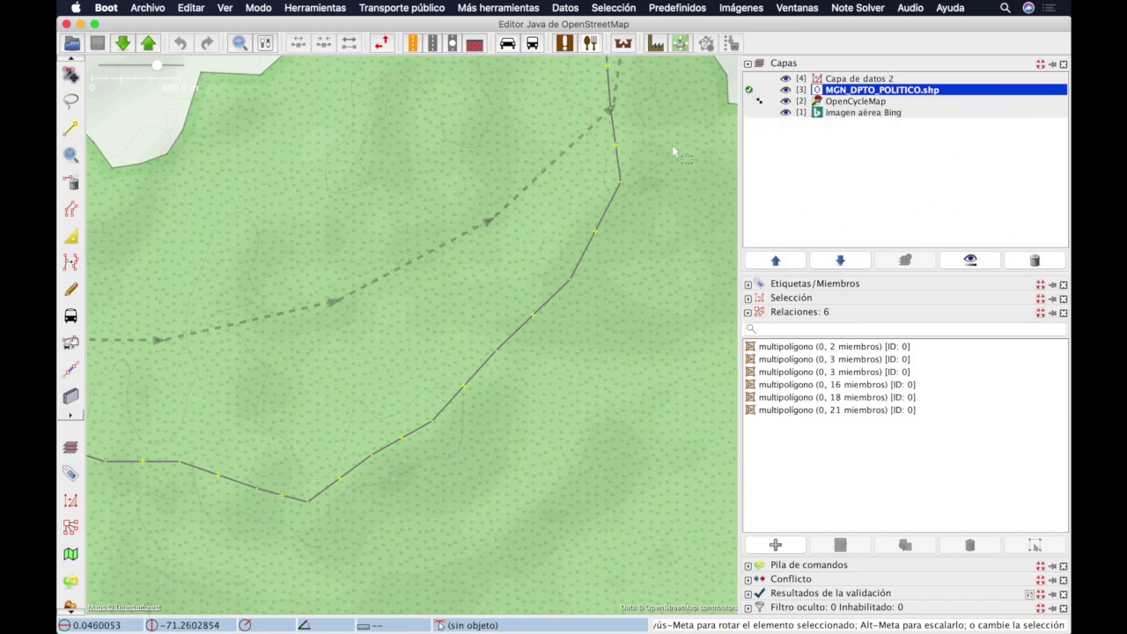
key("super+Tab")
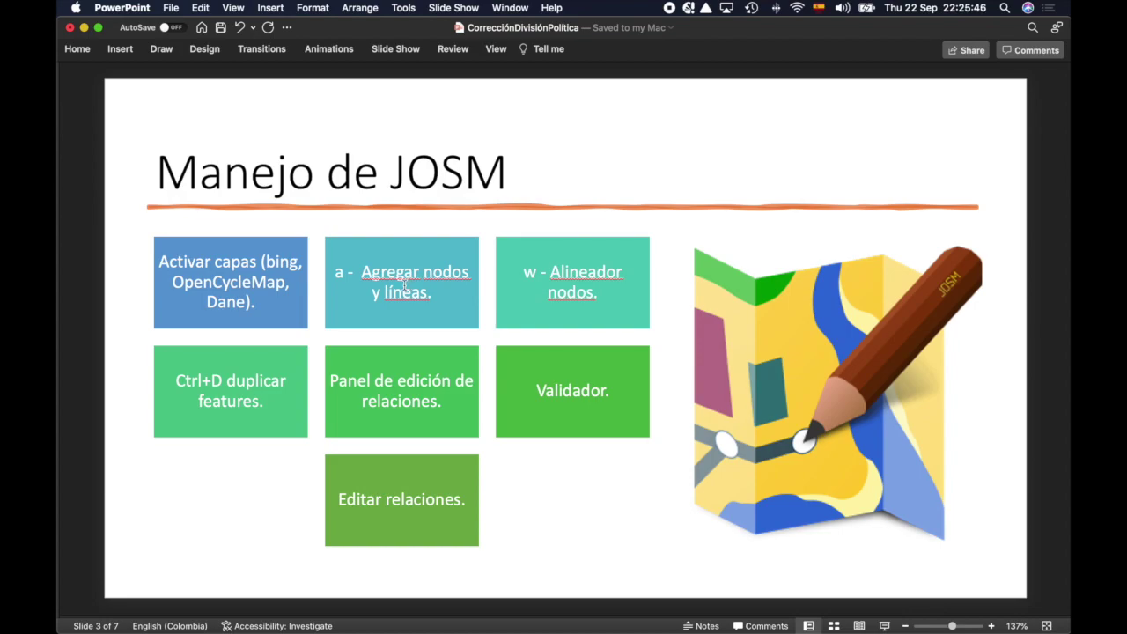
Step: Review the 'Manejo de JOSM' slide, then return to the JOSM map
key("super+Tab")
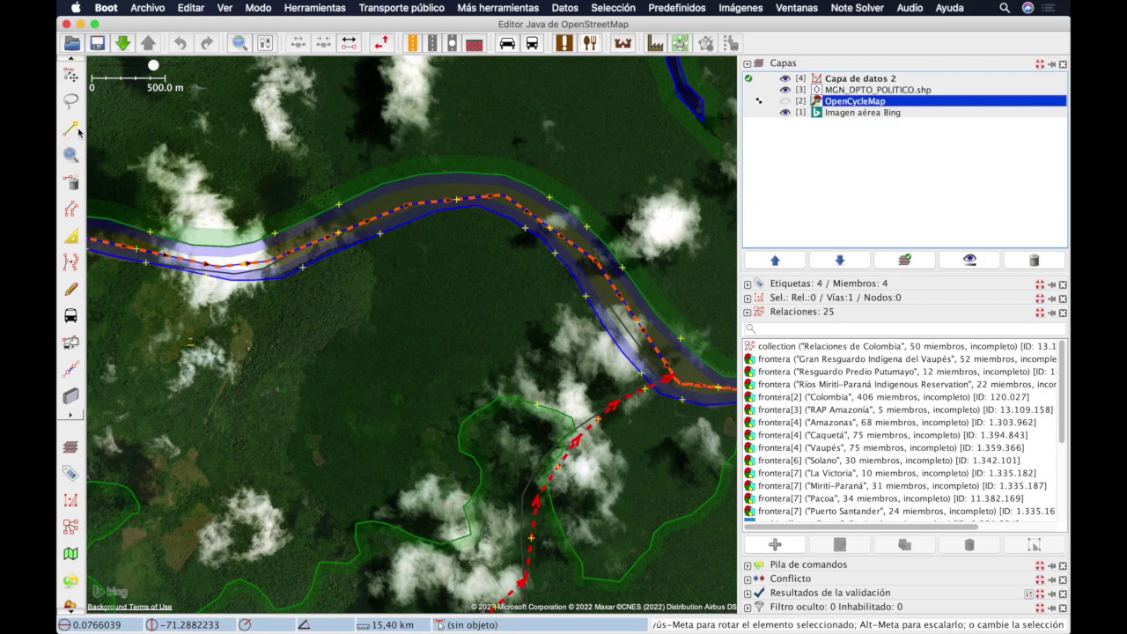
Step: With the Draw nodes tool, place a single node and a short three-point line north of the river
left_click(72, 130)
left_click(344, 126)
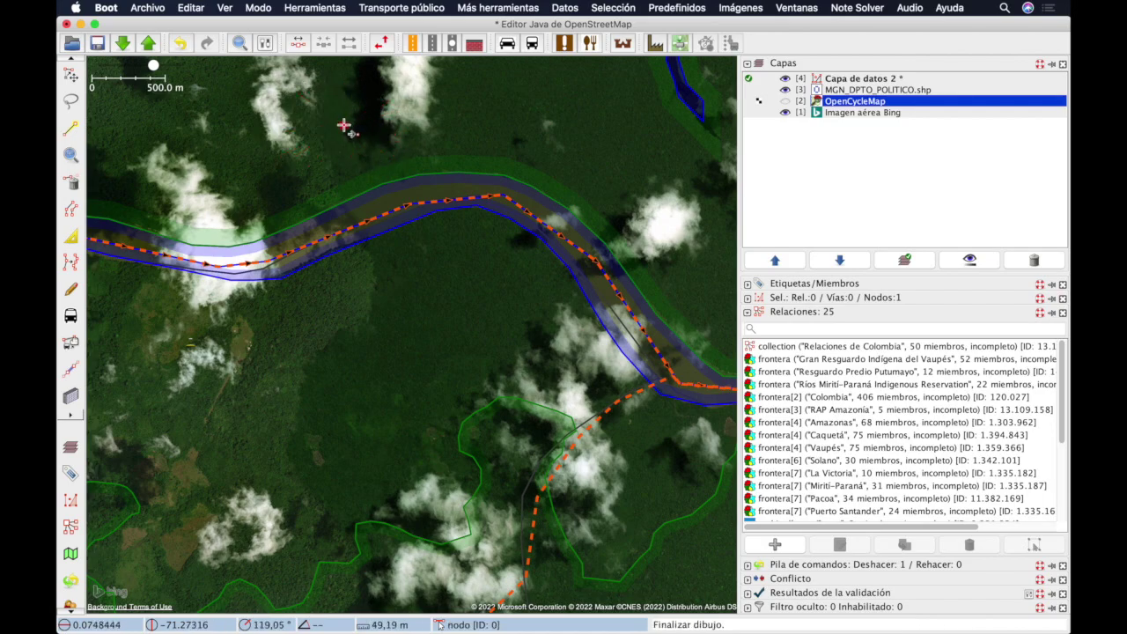
left_click(343, 125)
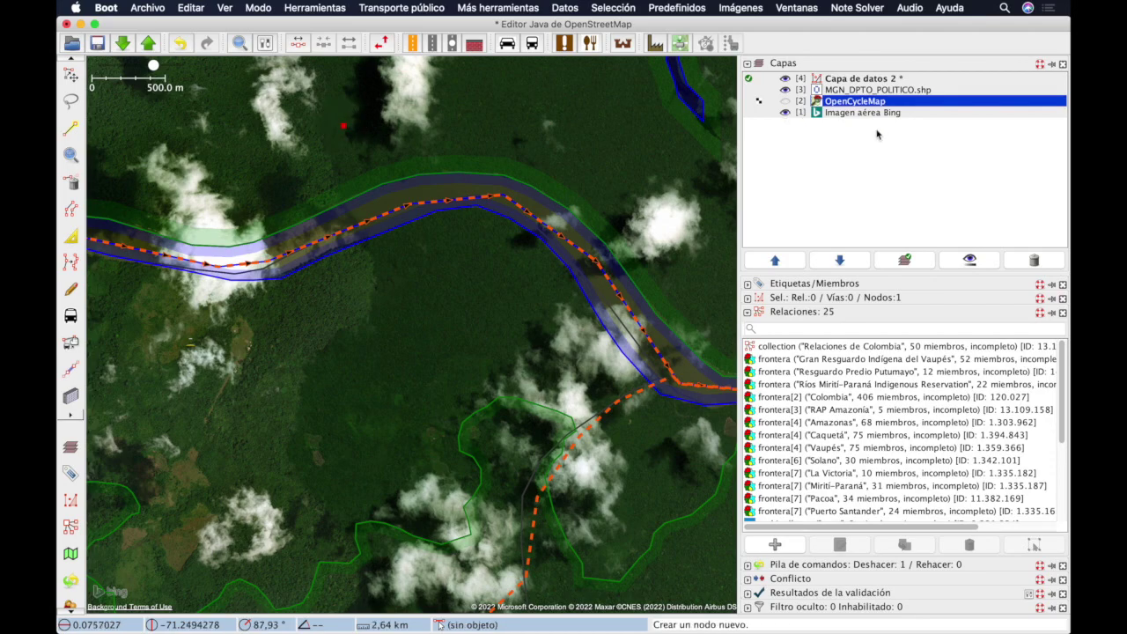
left_click(456, 105)
left_click(519, 109)
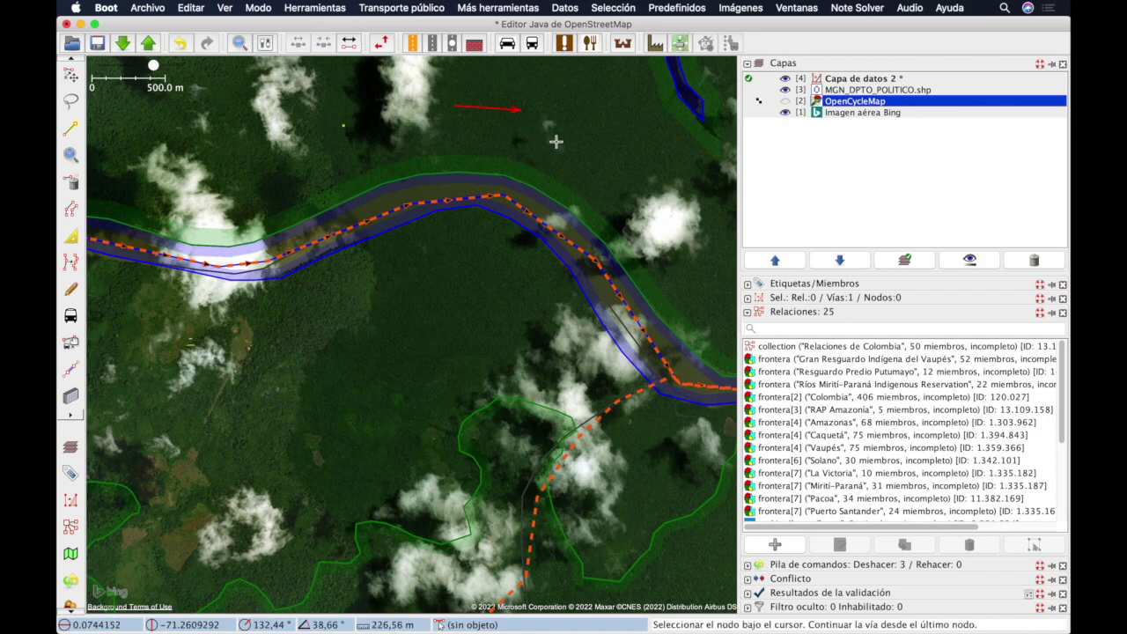
left_click(555, 141)
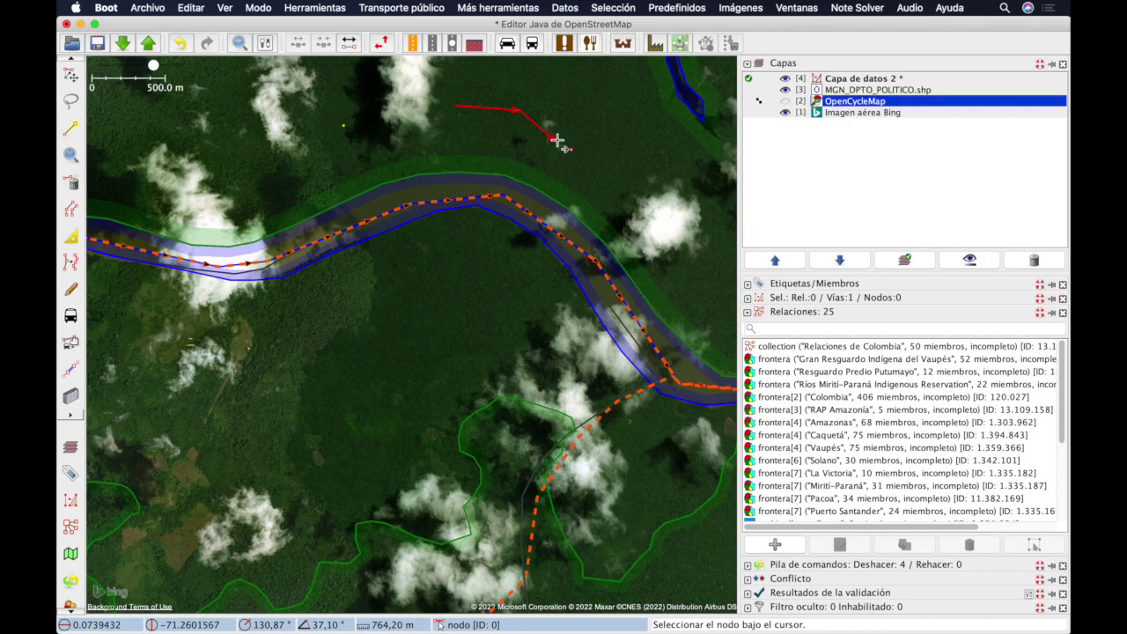
Step: Draw a closed four-cornered shape east of the line, plus another stray node
left_click(594, 126)
left_click(600, 175)
left_click(640, 182)
left_click(639, 134)
left_click(597, 127)
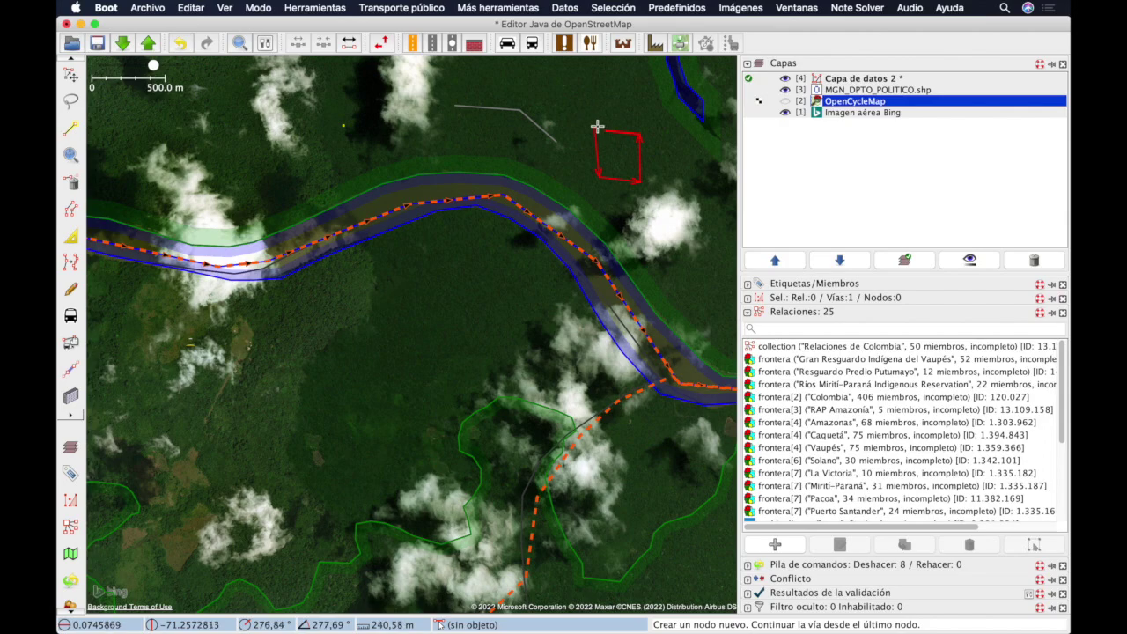
left_click(596, 126)
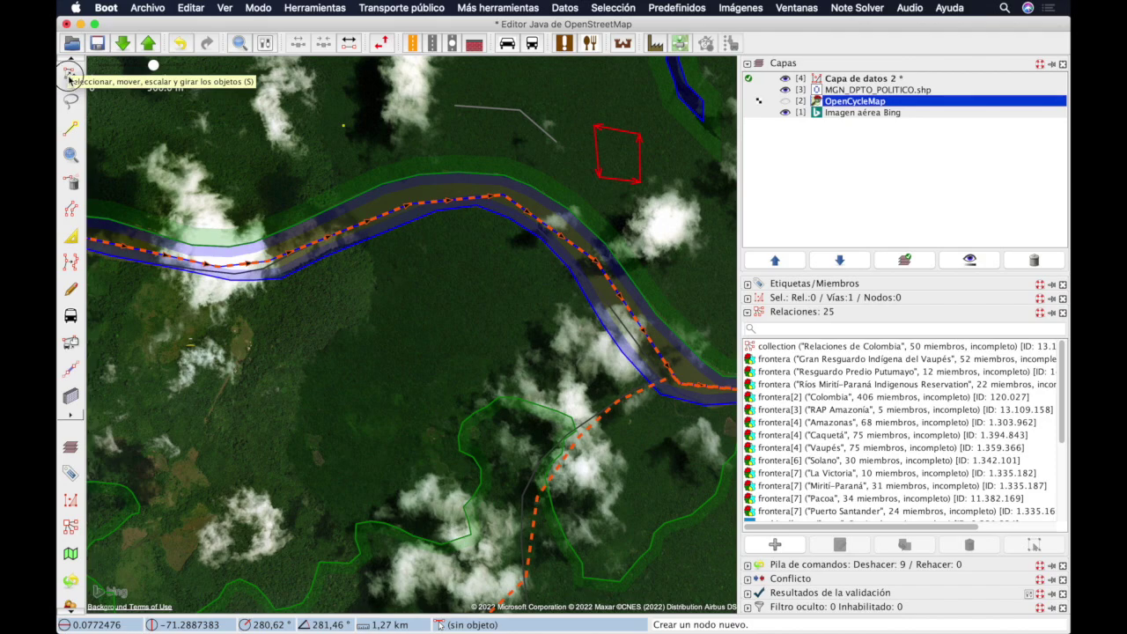
left_click(378, 148)
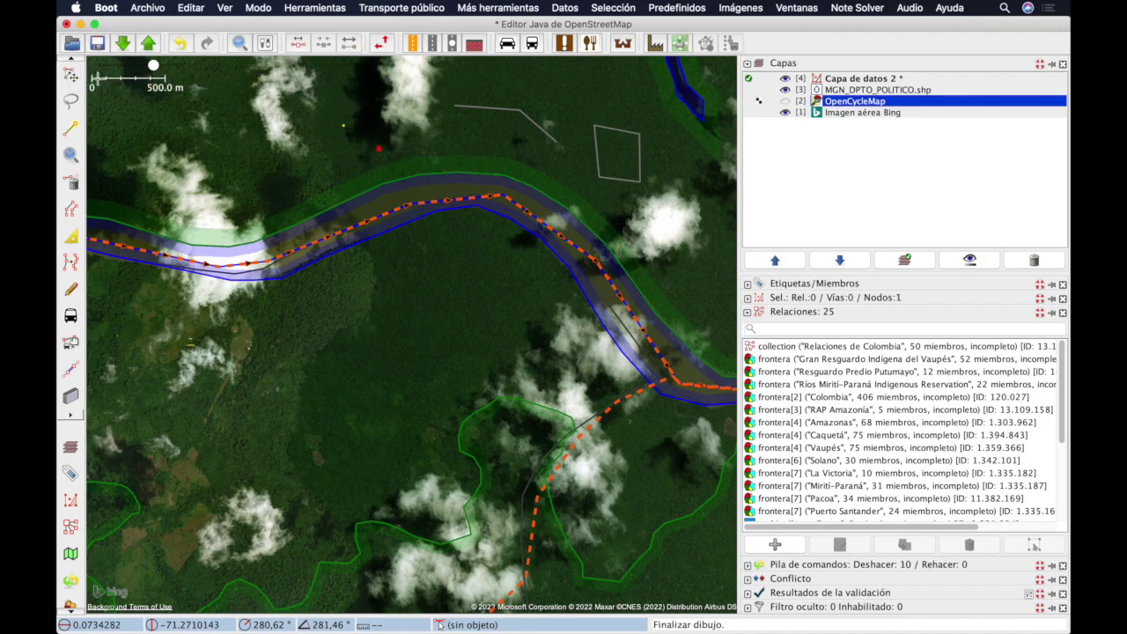
Step: Box-select the two stray practice nodes and delete them with Editar > Borrar
left_click(71, 75)
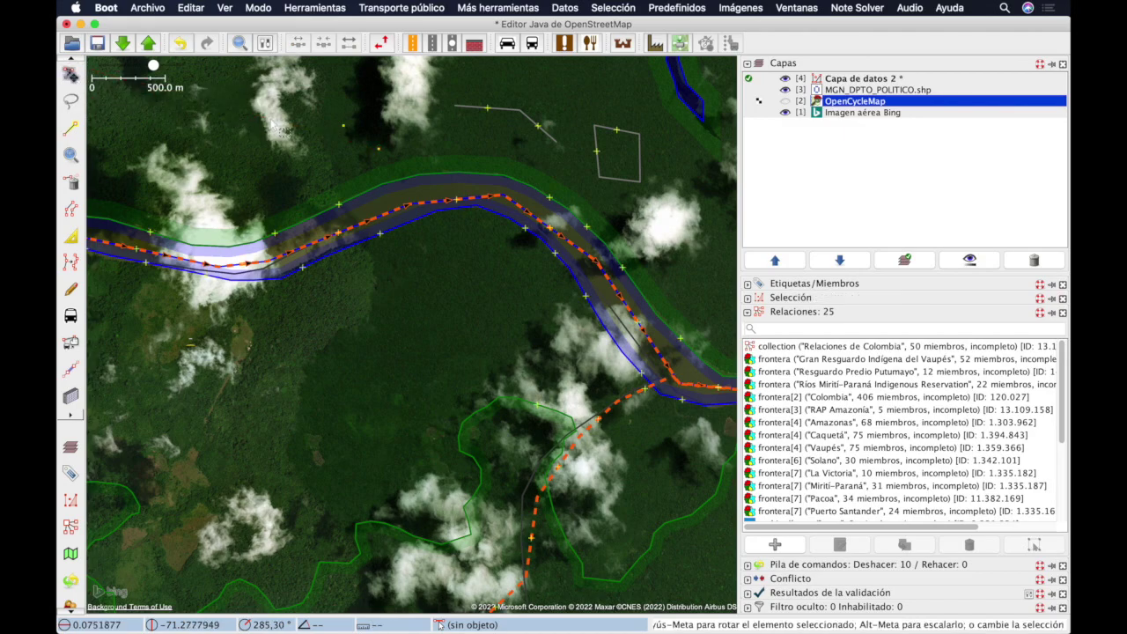
left_click_drag(314, 99, 415, 176)
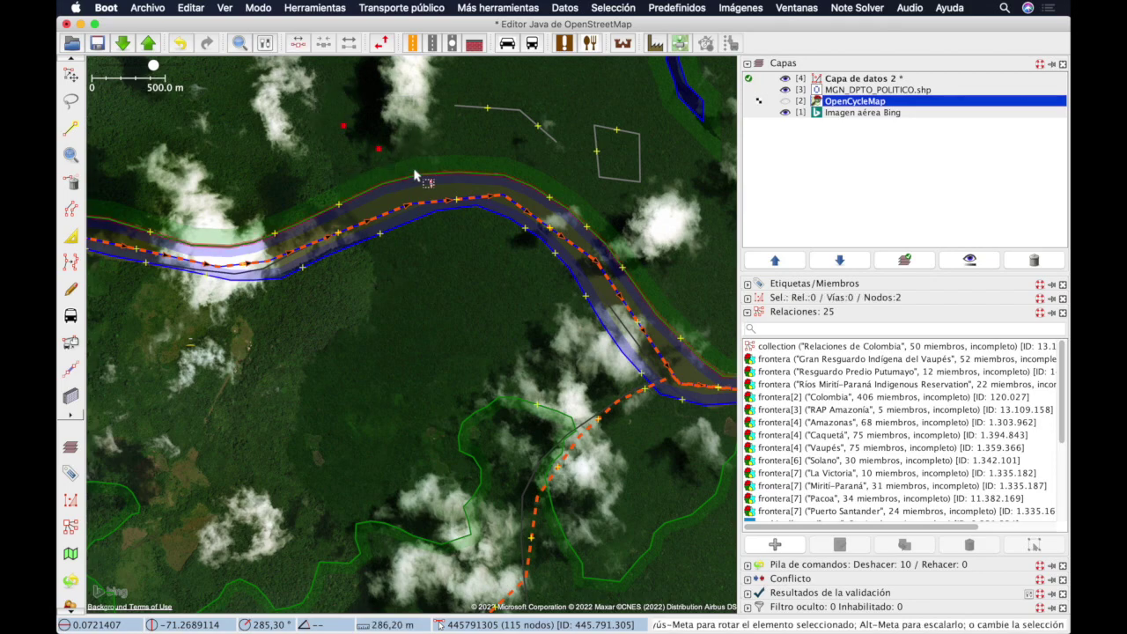
left_click(191, 7)
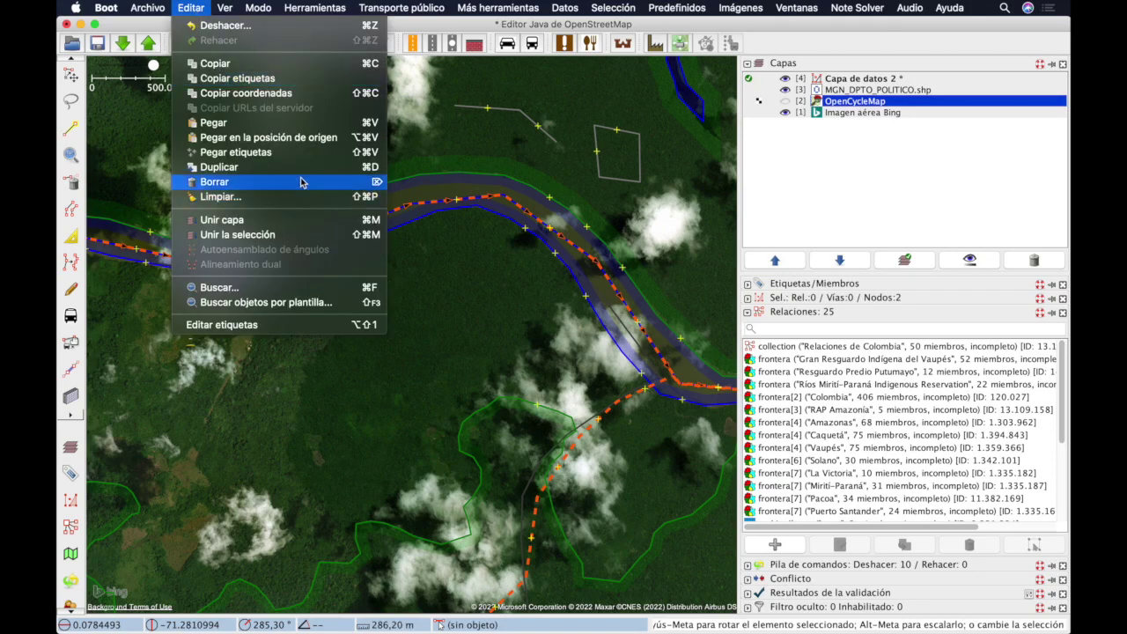
left_click(300, 182)
Step: Delete the stray short way and the small quadrilateral way via Editar > Borrar
left_click_drag(432, 92, 581, 170)
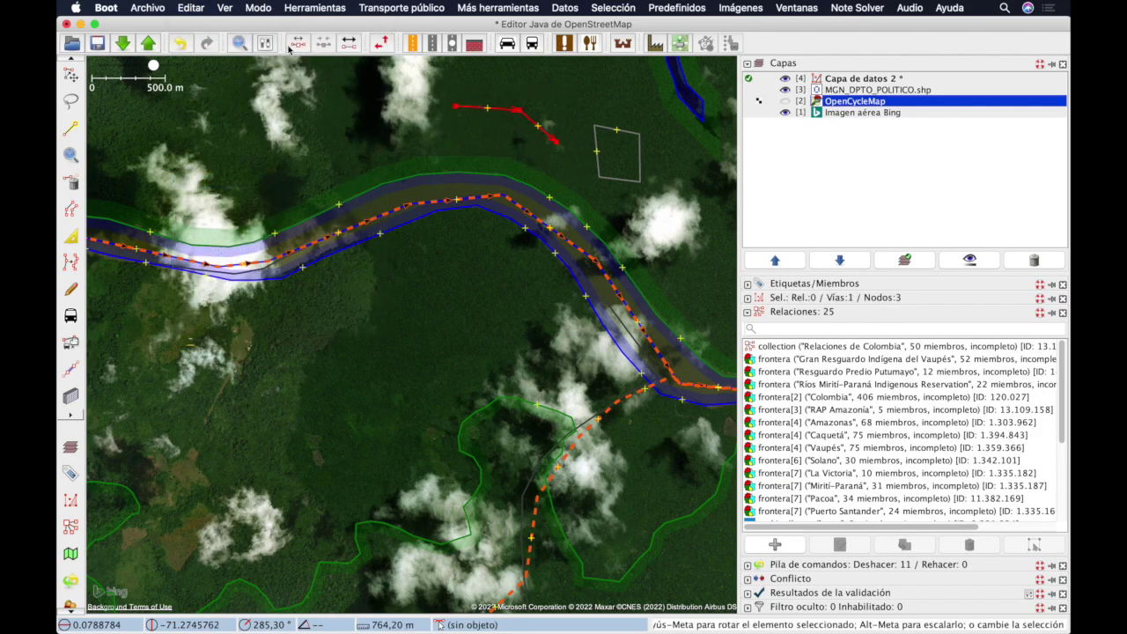
left_click(192, 8)
left_click(270, 181)
left_click_drag(580, 126, 681, 211)
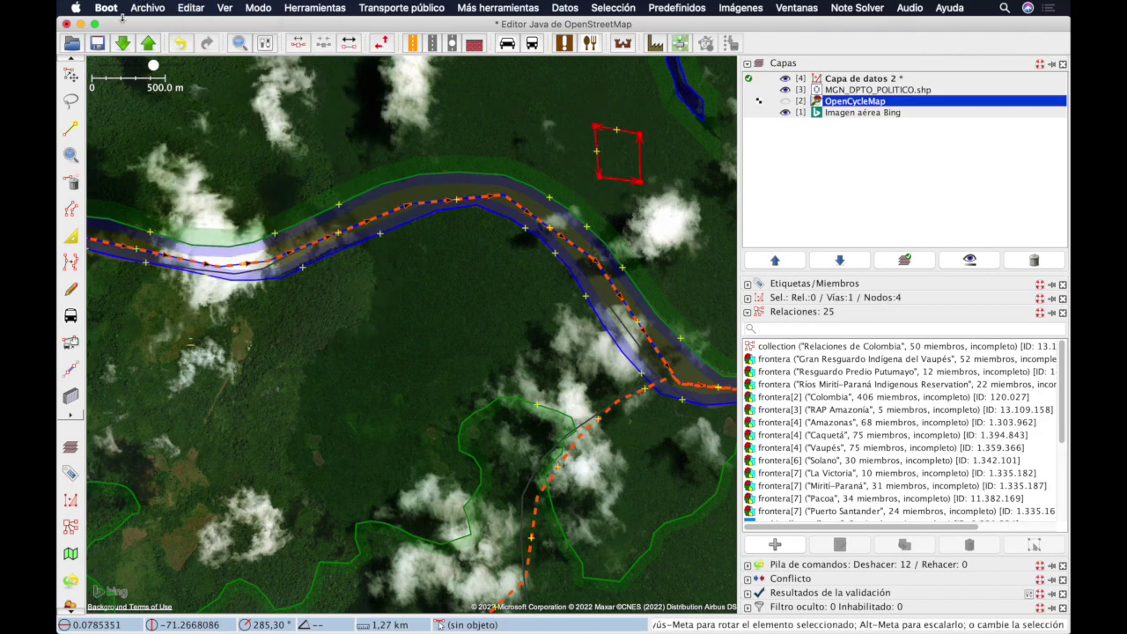
left_click(191, 8)
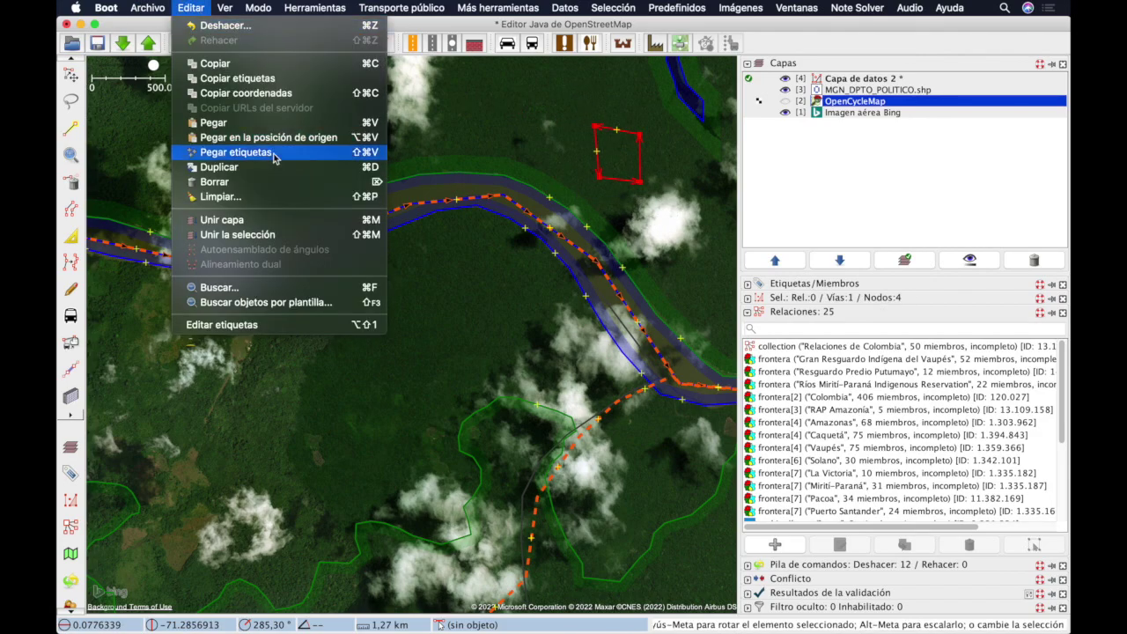
left_click(277, 180)
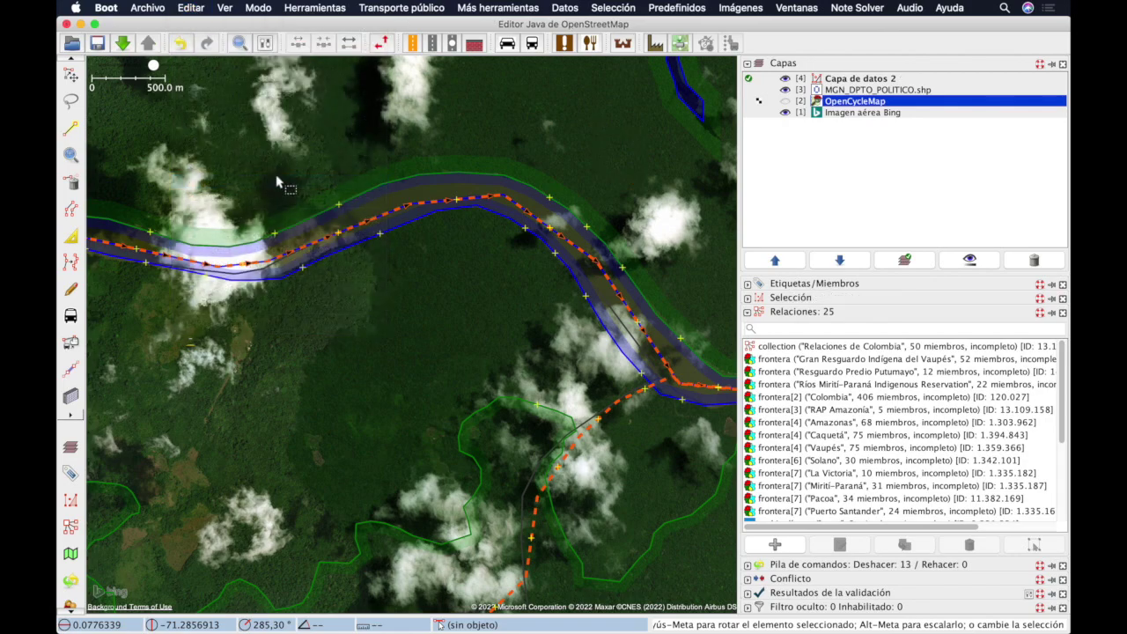
key("a")
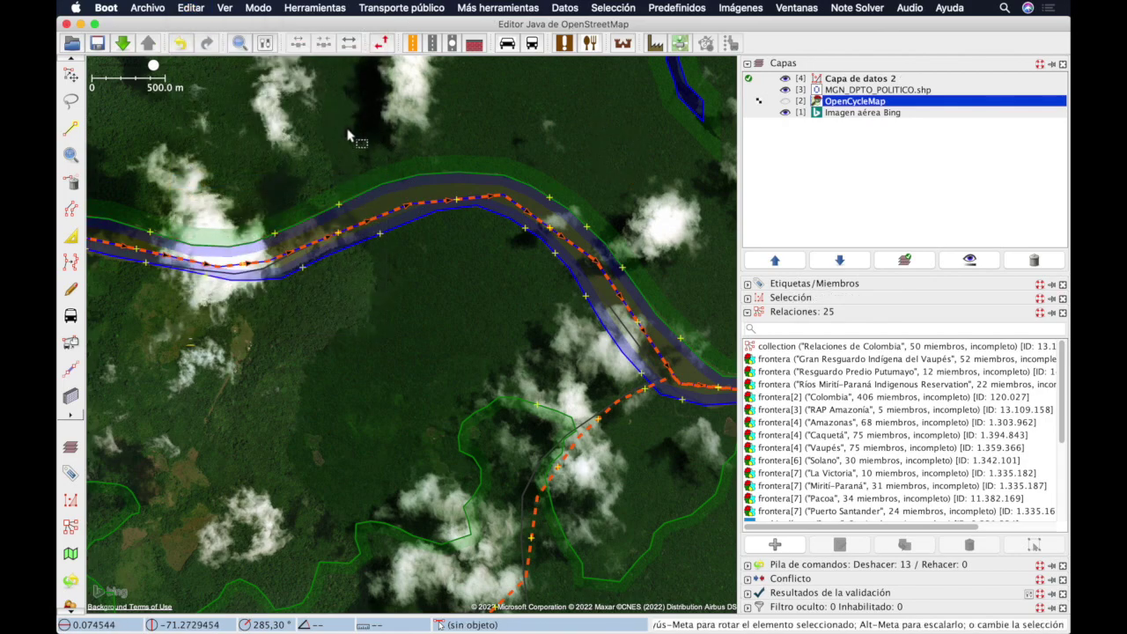
left_click(346, 130)
left_click(389, 119)
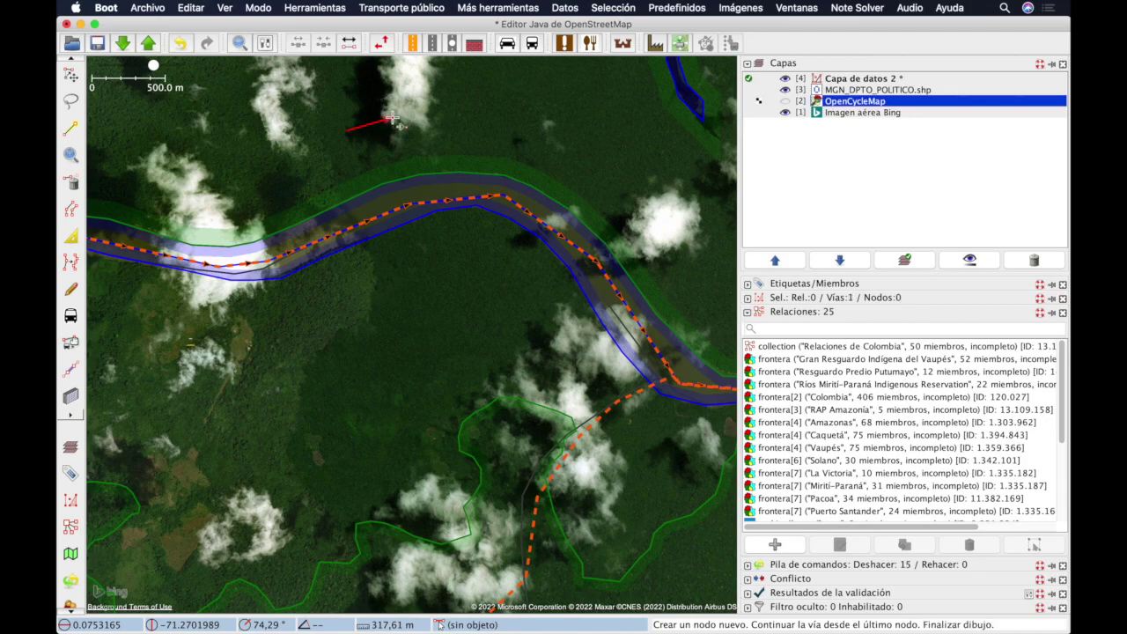
left_click(392, 120)
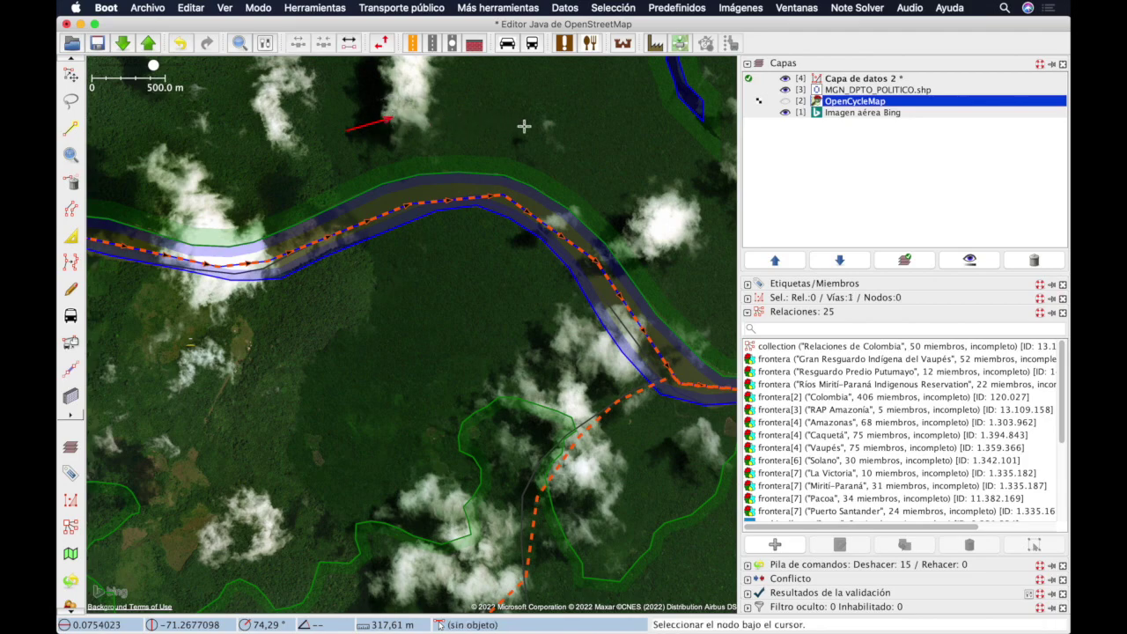
left_click(499, 120)
left_click(546, 132)
key("s")
left_click_drag(333, 102, 435, 154)
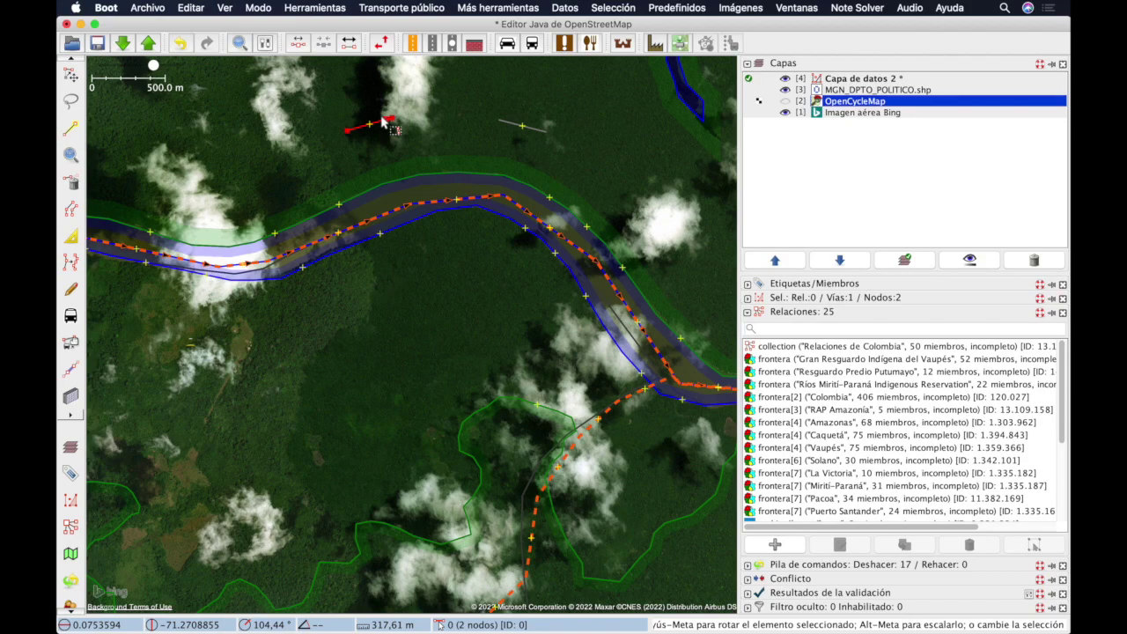
left_click_drag(383, 123, 535, 121)
key("Delete")
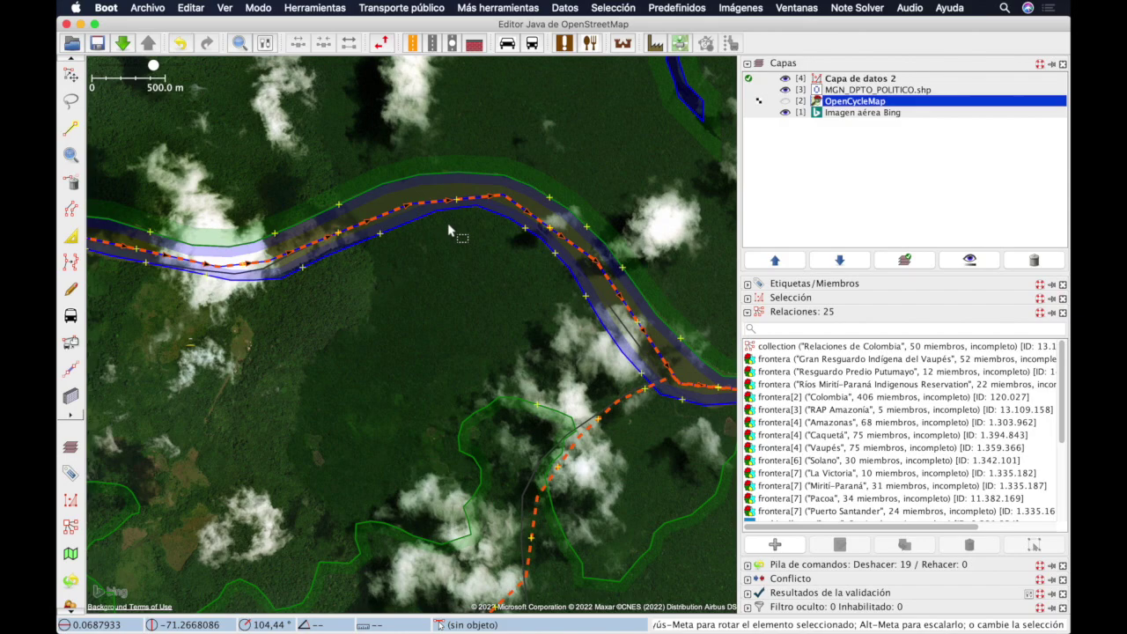
Step: At the river bend, drag a Río Apaporis vertex and a new node onto the river
scroll(449, 230, "up", 2)
left_click_drag(449, 228, 410, 181)
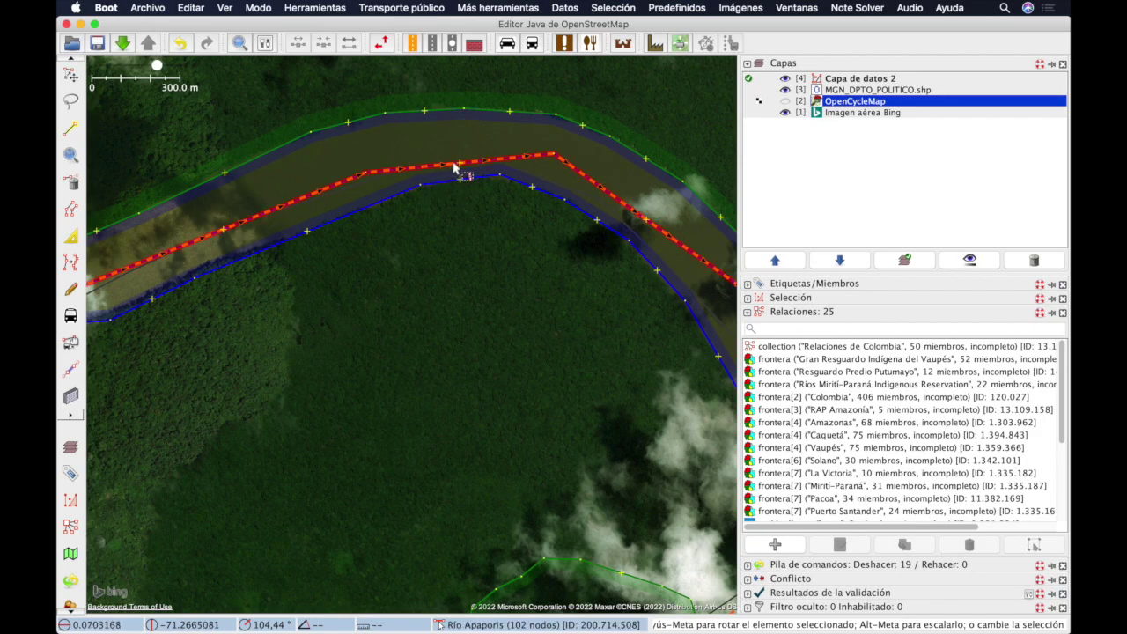
left_click(71, 76)
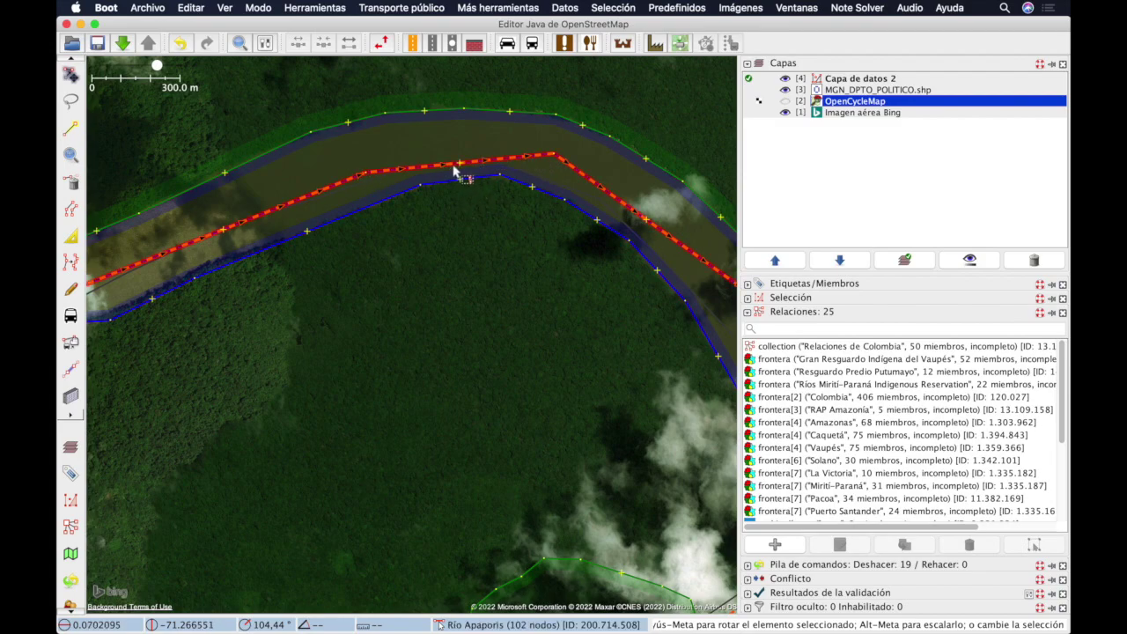
left_click_drag(458, 165, 456, 150)
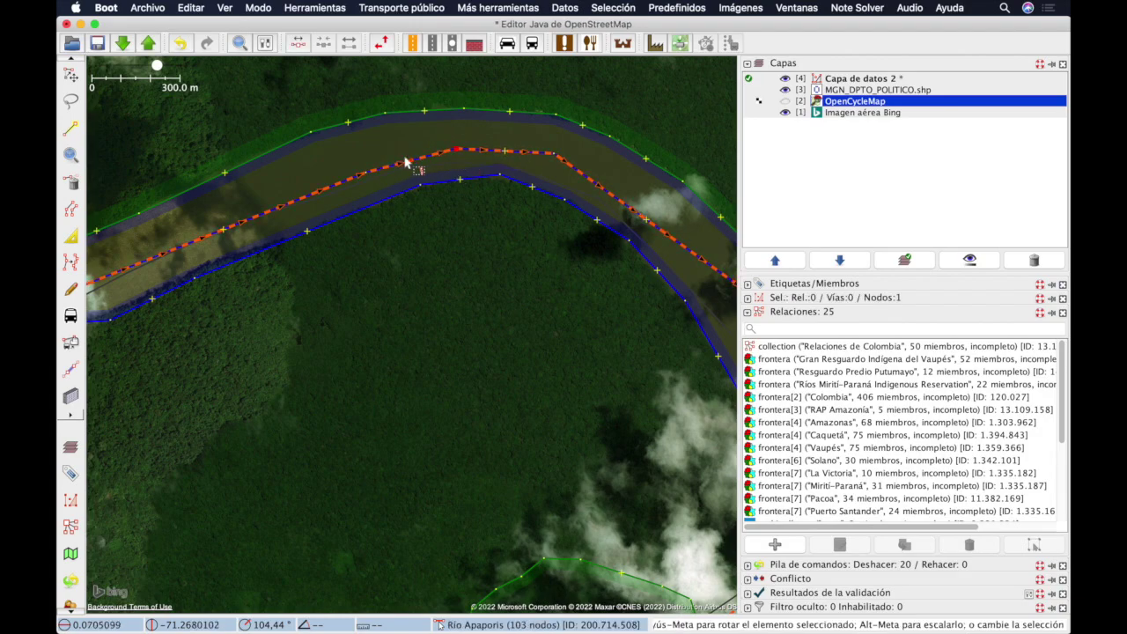
left_click_drag(410, 159, 508, 151)
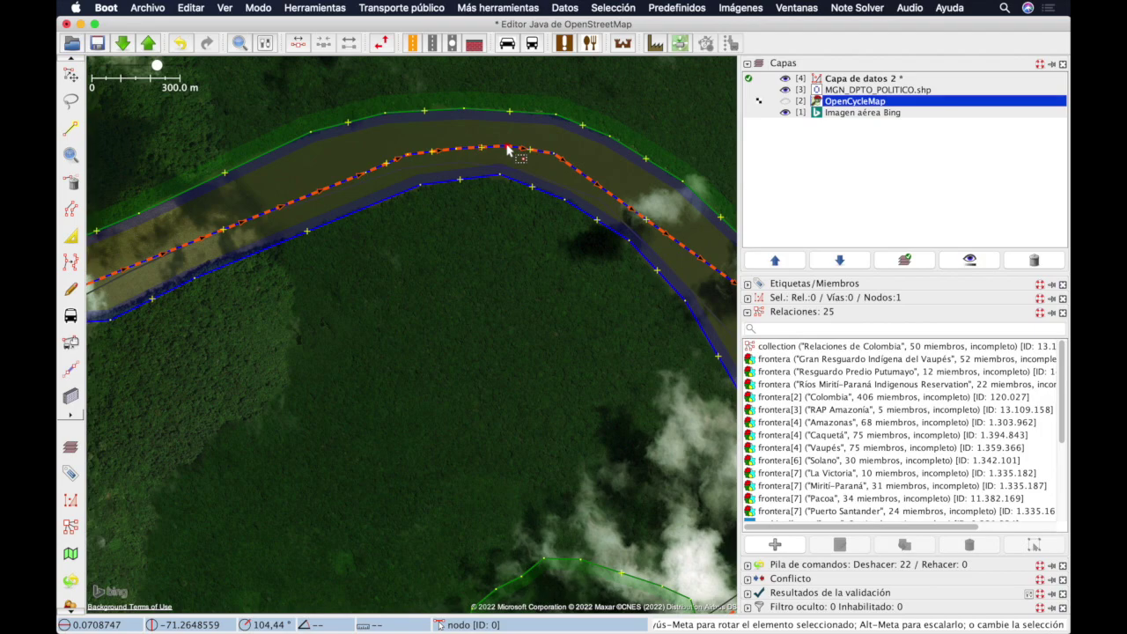
Step: Insert a new node into the river way and nudge it onto the river line
key("Escape")
key("a")
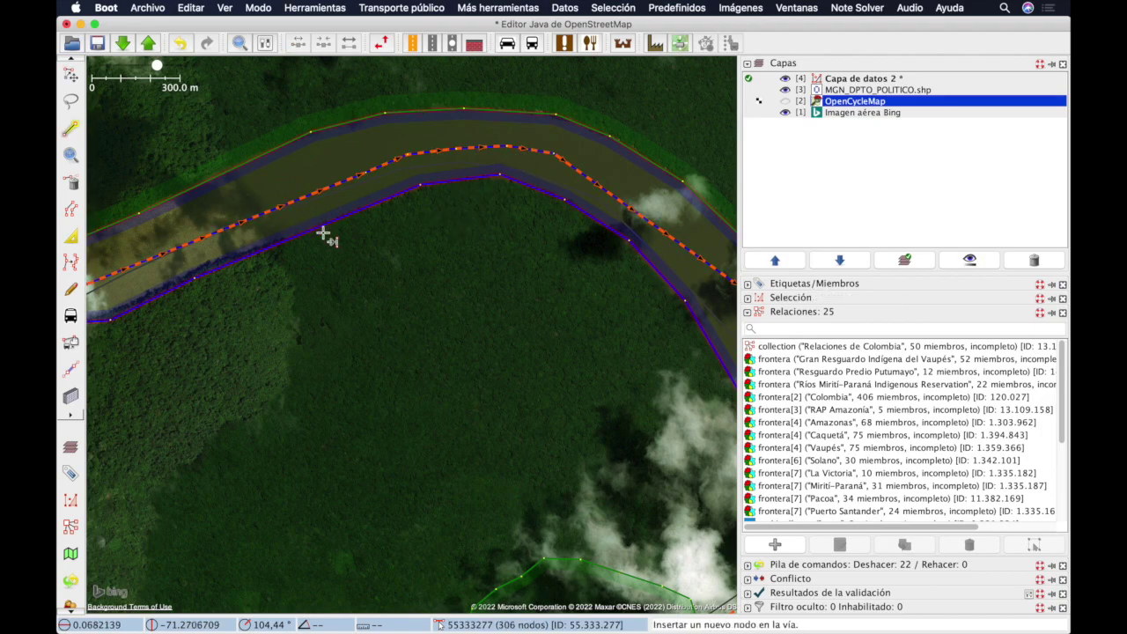
left_click(626, 205)
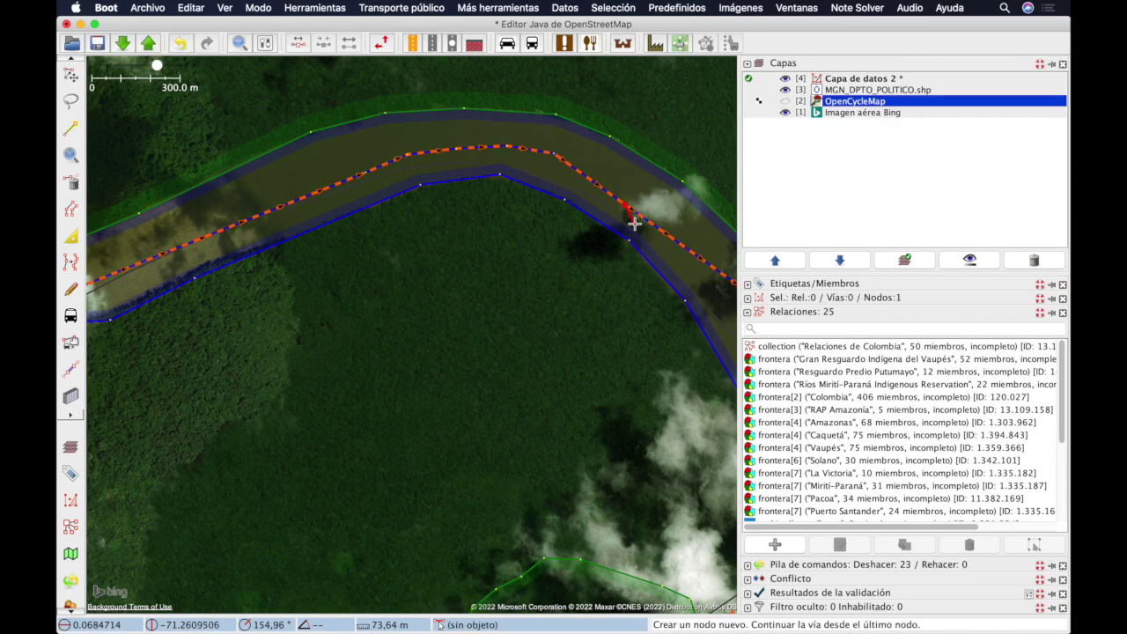
left_click(625, 205)
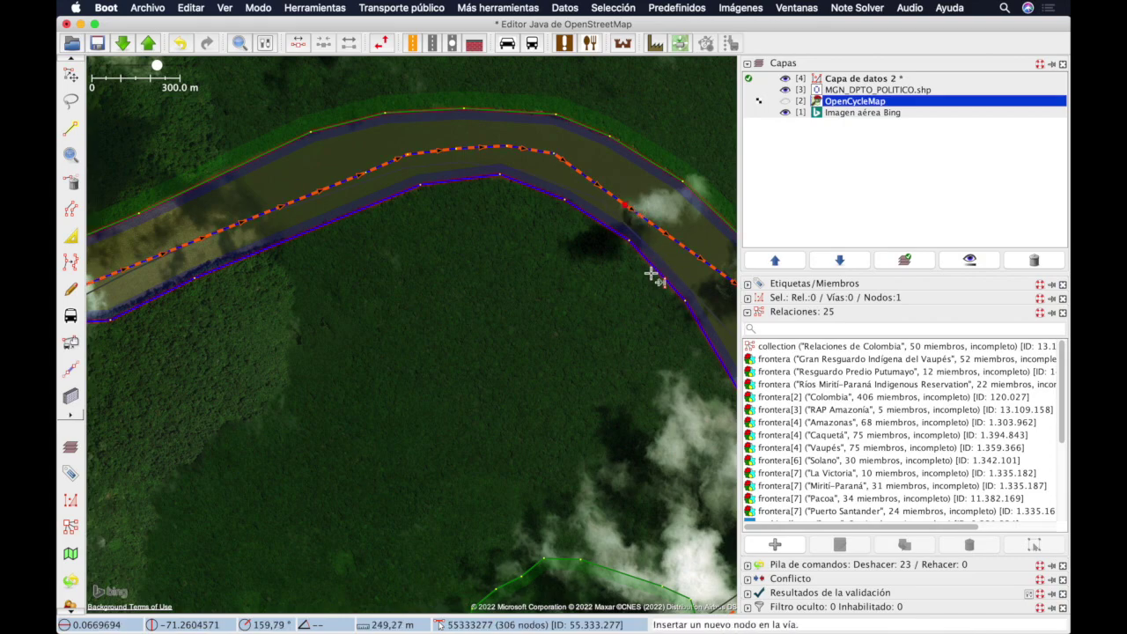
key("s")
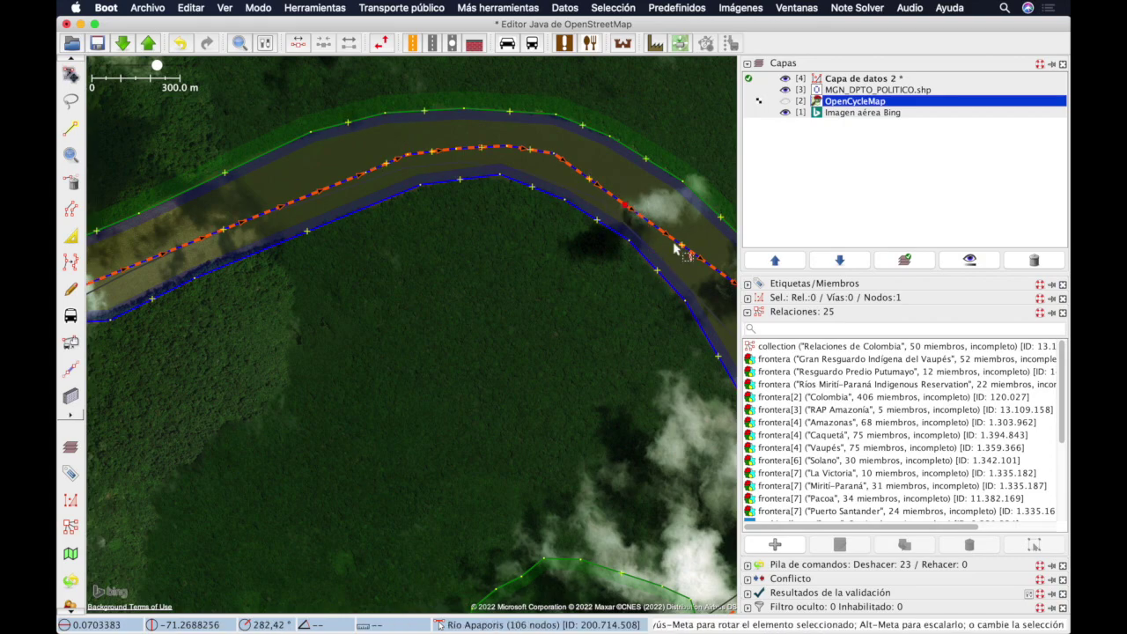
left_click_drag(626, 212, 628, 195)
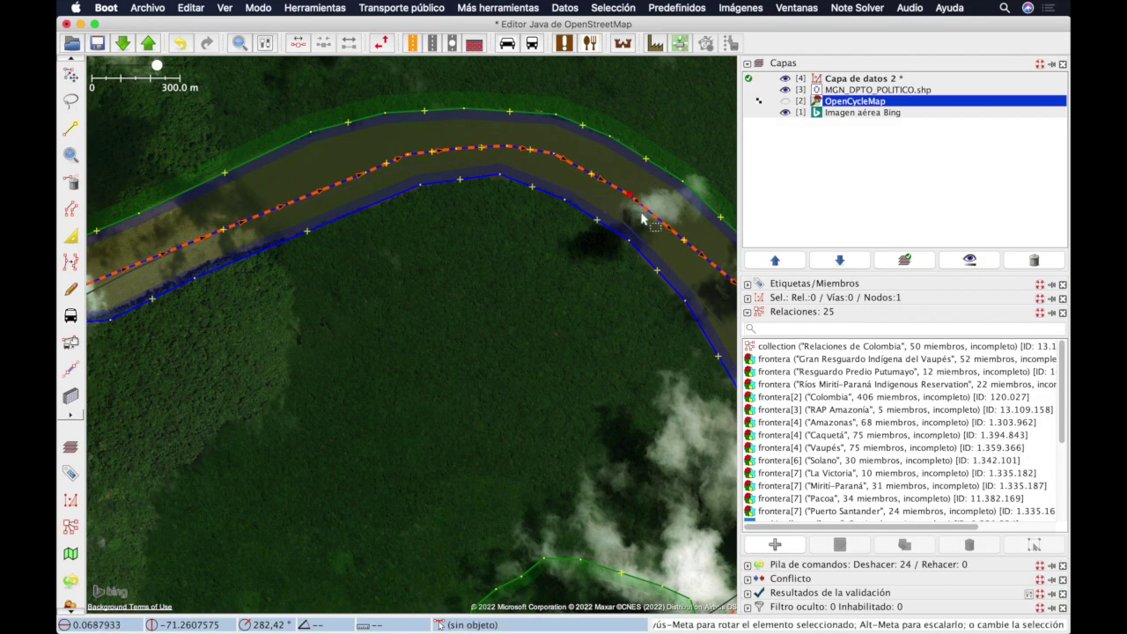
key("super+Tab")
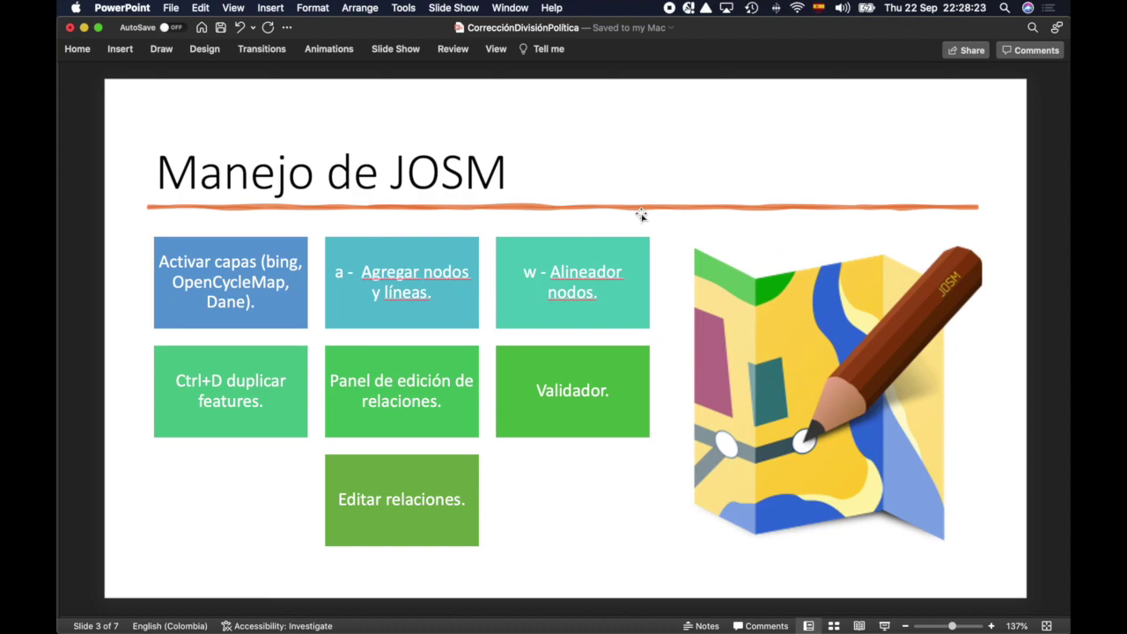
key("super+Tab")
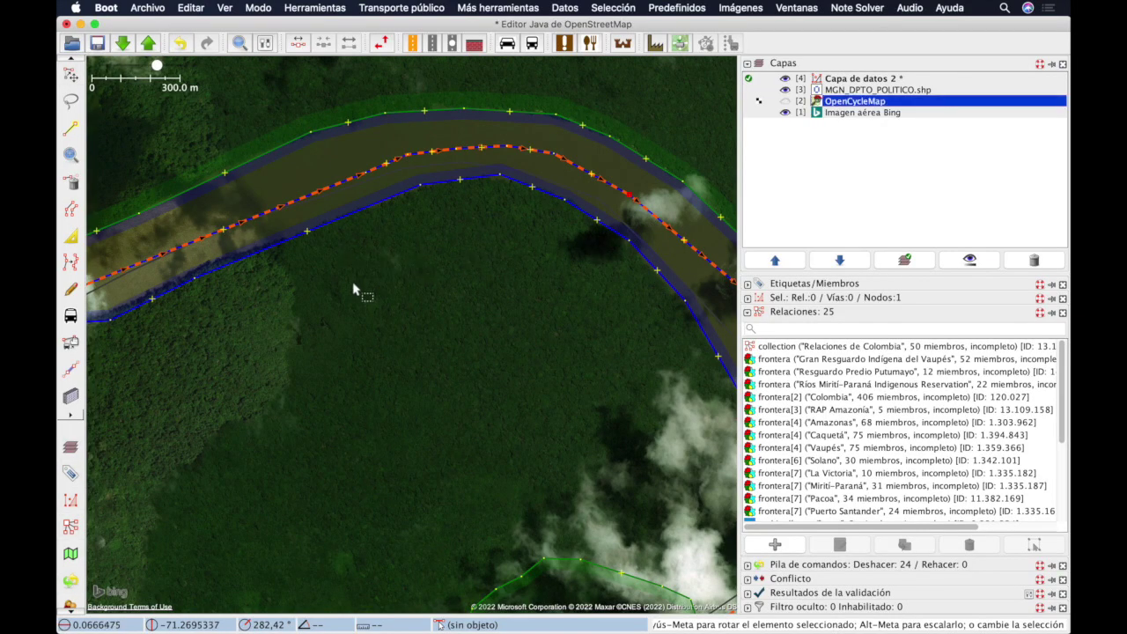
Step: At the cloud-covered stretch, select the Río Apaporis way and start Improve Way Accuracy
scroll(616, 277, "up", 3)
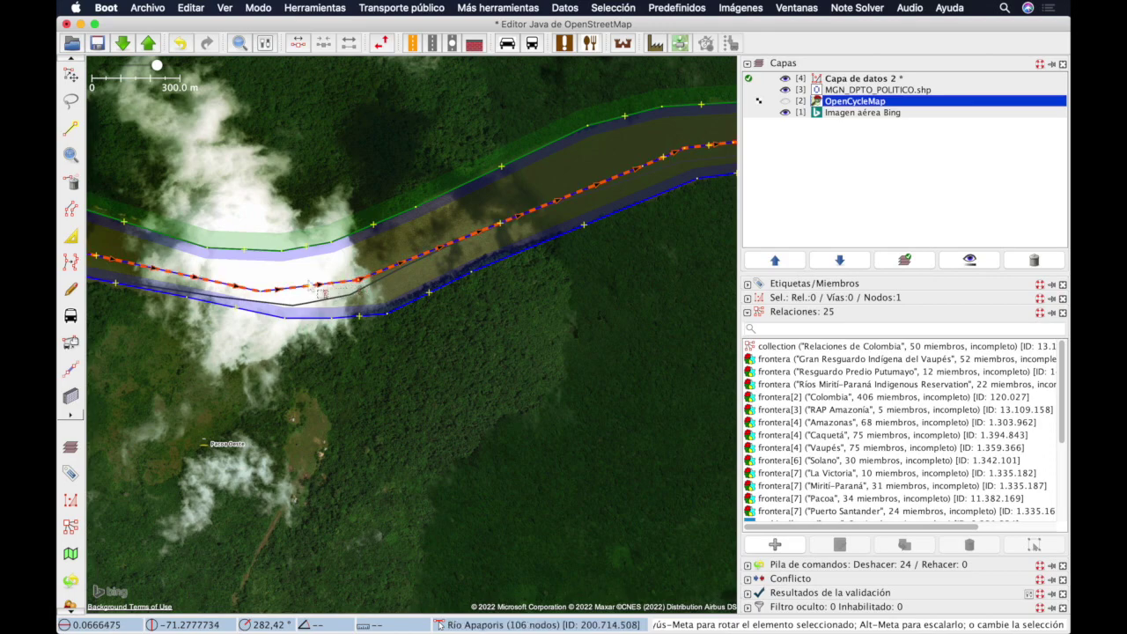
left_click(293, 278)
left_click_drag(293, 278, 485, 283)
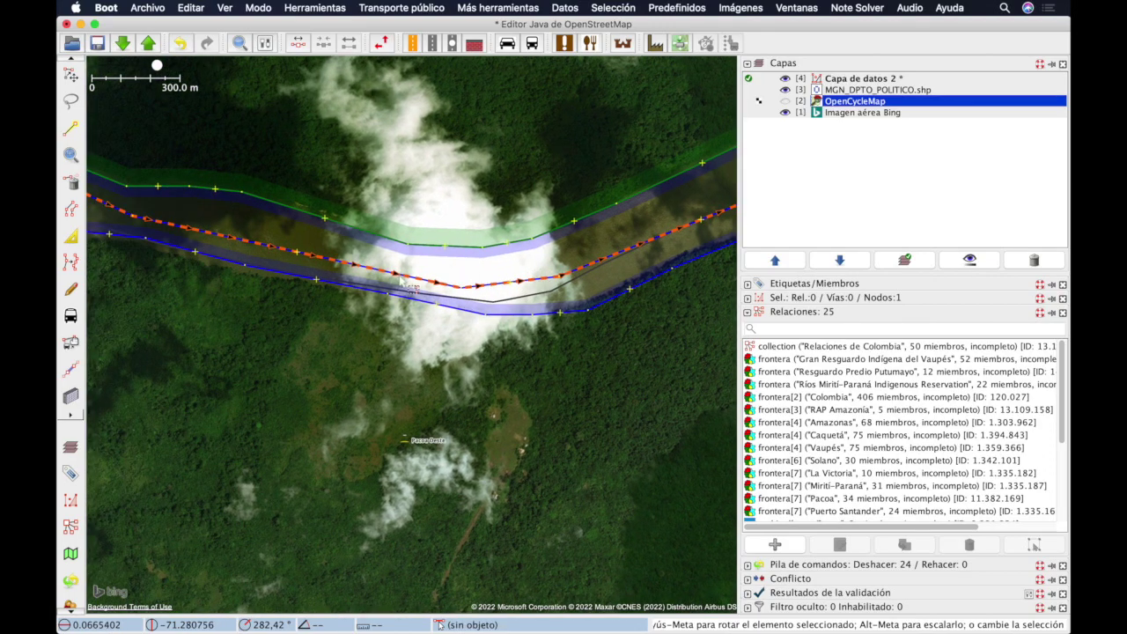
left_click(505, 286)
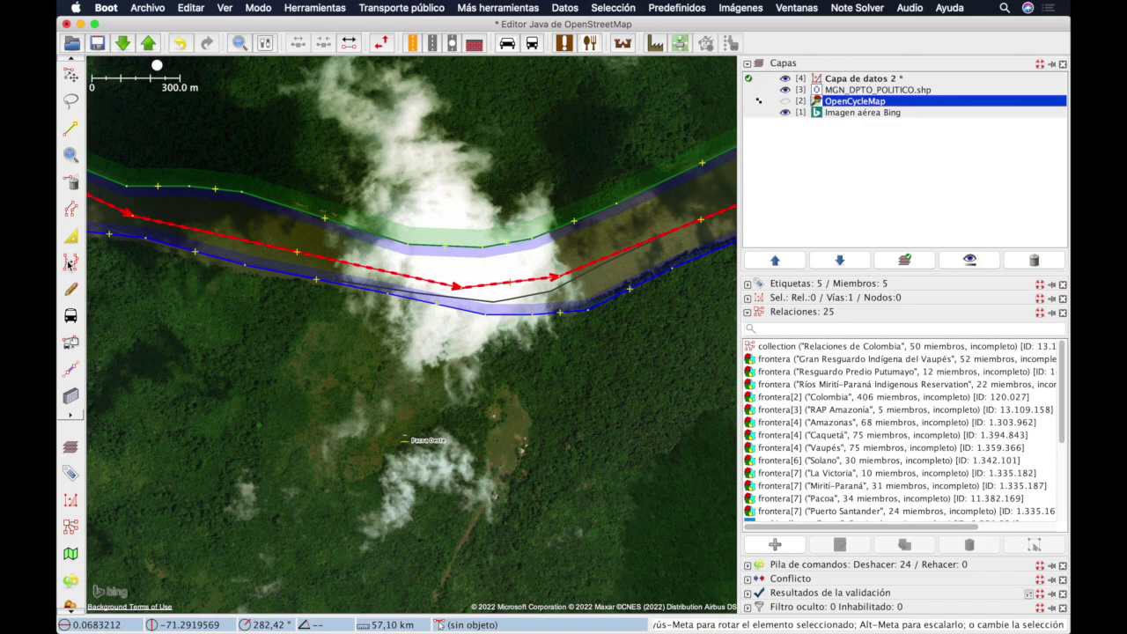
left_click(69, 265)
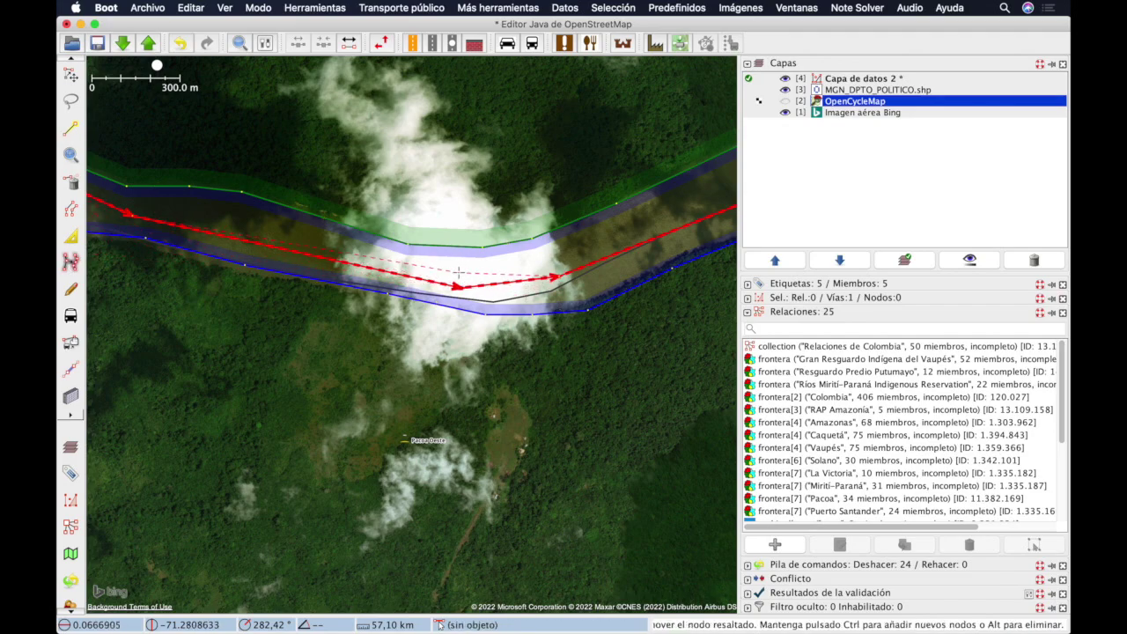
Step: Hide Bing imagery, then move one node and add three along the red way's bend
left_click(785, 113)
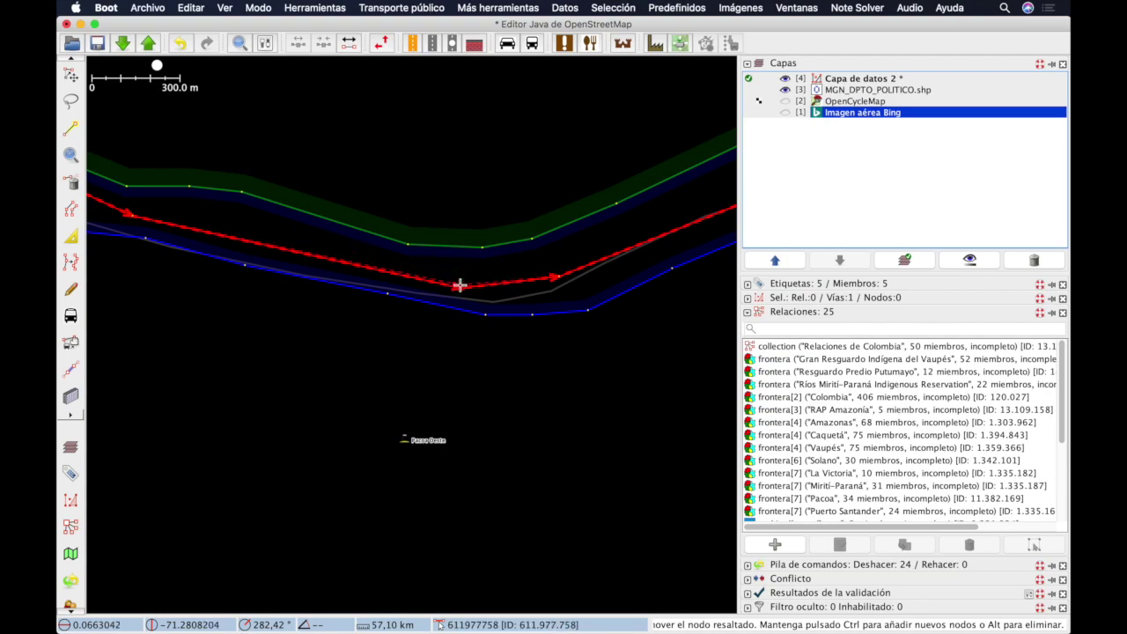
left_click_drag(461, 281, 454, 281)
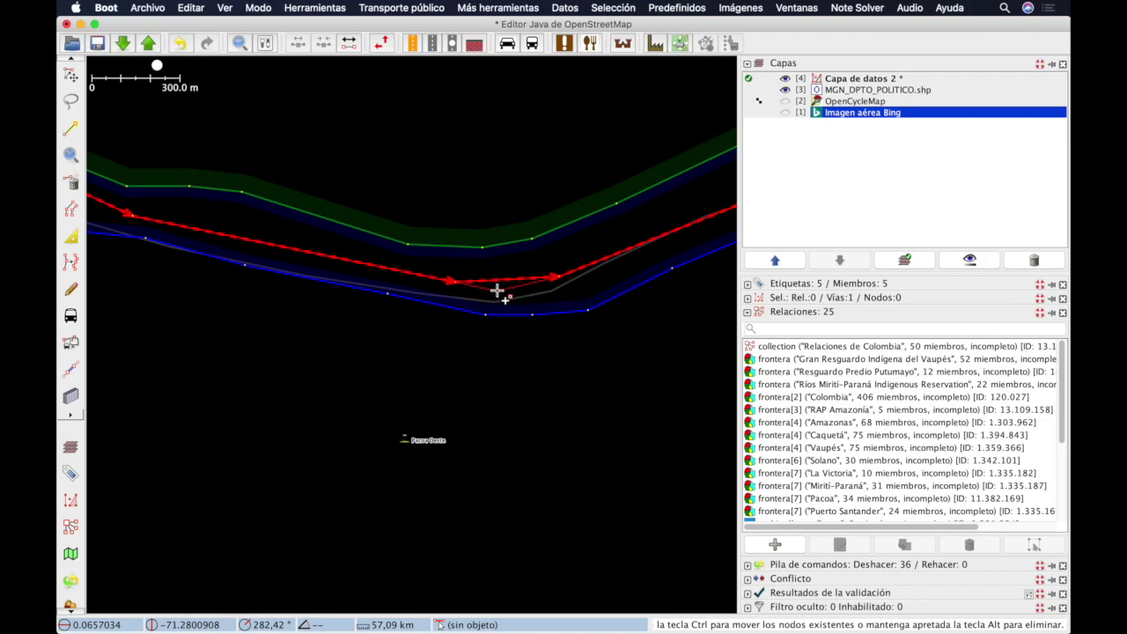
left_click(496, 291)
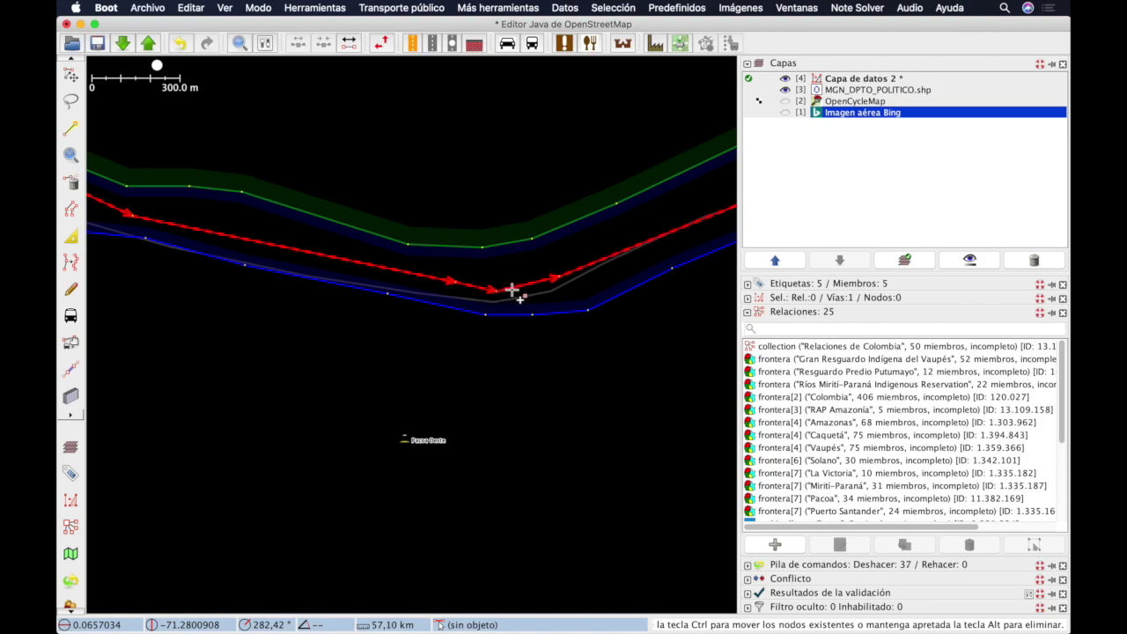
left_click(519, 290)
left_click(534, 287)
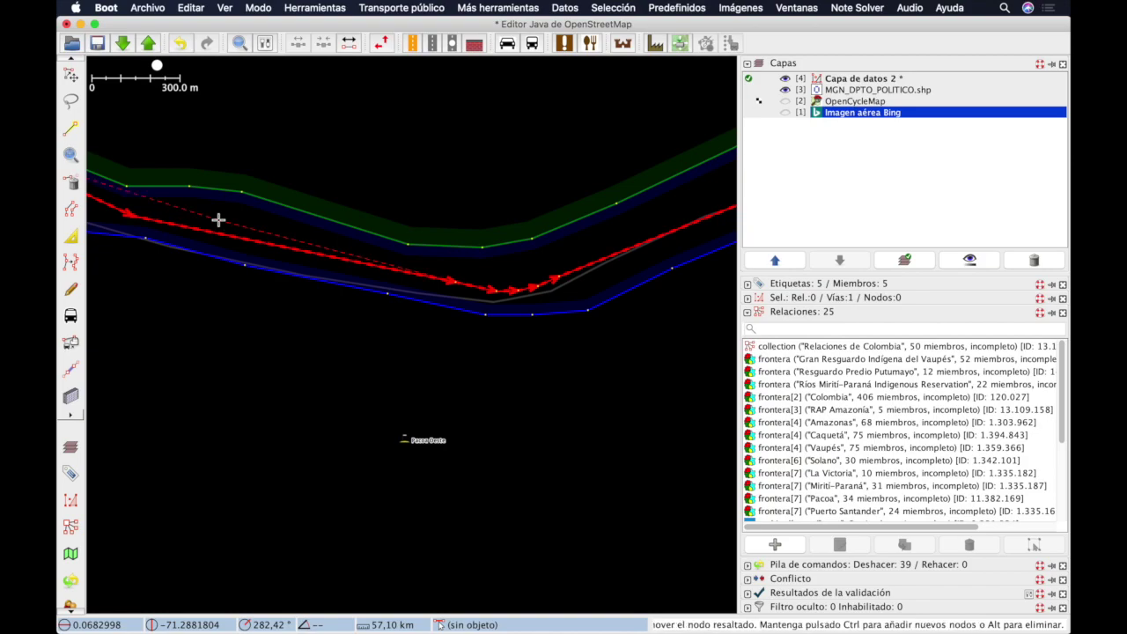
left_click_drag(244, 239, 564, 350)
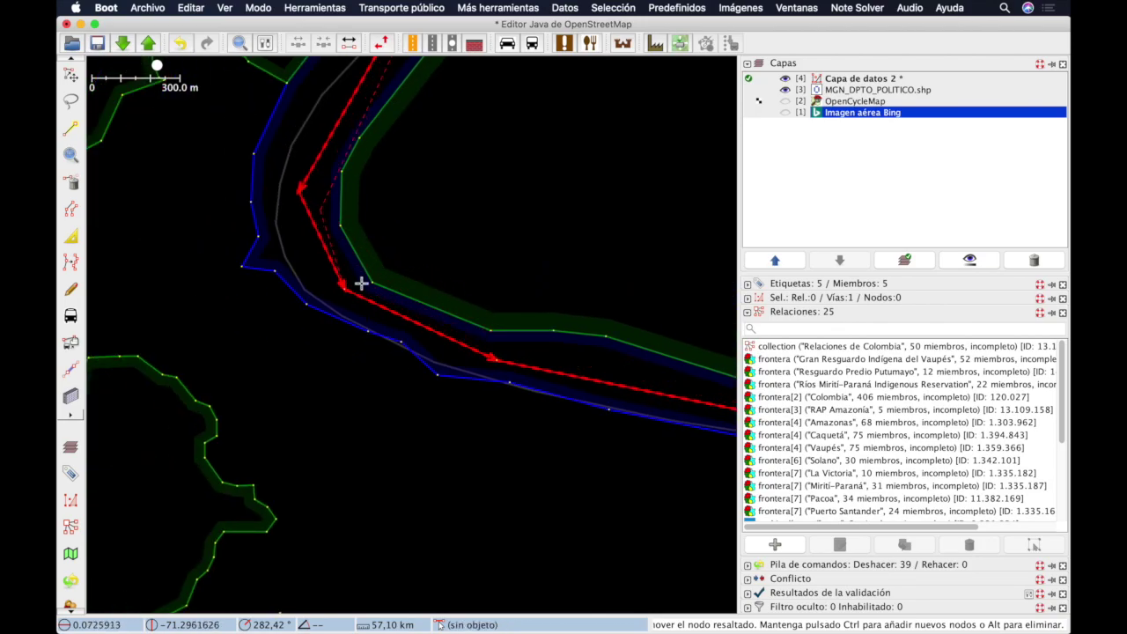
Step: Add a node at the red way's sharp bend, move it upward, then briefly view the slides
scroll(352, 270, "down", 2)
scroll(351, 270, "down", 1)
scroll(352, 270, "up", 4)
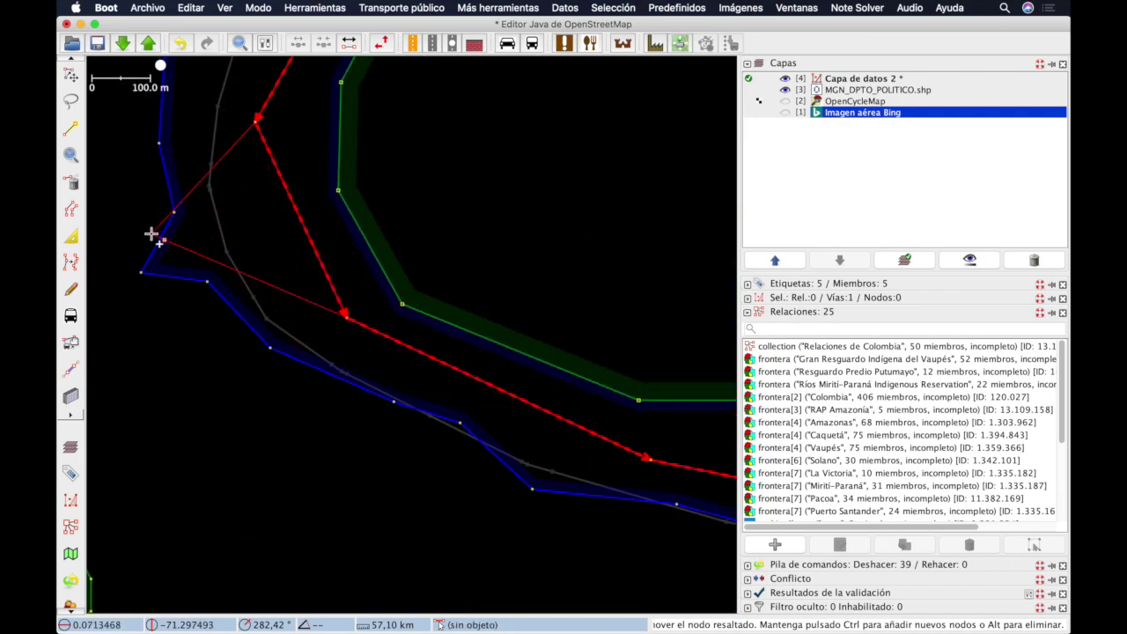
left_click(189, 158)
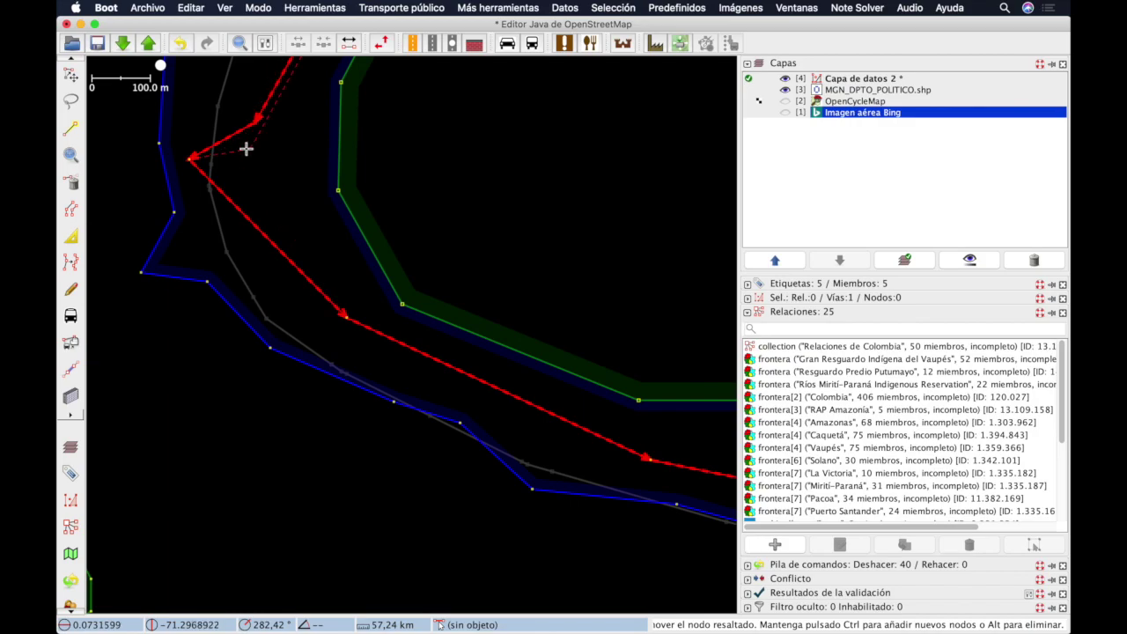
left_click(194, 126)
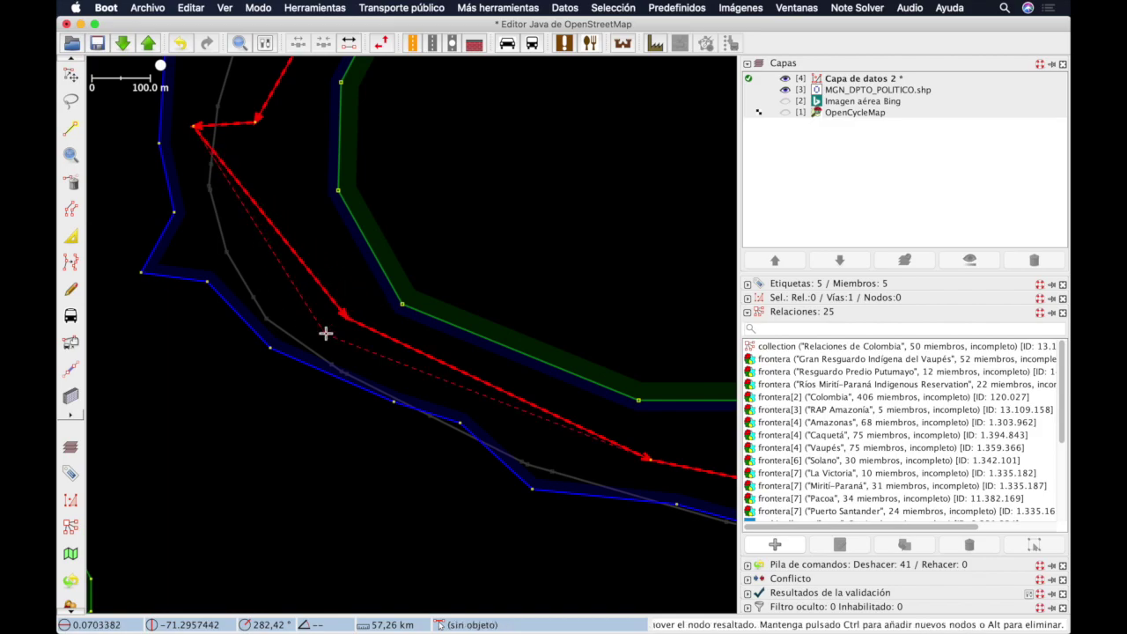
key("super+Tab")
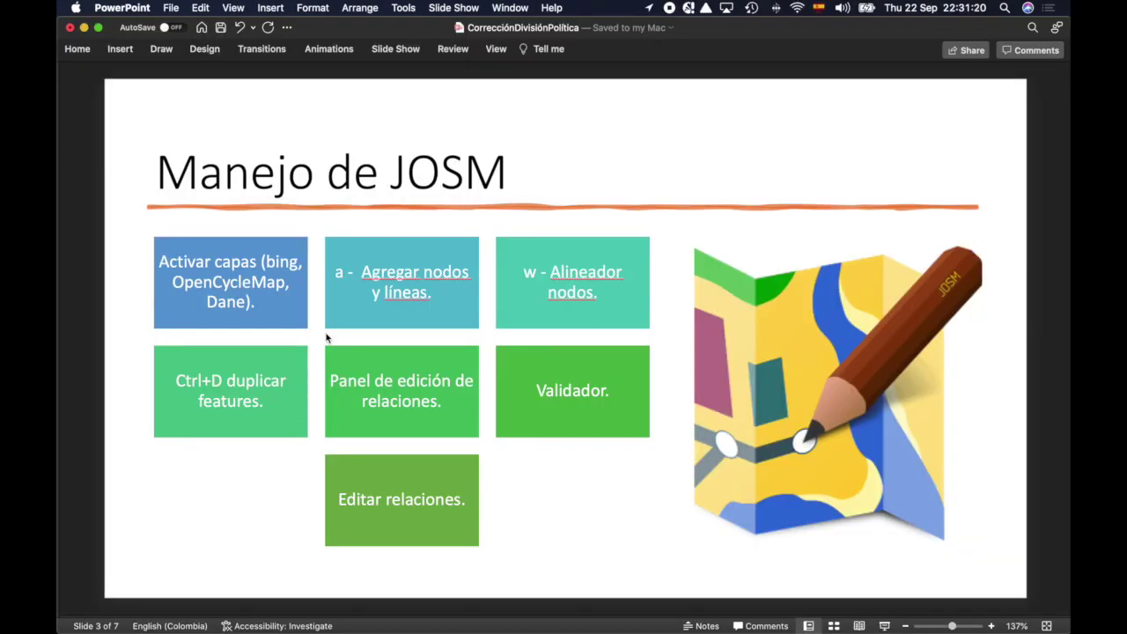
key("super+Tab")
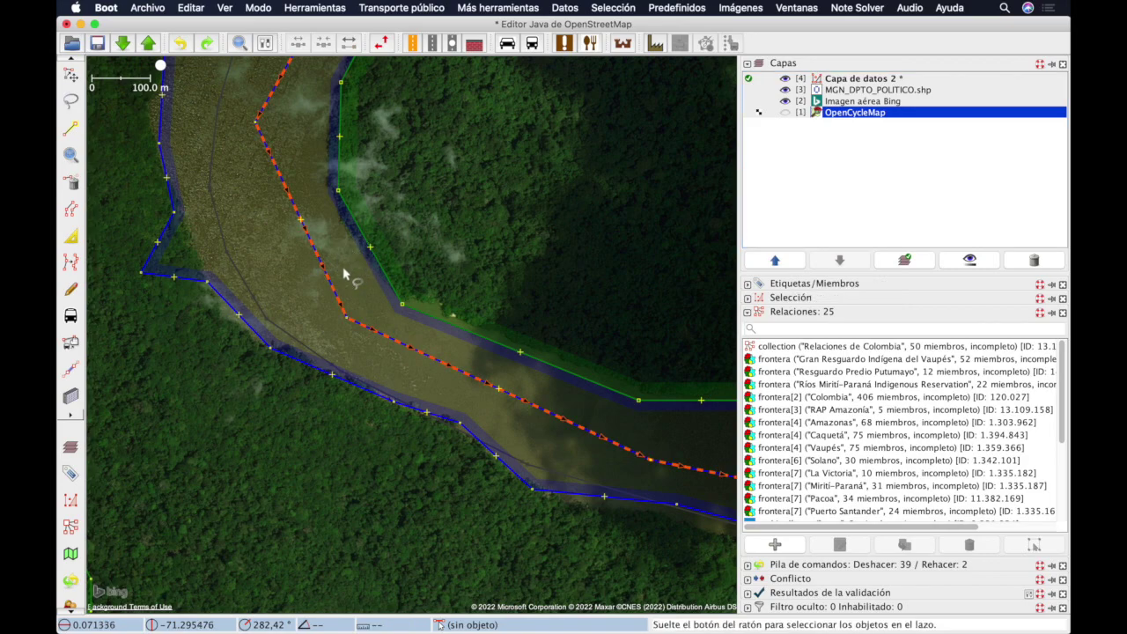
Step: Select the river boundary way and show its tags and relation memberships
left_click(323, 260)
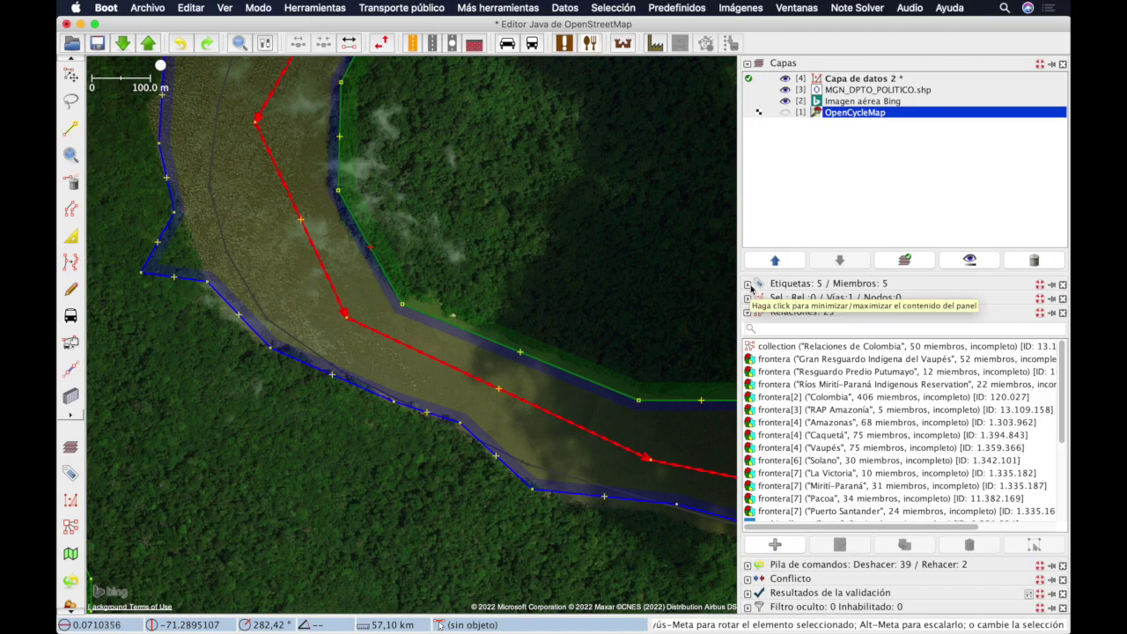
left_click(749, 285)
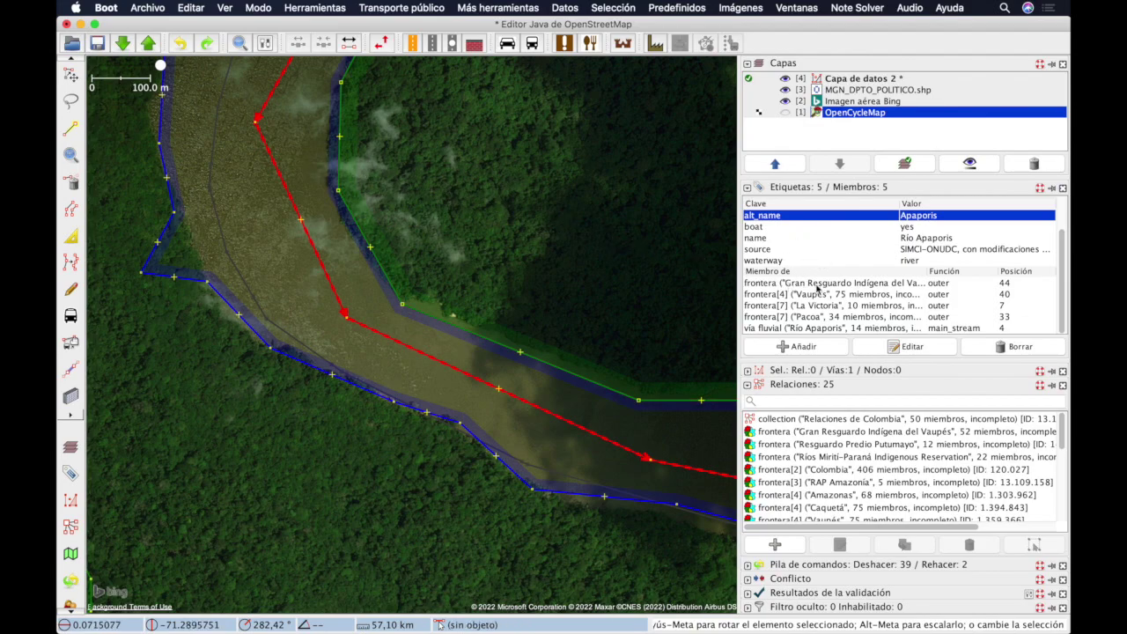
left_click(800, 327)
Step: Highlight the frontera memberships from Vaupés through Pacoa and check the waterway = river tag
left_click_drag(807, 317, 811, 288)
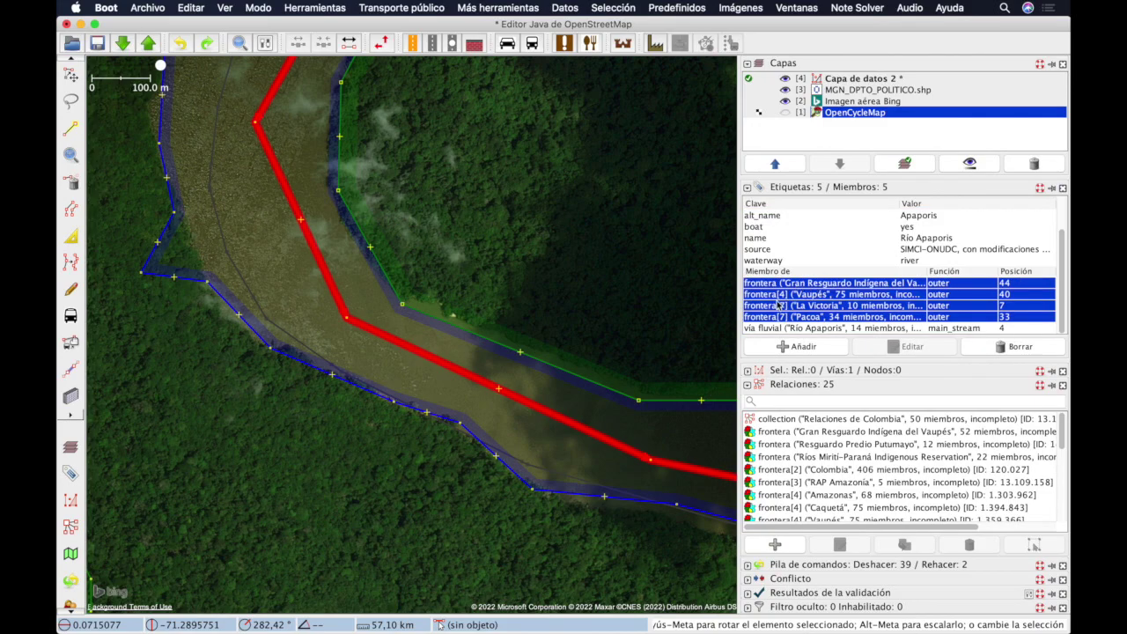
left_click(819, 294)
left_click(817, 317, "shift")
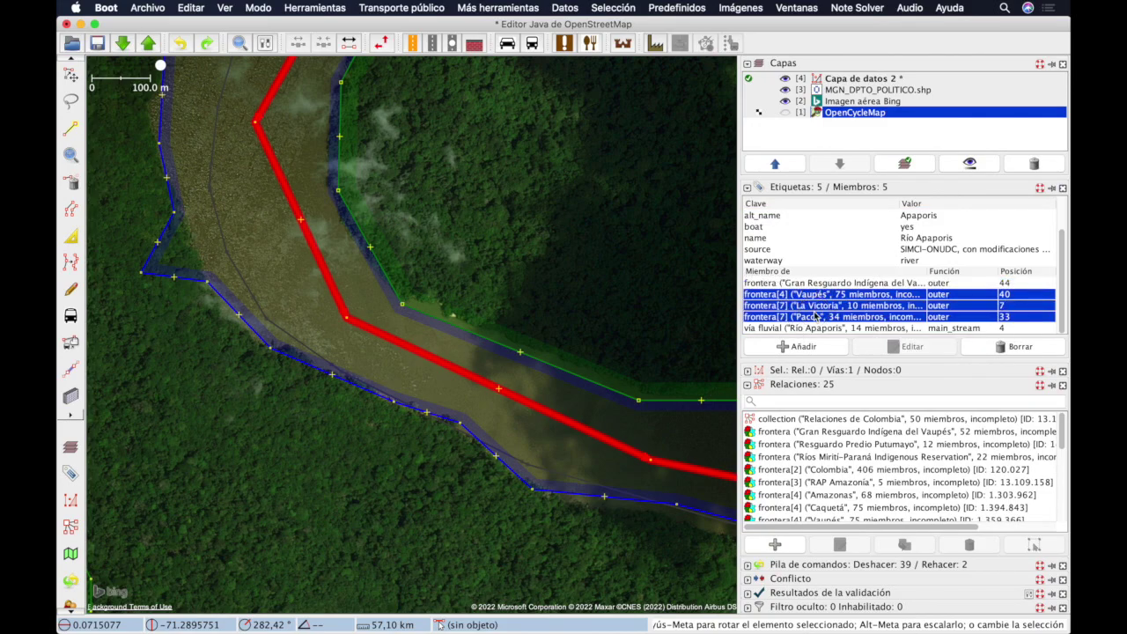
left_click(799, 260)
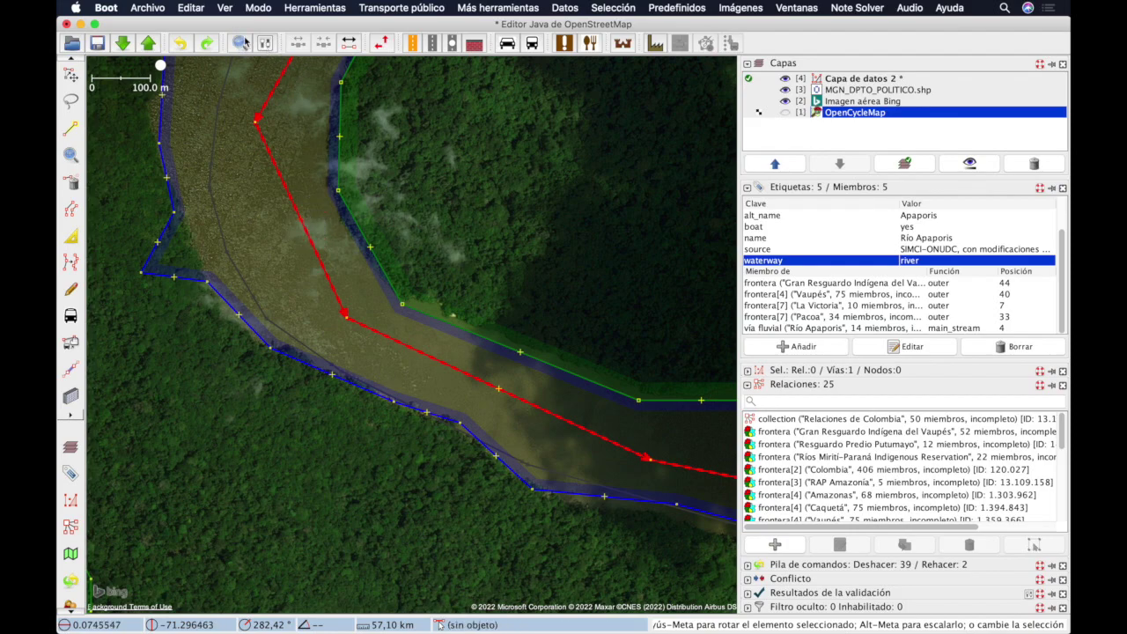
left_click(223, 7)
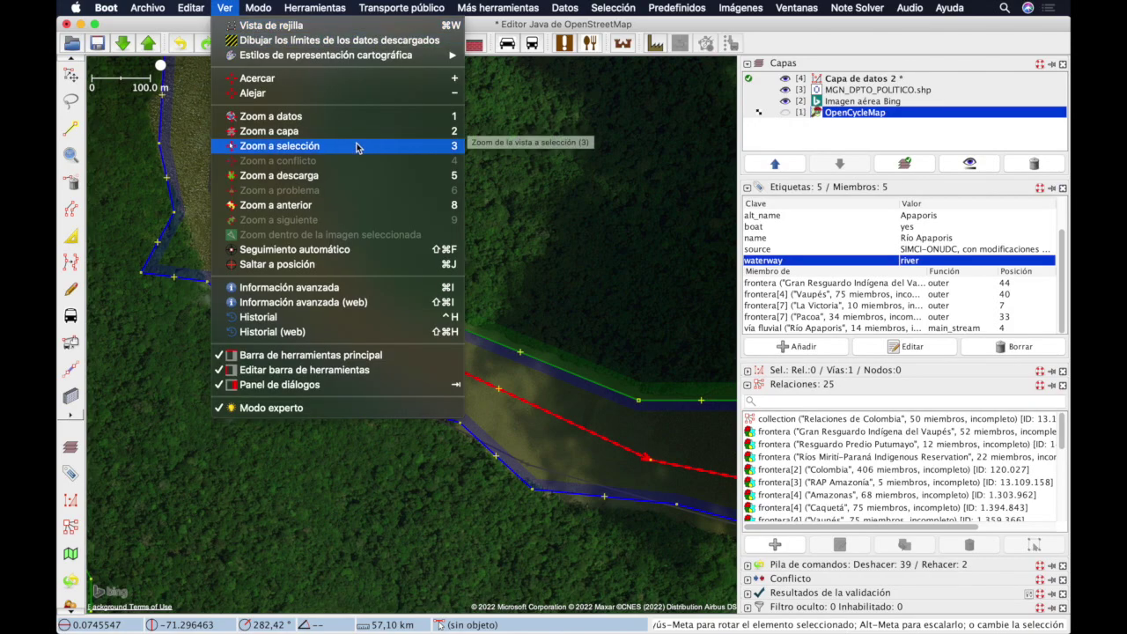
Step: Zoom to the selected river way, recentre the view and reselect the Río Apaporis way
left_click(455, 148)
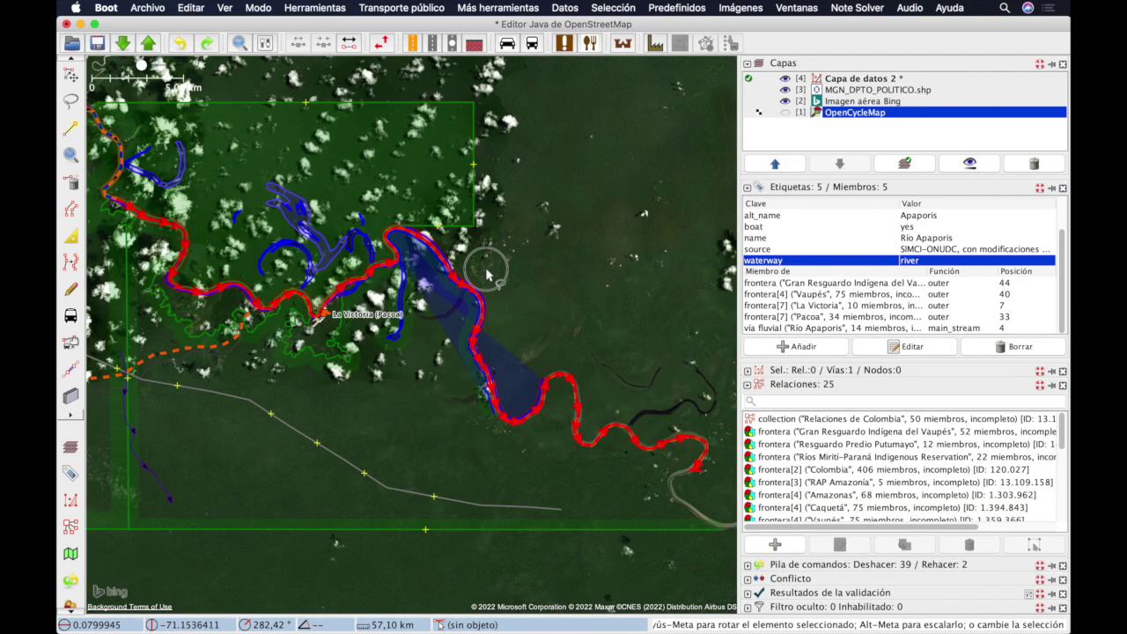
left_click_drag(478, 259, 498, 304)
scroll(572, 387, "up", 10)
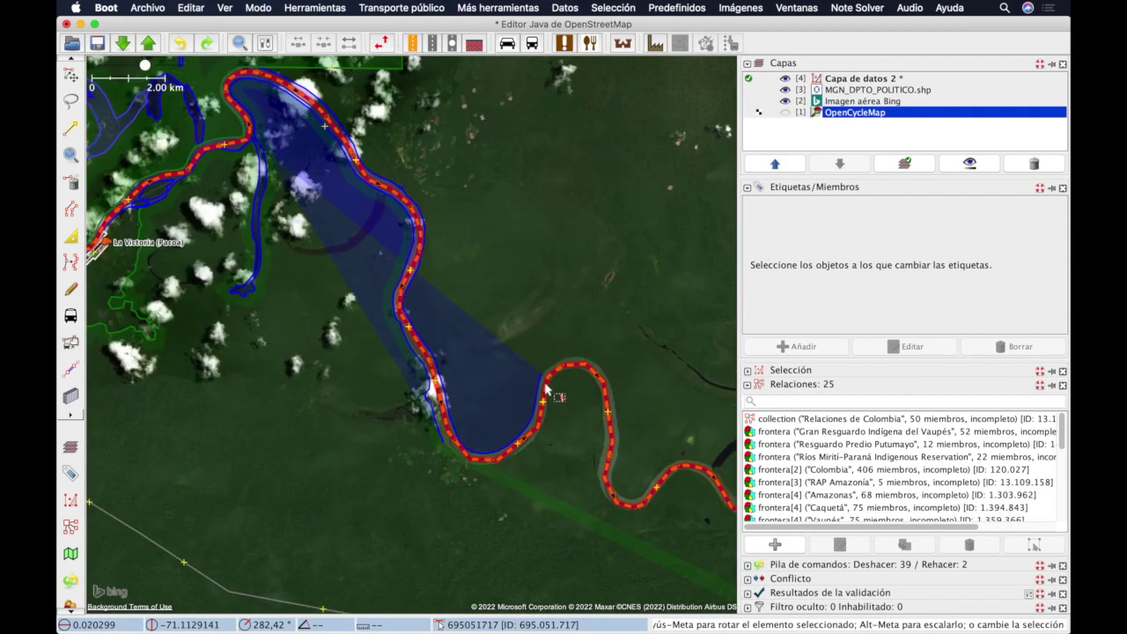
scroll(572, 388, "up", 1)
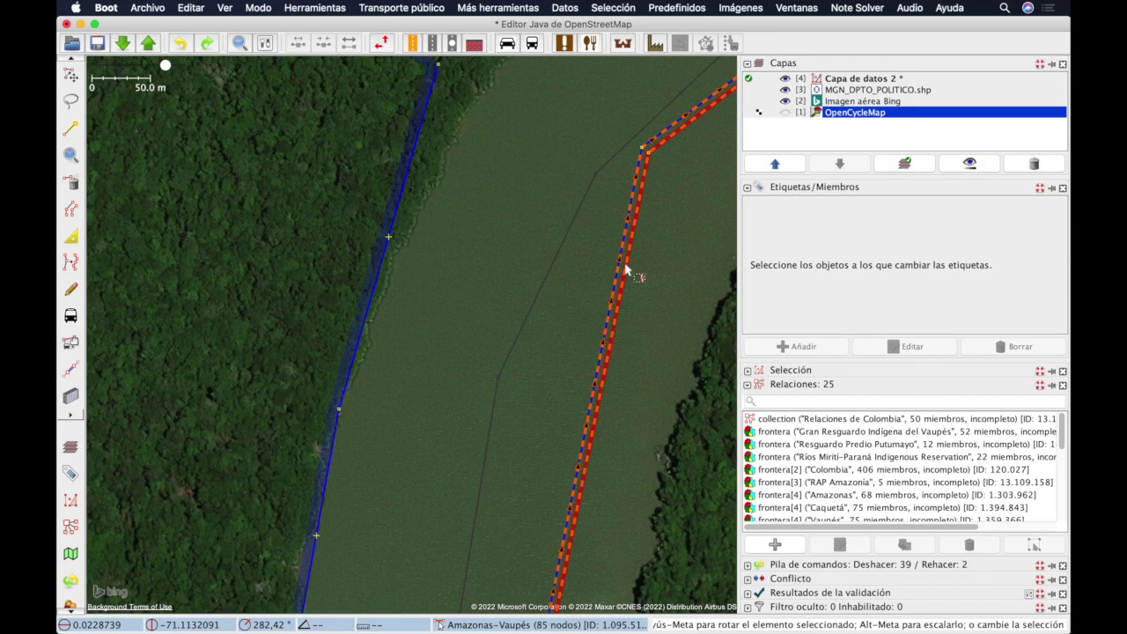
scroll(620, 260, "down", 10)
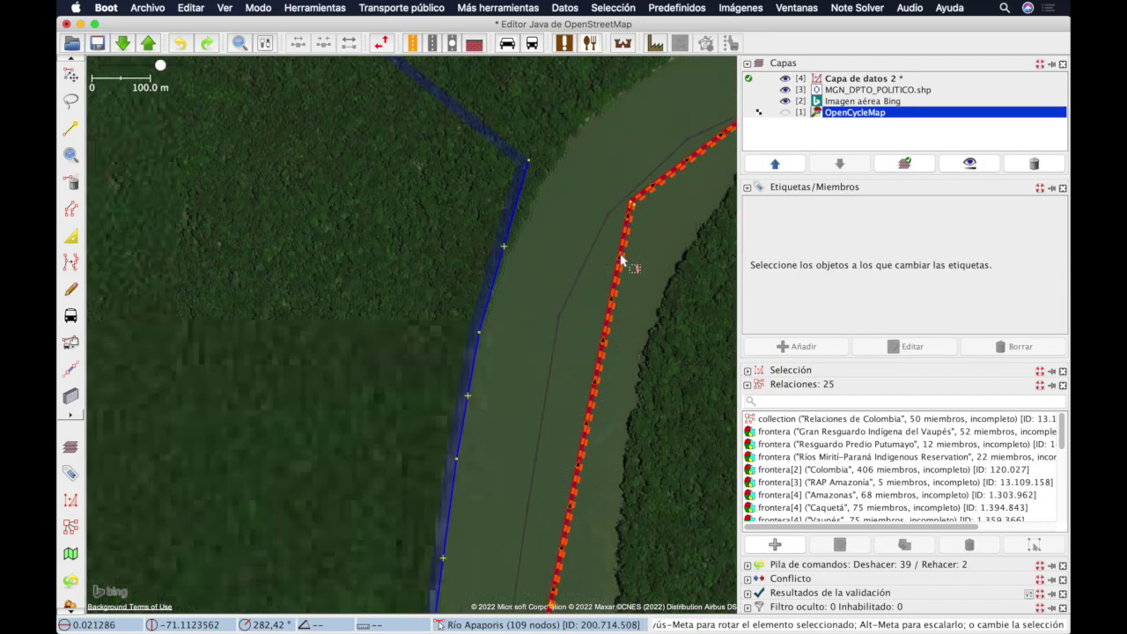
left_click_drag(529, 195, 689, 310)
scroll(635, 251, "up", 10)
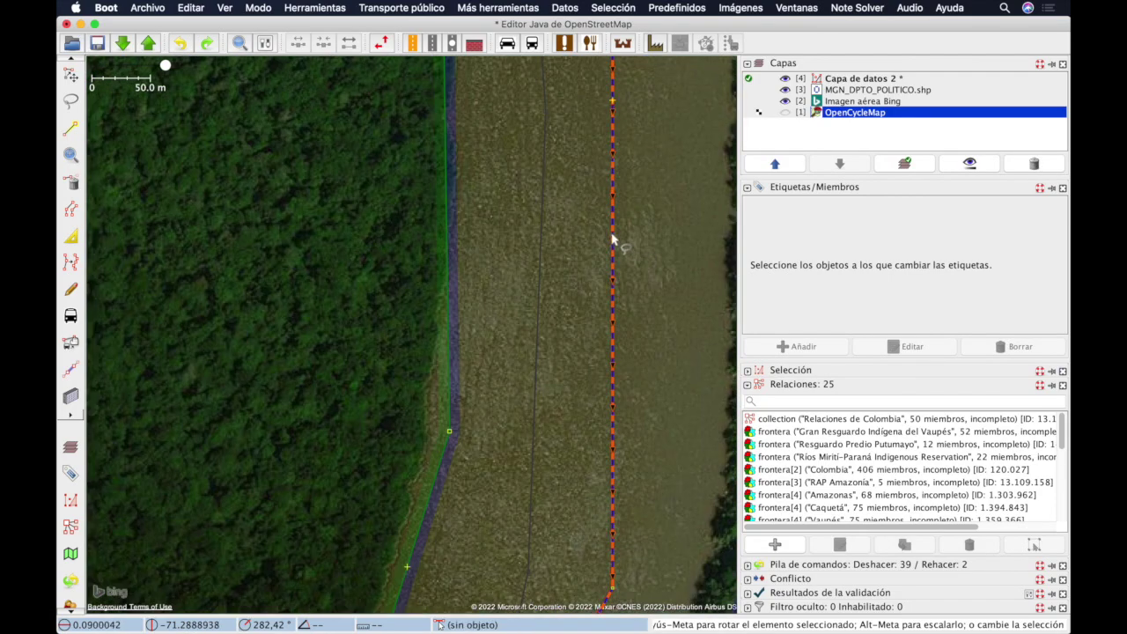
left_click(622, 235)
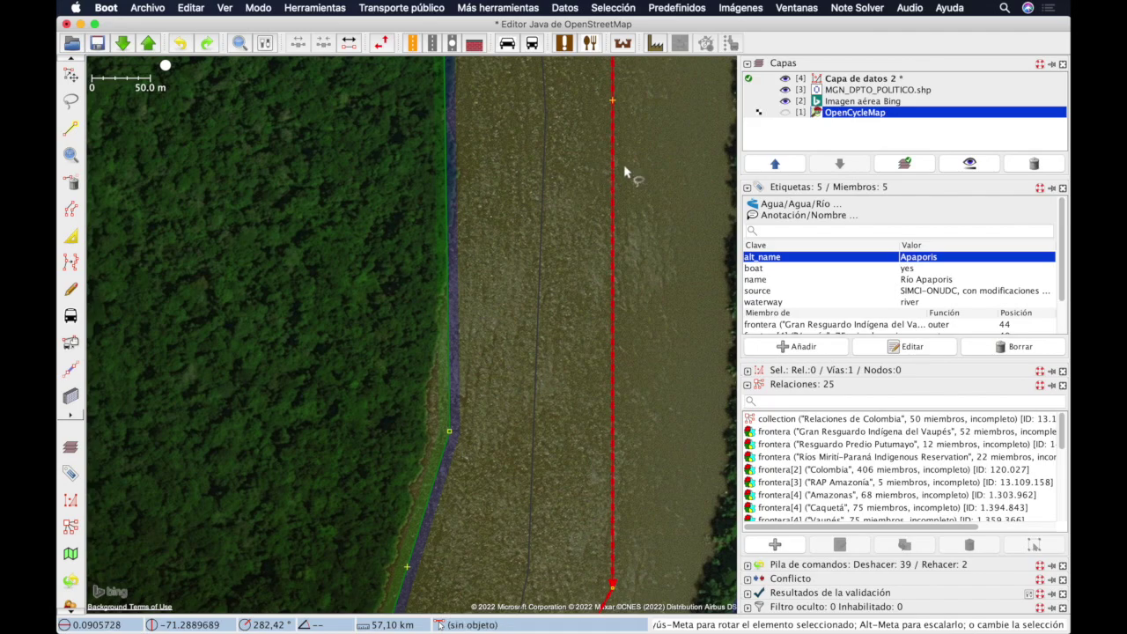
Step: Duplicate the Río Apaporis way with Editar > Duplicar
scroll(625, 172, "down", 10)
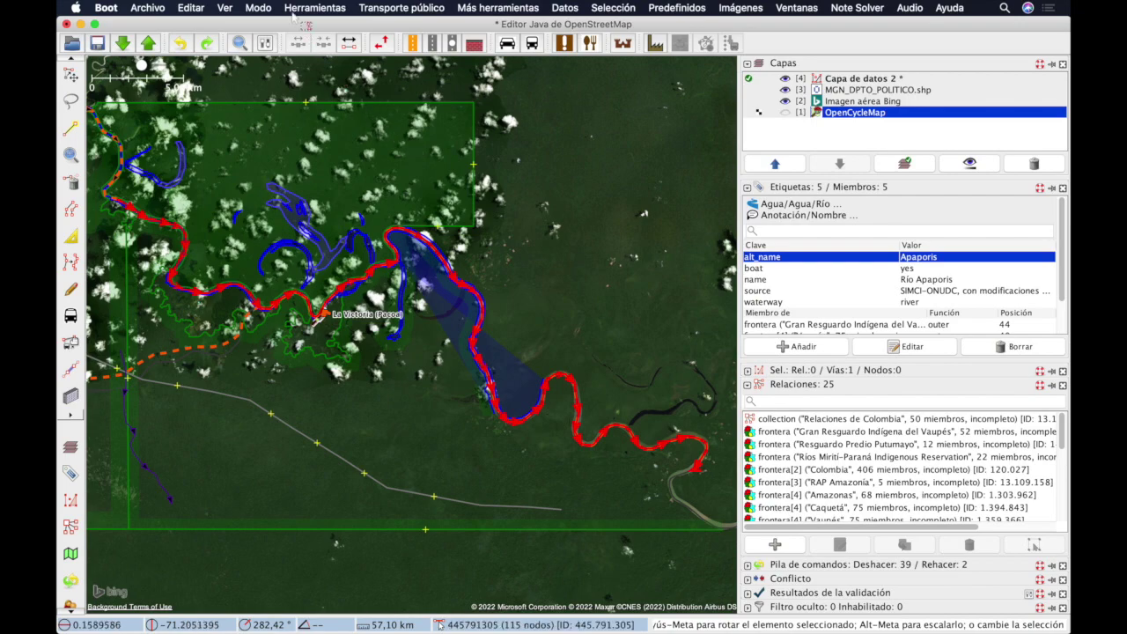
left_click(195, 8)
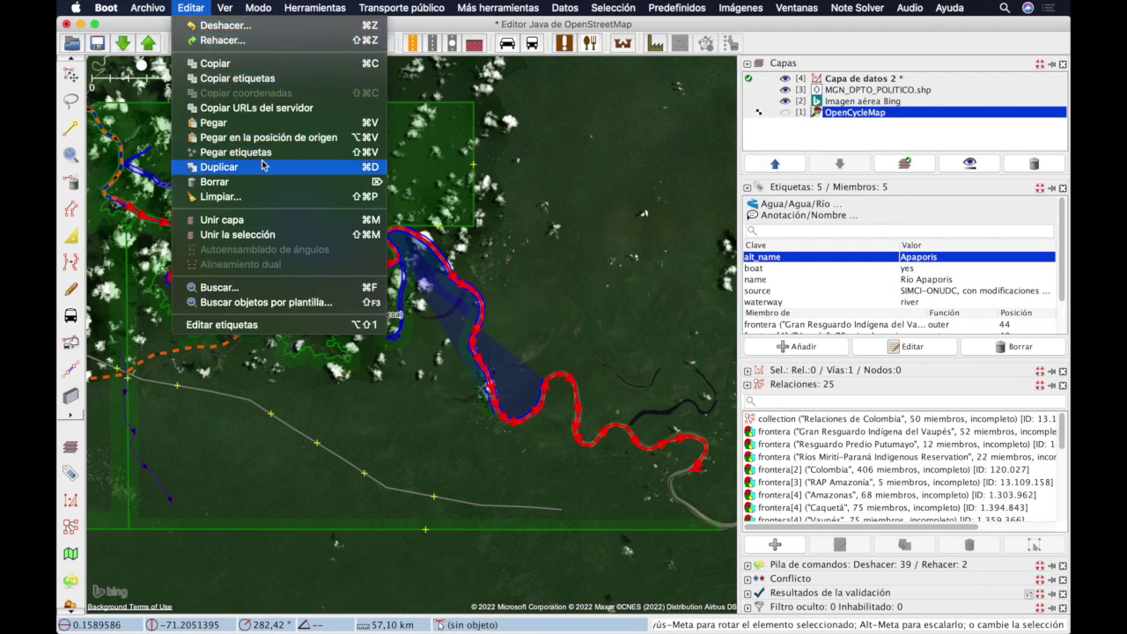
left_click(296, 167)
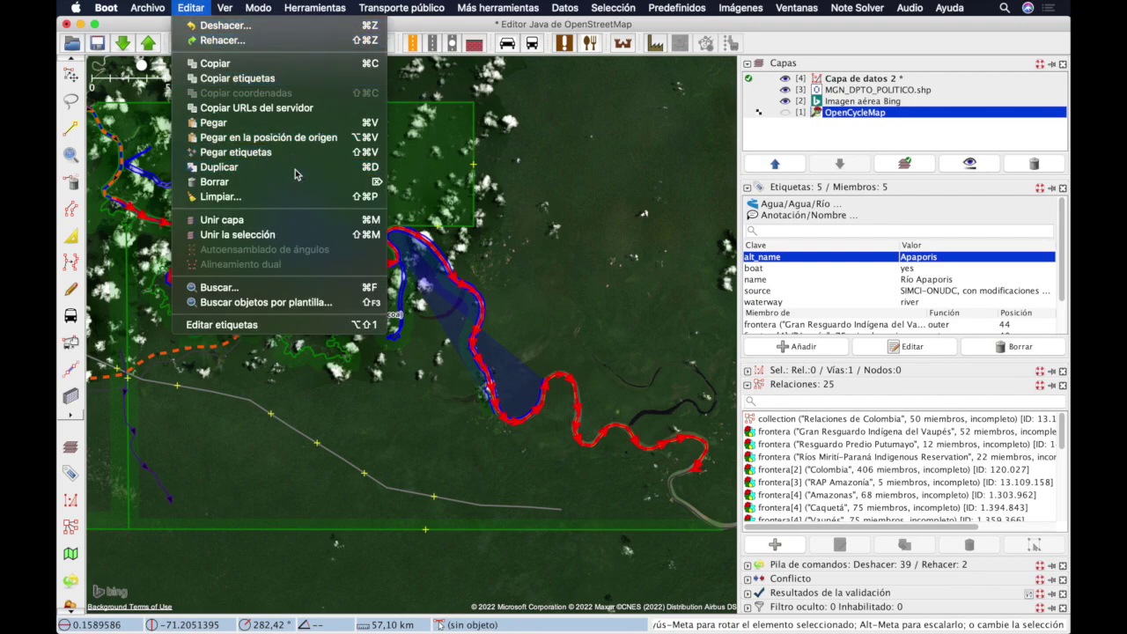
Step: Drag the duplicated river way to a new position, confirming the move of many elements
scroll(372, 377, "up", 8)
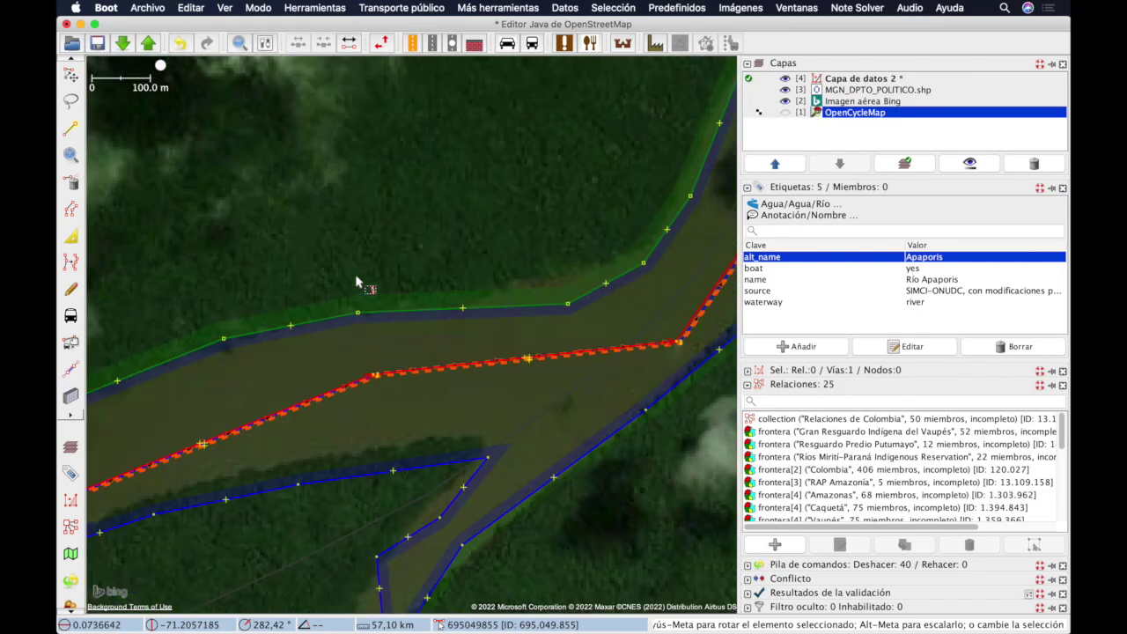
scroll(377, 379, "up", 3)
left_click_drag(377, 379, 357, 354)
left_click(525, 375)
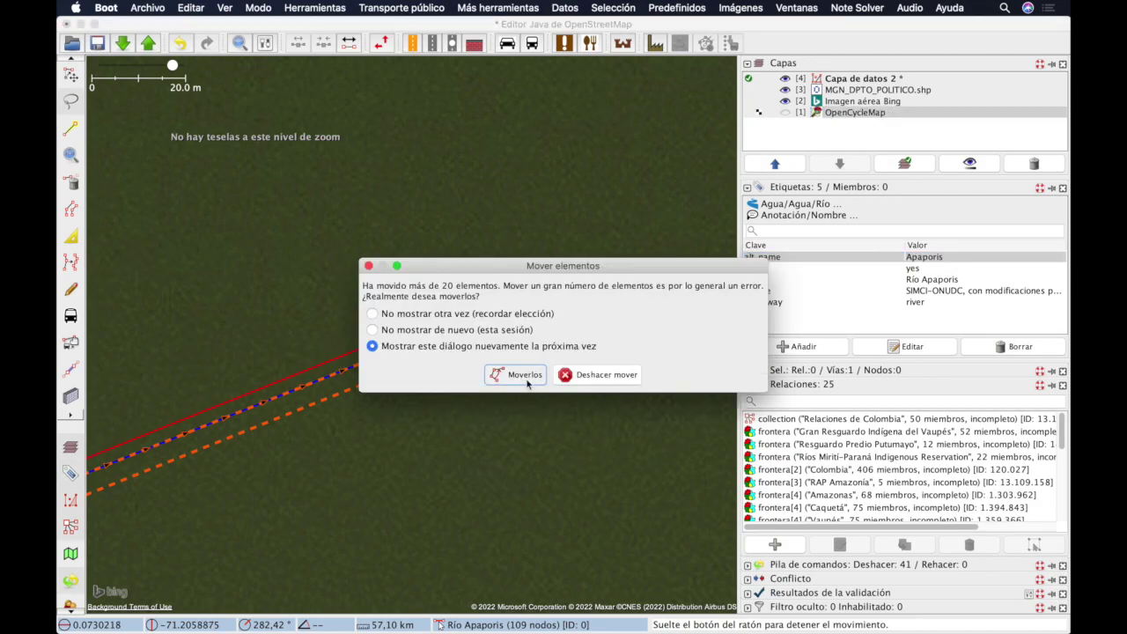
Step: Place the duplicate's end node on the boundary node and select both overlapping nodes
scroll(421, 317, "down", 4)
scroll(440, 301, "down", 4)
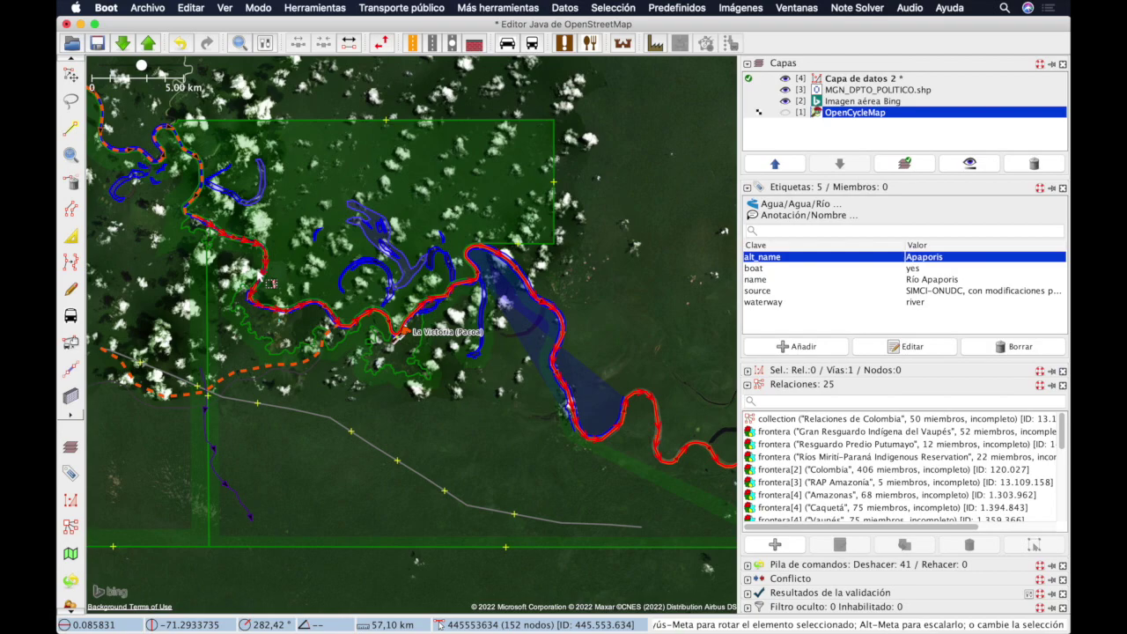
scroll(214, 227, "up", 5)
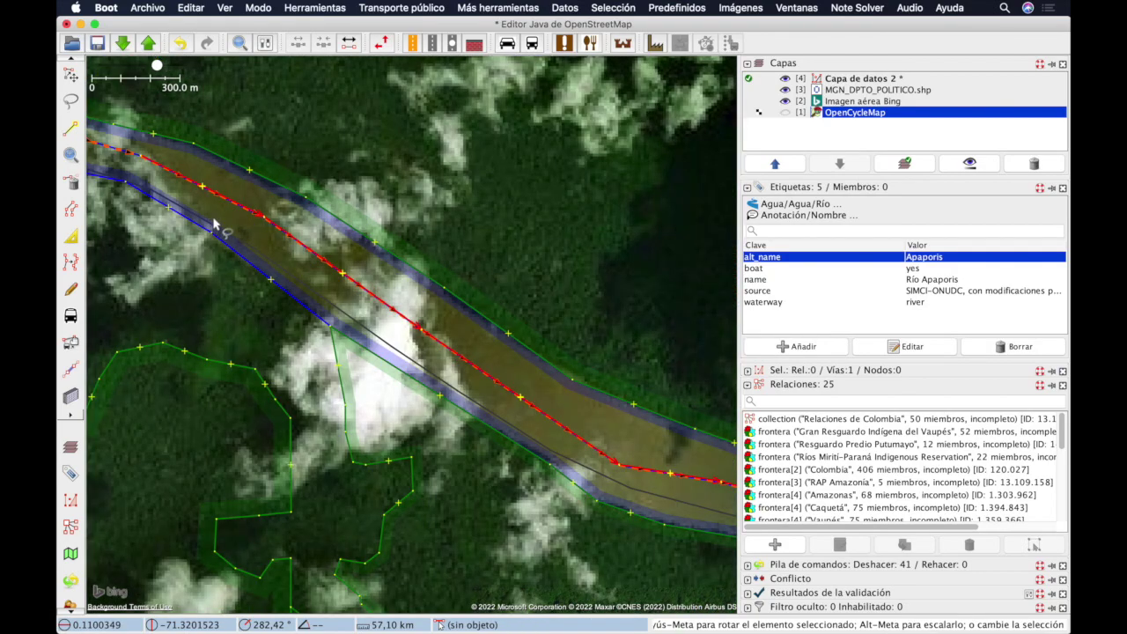
left_click_drag(455, 305, 559, 322)
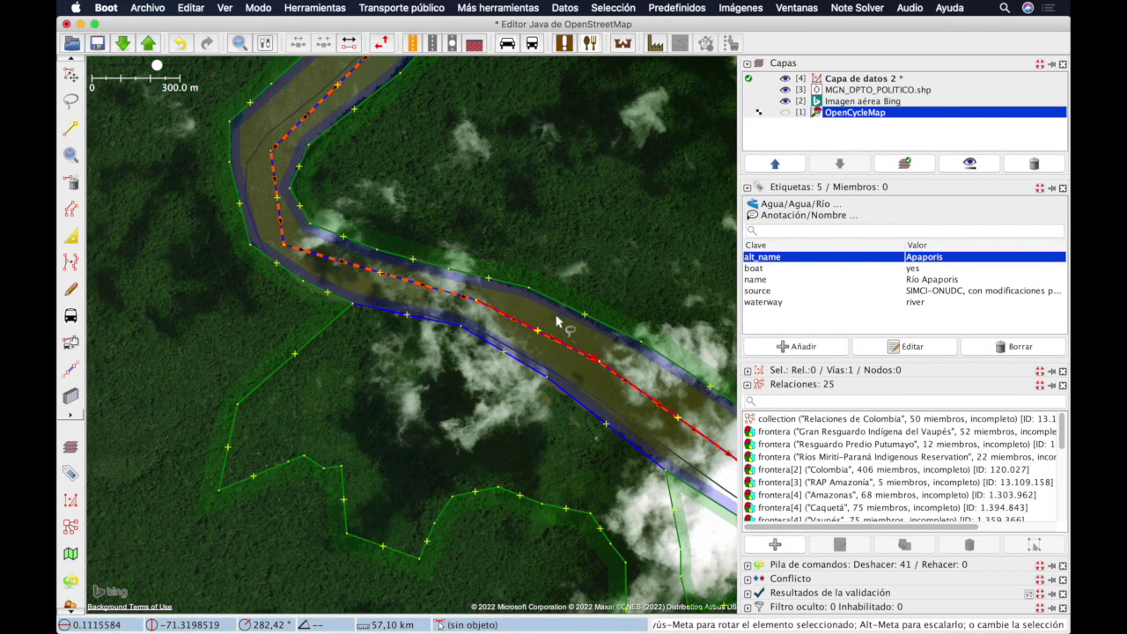
scroll(493, 308, "up", 8)
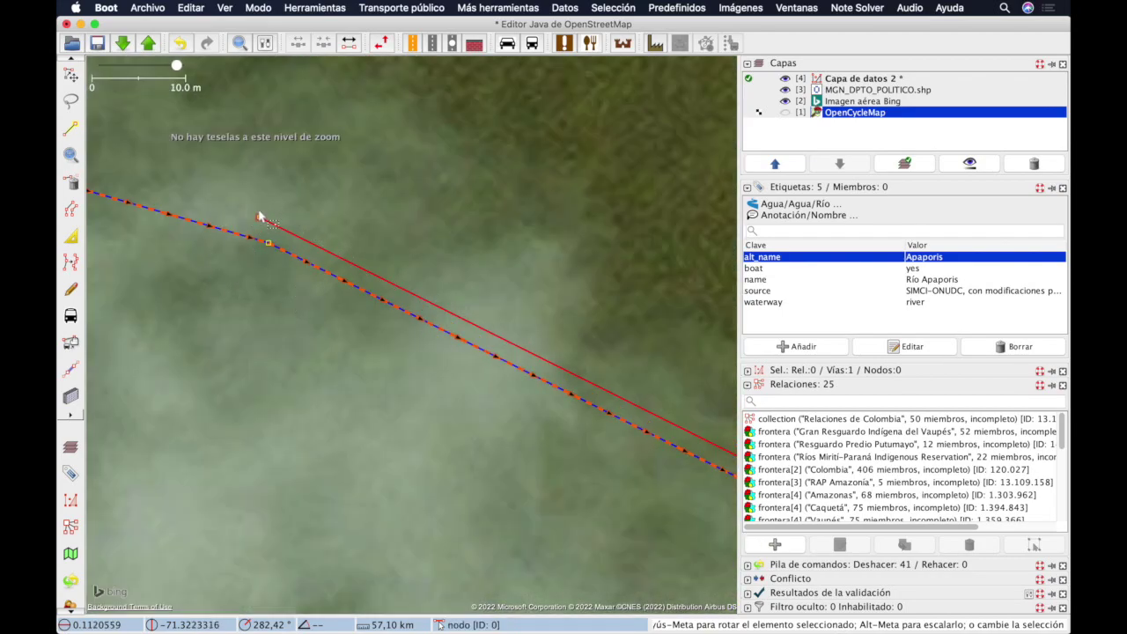
left_click_drag(262, 221, 274, 244)
mouse_move(244, 219)
left_mouse_down()
mouse_move(282, 211)
mouse_move(285, 293)
mouse_move(288, 282)
left_mouse_up()
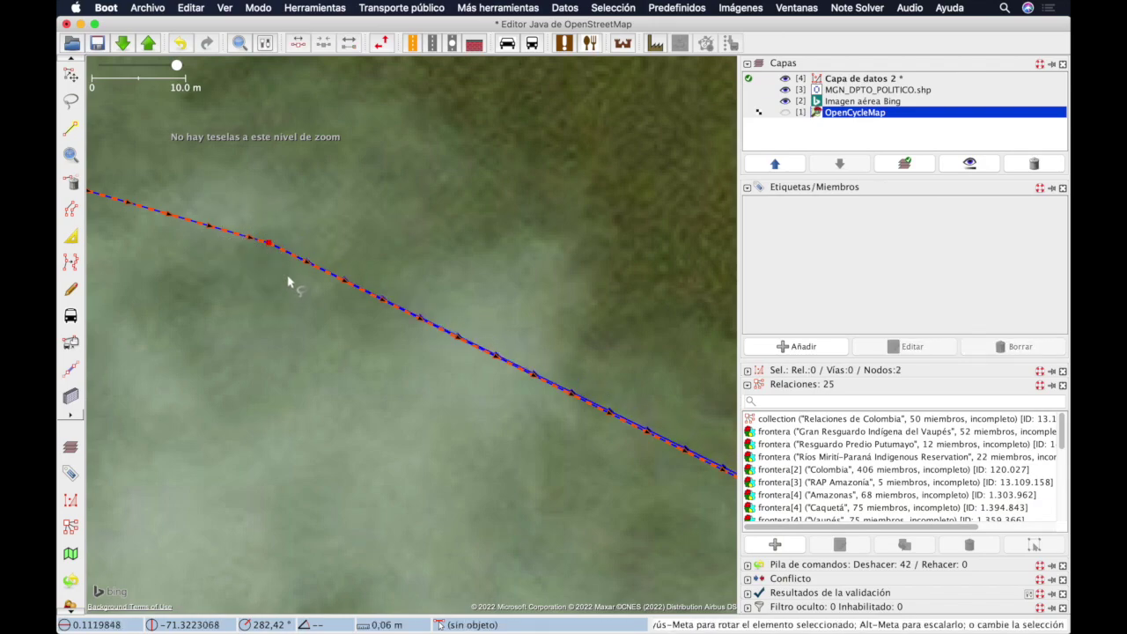
Step: Merge the two selected nodes with Herramientas > Unir nodos
left_click(220, 8)
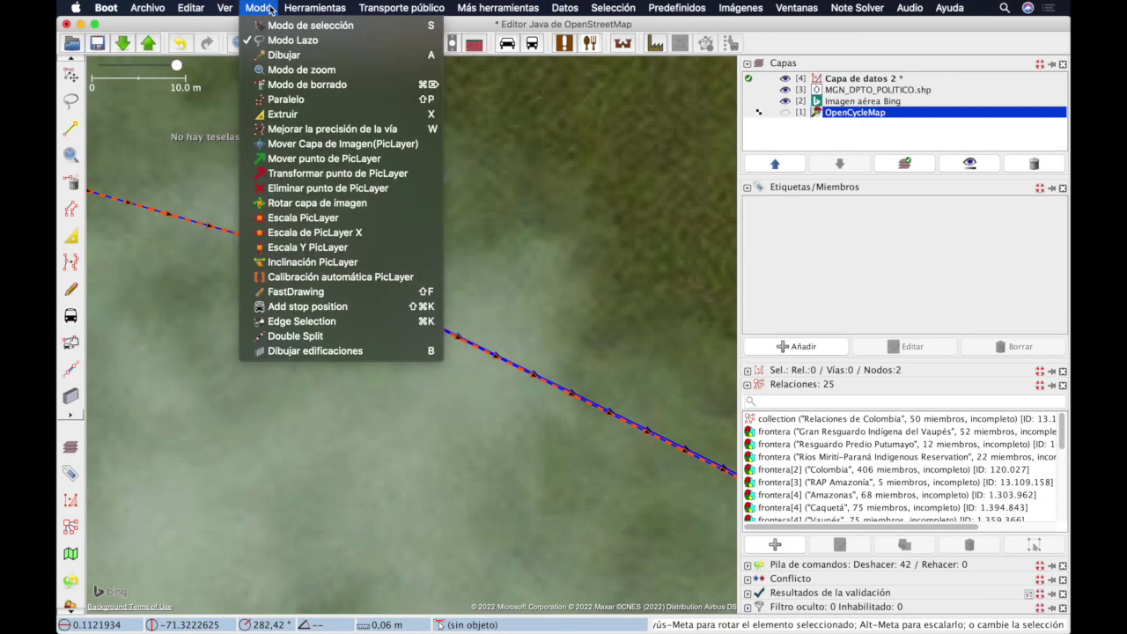
mouse_move(290, 10)
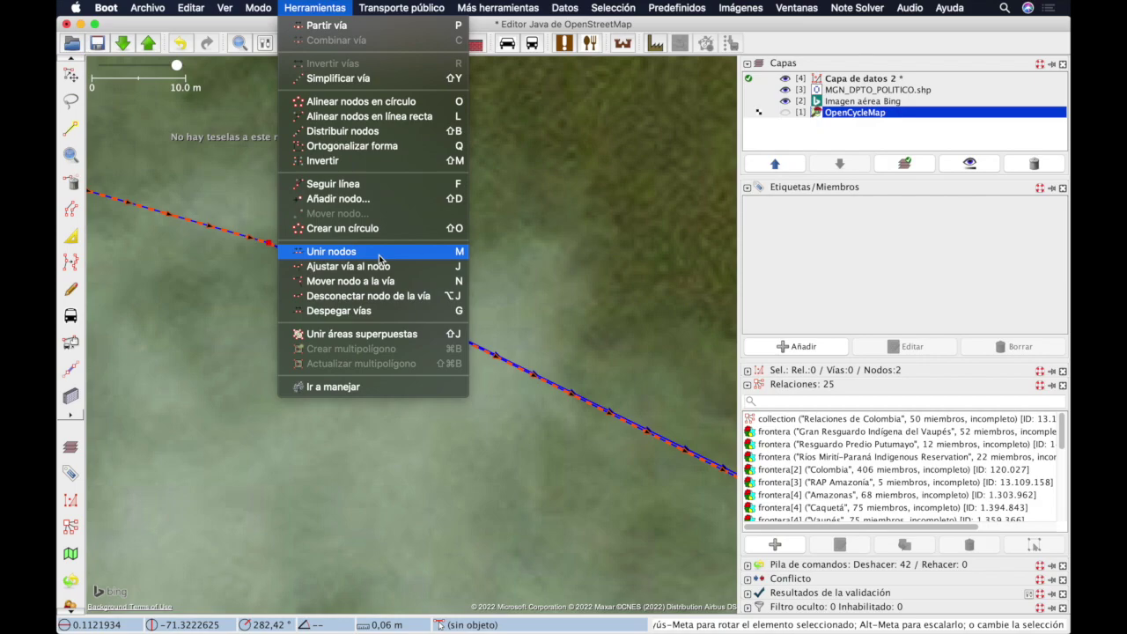
left_click(443, 254)
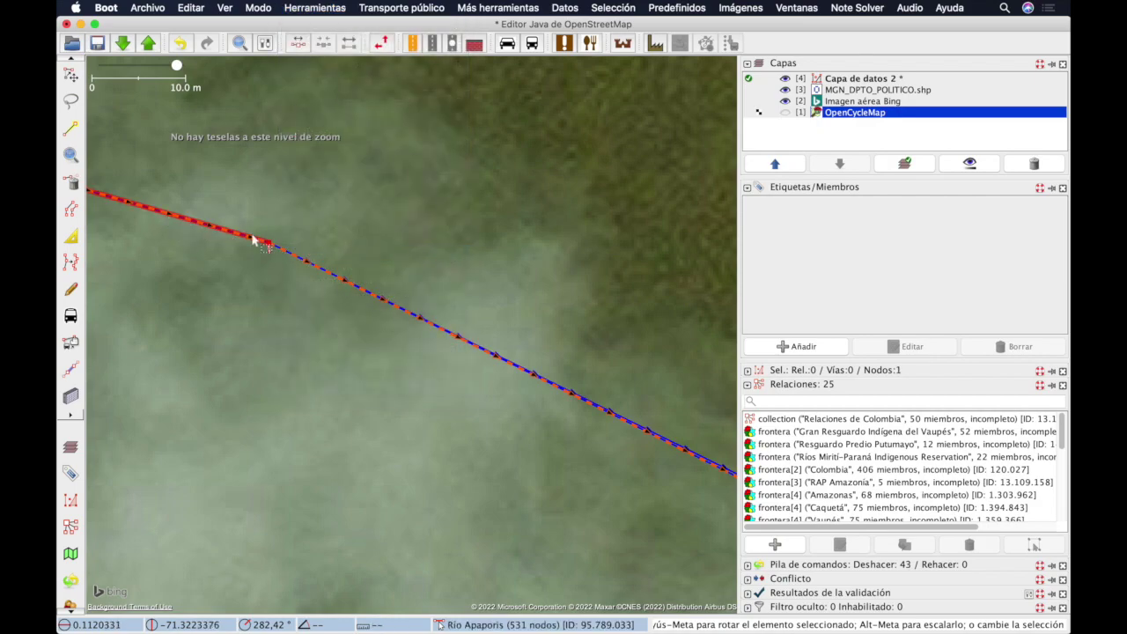
Step: Reselect the Río Apaporis way to check the joined line
scroll(255, 246, "down", 3)
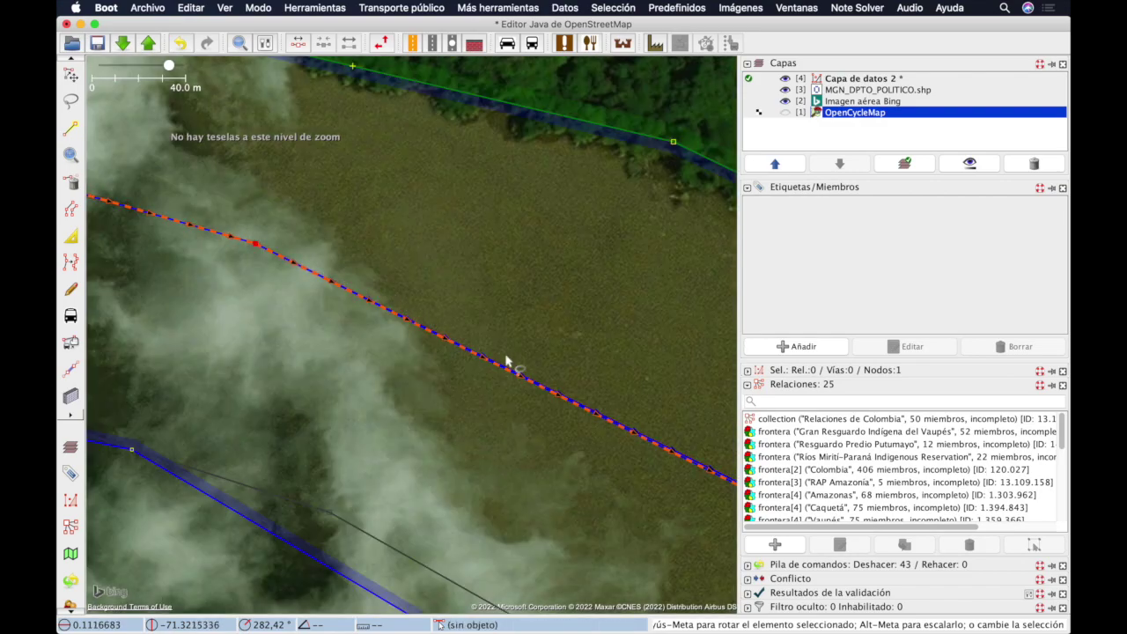
scroll(538, 373, "up", 1)
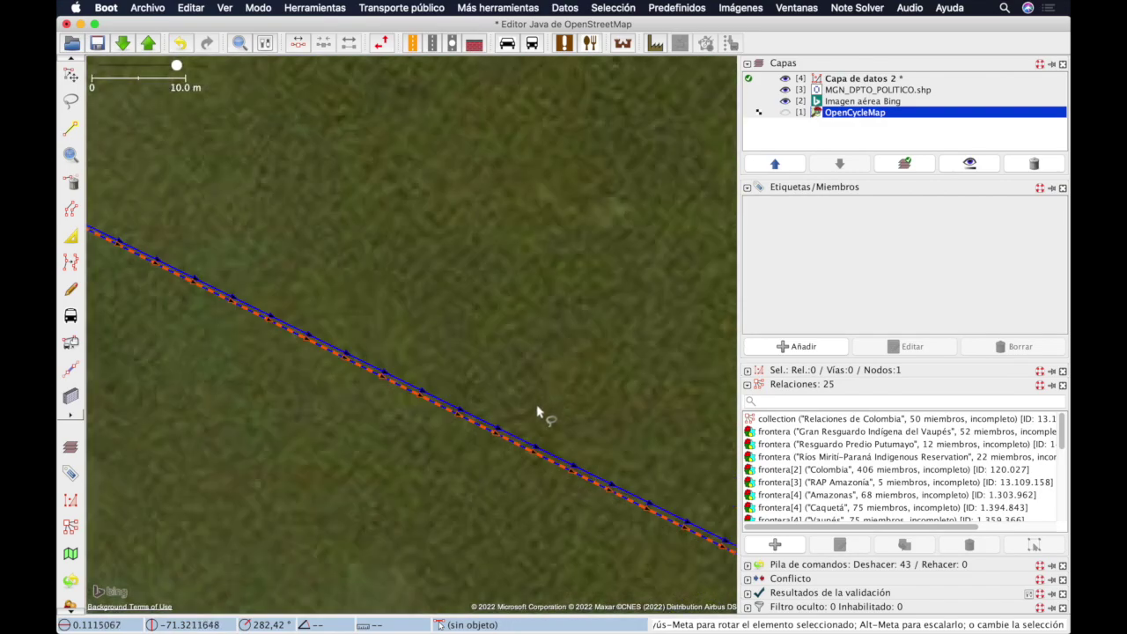
left_click(513, 445)
scroll(354, 317, "down", 5)
scroll(354, 316, "down", 5)
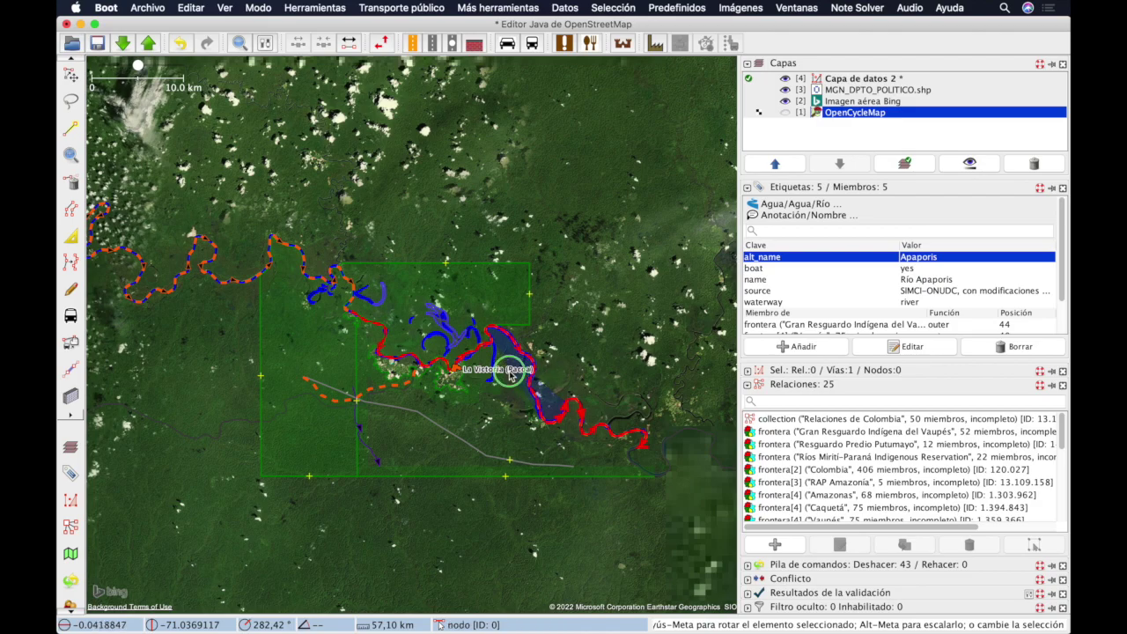
Step: Pan along the river way and download OSM data for a small area at its western end
scroll(521, 409, "up", 3)
scroll(521, 409, "up", 3)
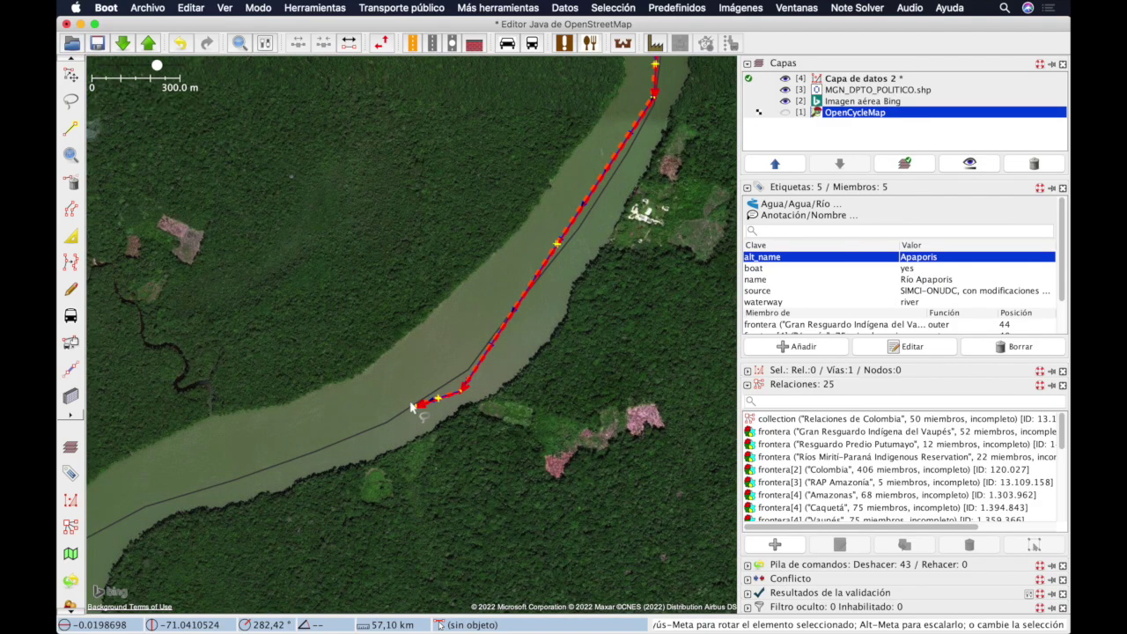
scroll(290, 411, "up", 4)
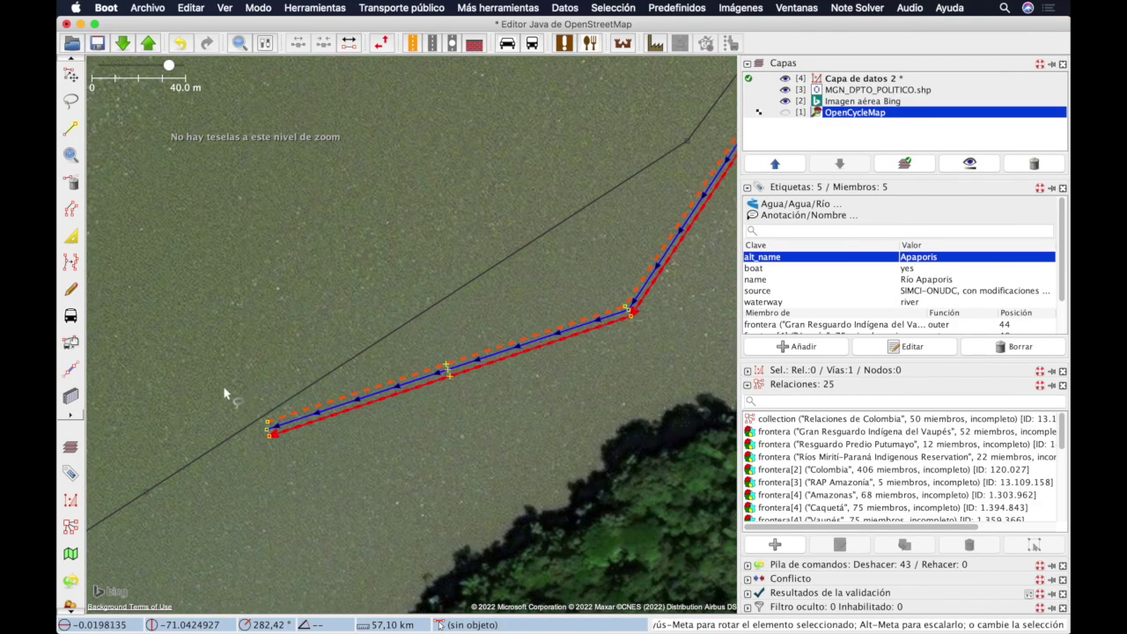
left_click_drag(227, 377, 401, 301)
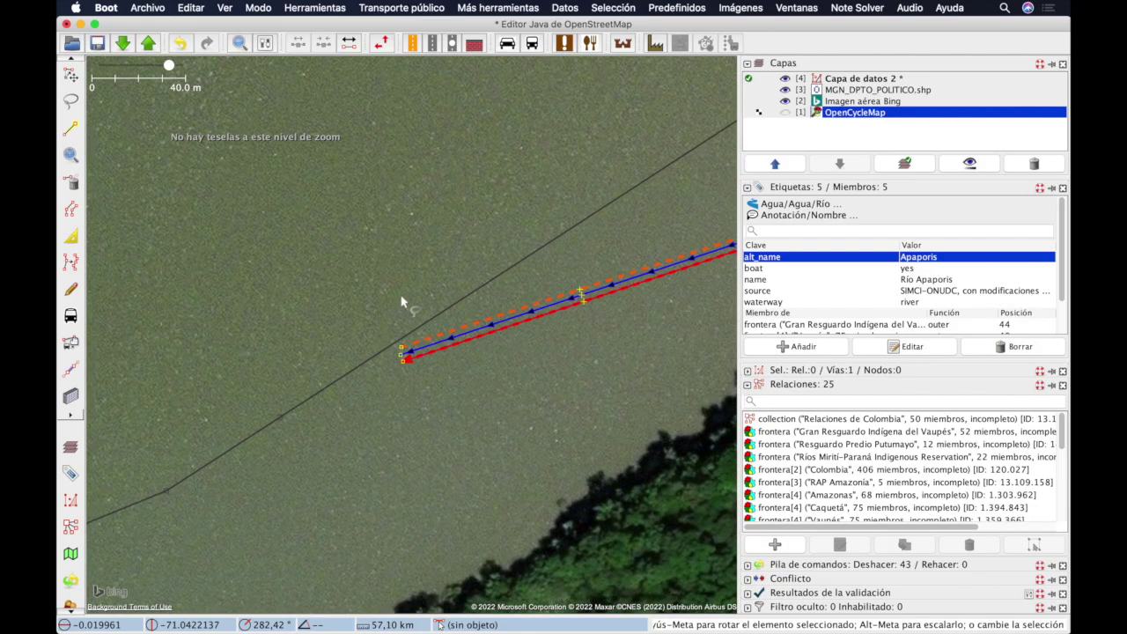
left_click(122, 43)
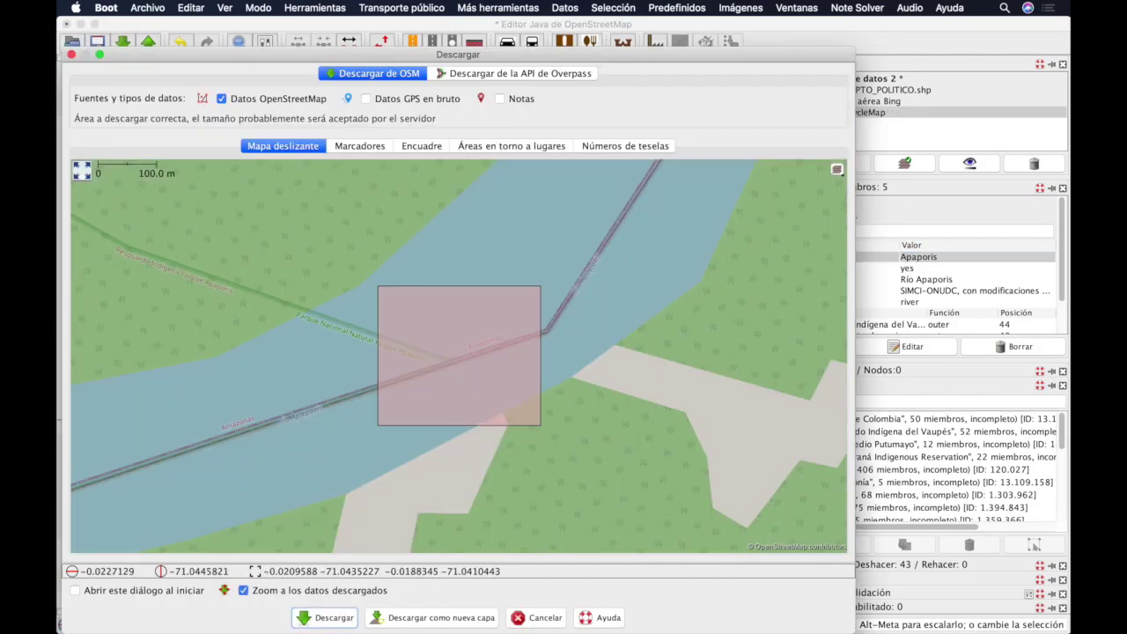
left_click(326, 618)
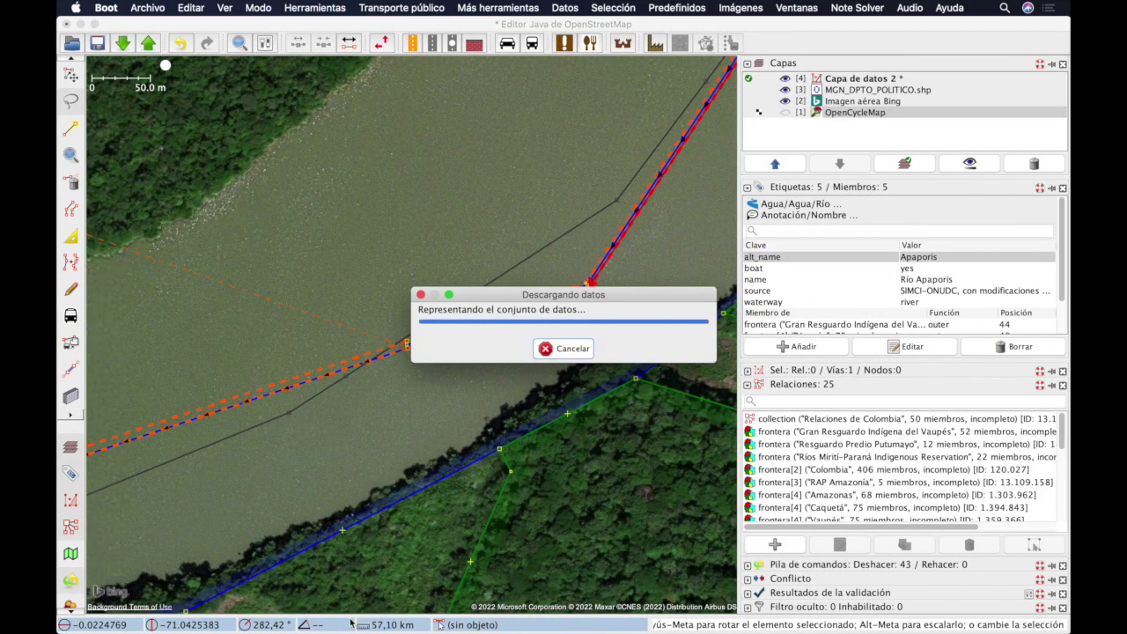
Step: Search the plugin preferences for 'cont', then enable Archivo > Descargar datos de OSM continuamente
left_click(147, 8)
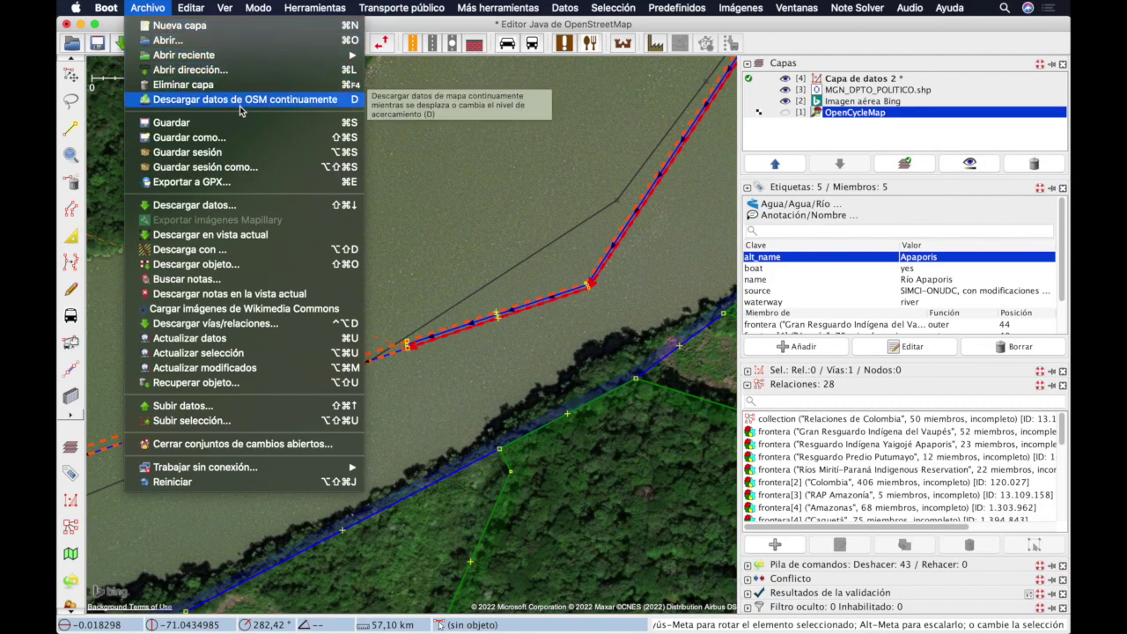
mouse_move(115, 9)
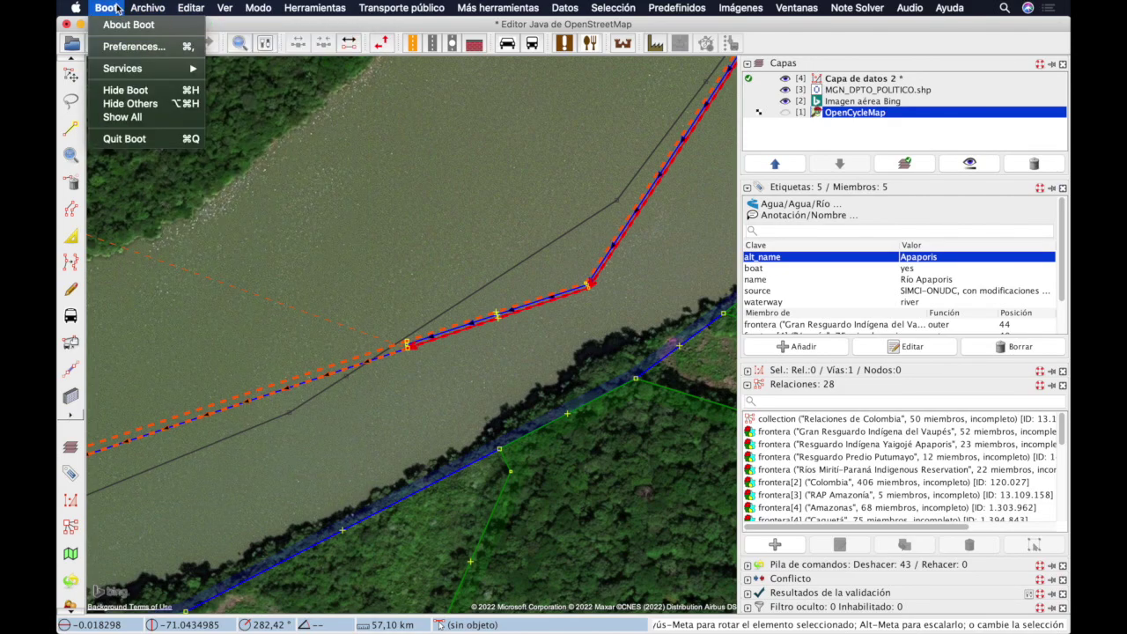
left_click(151, 52)
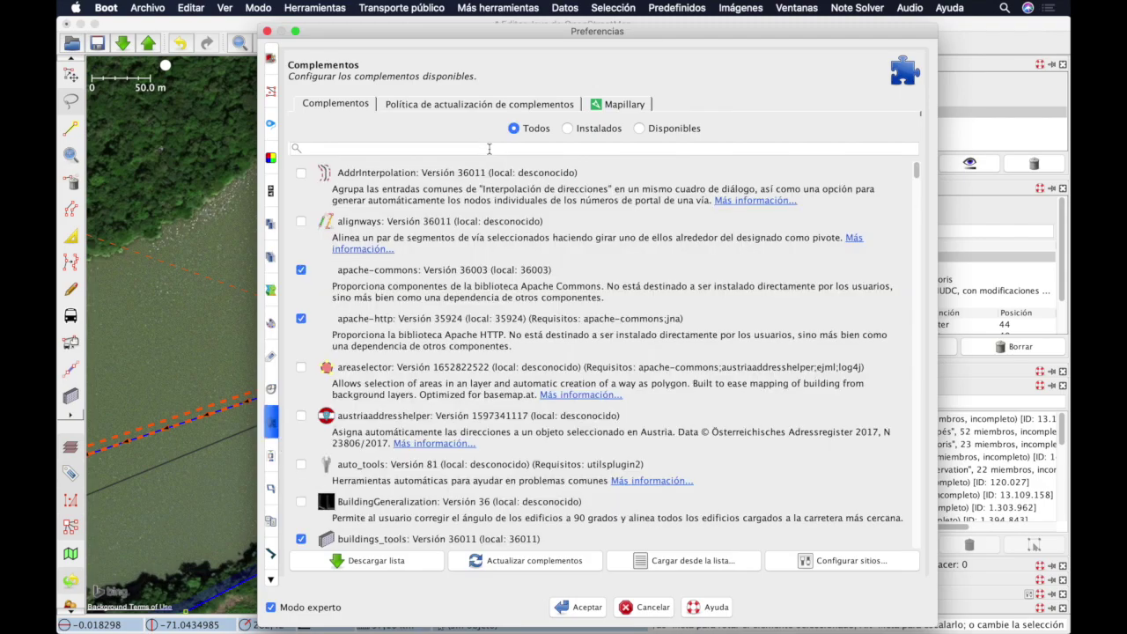
left_click(490, 149)
type("cont")
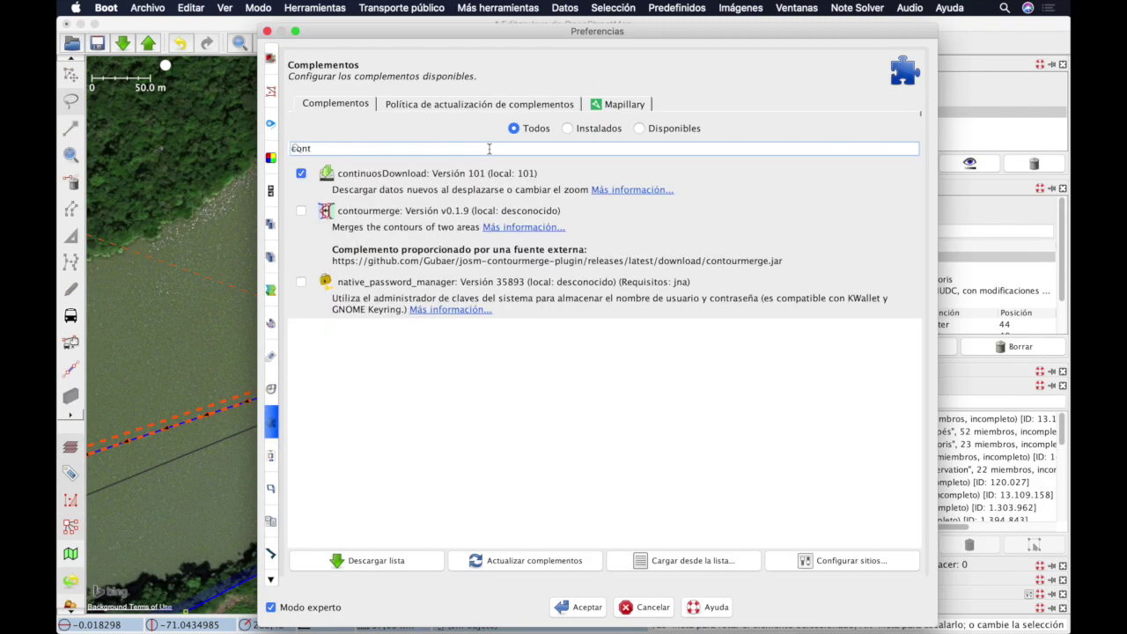
key("Escape")
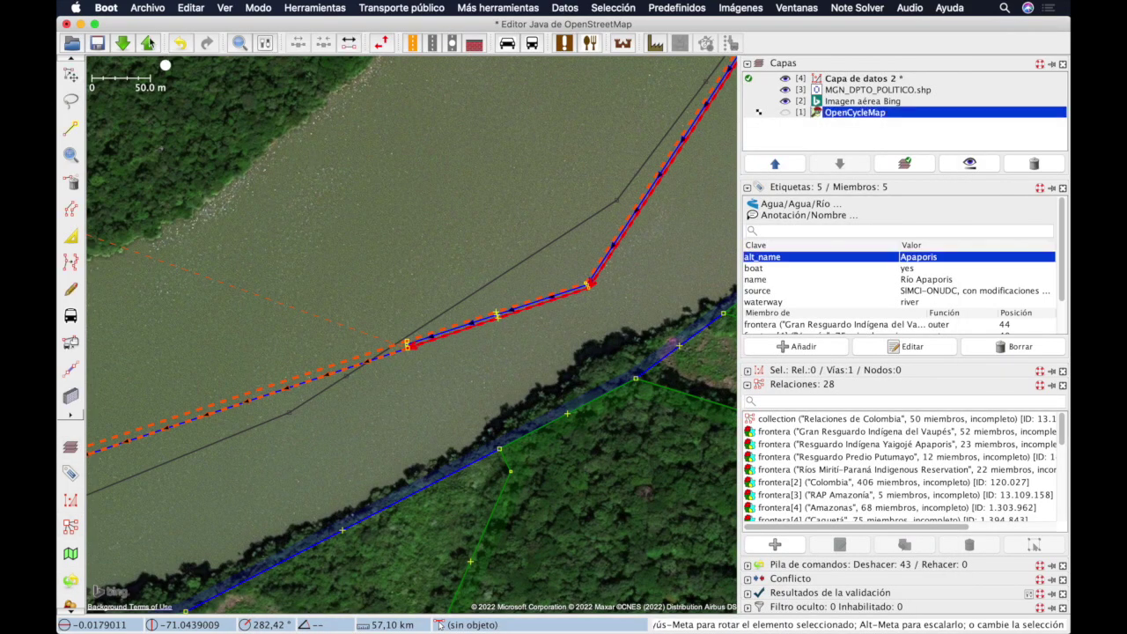
left_click(150, 8)
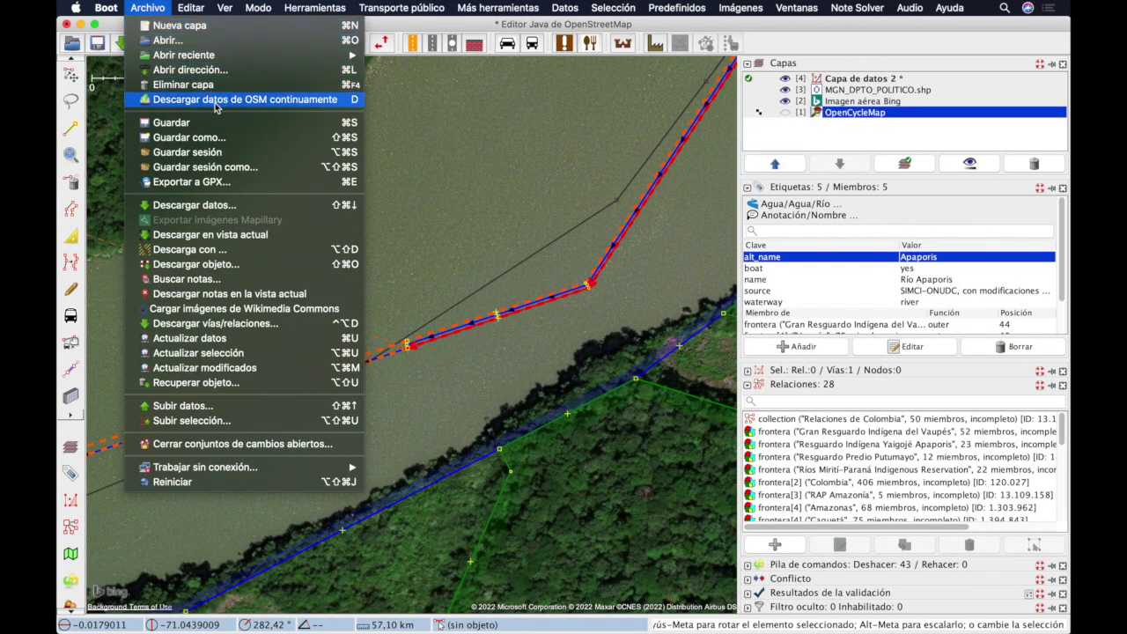
left_click(266, 100)
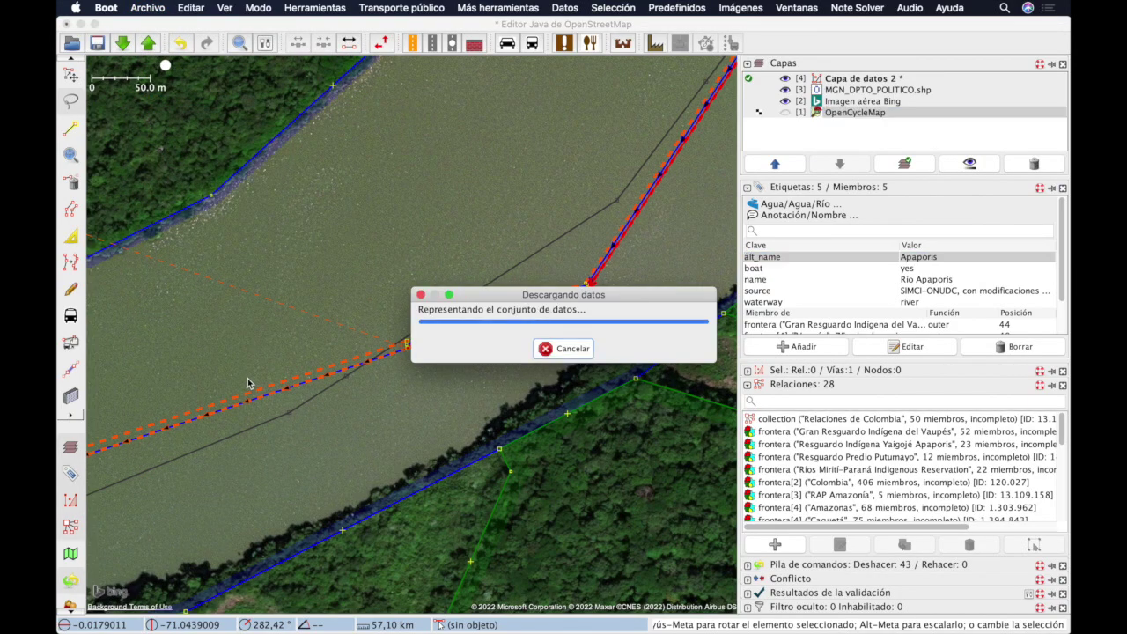
Step: Pan along the river so continuous download loads data, then return to the bend
left_click_drag(308, 431, 323, 302)
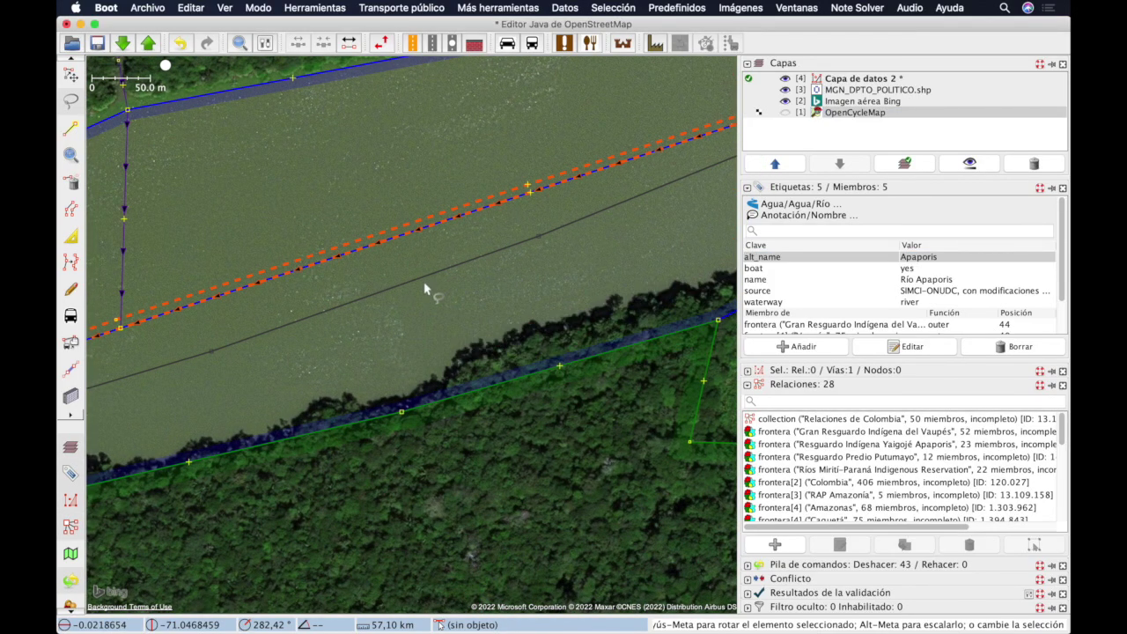
left_click_drag(512, 262, 395, 326)
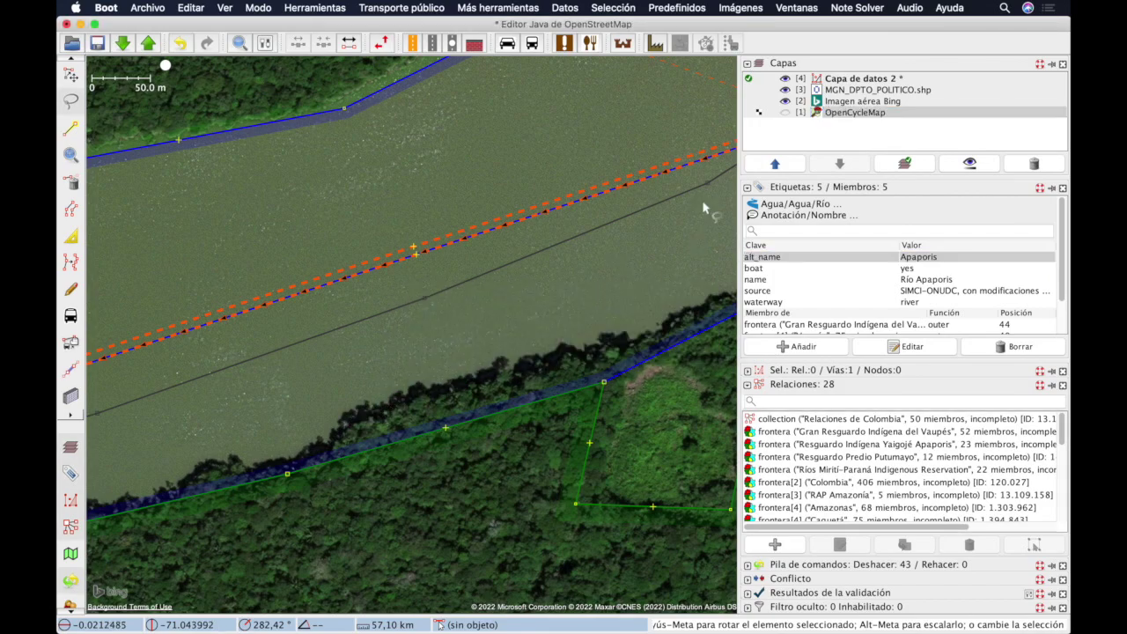
left_click_drag(586, 261, 334, 415)
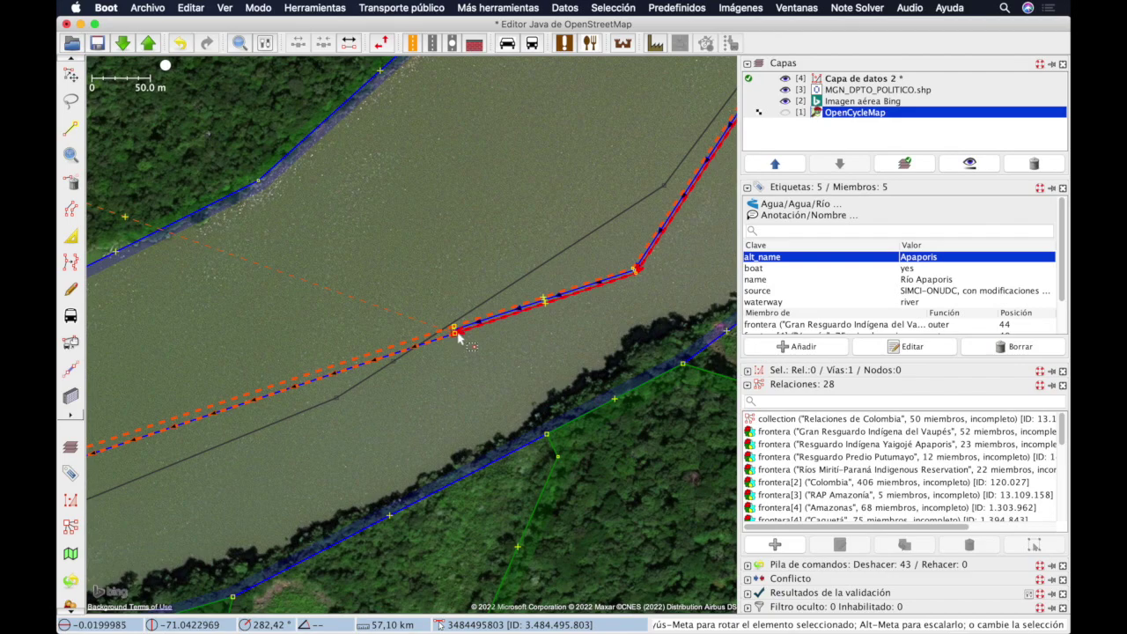
Step: Drag the upper way's loose end node onto the Río Apaporis way and merge the nodes
scroll(457, 337, "up", 2)
scroll(453, 325, "up", 3)
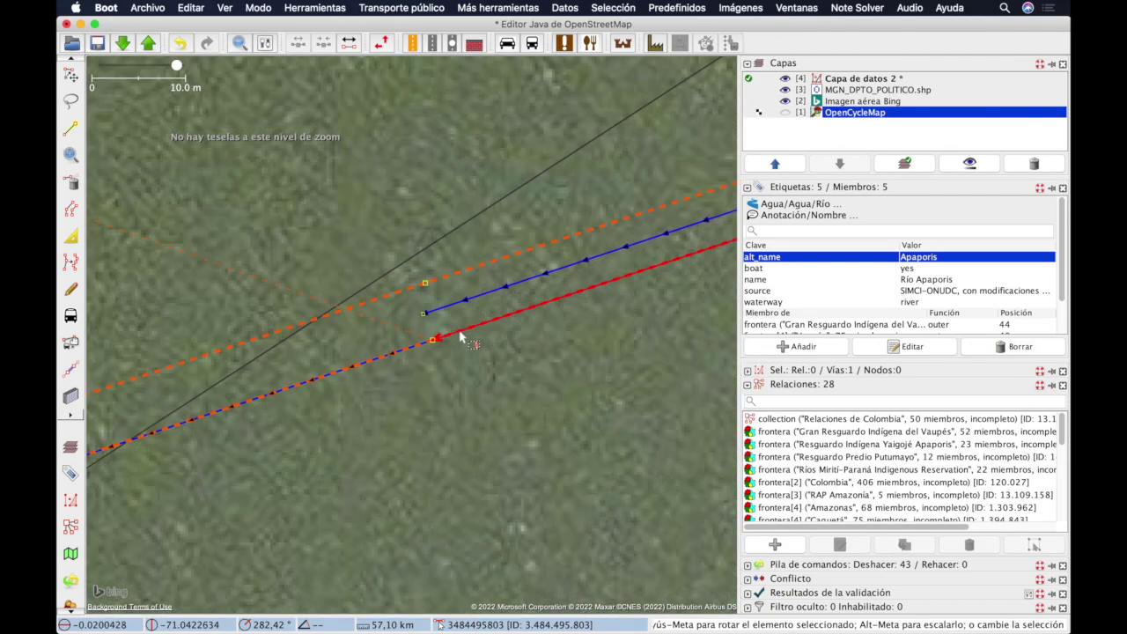
left_click(444, 308)
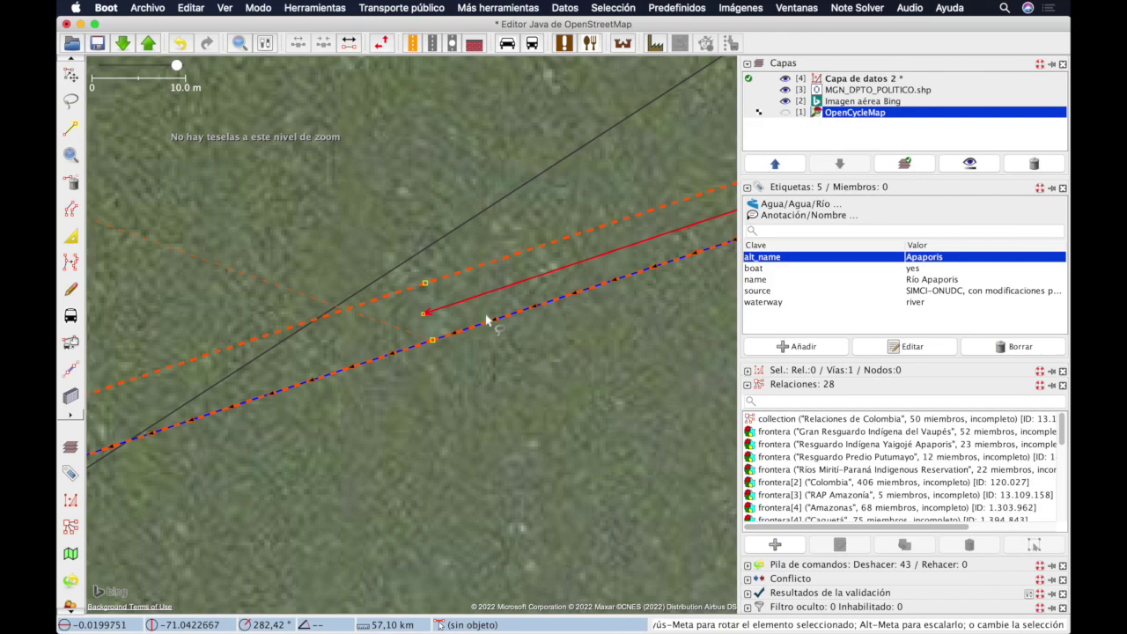
left_click(424, 314)
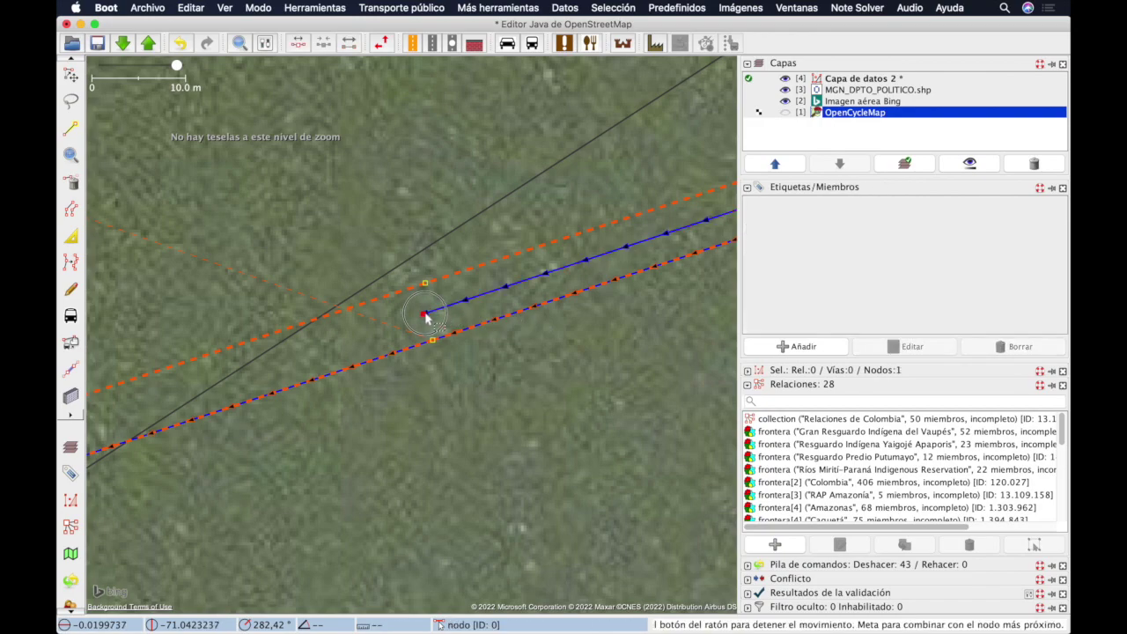
mouse_move(426, 315)
left_mouse_down()
mouse_move(459, 367)
mouse_move(427, 352)
mouse_move(438, 328)
left_mouse_up()
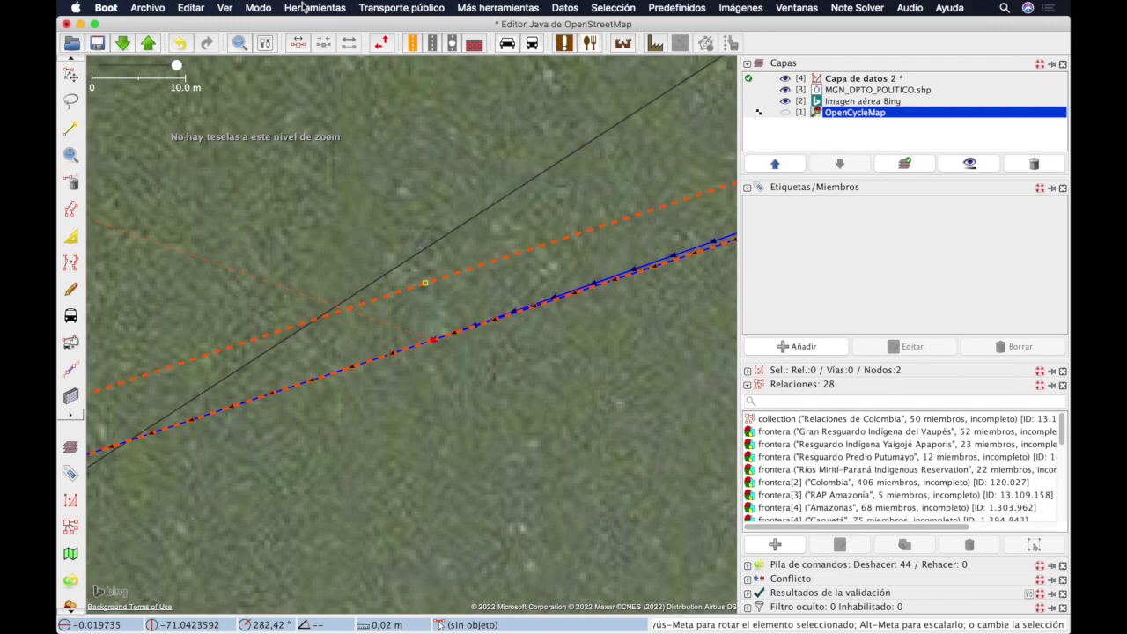
left_click(310, 7)
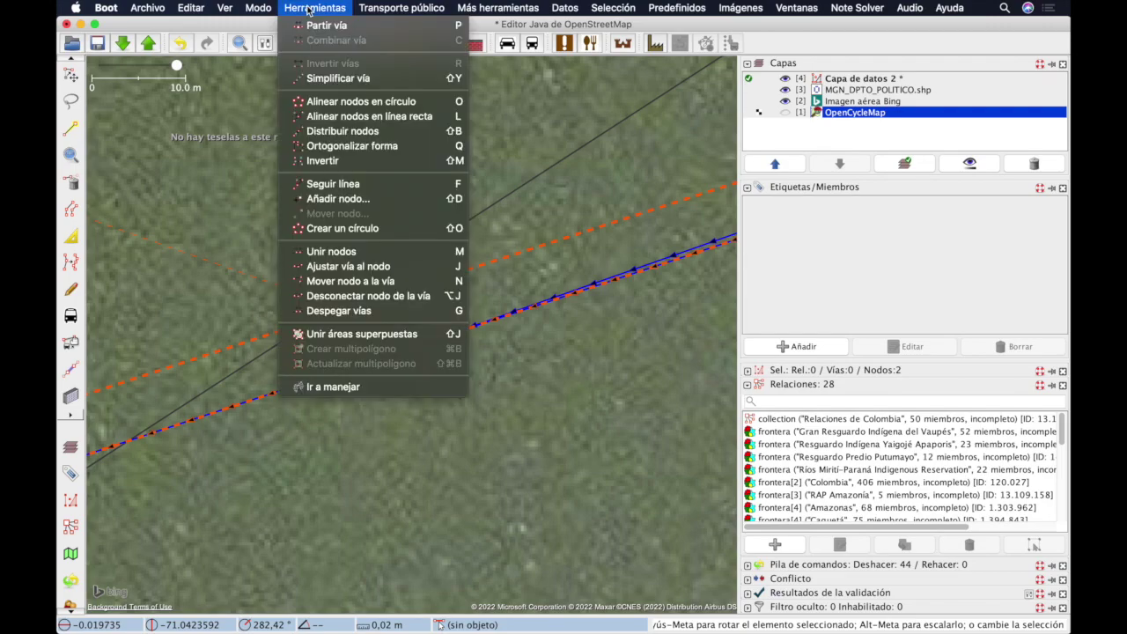
left_click(390, 252)
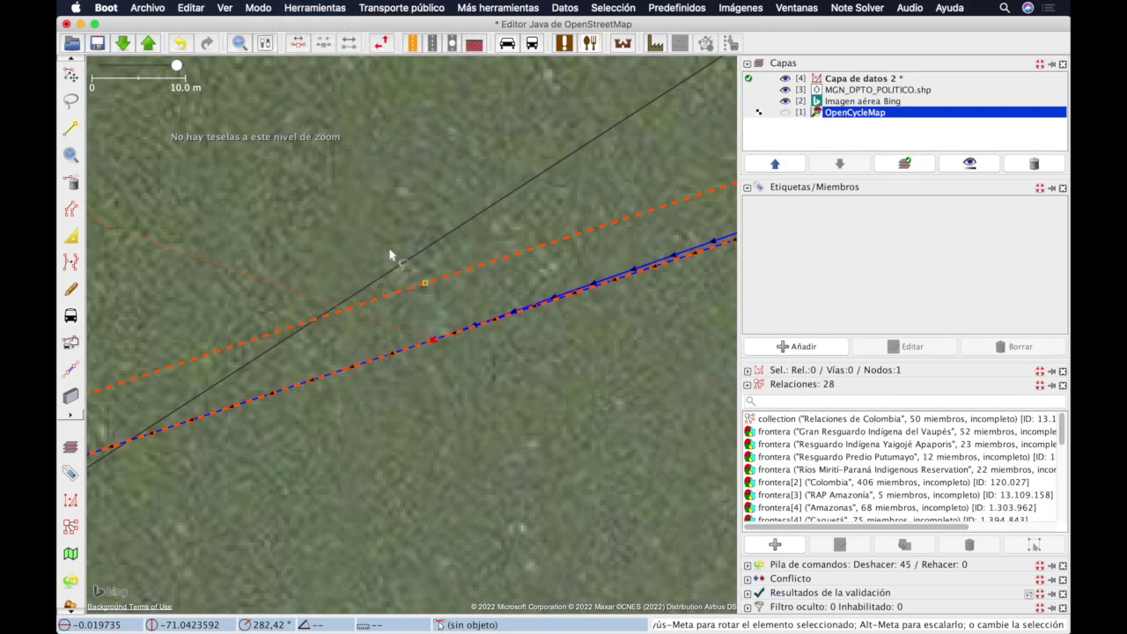
Step: Select the Río Apaporis way to check its five relation memberships
left_click_drag(594, 345, 362, 335)
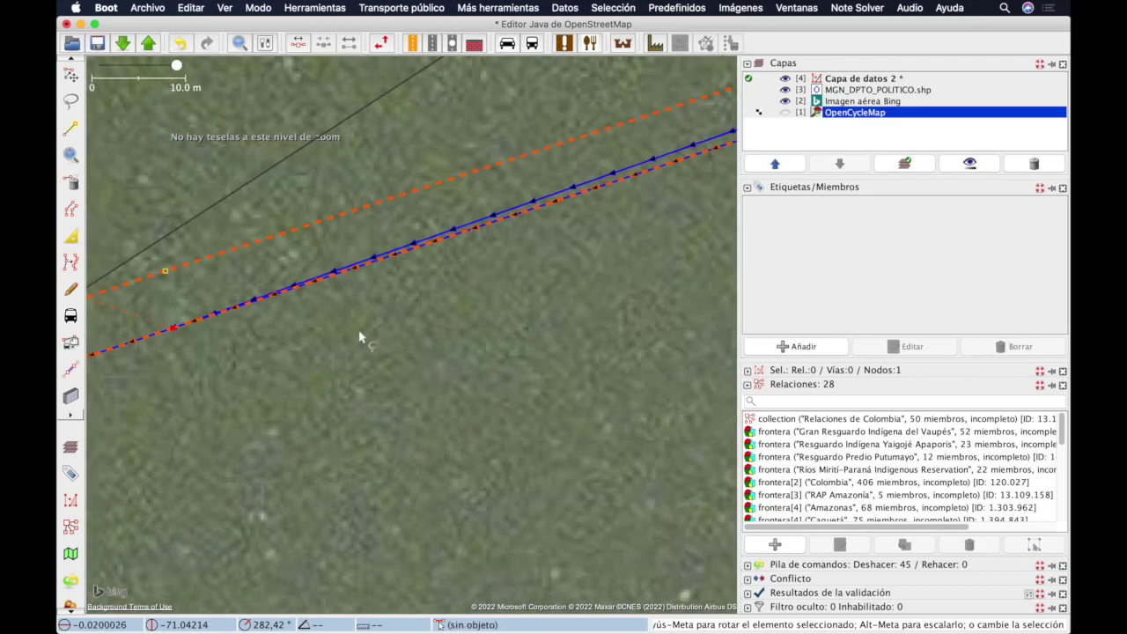
left_click(535, 201)
left_click(190, 8)
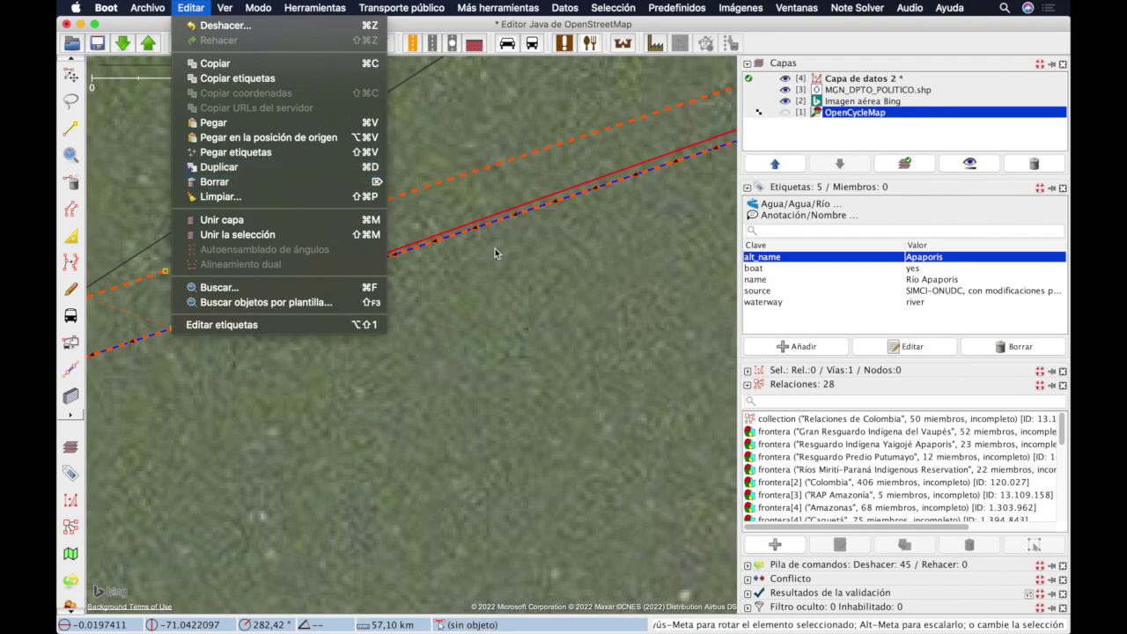
left_click(441, 304)
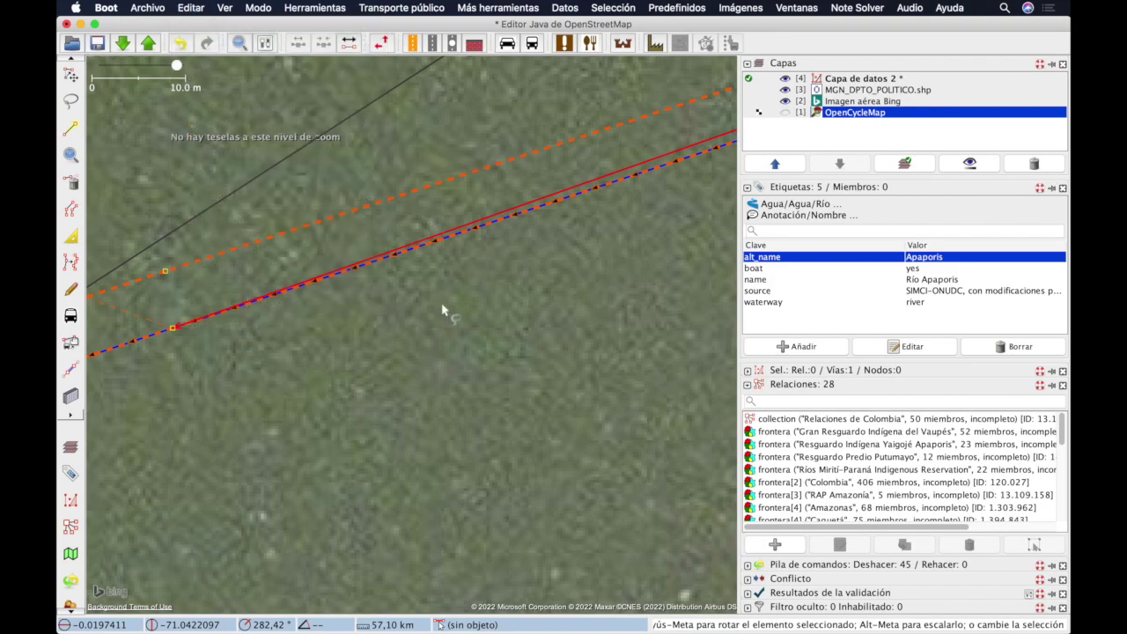
key("super+Tab")
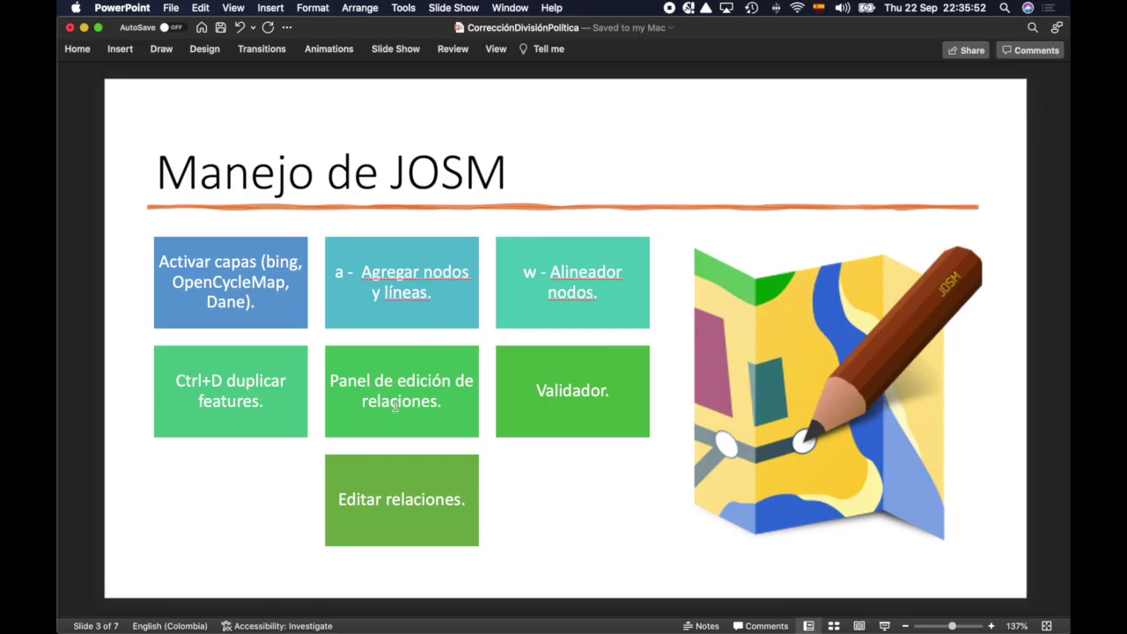
key("super+Tab")
scroll(461, 270, "down", 3)
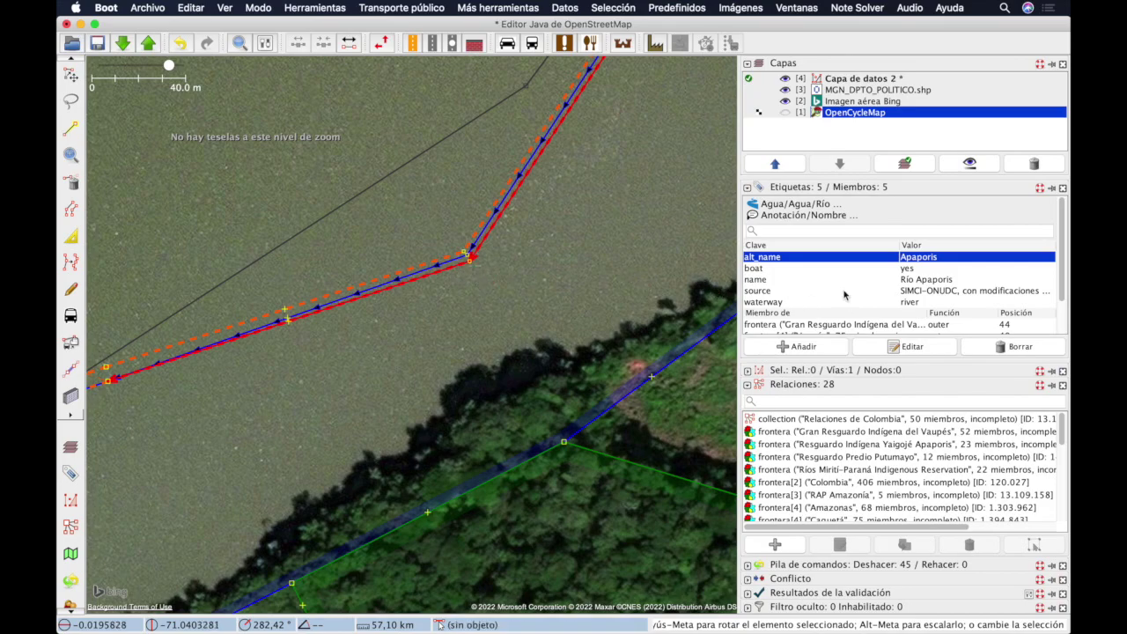
Step: Select the frontera Vaupés membership row and open that boundary relation for editing
scroll(866, 302, "down", 3)
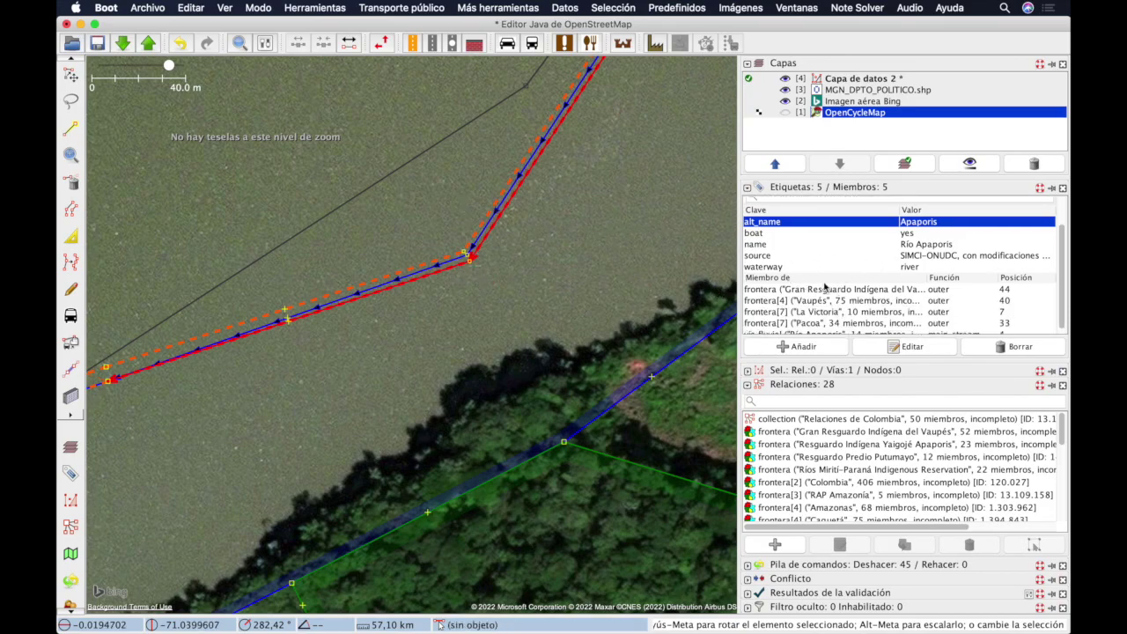
scroll(825, 291, "down", 1)
left_click(822, 295)
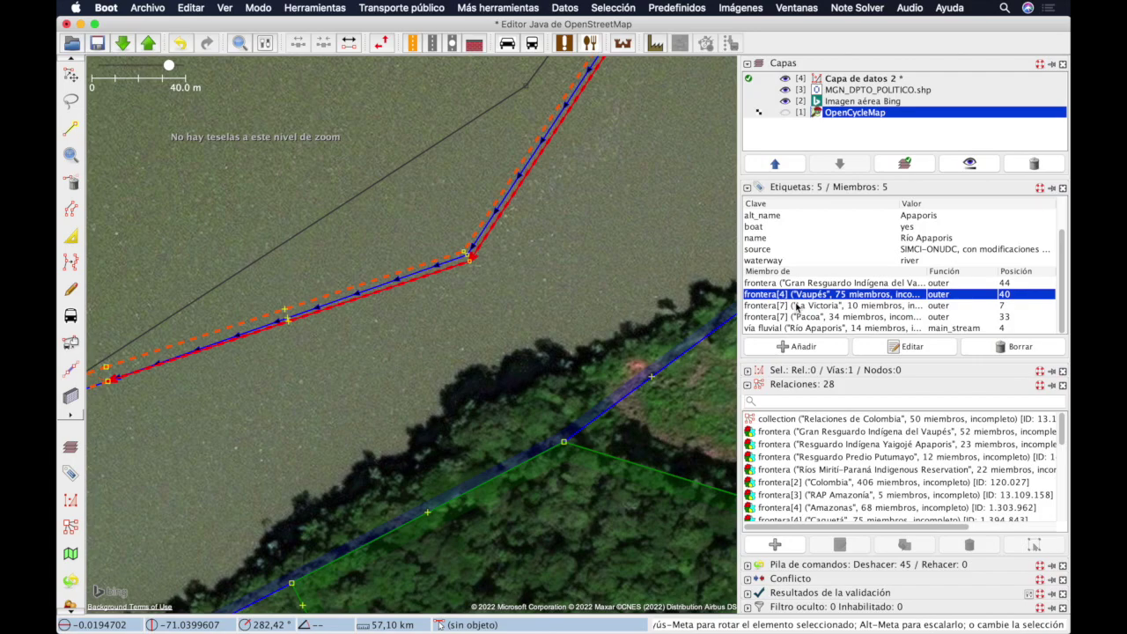
left_click(910, 348)
Step: Move the Vaupés relation editor up-left and enlarge its tag table
left_click_drag(618, 122, 523, 61)
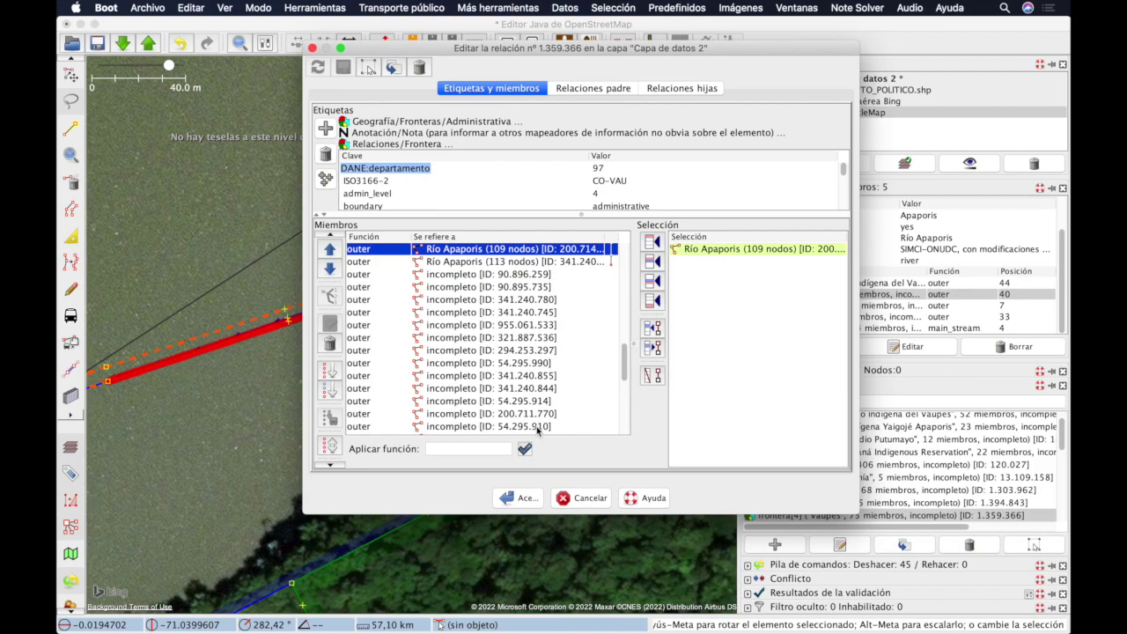
left_click_drag(583, 215, 585, 283)
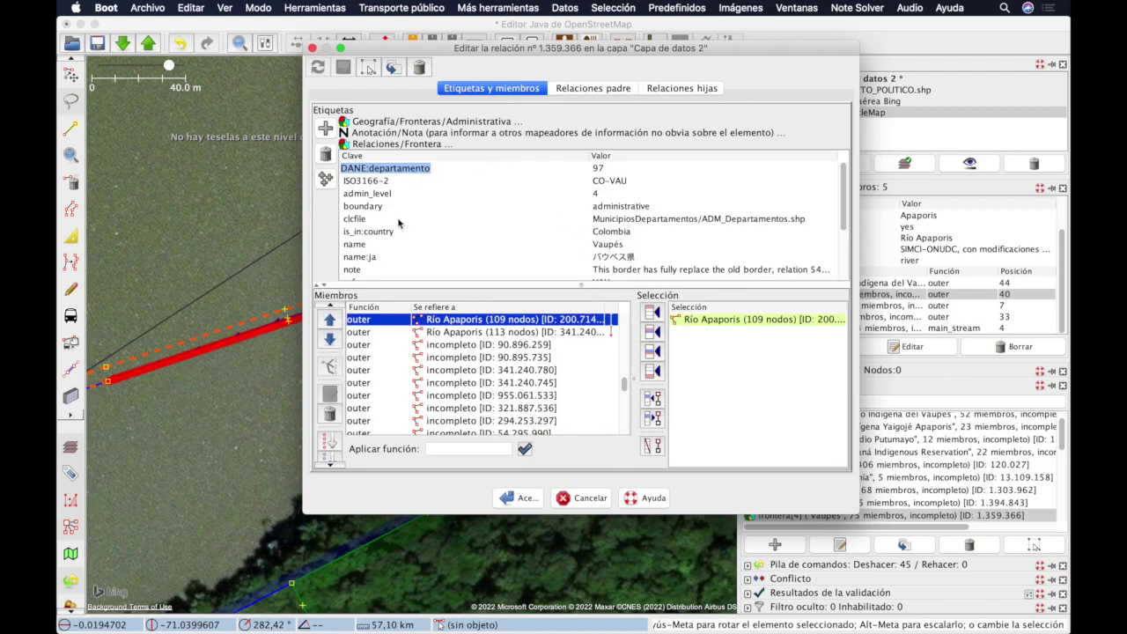
scroll(378, 201, "down", 4)
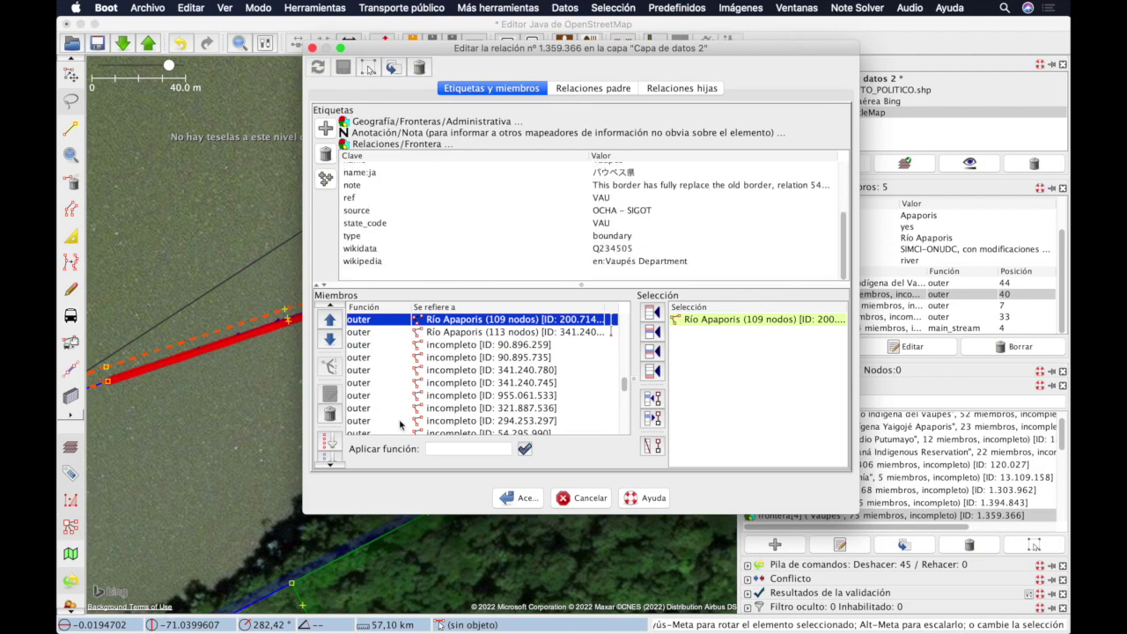
scroll(445, 332, "up", 4)
scroll(453, 331, "up", 4)
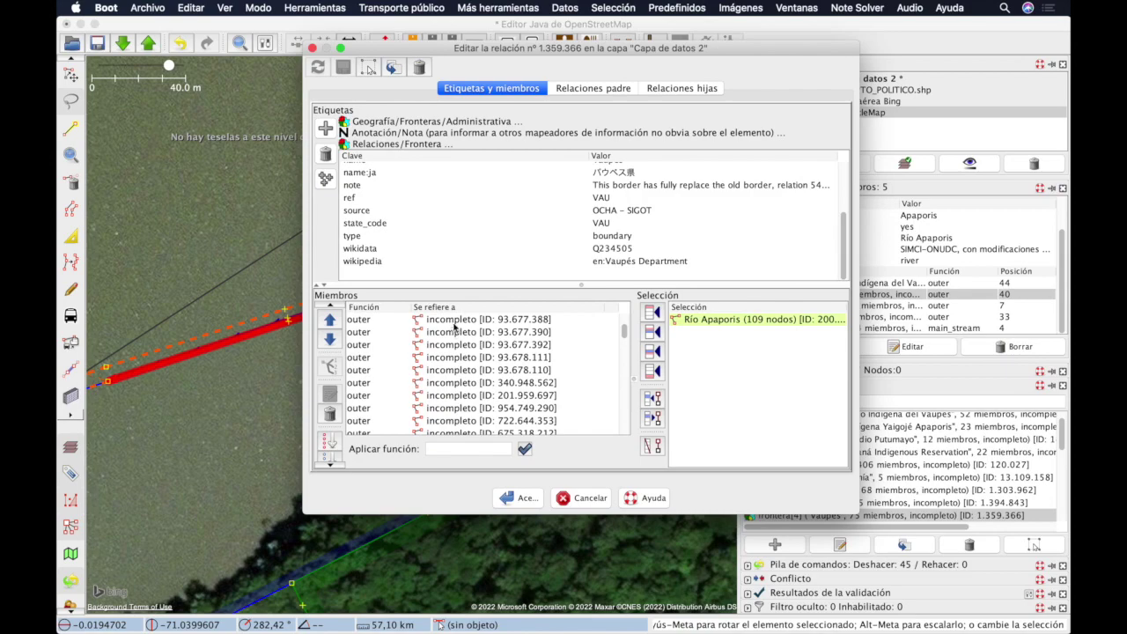
Step: Clear the state_code tag's key and VAU value, then start a new tag with key 'k'
left_click(374, 224)
left_click(325, 154)
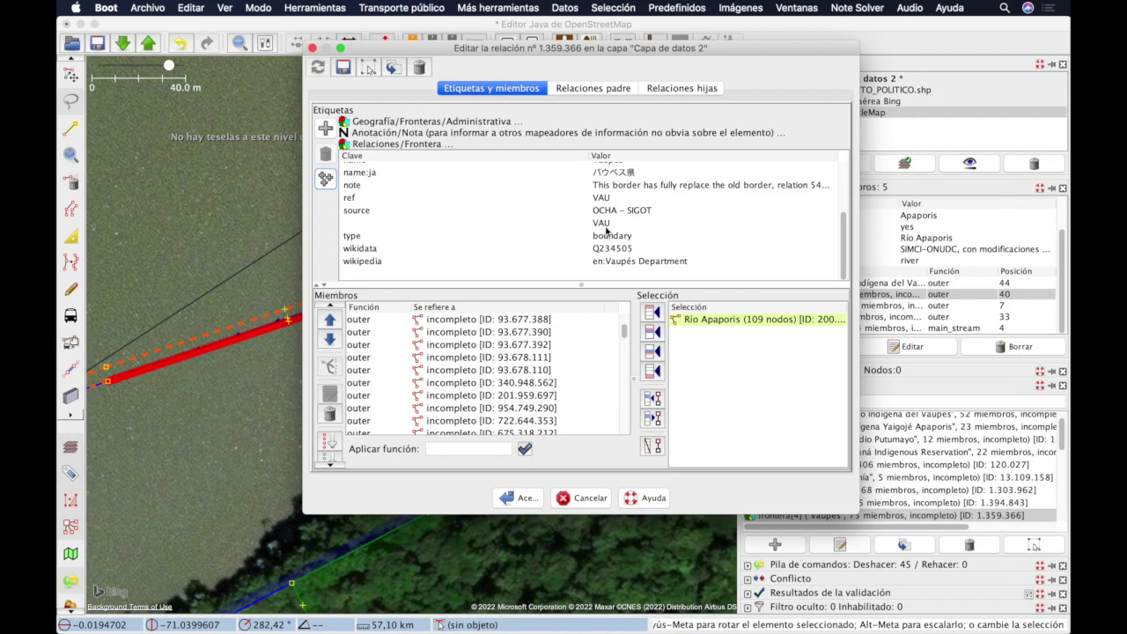
left_click(328, 158)
left_click(361, 272)
type("key")
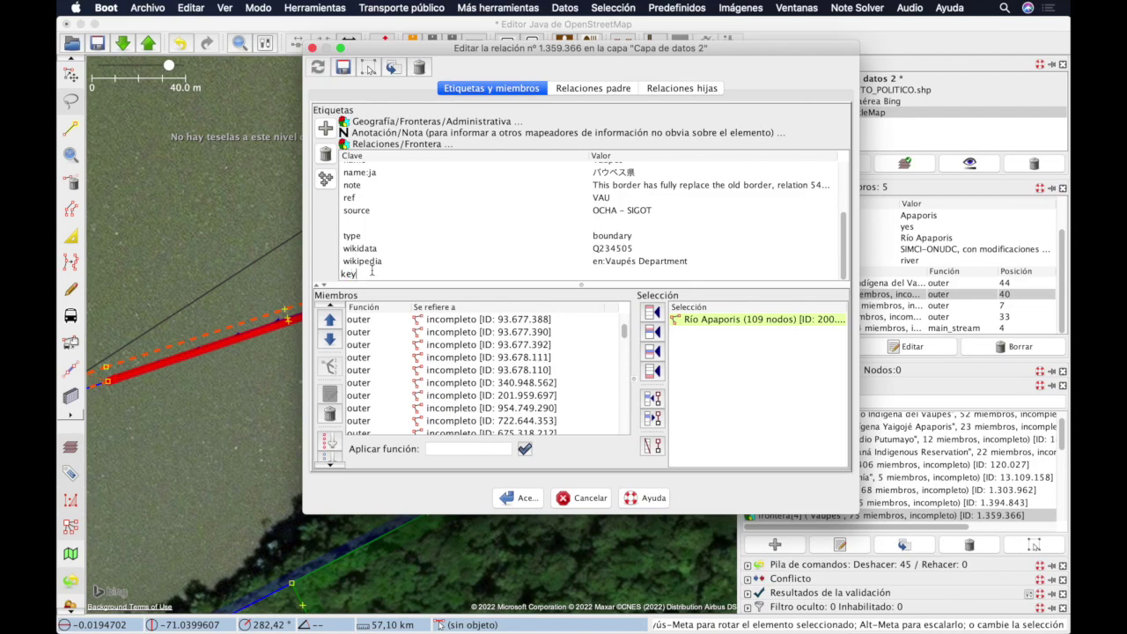
key("Tab")
key("Tab")
Step: Select the Río Apaporis member ways (531, 109, 113 nodes), then close the editor discarding changes
left_click(522, 332)
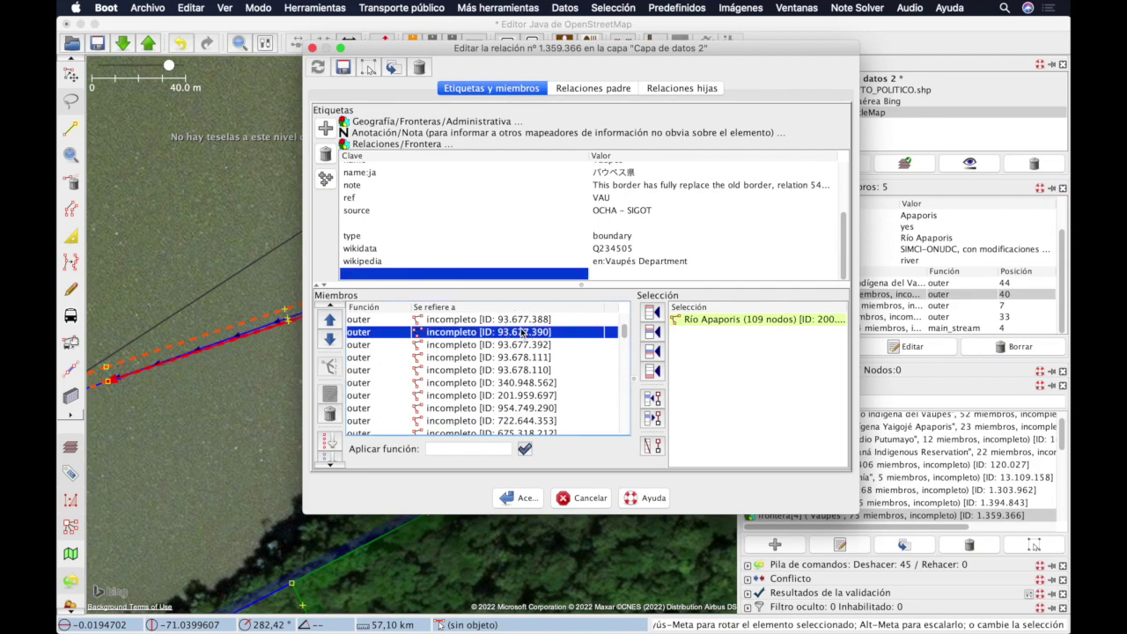
scroll(522, 332, "up", 6)
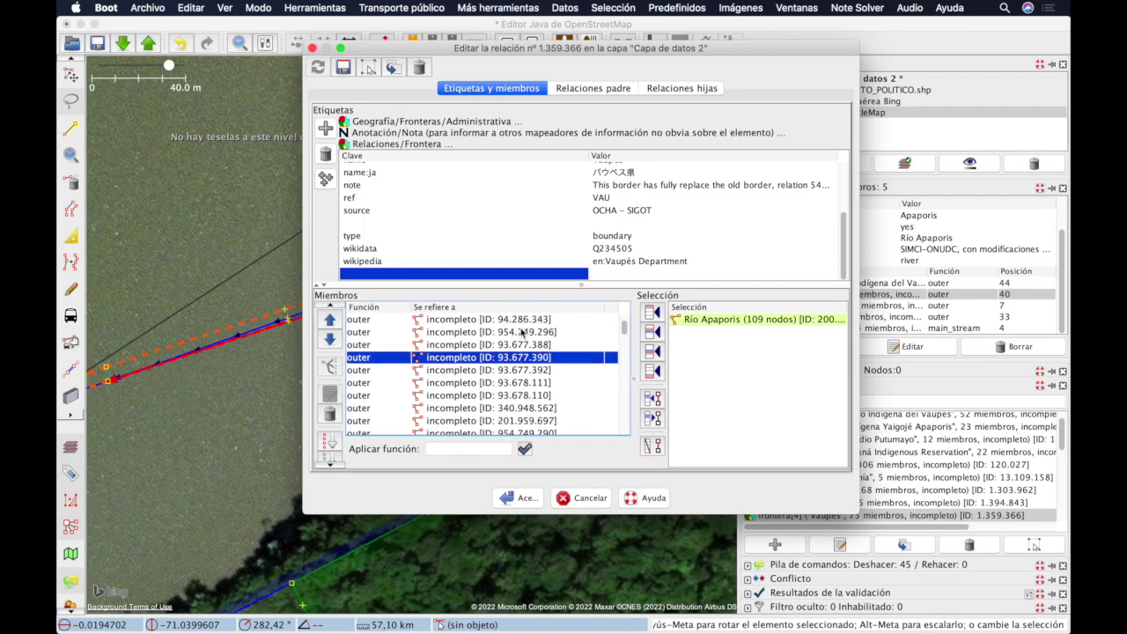
scroll(522, 332, "down", 4)
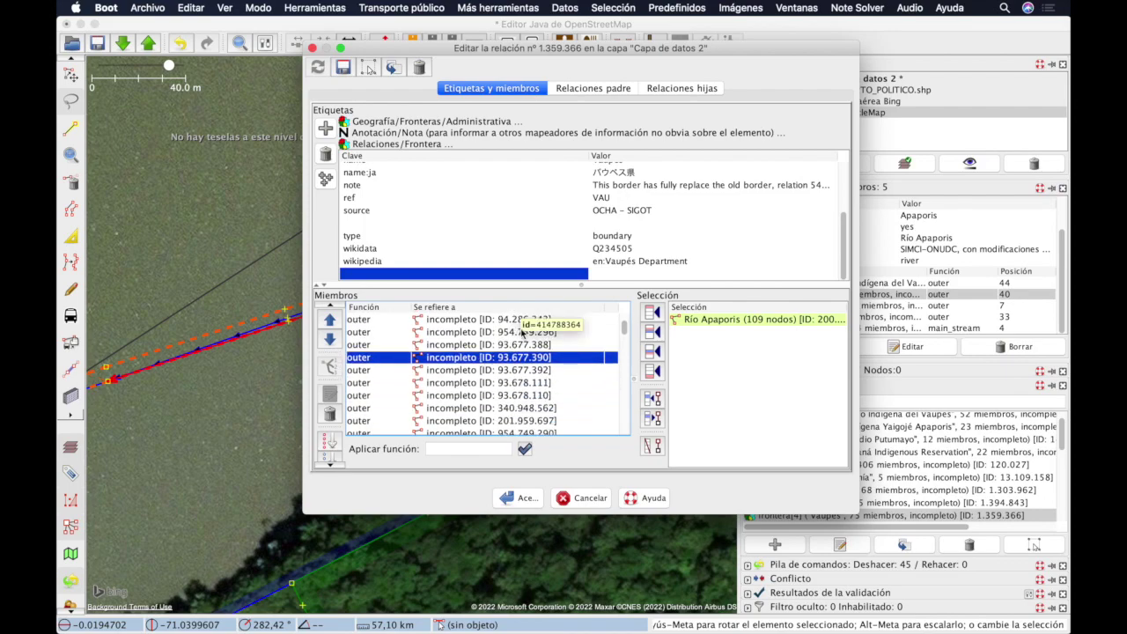
scroll(518, 338, "down", 10)
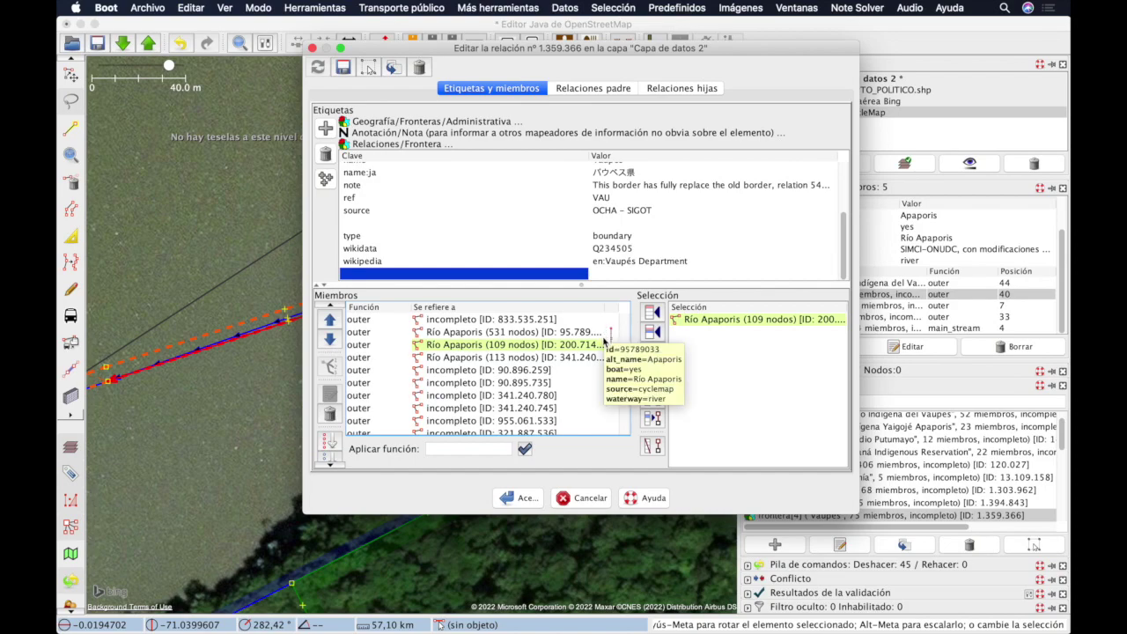
left_click(554, 333)
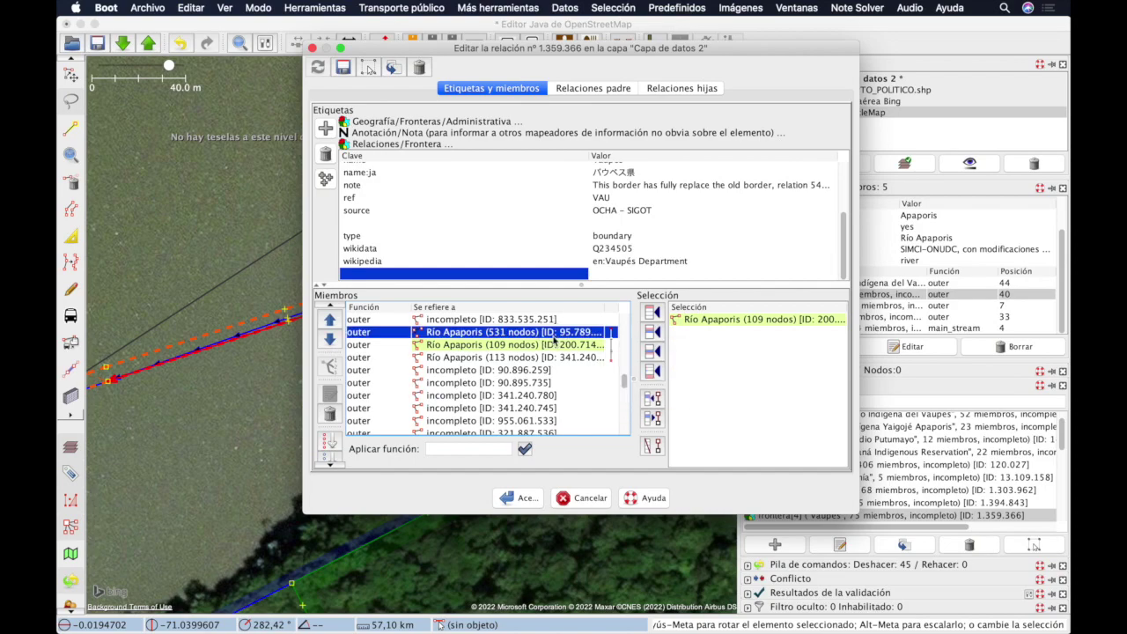
left_click(556, 344)
left_click(557, 358)
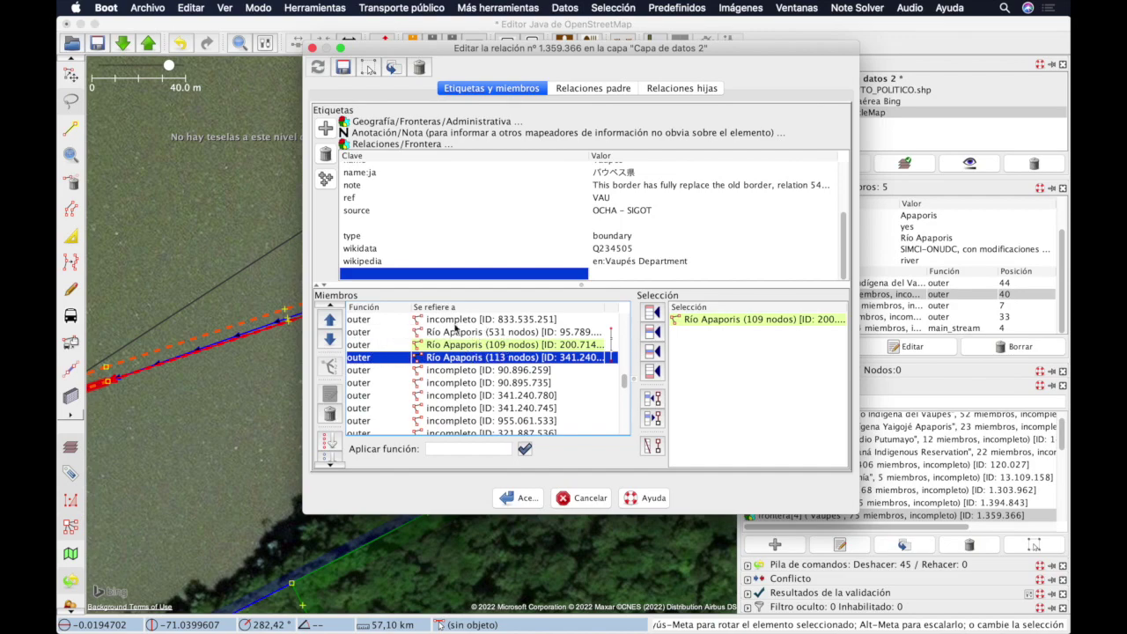
key("Escape")
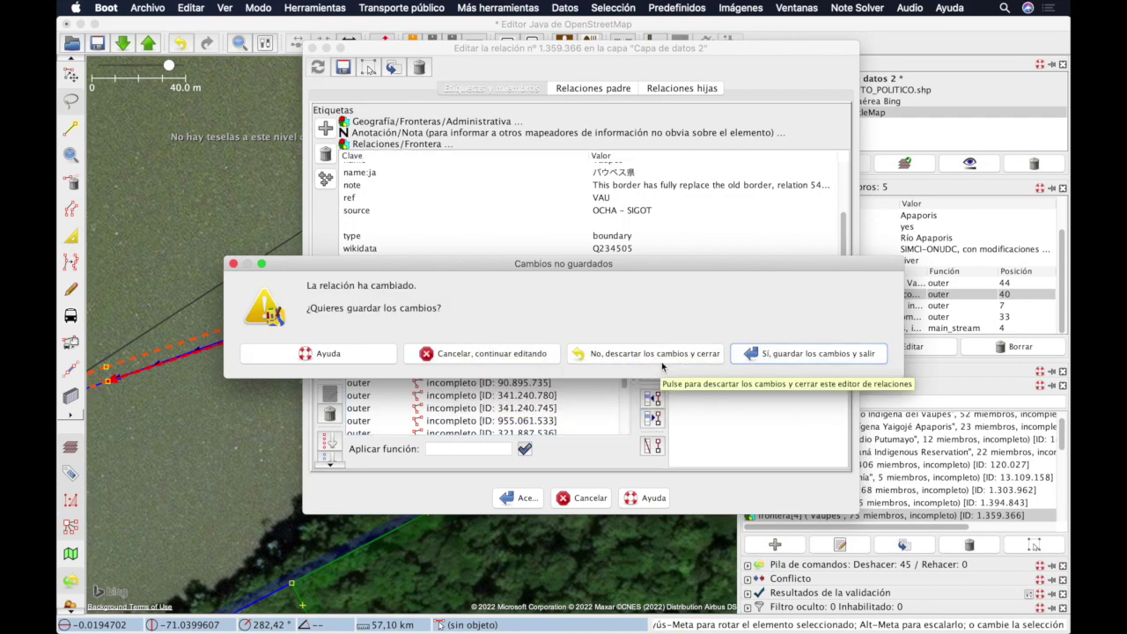
left_click(662, 358)
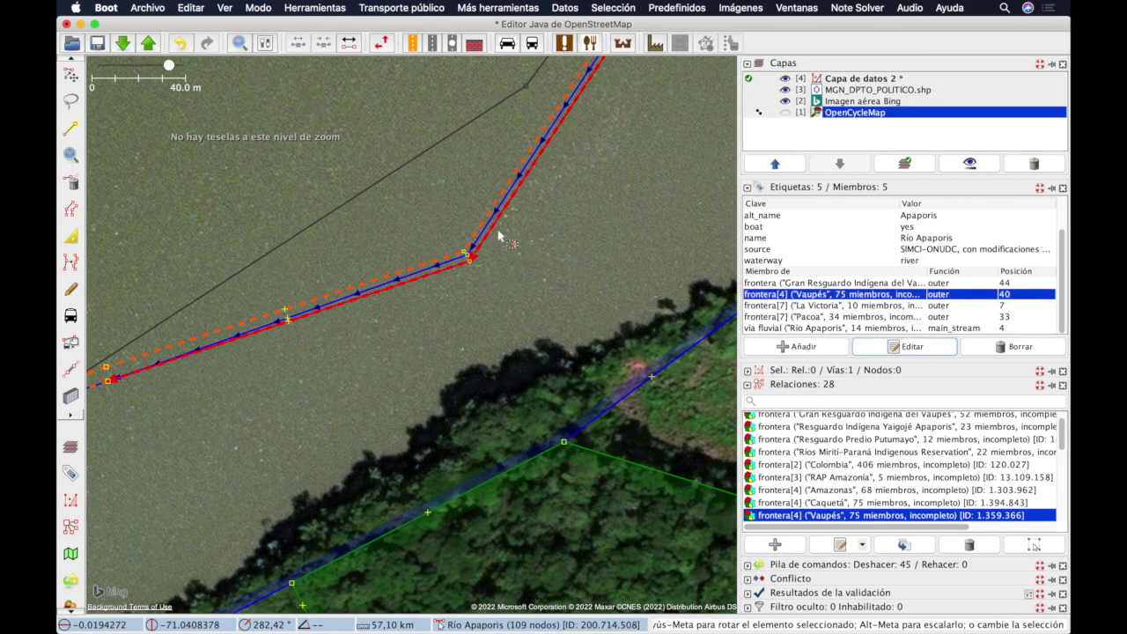
Step: Select the river's name tag, then open and cancel the Vaupés relation editor
left_click(935, 241)
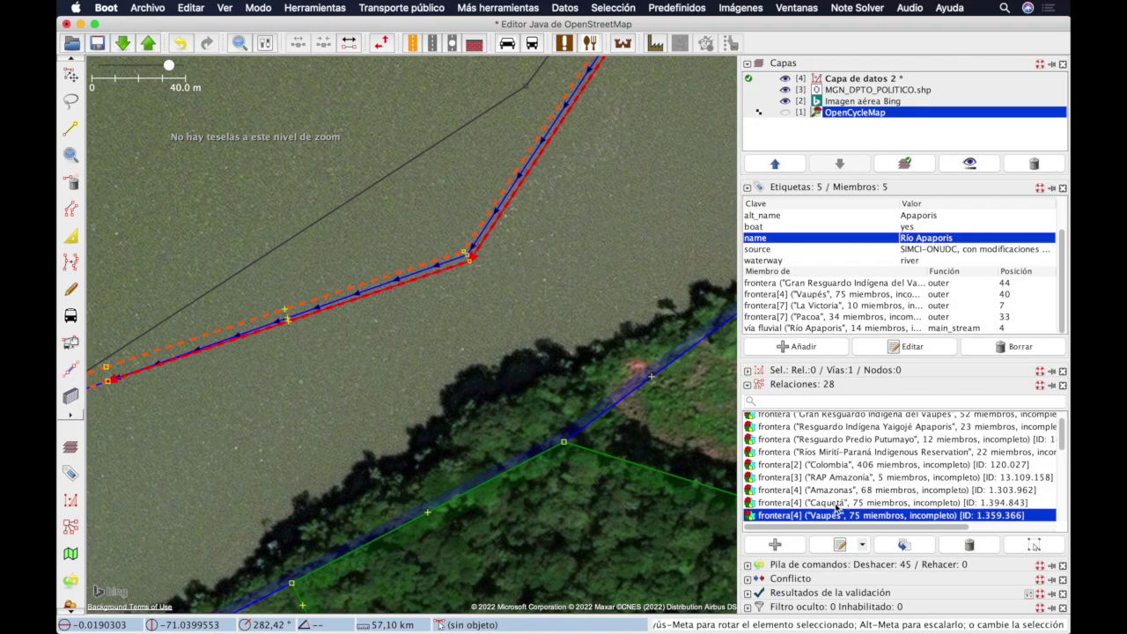
left_click(840, 544)
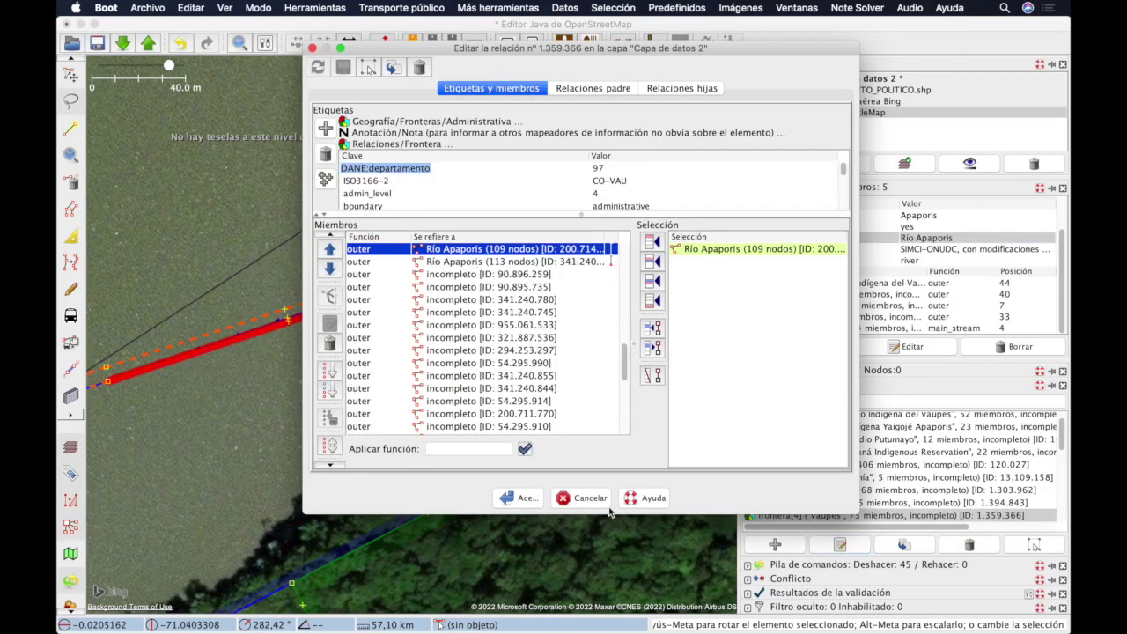
left_click(583, 498)
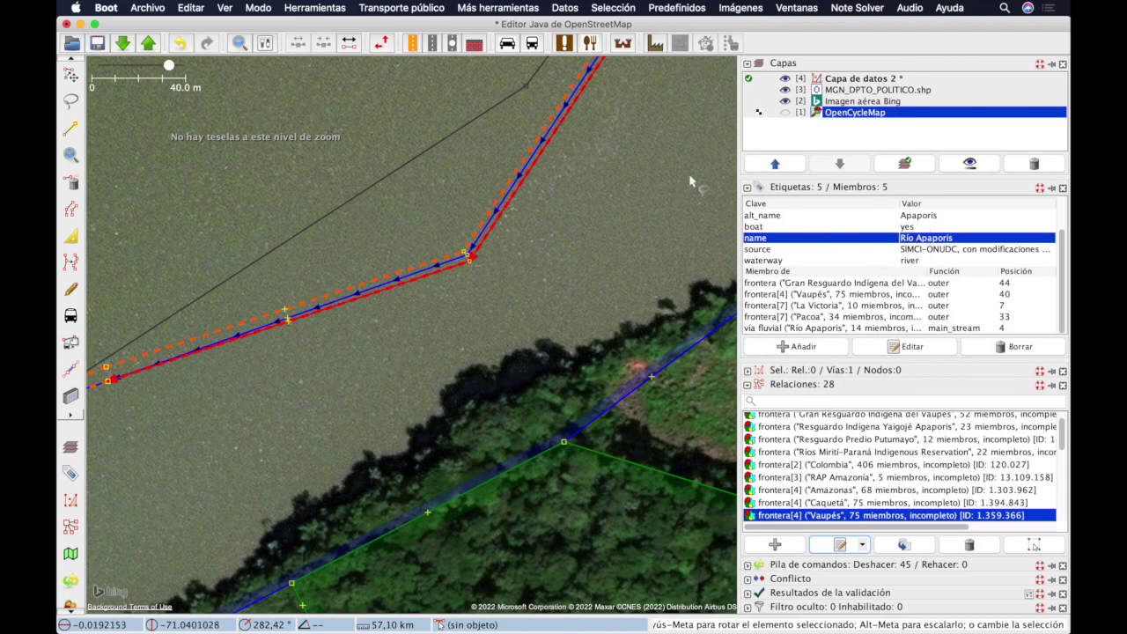
Step: Select the frontera[4] Amazonas relation and open it in the relation editor
left_click(852, 491)
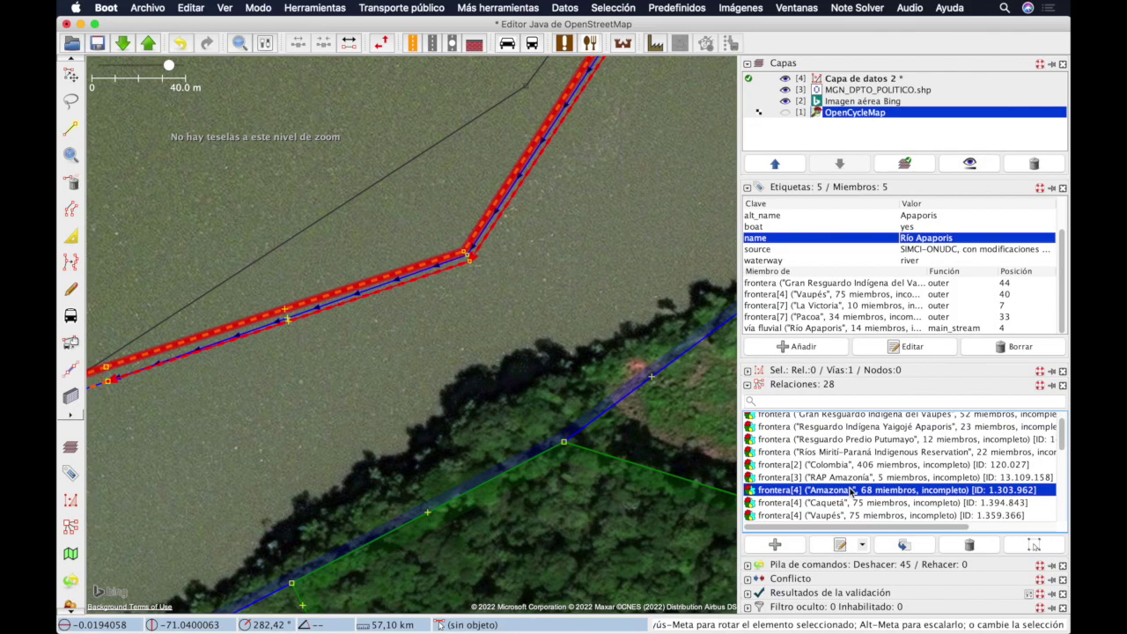
right_click(851, 490)
key("Escape")
left_click(840, 545)
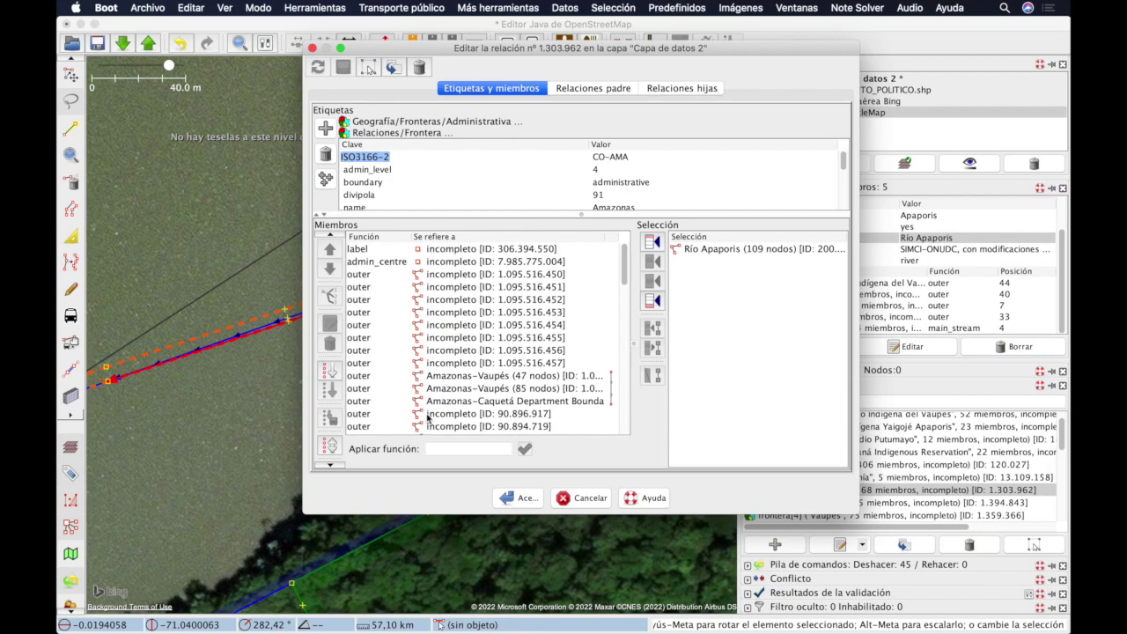
Step: Close the Amazonas editor and download the relation's incomplete members
scroll(432, 288, "down", 3)
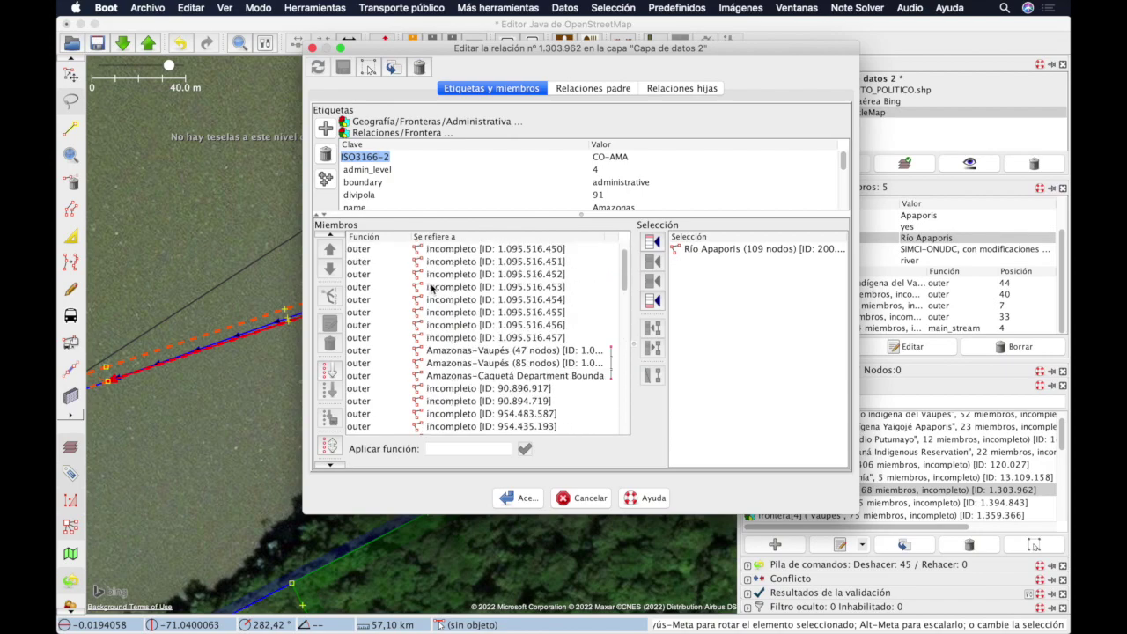
scroll(432, 288, "up", 3)
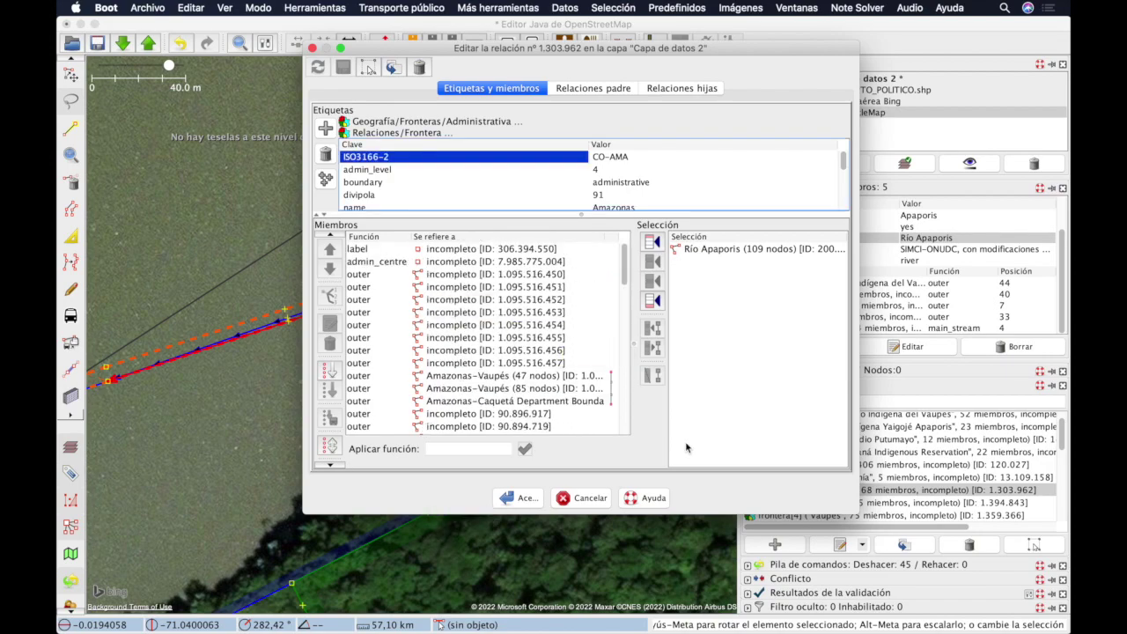
left_click(582, 499)
right_click(864, 490)
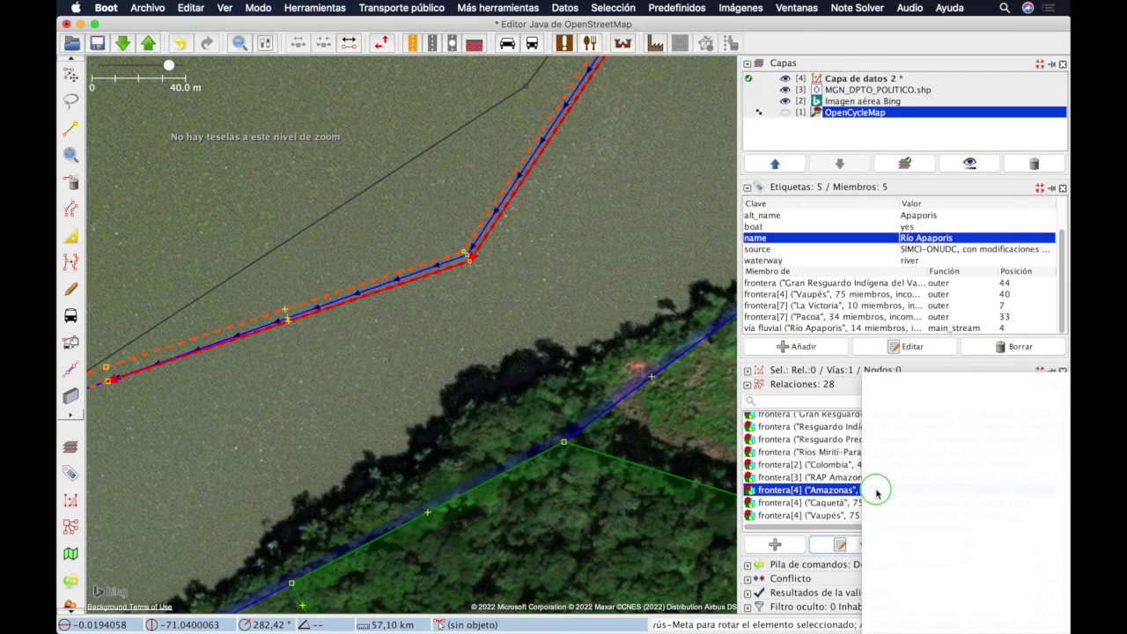
left_click(962, 519)
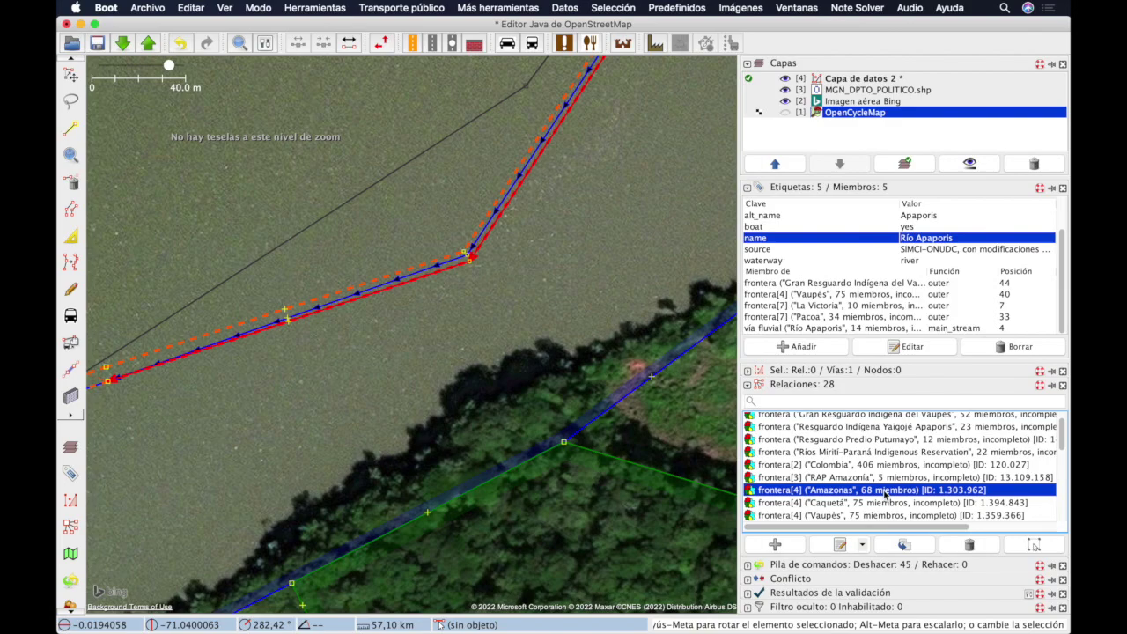
Step: Reopen the Amazonas relation, browse its now-named member ways, and cancel the editor
left_click(845, 545)
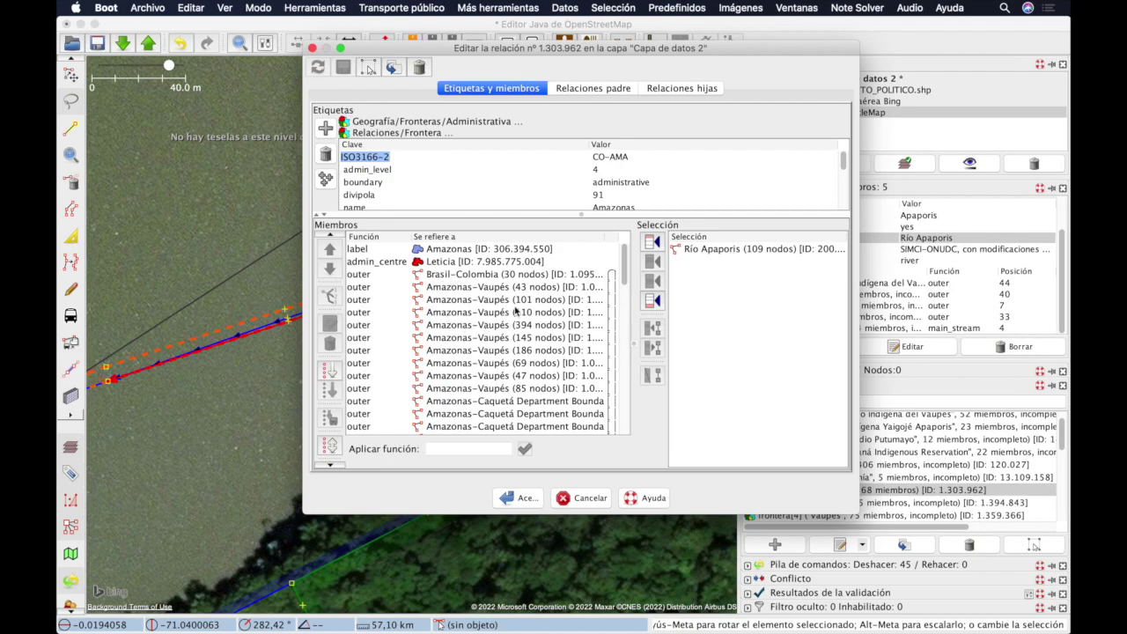
scroll(458, 298, "down", 10)
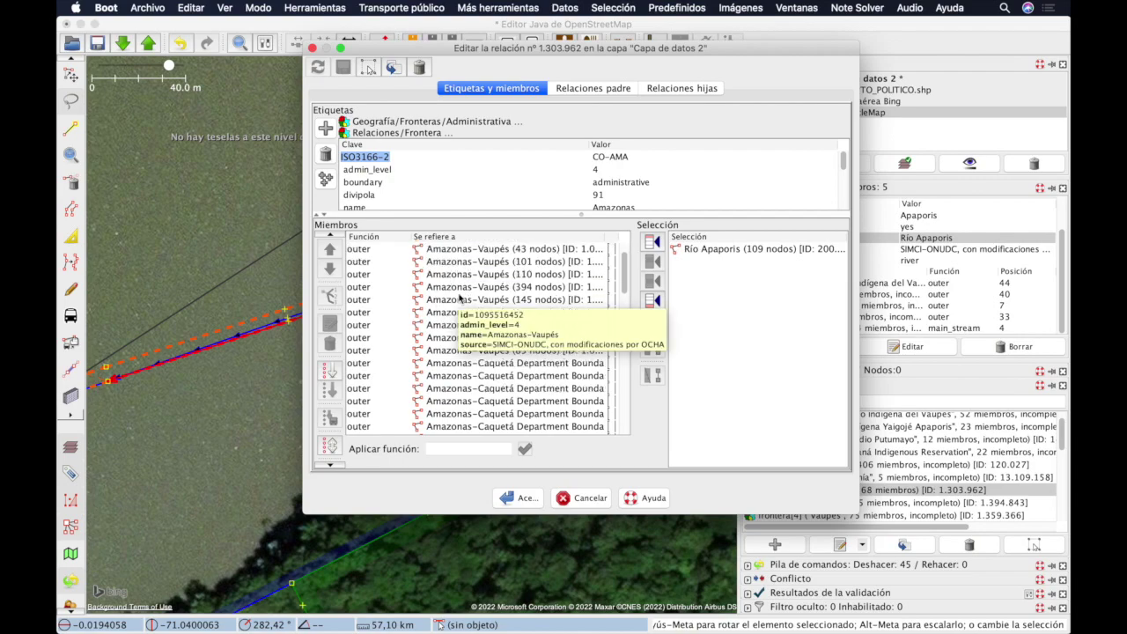
scroll(459, 298, "down", 2)
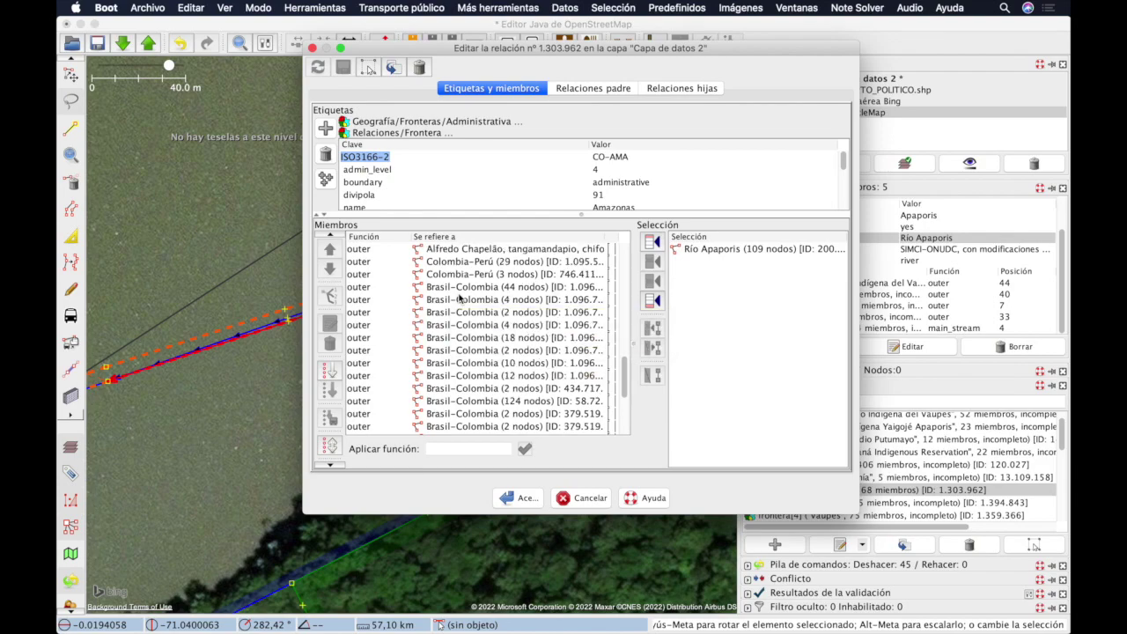
scroll(458, 297, "up", 15)
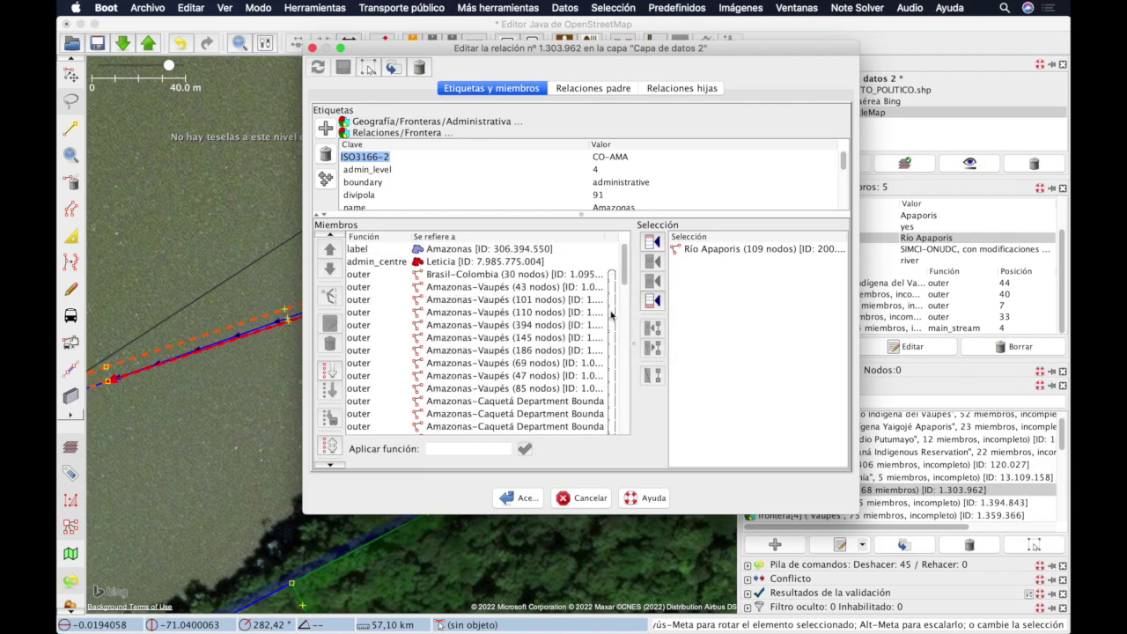
left_click(588, 498)
left_click(852, 516)
left_click(840, 544)
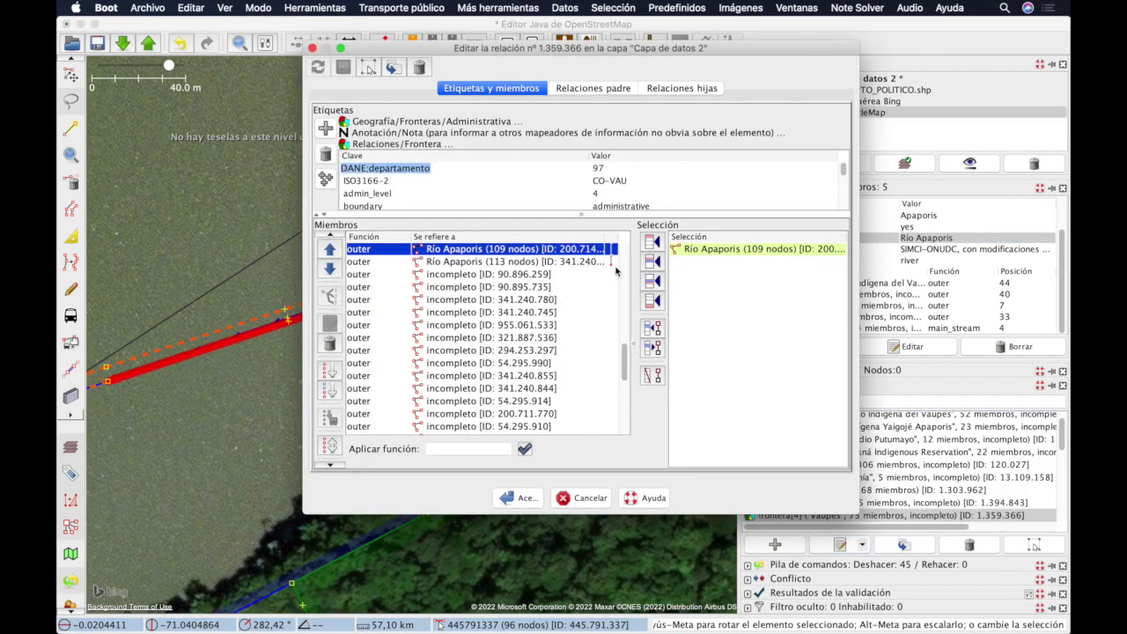
scroll(544, 311, "up", 1)
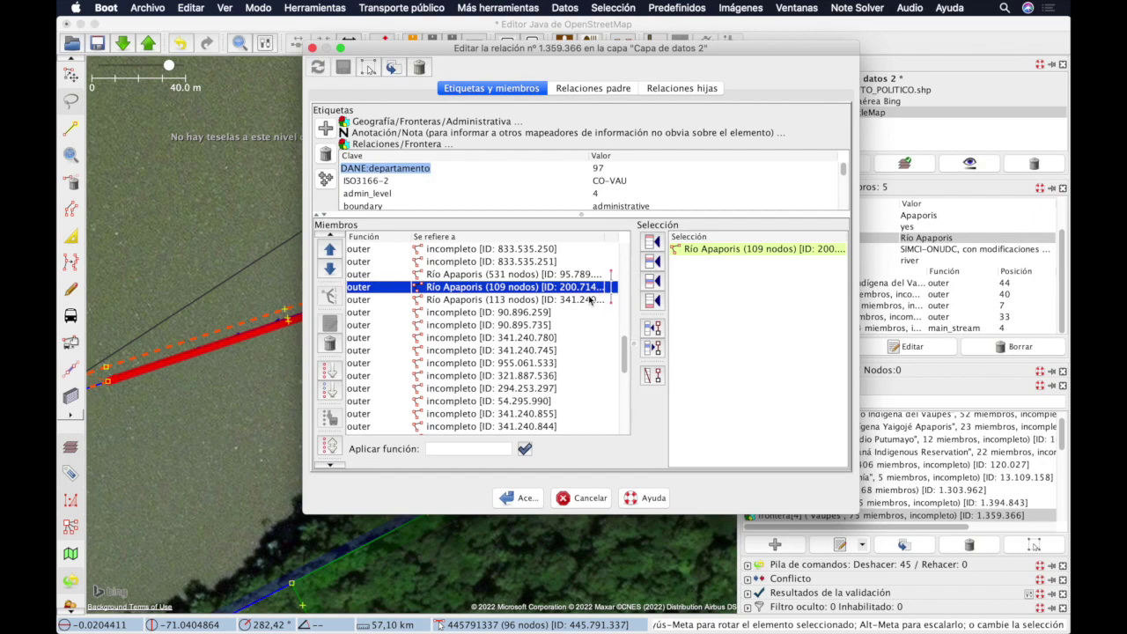
mouse_move(590, 300)
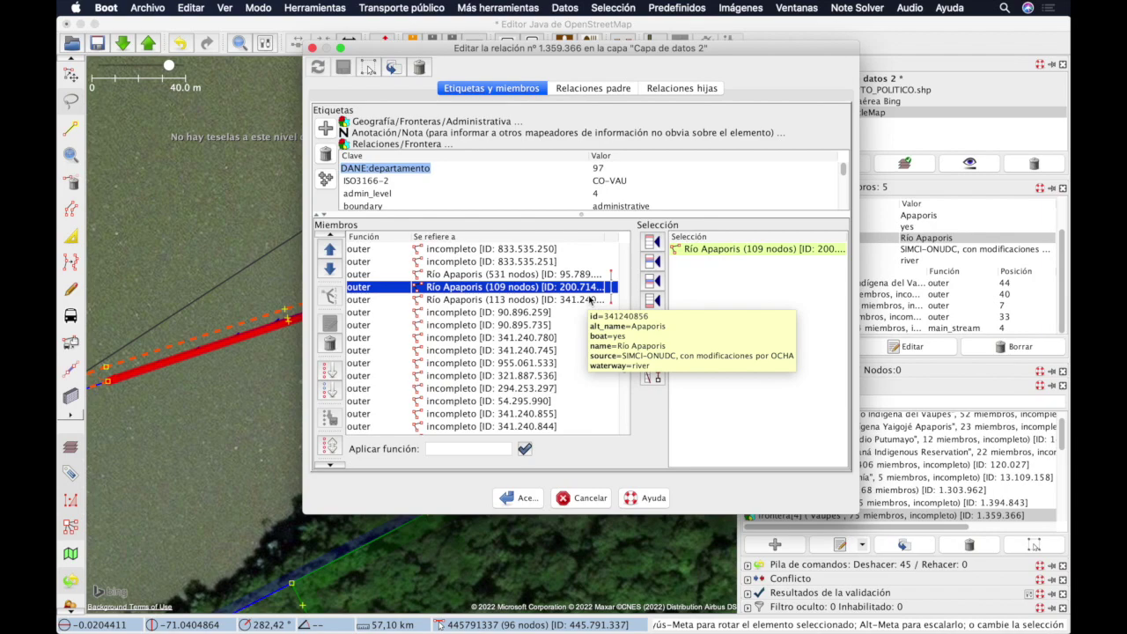
left_click(596, 495)
left_click(891, 489)
Step: Open the Amazonas relation and select its Amazonas label and Leticia admin_centre members
left_click(839, 544)
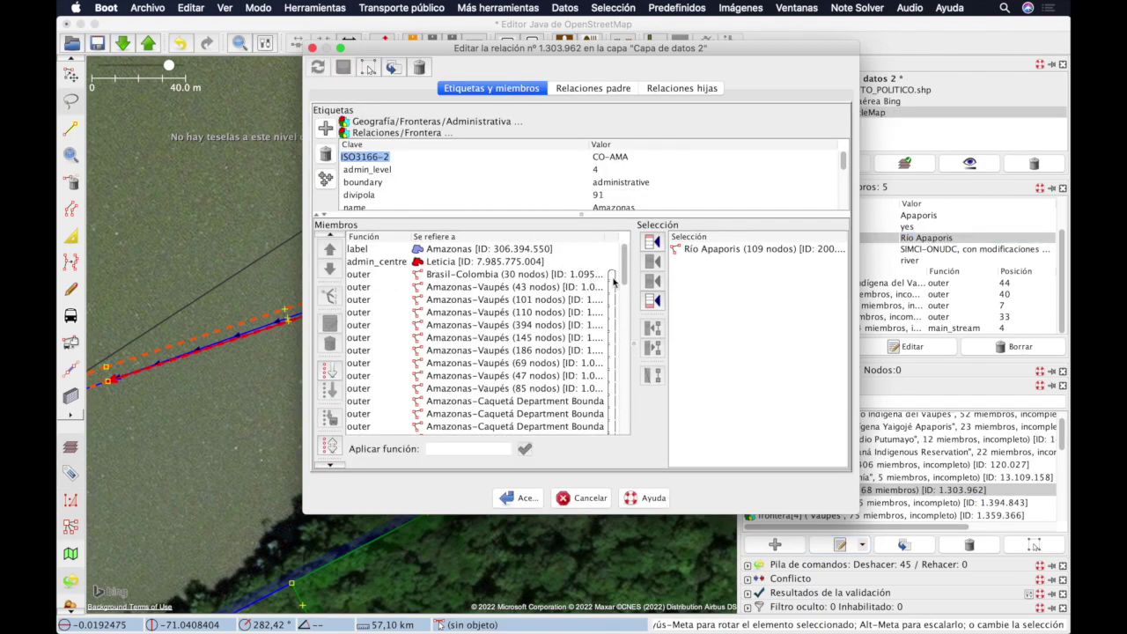
scroll(606, 385, "down", 15)
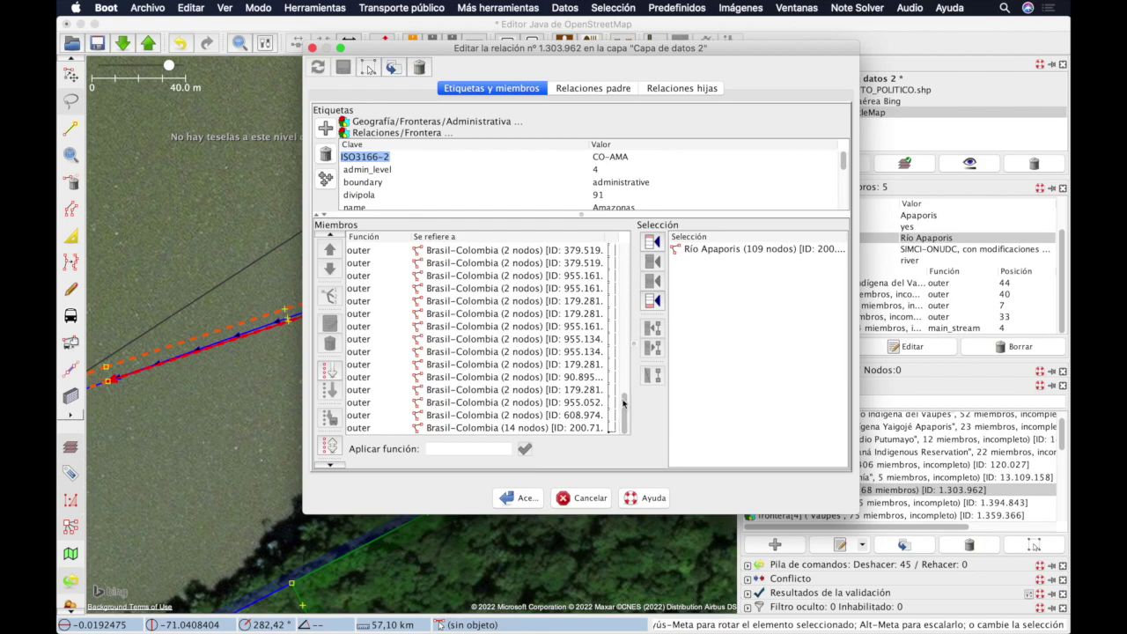
scroll(493, 352, "up", 3)
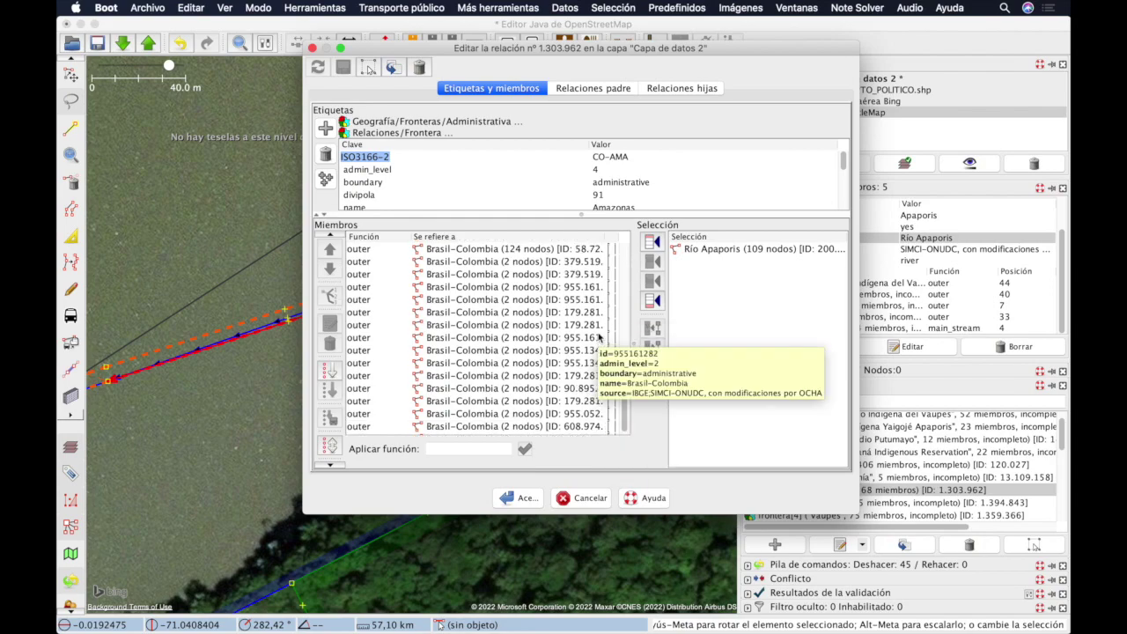
scroll(360, 393, "up", 15)
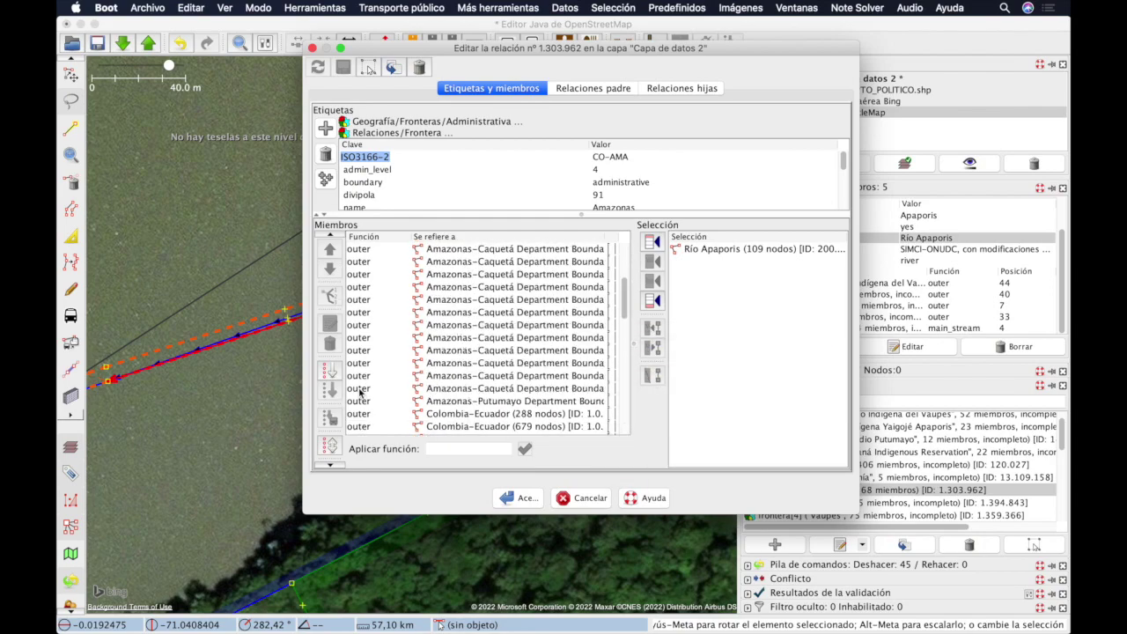
left_click(382, 251)
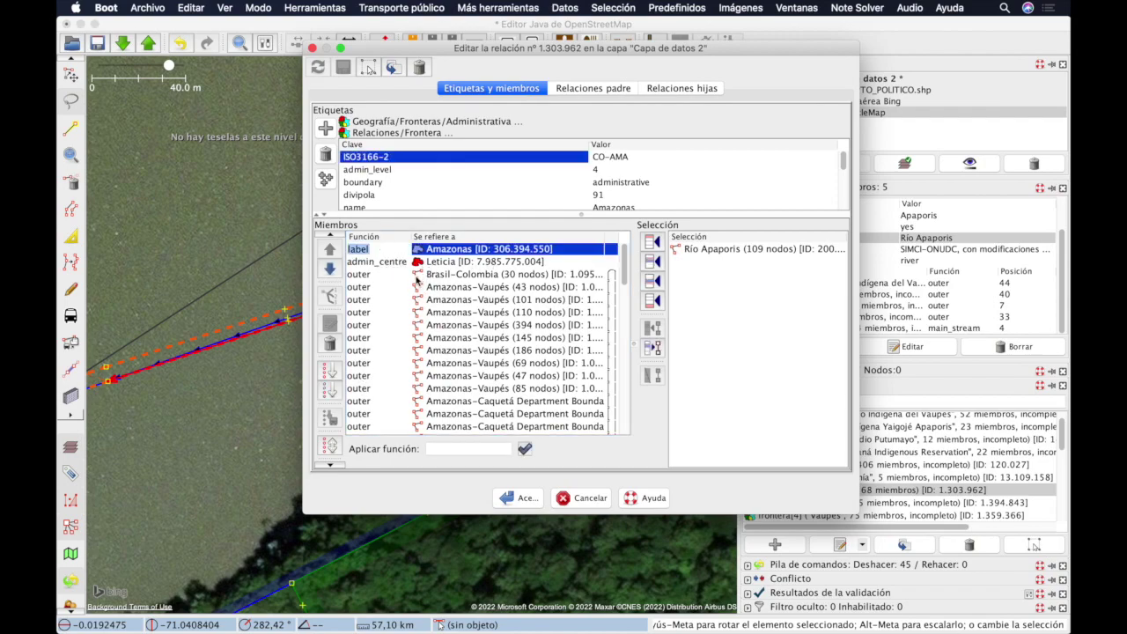
mouse_move(417, 280)
mouse_move(419, 254)
left_click(398, 261)
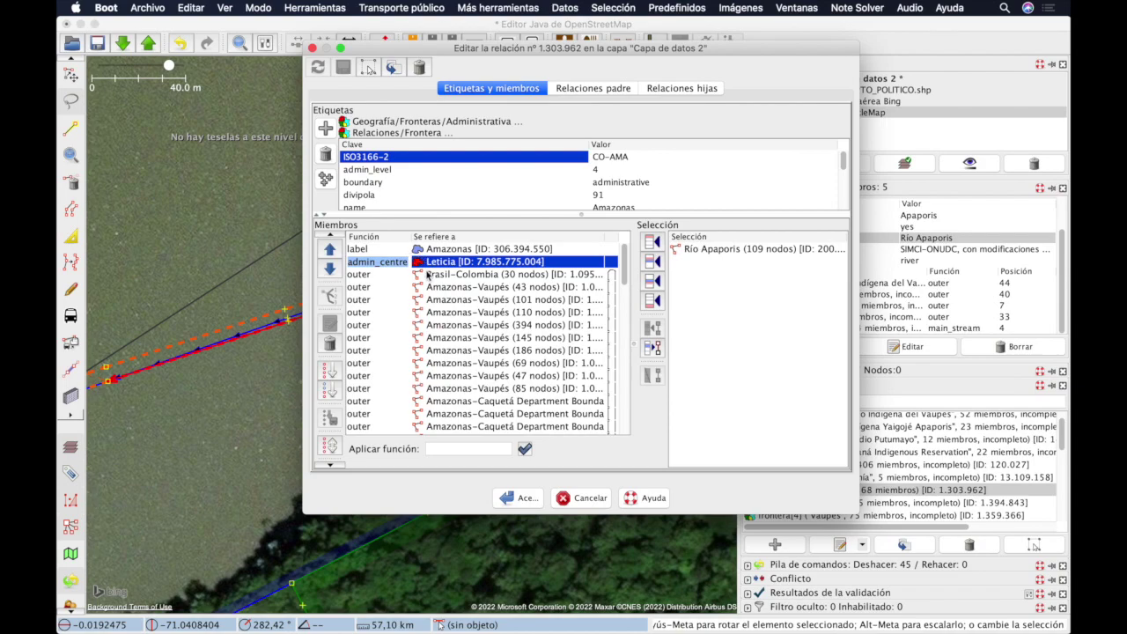
scroll(455, 299, "down", 10)
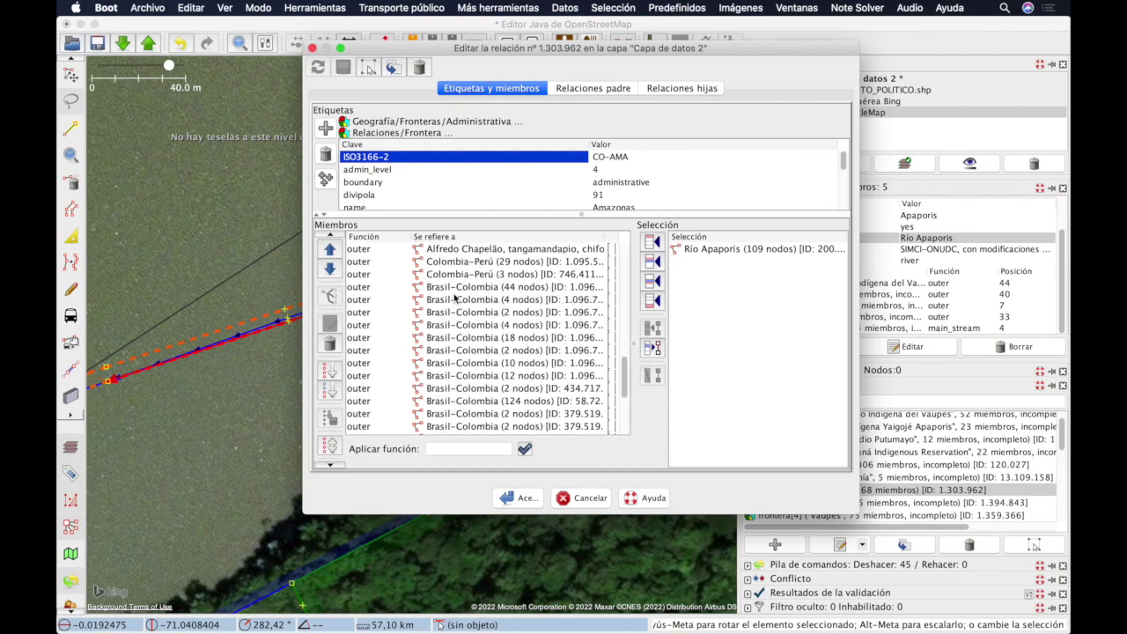
scroll(455, 300, "up", 10)
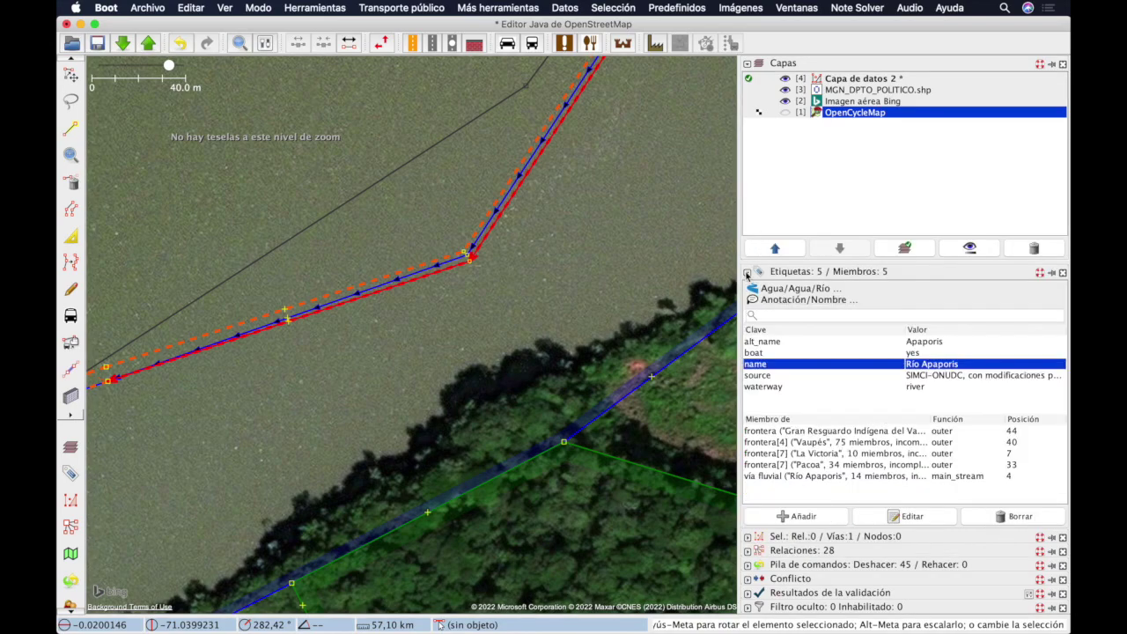
left_click(746, 274)
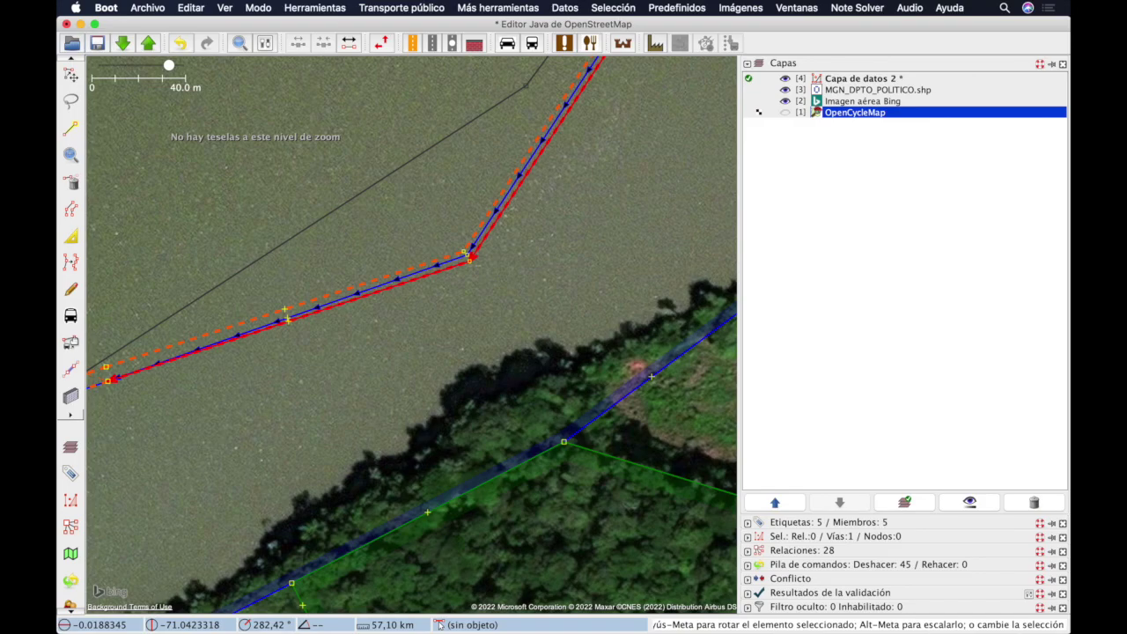
left_click(122, 44)
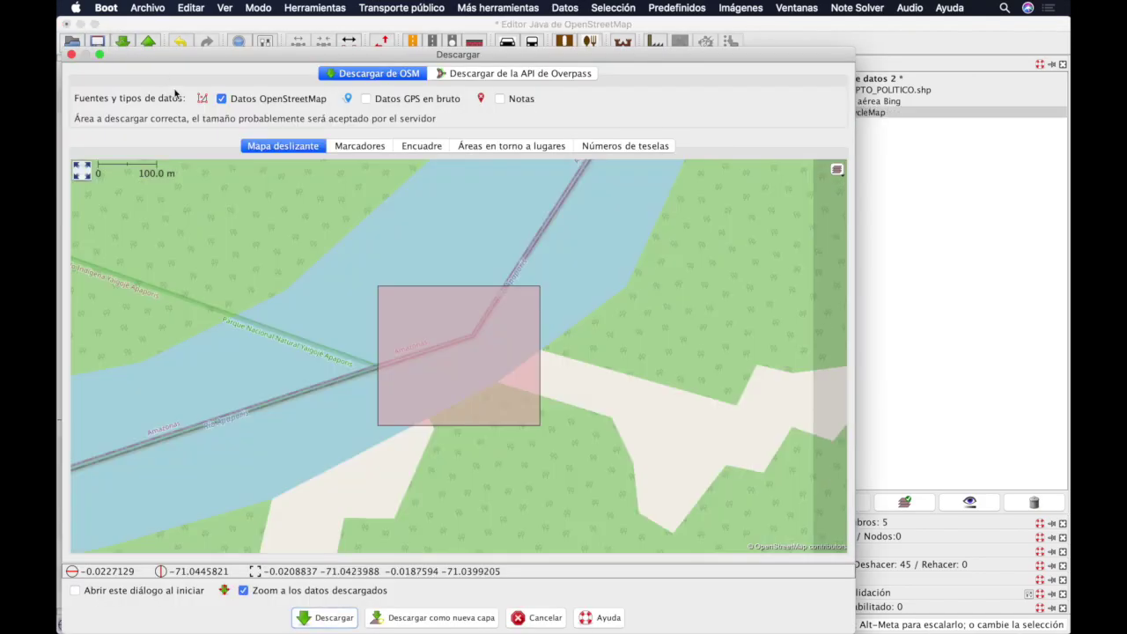
left_click(538, 618)
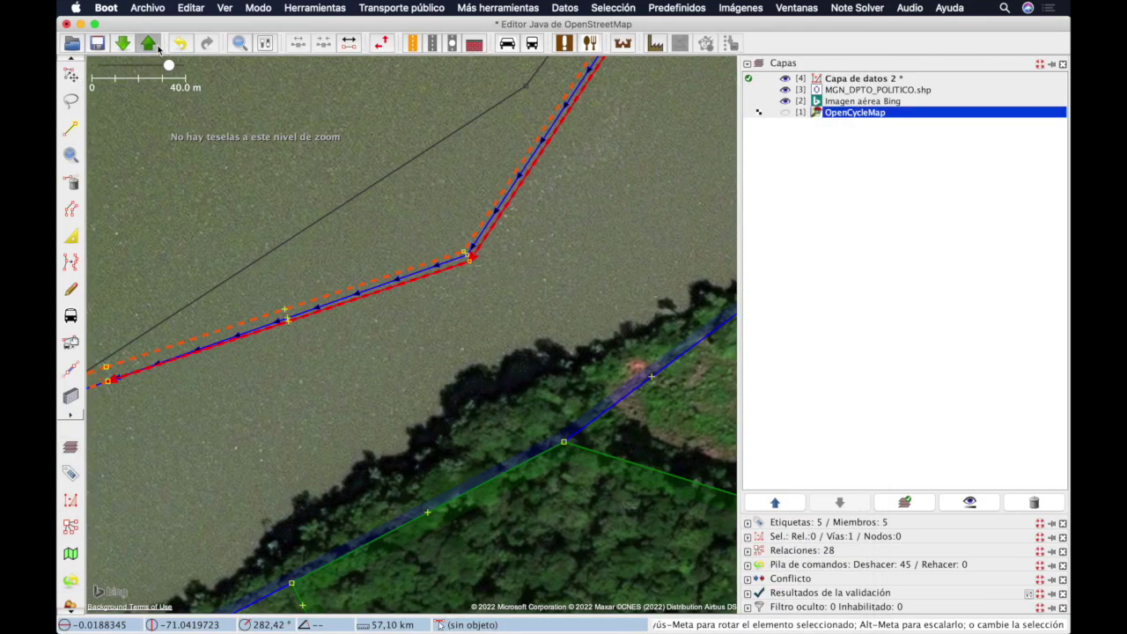
left_click(148, 43)
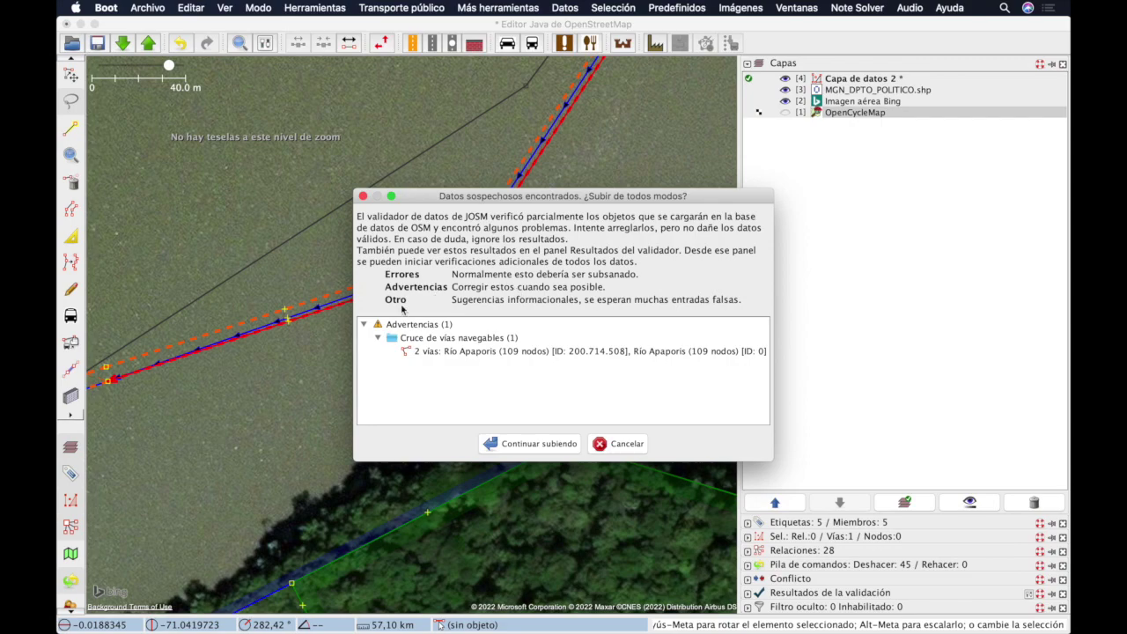
Step: Select the Río Apaporis crossing warning, cancel the upload, and expand the validation warnings
left_click(467, 355)
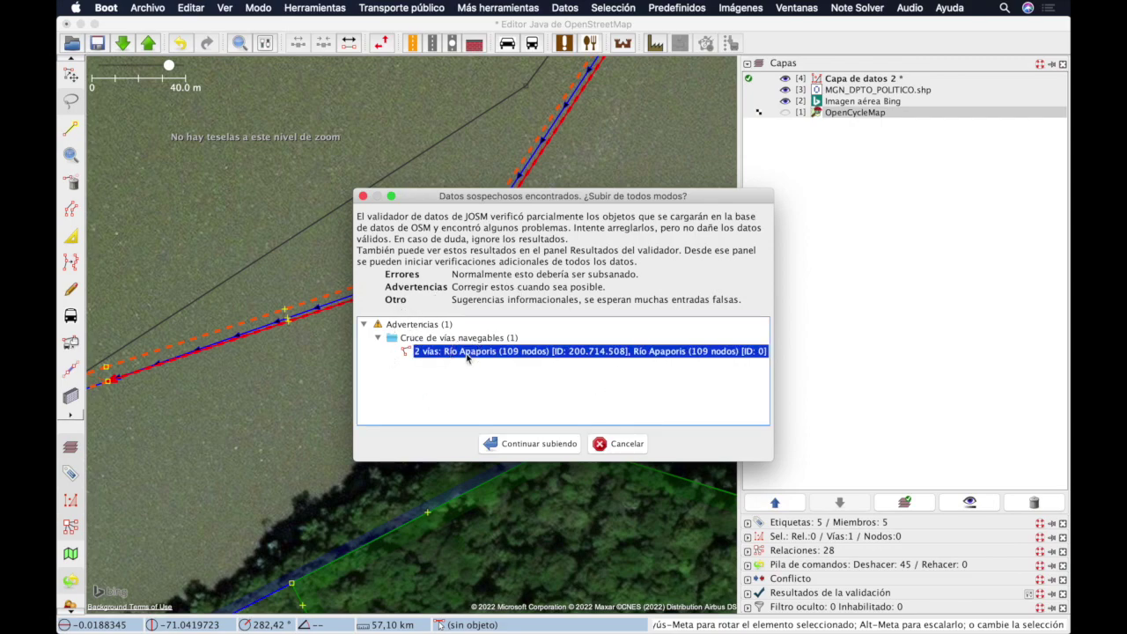
left_click(607, 445)
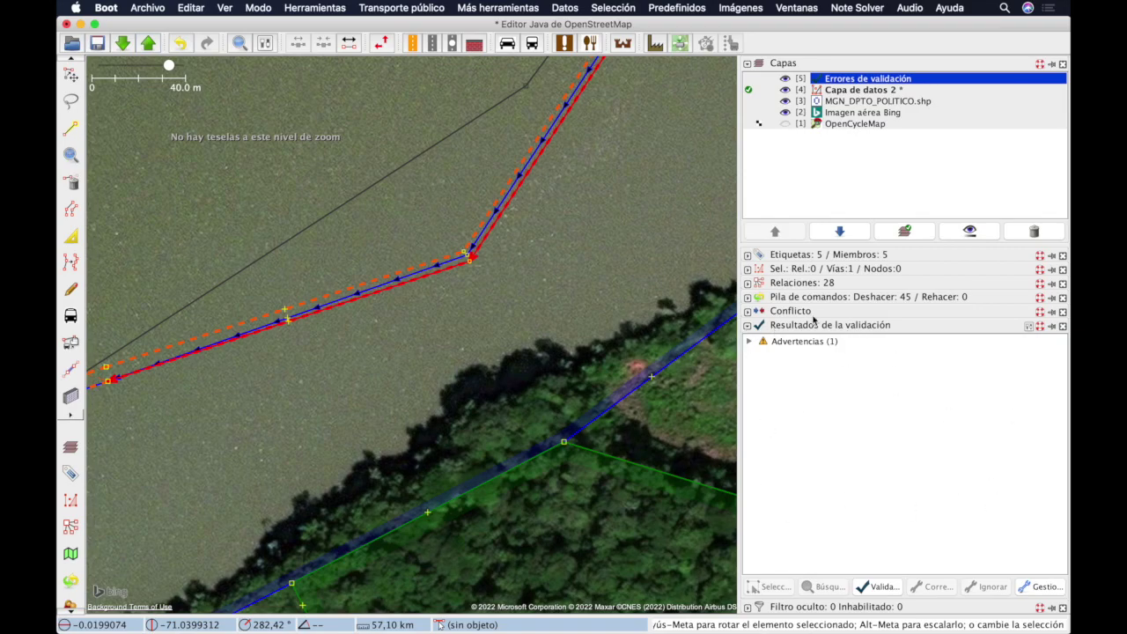
left_click(748, 342)
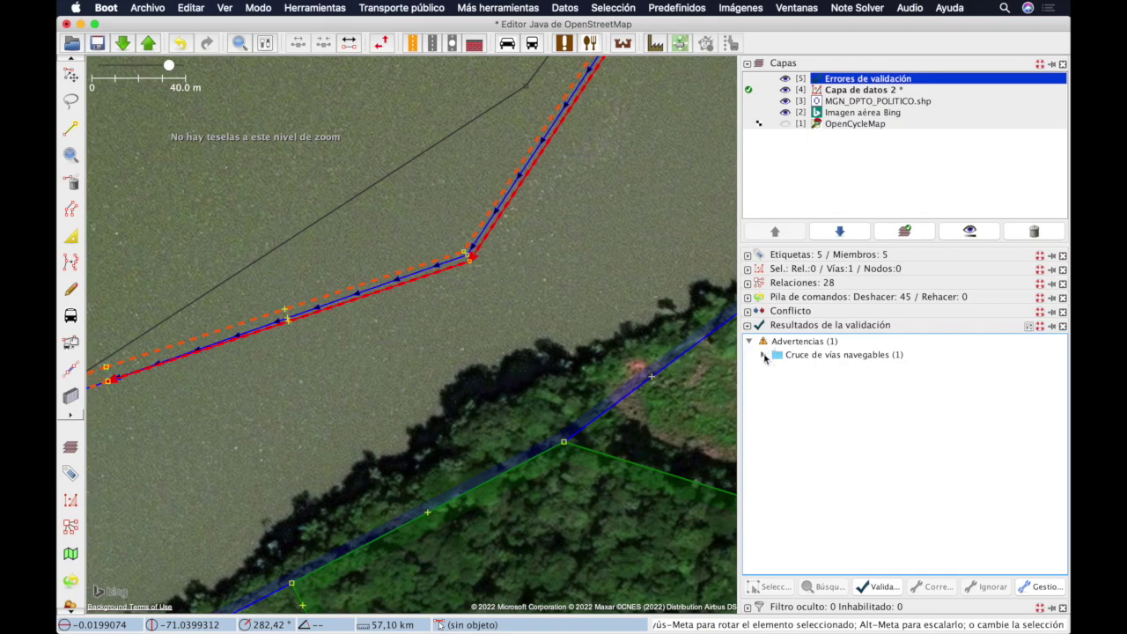
Step: Select the two Río Apaporis crossing ways and zoom to the problem
left_click(764, 355)
left_click(863, 368)
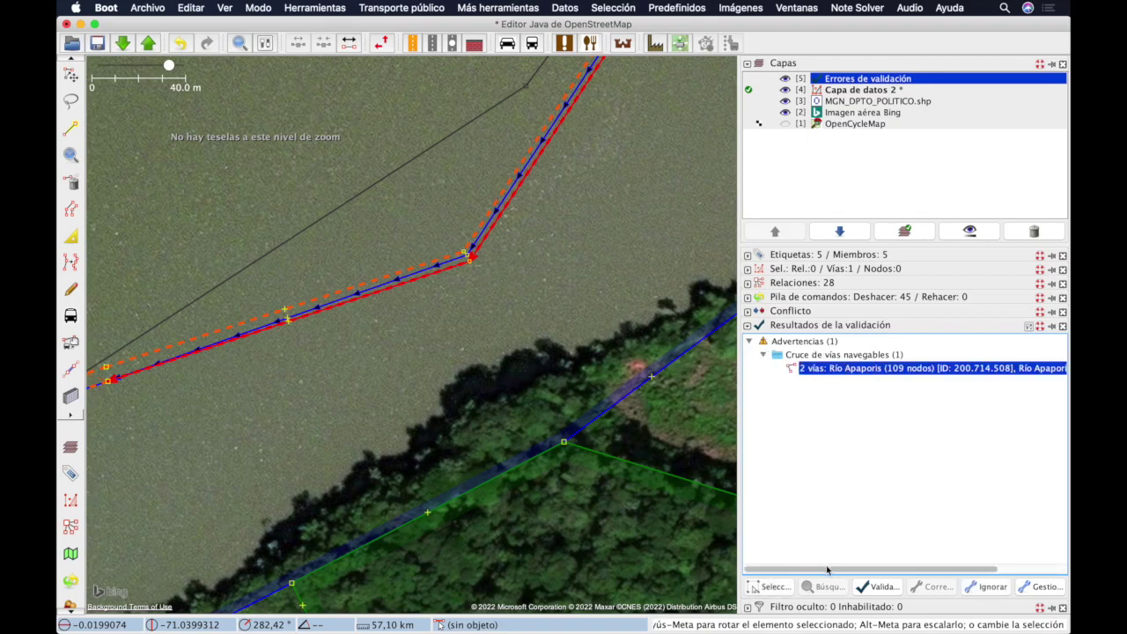
left_click(774, 588)
right_click(872, 373)
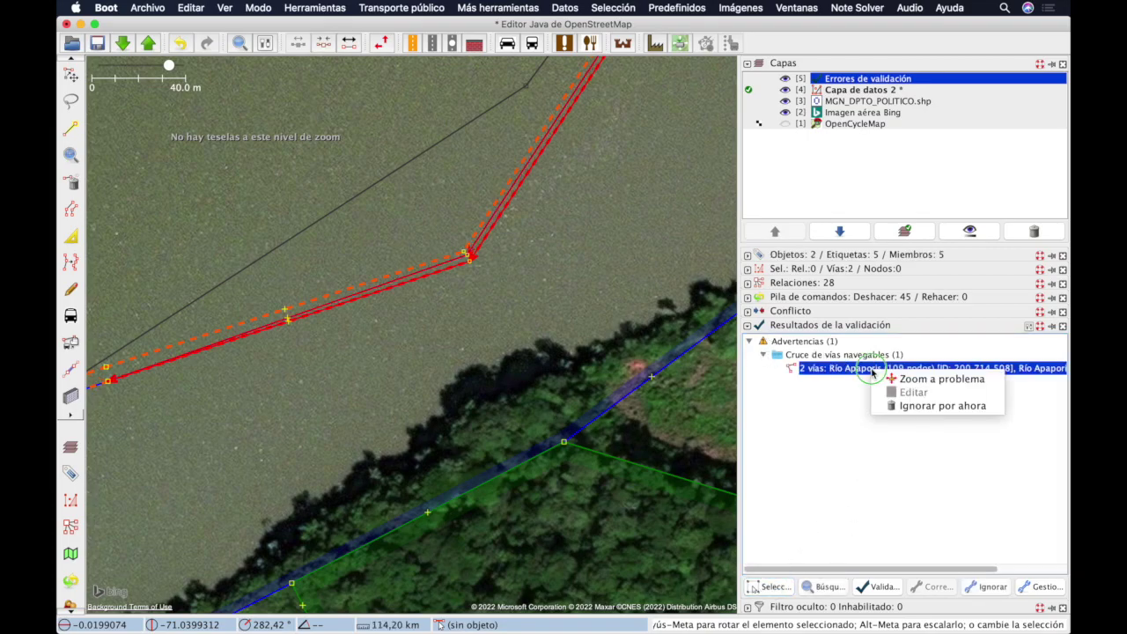
left_click(890, 378)
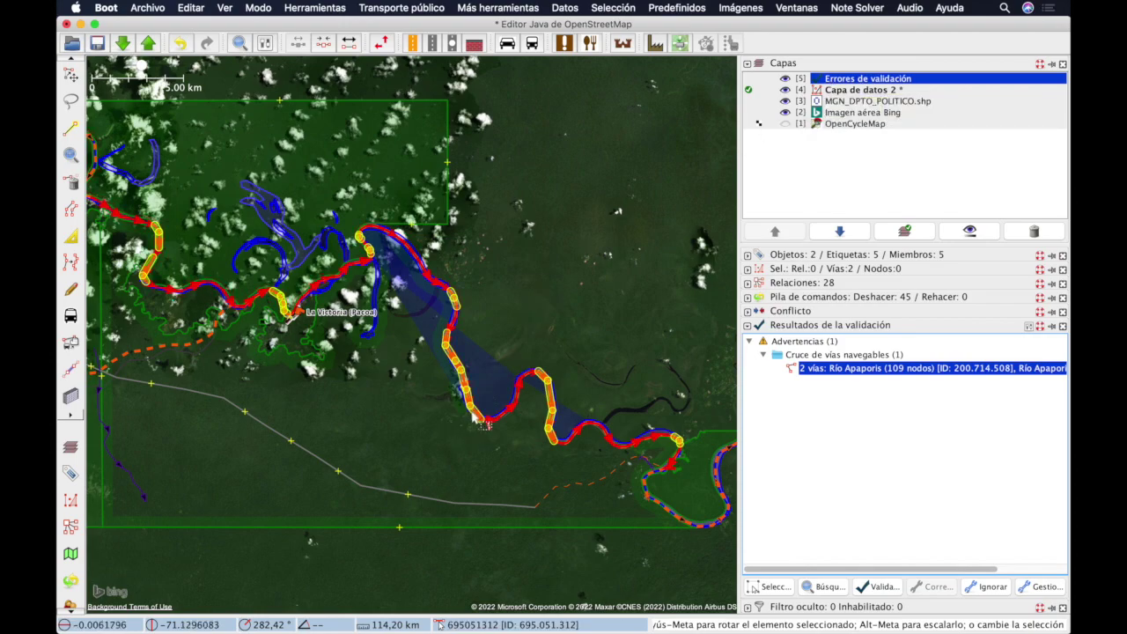
Step: Drag the flagged way's end node off the crossing, cancelling a first move affecting many elements
scroll(486, 422, "up", 10)
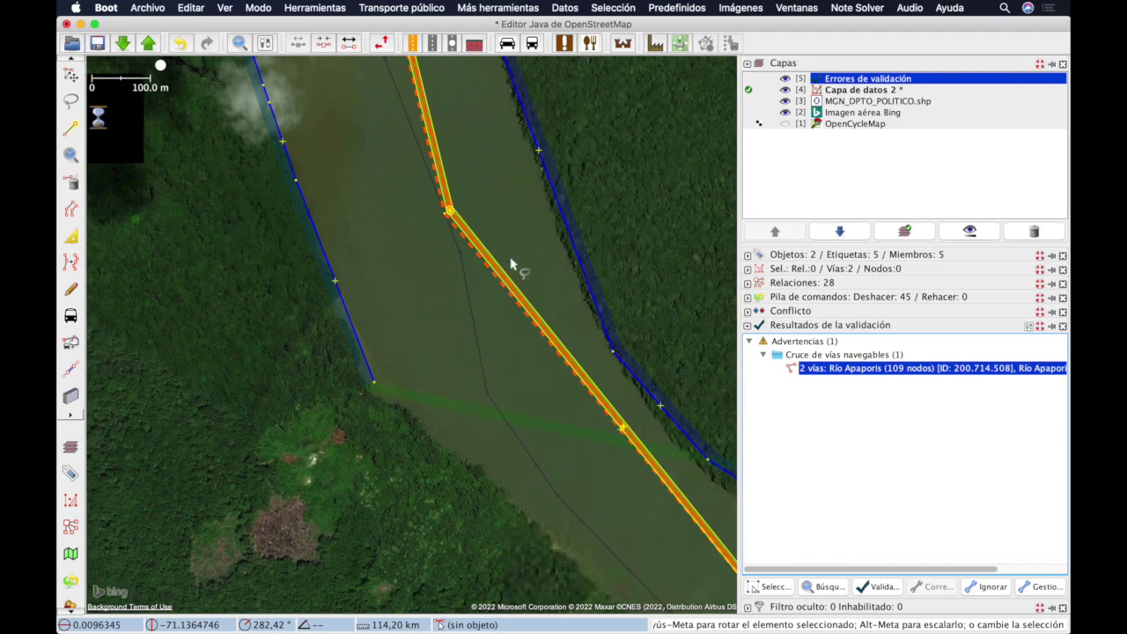
scroll(548, 226, "down", 5)
scroll(549, 226, "right", 3)
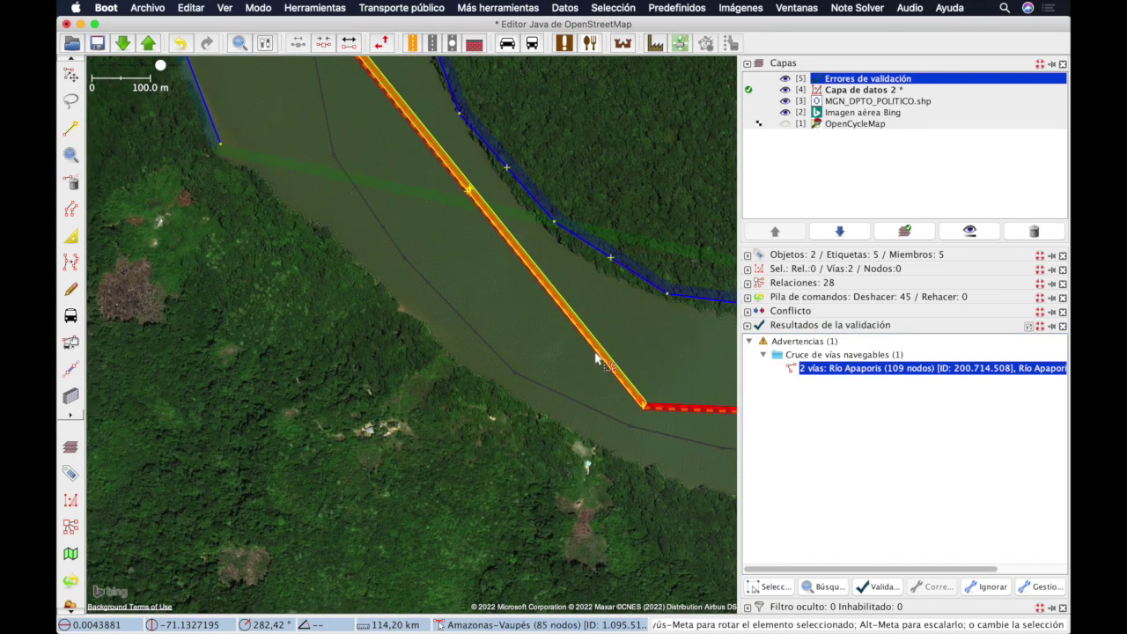
scroll(600, 364, "up", 10)
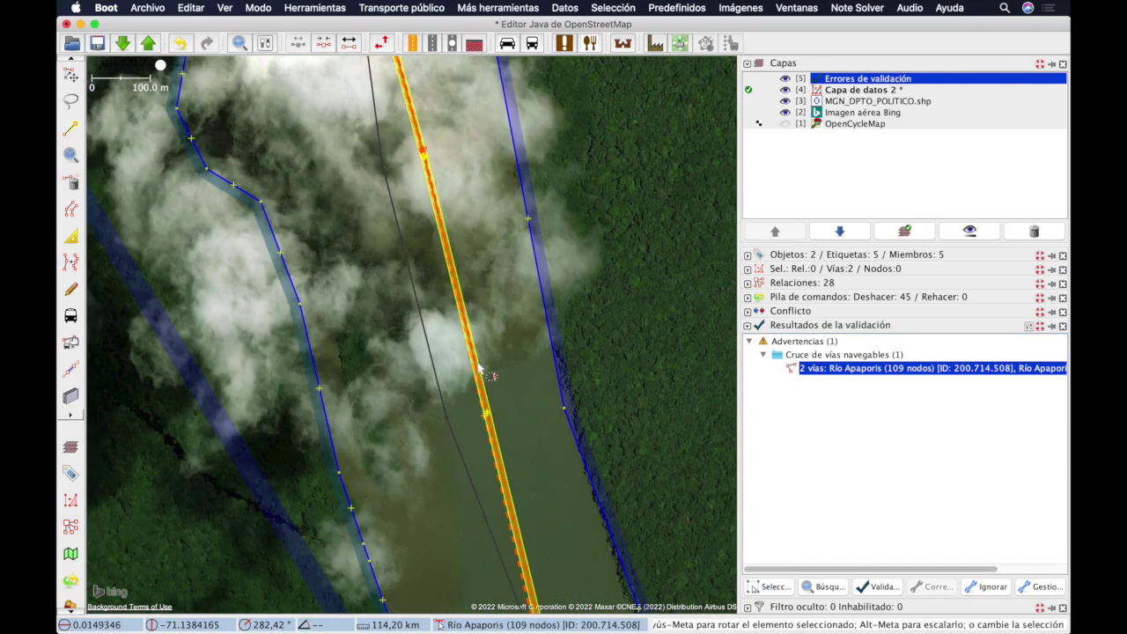
scroll(475, 387, "up", 3)
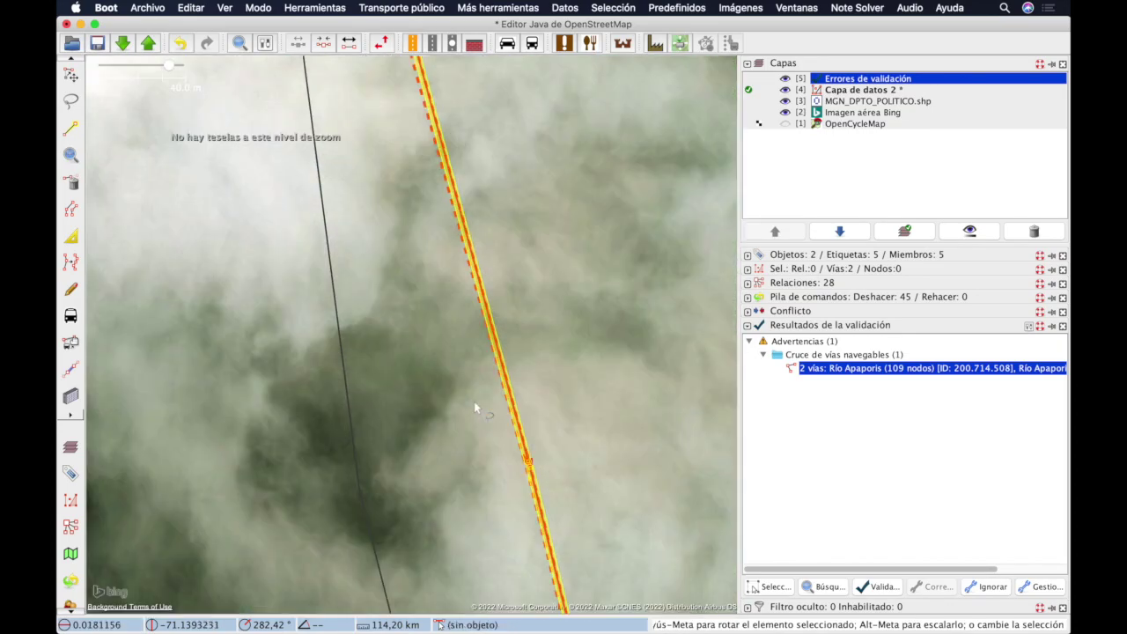
scroll(473, 405, "down", 6)
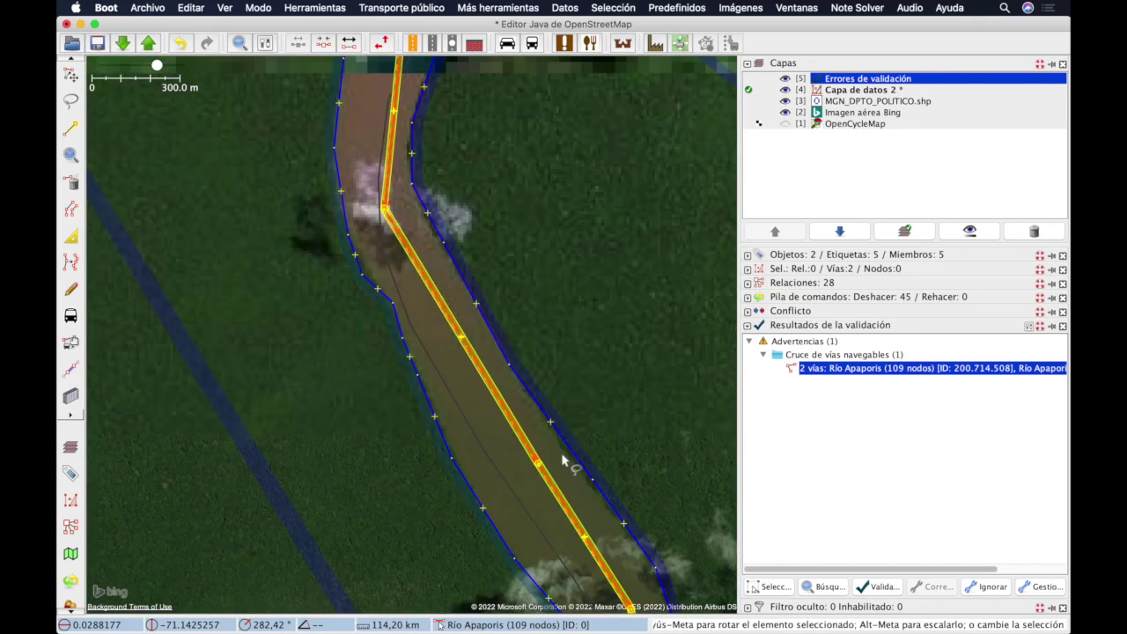
scroll(408, 225, "up", 5)
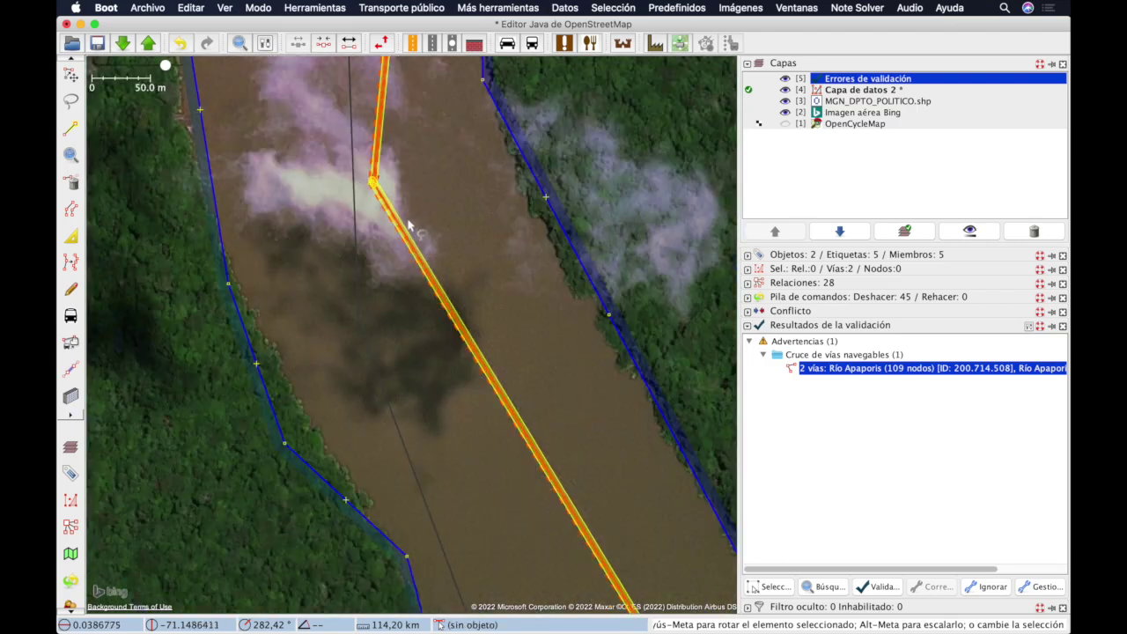
scroll(408, 225, "up", 8)
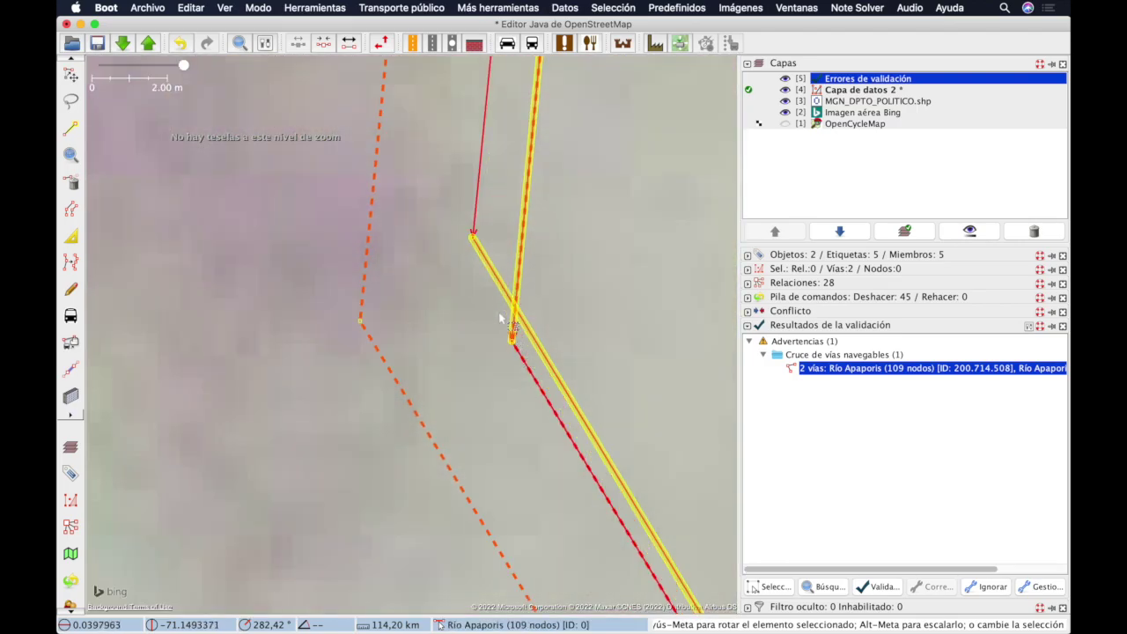
scroll(519, 313, "down", 6)
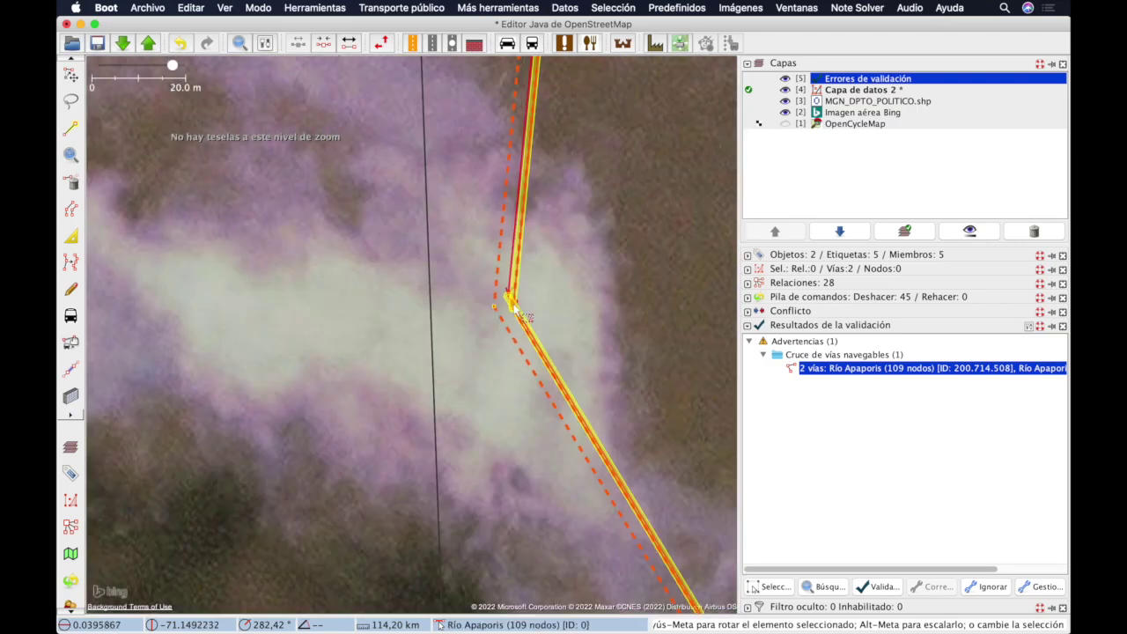
scroll(519, 314, "down", 5)
scroll(376, 294, "up", 10)
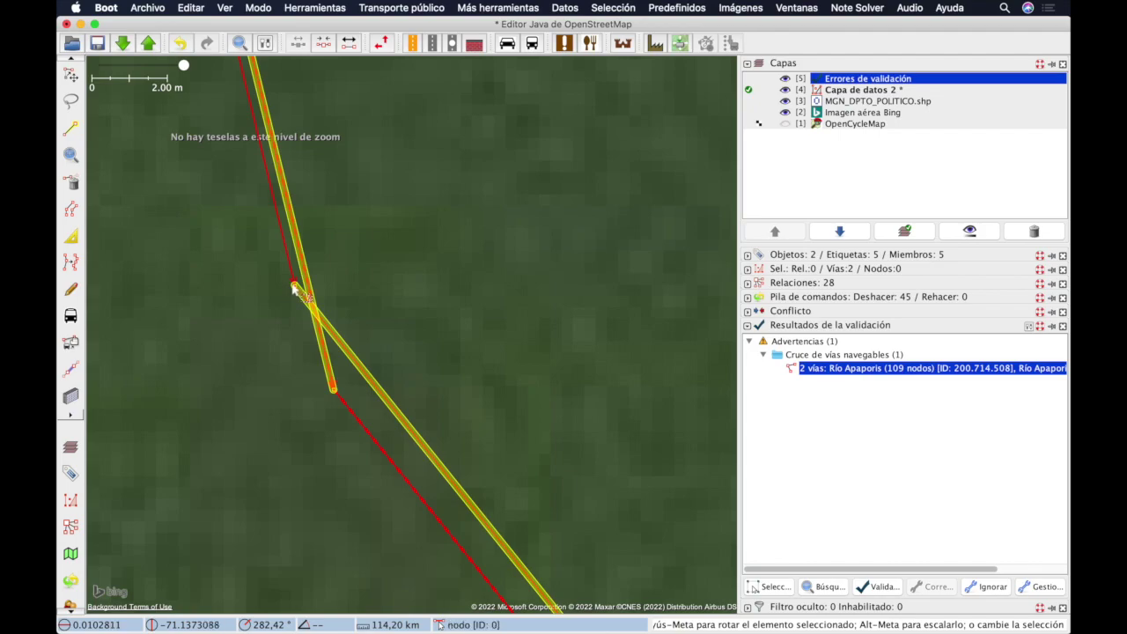
left_click_drag(293, 288, 266, 411)
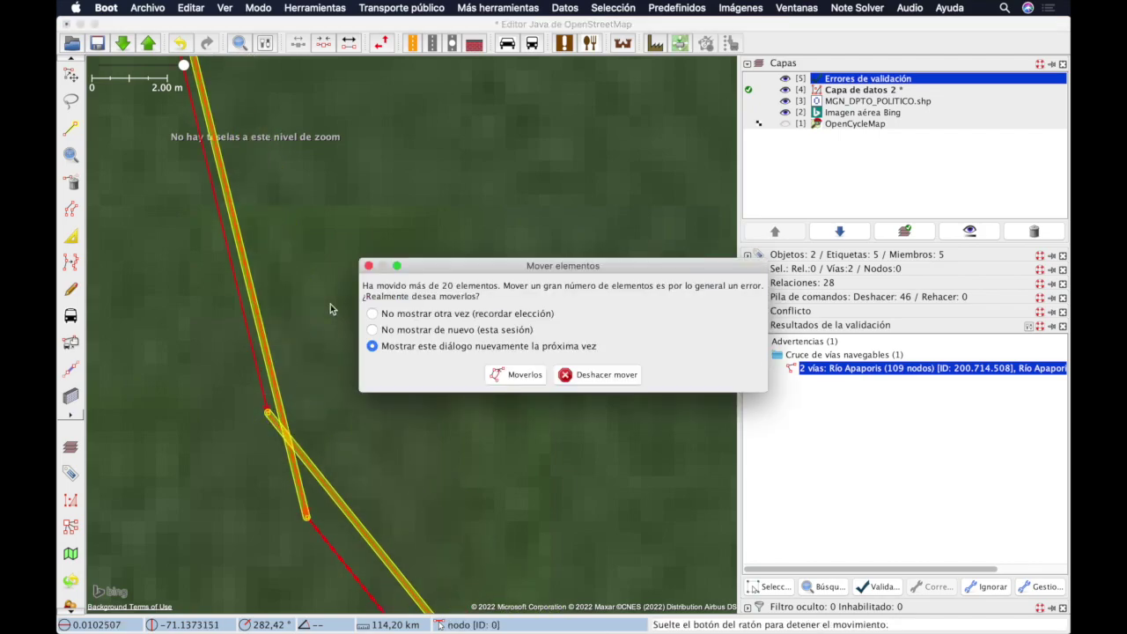
left_click(599, 374)
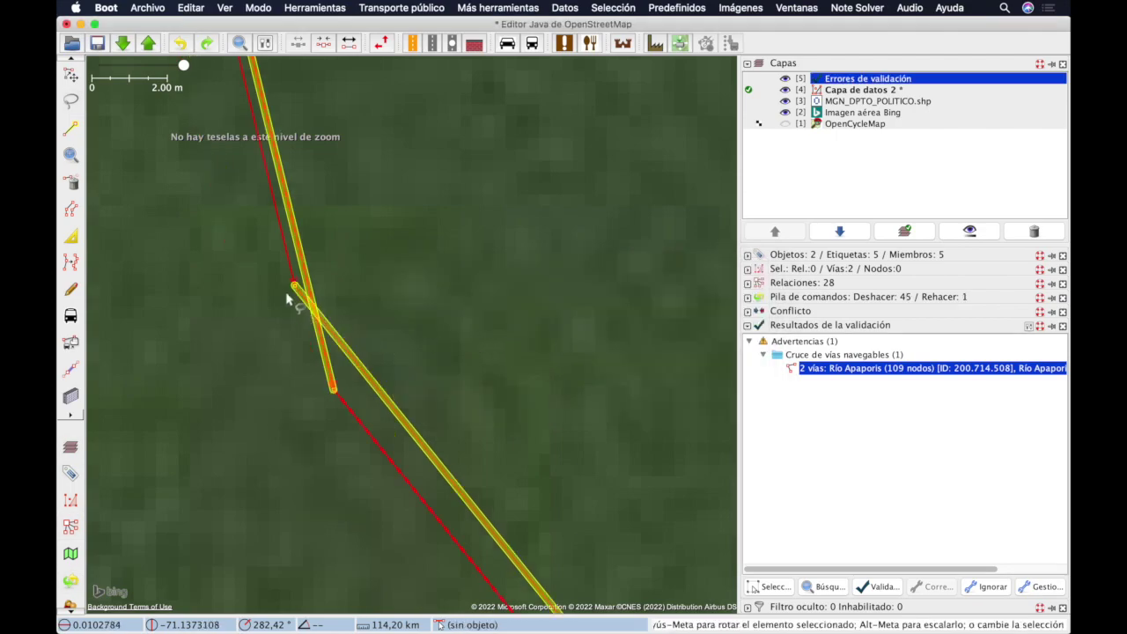
left_click_drag(295, 290, 257, 364)
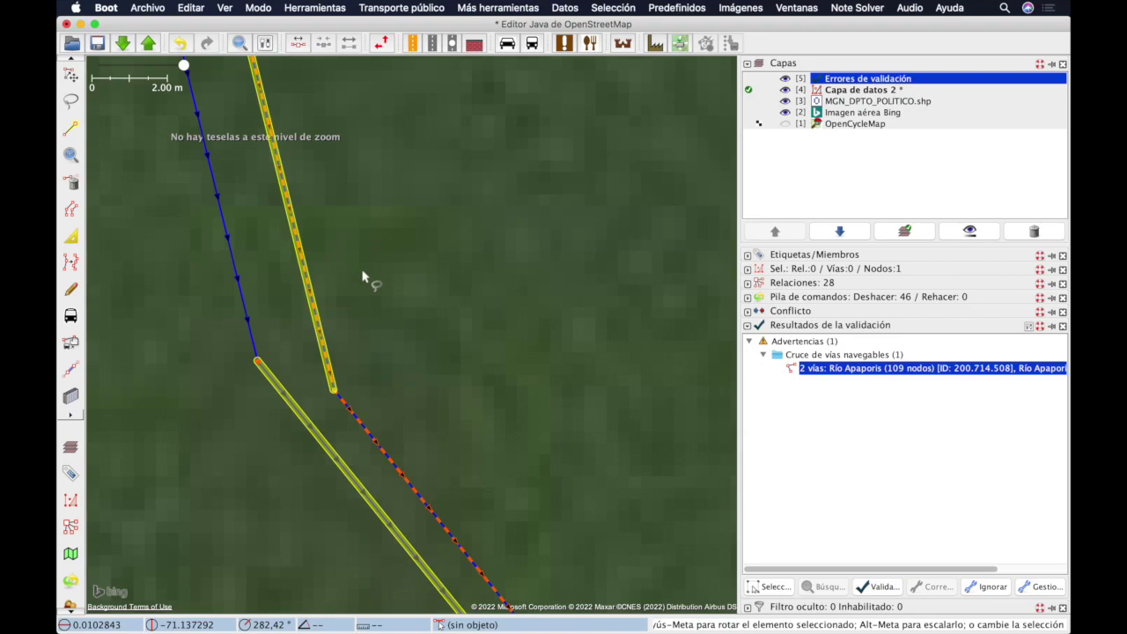
Step: Look over the far-stretched river end node, then undo that move with Cmd+Z
scroll(362, 276, "down", 10)
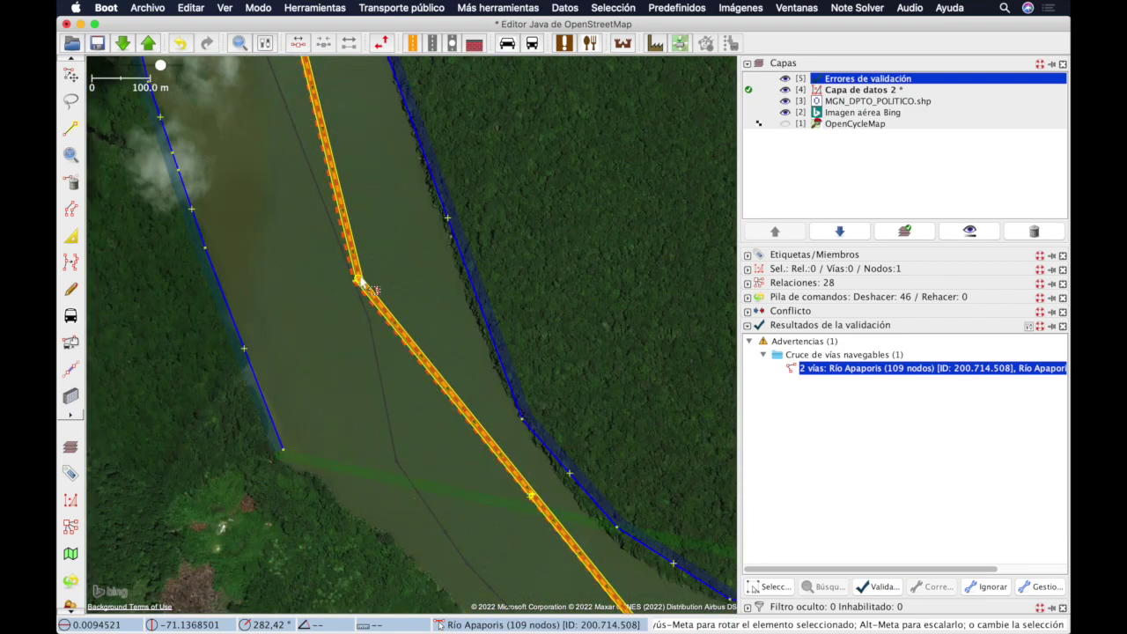
scroll(362, 276, "up", 5)
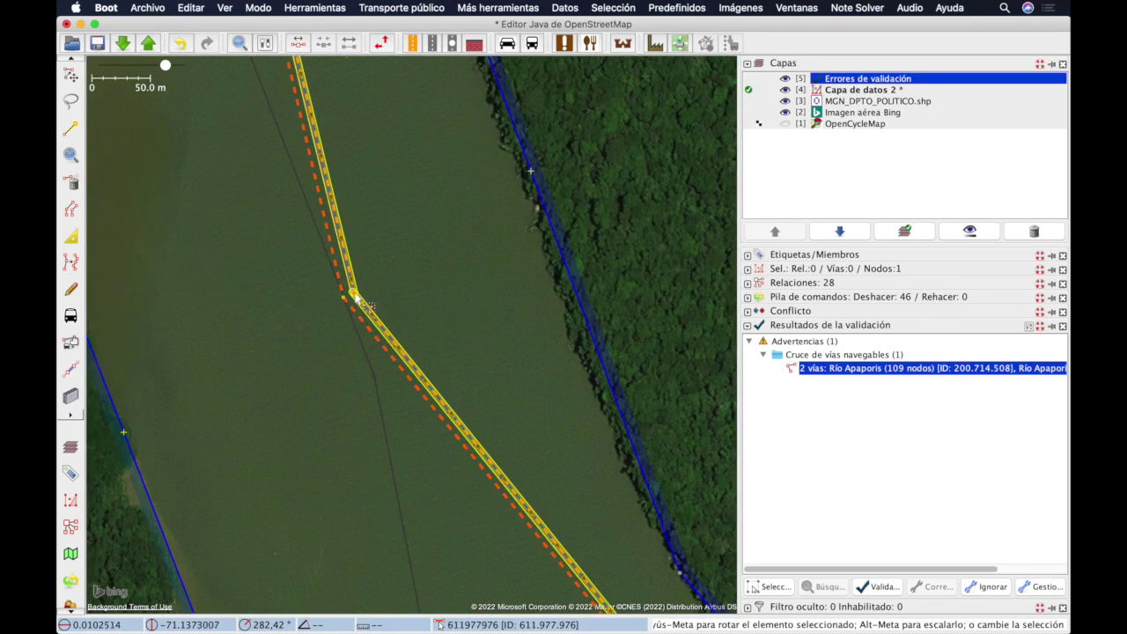
scroll(354, 297, "down", 13)
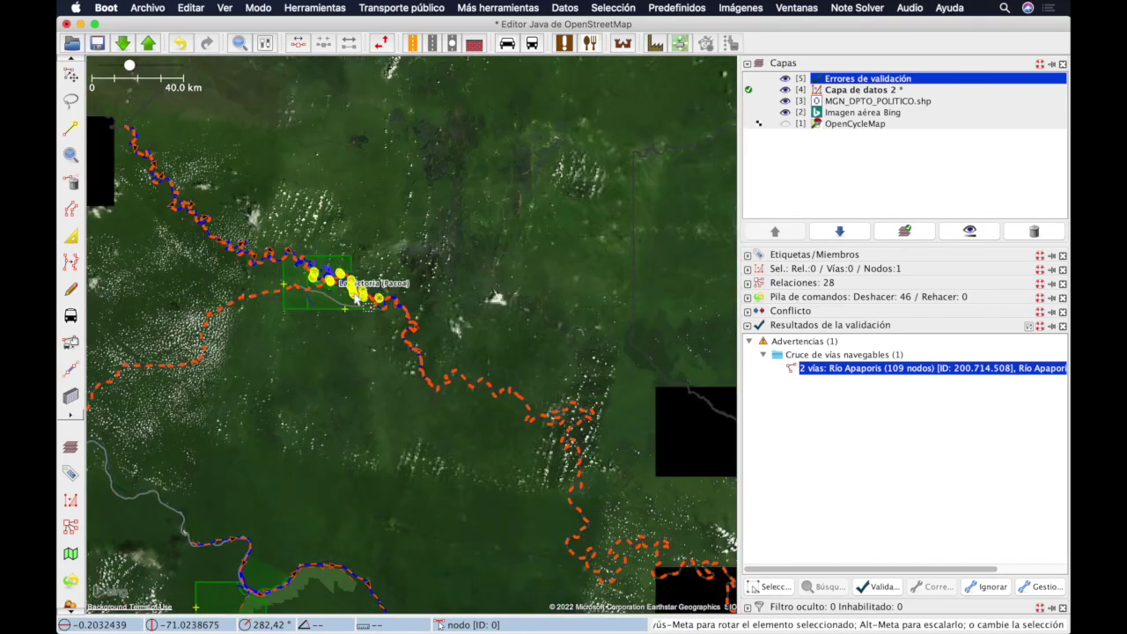
left_click_drag(356, 299, 447, 180)
scroll(443, 198, "up", 8)
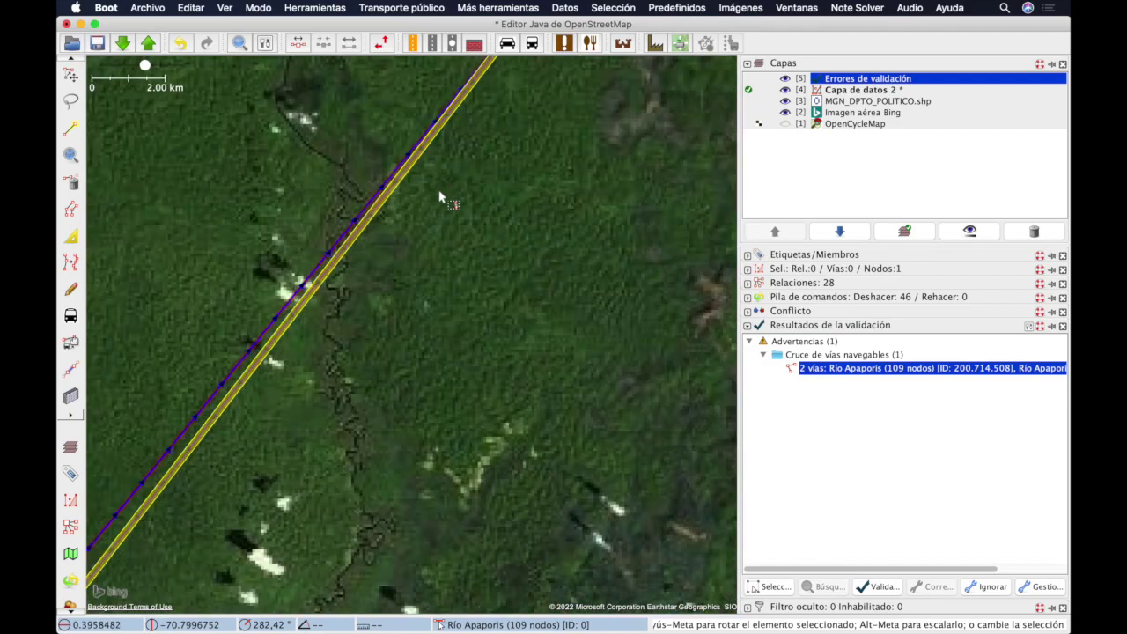
scroll(443, 199, "down", 8)
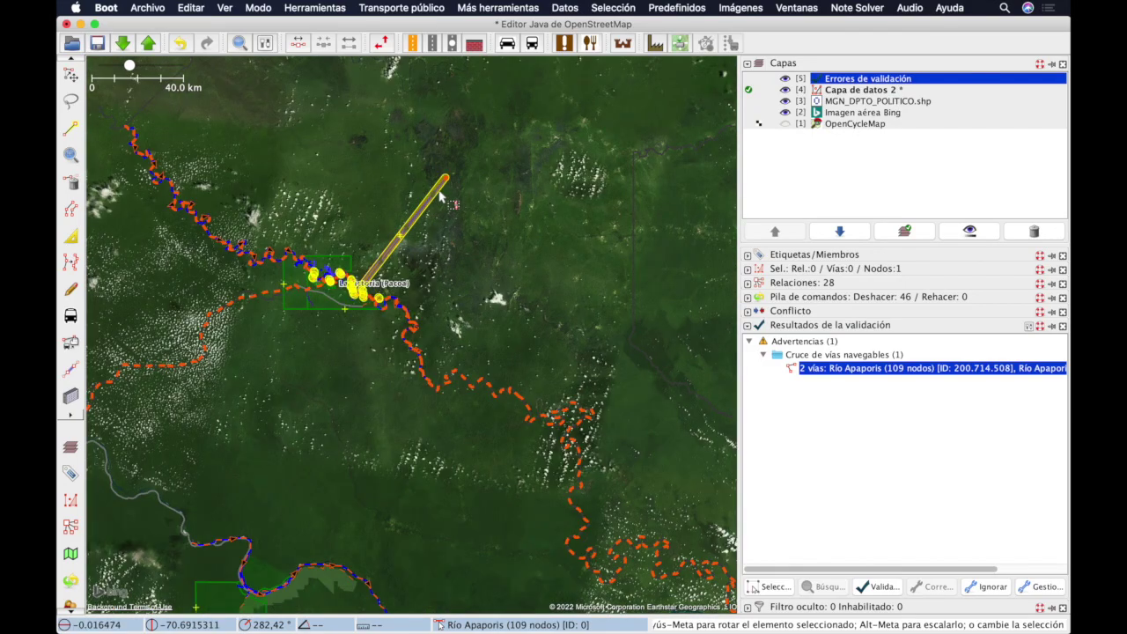
scroll(443, 199, "down", 2)
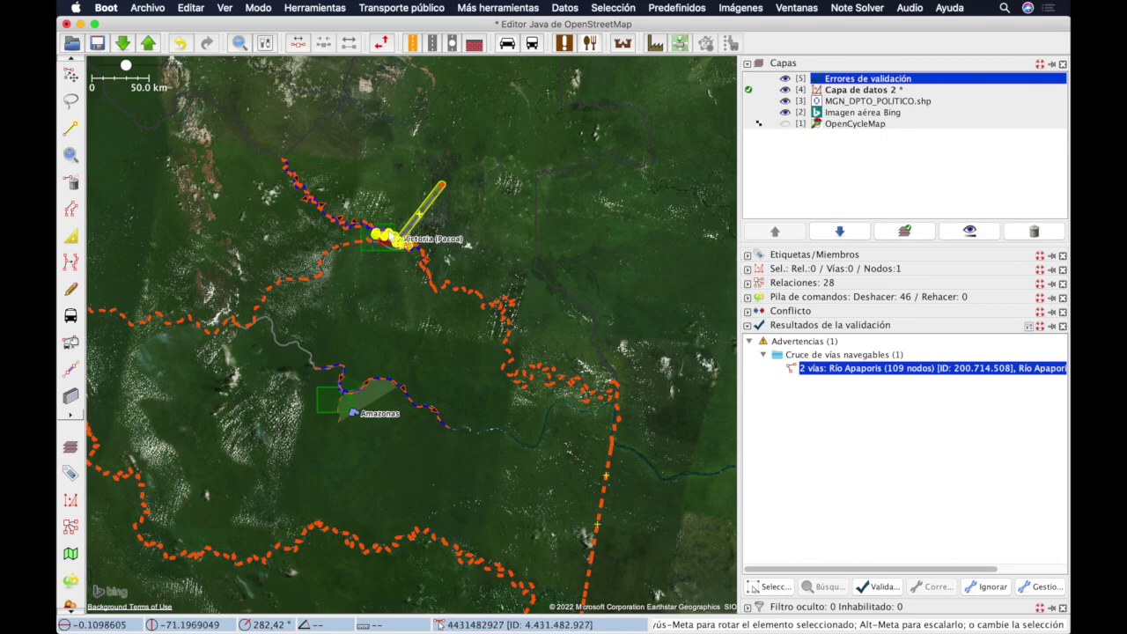
scroll(394, 236, "up", 3)
scroll(381, 253, "up", 2)
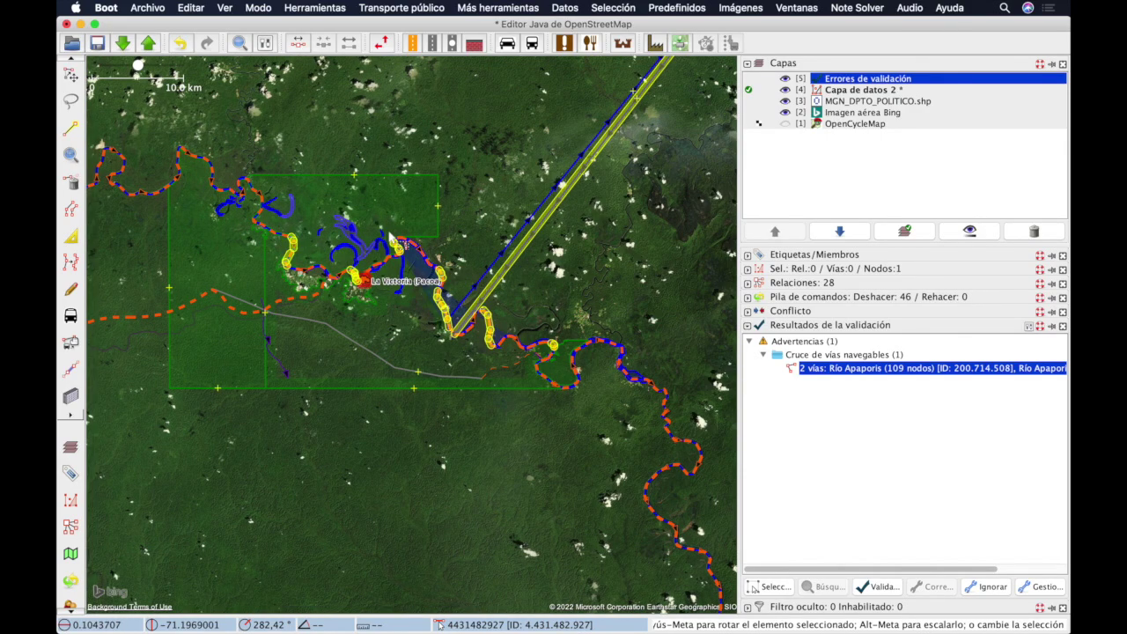
key("super+z")
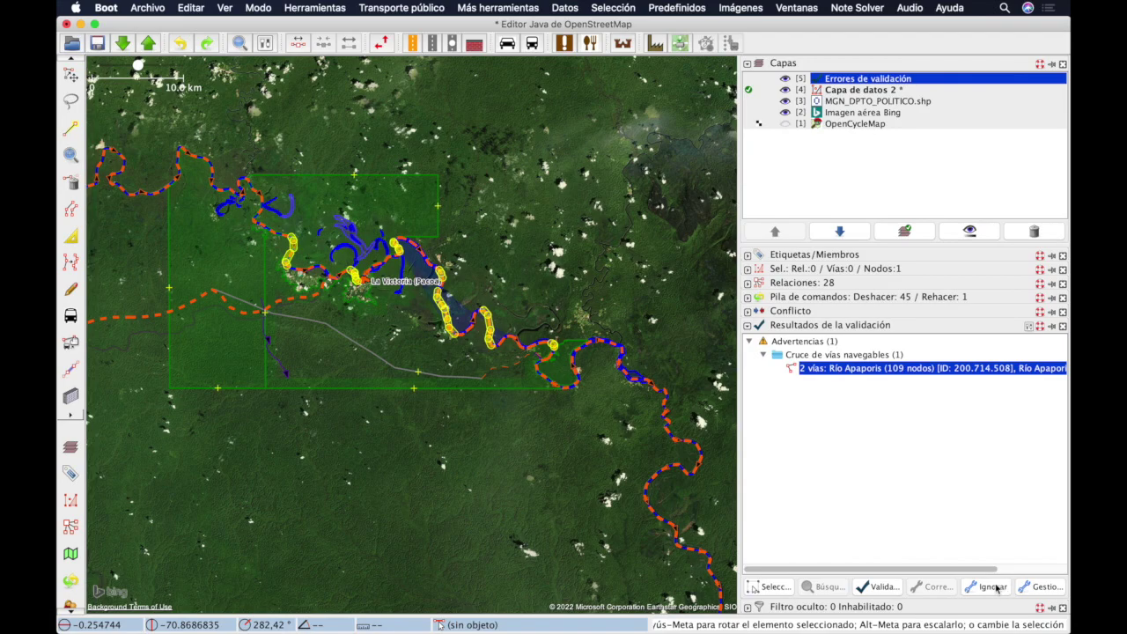
Step: Relaunch the upload and choose Continuar subiendo past the waterway-crossing warning
key("super+shift+Up")
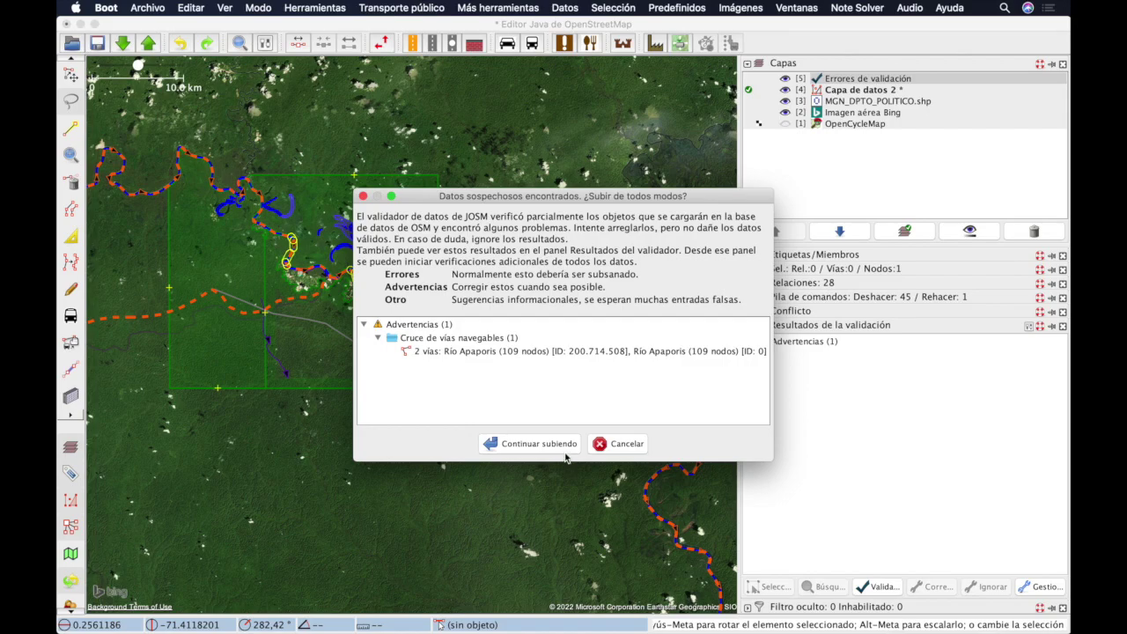
left_click(566, 449)
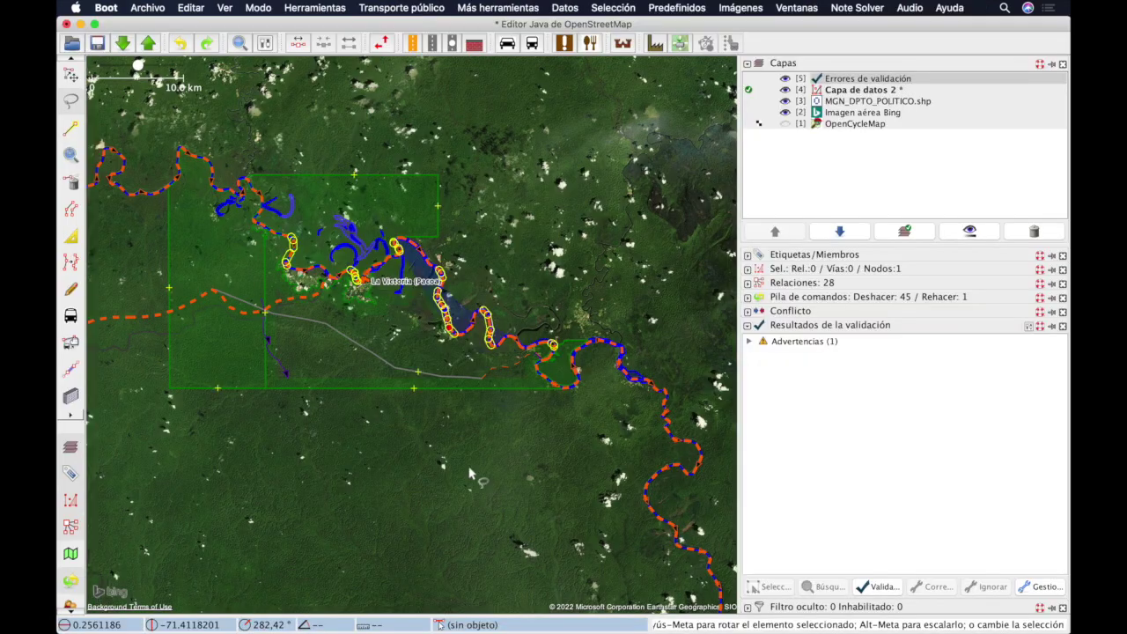
Step: Pan along the river boundary and hide the Bing imagery and validation errors layers
scroll(511, 276, "up", 6)
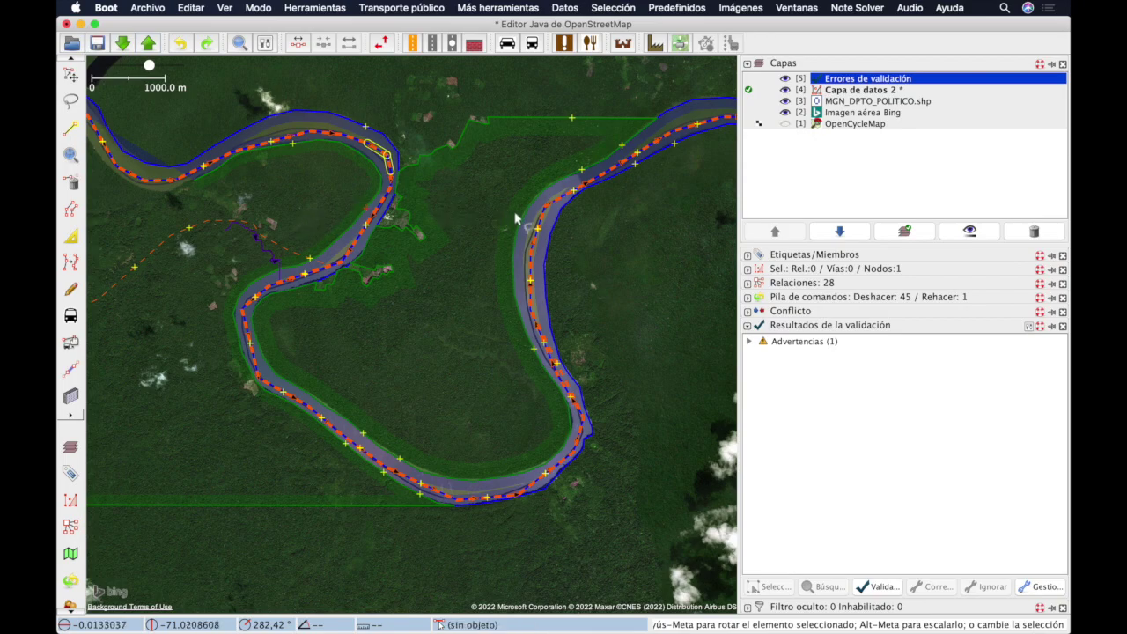
scroll(576, 309, "up", 5)
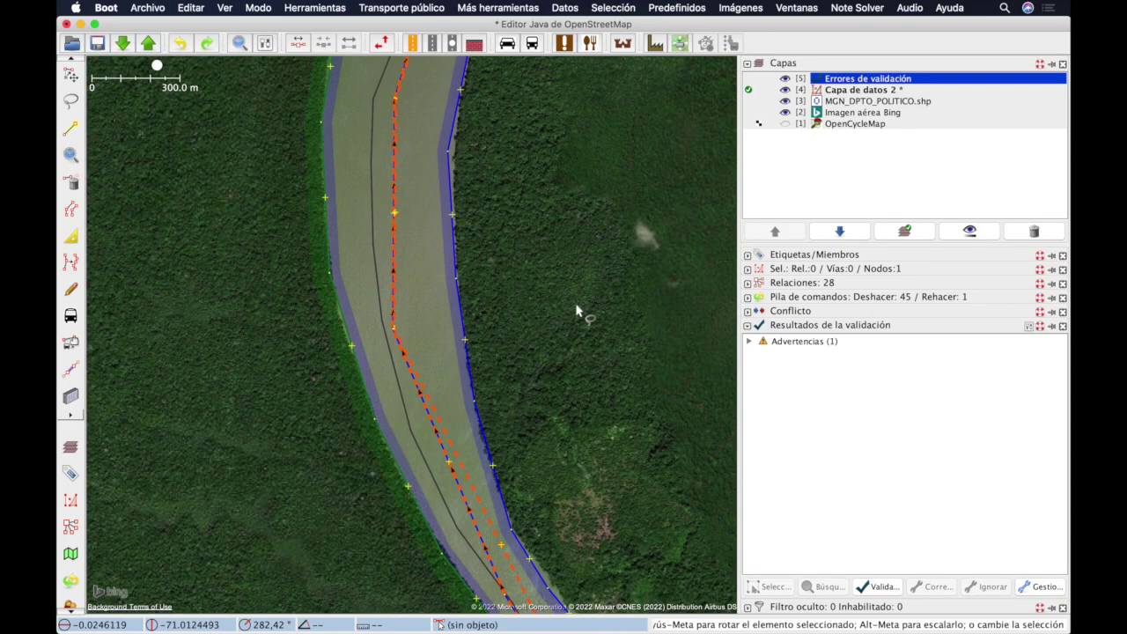
scroll(576, 308, "down", 7)
left_click_drag(459, 258, 736, 430)
left_click(785, 113)
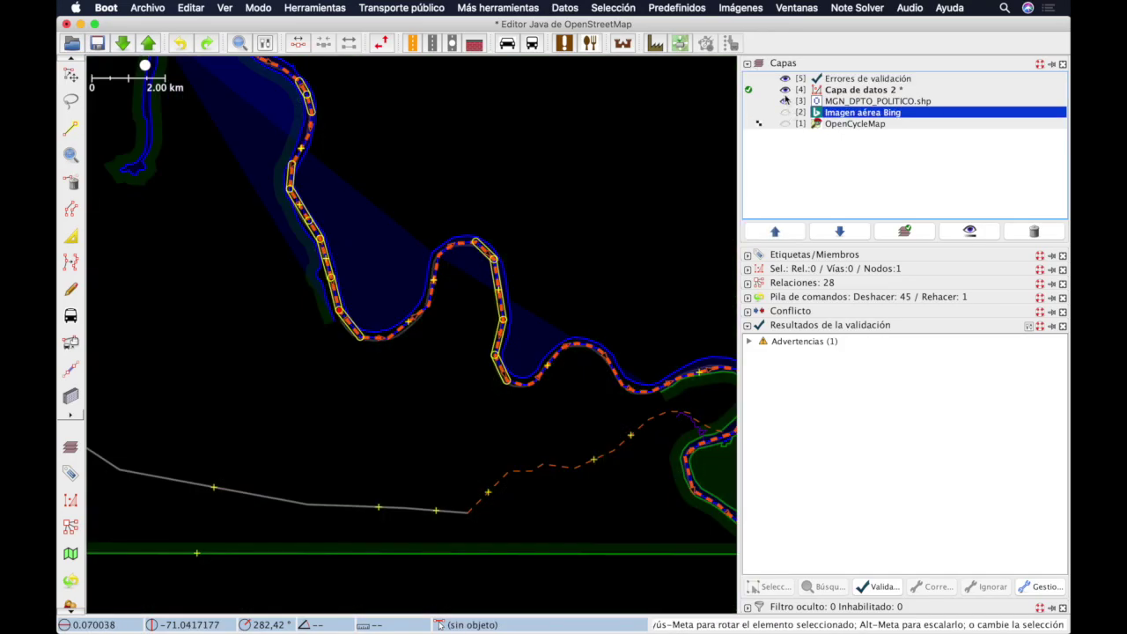
left_click(784, 90)
left_click(785, 90)
left_click(785, 79)
Step: Select the MGN_DPTO_POLITICO.shp layer and toggle the data layer to compare with it
scroll(511, 139, "down", 4)
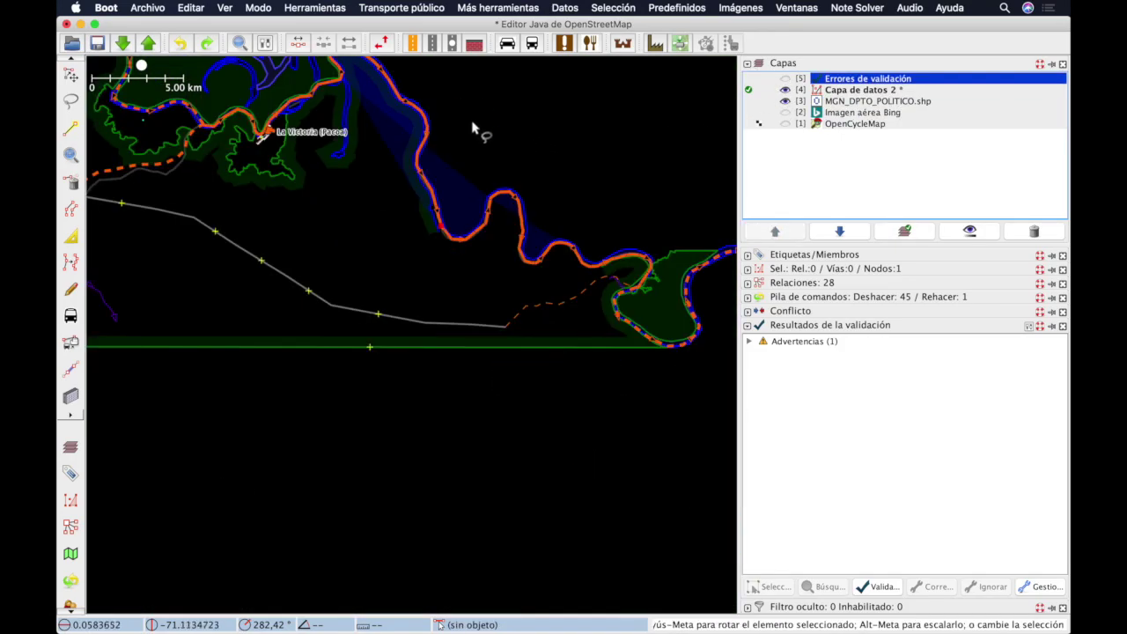
scroll(419, 348, "up", 3)
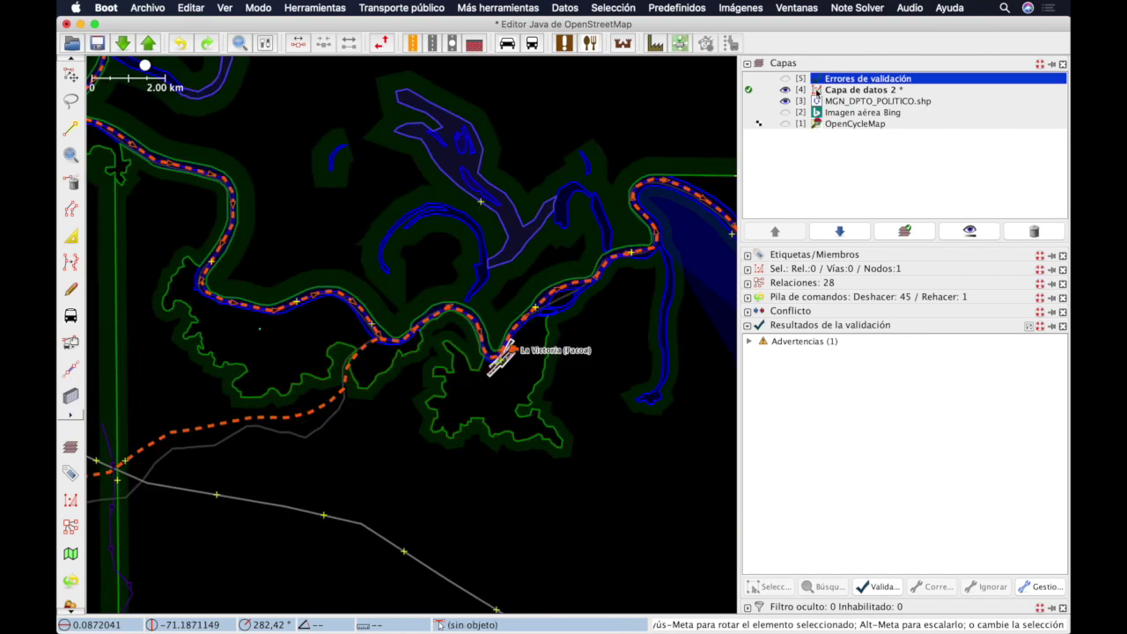
left_click(786, 101)
left_click(784, 90)
left_click(784, 90)
left_click(784, 90)
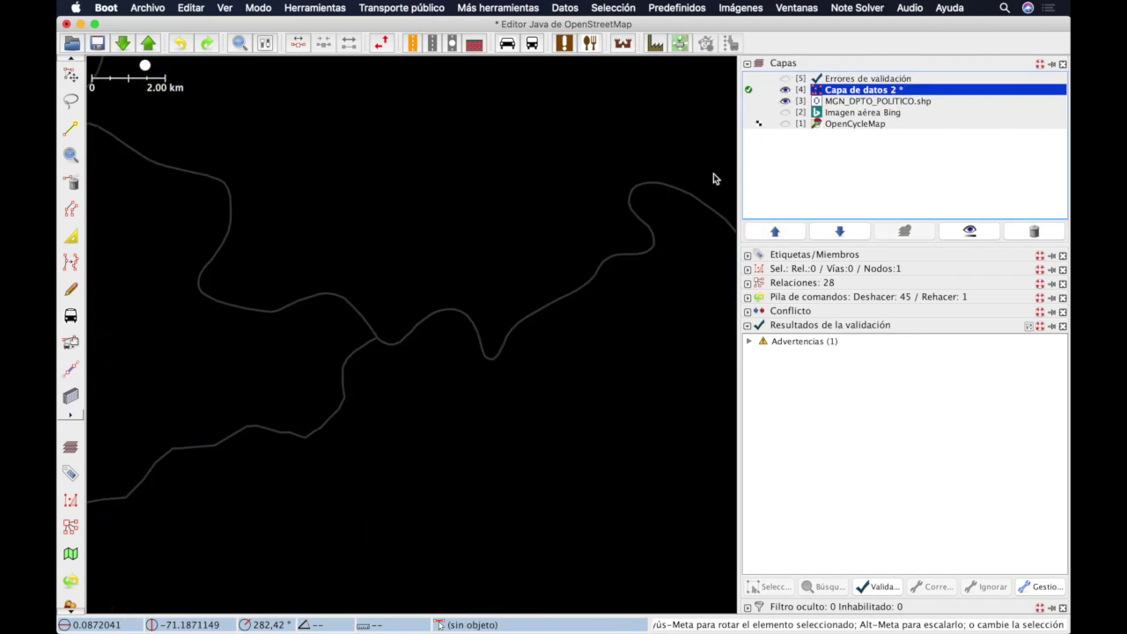
left_click(785, 90)
Step: Zoom in and drag the river way's corner node near La Victoria, then select the way
scroll(483, 355, "up", 2)
scroll(483, 355, "up", 1)
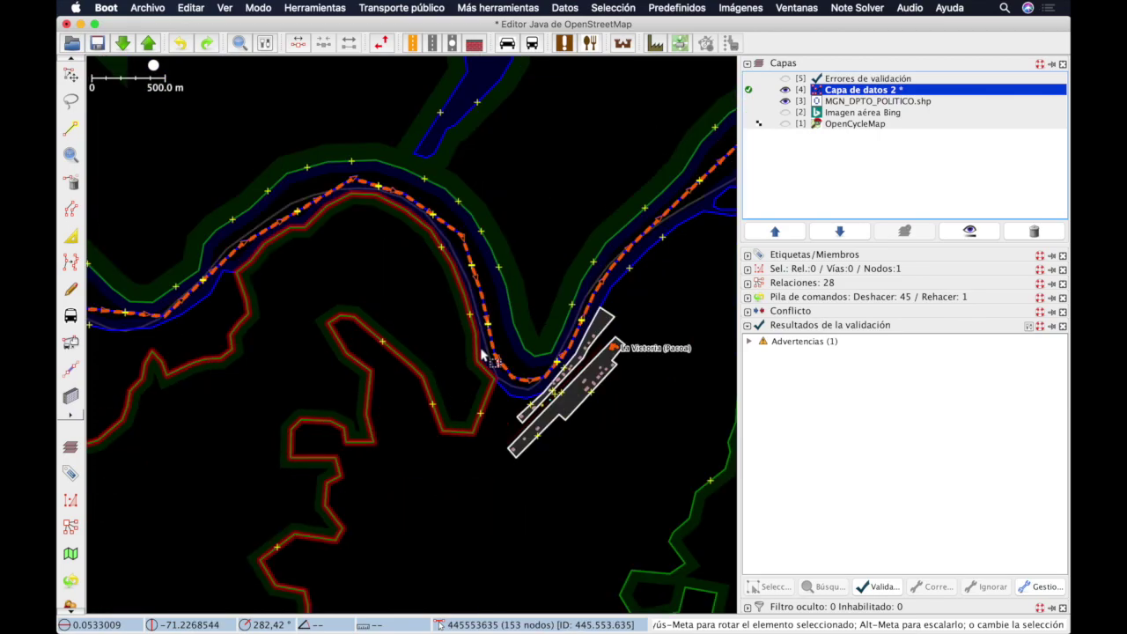
scroll(432, 218, "up", 3)
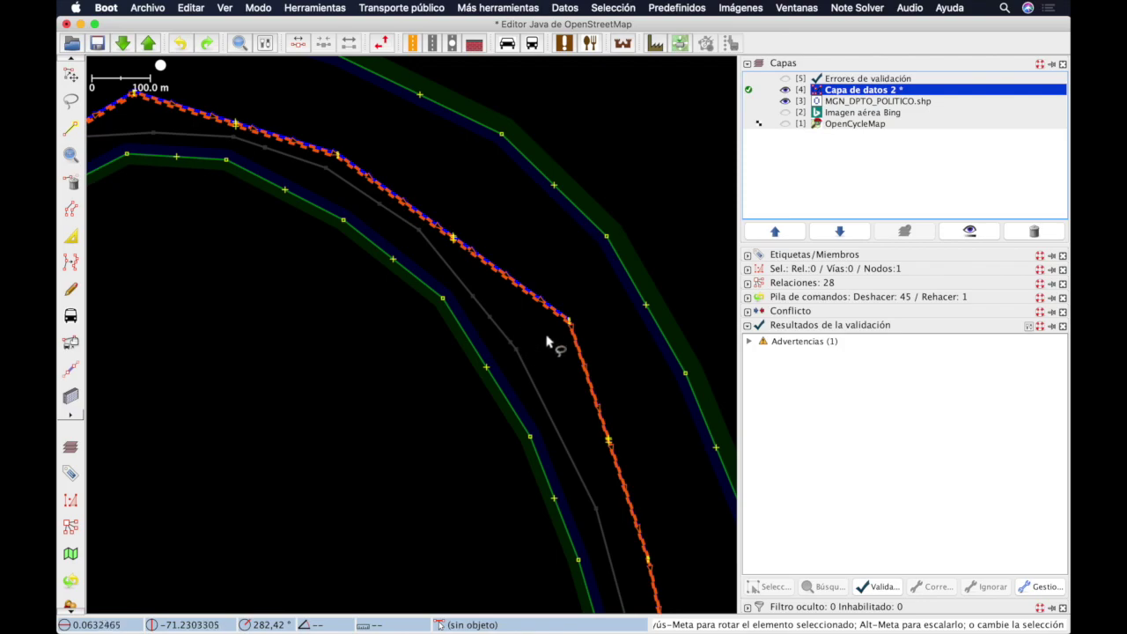
left_click_drag(569, 328, 561, 324)
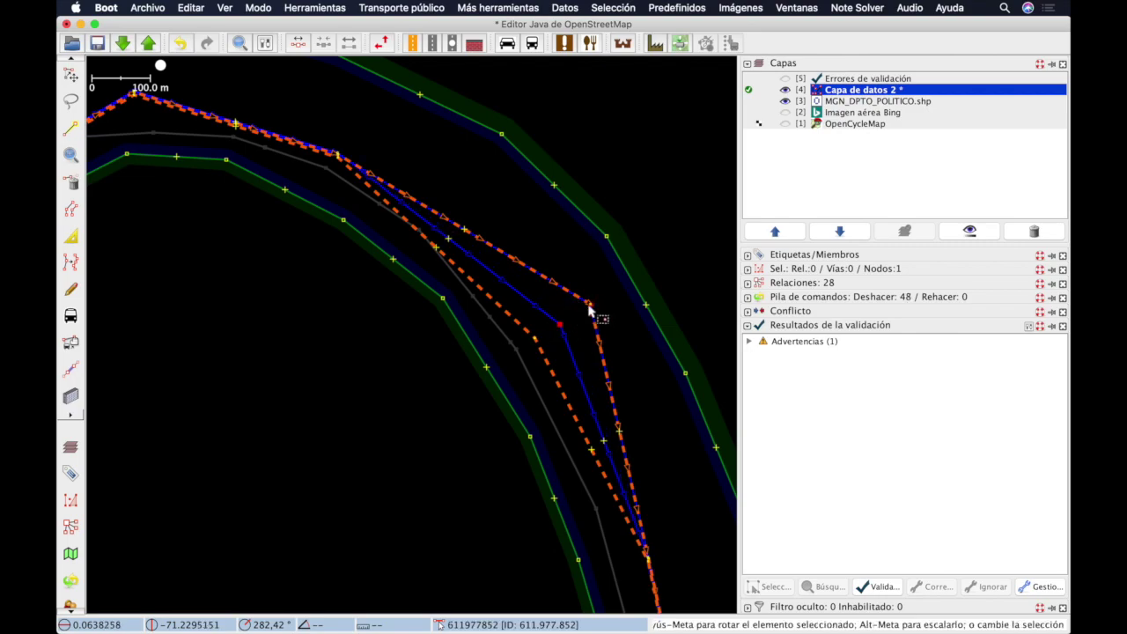
left_click(545, 349)
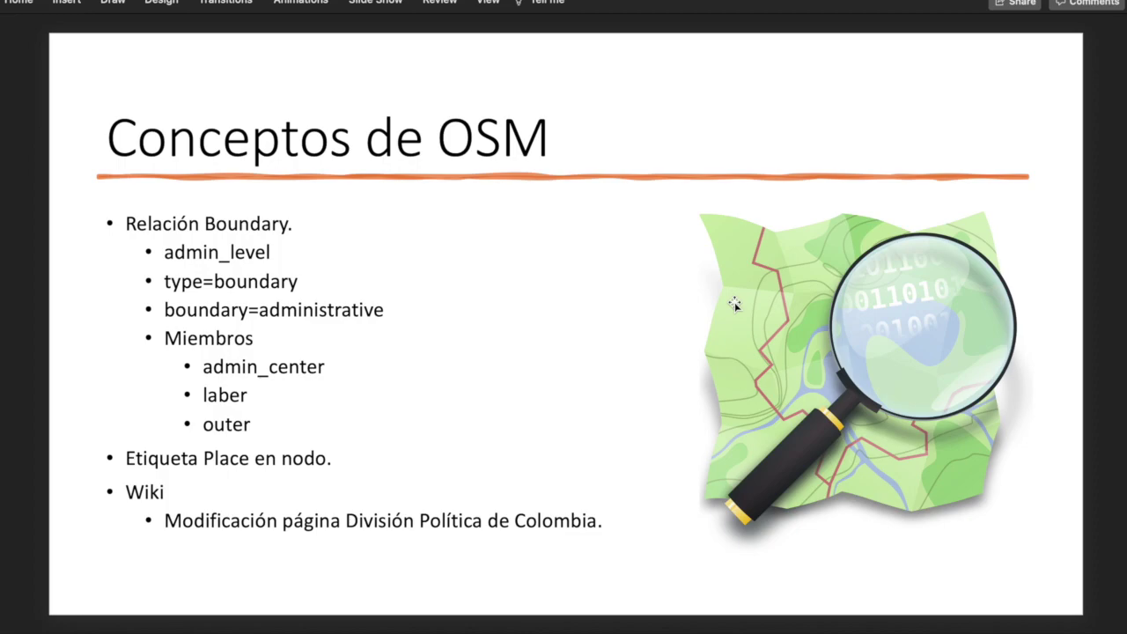
Step: In Chrome, view the English Relation:boundary wiki page, then go to its español version
key("super+Tab")
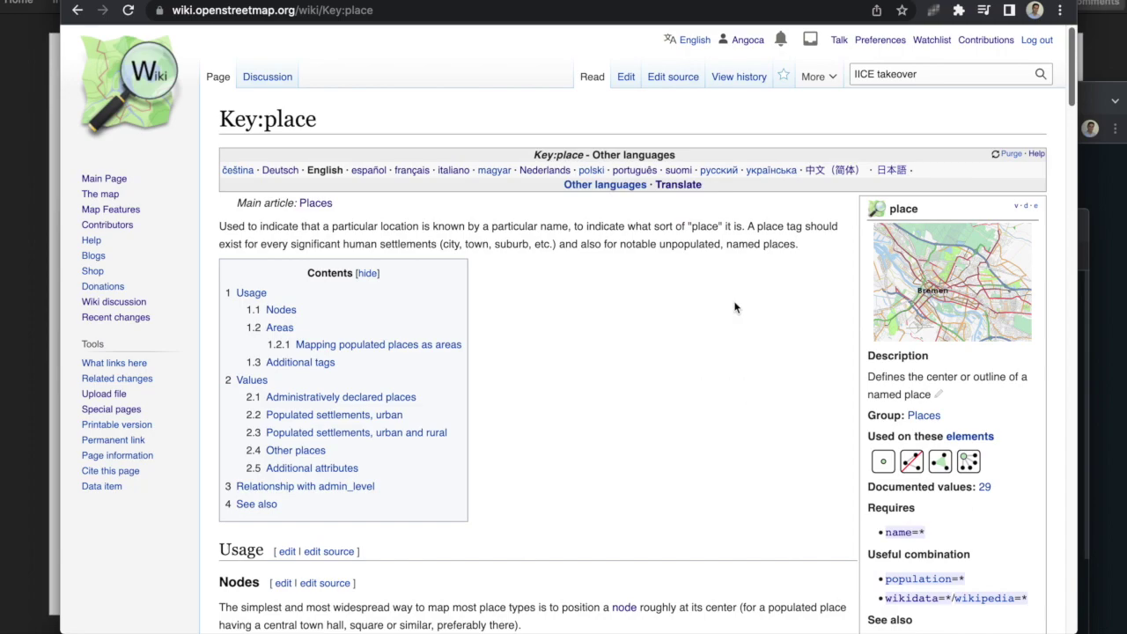
left_click(521, 2)
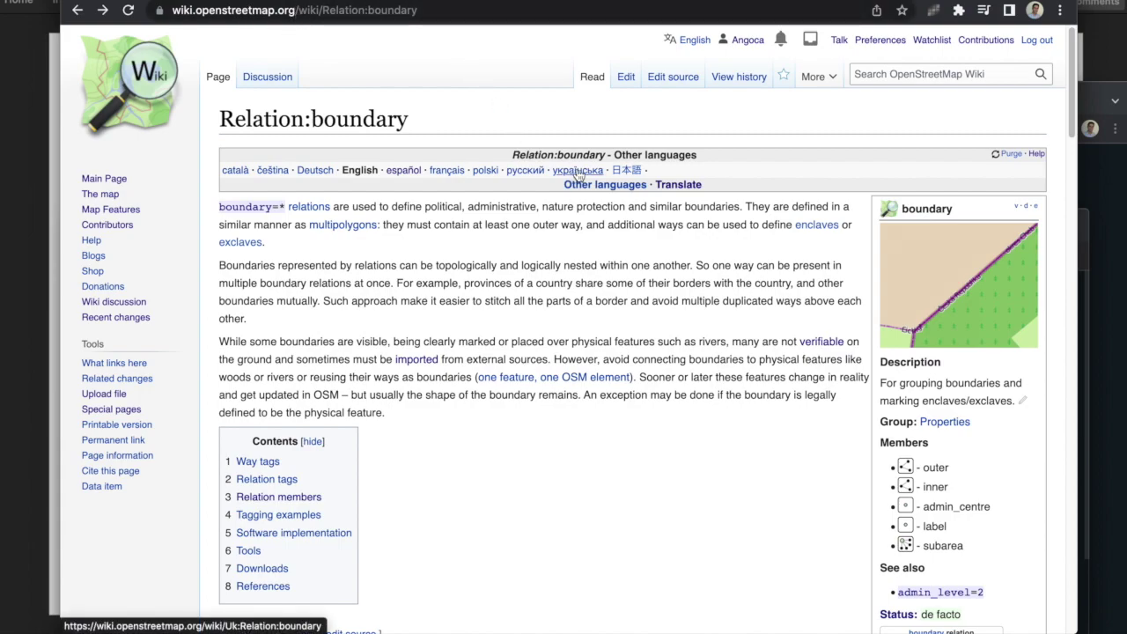
scroll(445, 340, "down", 1)
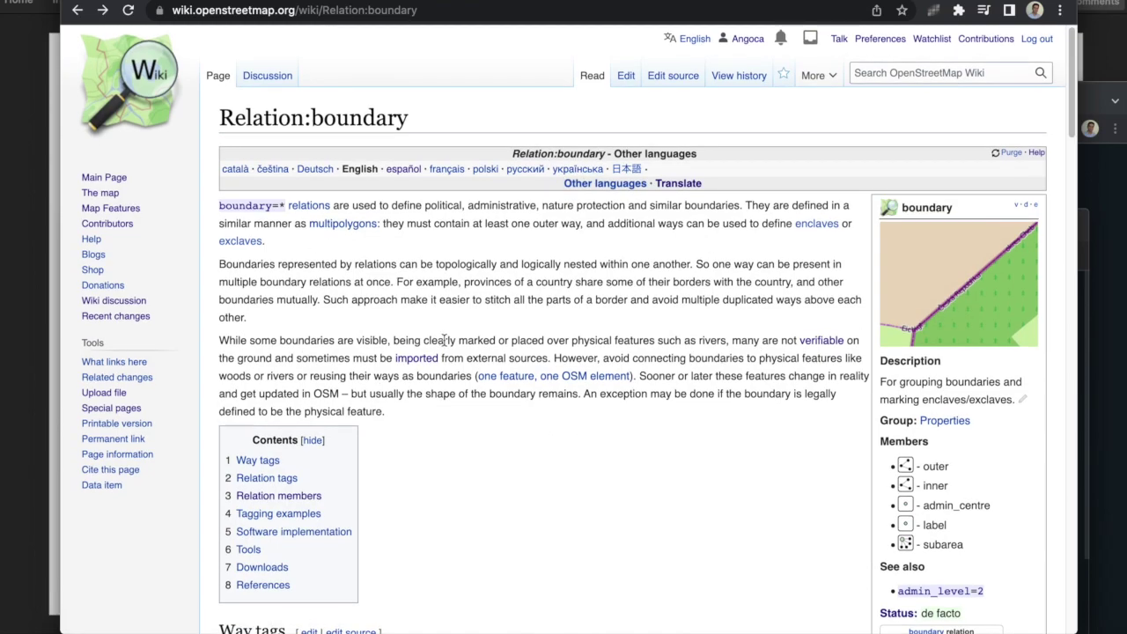
scroll(444, 339, "down", 6)
scroll(444, 339, "down", 7)
scroll(443, 339, "up", 15)
left_click(405, 172)
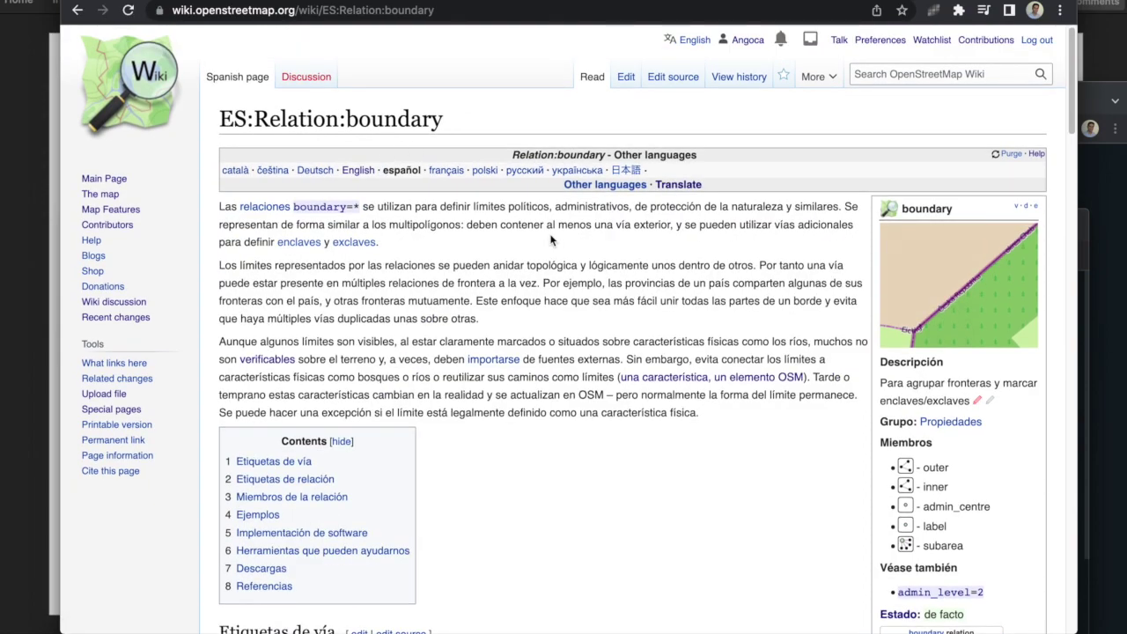
Step: Scroll down the ES:Relation:boundary wiki page, glancing at the Conceptos de OSM slide
scroll(552, 240, "down", 5)
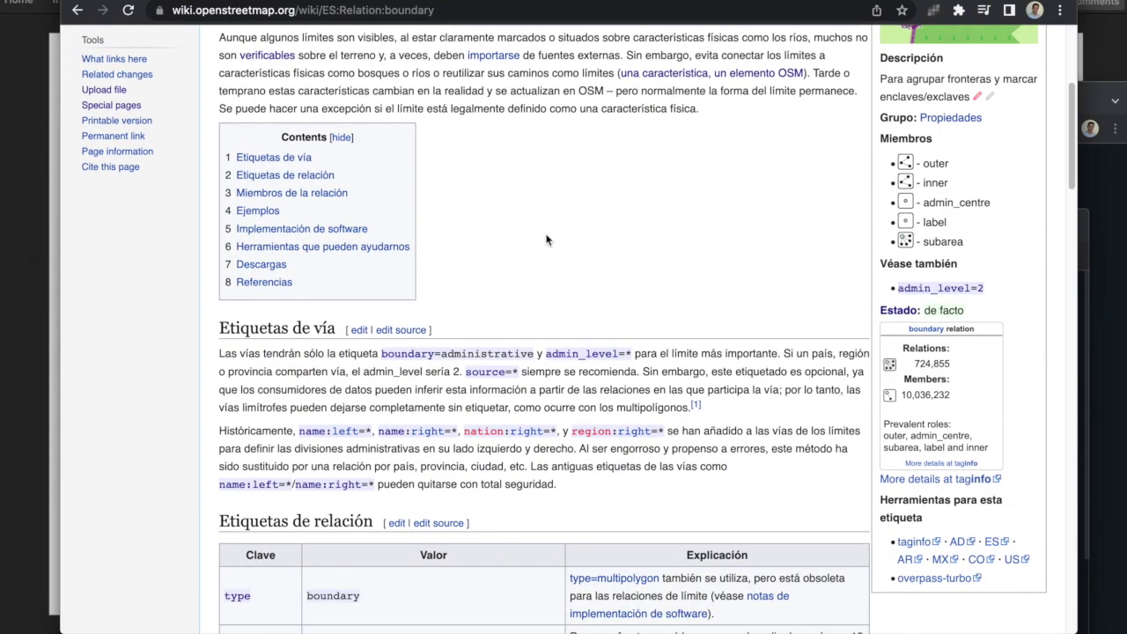
scroll(546, 240, "down", 2)
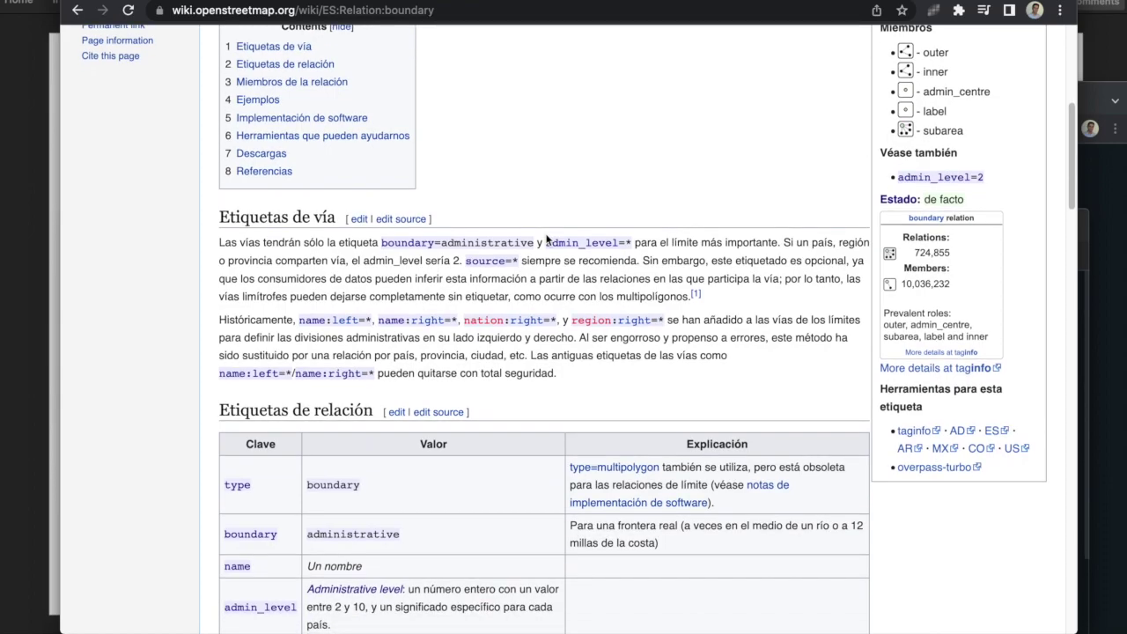
key("super+Tab")
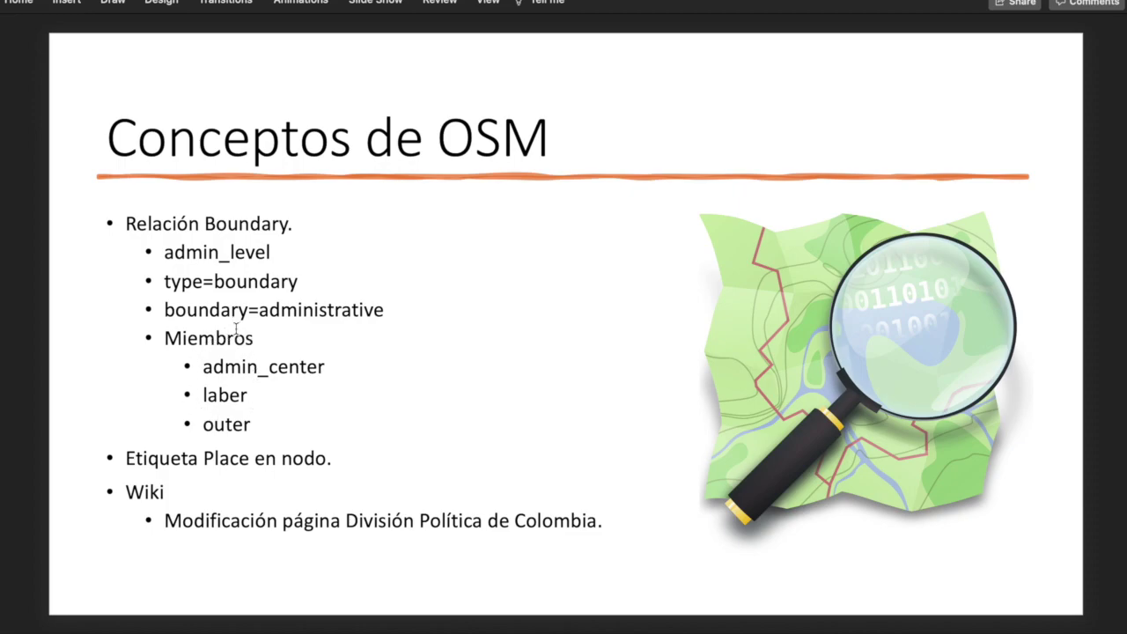
key("super+Tab")
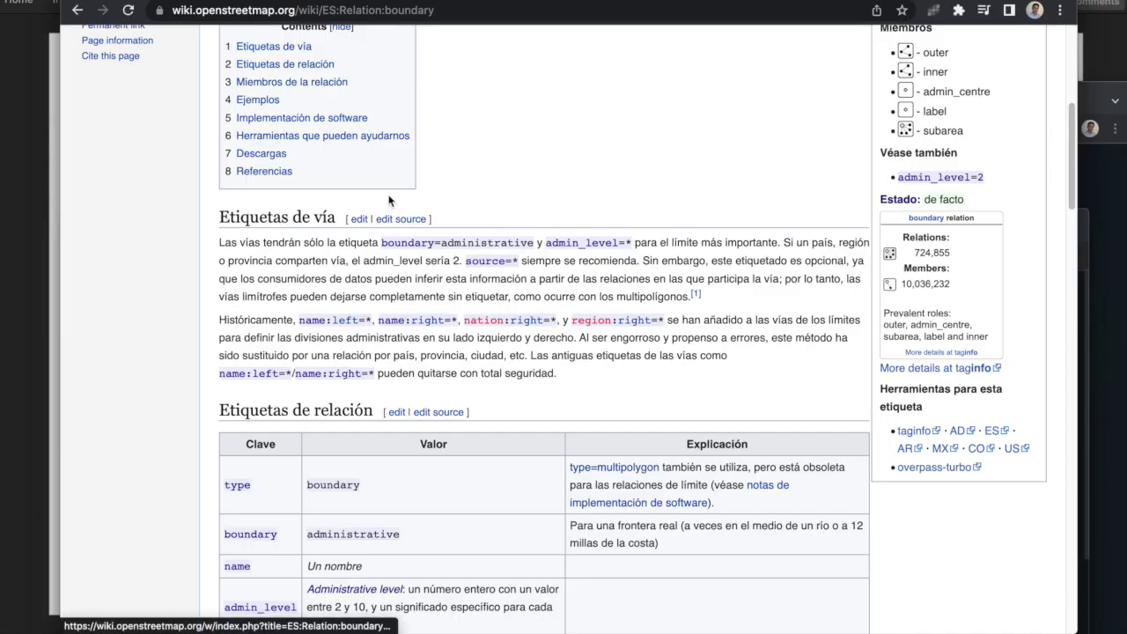
Step: Scroll on to the 'Etiquetas de relación' and 'Miembros de la relación' tables
scroll(392, 264, "down", 2)
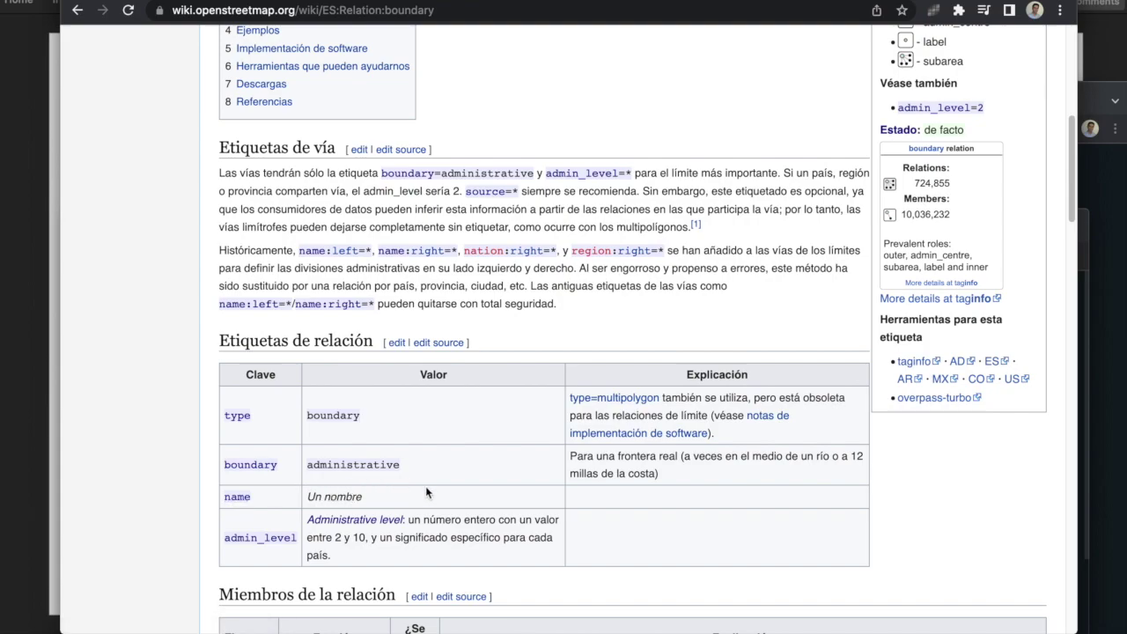
scroll(437, 482, "down", 1)
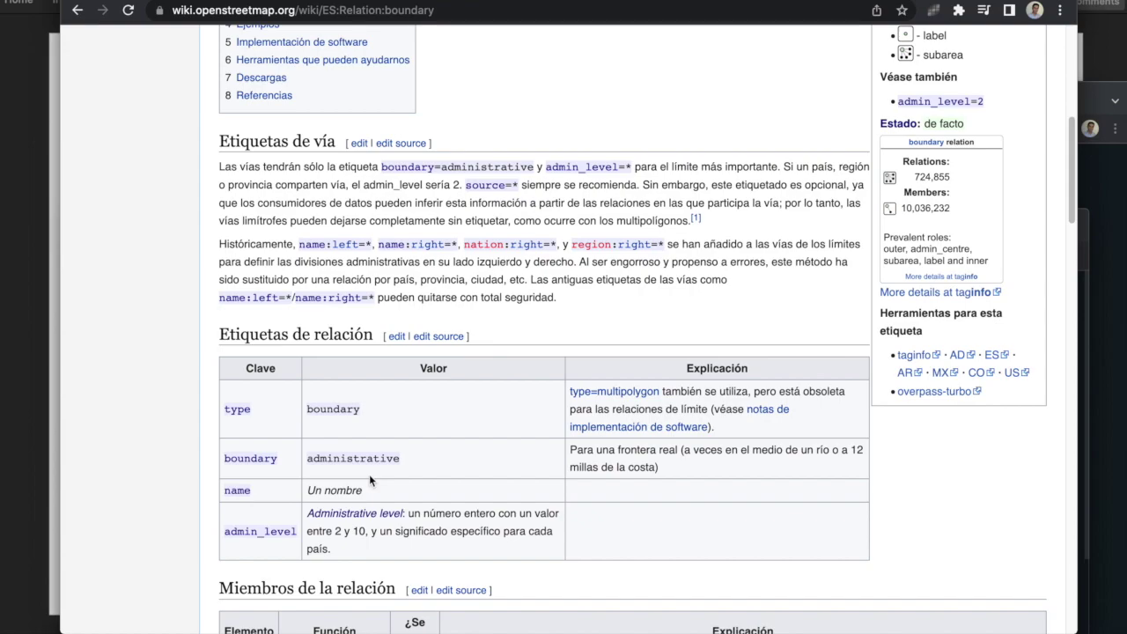
scroll(370, 480, "down", 1)
scroll(371, 474, "down", 1)
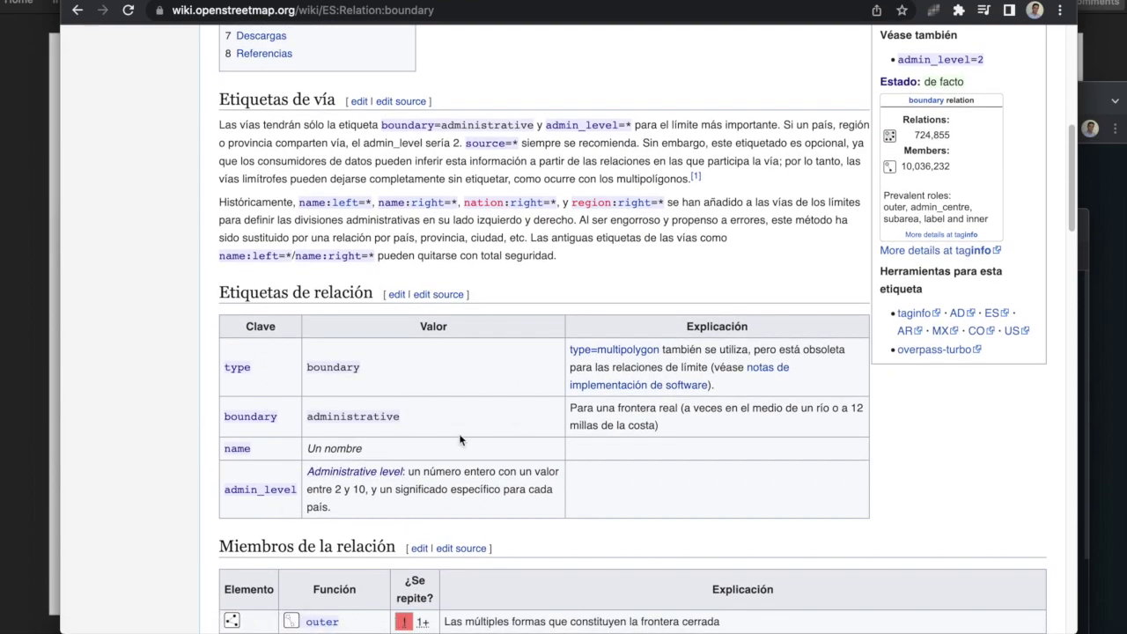
key("super+Tab")
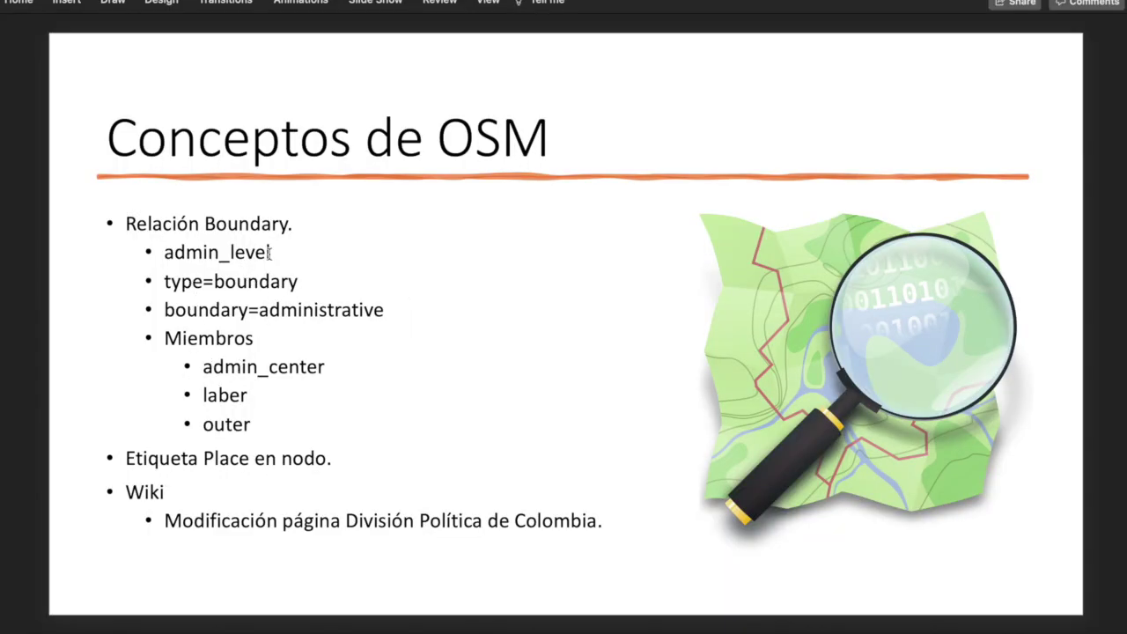
key("super+Tab")
scroll(532, 467, "down", 5)
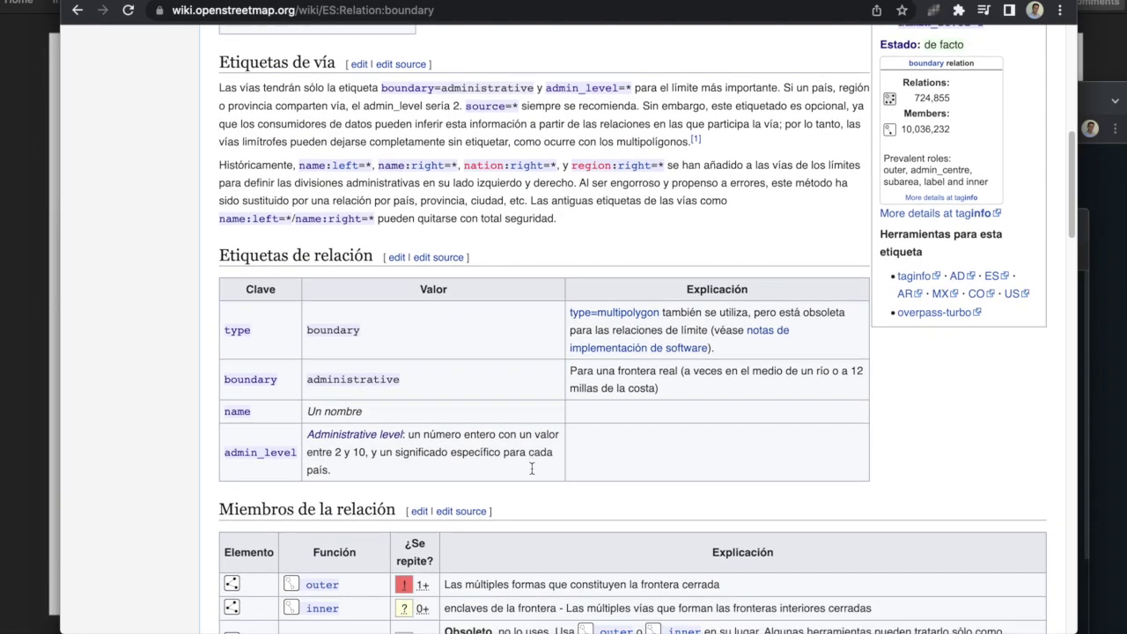
scroll(531, 467, "down", 1)
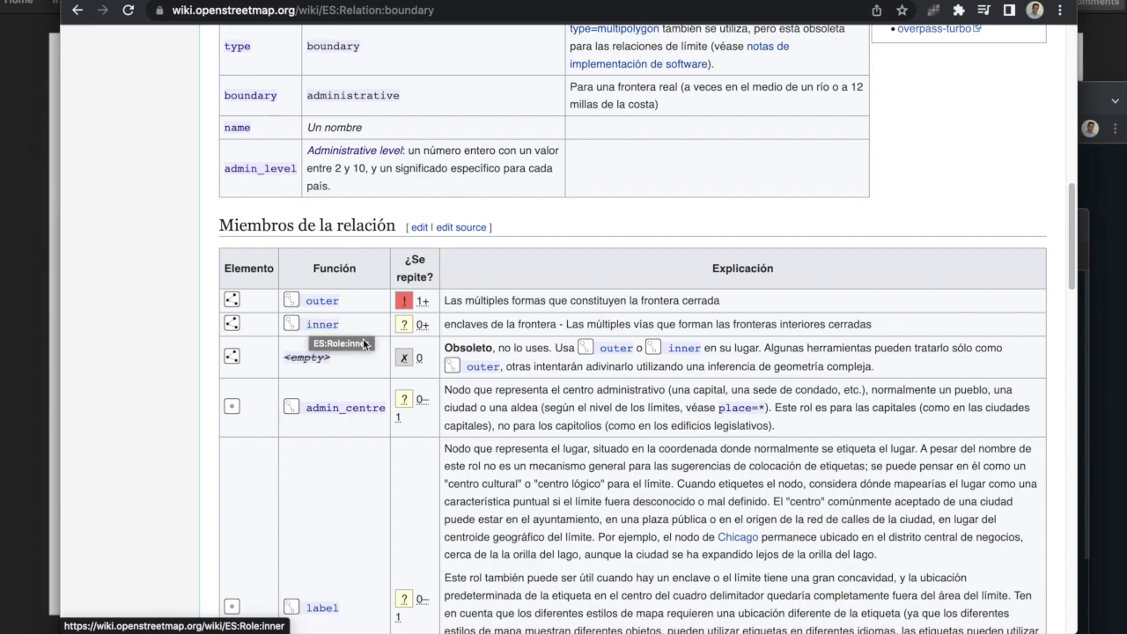
Step: Highlight 'centro administrativo' in the admin_centre role description
scroll(287, 413, "down", 1)
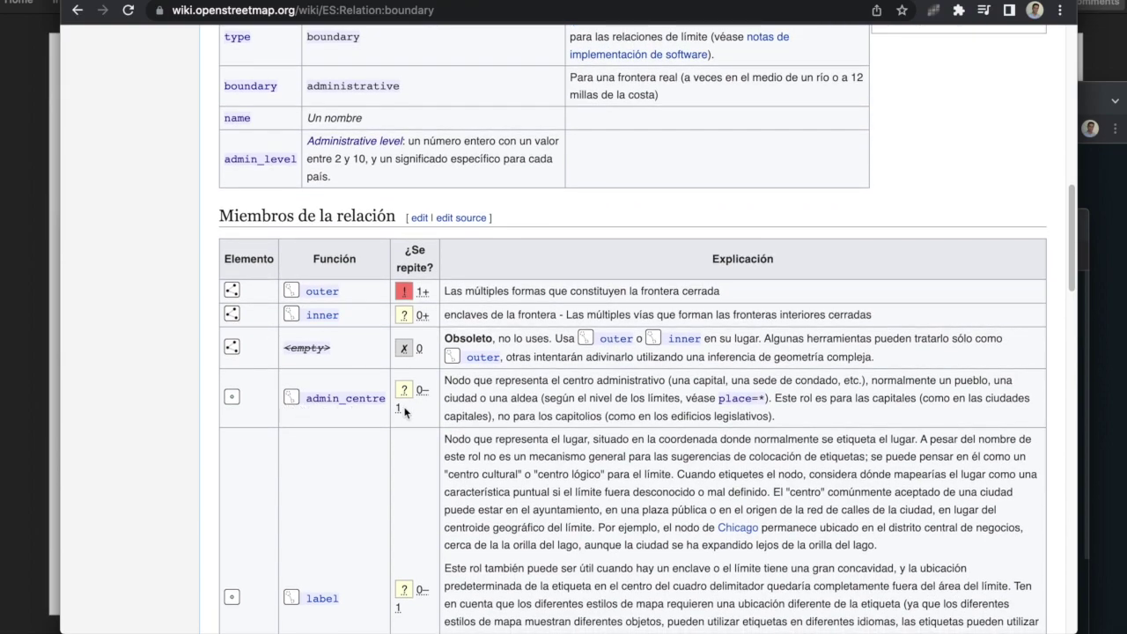
left_click_drag(567, 380, 656, 380)
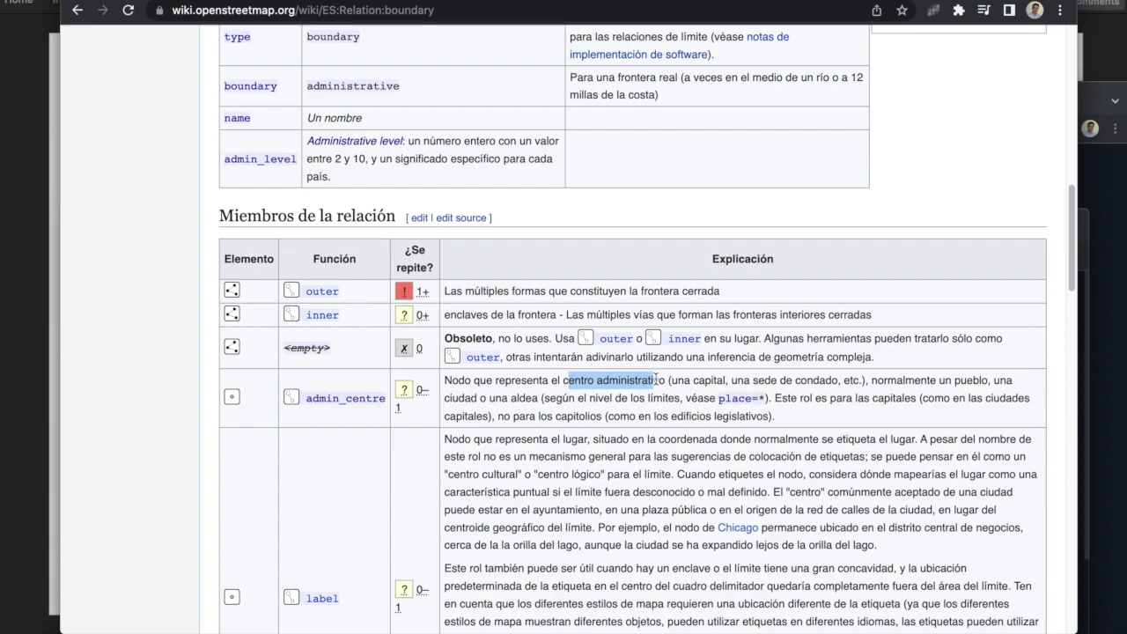
left_click_drag(656, 380, 661, 380)
left_click(562, 377)
left_click_drag(562, 377, 658, 376)
Step: Highlight the value 'Un nombre' in the name row of the relation tags table
scroll(374, 409, "down", 3)
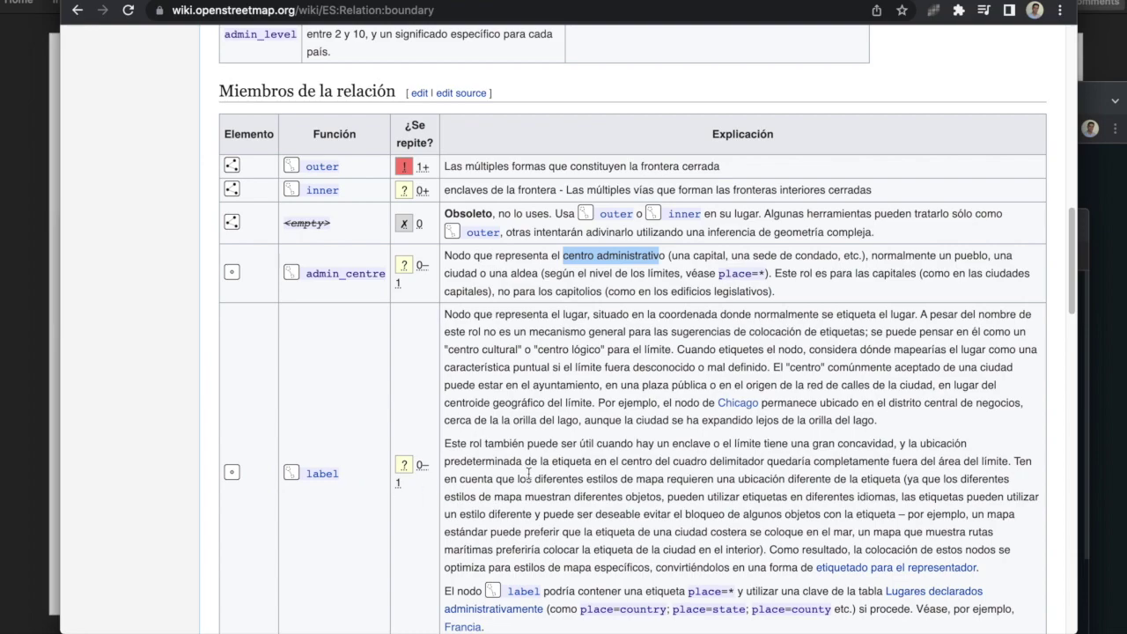
scroll(528, 473, "up", 1)
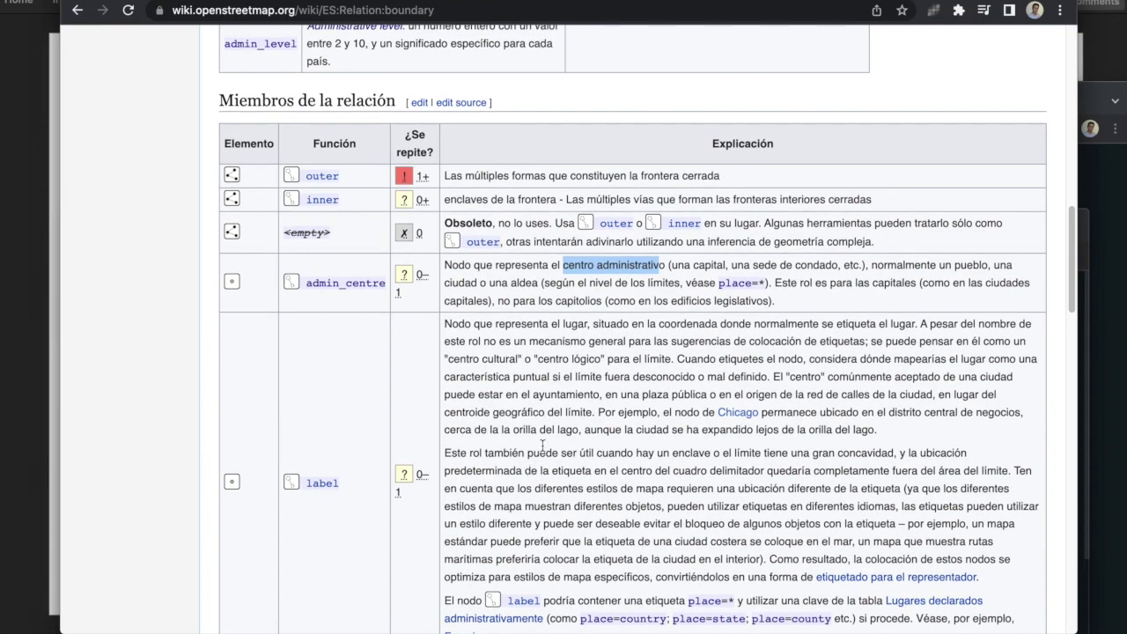
scroll(539, 445, "up", 5)
left_click_drag(264, 231, 365, 232)
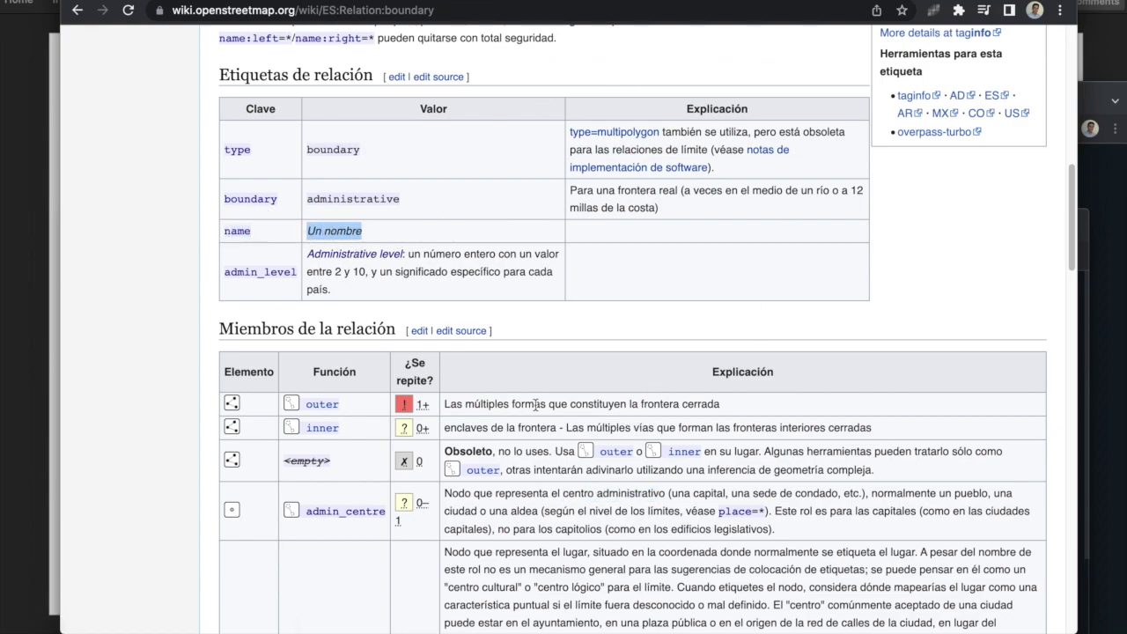
scroll(617, 330, "down", 3)
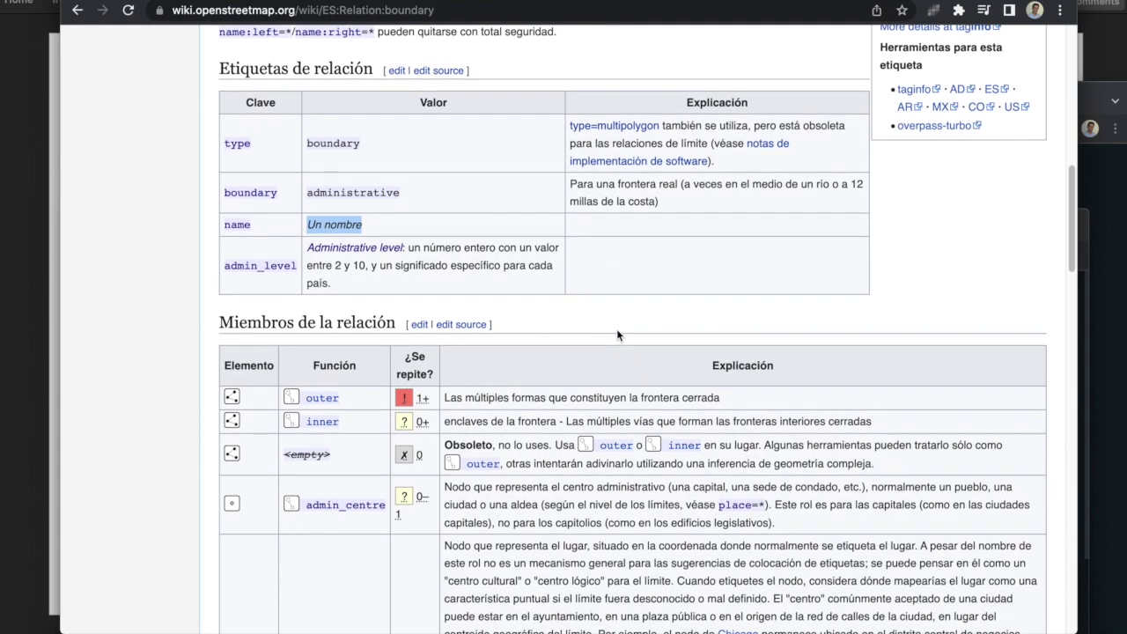
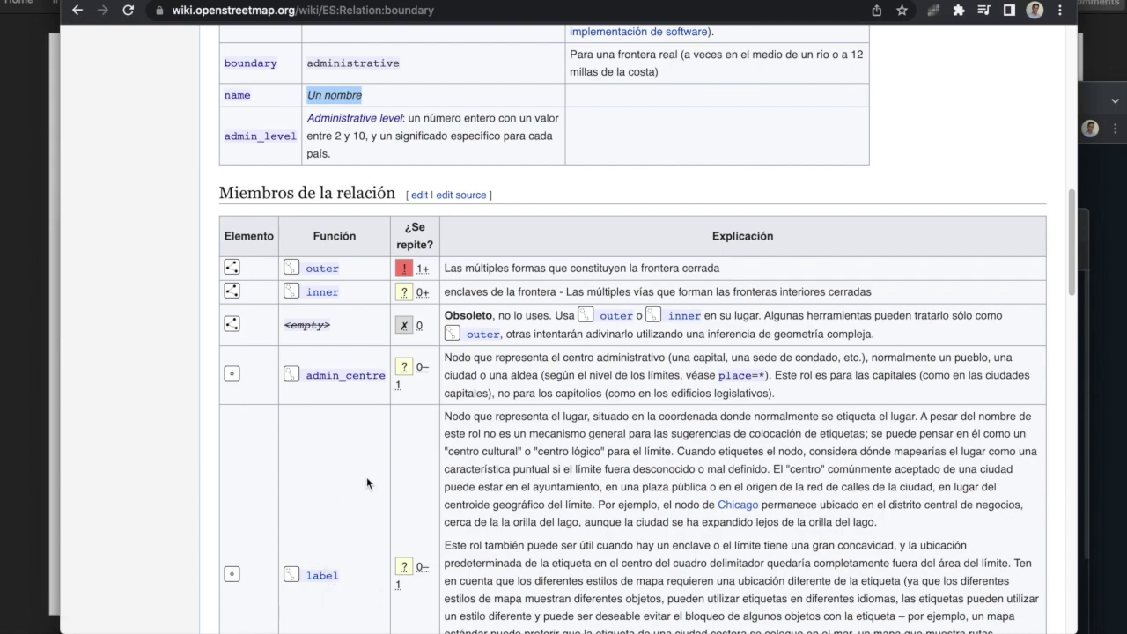
Step: Skim the ES:Relation:boundary article and glance at the Conceptos de OSM slide before returning
scroll(369, 470, "down", 3)
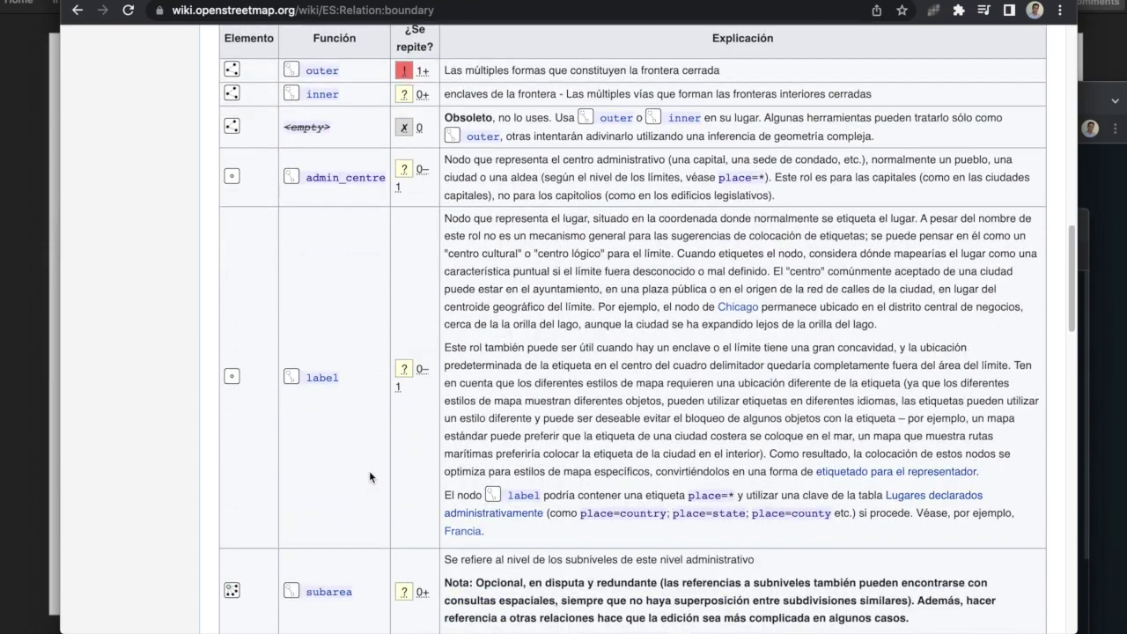
scroll(369, 470, "down", 2)
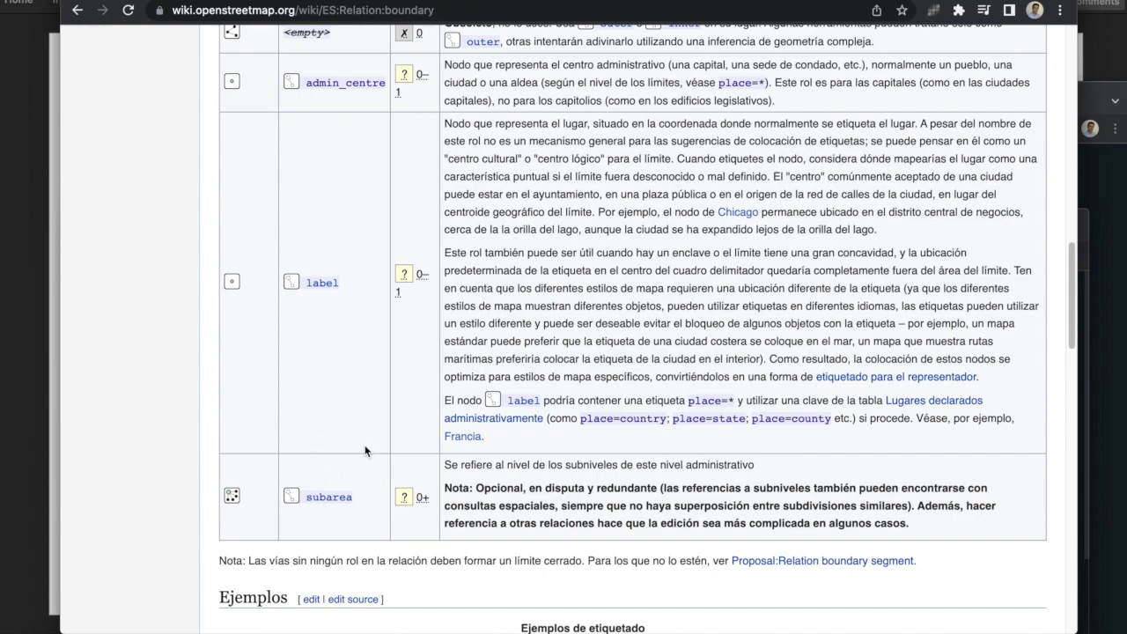
scroll(365, 451, "up", 1)
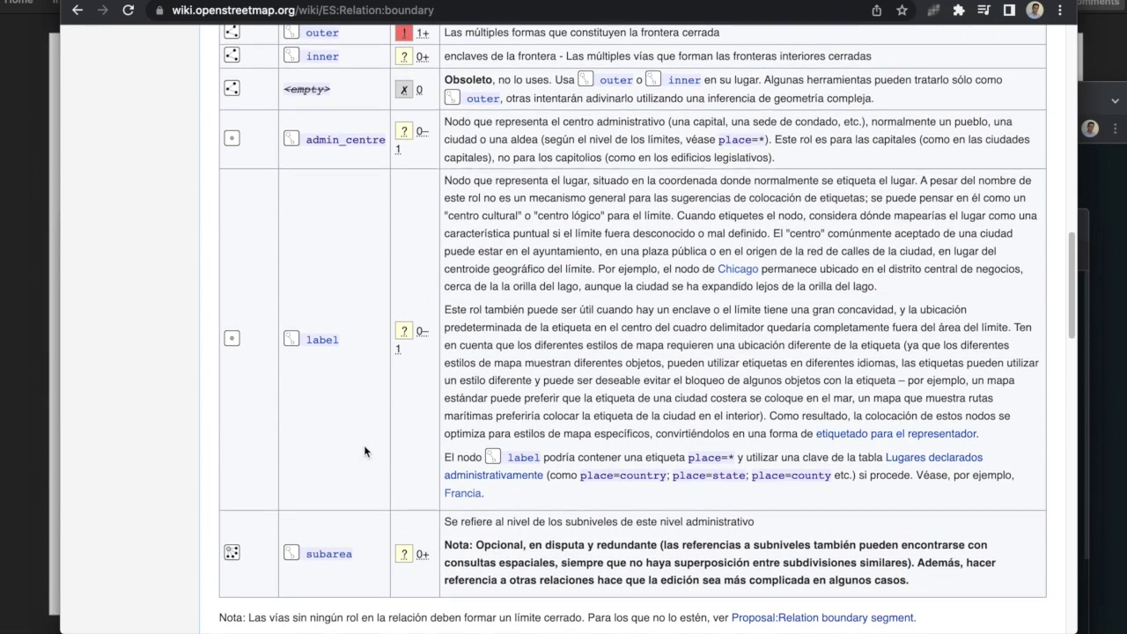
scroll(364, 446, "up", 4)
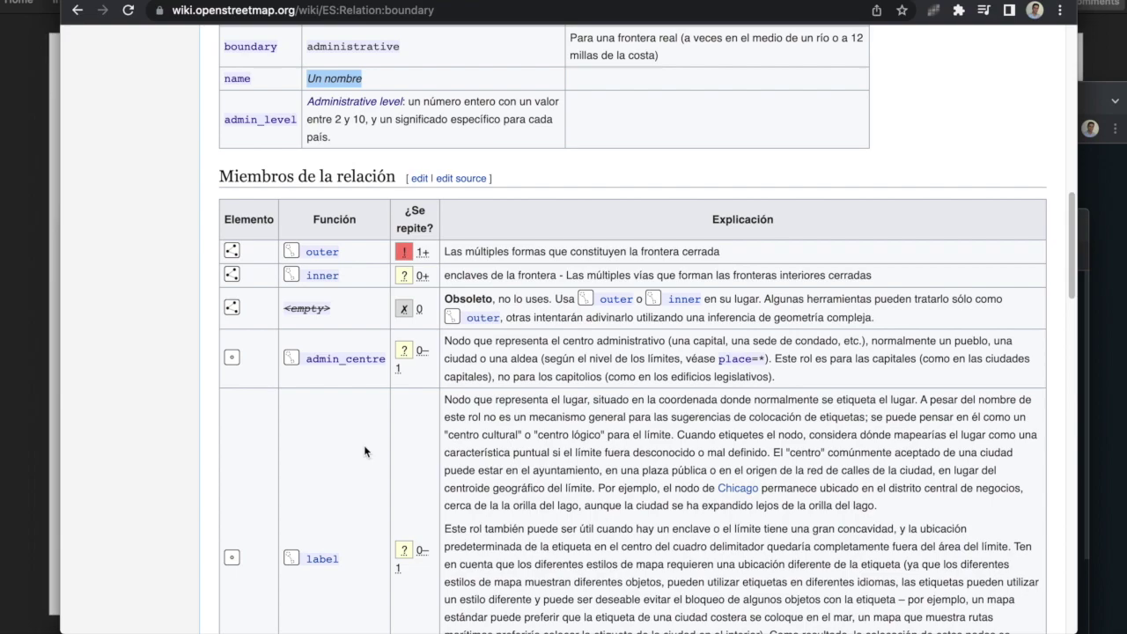
key("super+Tab")
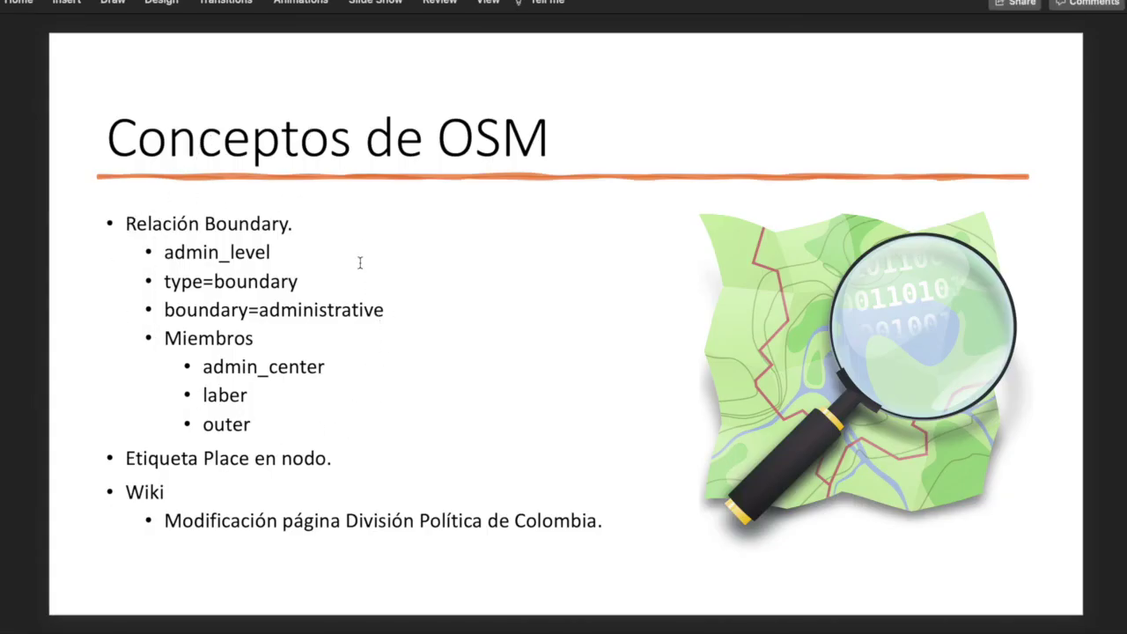
key("super+Tab")
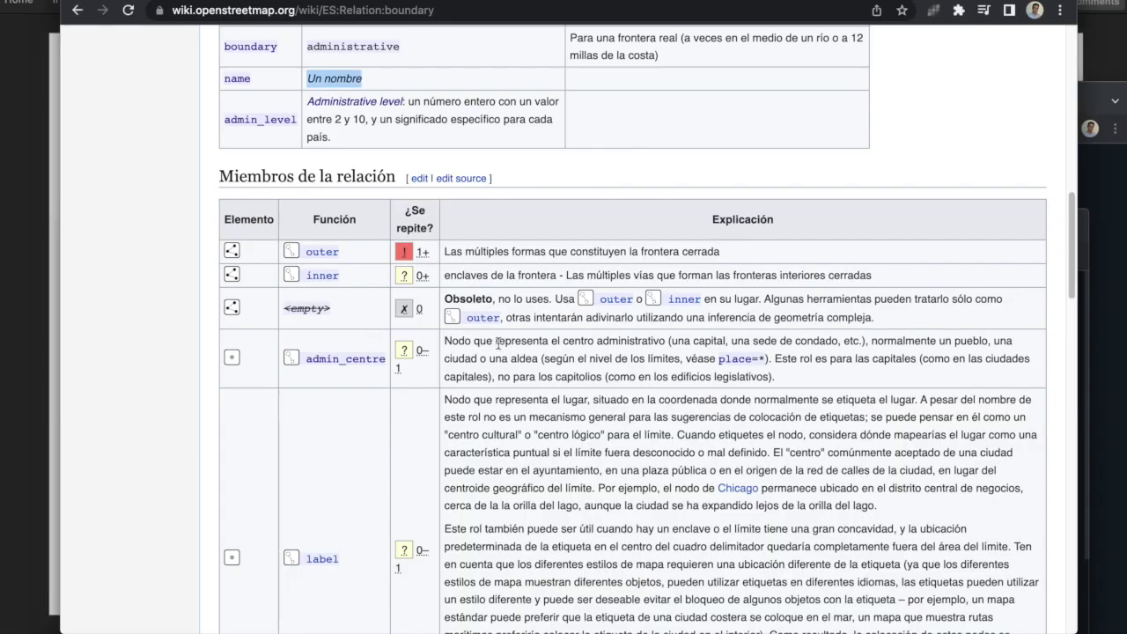
Step: Read further down the ES:Relation:boundary article
scroll(499, 343, "down", 10)
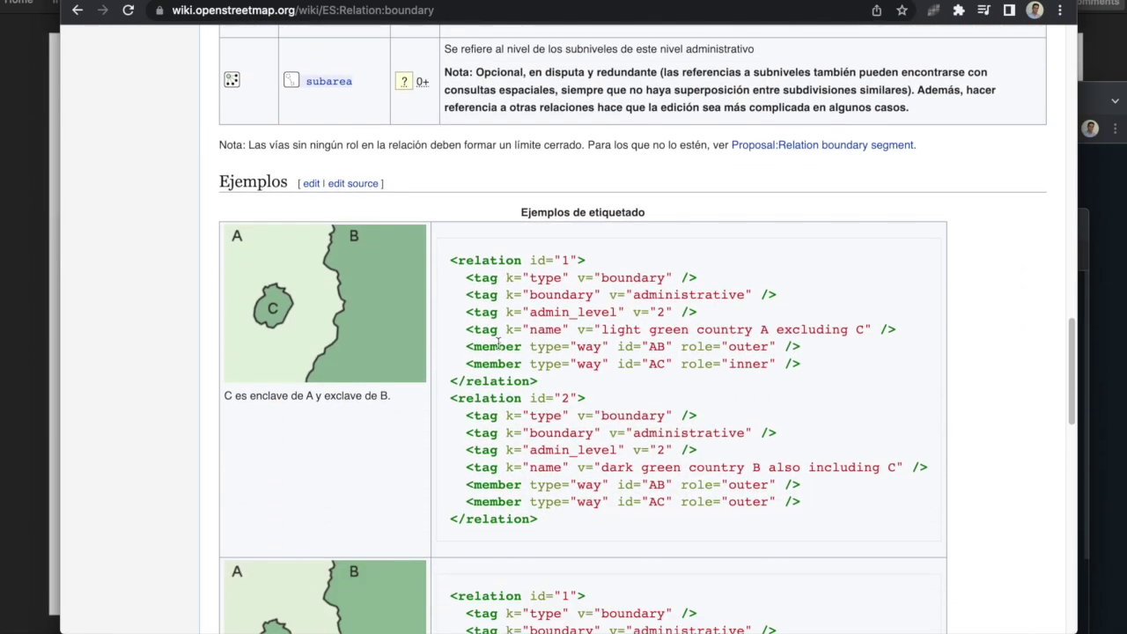
scroll(432, 348, "down", 3)
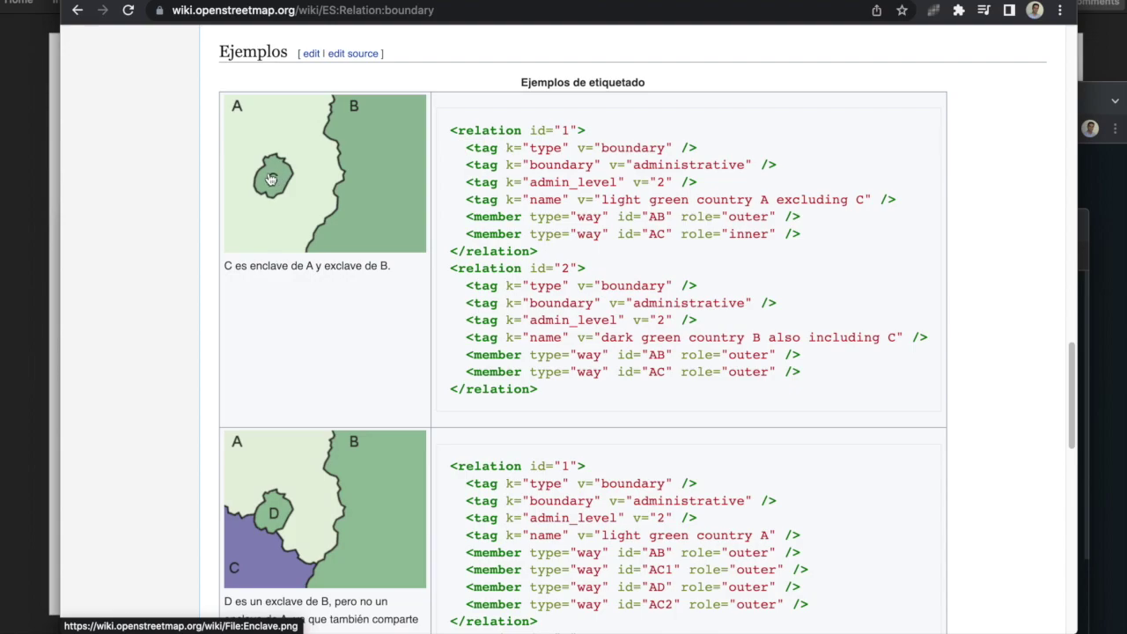
scroll(271, 179, "down", 8)
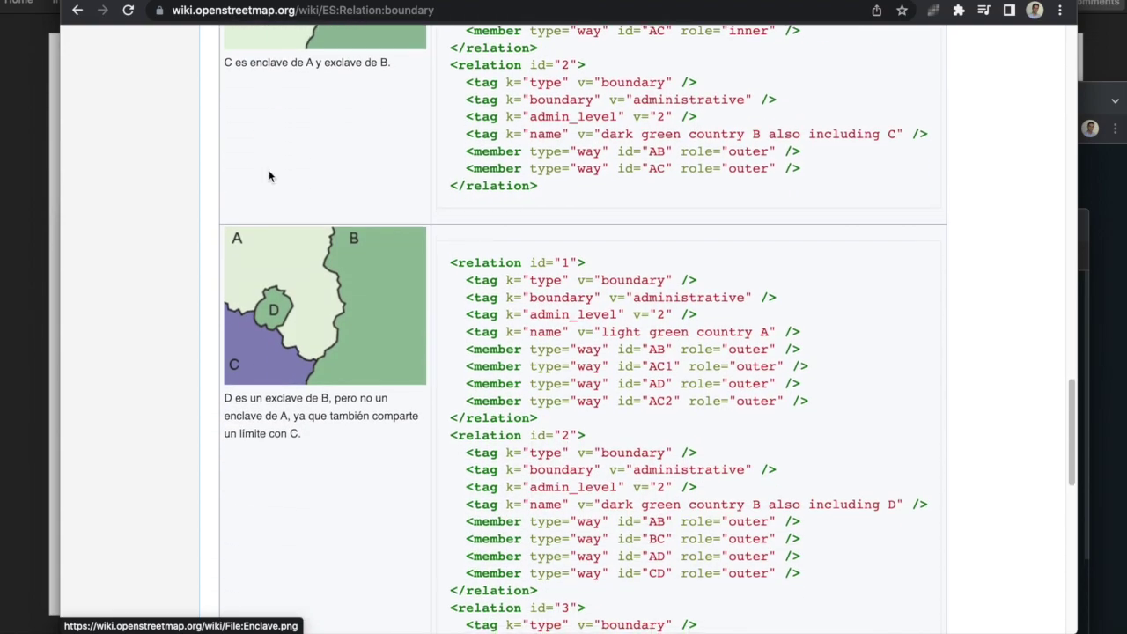
scroll(357, 368, "down", 3)
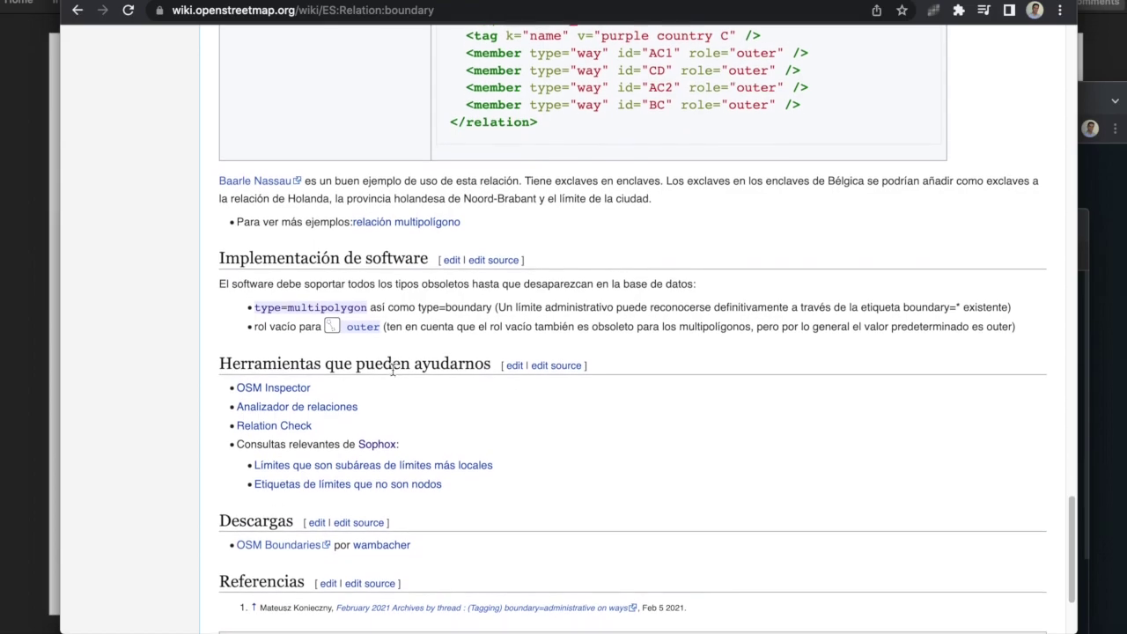
scroll(520, 421, "up", 8)
scroll(519, 421, "up", 12)
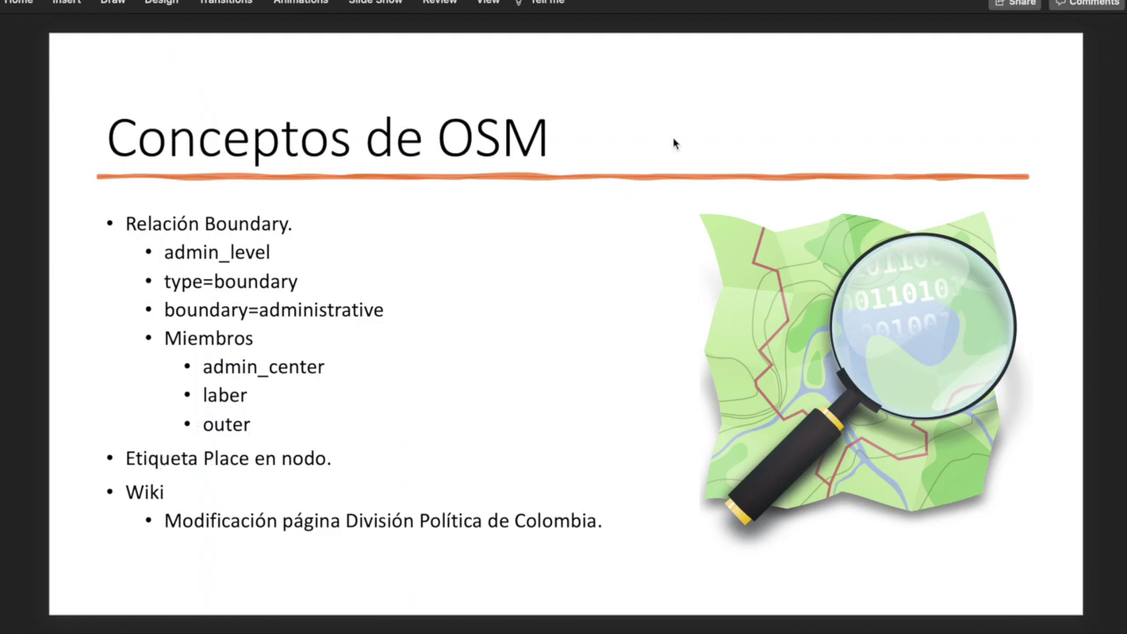
key("super+Tab")
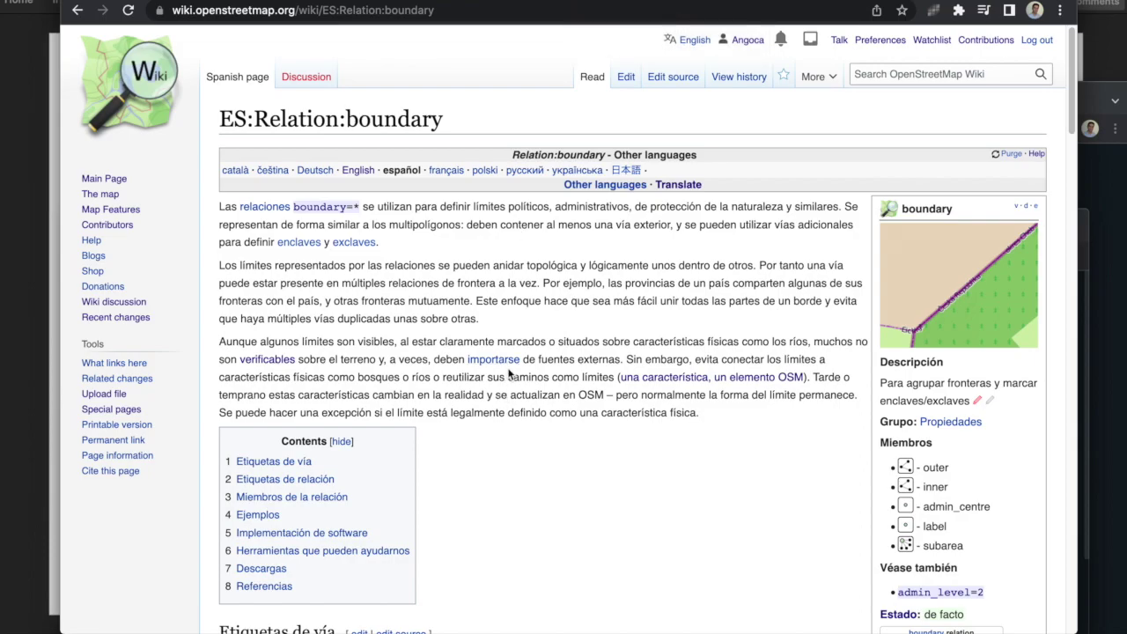
Step: Finish the article, then view the Tag:boundary=administrative and Key:place pages
scroll(508, 367, "down", 10)
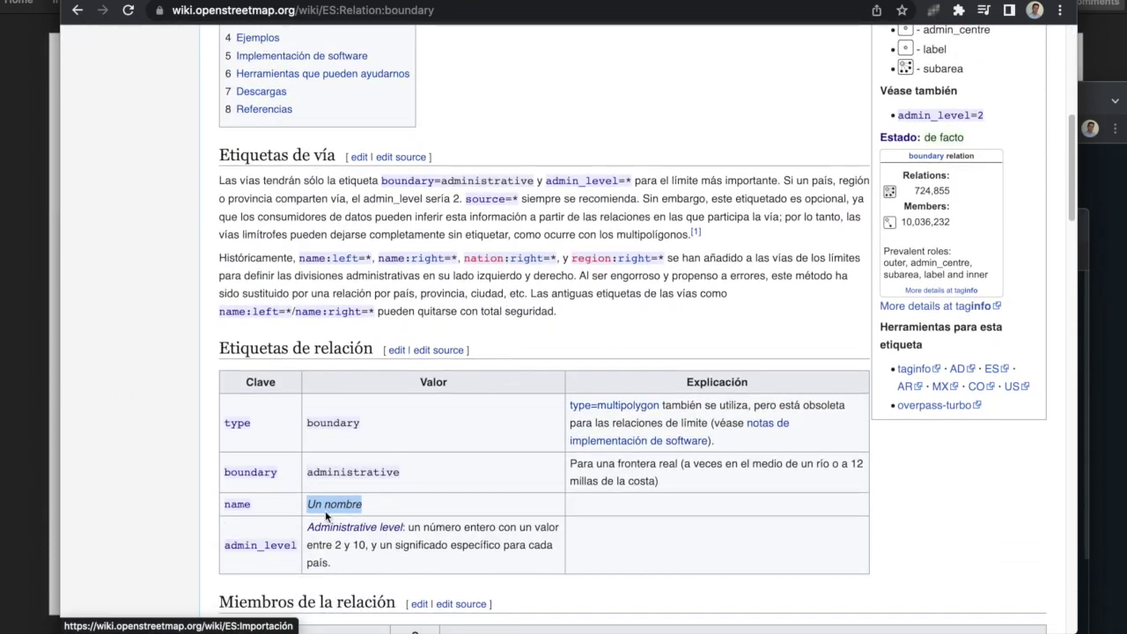
scroll(325, 510, "down", 7)
scroll(335, 467, "down", 6)
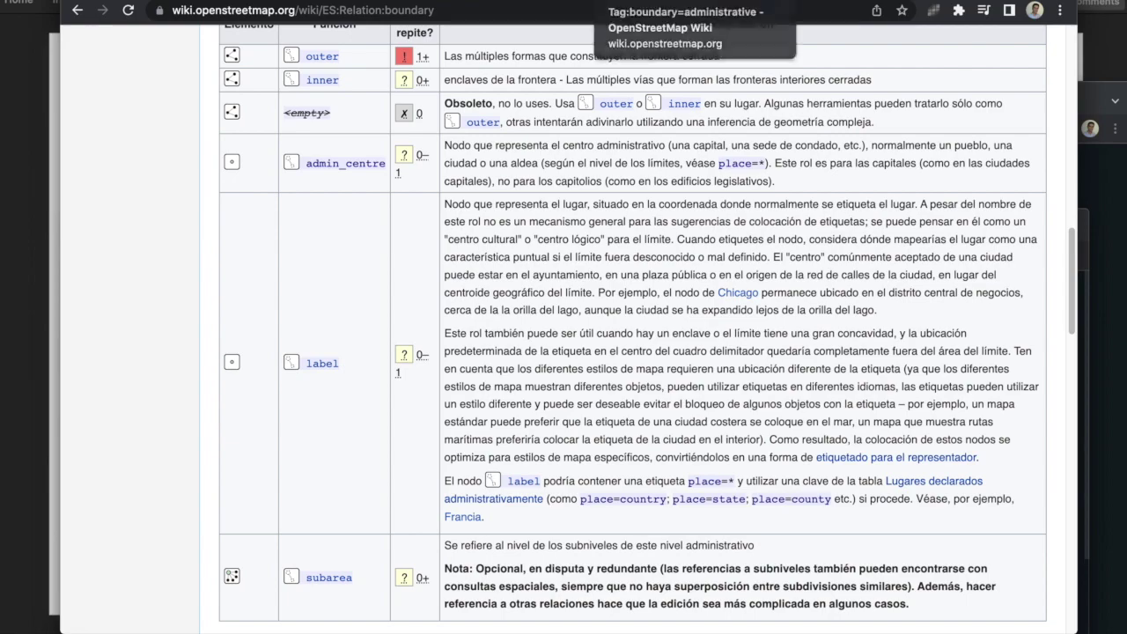
left_click(616, 2)
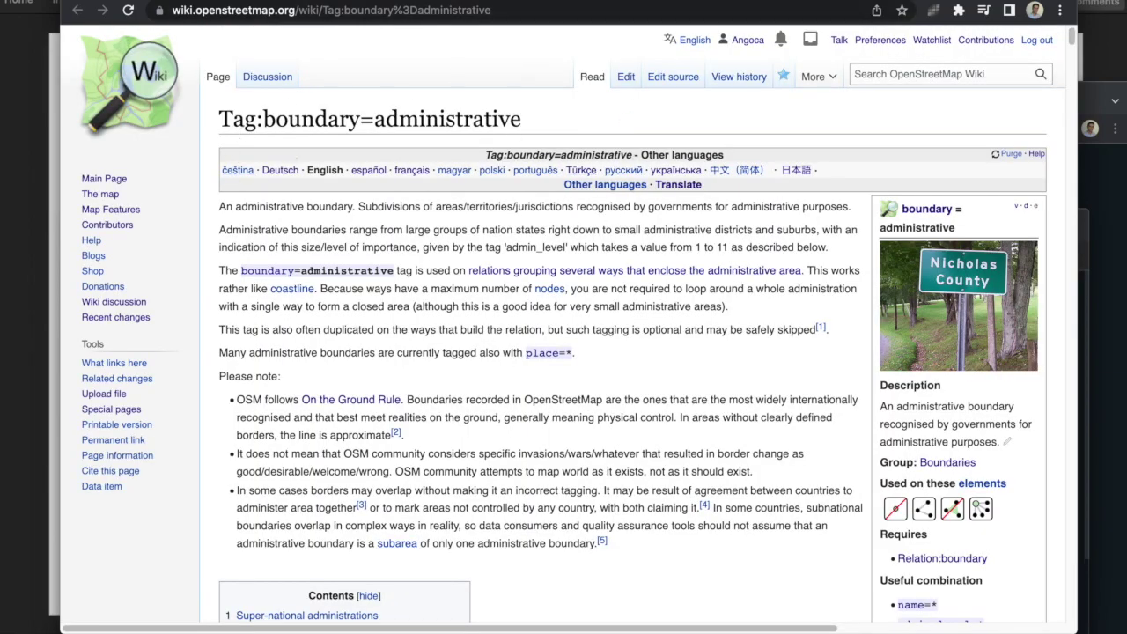
left_click(727, 2)
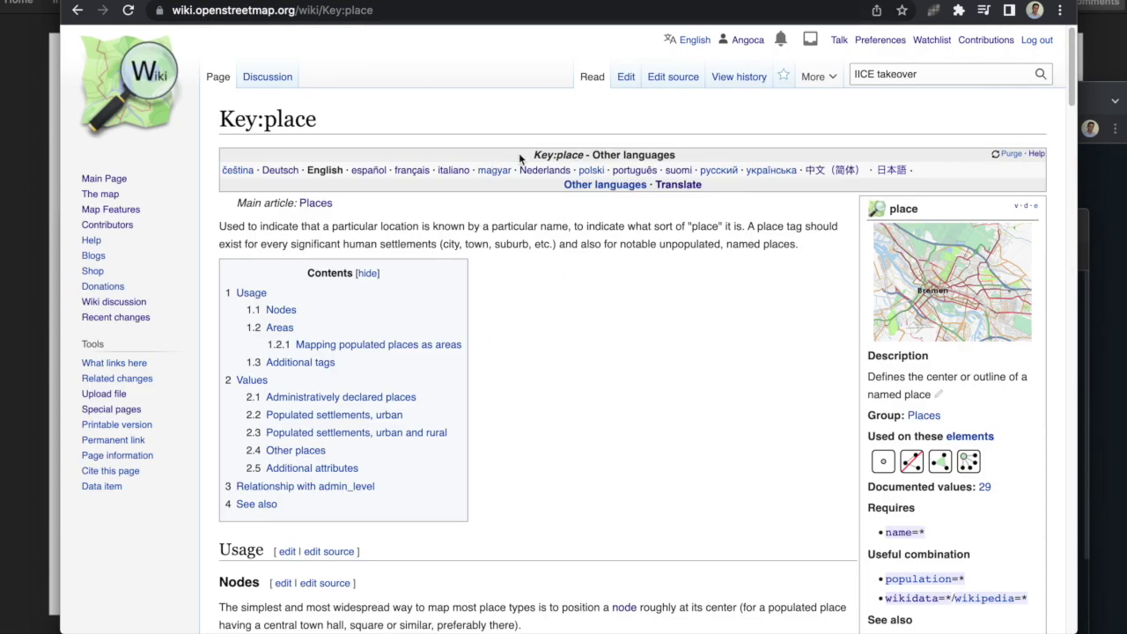
scroll(519, 152, "down", 1)
scroll(518, 152, "down", 8)
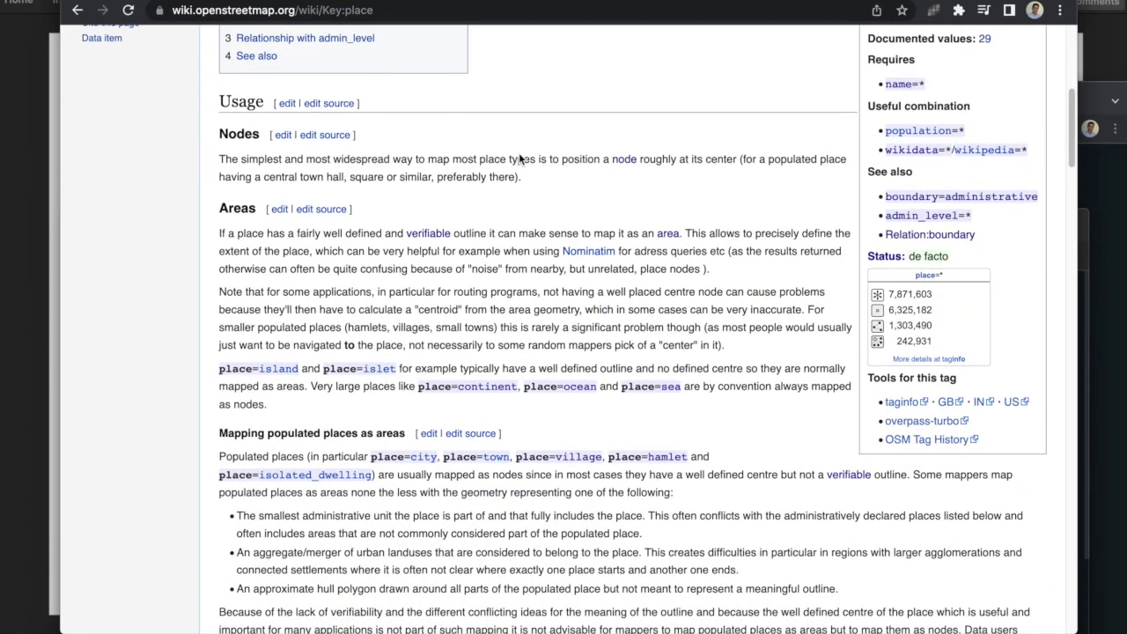
scroll(519, 152, "down", 2)
scroll(518, 153, "up", 1)
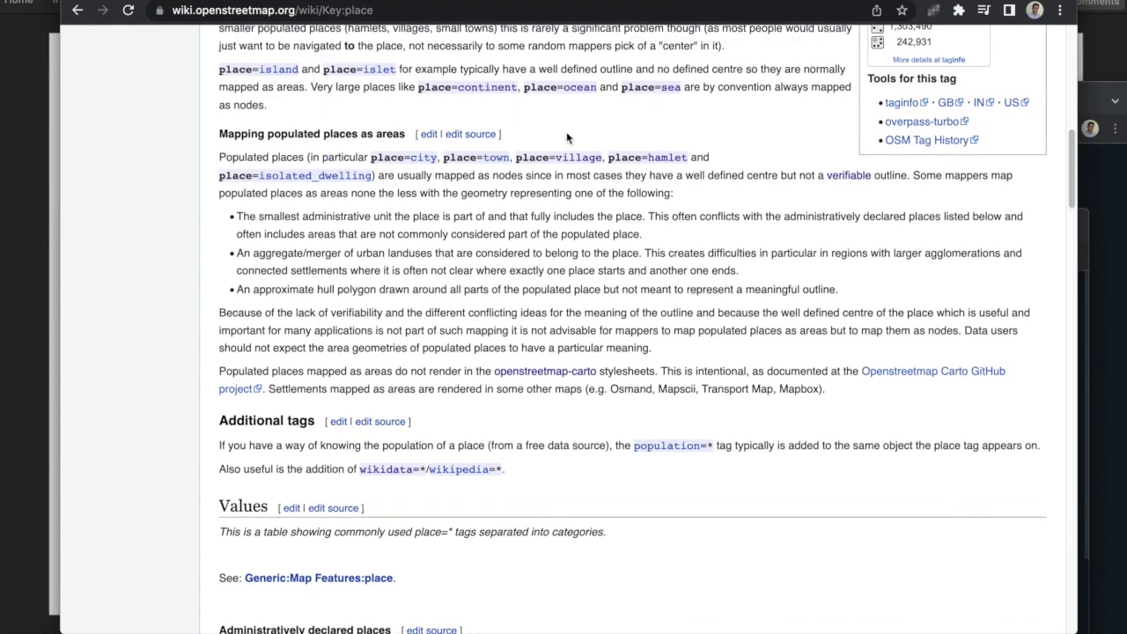
scroll(401, 82, "up", 3)
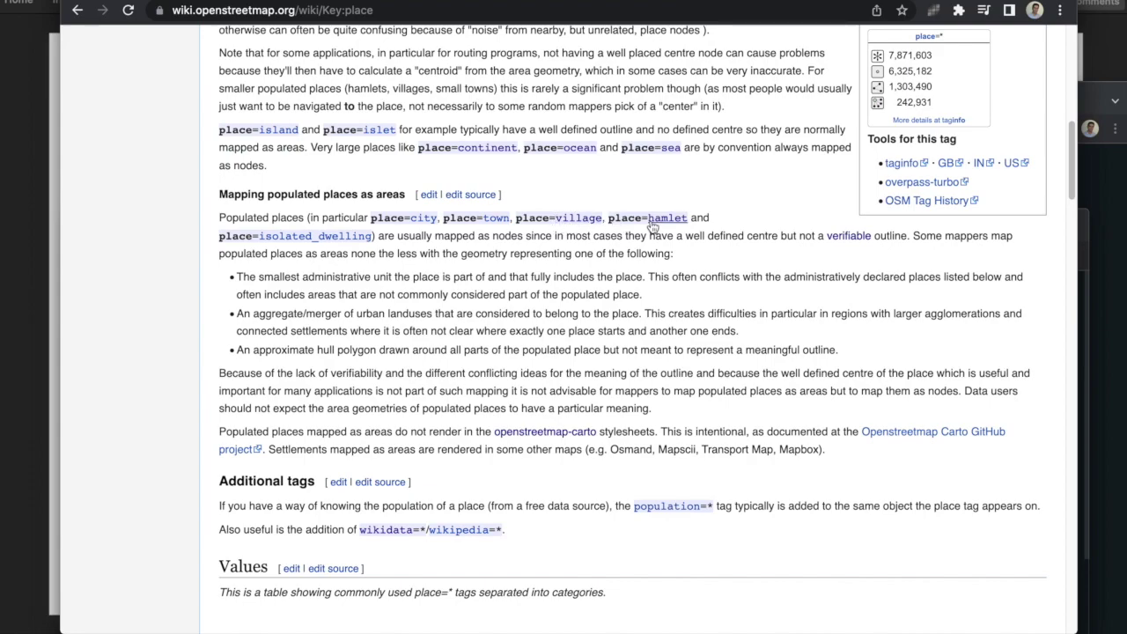
scroll(532, 275, "down", 3)
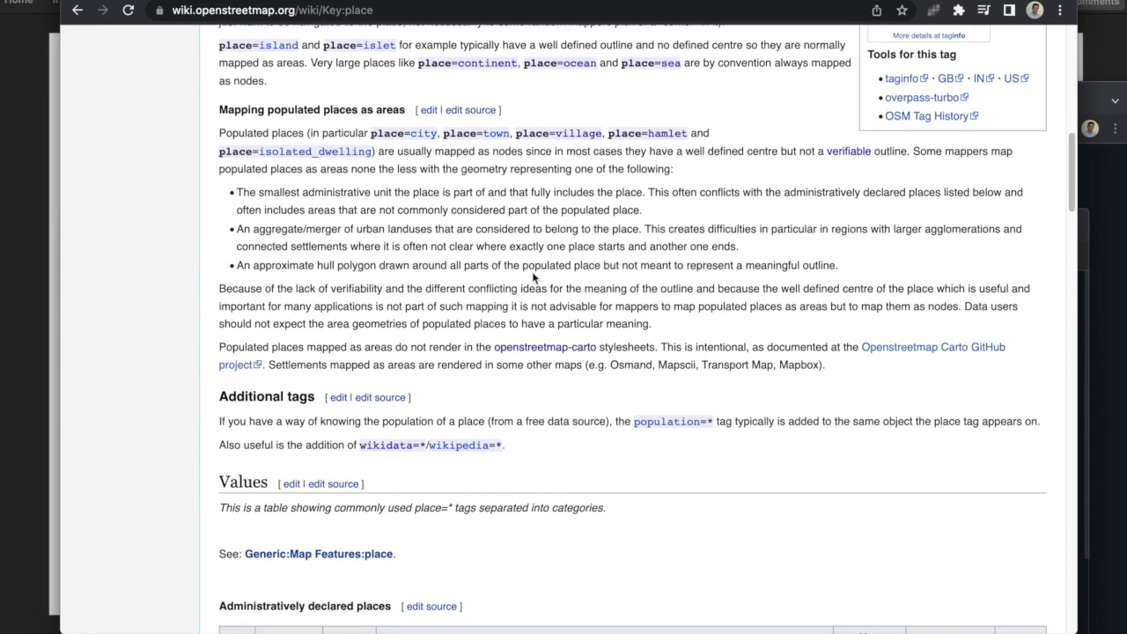
scroll(532, 268, "down", 6)
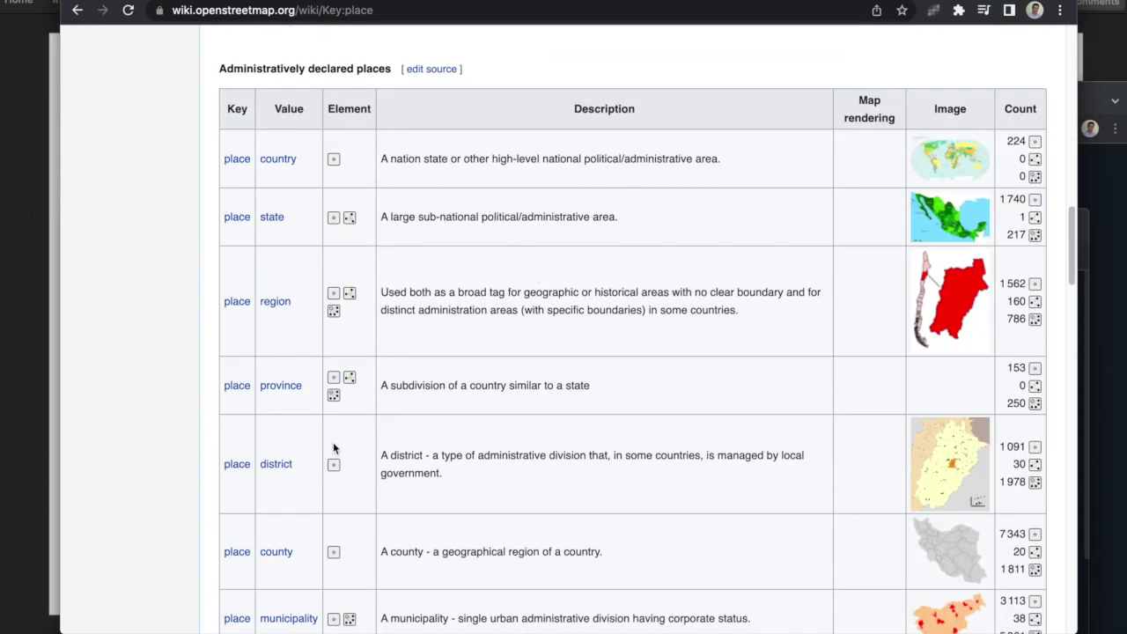
scroll(448, 254, "down", 8)
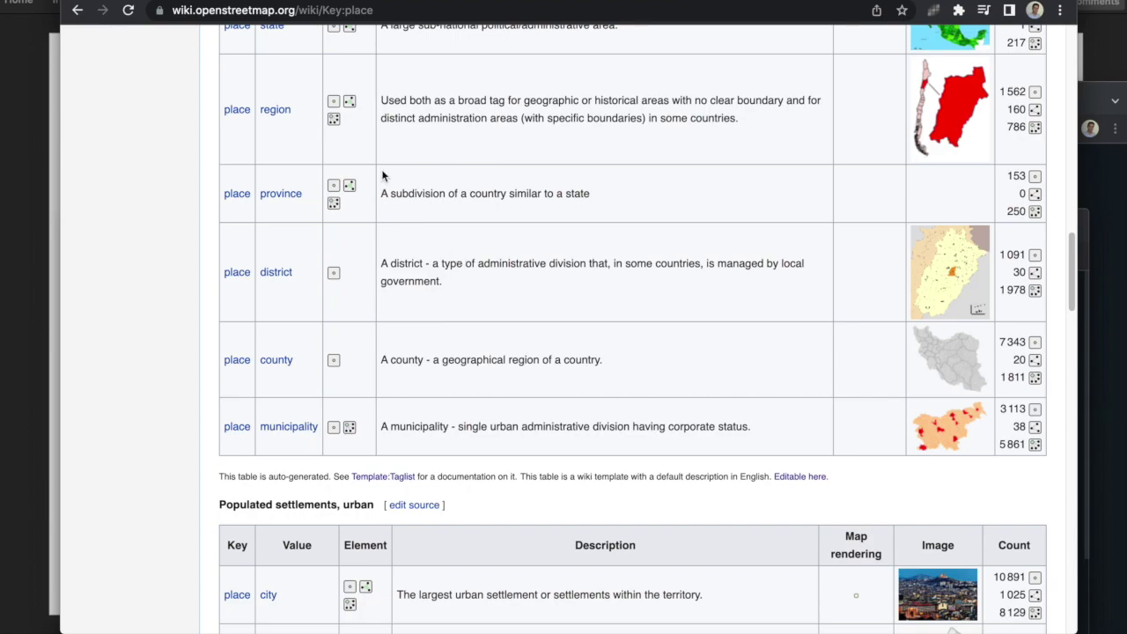
scroll(417, 274, "down", 4)
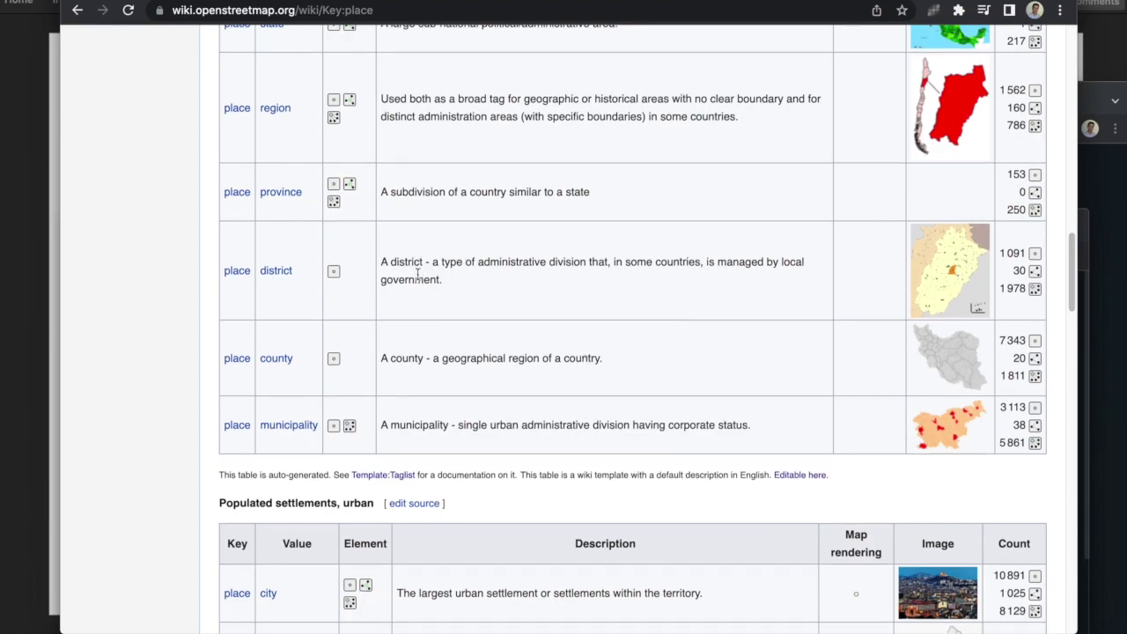
scroll(417, 280, "down", 8)
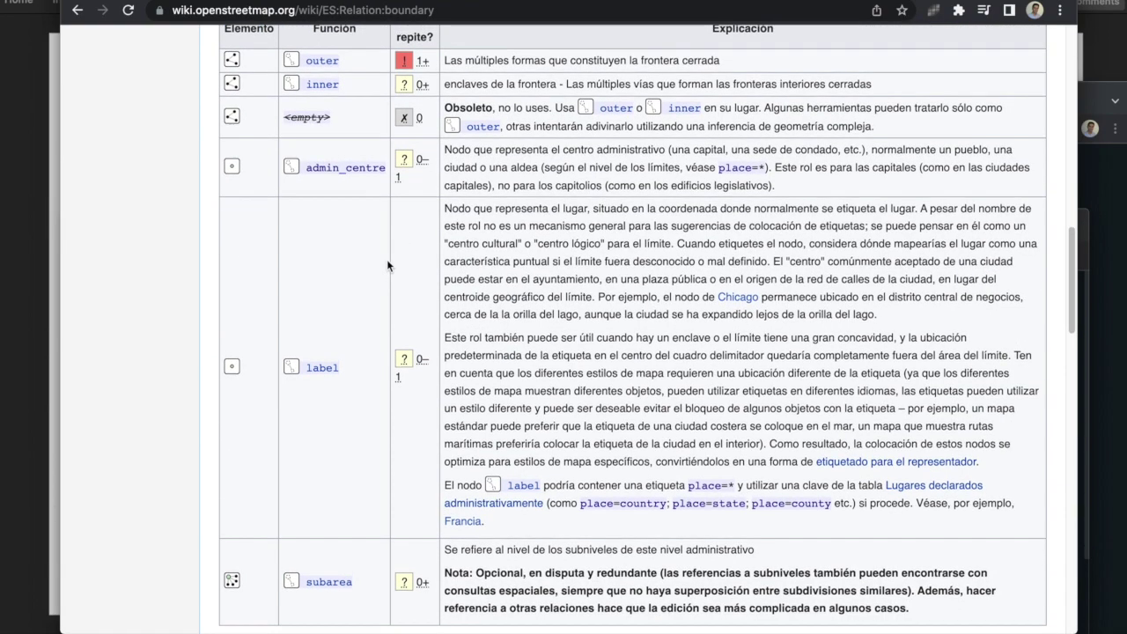
scroll(387, 259, "up", 5)
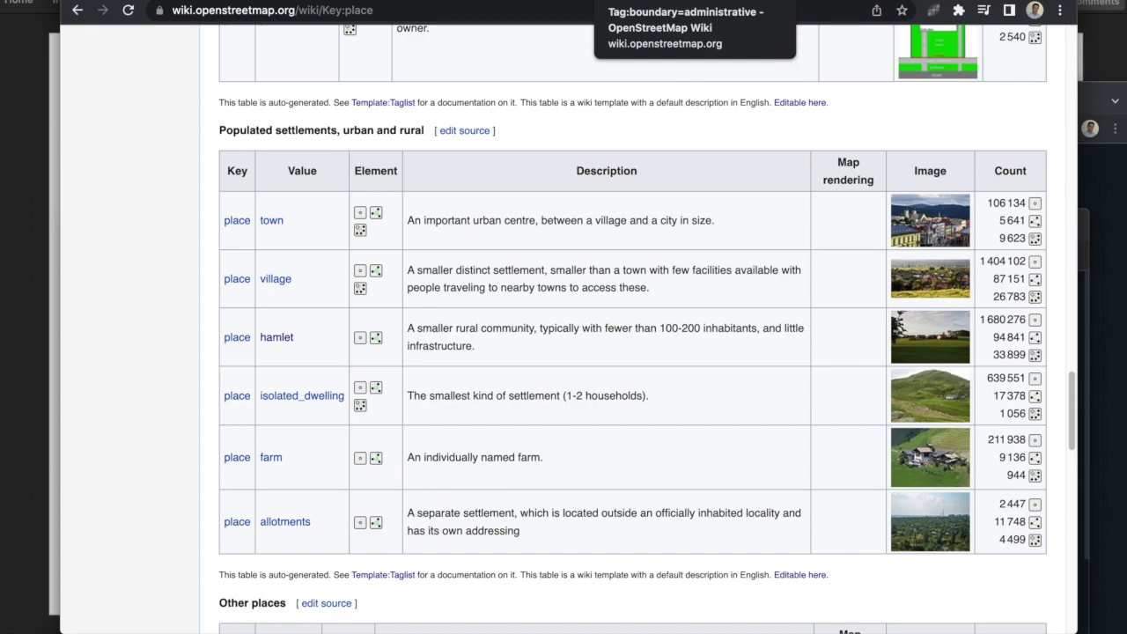
left_click(670, 0)
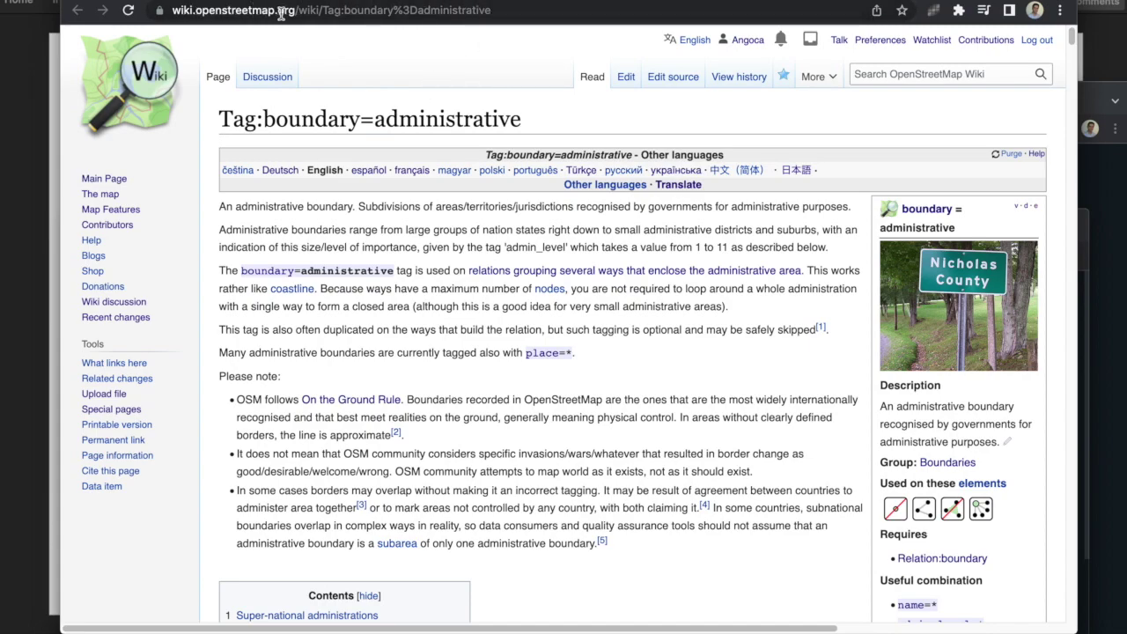
Step: Go back to Key:place and forward again to Tag:boundary=administrative
scroll(343, 180, "down", 3)
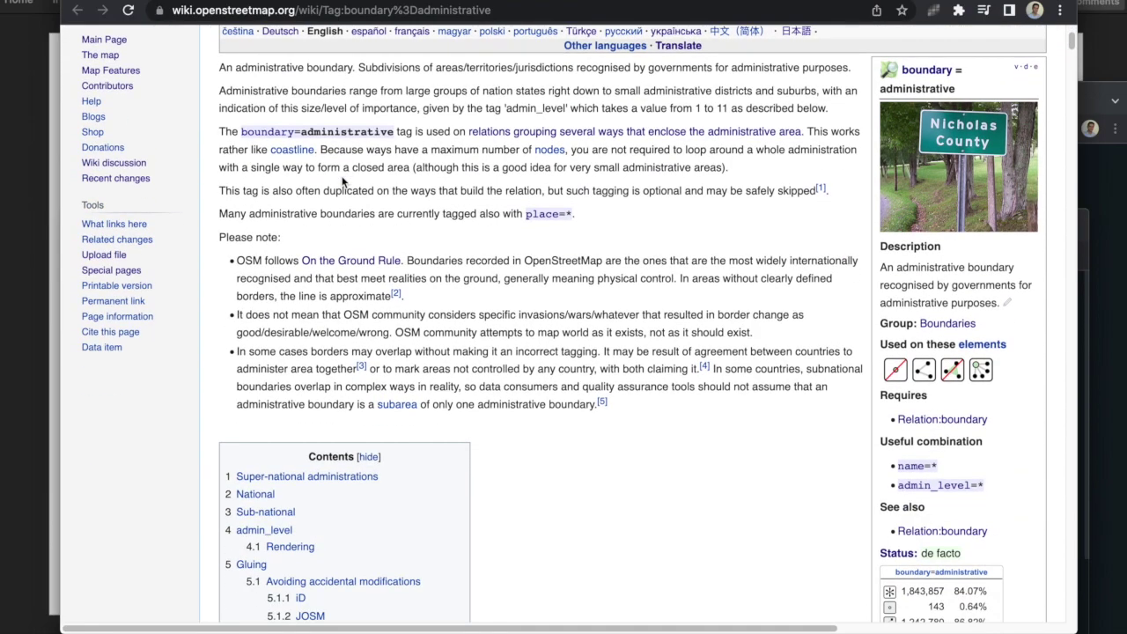
scroll(343, 180, "up", 3)
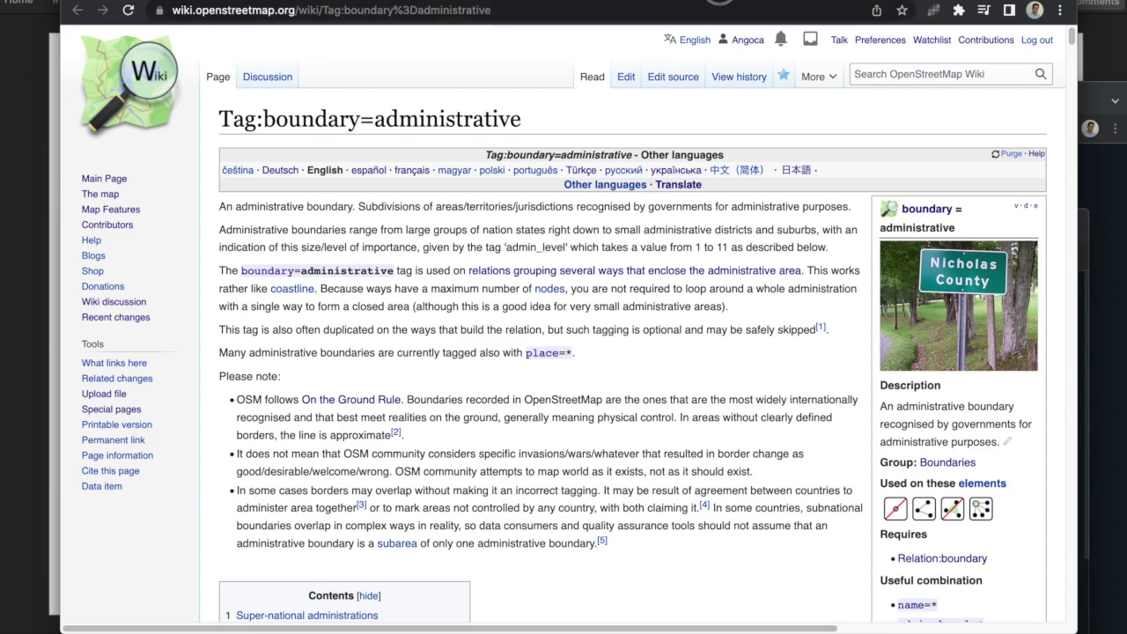
key("super+bracketleft")
scroll(551, 165, "up", 15)
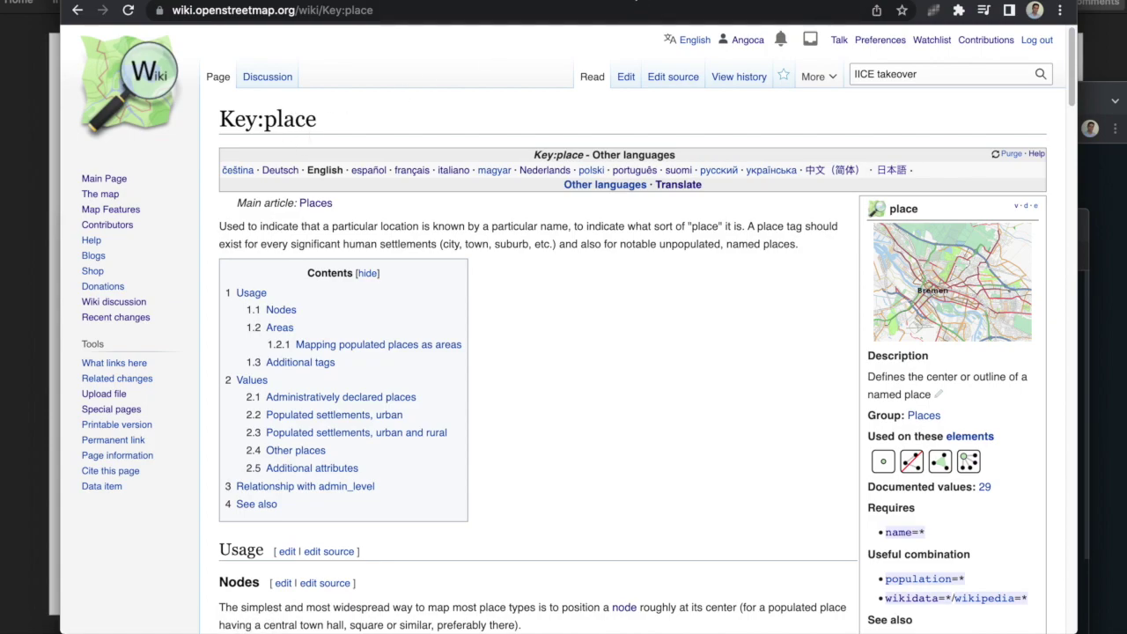
key("super+bracketright")
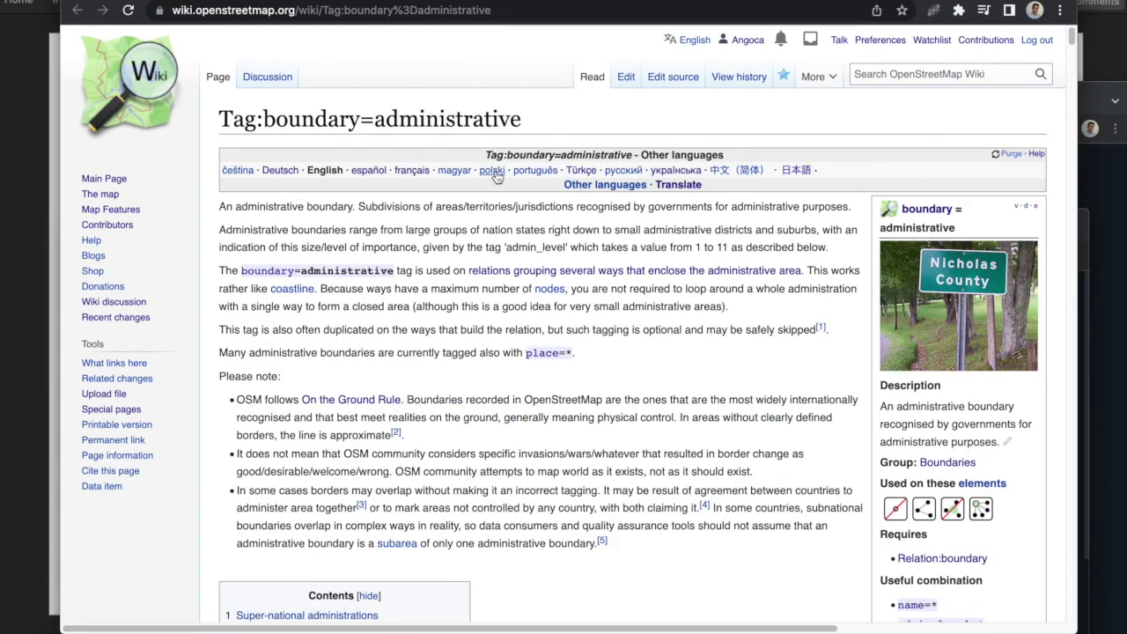
Step: Scroll down to Table 1 and stop at Colombia's admin_level row
scroll(499, 176, "down", 1)
scroll(499, 174, "down", 10)
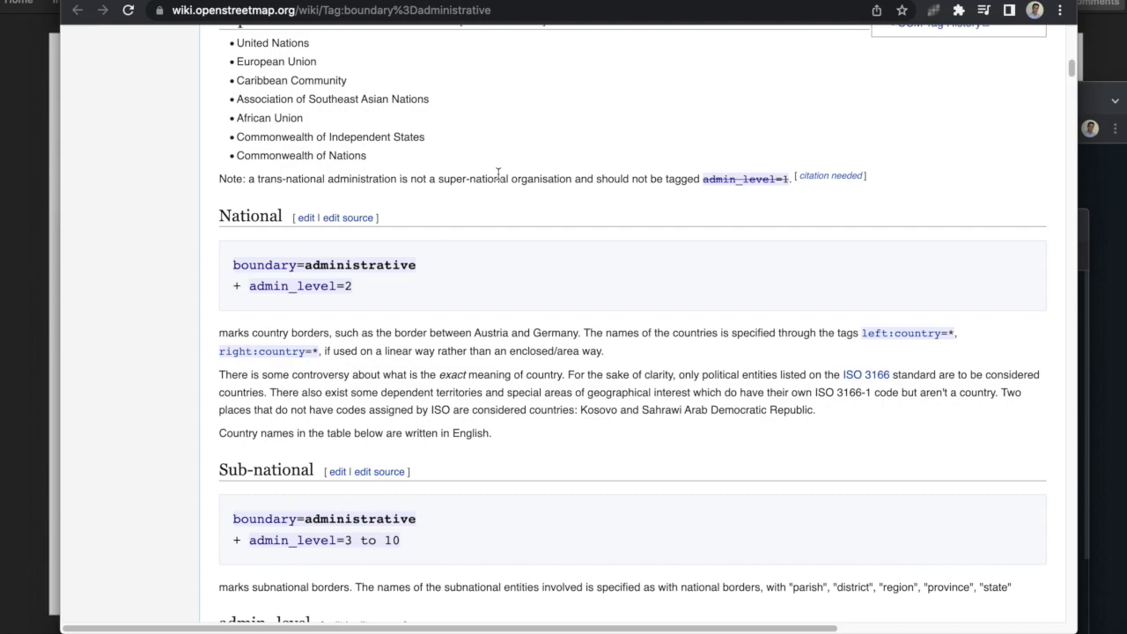
scroll(499, 174, "down", 10)
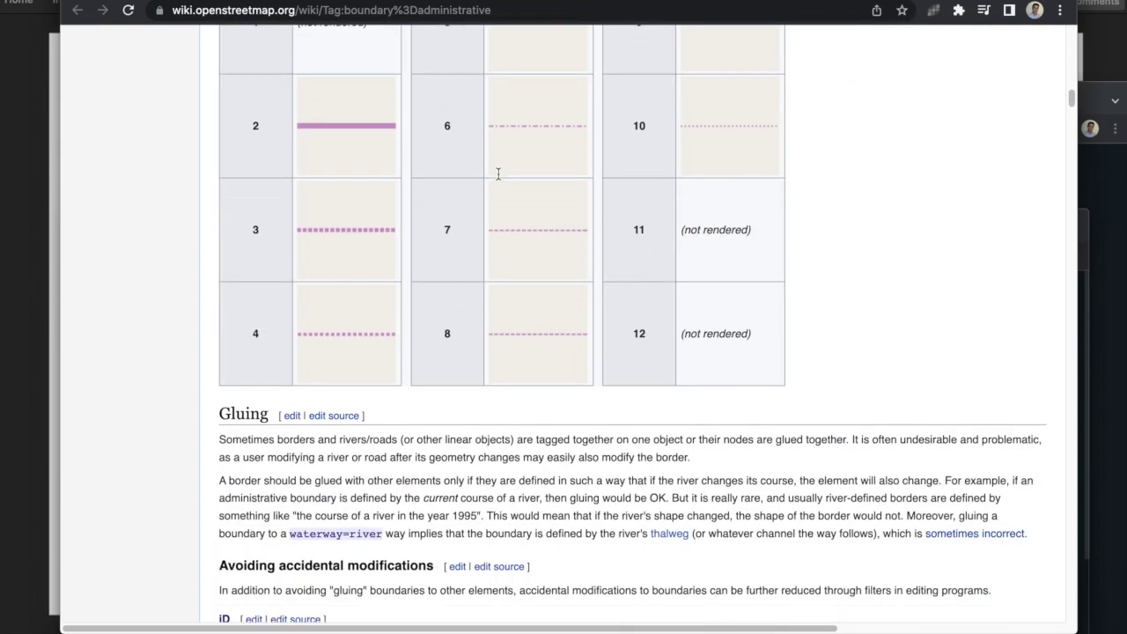
scroll(498, 174, "down", 6)
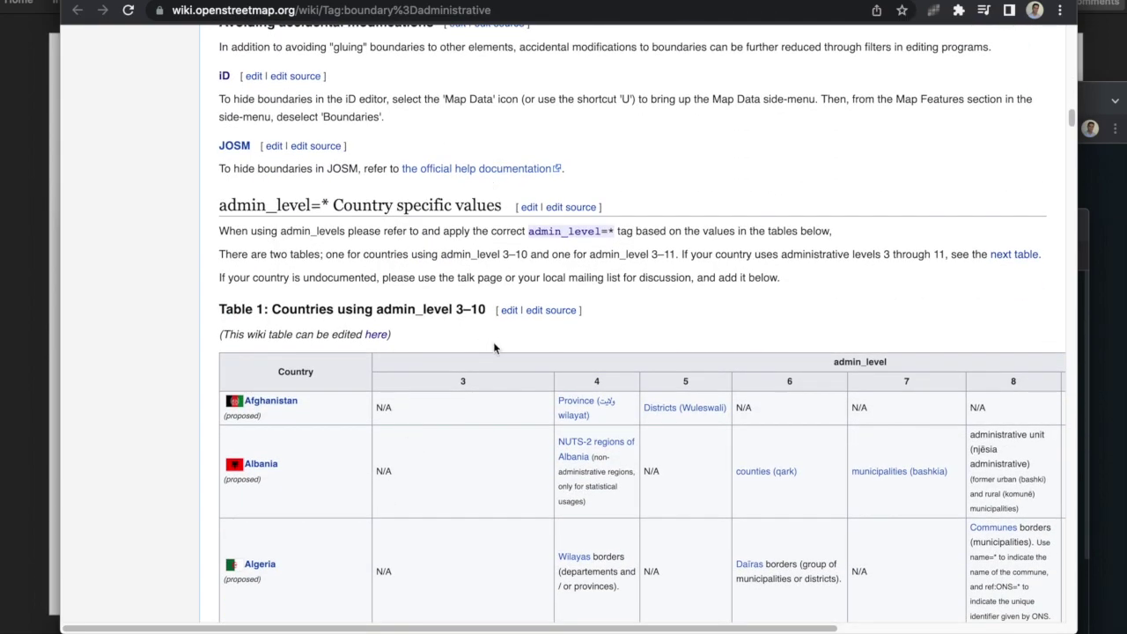
scroll(512, 204, "down", 8)
scroll(509, 203, "down", 10)
scroll(508, 202, "down", 5)
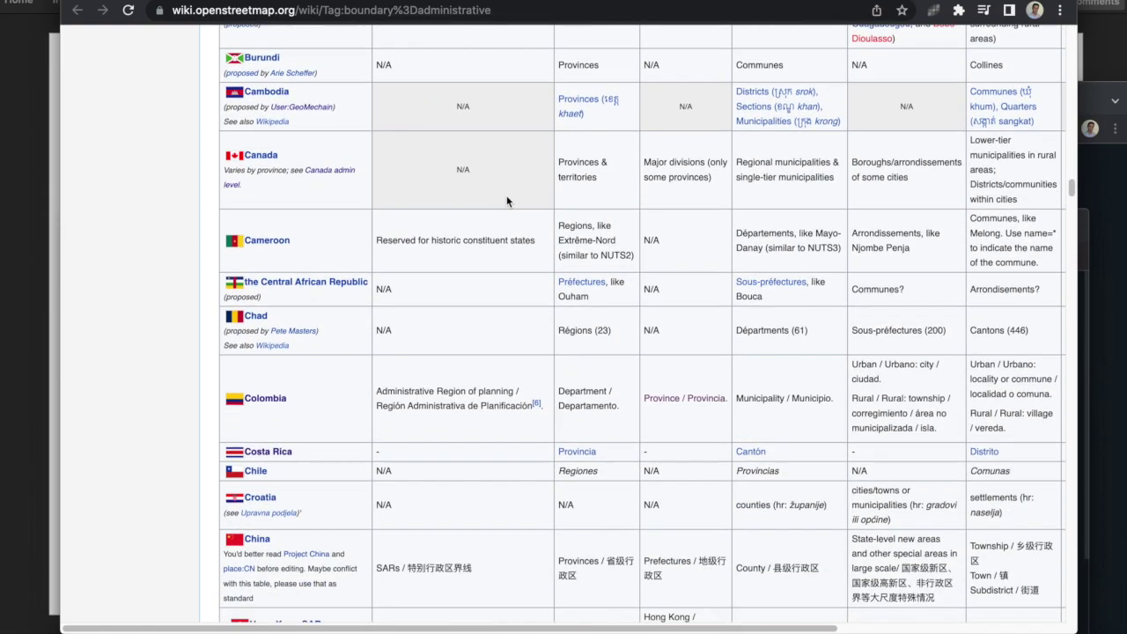
scroll(506, 201, "down", 5)
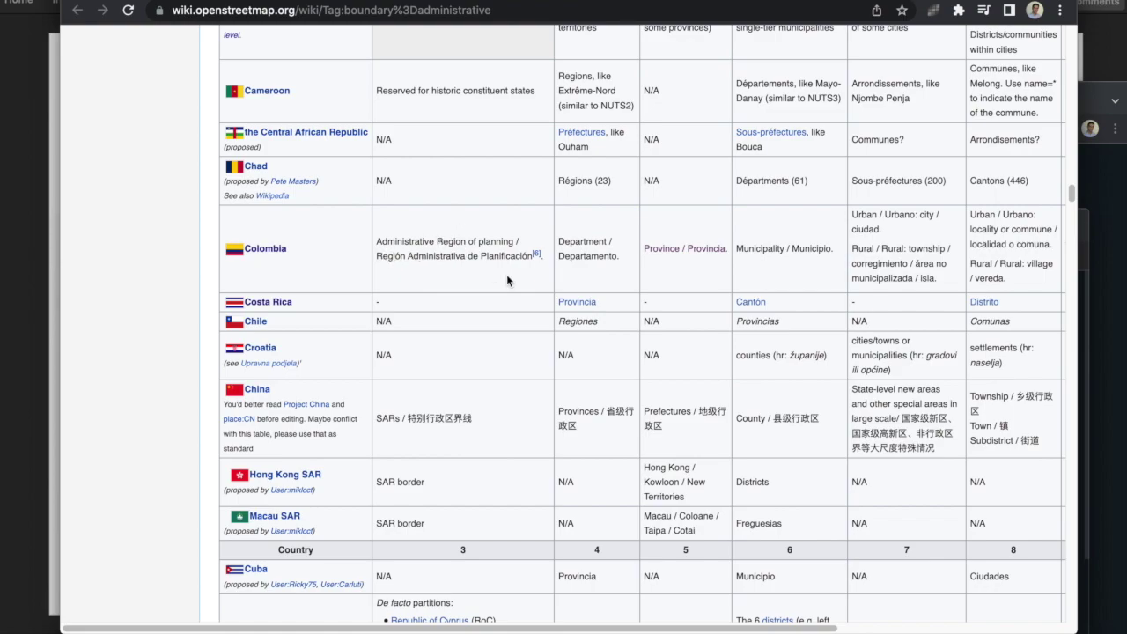
scroll(506, 276, "right", 5)
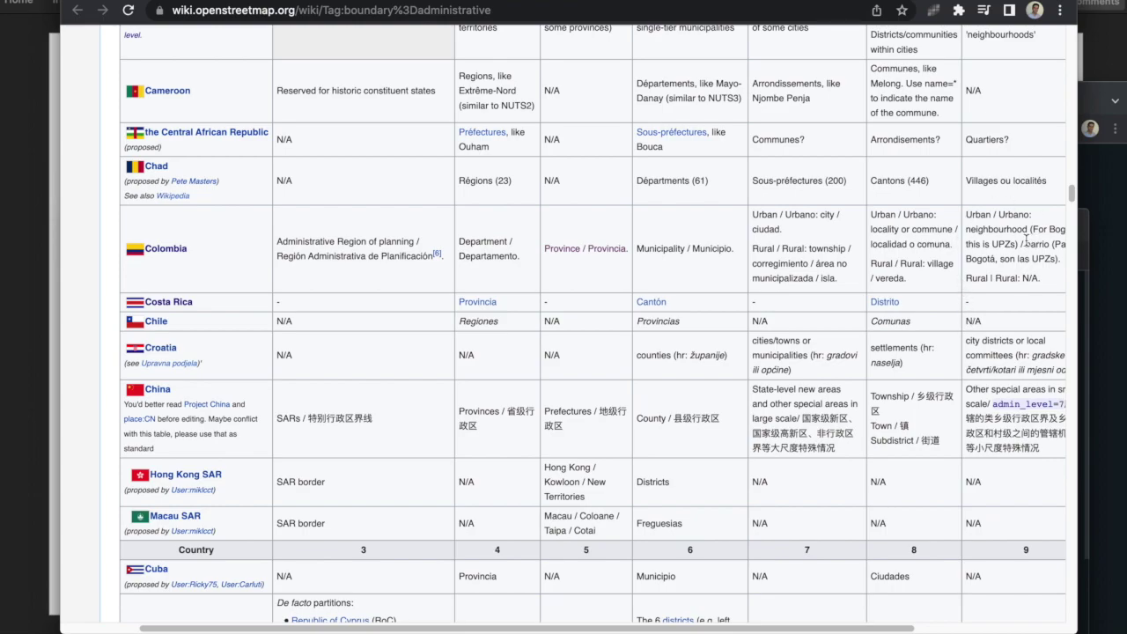
Step: Shift the country table right to show Colombia's level 9 Bogotá UPZs
scroll(1022, 236, "right", 2)
Step: Shift the table right to Colombia's level 10 Bogotá barrios, then nudge it back left
scroll(1002, 229, "right", 5)
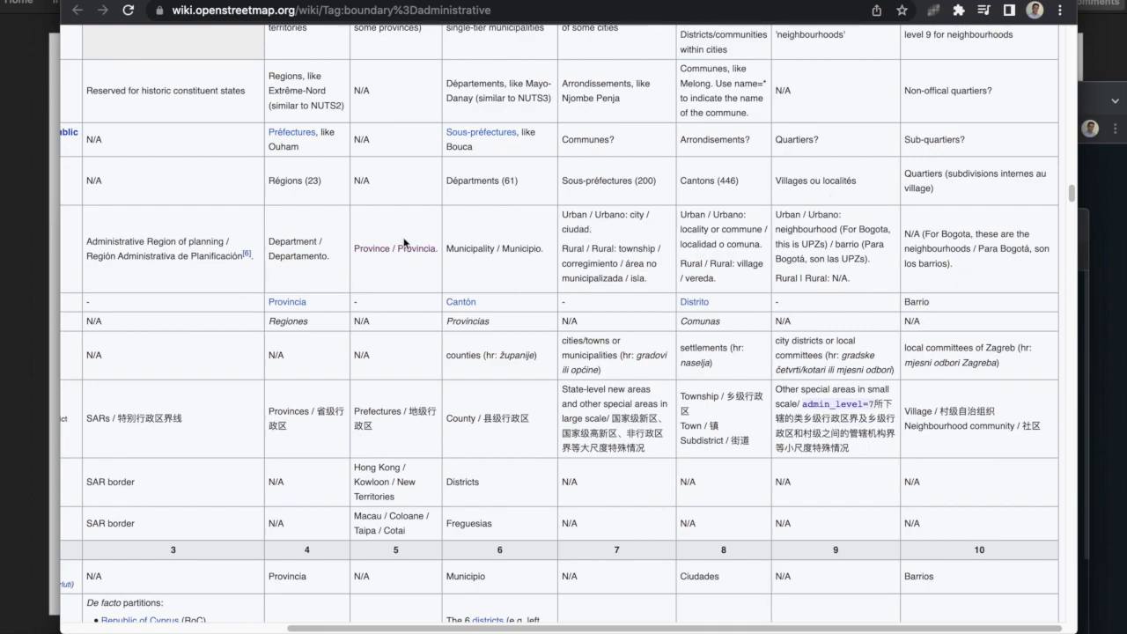
scroll(403, 243, "left", 2)
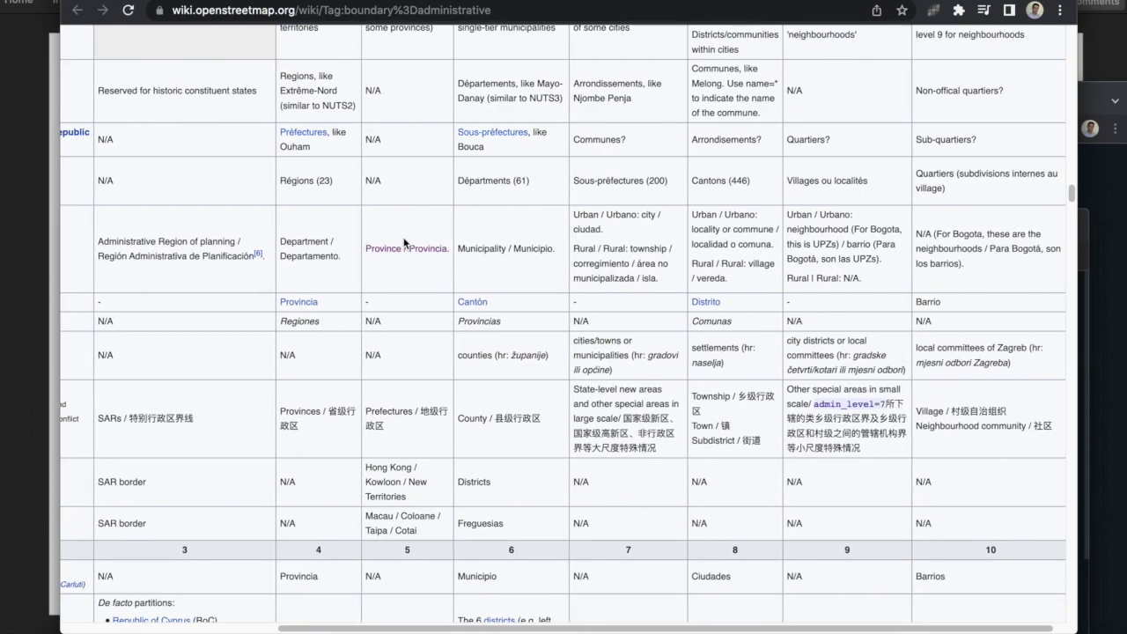
Step: Skim the ES:Relation:boundary and Key:place pages, then switch to the ES:Colombia/Guía para mapear la división política page
key("alt+Left")
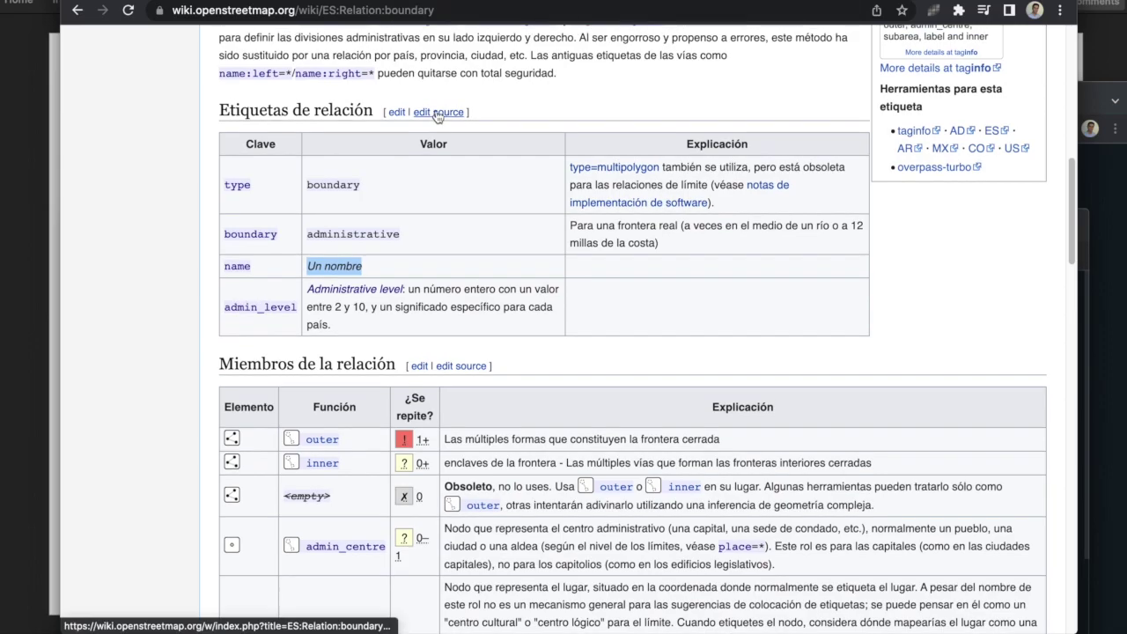
scroll(437, 110, "up", 9)
scroll(438, 117, "down", 10)
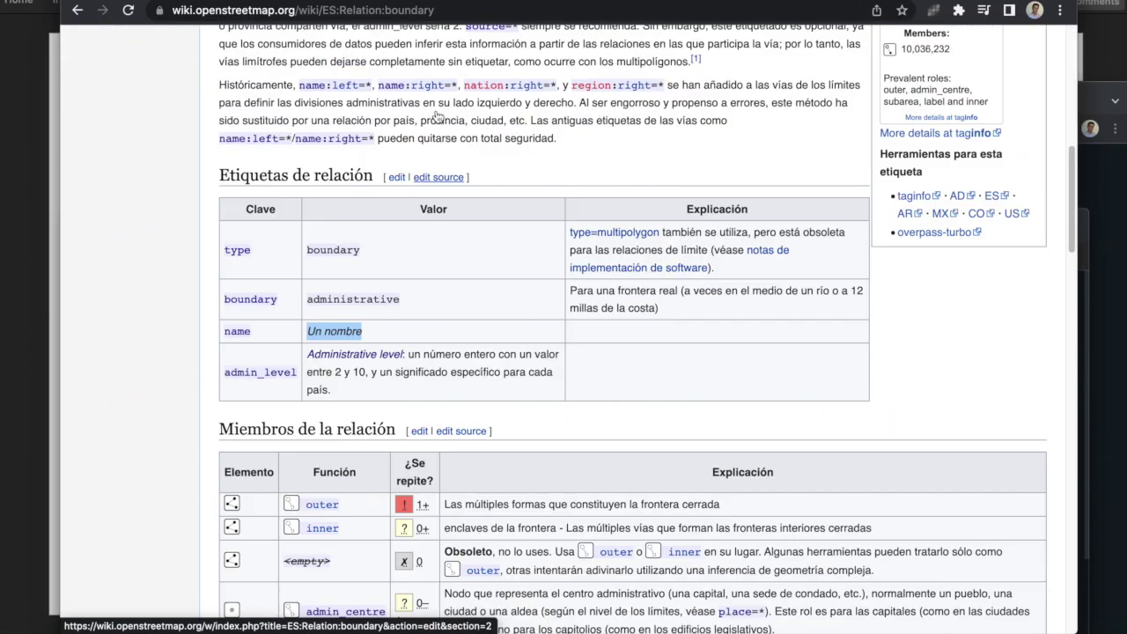
left_click(715, 2)
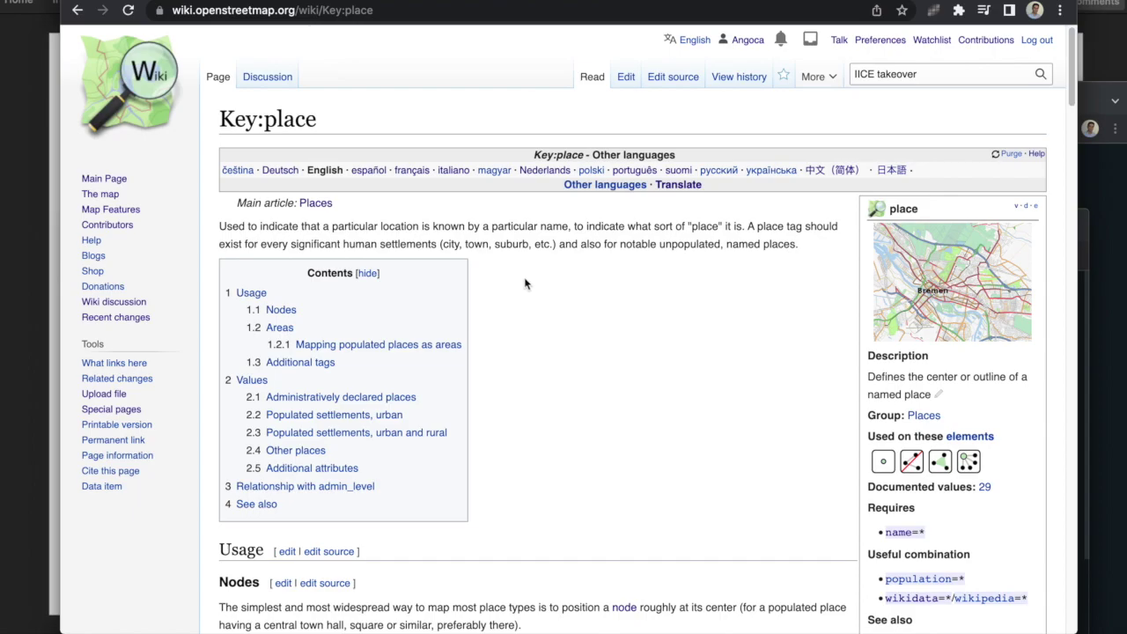
scroll(517, 279, "down", 10)
scroll(582, 275, "down", 5)
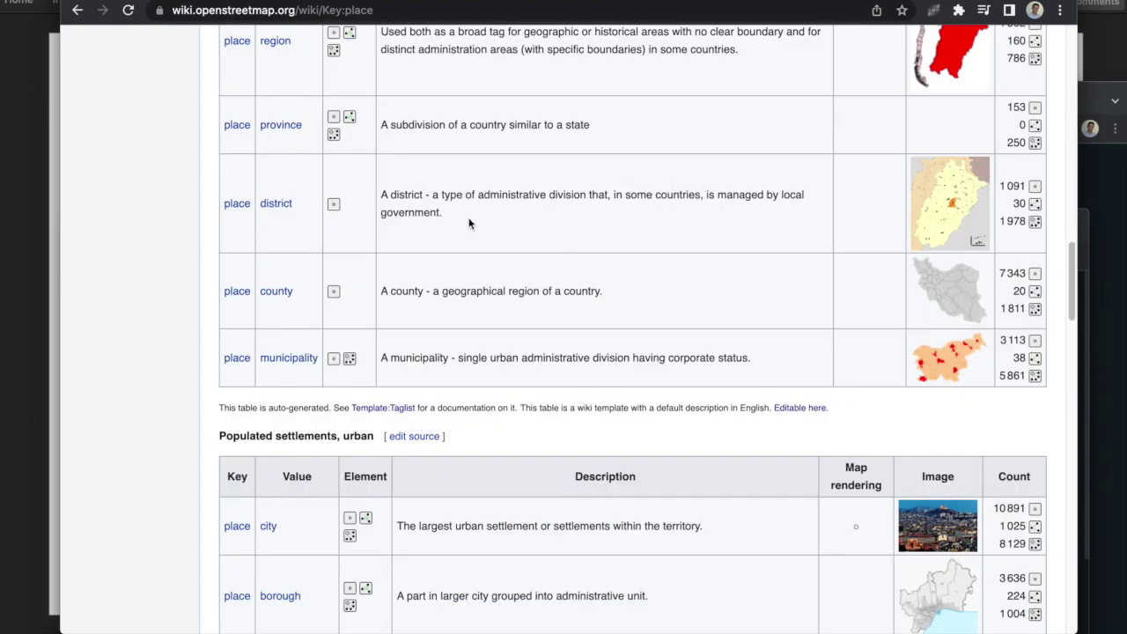
scroll(466, 221, "down", 5)
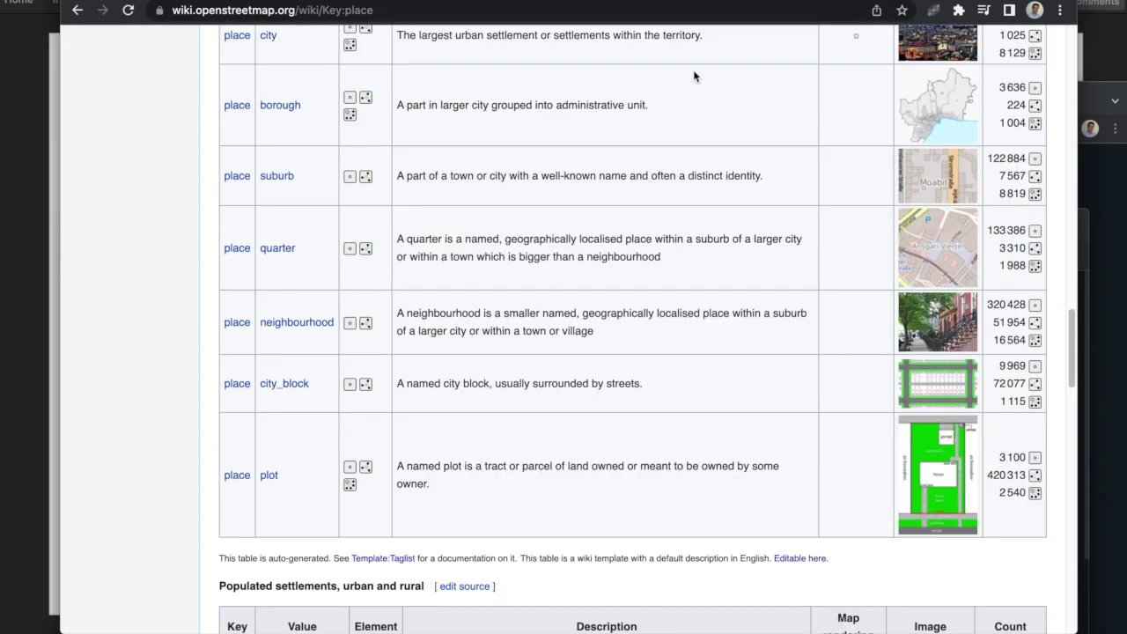
left_click(845, 3)
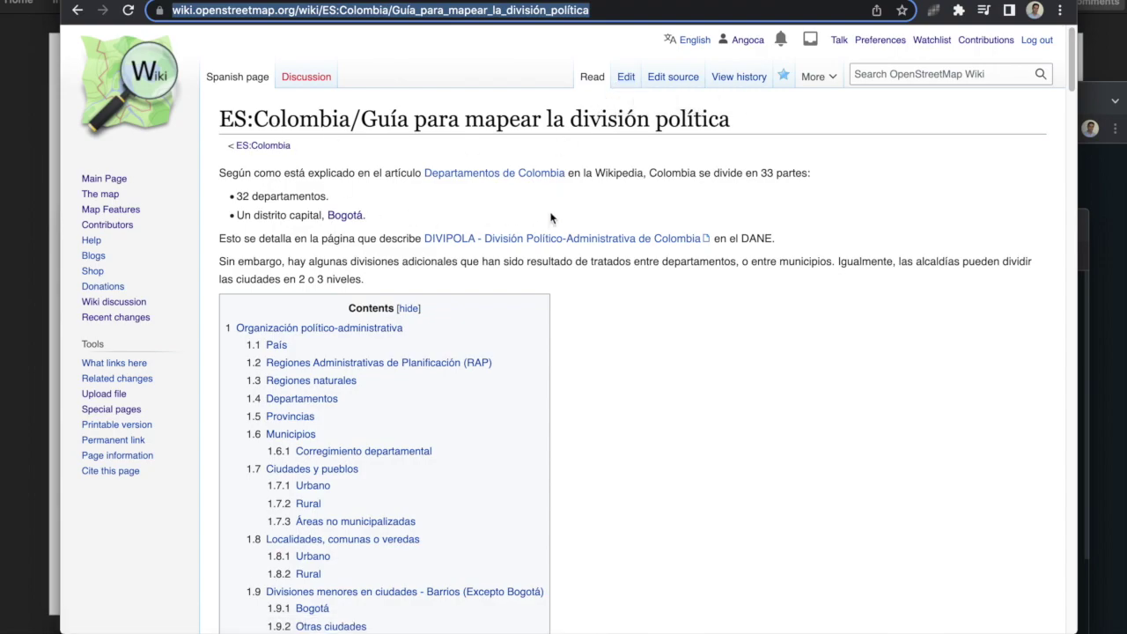
Step: Read the País and RAP rules, highlighting RAP's admin_level=3 and place=region labels
scroll(550, 219, "down", 5)
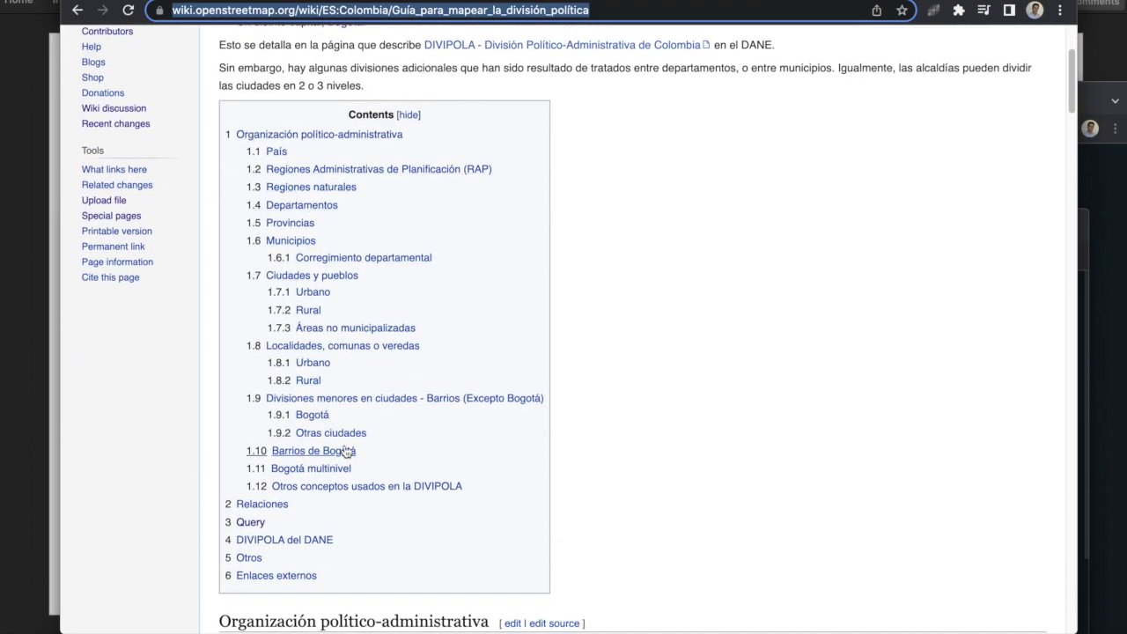
scroll(350, 431, "down", 8)
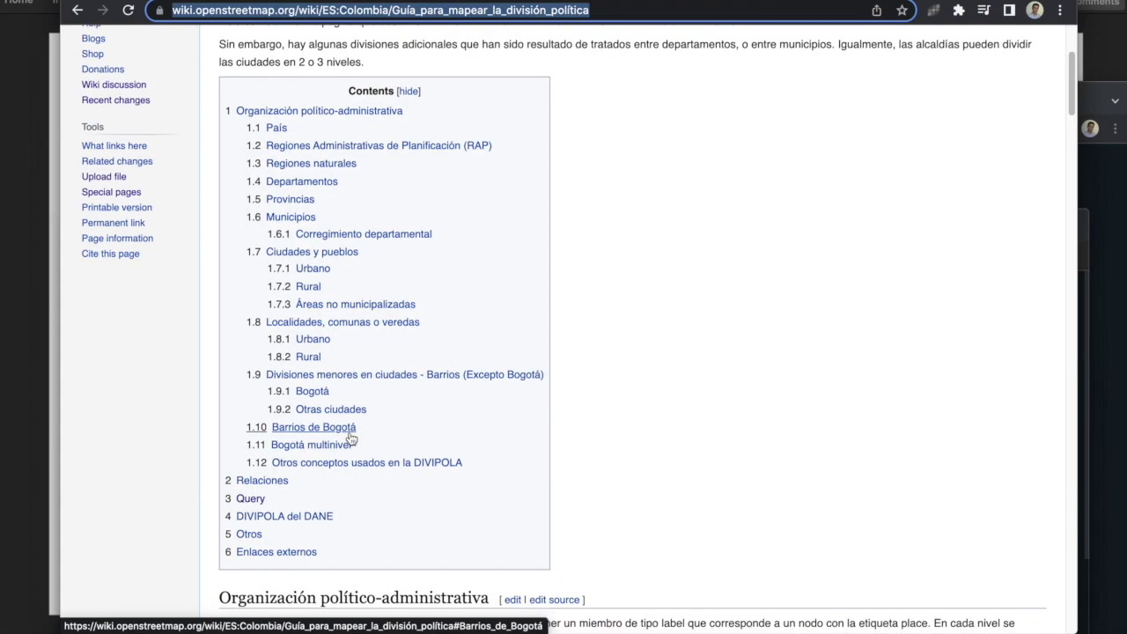
scroll(353, 413, "down", 3)
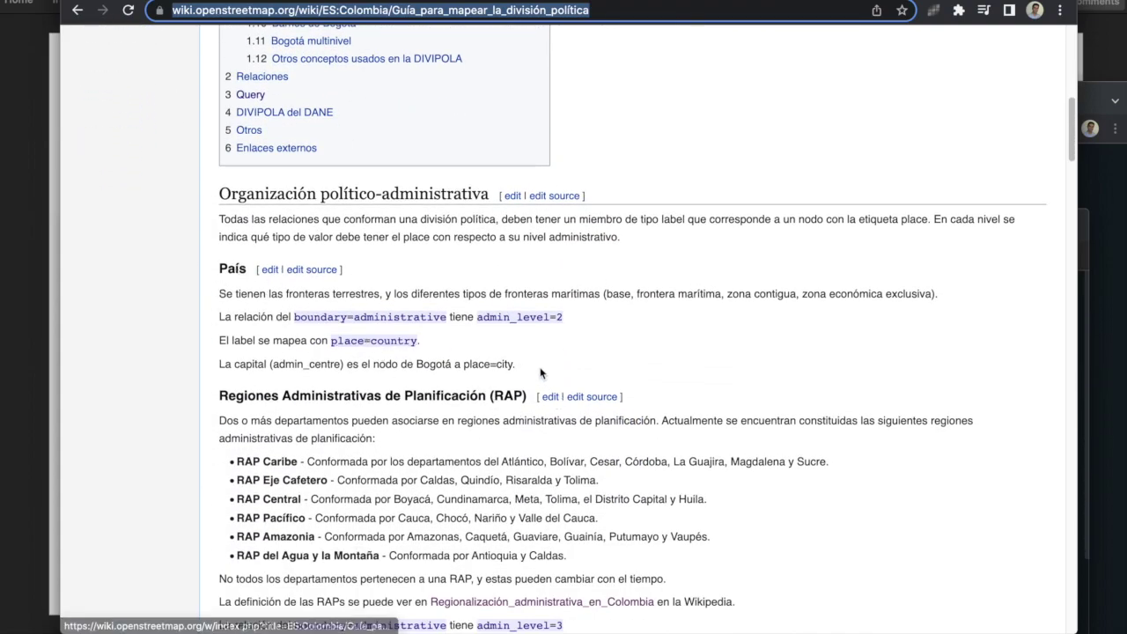
left_click_drag(536, 365, 507, 362)
scroll(507, 363, "down", 3)
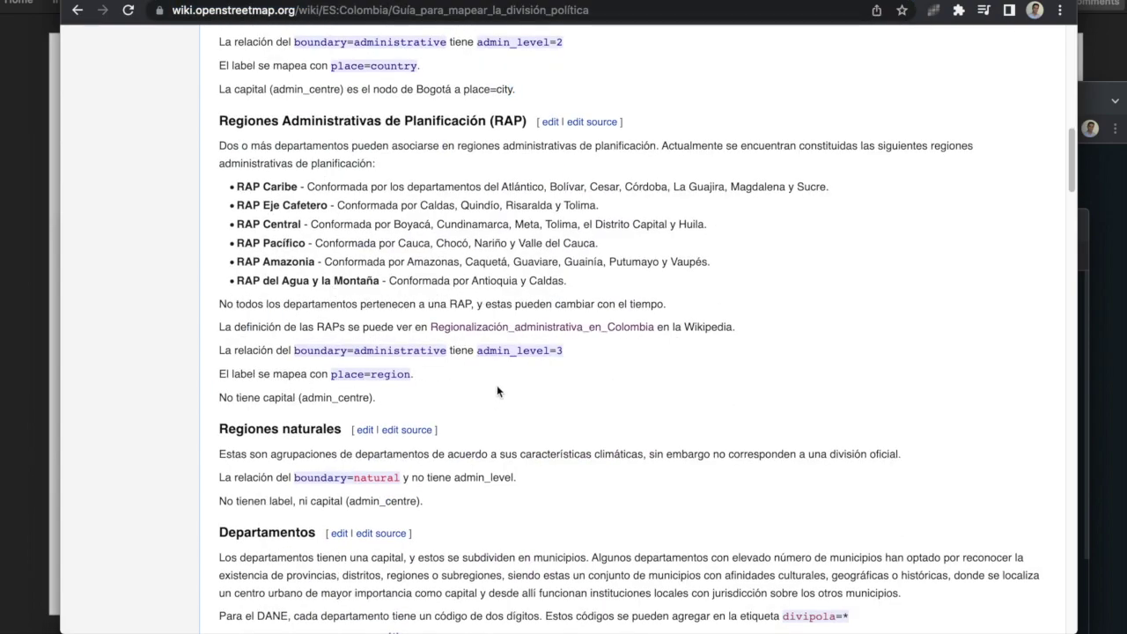
left_click_drag(275, 350, 582, 358)
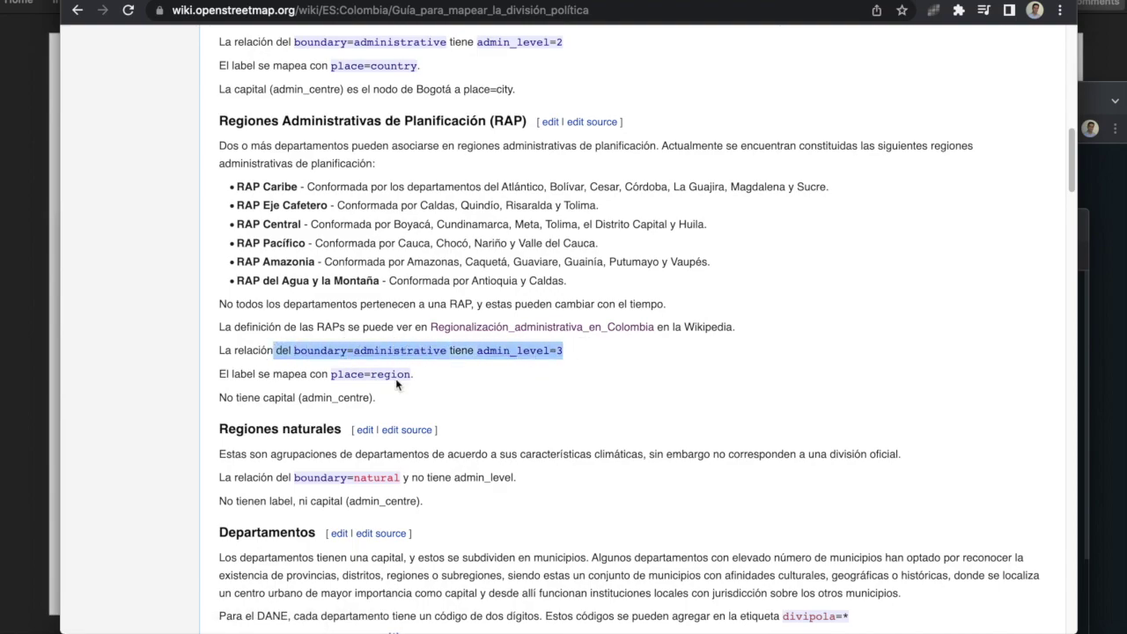
left_click_drag(281, 374, 421, 380)
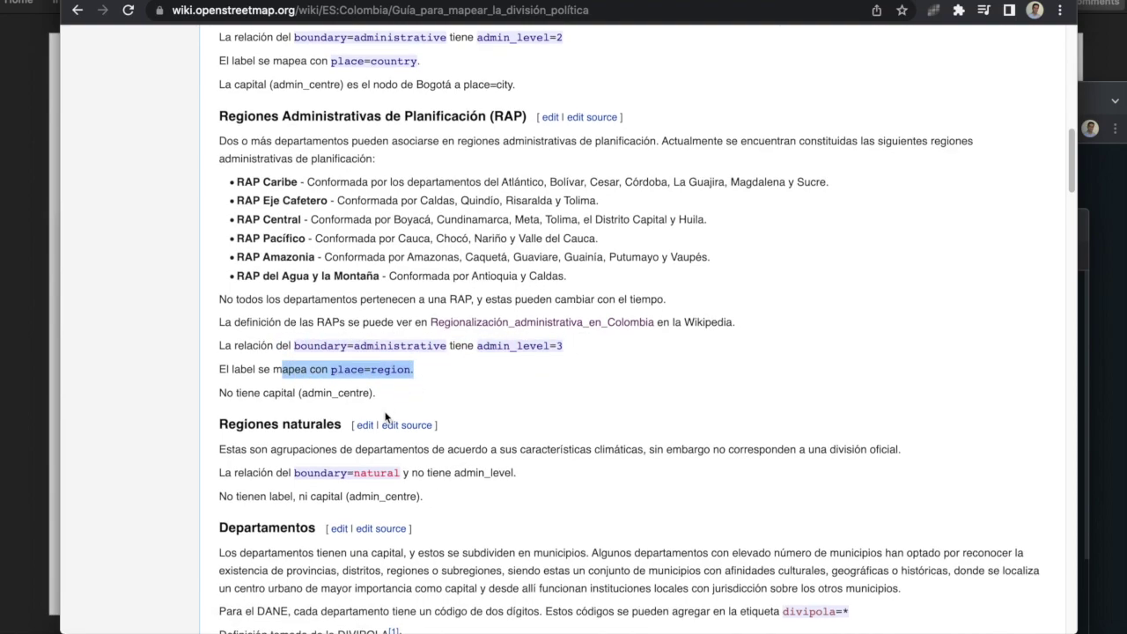
Step: Highlight the Regiones naturales section and the Departamentos tagging rules
scroll(242, 366, "down", 1)
left_click_drag(237, 370, 467, 447)
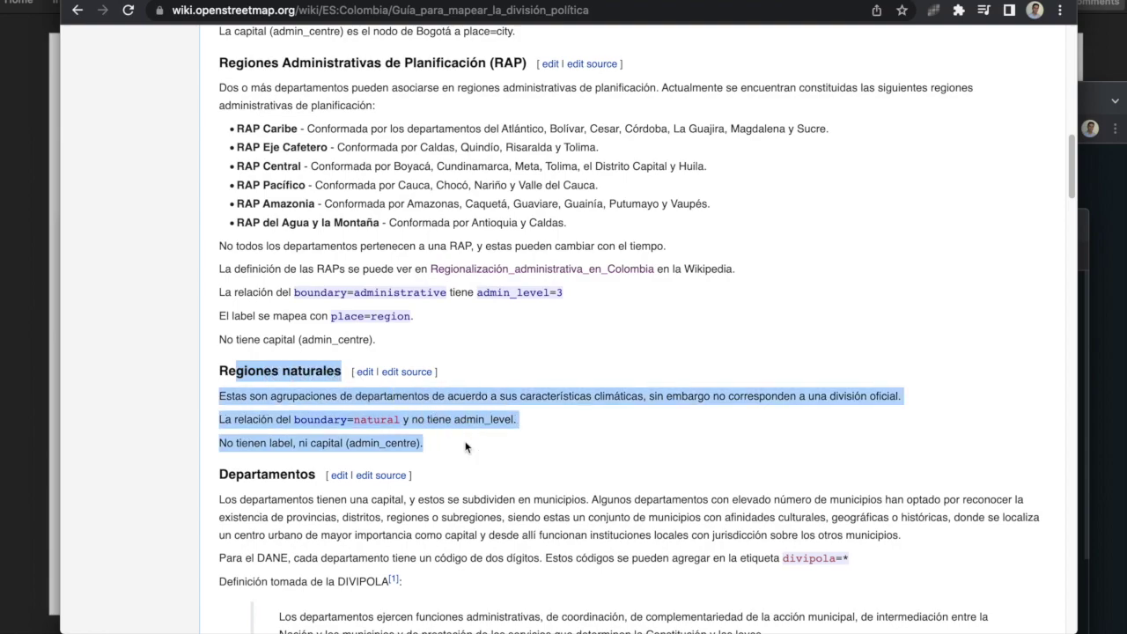
left_click(464, 444)
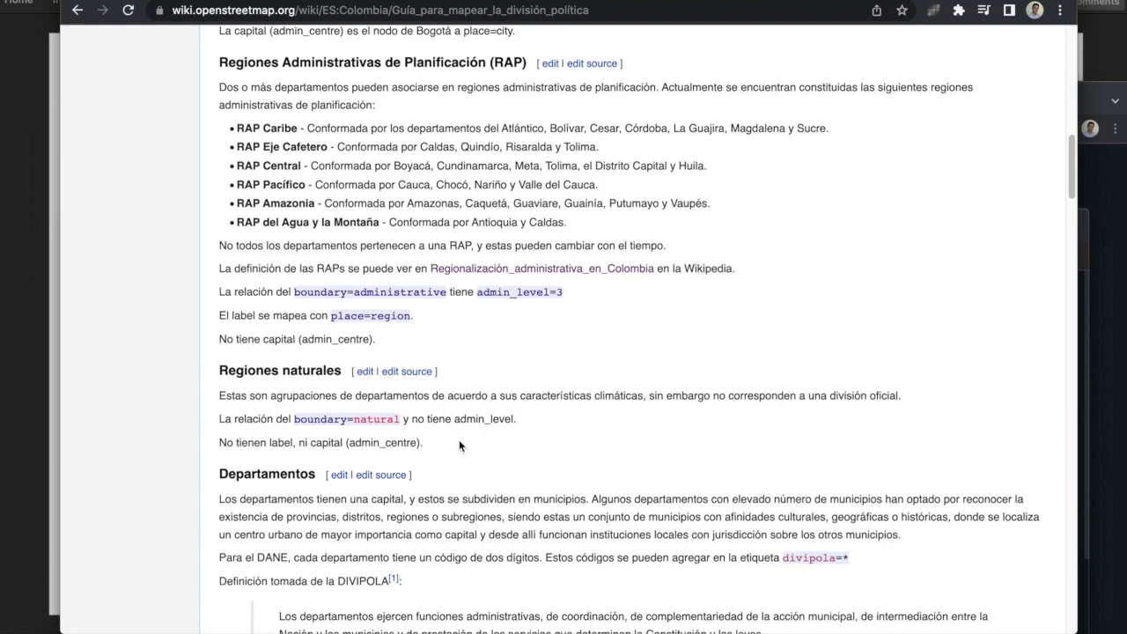
scroll(459, 446, "down", 4)
left_click_drag(220, 296, 697, 510)
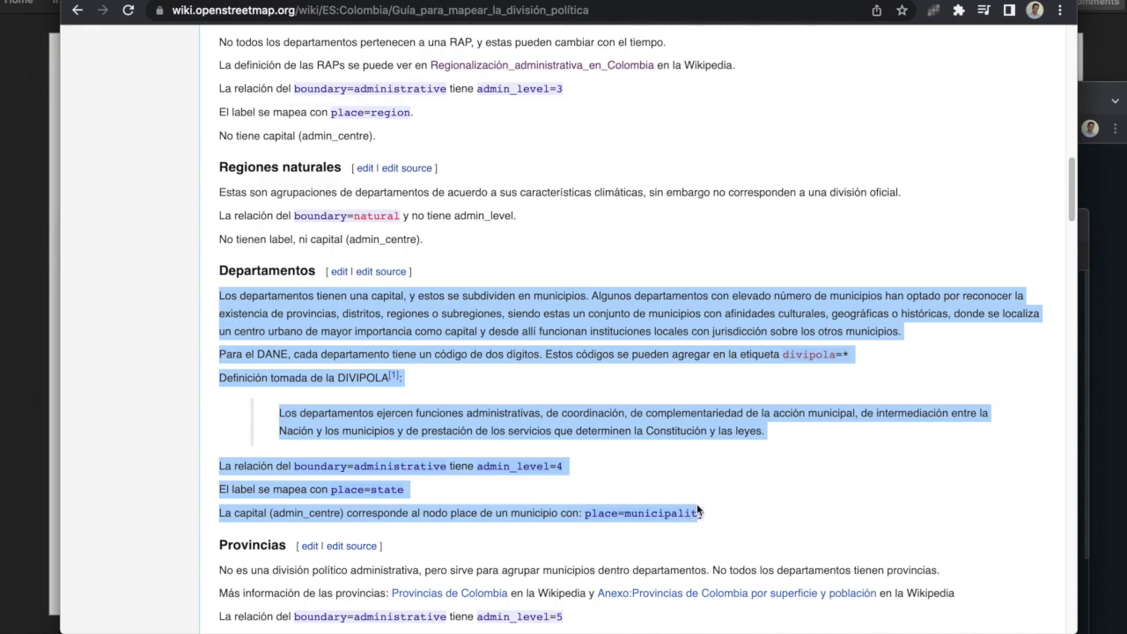
left_click(729, 519)
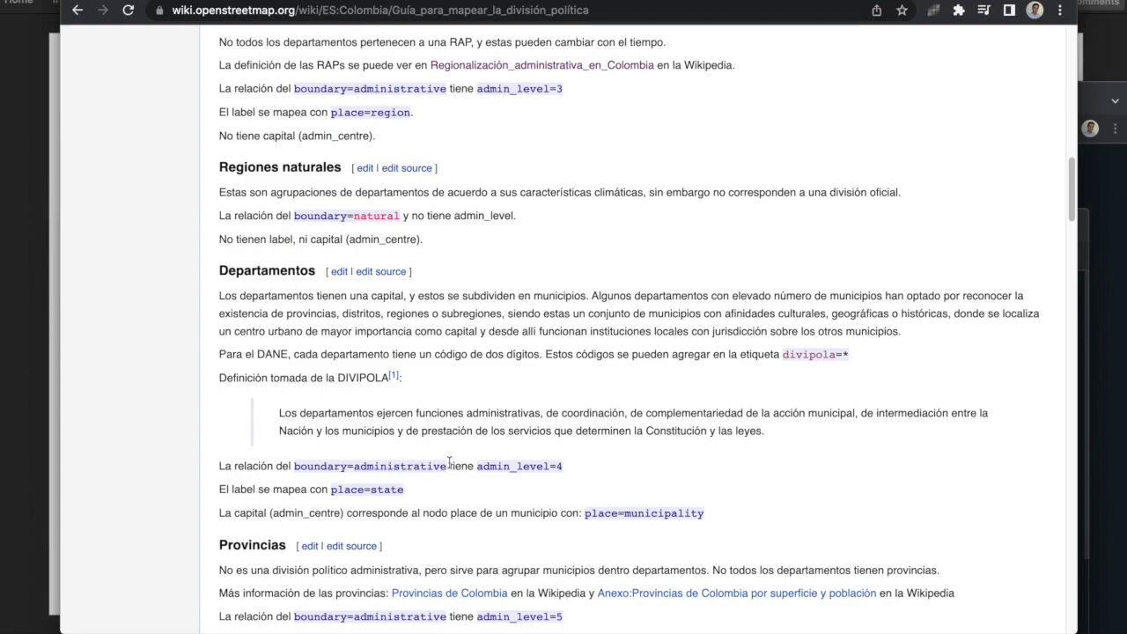
left_click_drag(262, 463, 458, 470)
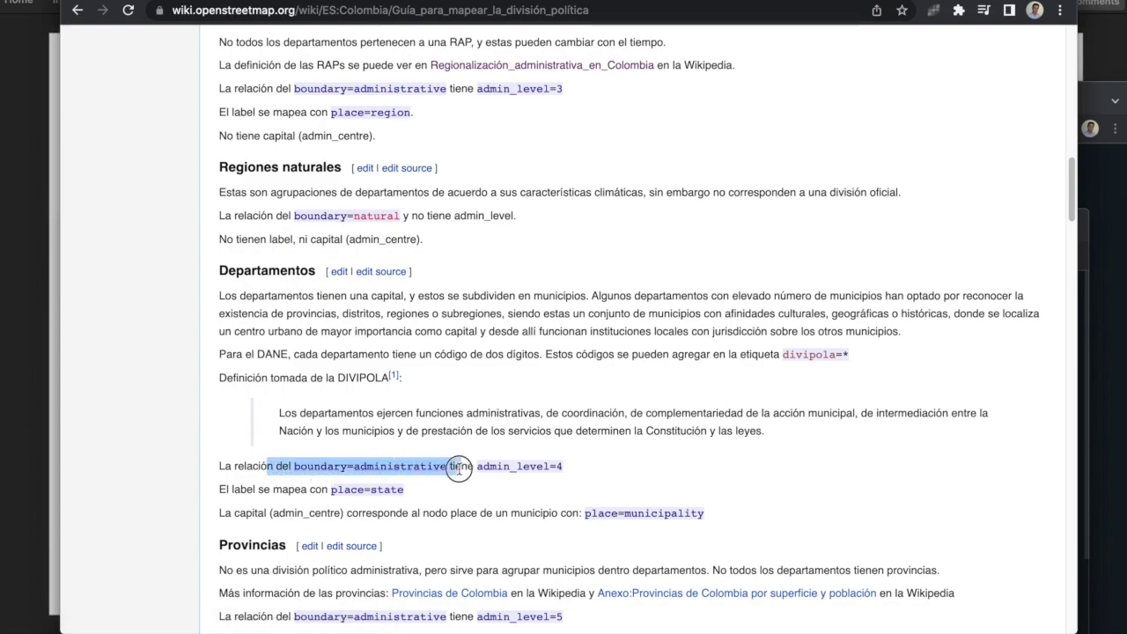
left_click_drag(581, 468, 477, 467)
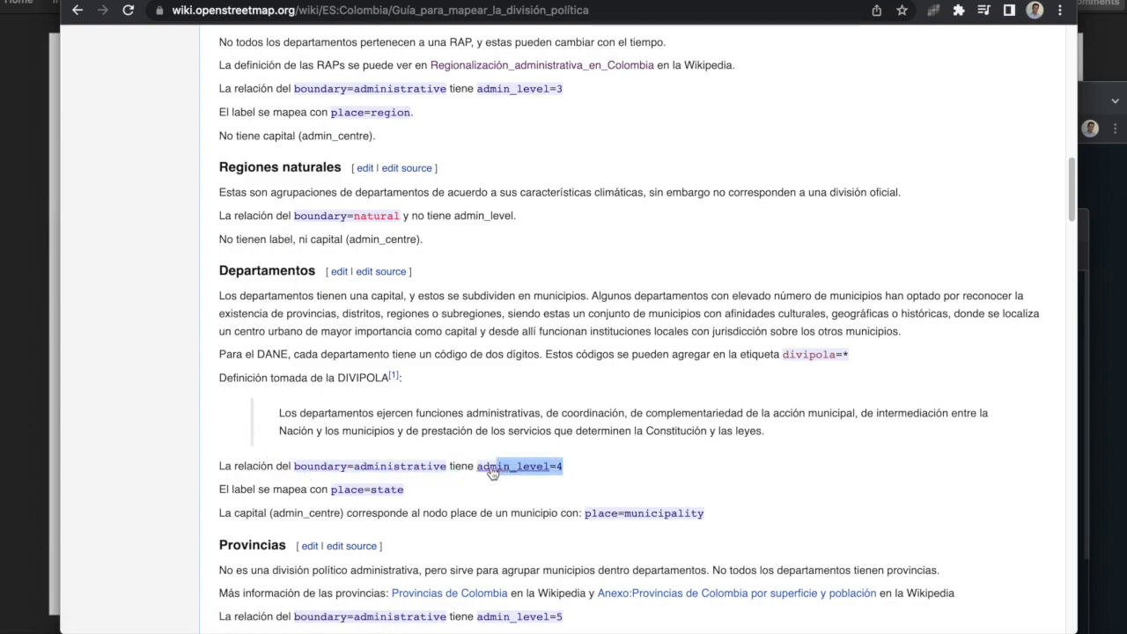
left_click(498, 468, "shift")
key("ctrl+Tab")
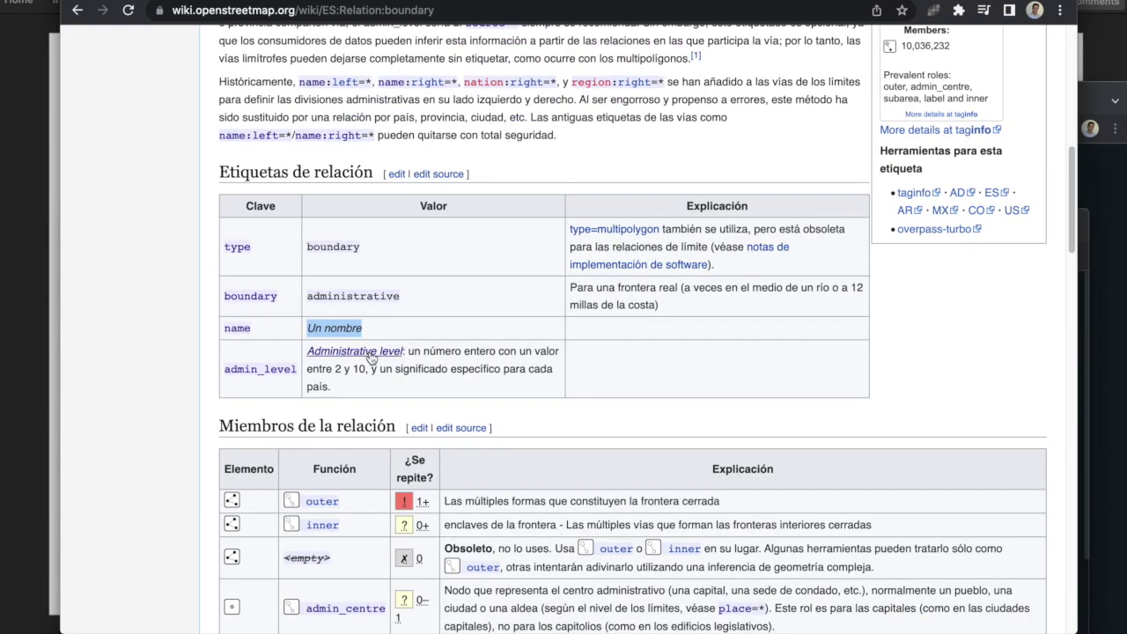
scroll(271, 370, "down", 4)
scroll(271, 370, "down", 3)
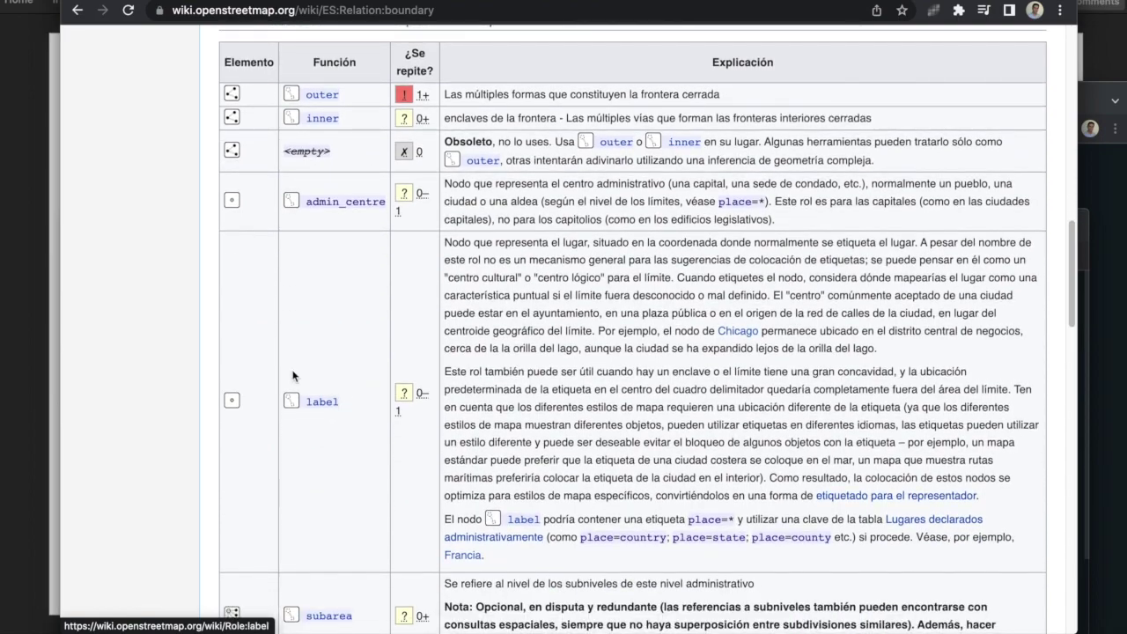
key("ctrl+shift+Tab")
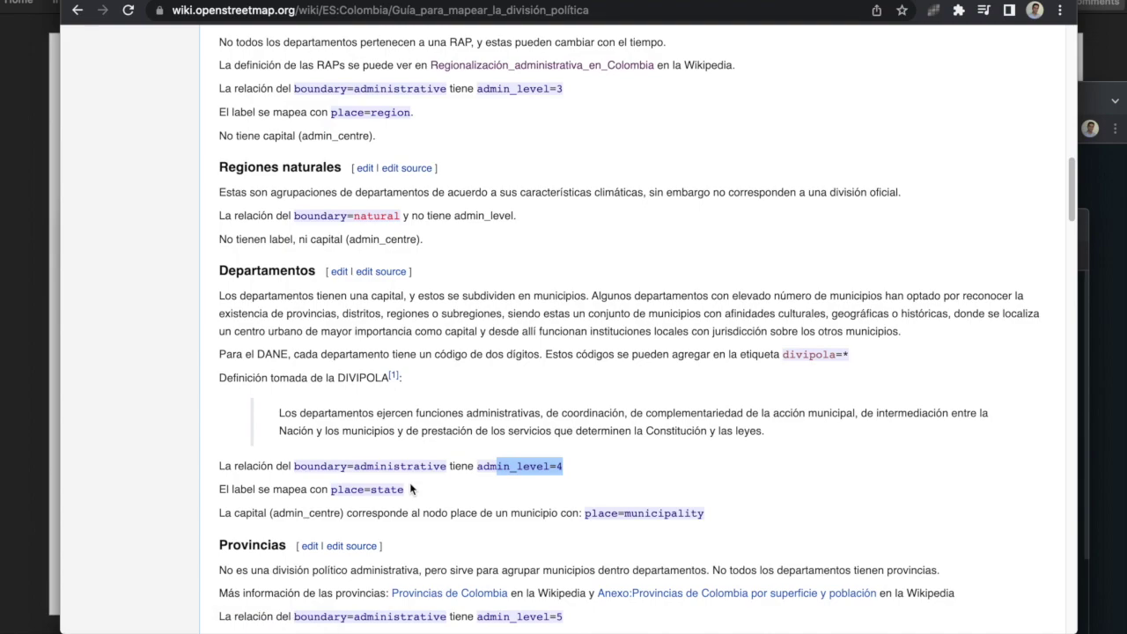
key("ctrl+Tab")
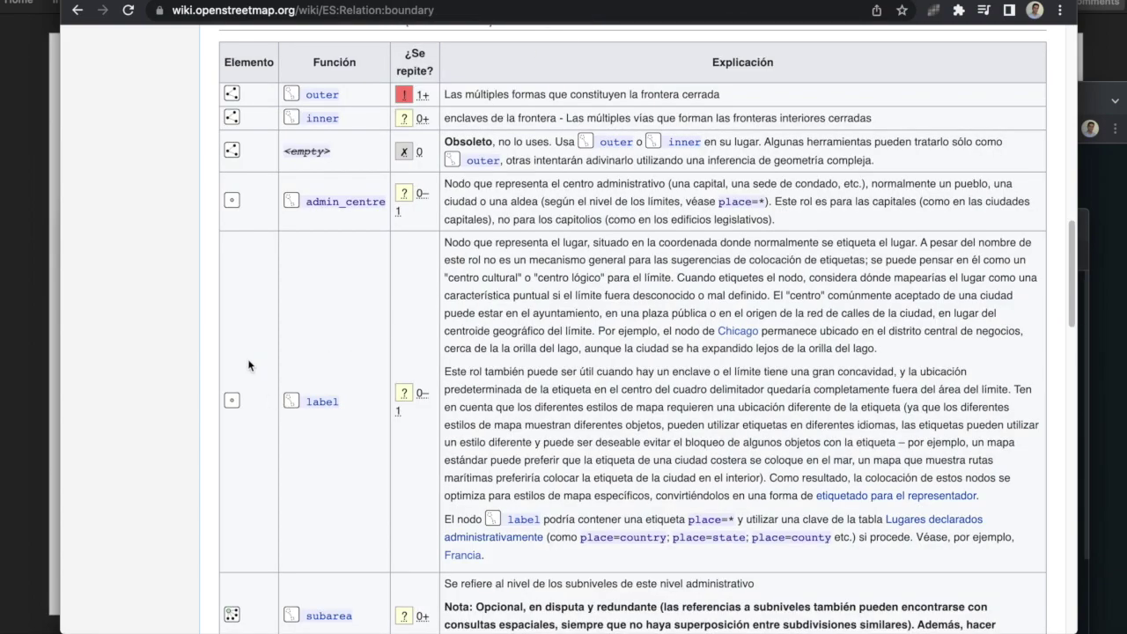
key("ctrl+Tab")
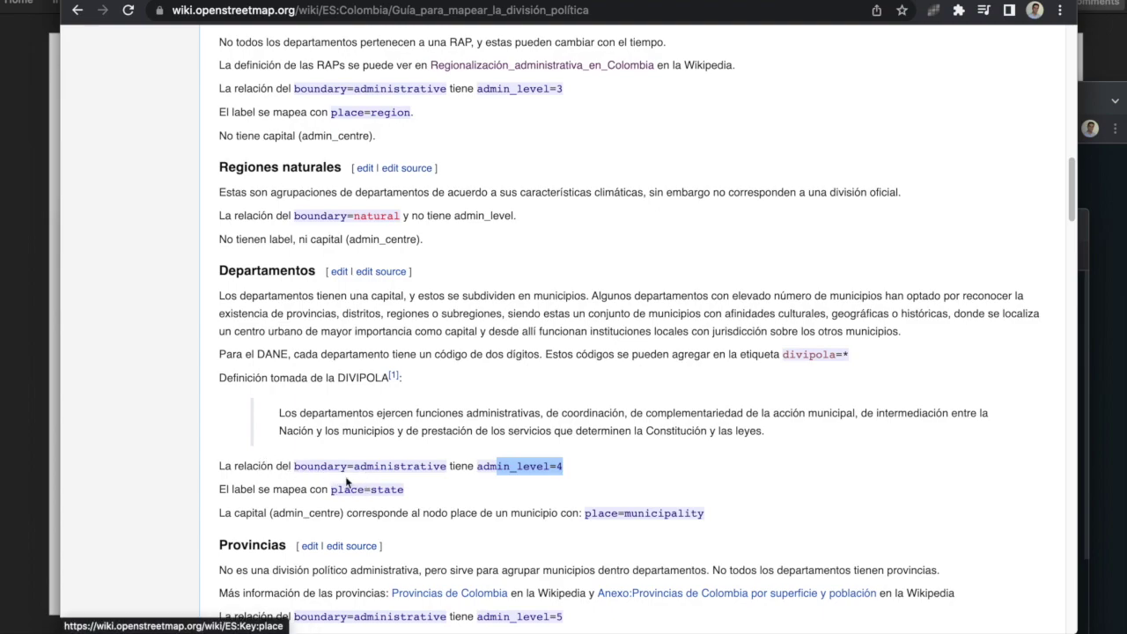
left_click_drag(299, 486, 410, 492)
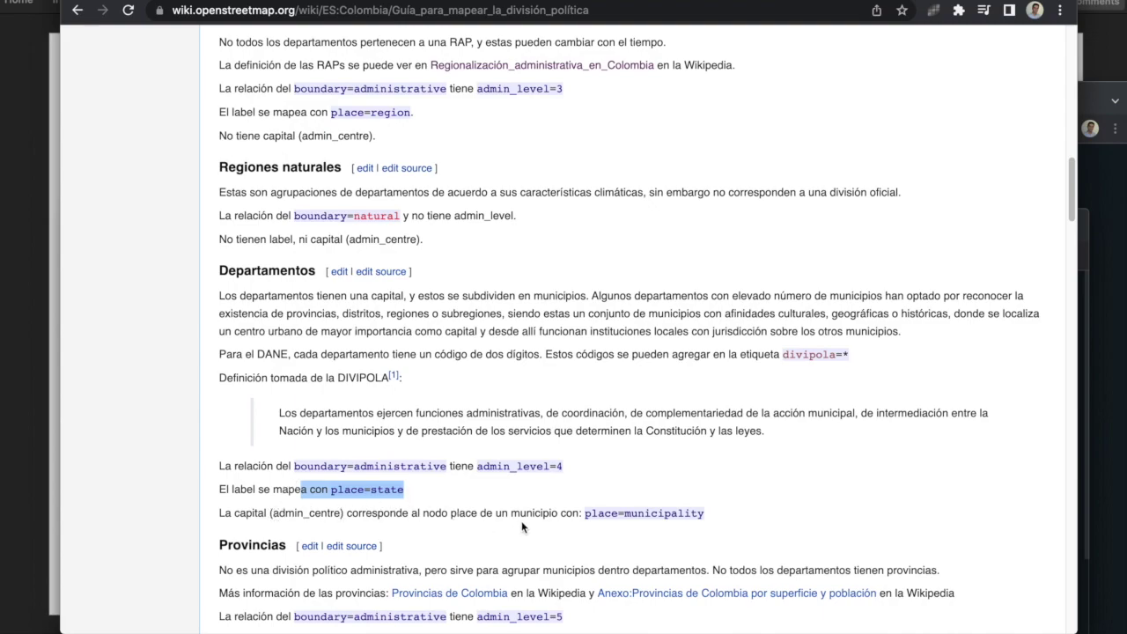
double_click(304, 514)
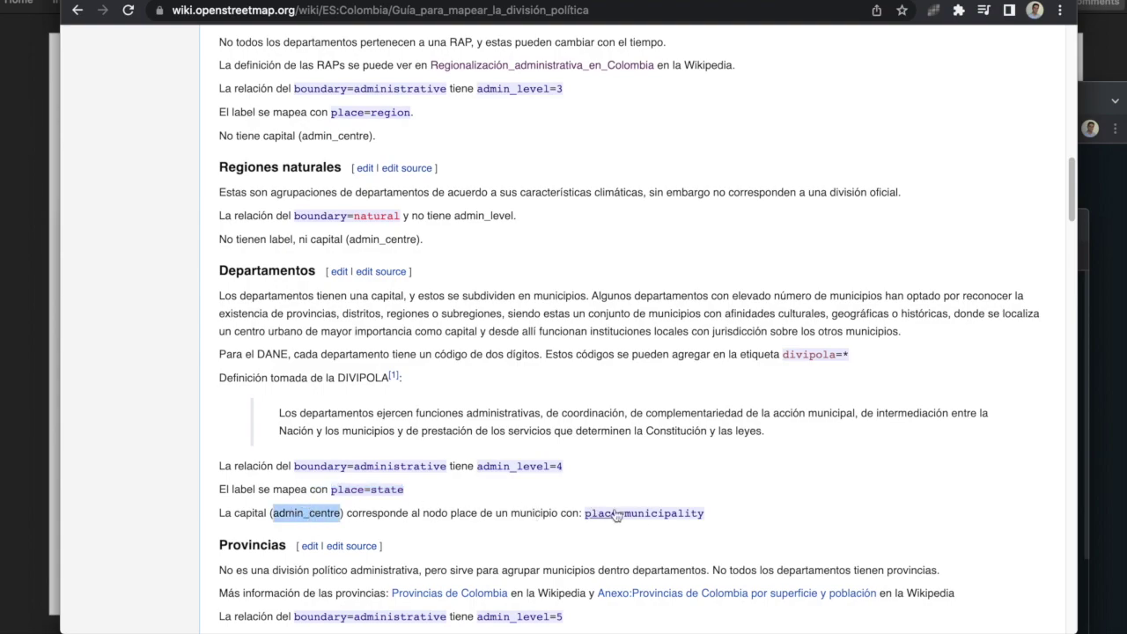
left_click_drag(725, 516, 580, 512)
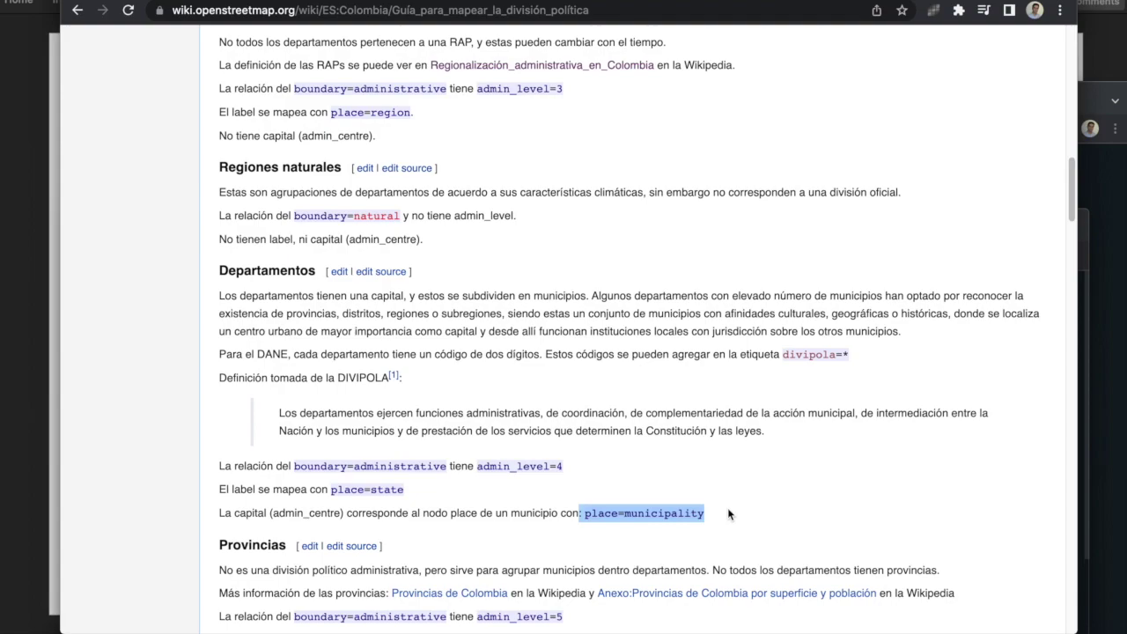
scroll(682, 471, "down", 3)
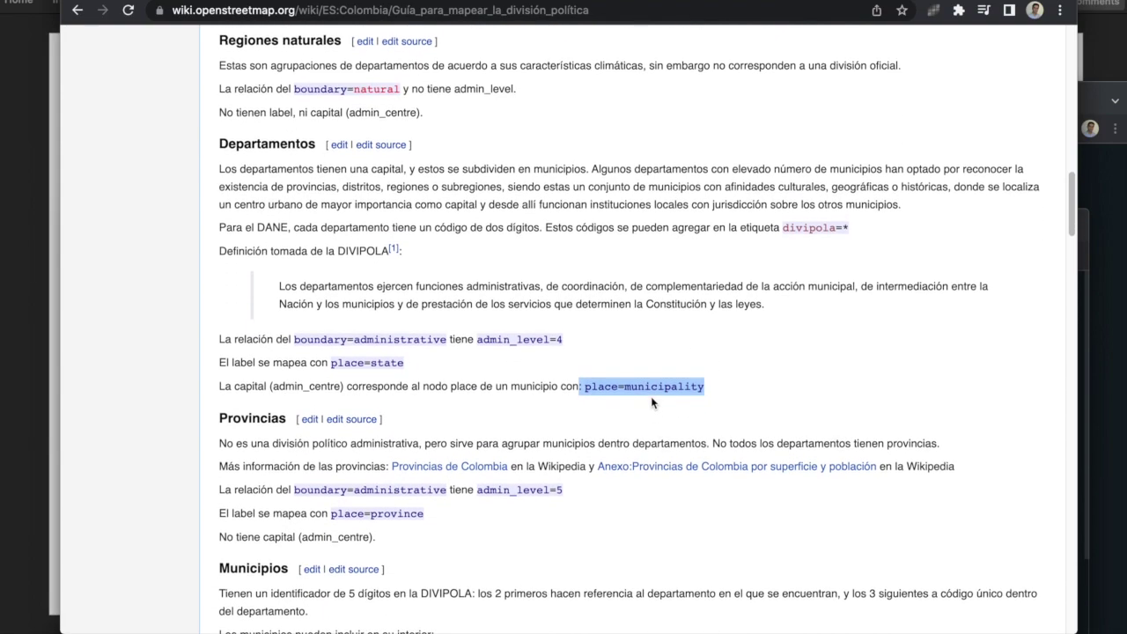
Step: Highlight the Provincias rules: admin_level=5 and no capital
scroll(652, 401, "down", 3)
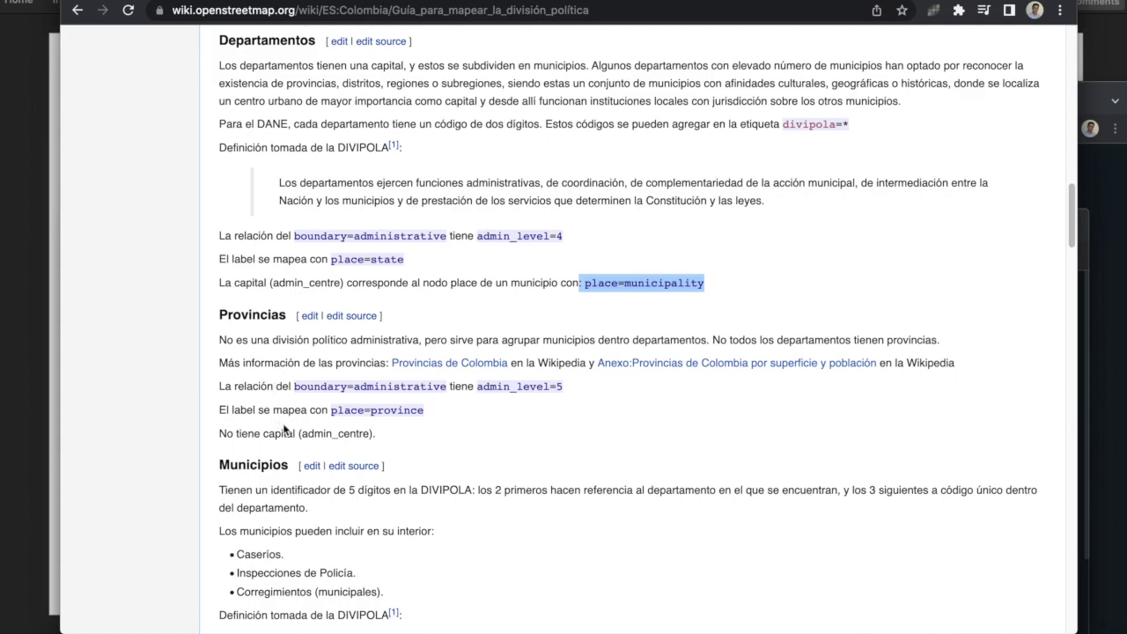
left_click_drag(285, 433, 310, 409)
left_click(431, 412)
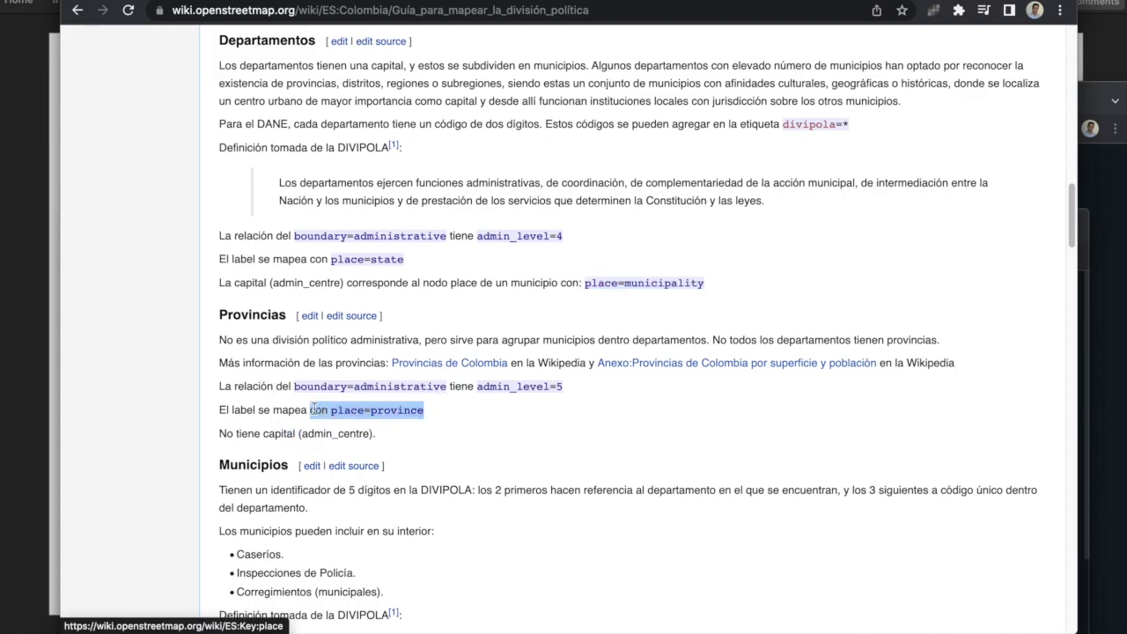
left_click_drag(568, 387, 469, 385)
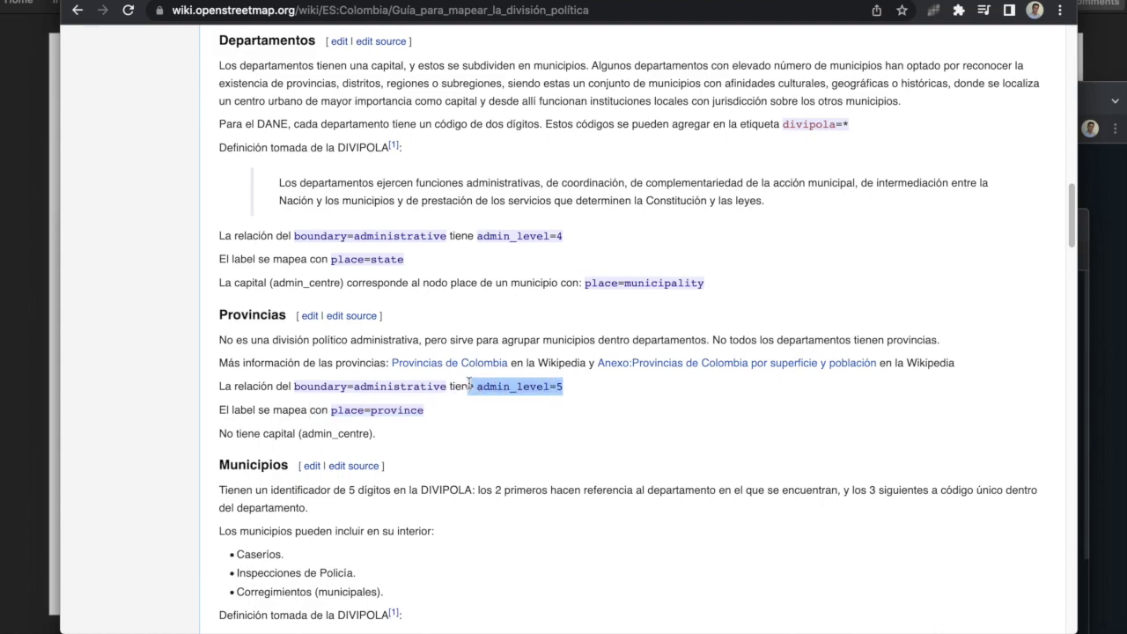
Step: Highlight the Municipios rules: 5-digit DIVIPOLA code, place=municipality labels, no admin_centre
scroll(470, 384, "down", 5)
scroll(421, 355, "down", 1)
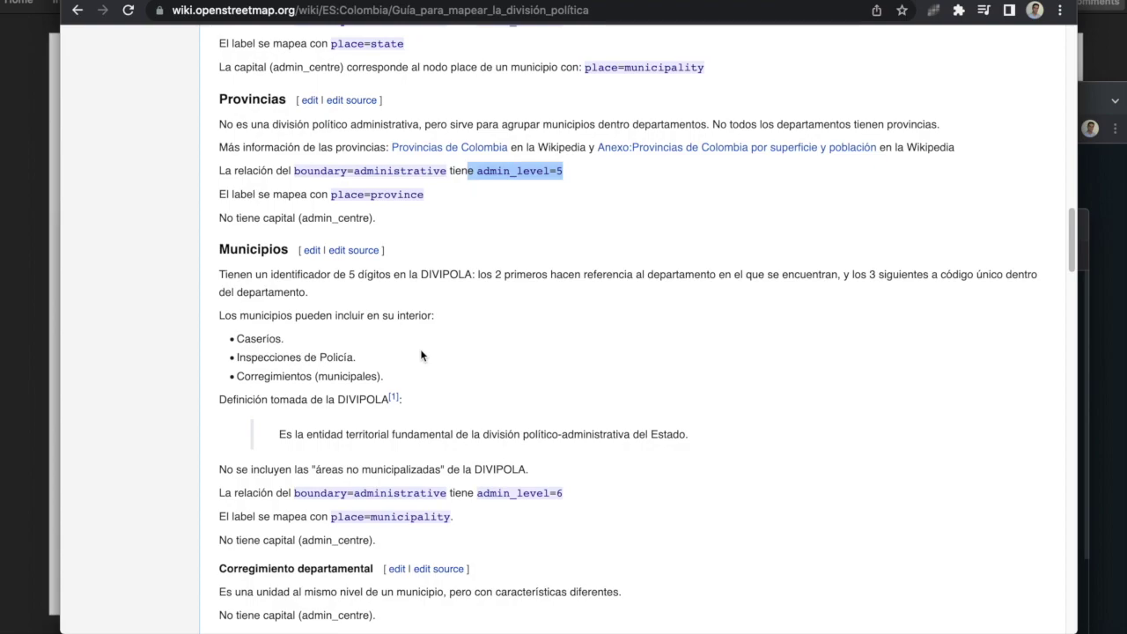
scroll(421, 354, "up", 6)
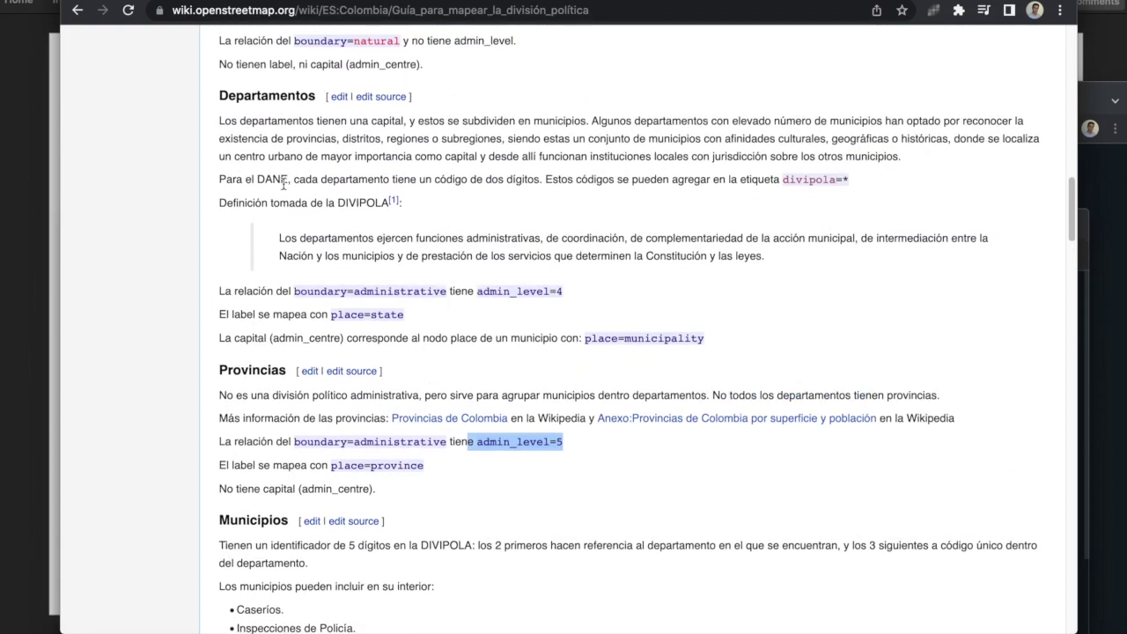
scroll(452, 380, "down", 6)
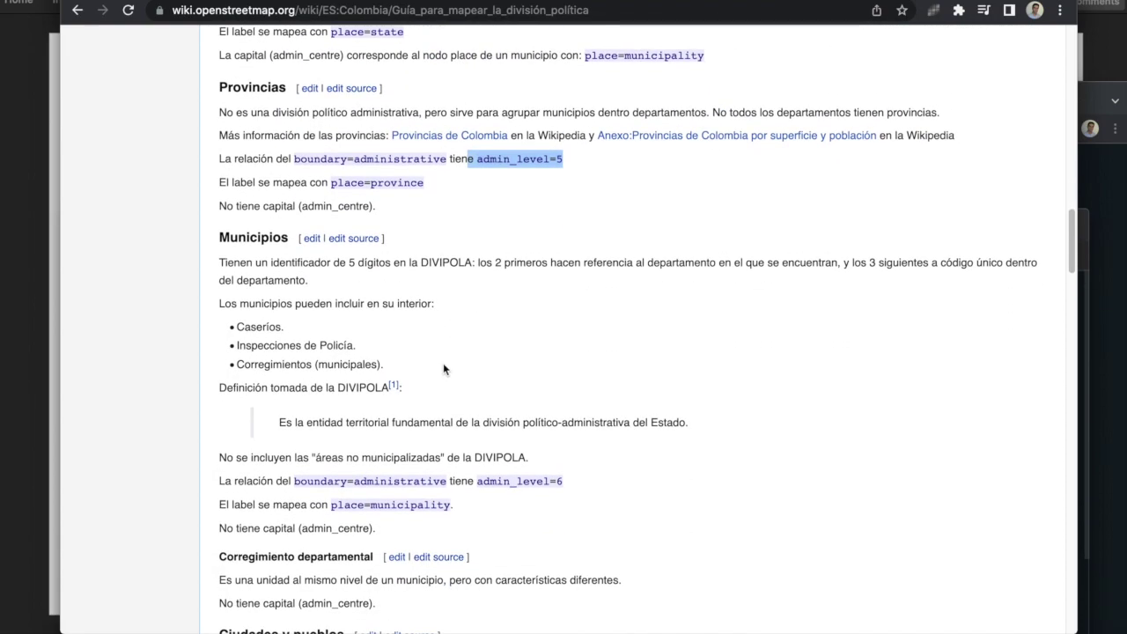
left_click(358, 262)
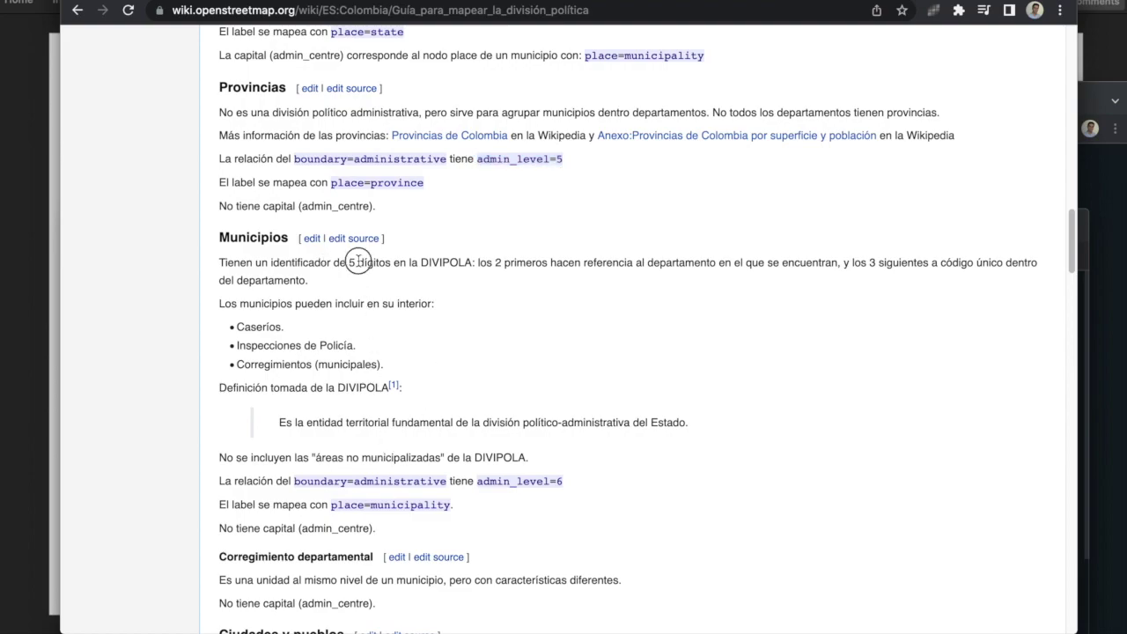
left_click_drag(359, 261, 473, 263)
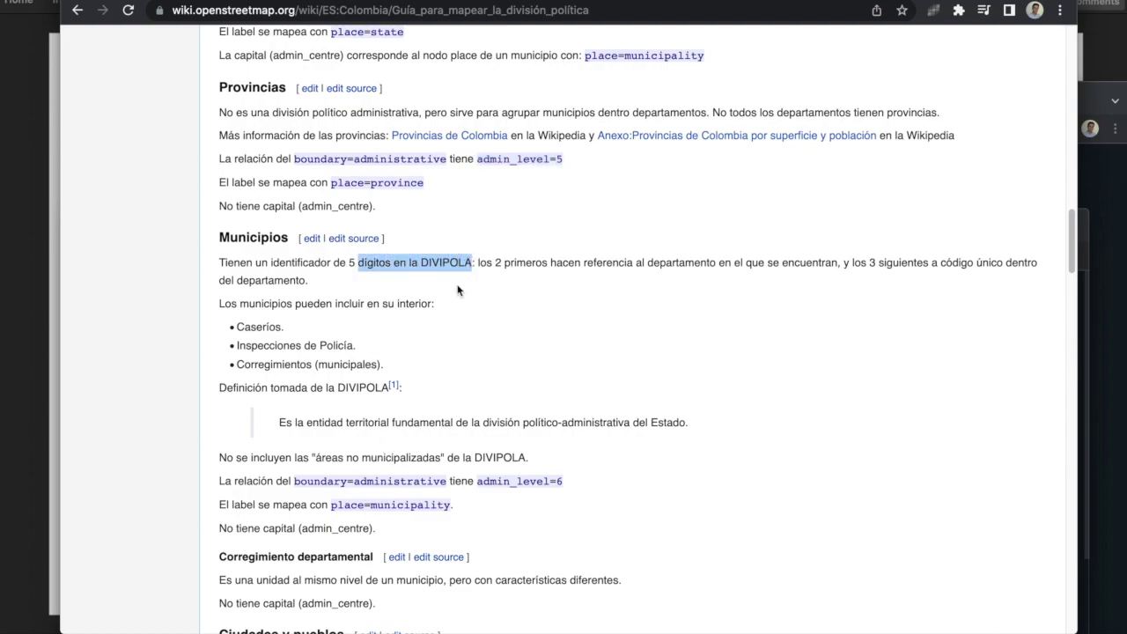
left_click(553, 483)
left_click_drag(553, 482, 359, 502)
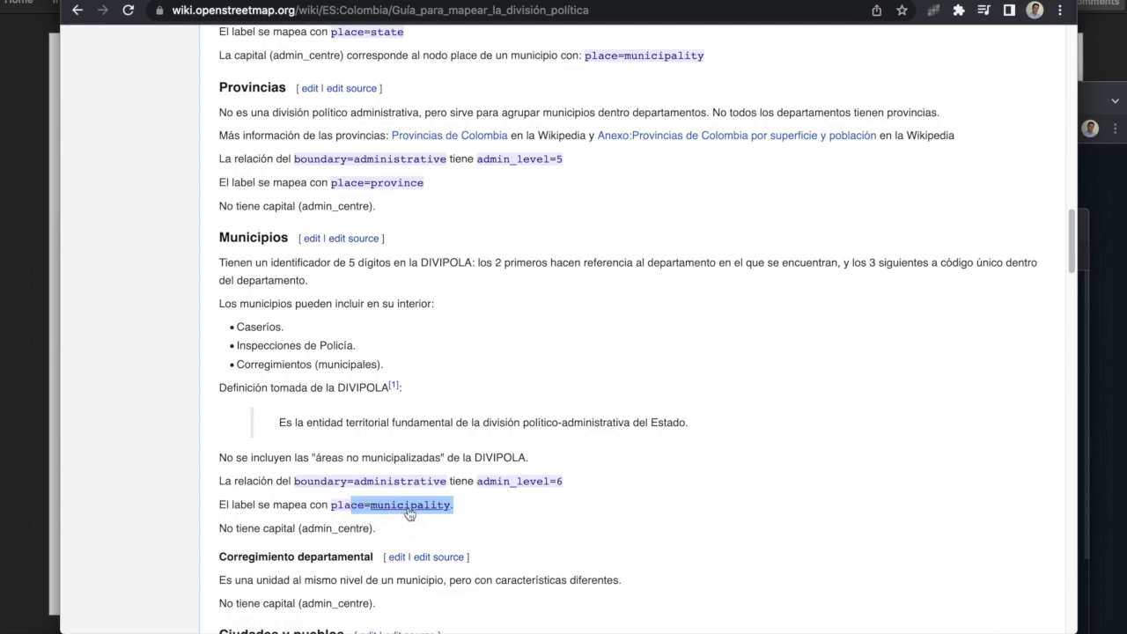
left_click_drag(400, 527, 313, 528)
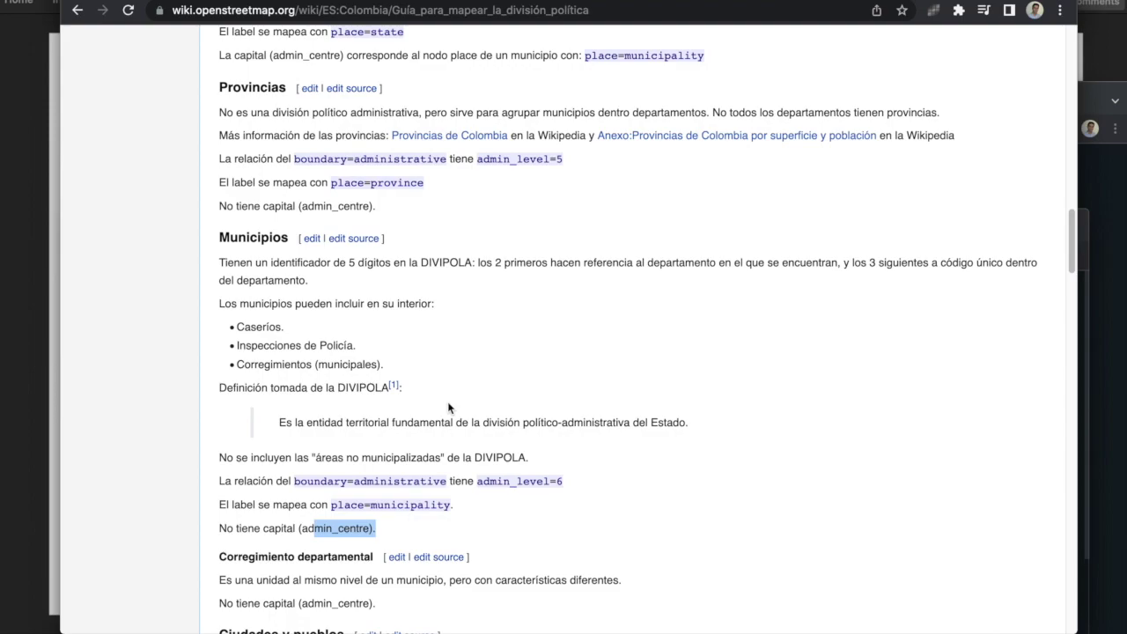
scroll(449, 407, "down", 1)
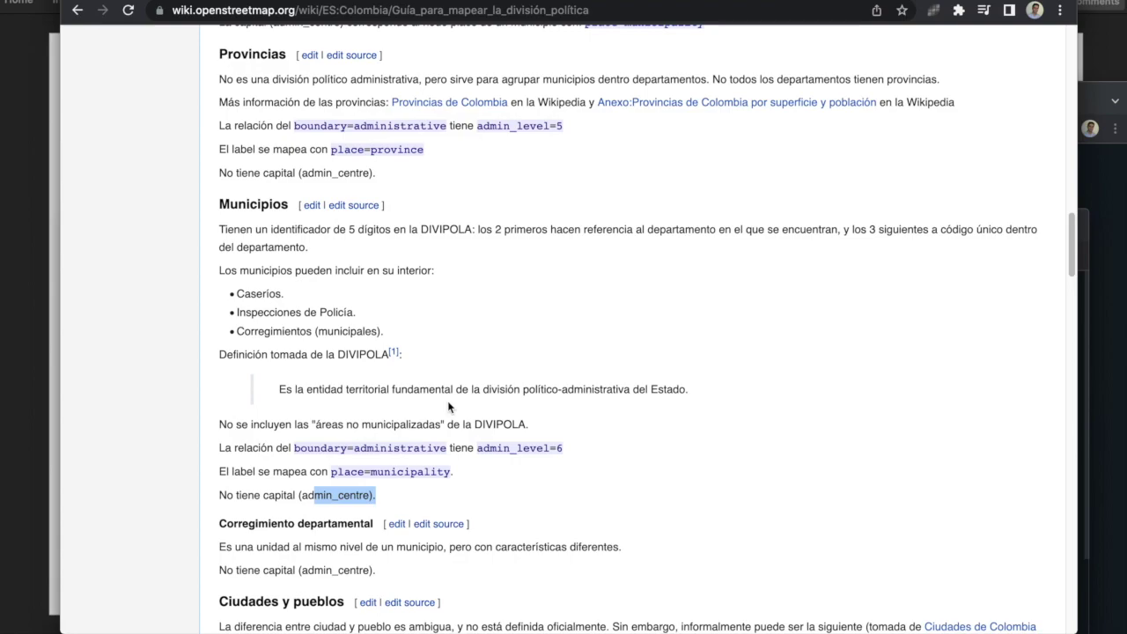
Step: Read on, highlighting the guide's city versus town definition
scroll(448, 407, "down", 9)
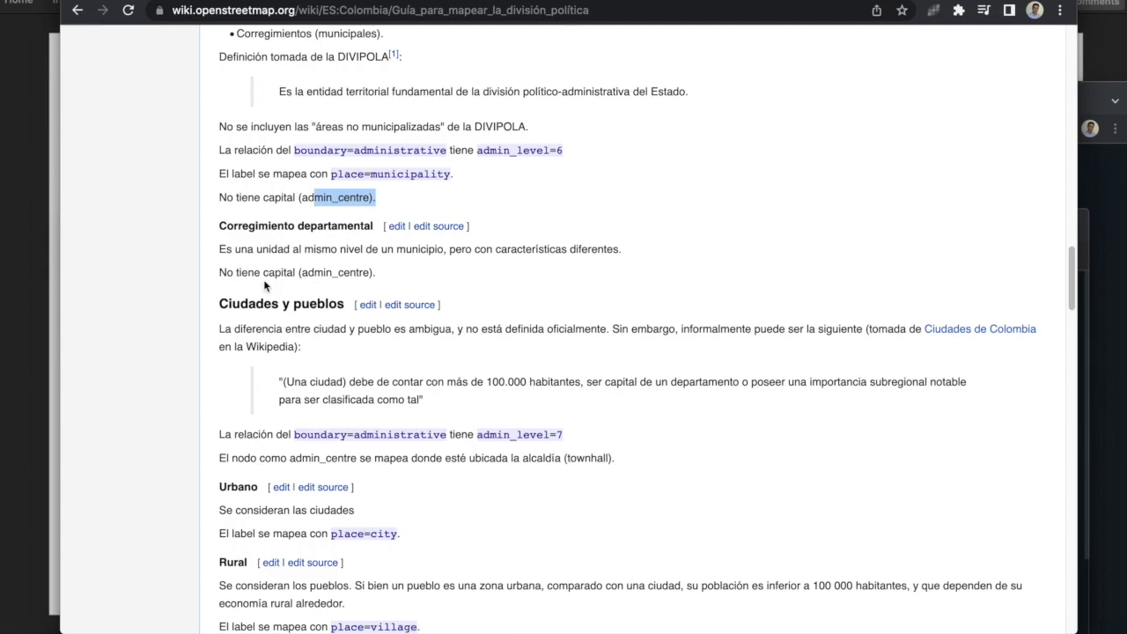
scroll(318, 317, "down", 2)
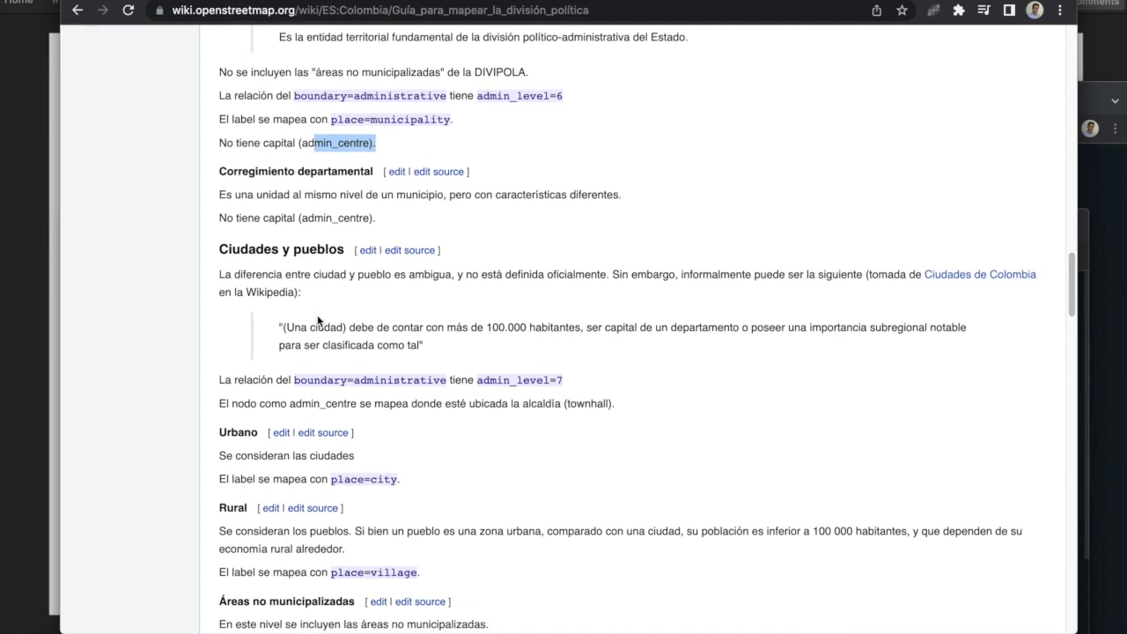
left_click_drag(269, 259, 324, 328)
scroll(317, 324, "down", 3)
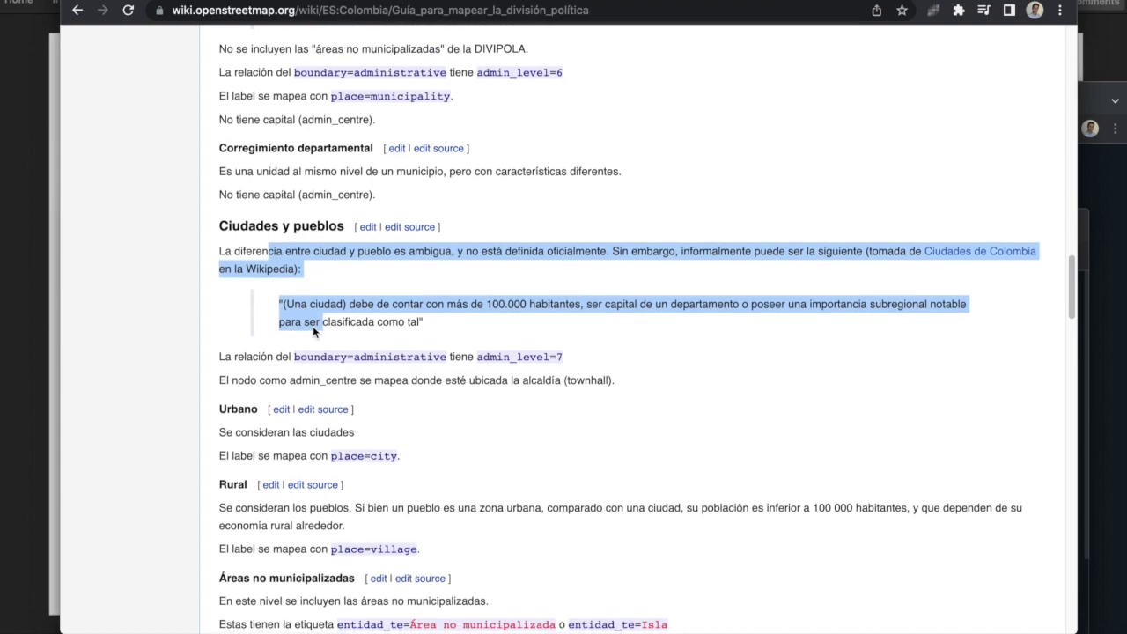
scroll(306, 327, "down", 2)
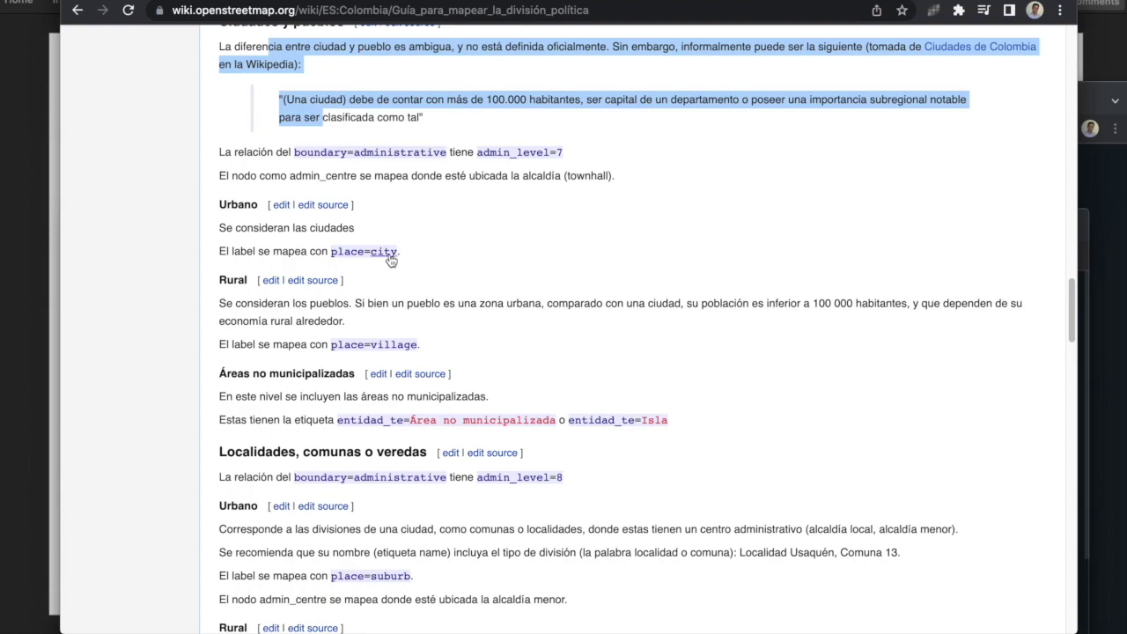
scroll(413, 302, "down", 1)
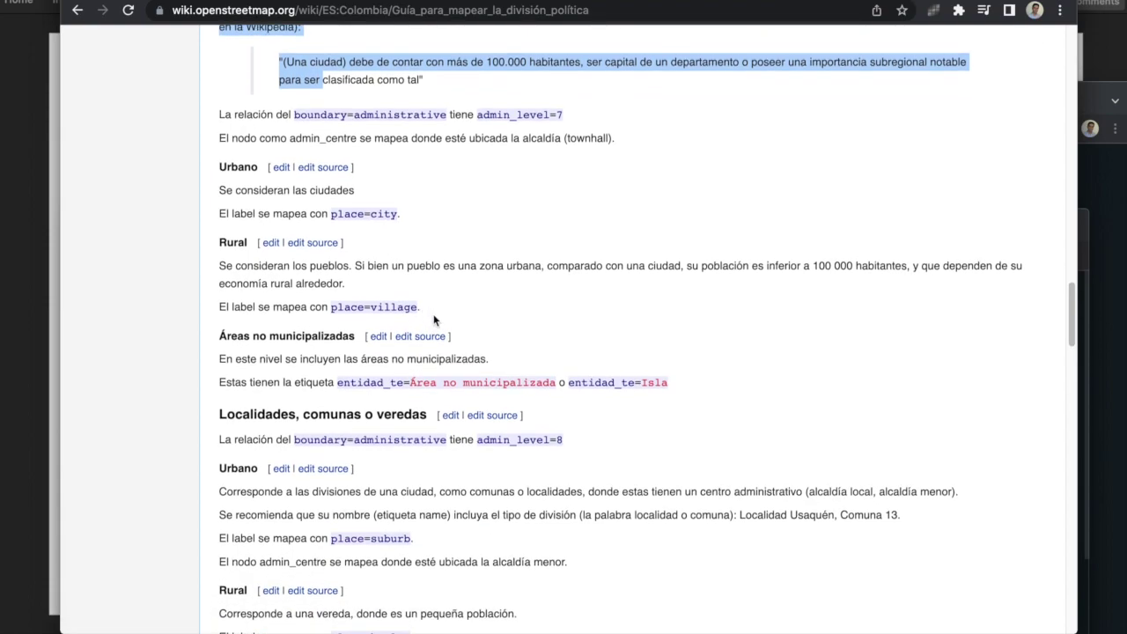
scroll(434, 321, "down", 2)
scroll(441, 326, "down", 1)
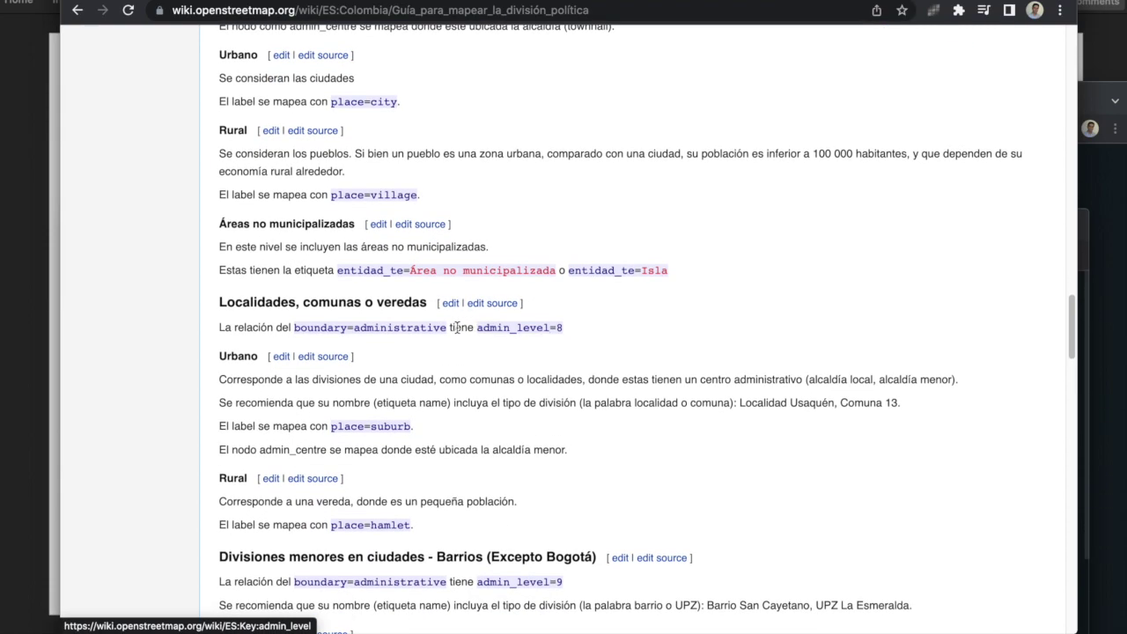
scroll(448, 332, "down", 1)
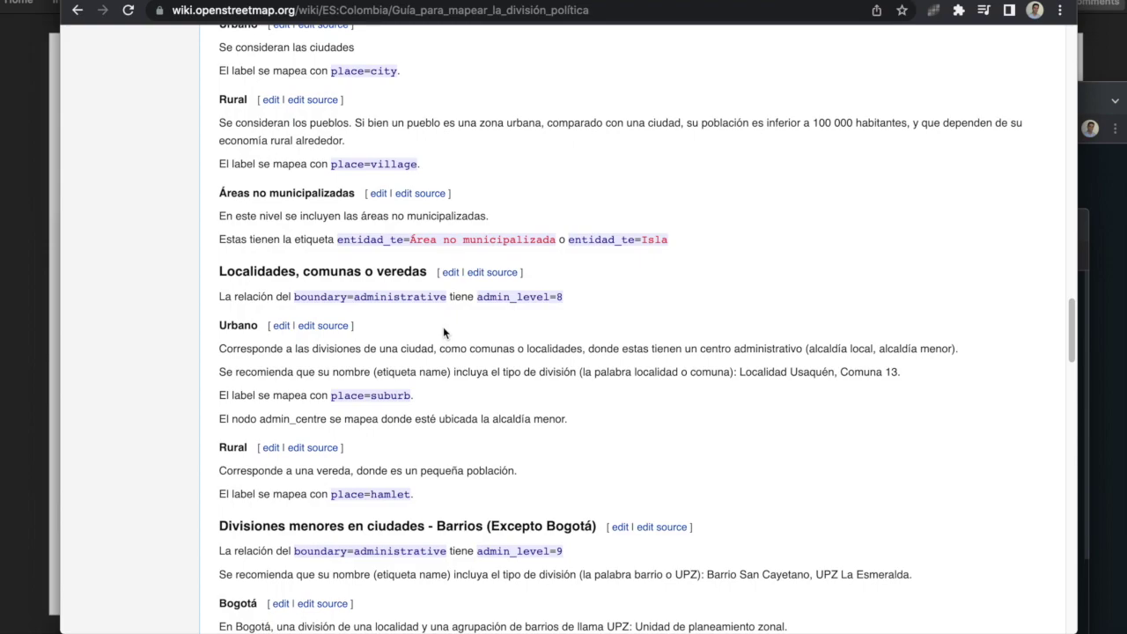
Step: Highlight the veredas heading and place=suburb for urban localities
left_click(395, 272)
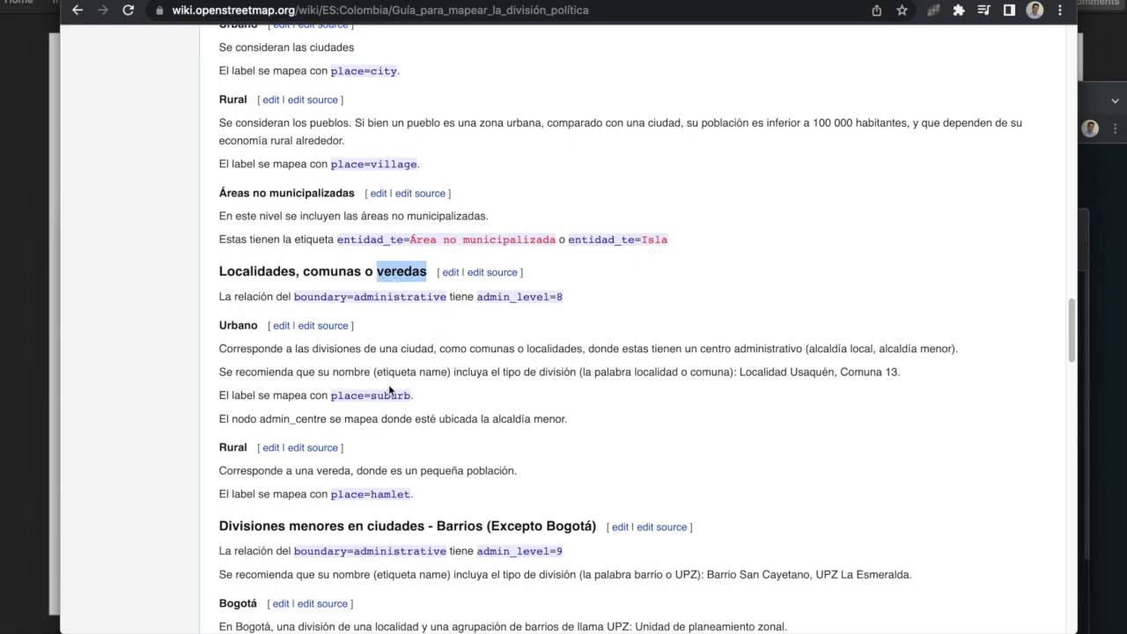
left_click_drag(416, 397, 322, 396)
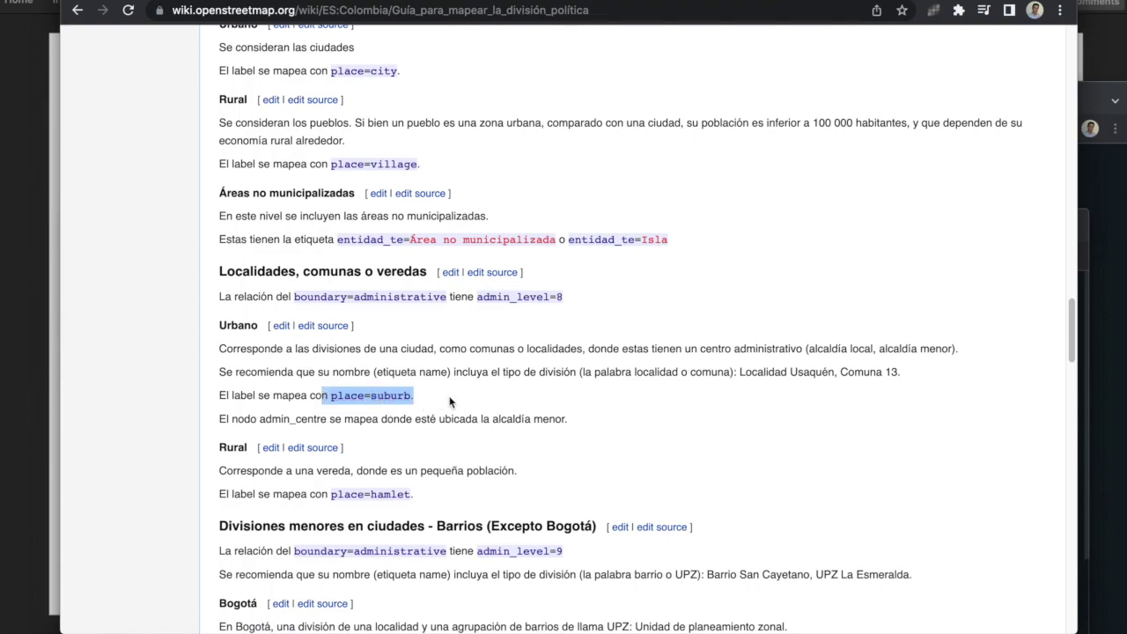
scroll(449, 401, "down", 2)
left_click_drag(416, 407, 331, 407)
scroll(423, 352, "down", 5)
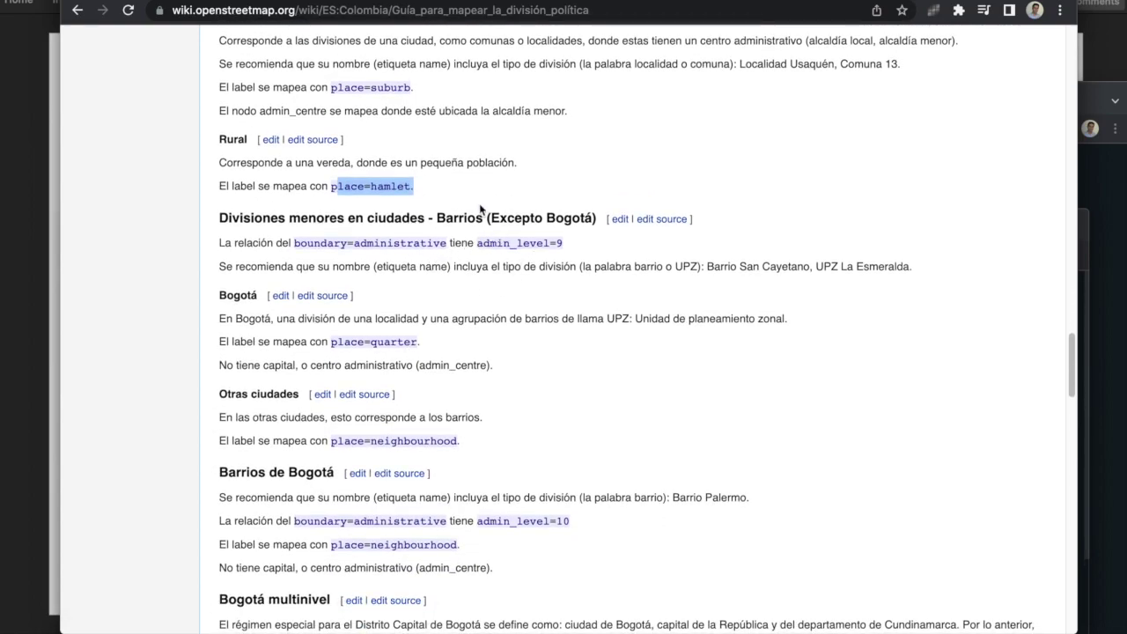
Step: Highlight the barrio rules: Otras ciudades, place=quarter and place=neighbourhood for Bogotá
left_click_drag(458, 217, 546, 218)
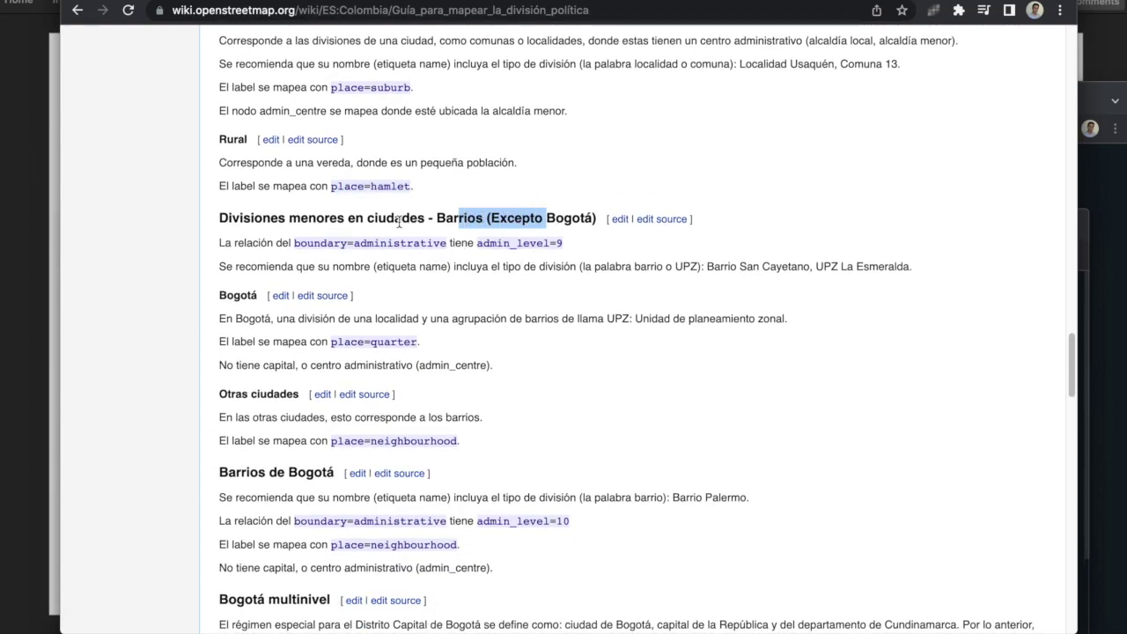
left_click(562, 247)
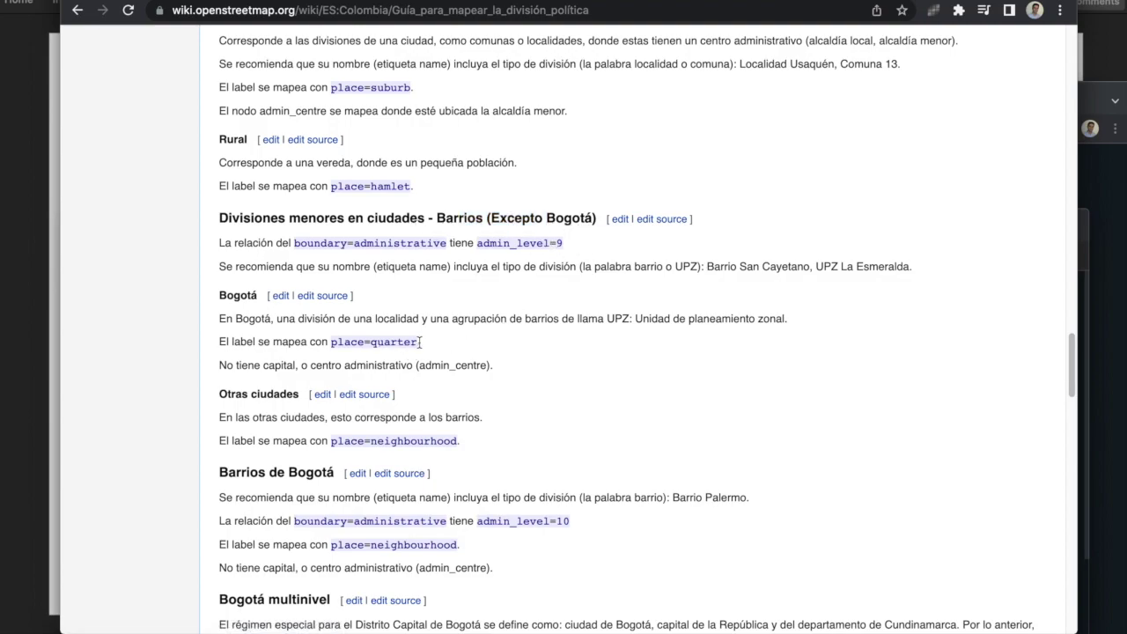
left_click_drag(464, 441, 250, 394)
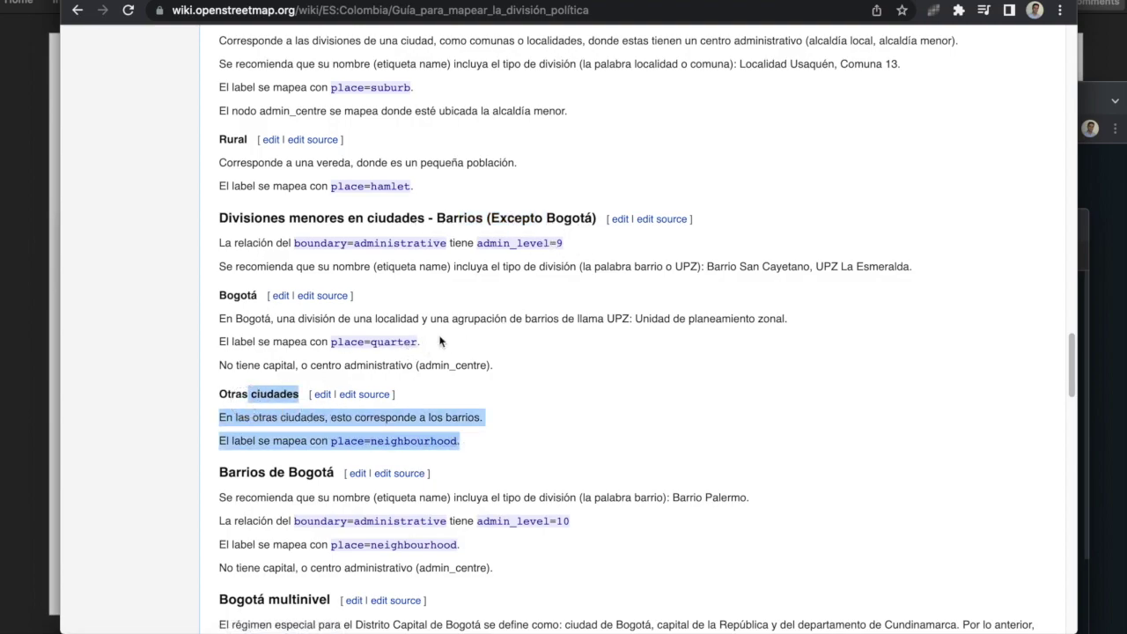
left_click_drag(434, 345, 341, 339)
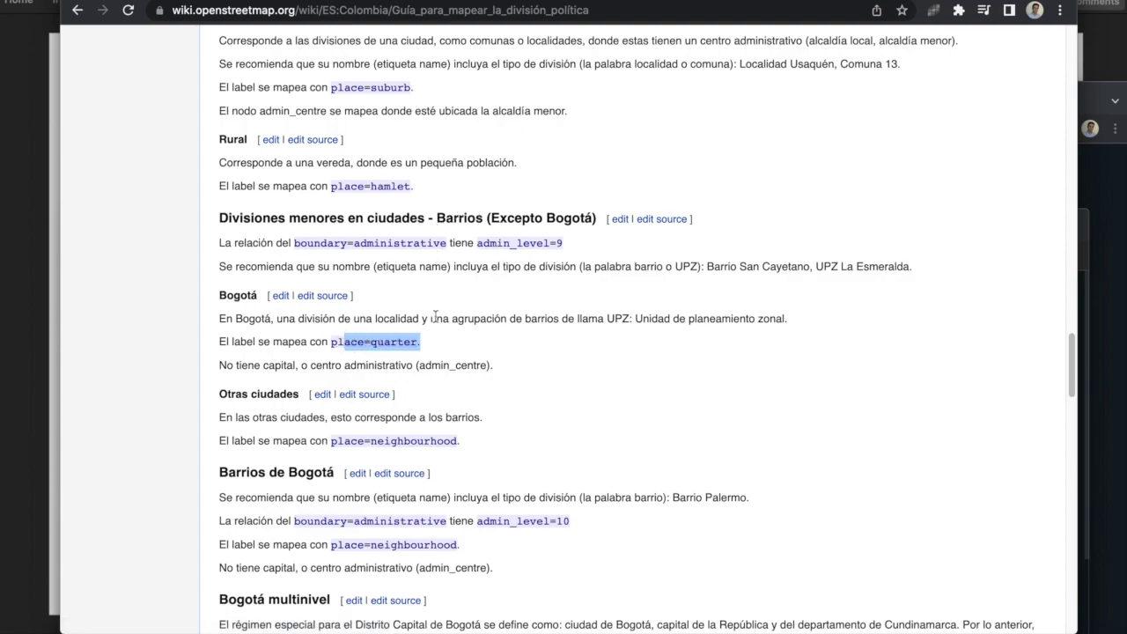
scroll(435, 315, "down", 4)
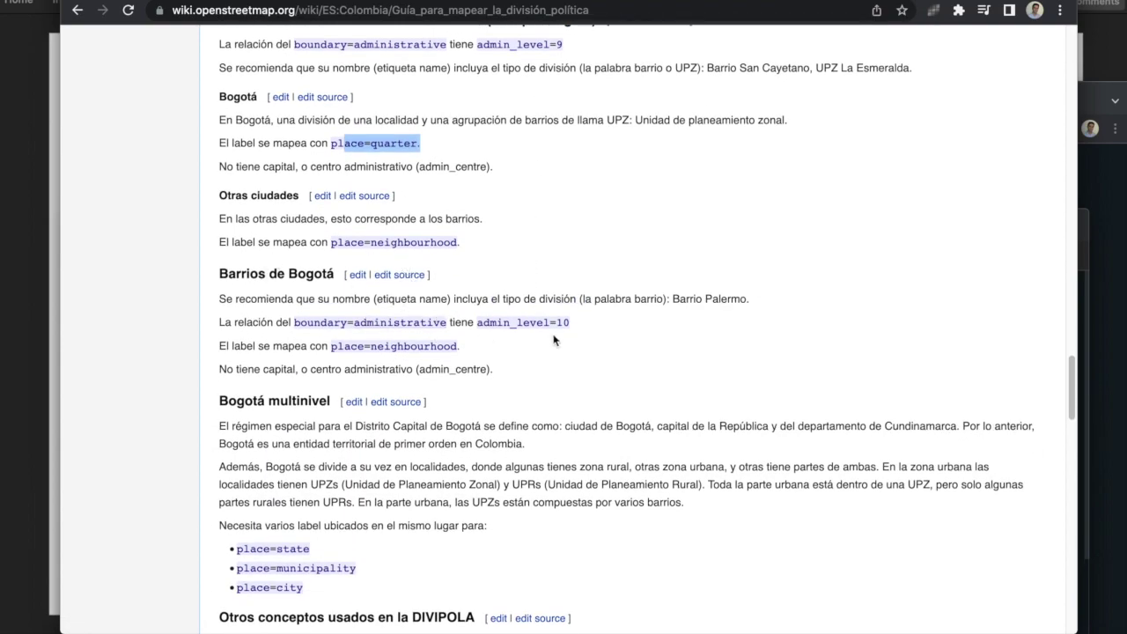
left_click_drag(572, 324, 378, 323)
left_click_drag(460, 346, 333, 346)
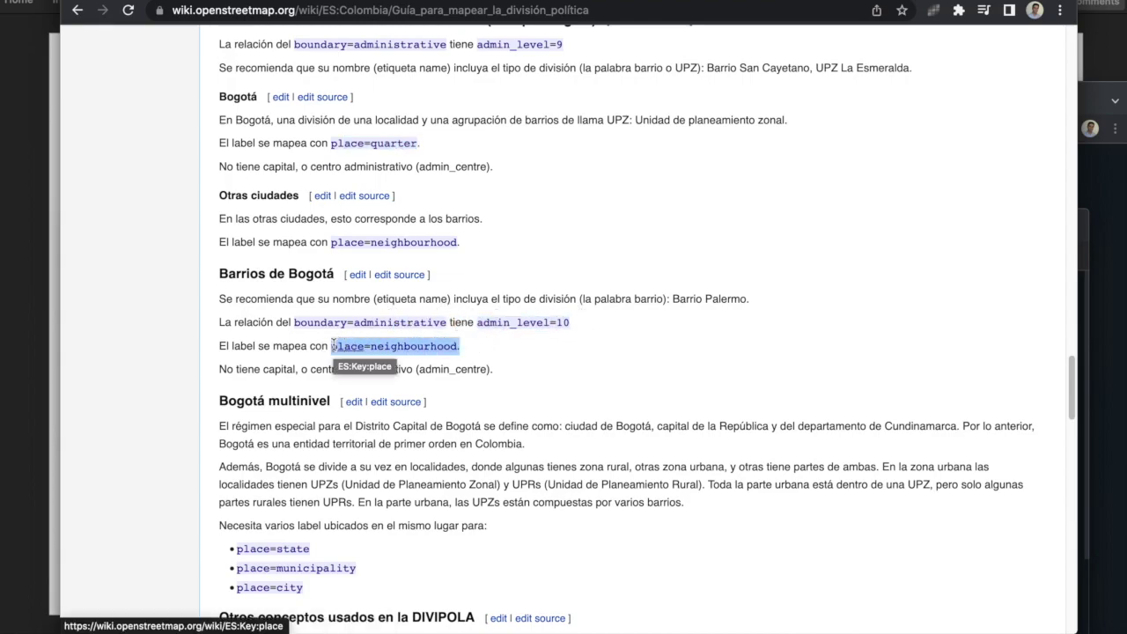
Step: Finish the guide and move on to the Listado división política page
scroll(334, 346, "down", 1)
scroll(457, 255, "down", 15)
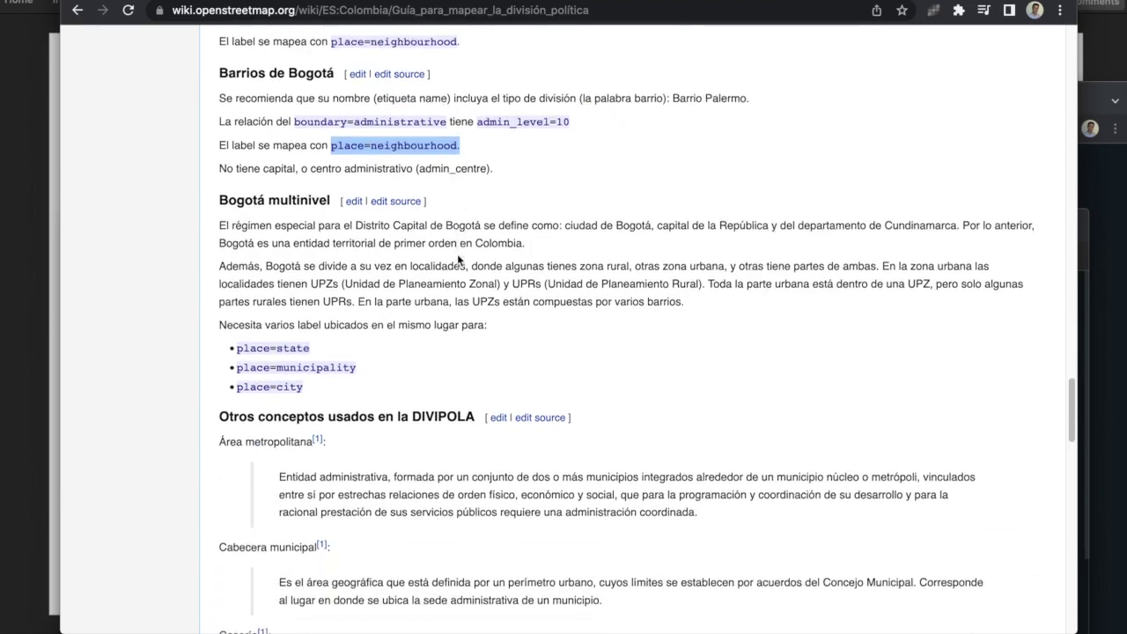
scroll(458, 260, "down", 5)
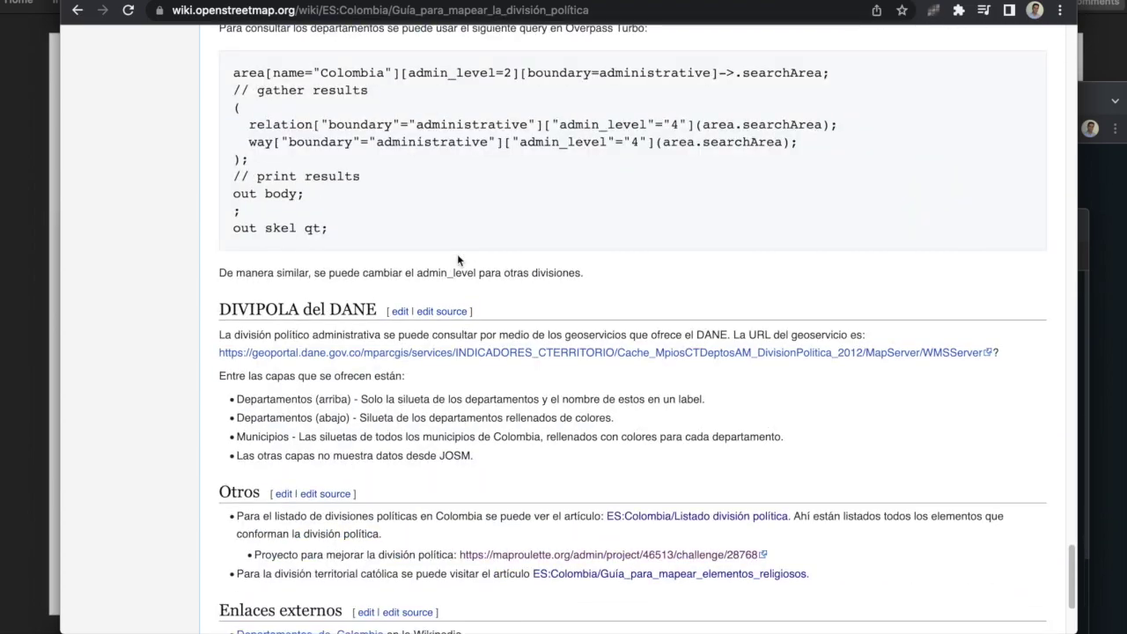
scroll(458, 260, "up", 20)
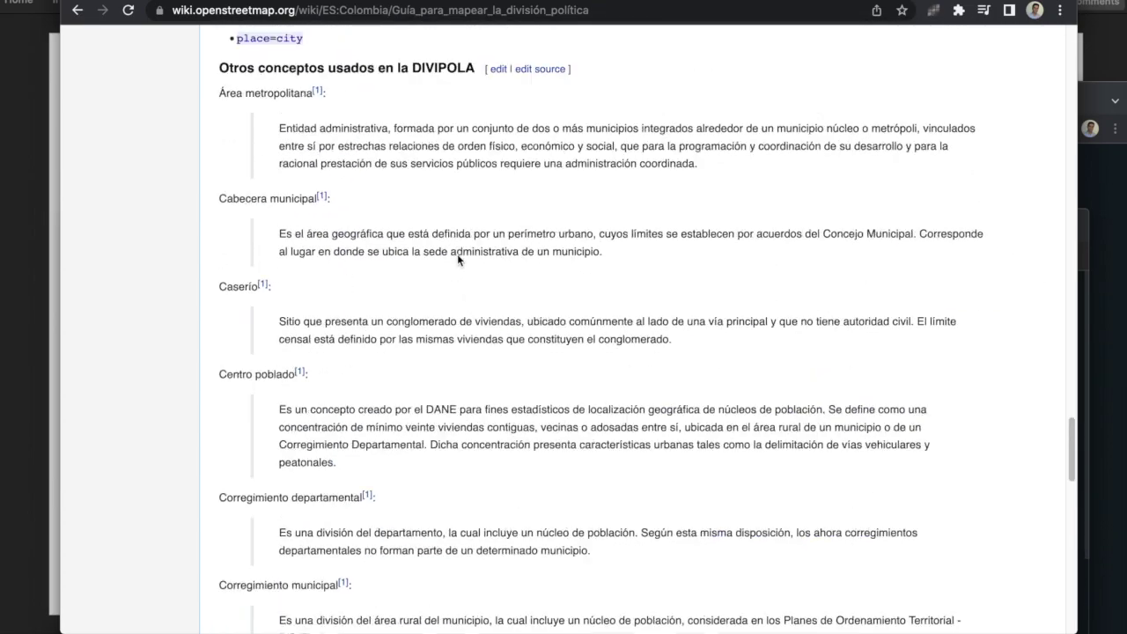
scroll(457, 258, "up", 10)
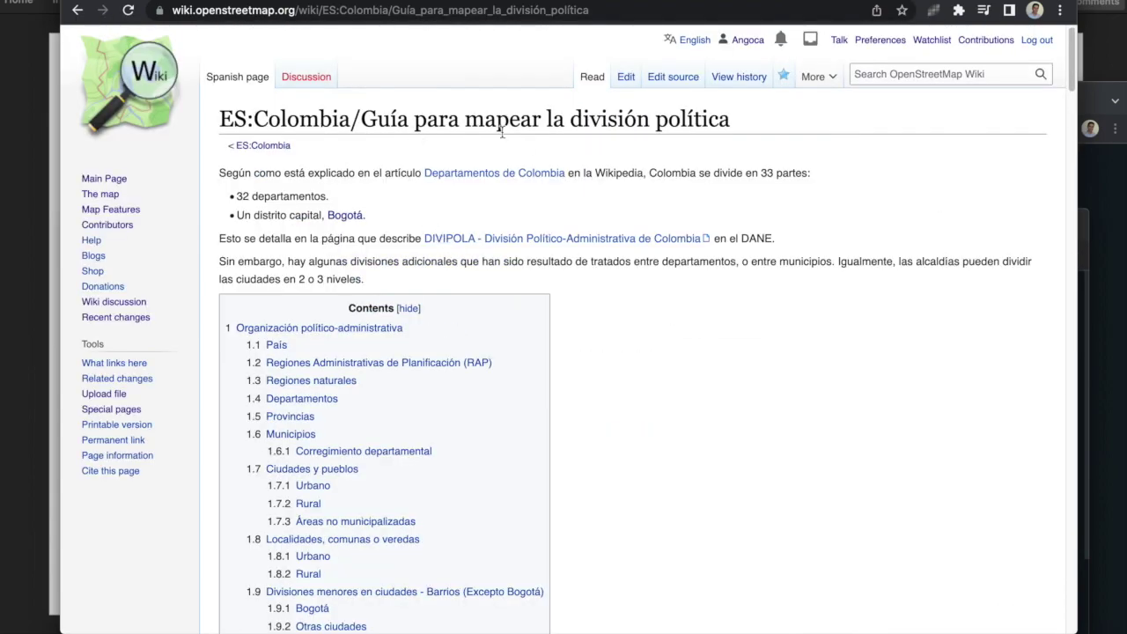
key("alt+Left")
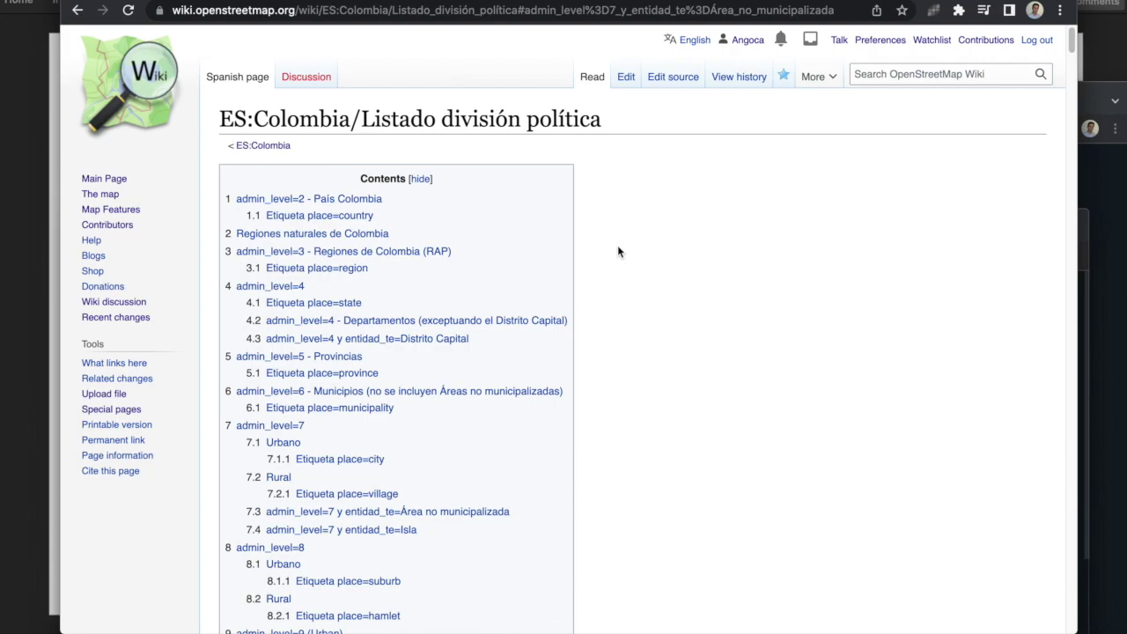
Step: Scroll to the RAP table and highlight RAP del Agua y la Montaña
scroll(619, 251, "down", 6)
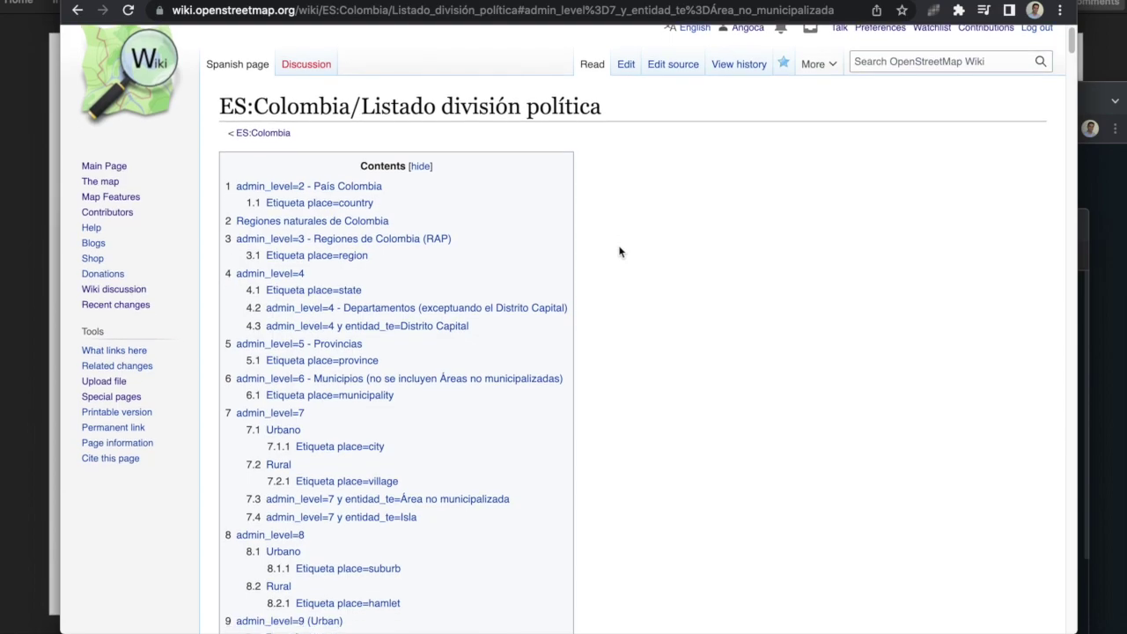
scroll(621, 251, "up", 6)
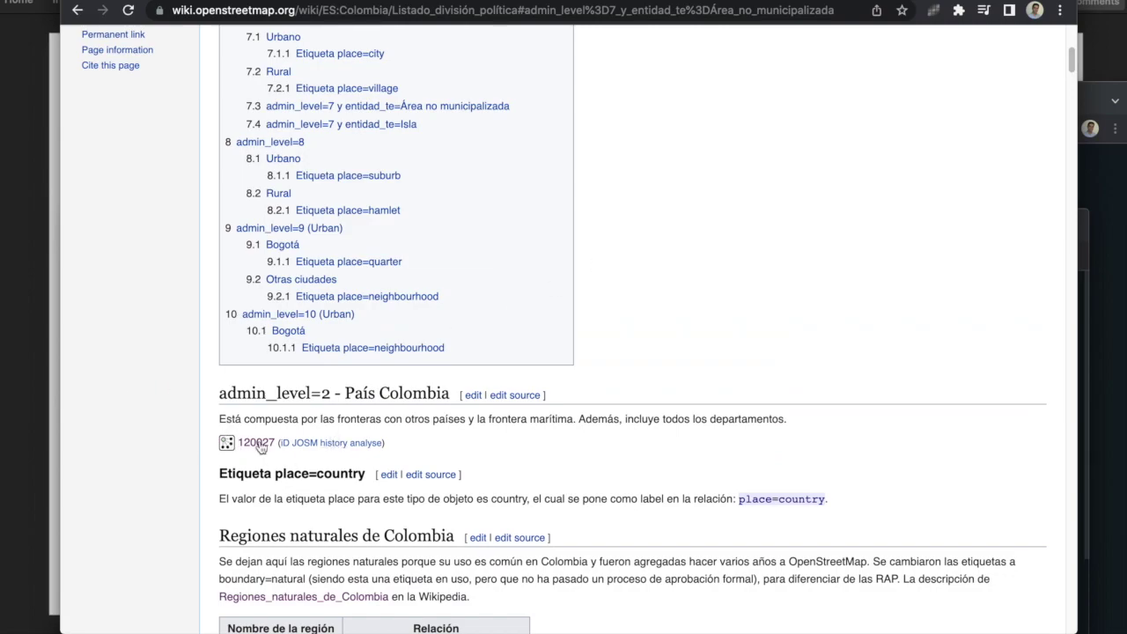
scroll(240, 425, "down", 1)
scroll(240, 426, "down", 4)
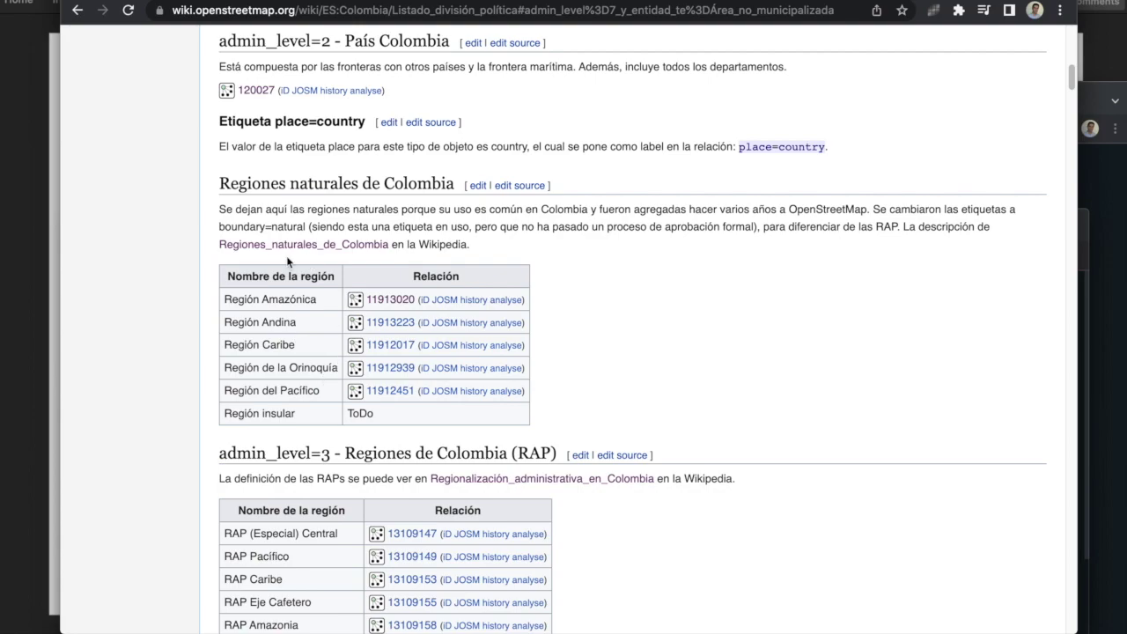
scroll(305, 285, "down", 3)
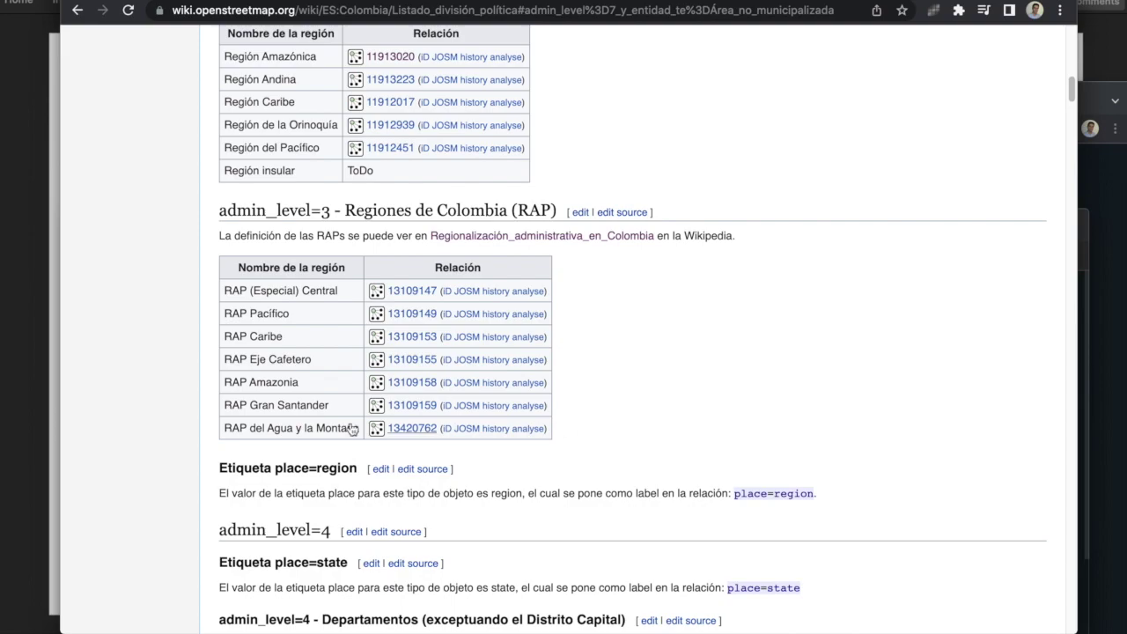
left_click_drag(233, 429, 359, 428)
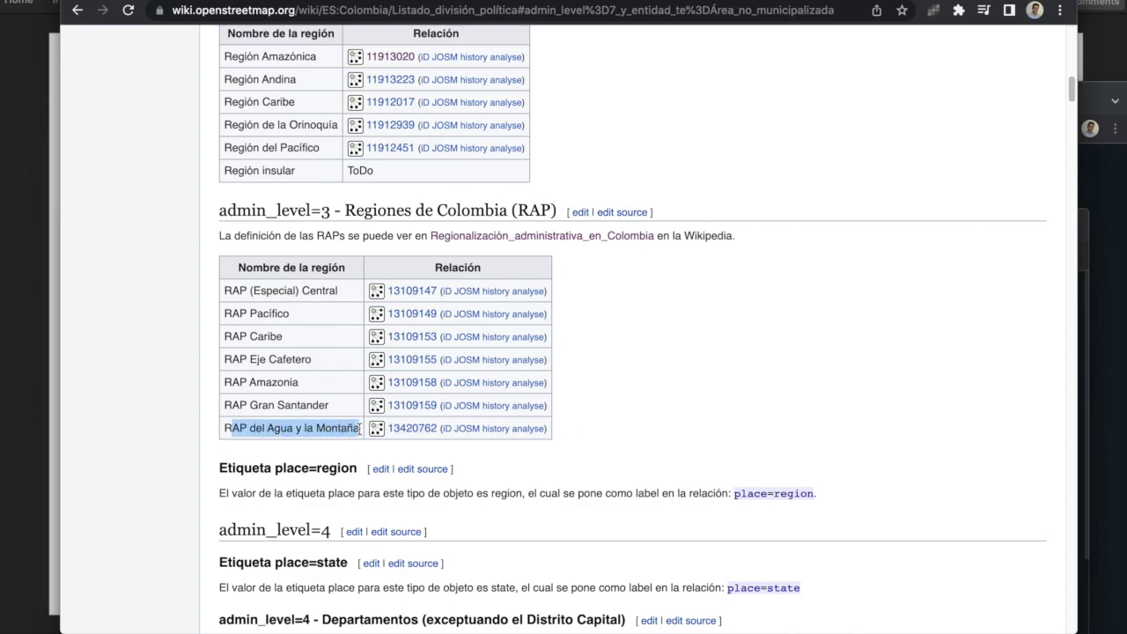
scroll(360, 428, "down", 2)
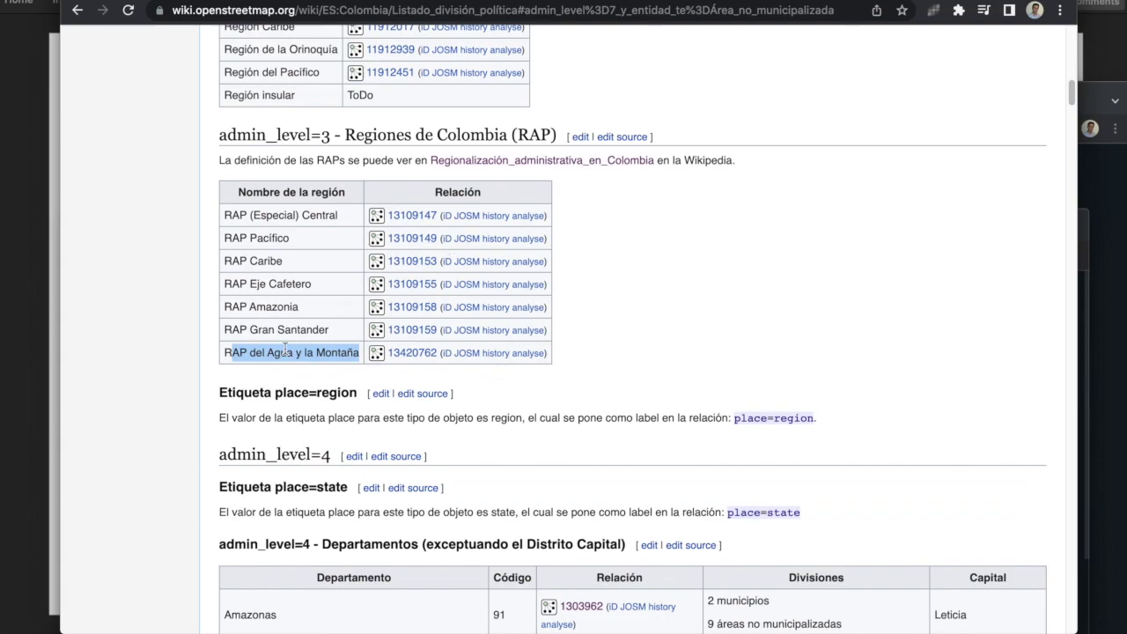
scroll(284, 349, "down", 1)
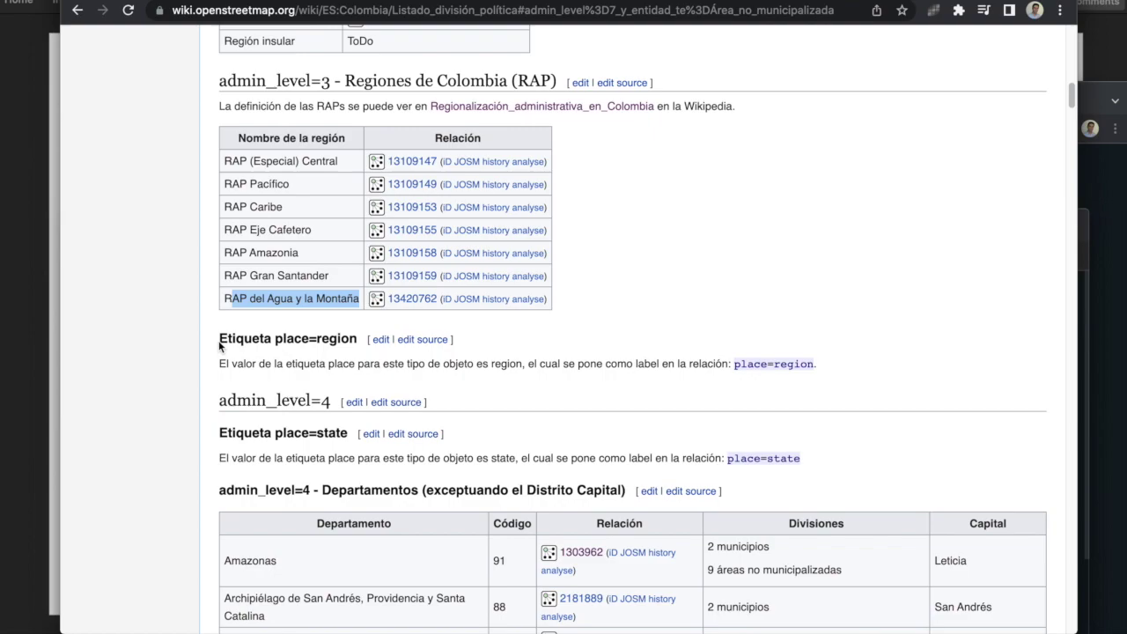
Step: Highlight the place=region and place=state headings
left_click_drag(222, 340, 352, 352)
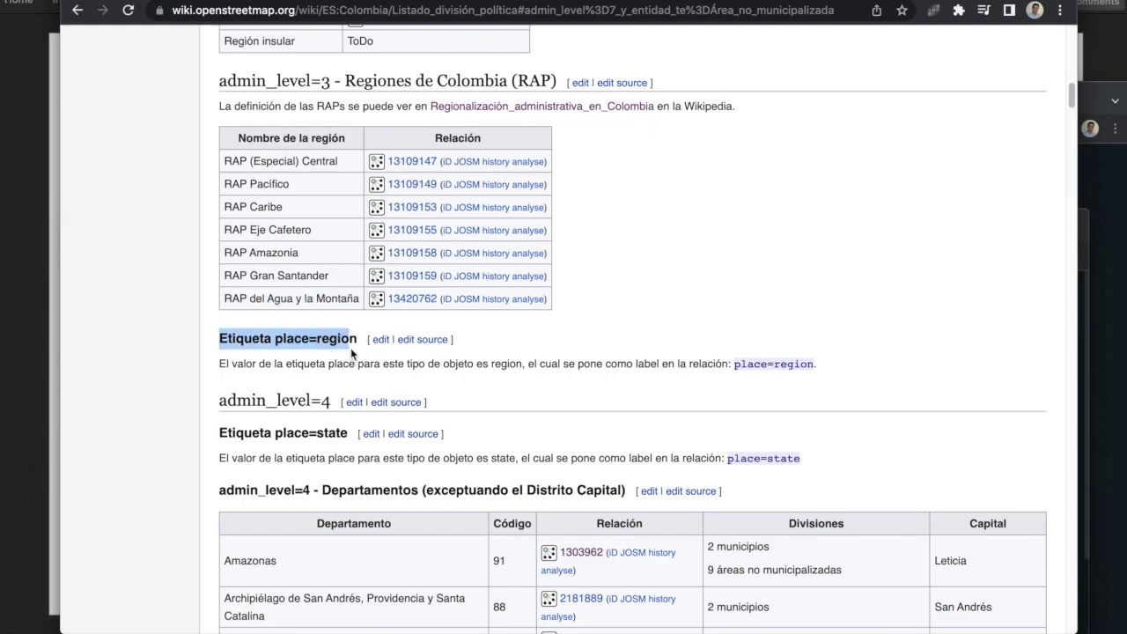
left_click(280, 339)
scroll(358, 339, "down", 3)
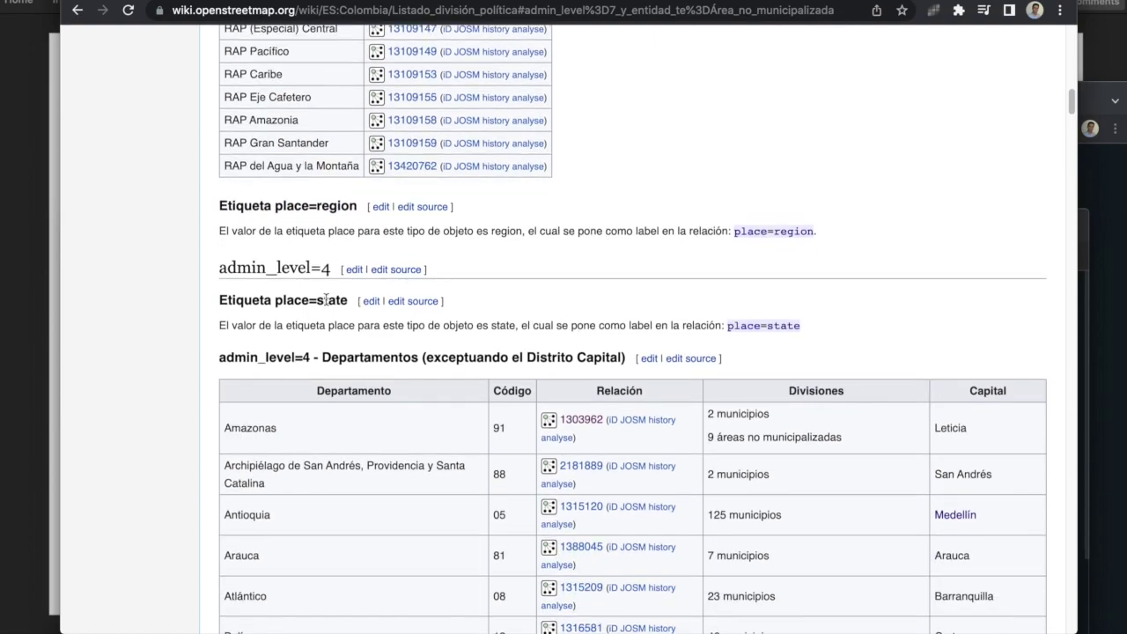
left_click_drag(260, 300, 337, 300)
scroll(337, 300, "down", 1)
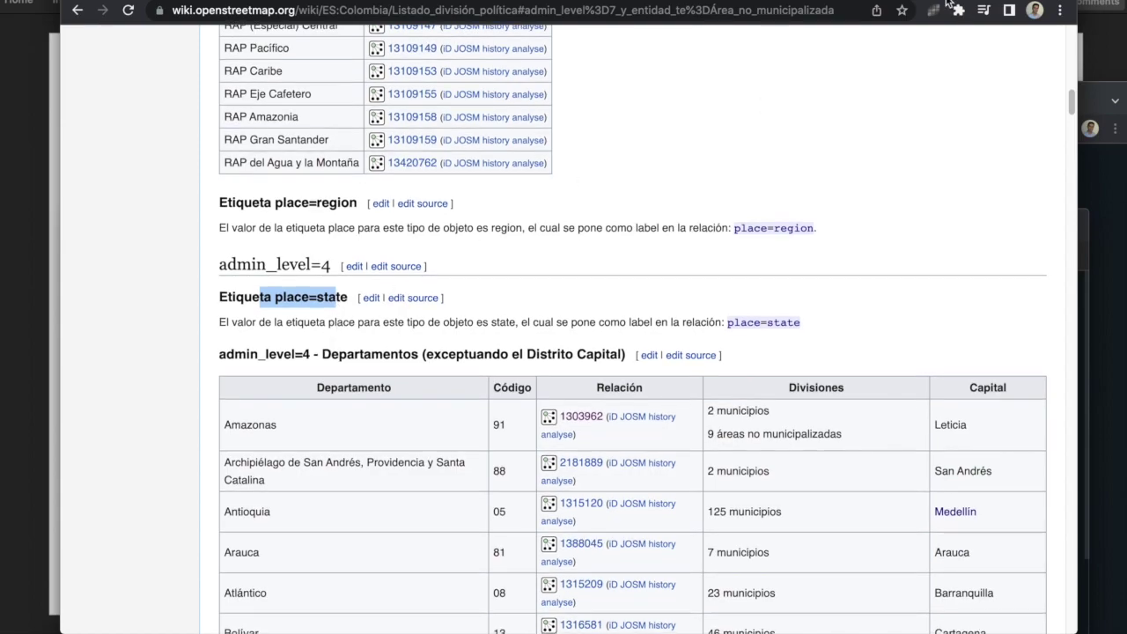
Step: Compare with the mapping guide, then return to the Listado división política page
key("alt+Left")
scroll(379, 326, "down", 15)
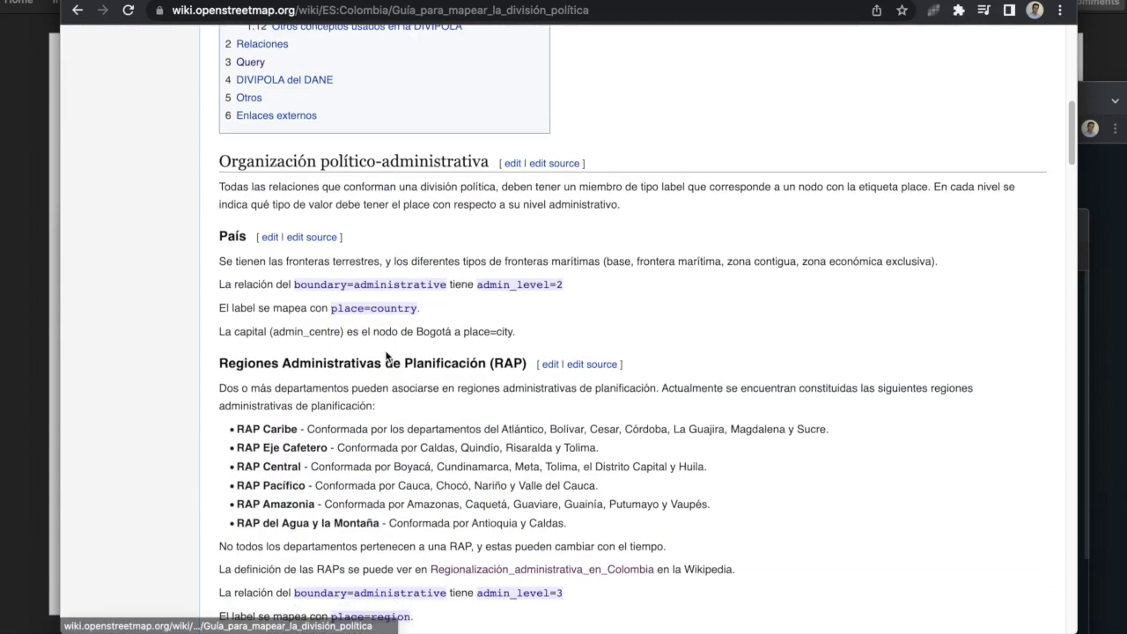
scroll(386, 356, "down", 5)
key("alt+Right")
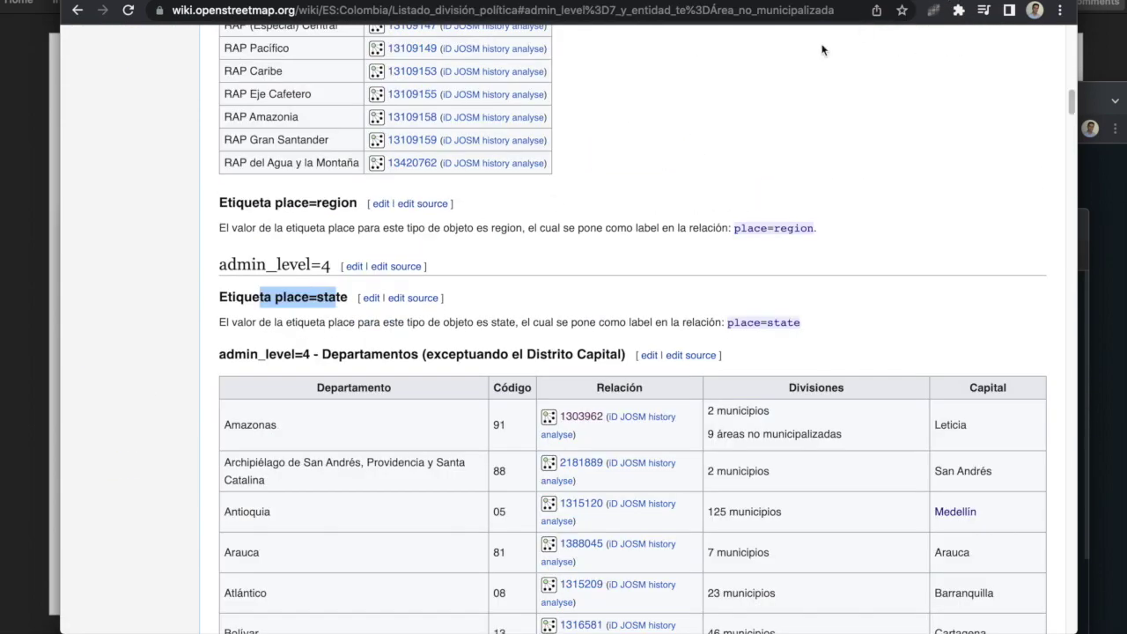
Step: Highlight the Departamentos table rows, including Archipiélago relation 2181889
left_click_drag(489, 382, 432, 285)
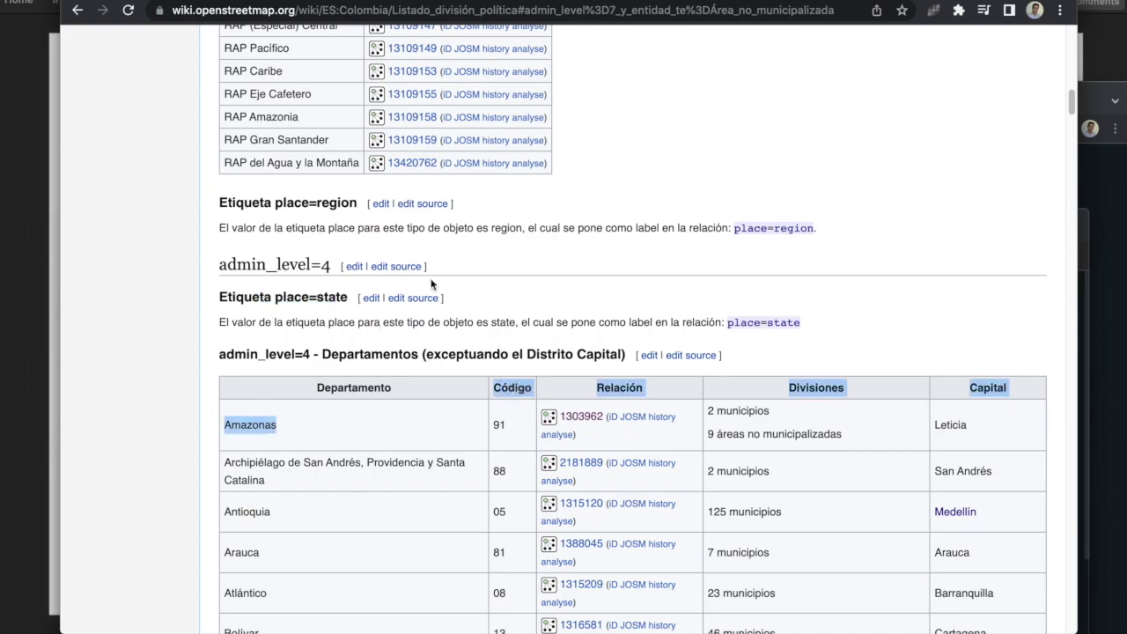
scroll(452, 410, "down", 3)
left_click(454, 269)
left_click_drag(454, 270, 690, 457)
scroll(690, 456, "down", 5)
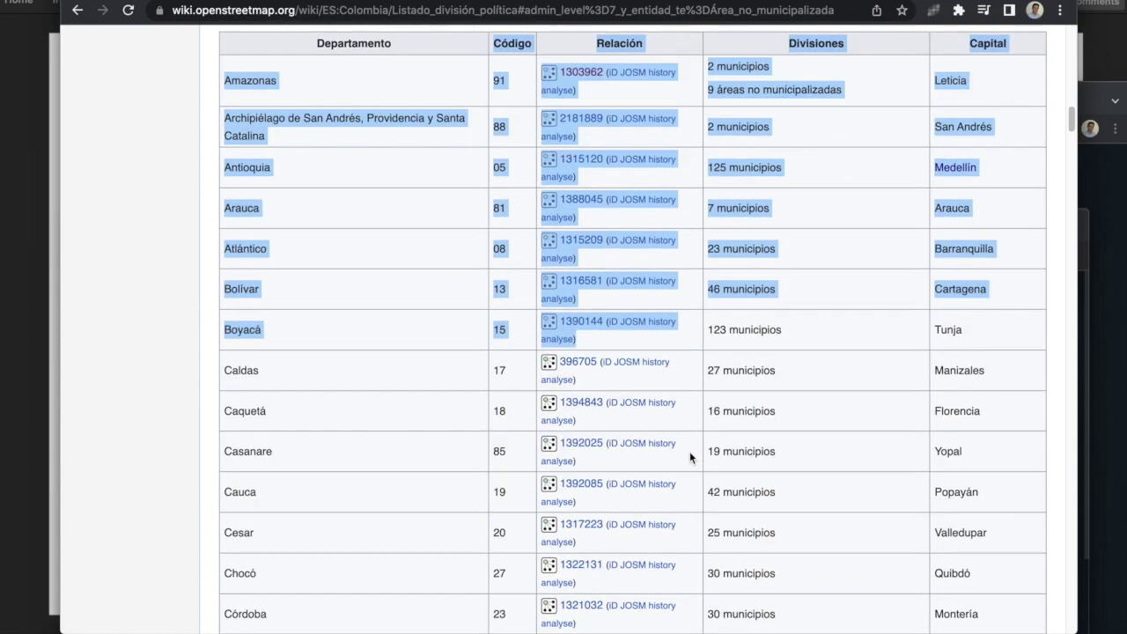
scroll(688, 449, "up", 5)
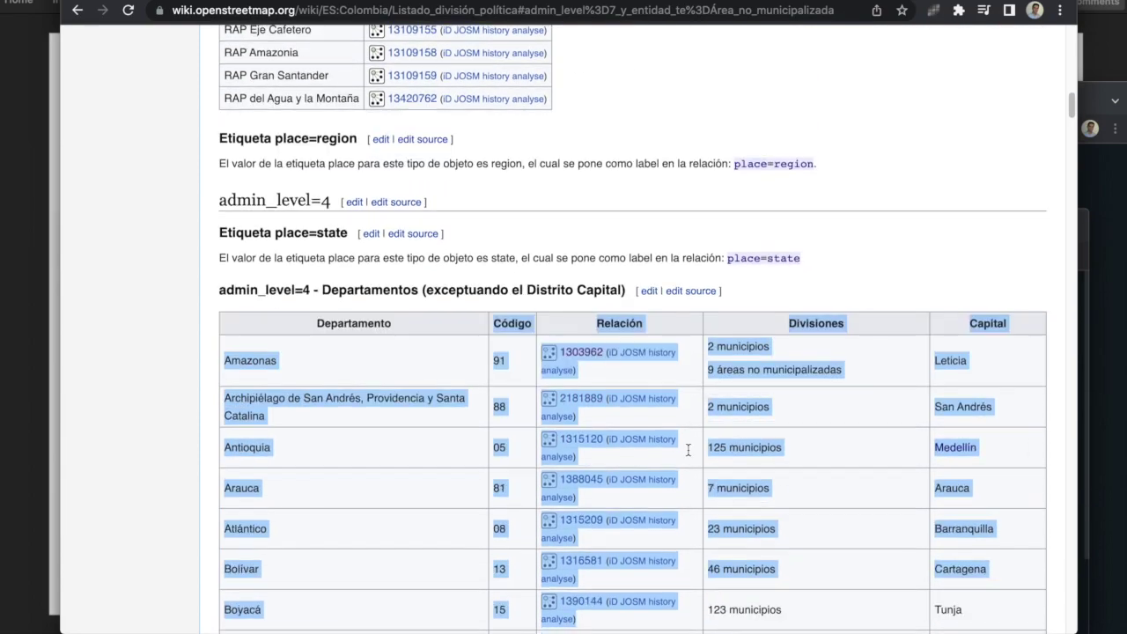
left_click(688, 363)
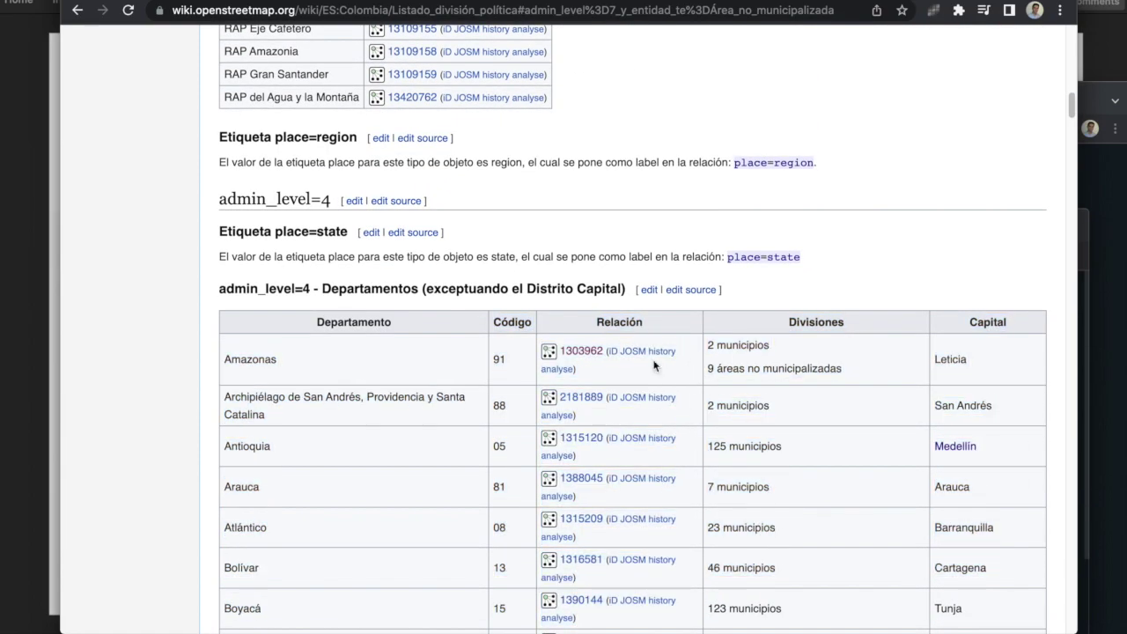
left_click_drag(579, 412, 556, 403)
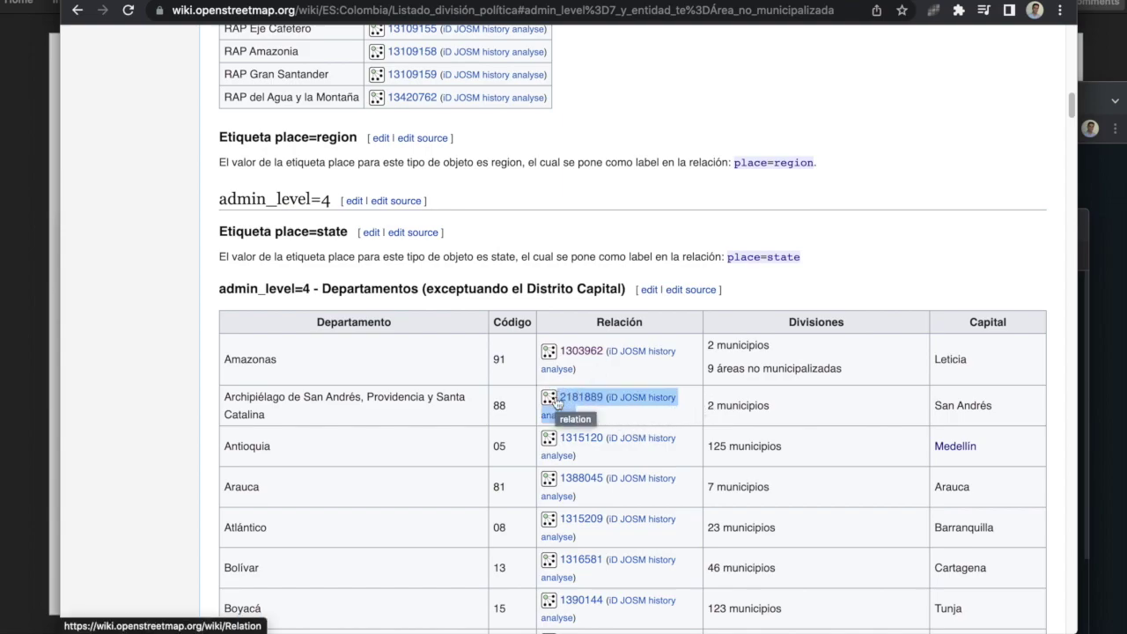
scroll(557, 403, "down", 1)
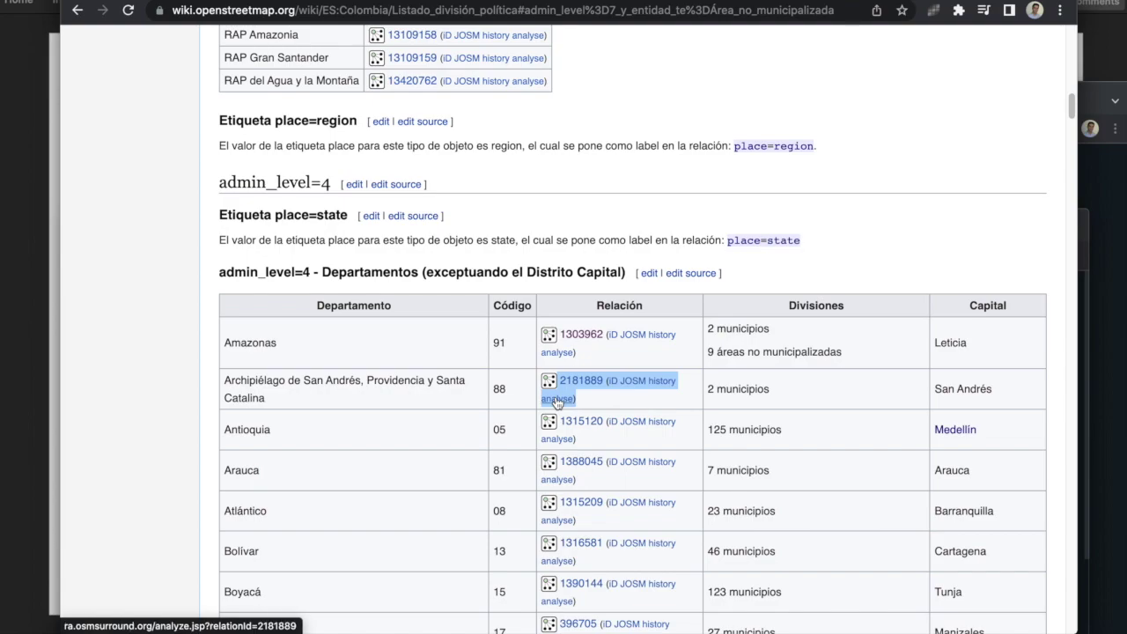
scroll(556, 402, "down", 15)
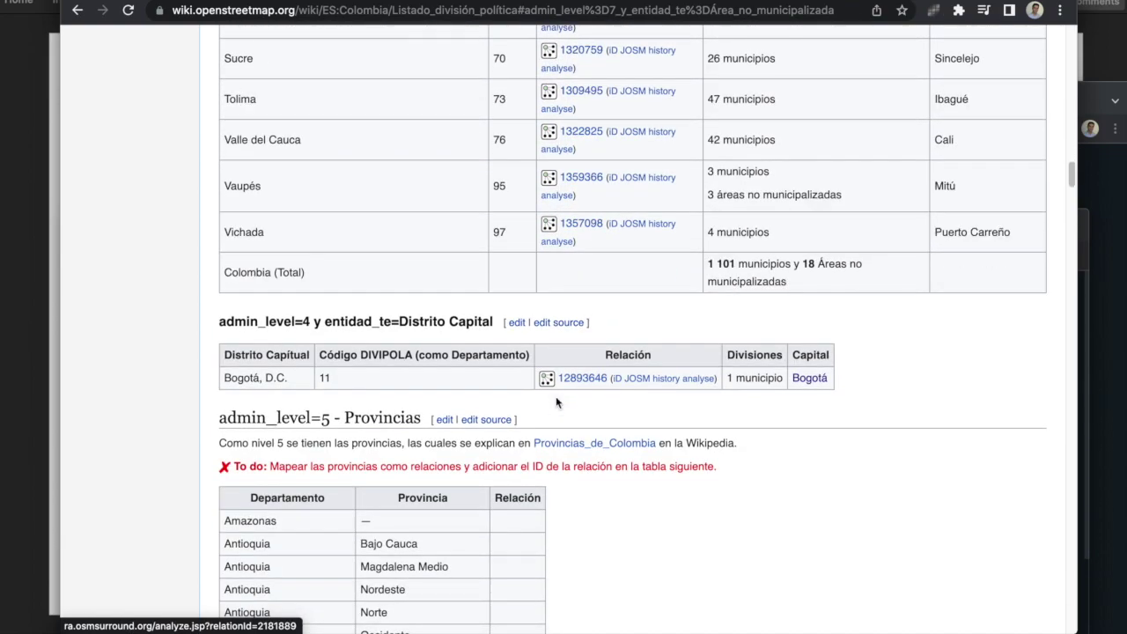
scroll(556, 402, "down", 5)
scroll(543, 396, "up", 8)
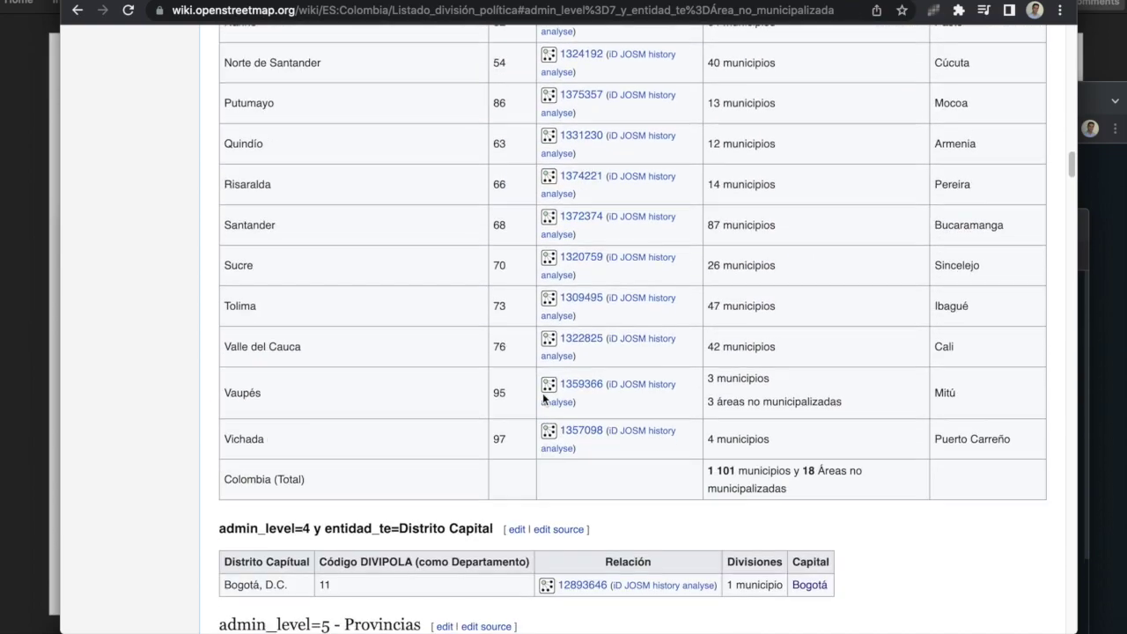
scroll(543, 393, "up", 1)
left_click_drag(608, 453, 599, 185)
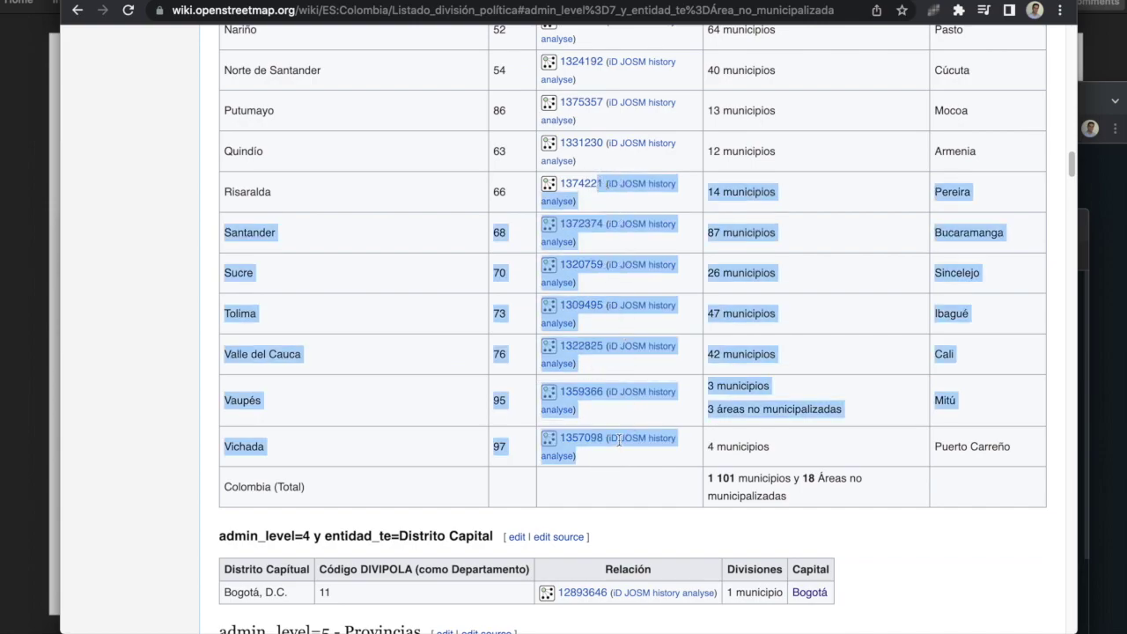
scroll(619, 440, "down", 5)
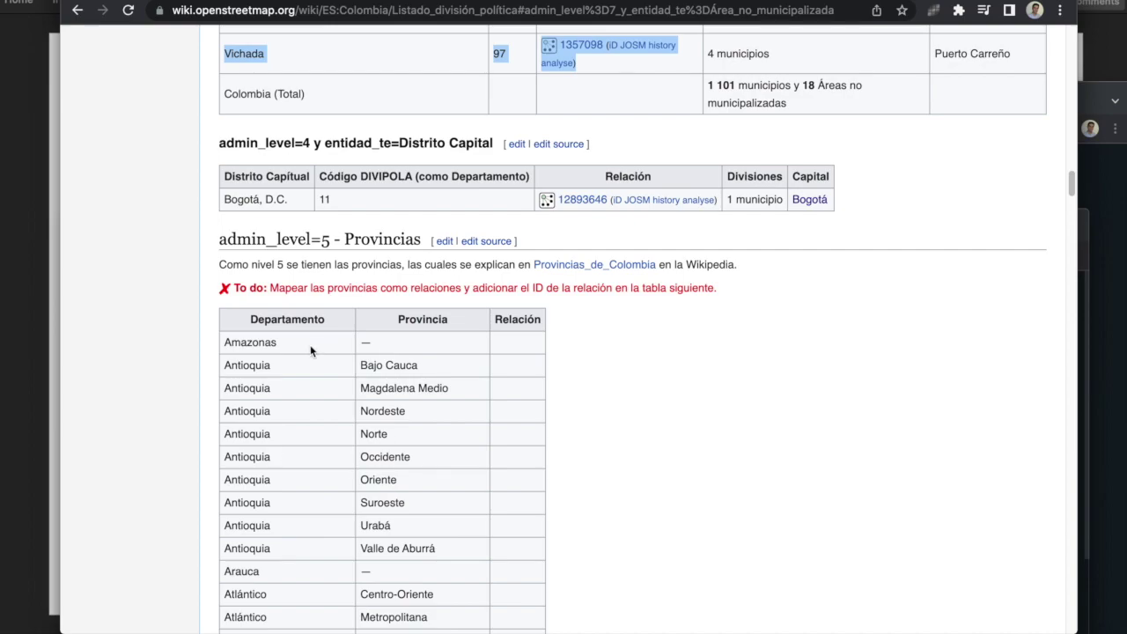
scroll(312, 352, "down", 2)
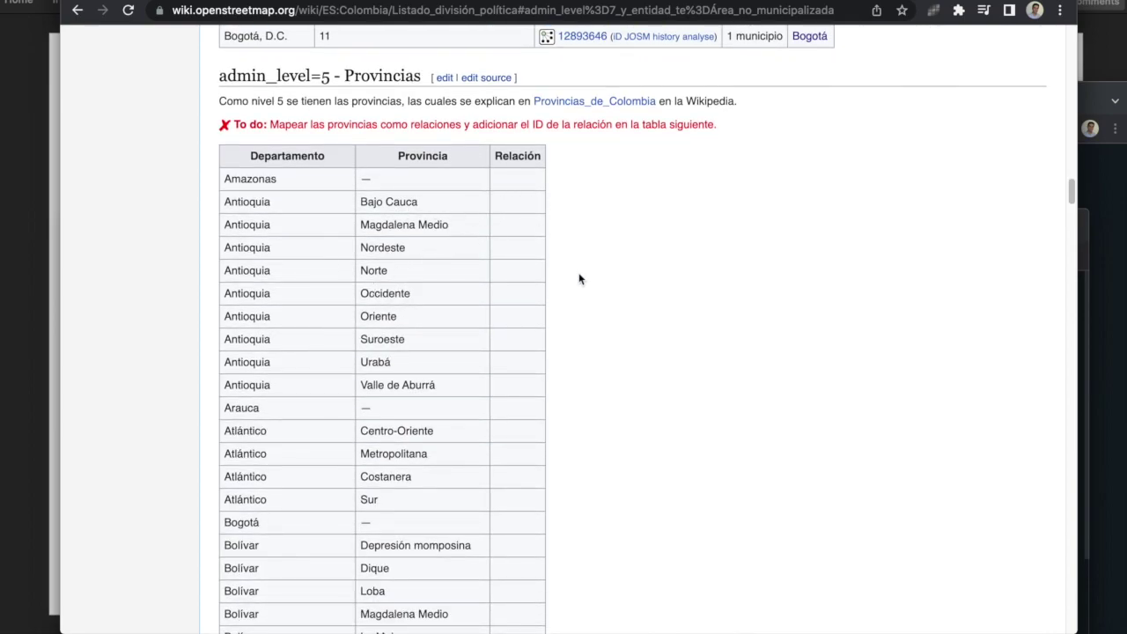
scroll(577, 277, "up", 1)
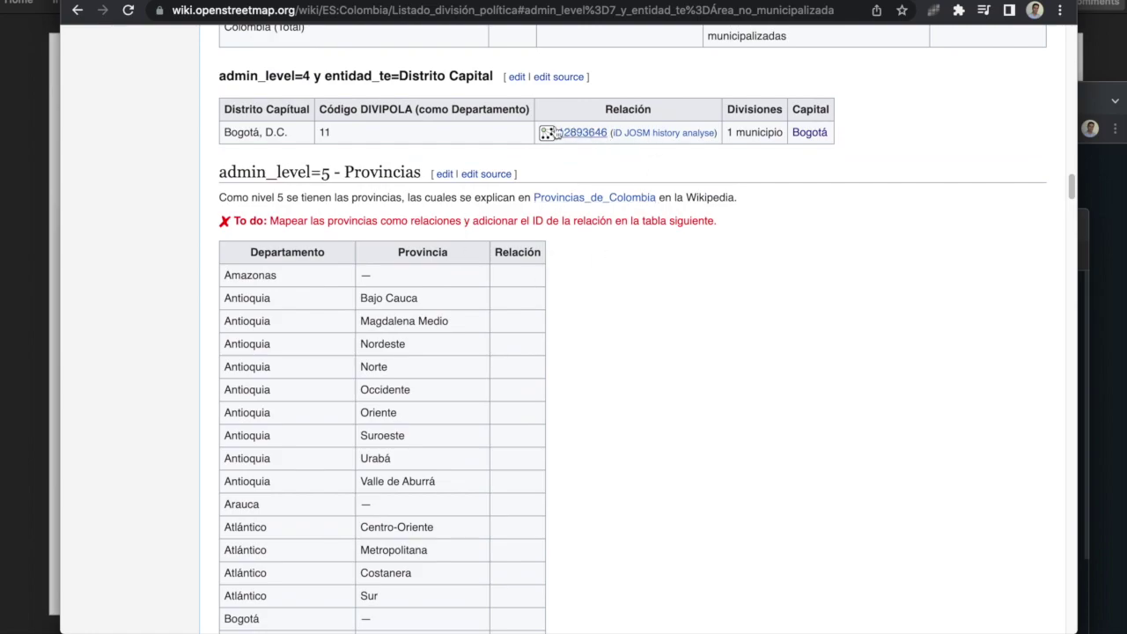
scroll(545, 341, "down", 20)
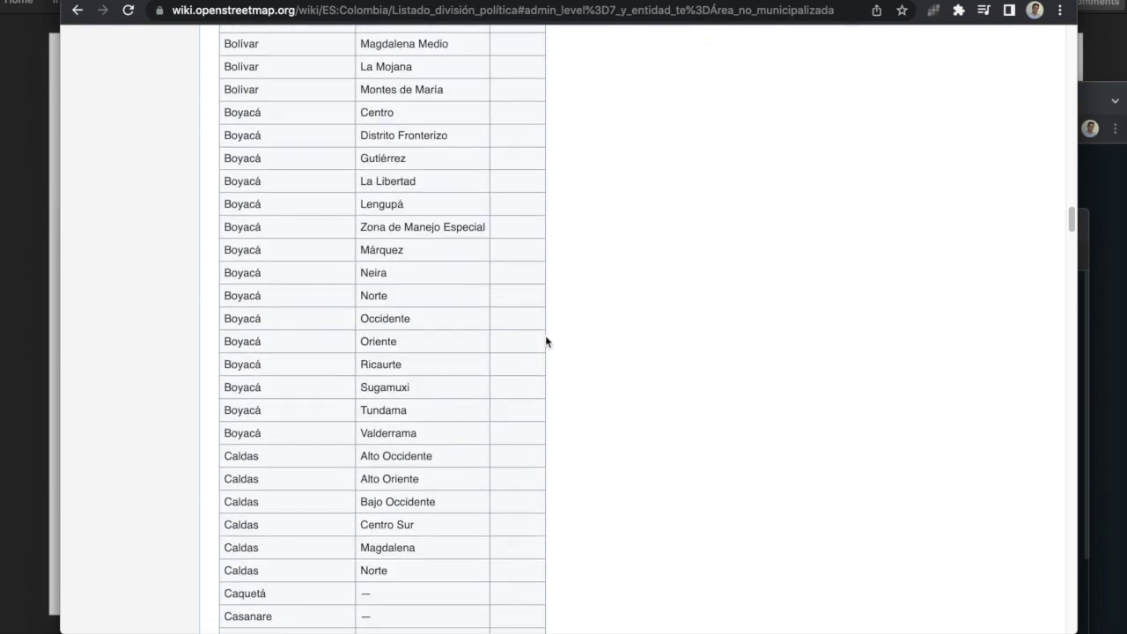
scroll(545, 342, "up", 20)
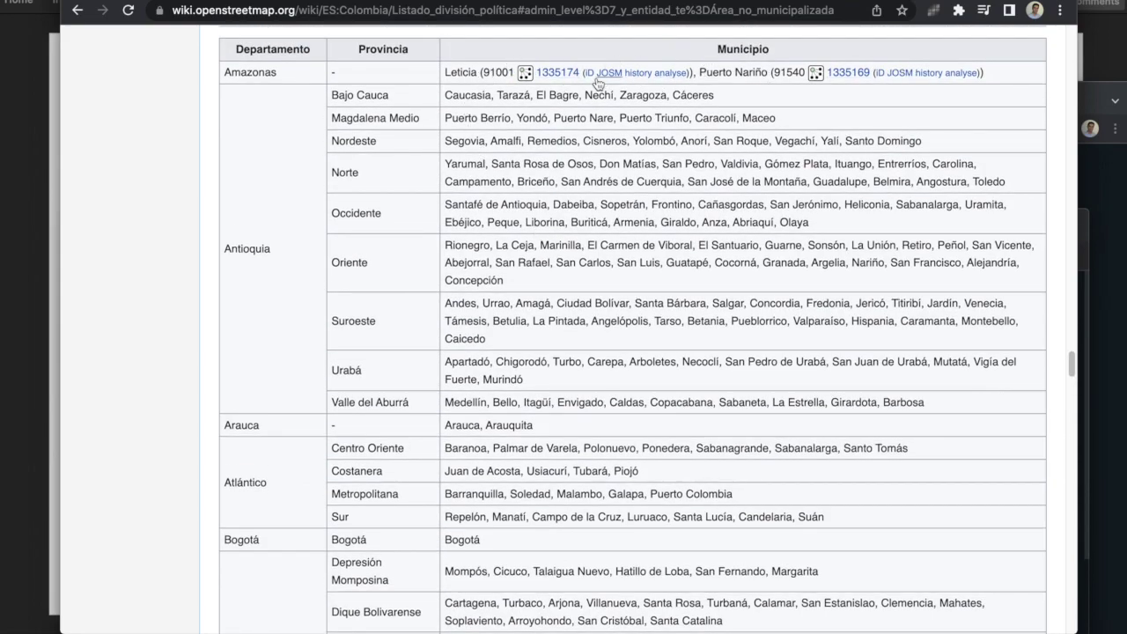
scroll(589, 159, "down", 20)
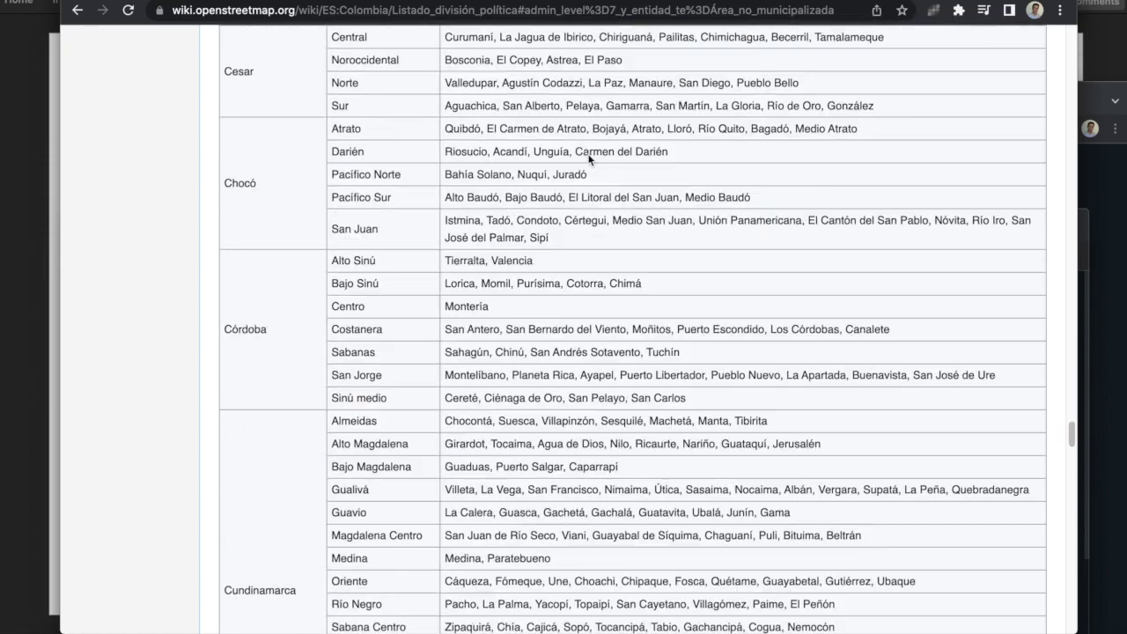
scroll(589, 158, "down", 20)
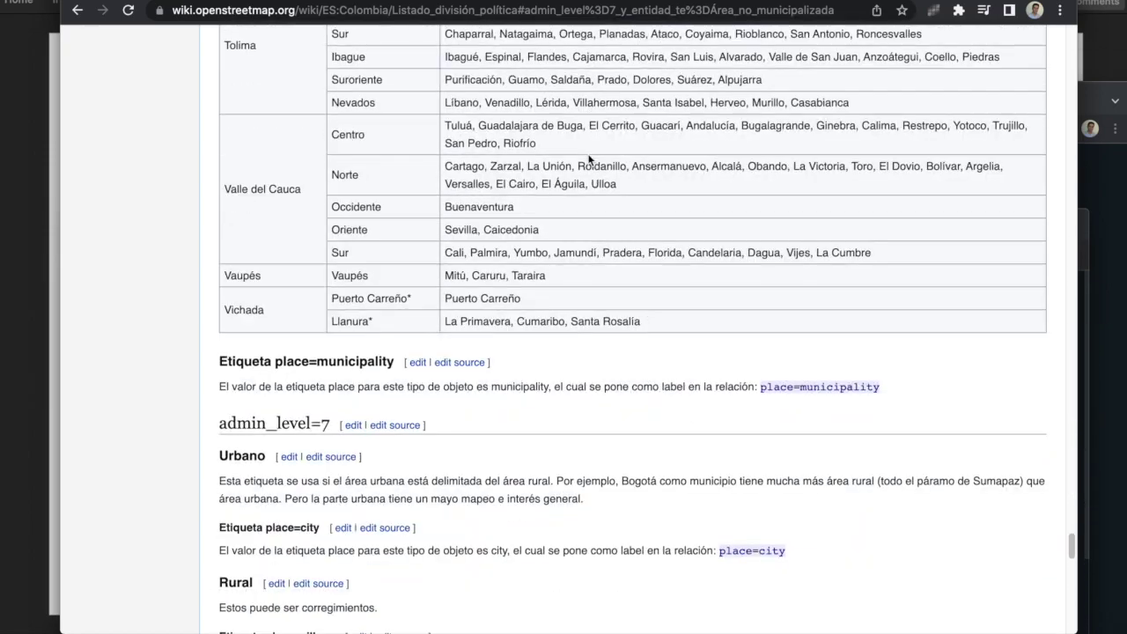
scroll(583, 150, "down", 20)
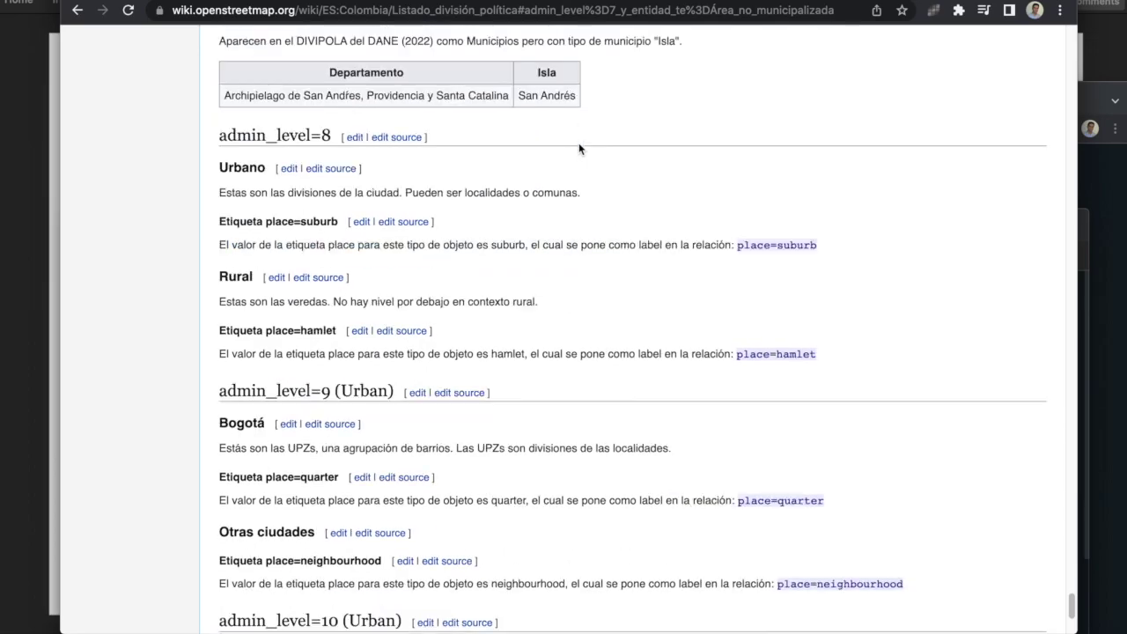
scroll(579, 143, "down", 10)
scroll(579, 142, "up", 20)
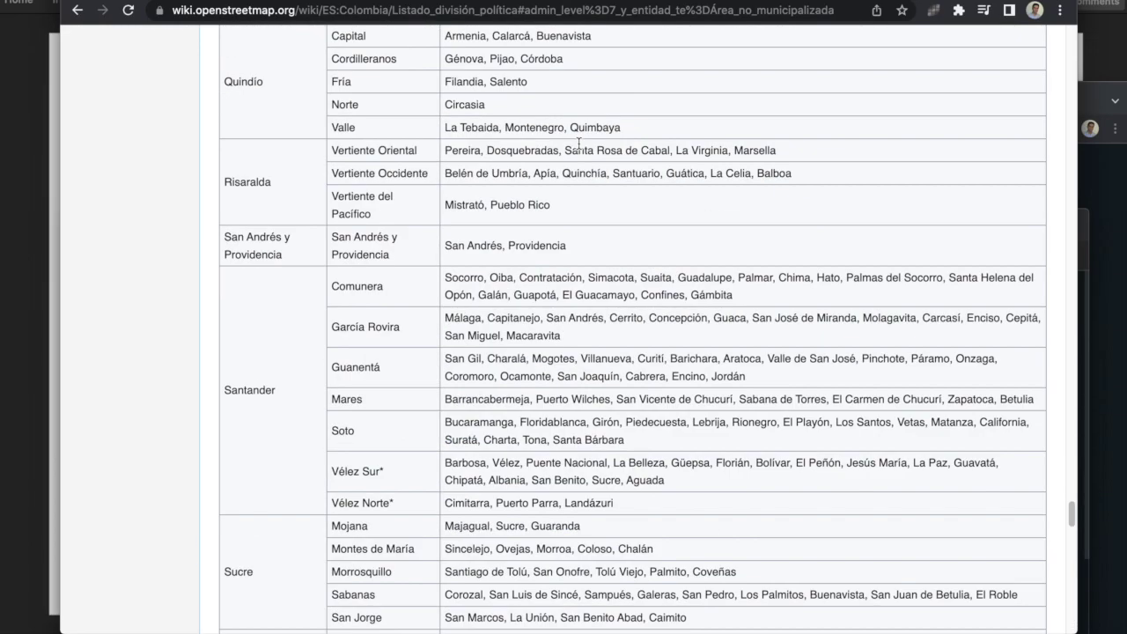
scroll(579, 142, "up", 7)
scroll(582, 139, "down", 20)
scroll(585, 136, "up", 4)
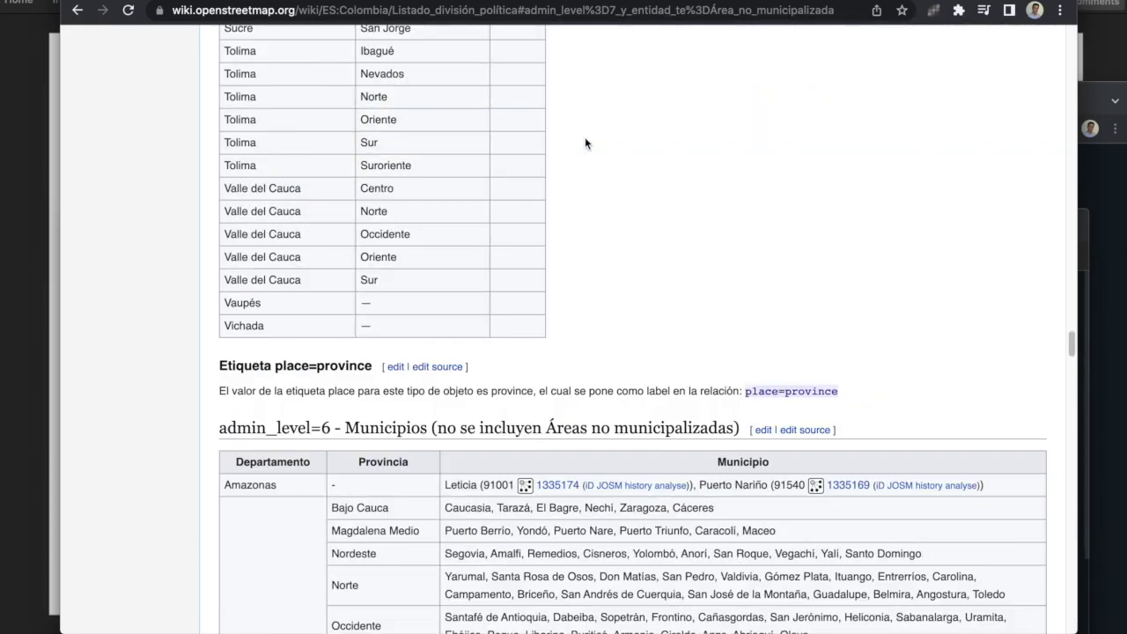
scroll(585, 141, "up", 20)
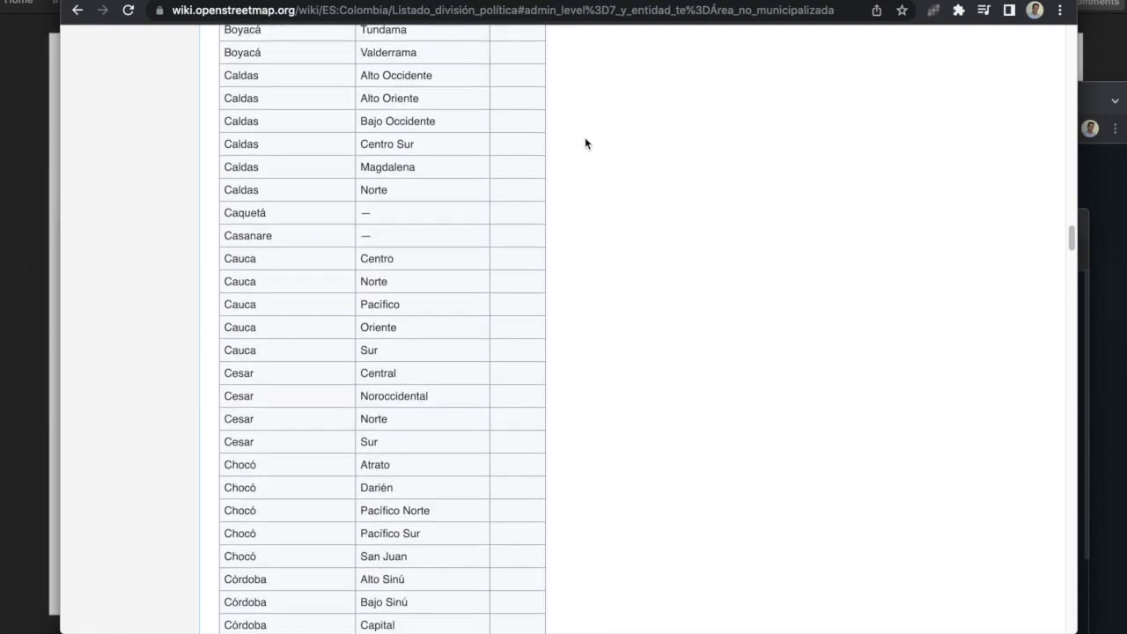
scroll(586, 141, "down", 10)
scroll(586, 141, "up", 4)
scroll(585, 141, "down", 18)
scroll(584, 143, "down", 5)
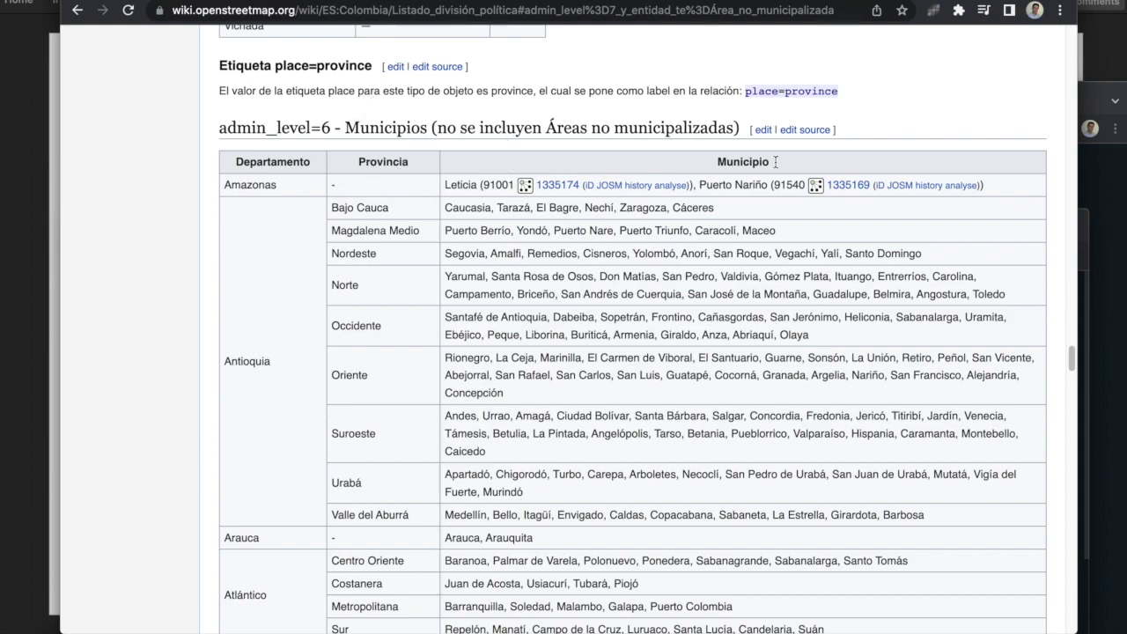
Step: Edit the Municipios section visually and copy the Leticia 1335174 relation template from Amazonas
left_click(762, 130)
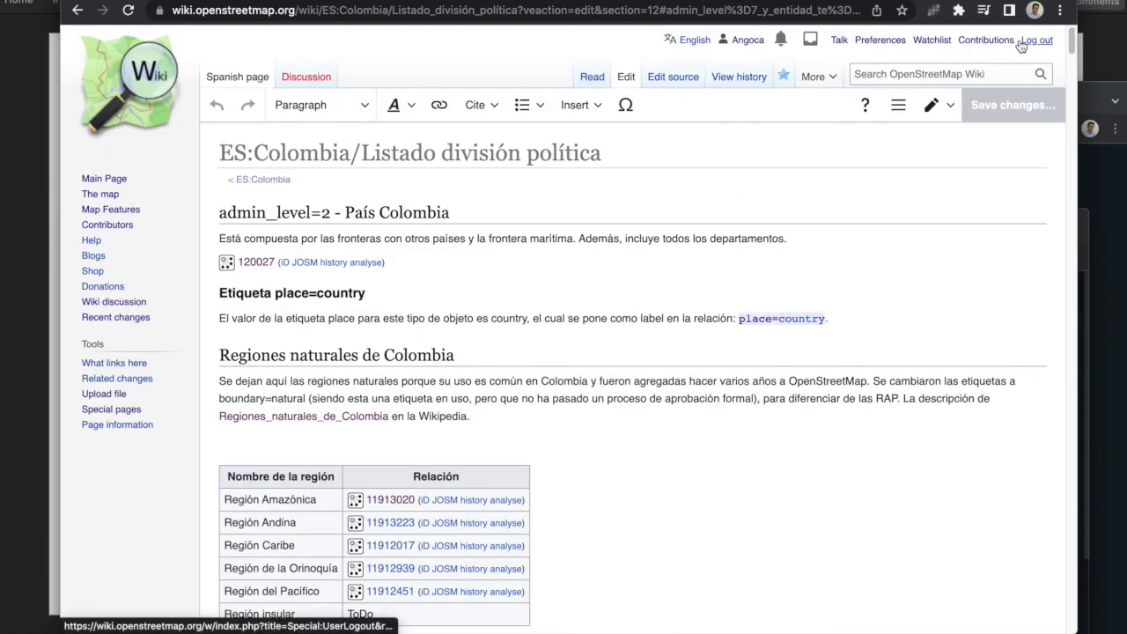
scroll(756, 262, "down", 15)
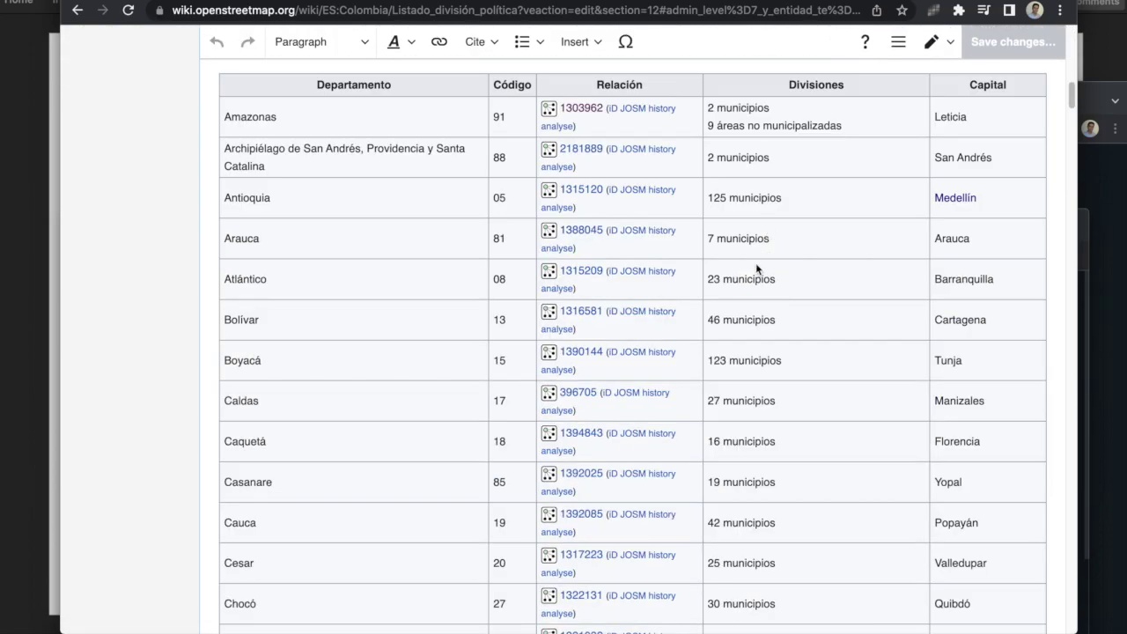
scroll(757, 263, "down", 20)
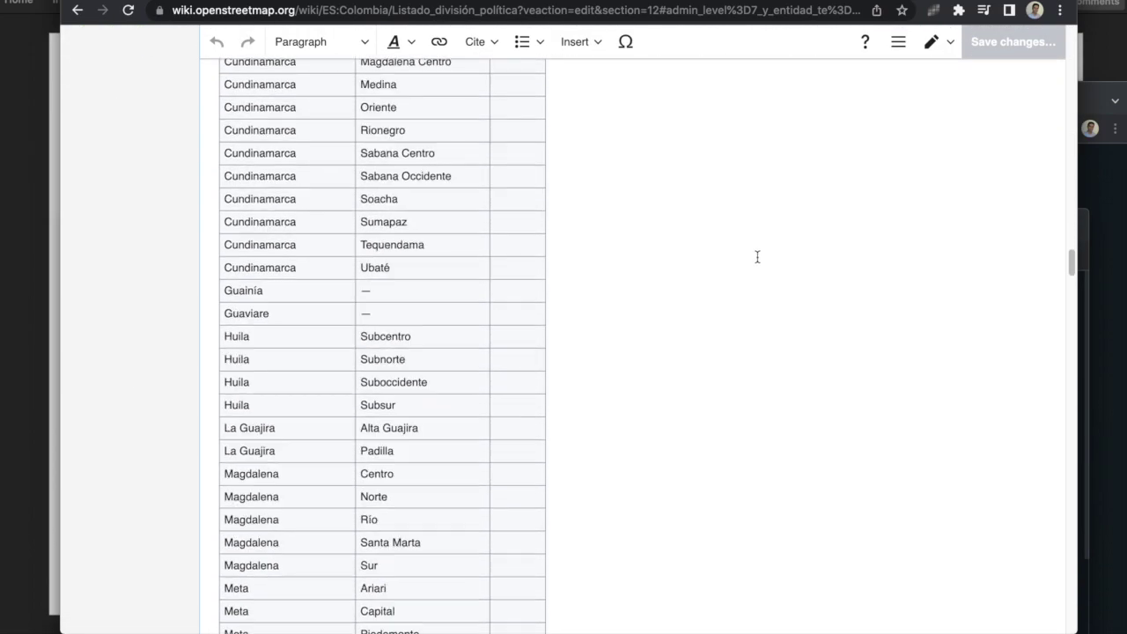
scroll(756, 256, "down", 10)
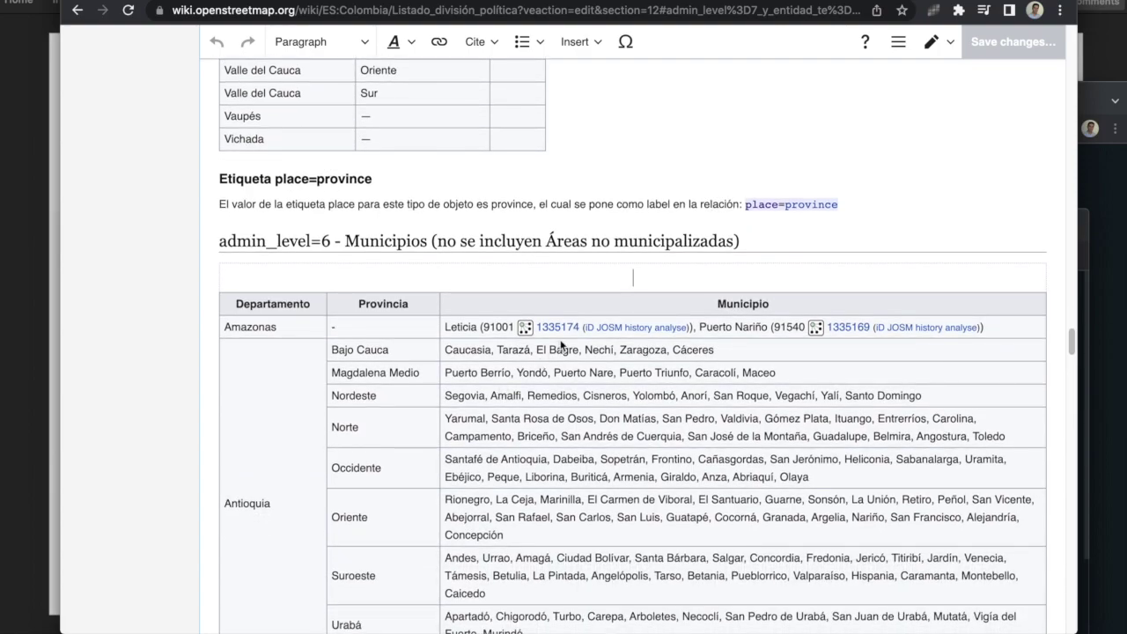
left_click(559, 330)
left_click(565, 324)
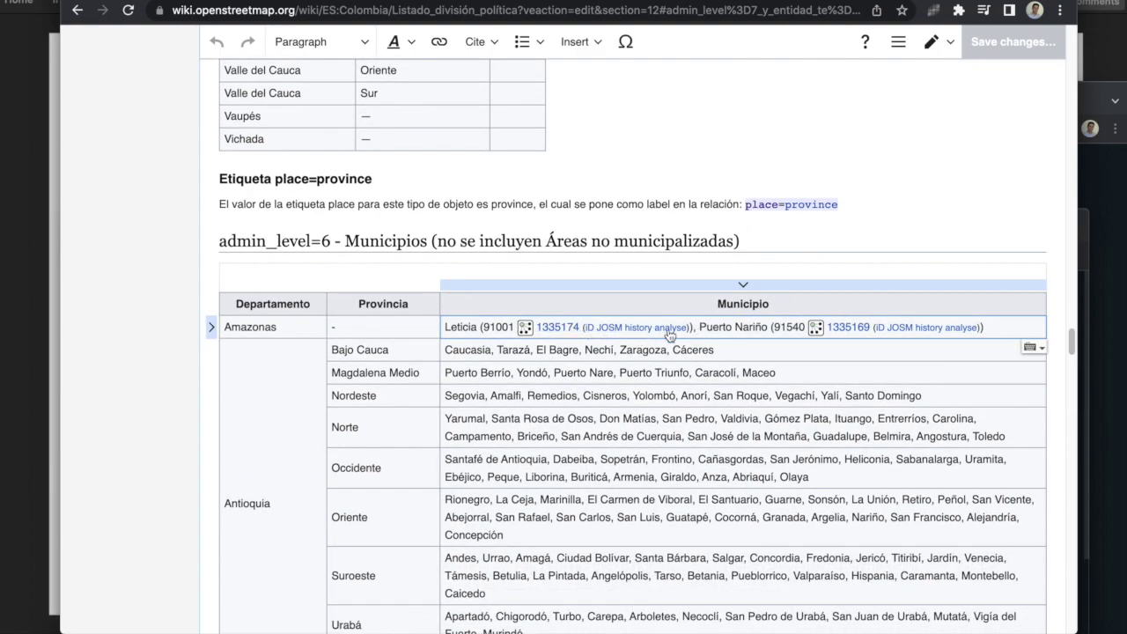
left_click(641, 328)
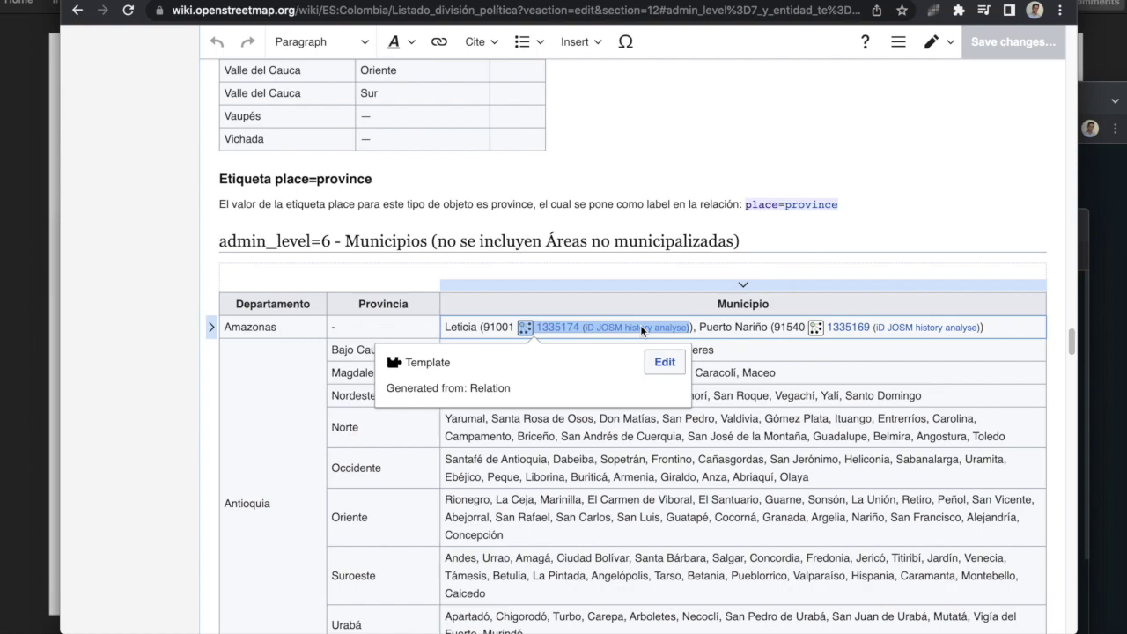
Step: Place the cursor after Cáceres in the Bajo Cauca cell and bring up paste options
left_click(766, 368)
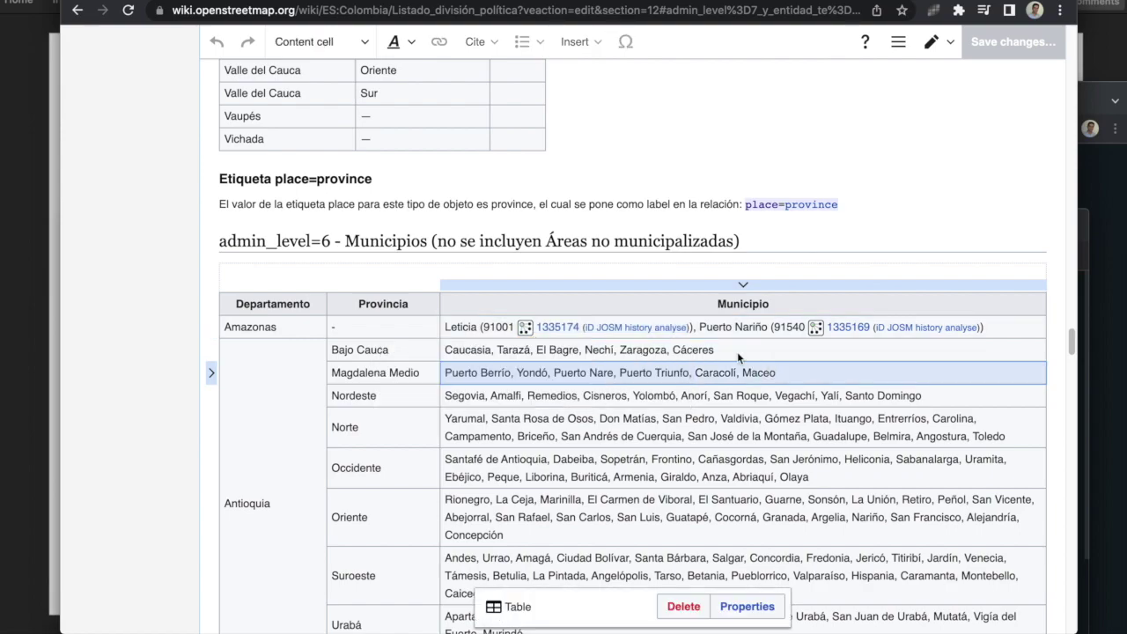
left_click(727, 352)
left_click(720, 352)
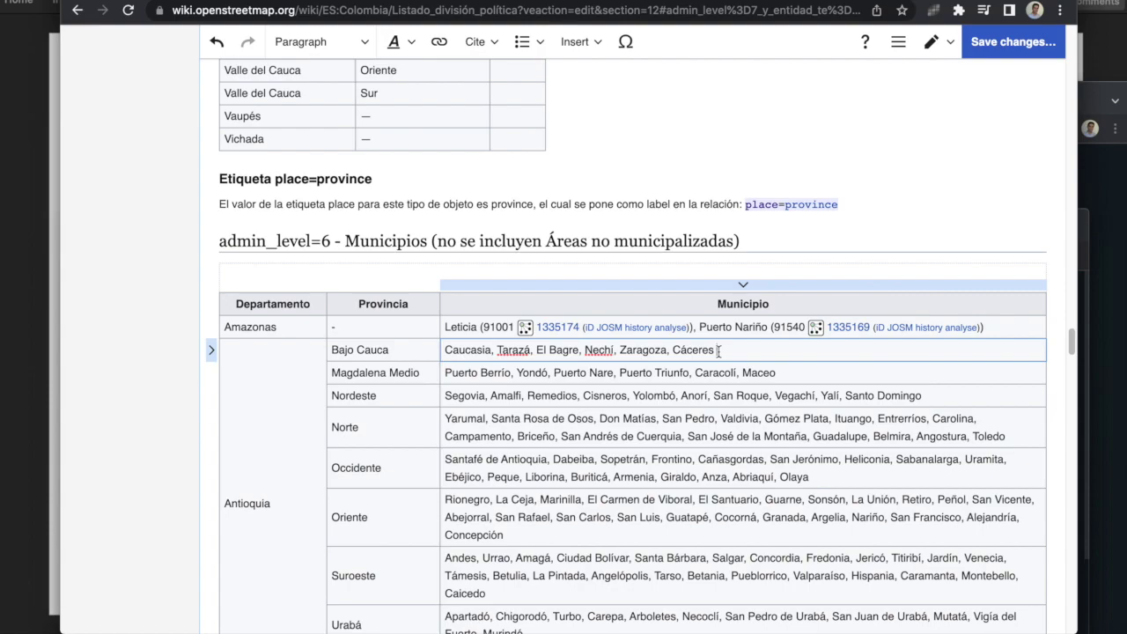
right_click(718, 350)
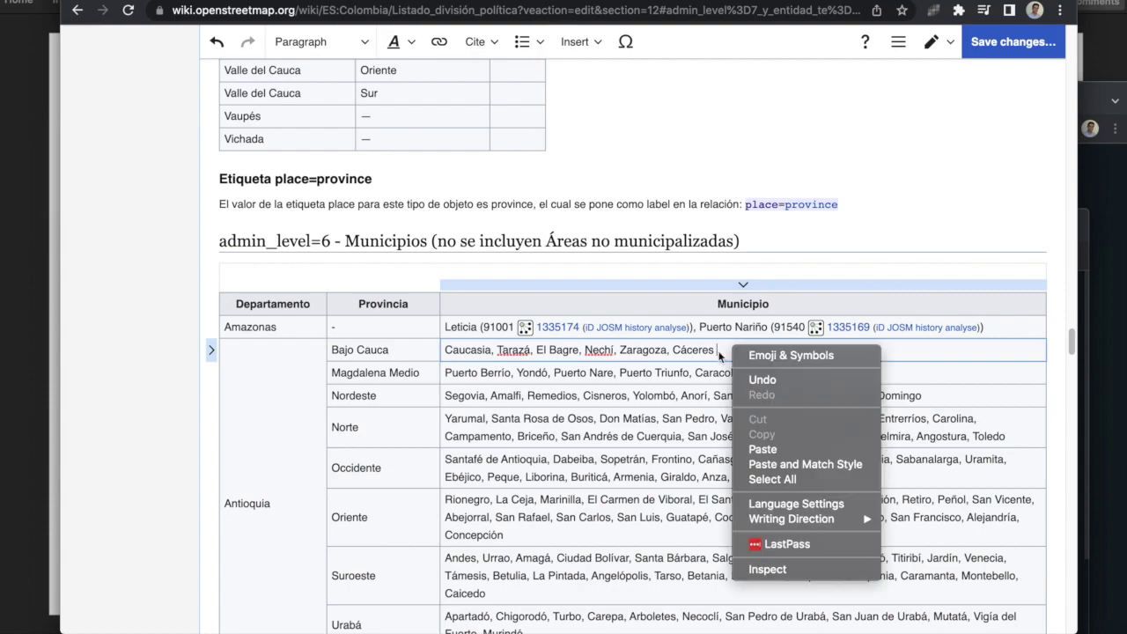
left_click(766, 440)
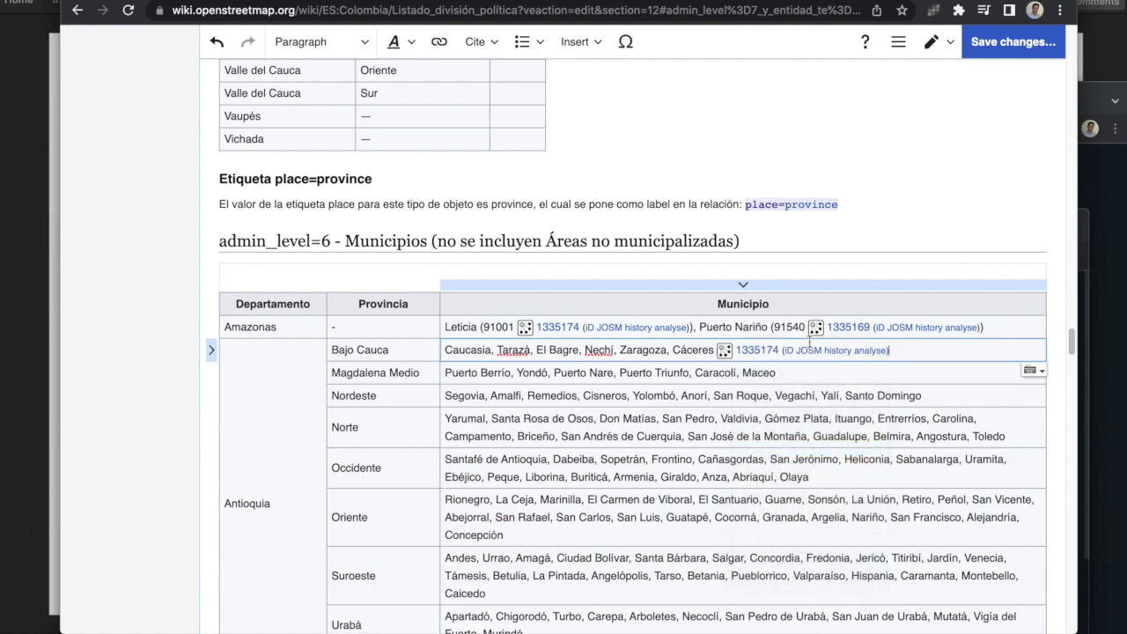
left_click(753, 353)
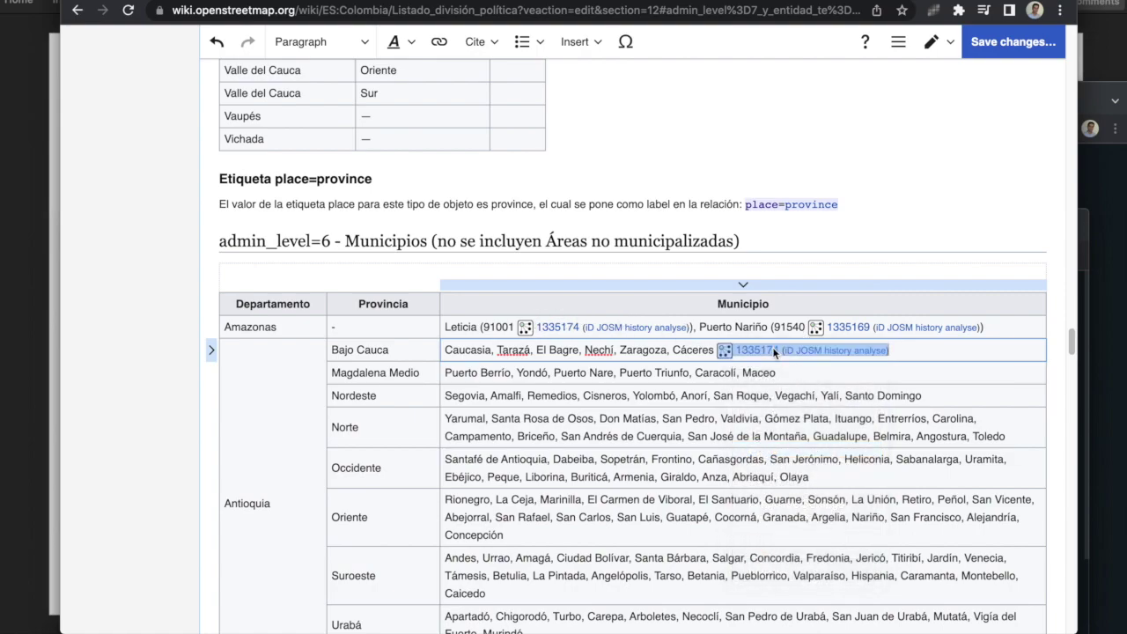
left_click(865, 388)
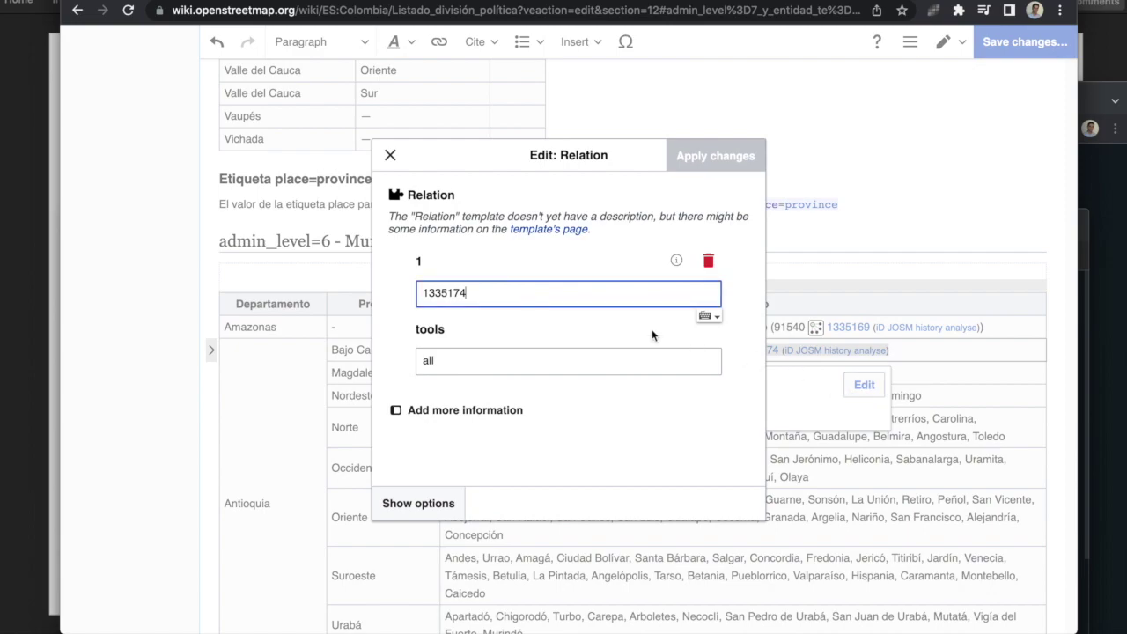
left_click_drag(469, 293, 396, 292)
key("BackSpace")
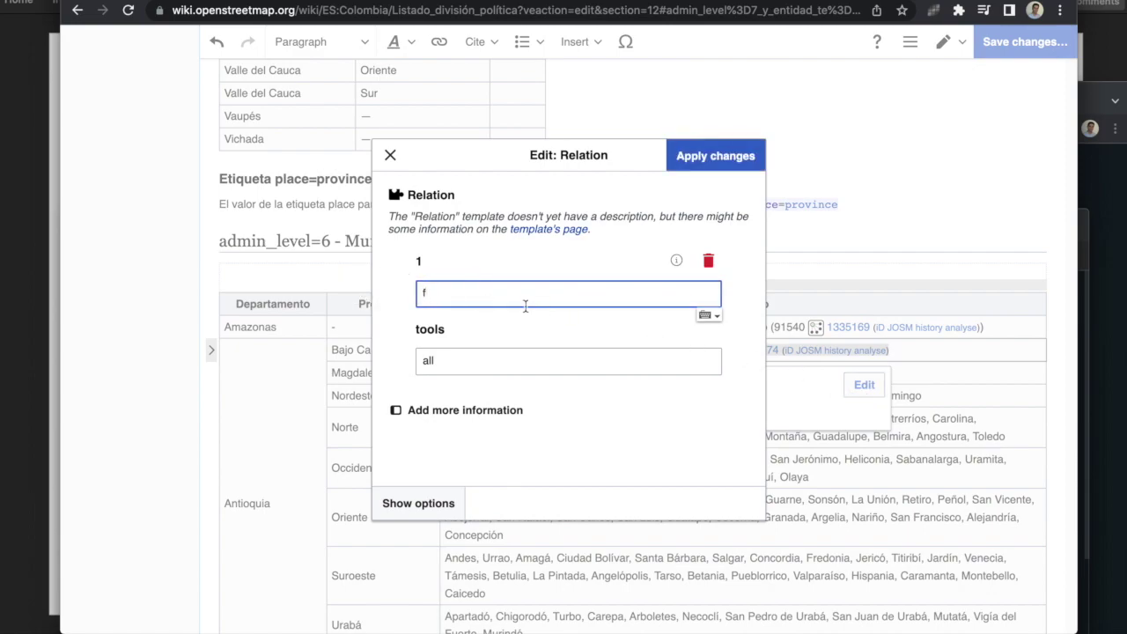
type("fold")
left_click_drag(498, 294, 391, 290)
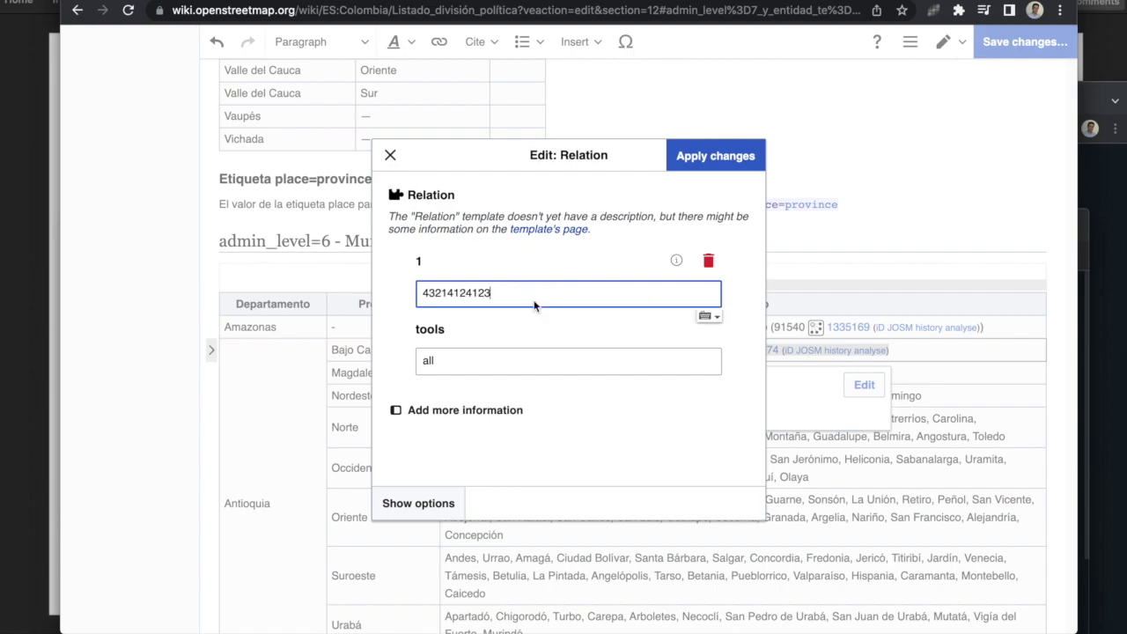
left_click(678, 164)
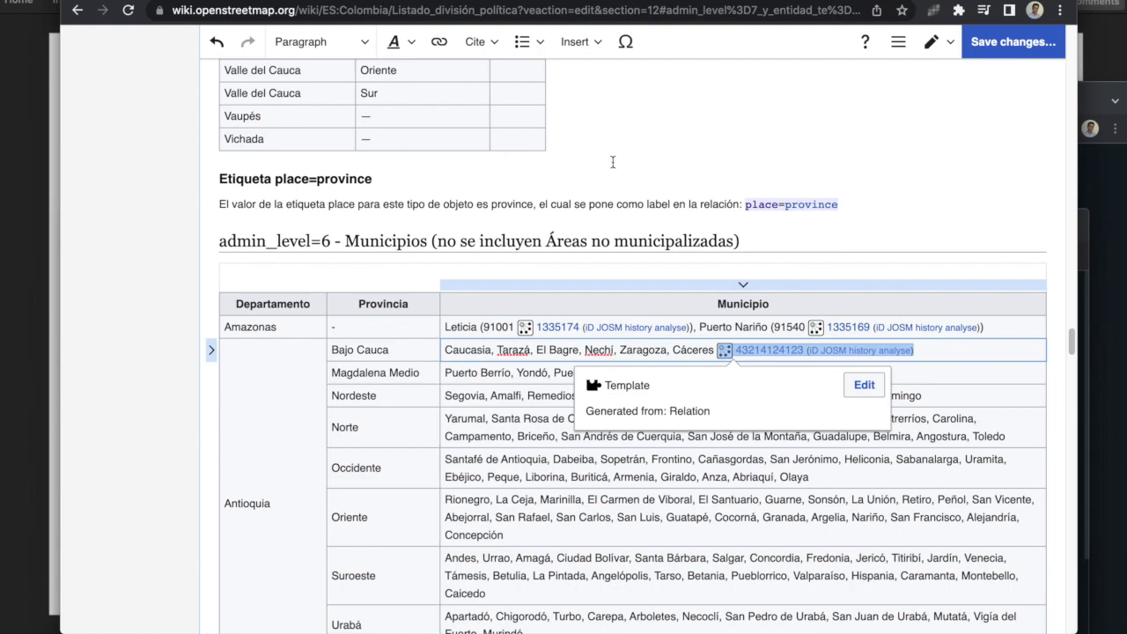
Step: Leave the editor, discard the unpublished edit, and return to the Conceptos de OSM slide
scroll(561, 130, "up", 5)
left_click(77, 10)
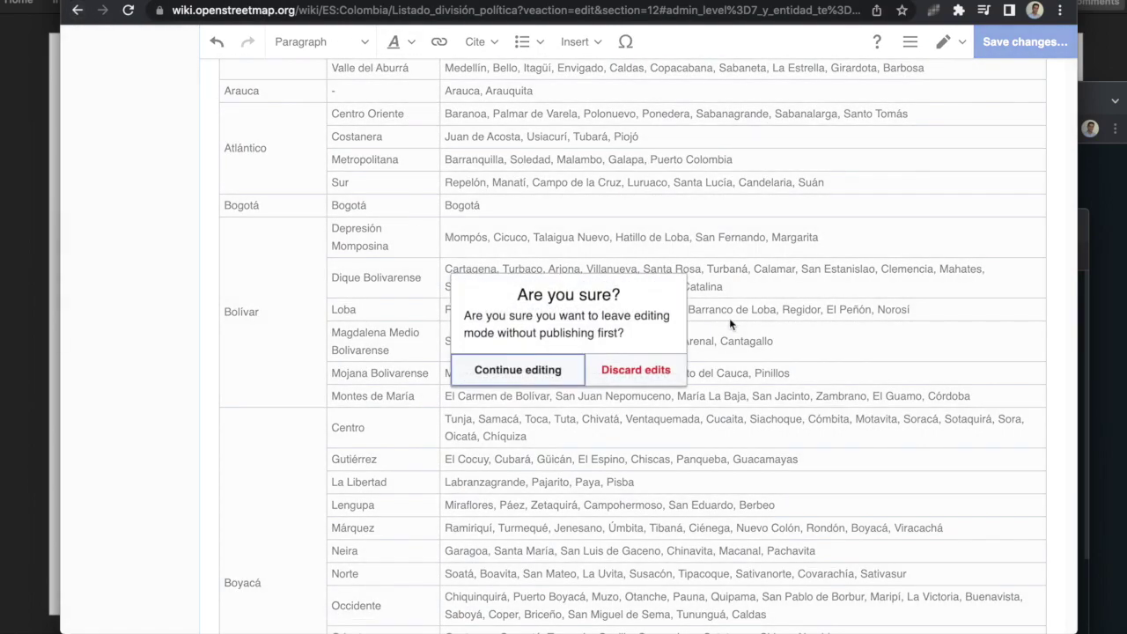
left_click(627, 370)
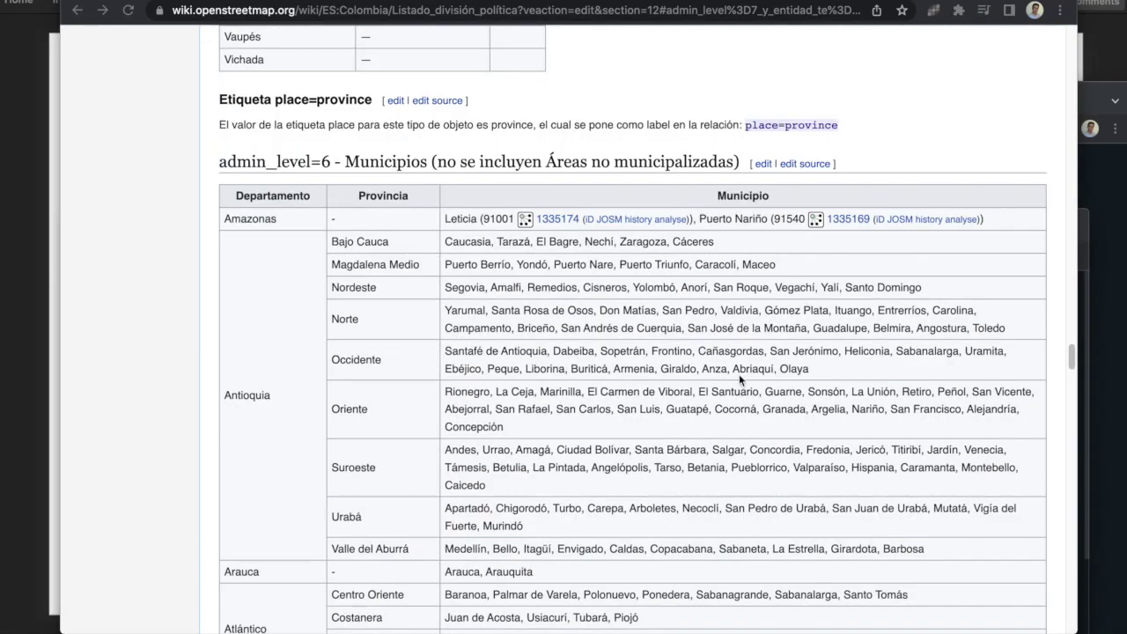
key("super+Tab")
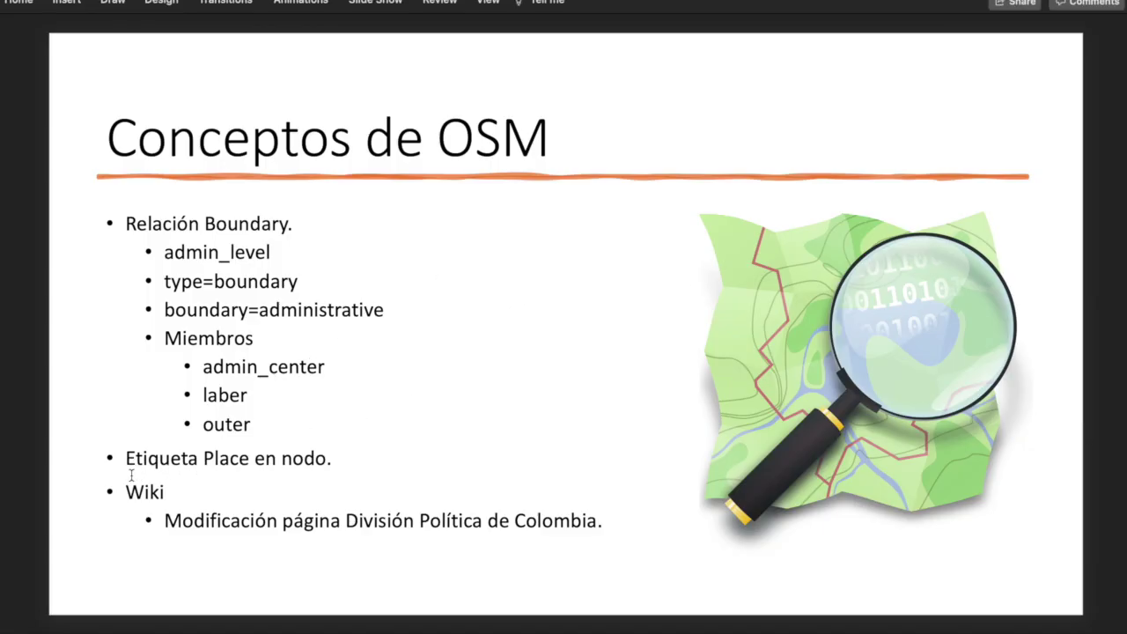
Step: Highlight the 'Etiqueta Place en nodo' line, then bring the MapRoulette browser forward
left_click_drag(128, 458, 260, 464)
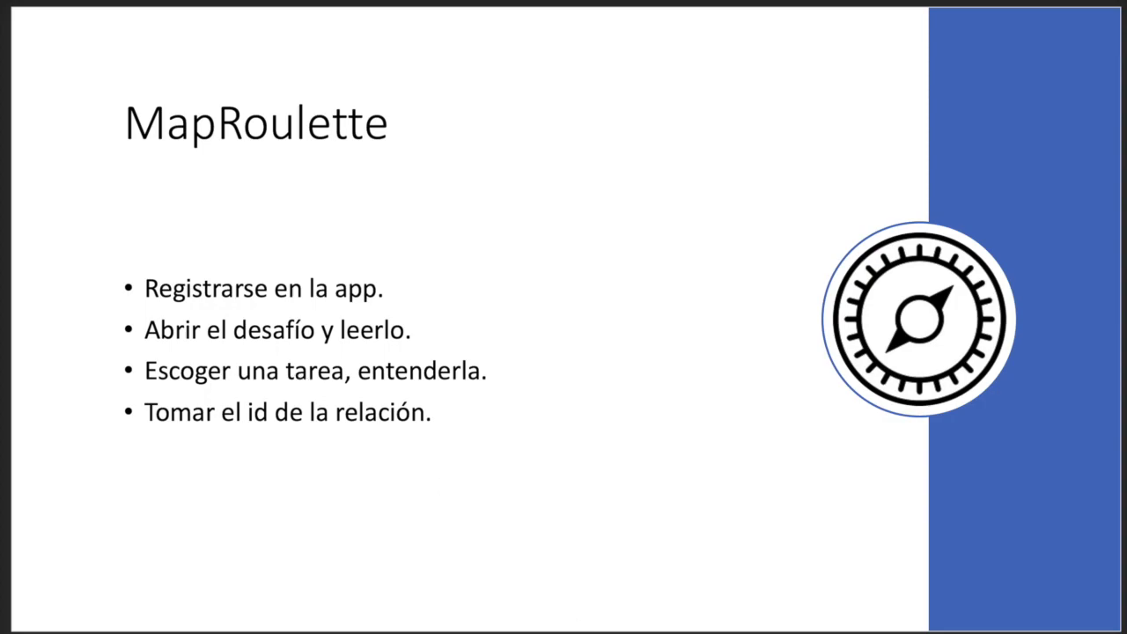
left_click(619, 600)
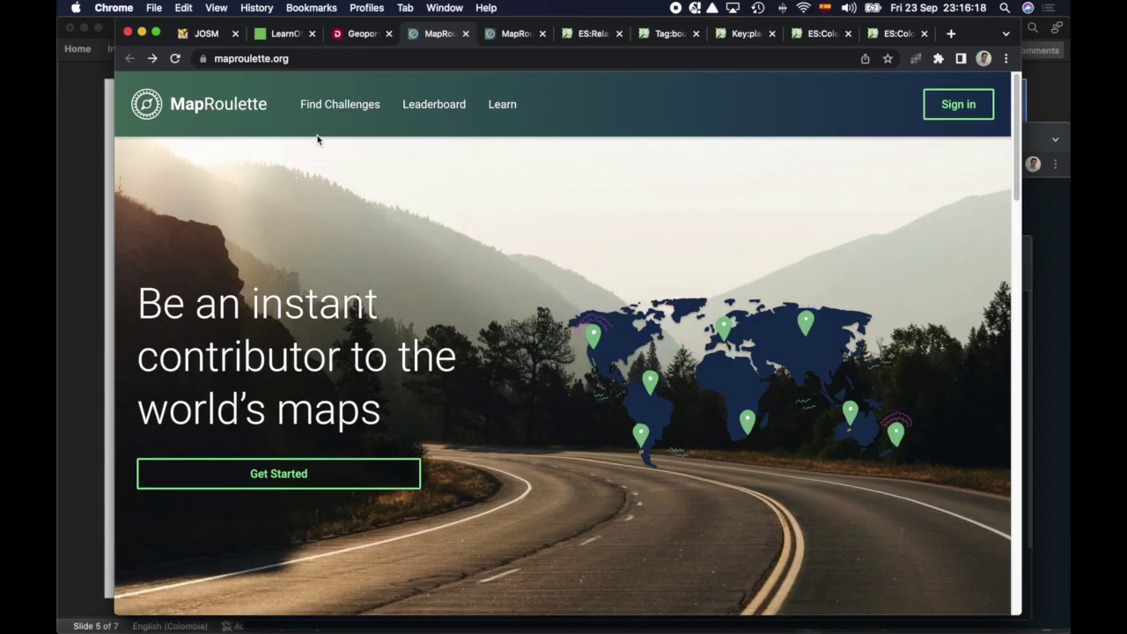
Step: Sign in to MapRoulette, grant OSM access, and open the Colombia Departamentos admin_level=4 challenge
left_click(297, 60)
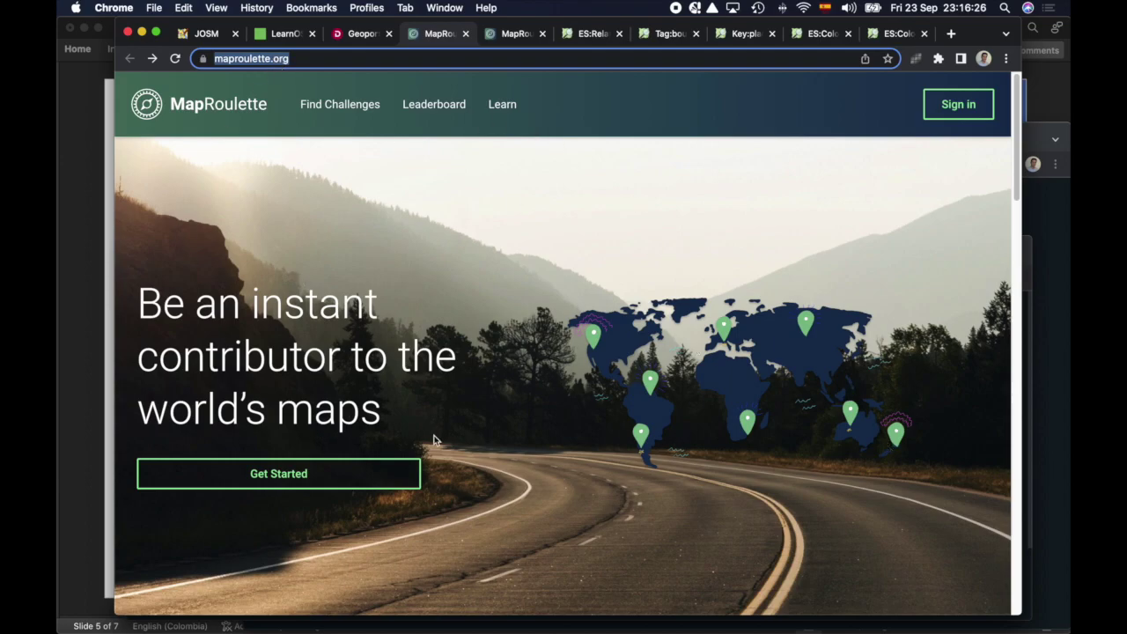
left_click(940, 113)
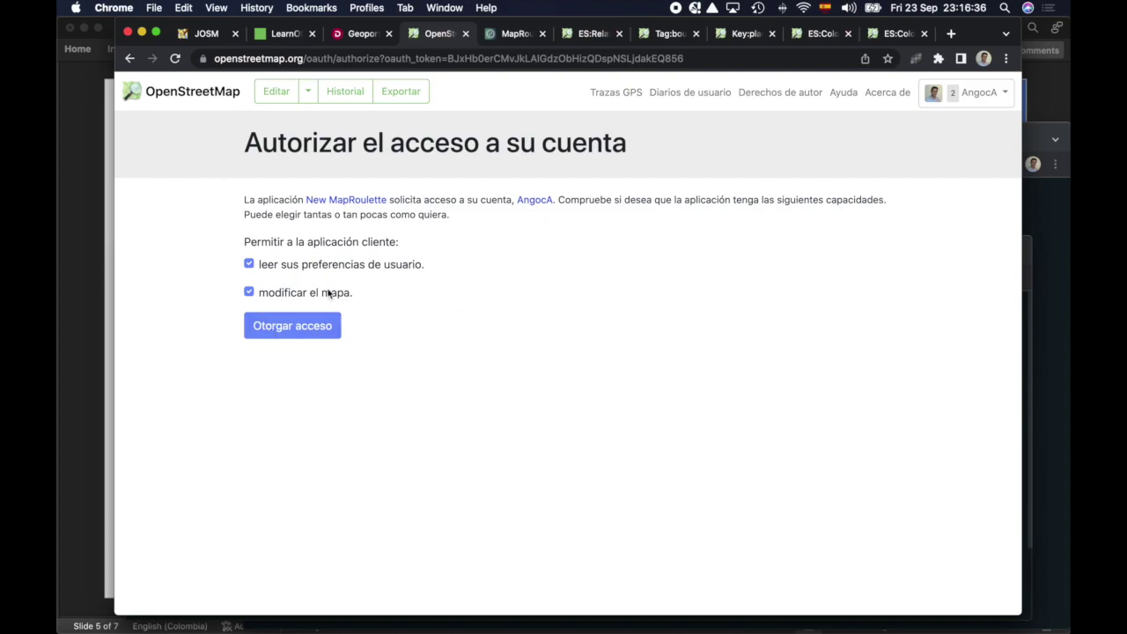
left_click(285, 325)
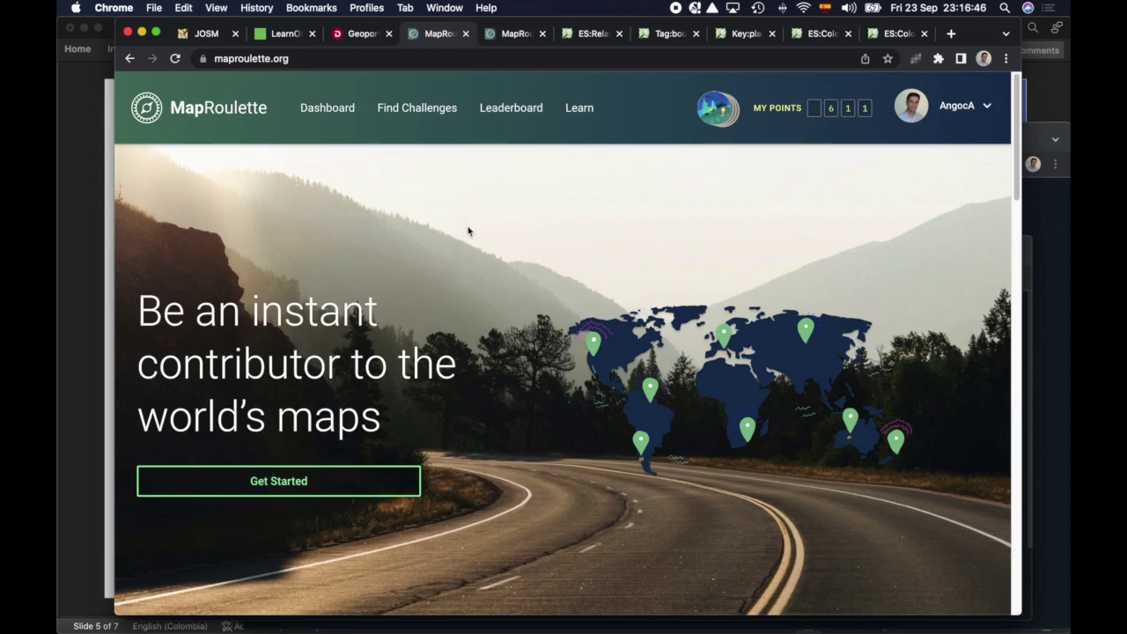
left_click(493, 37)
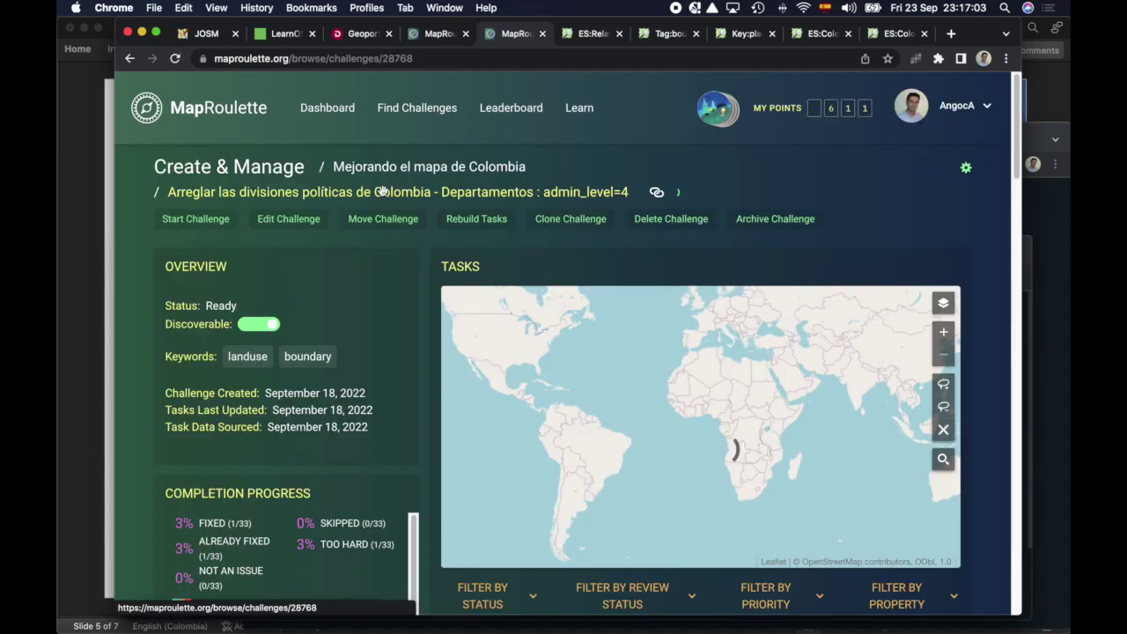
Step: Open the challenge's public page and review its map, description and progress (30 of 33 remaining)
left_click(378, 188)
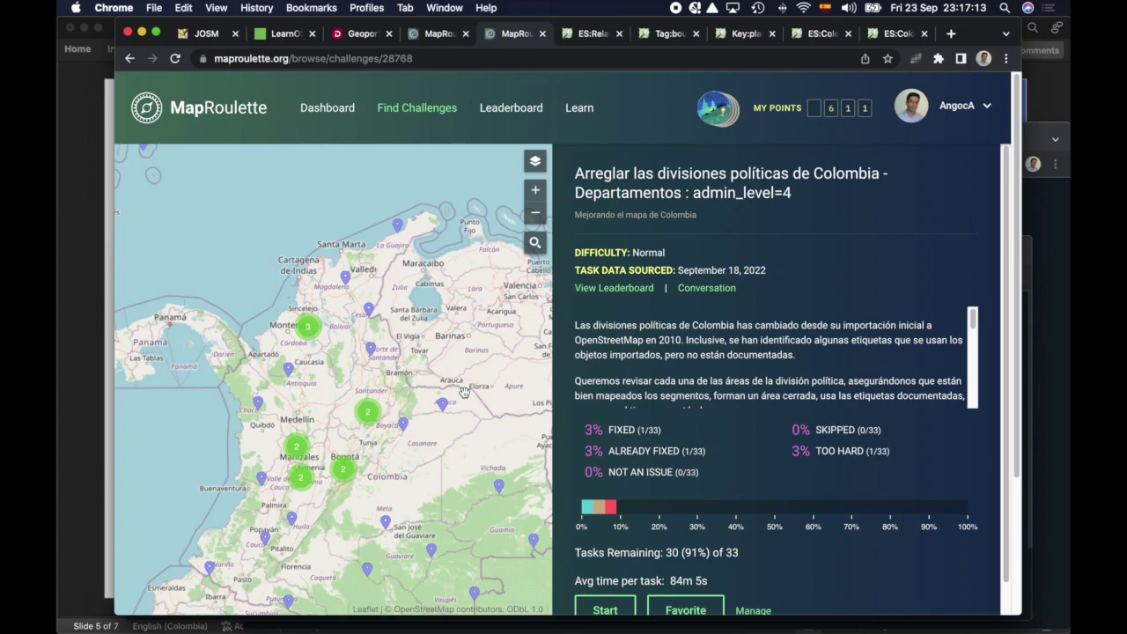
scroll(464, 391, "down", 3)
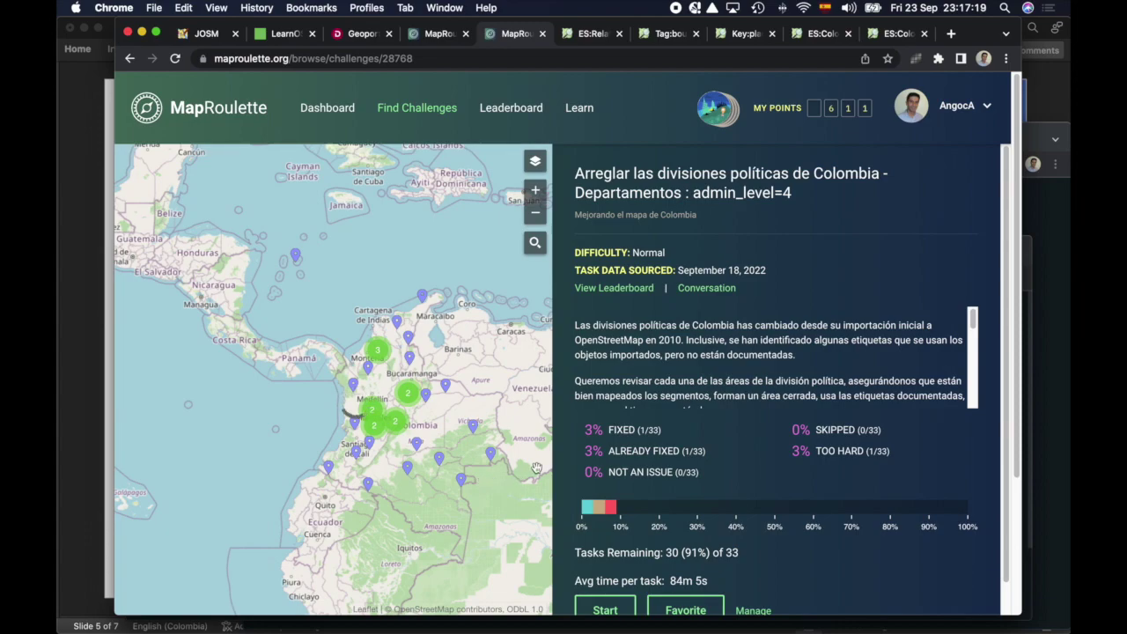
scroll(676, 403, "down", 2)
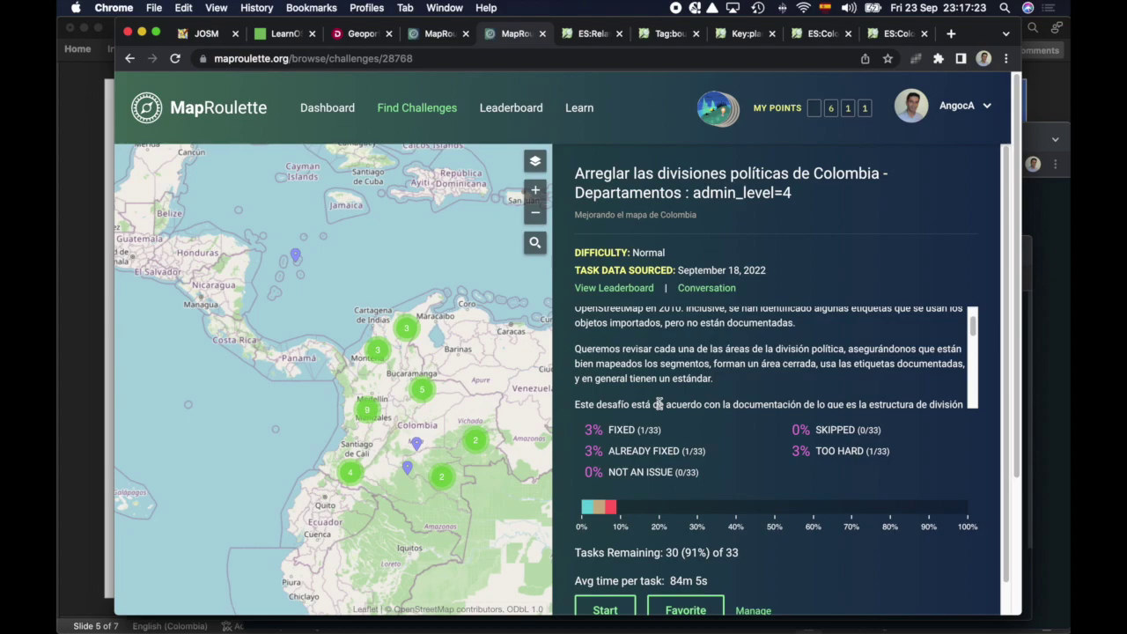
mouse_move(606, 515)
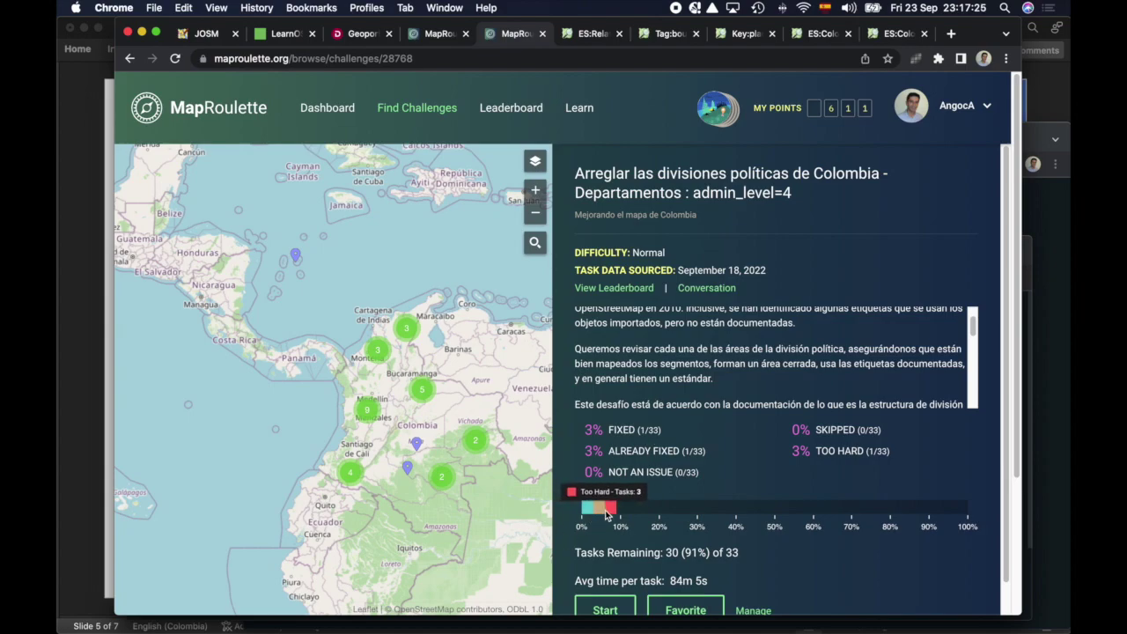
scroll(584, 508, "down", 1)
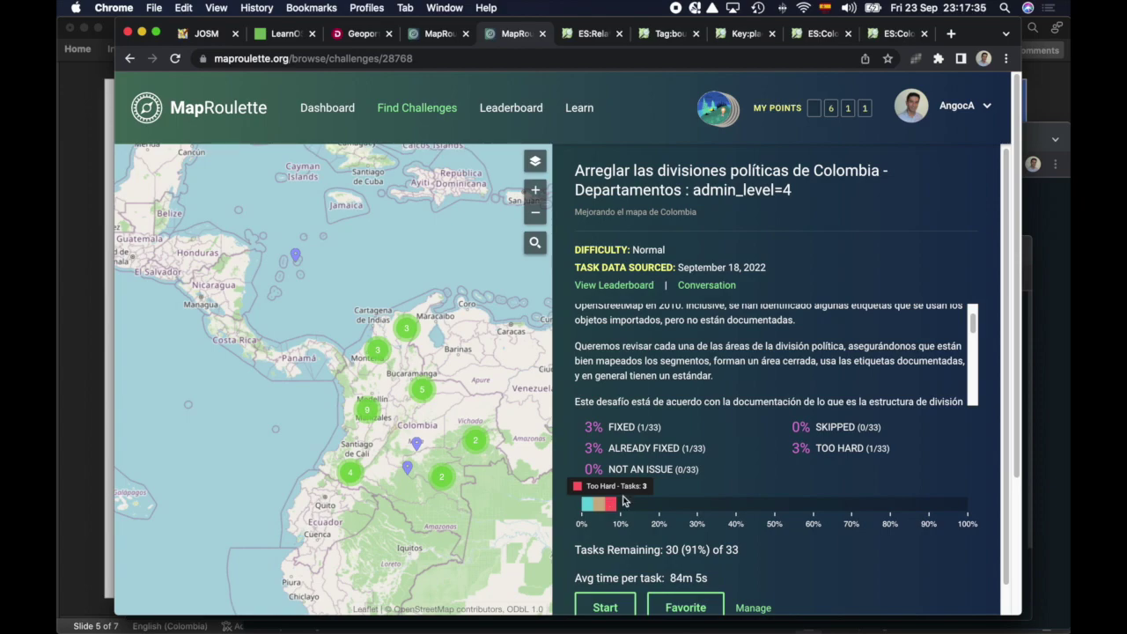
scroll(710, 441, "down", 1)
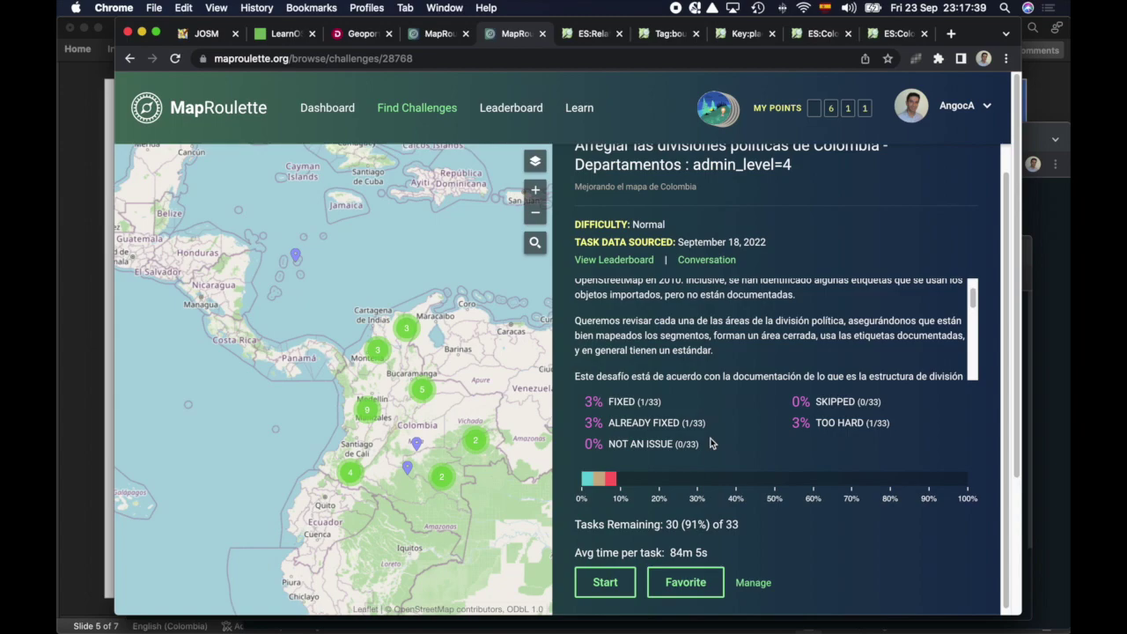
Step: Highlight the registering and open-and-read-the-challenge bullets on the slide, then return to MapRoulette
key("super+Tab")
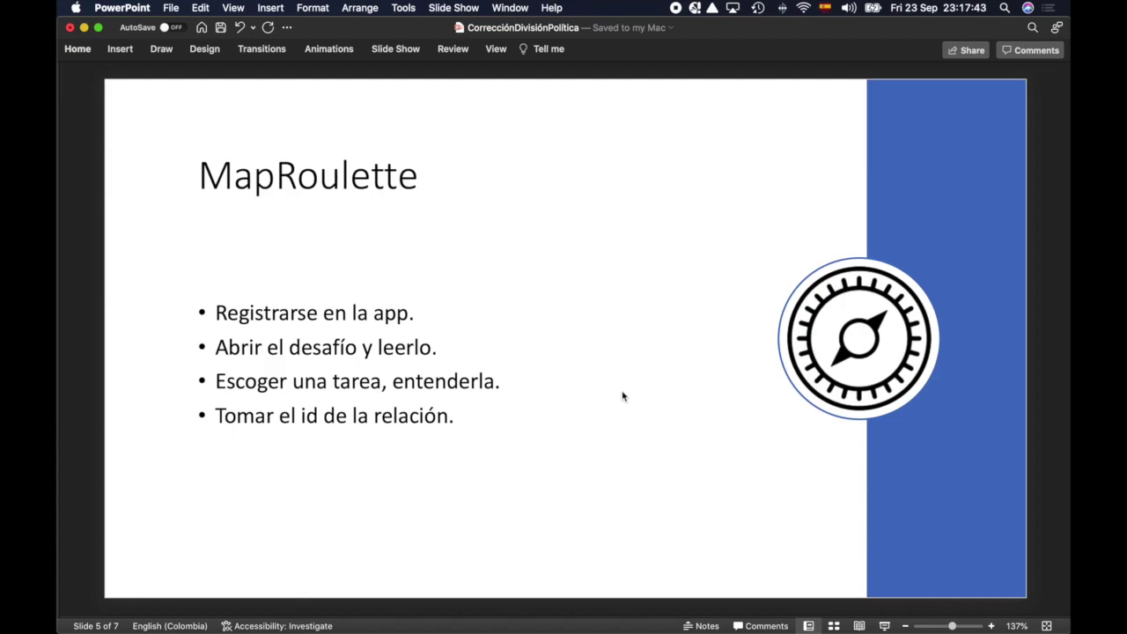
left_click(431, 324)
triple_click(312, 314)
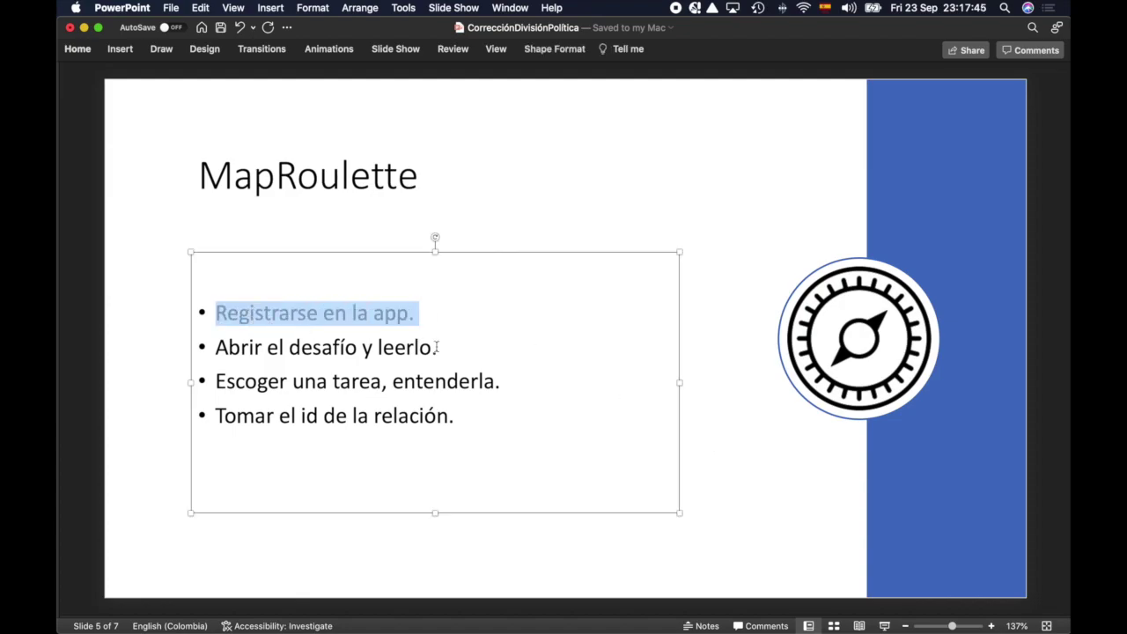
left_click_drag(437, 348, 326, 346)
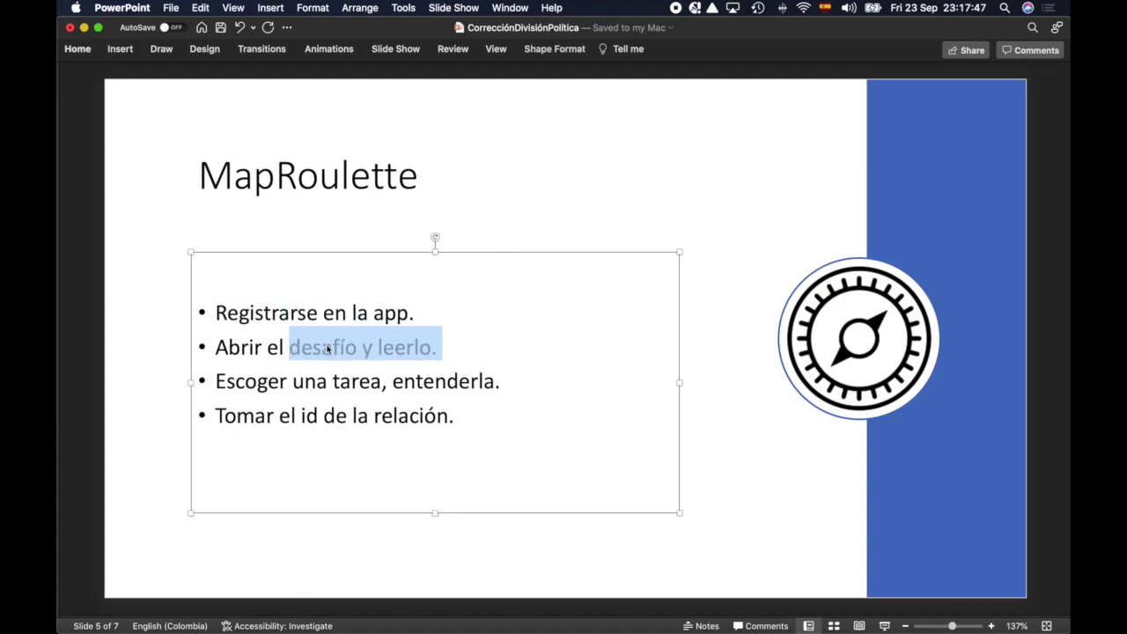
key("super+Tab")
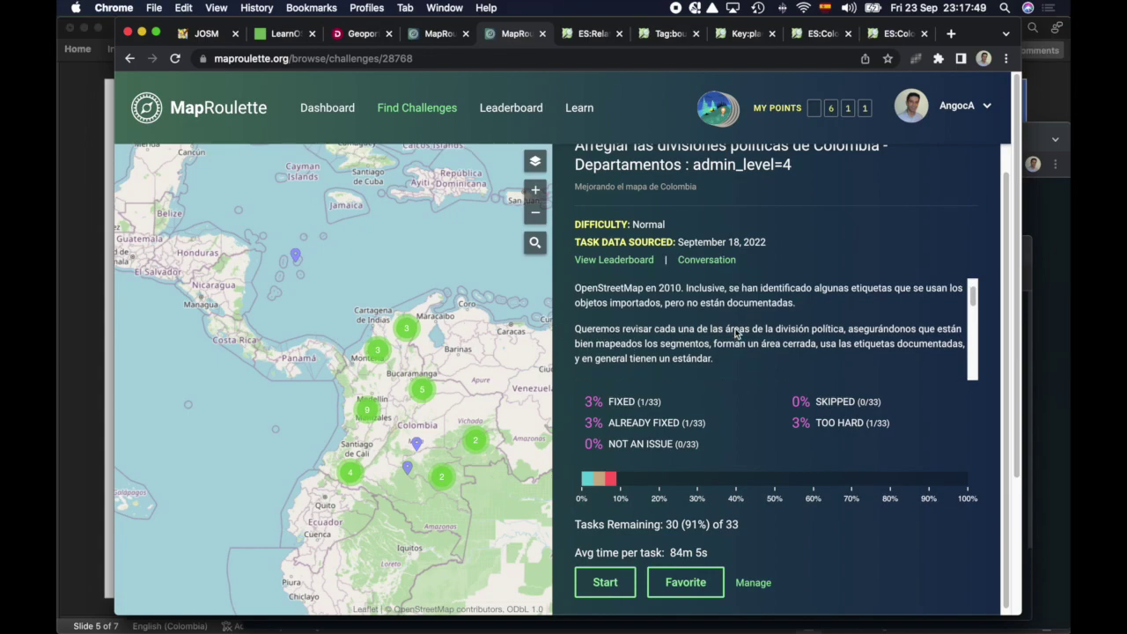
scroll(736, 332, "up", 1)
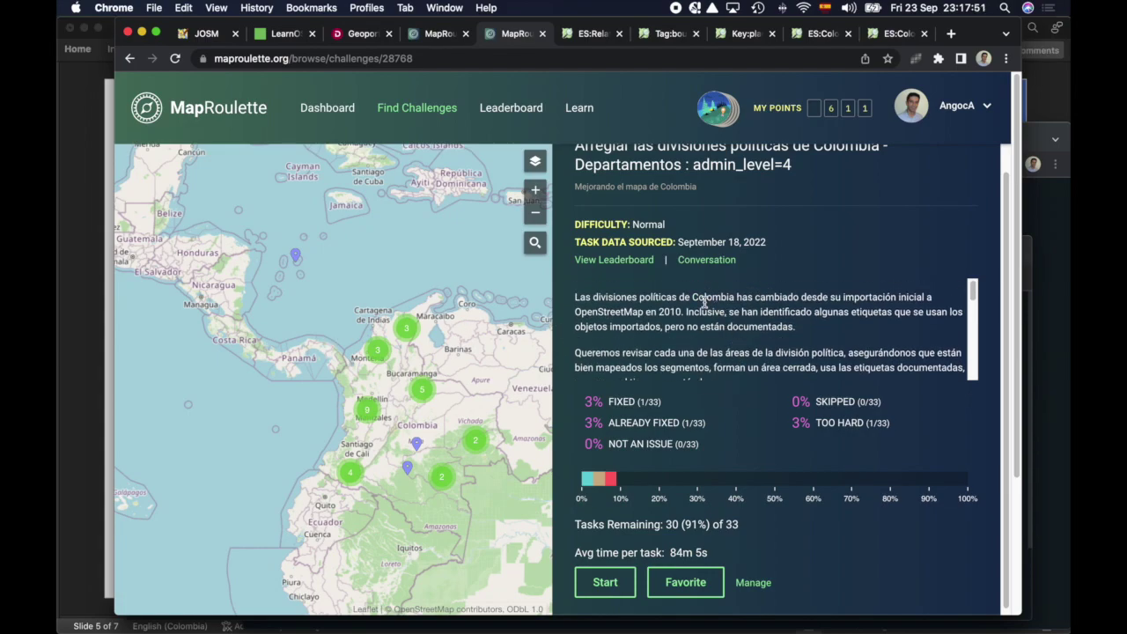
left_click_drag(627, 299, 795, 348)
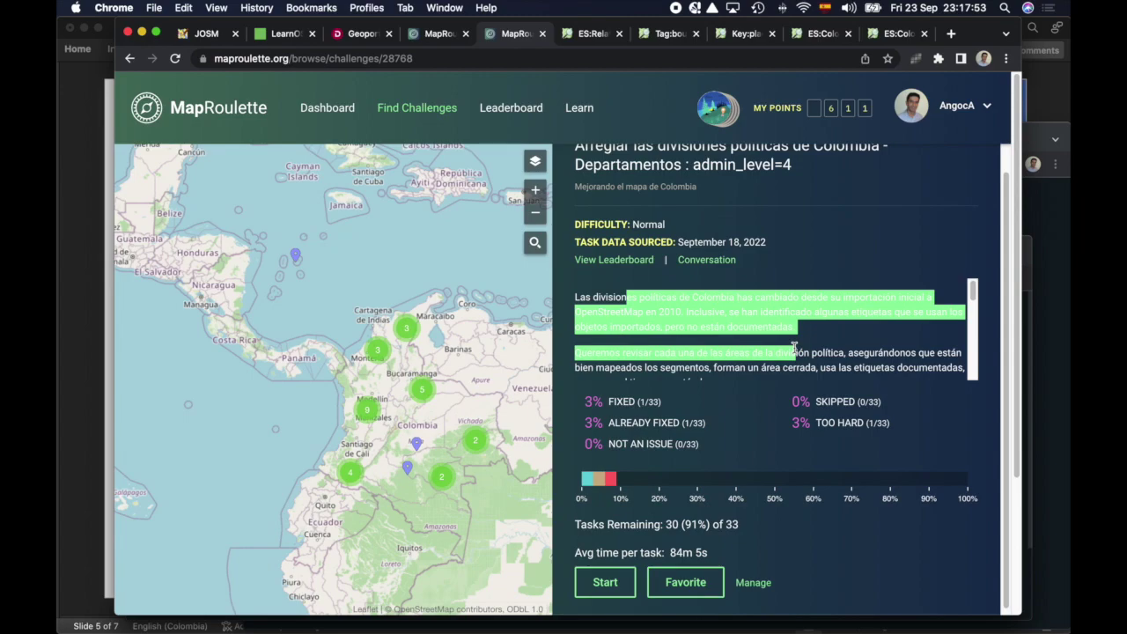
left_click(796, 345)
scroll(816, 335, "down", 2)
scroll(816, 336, "down", 4)
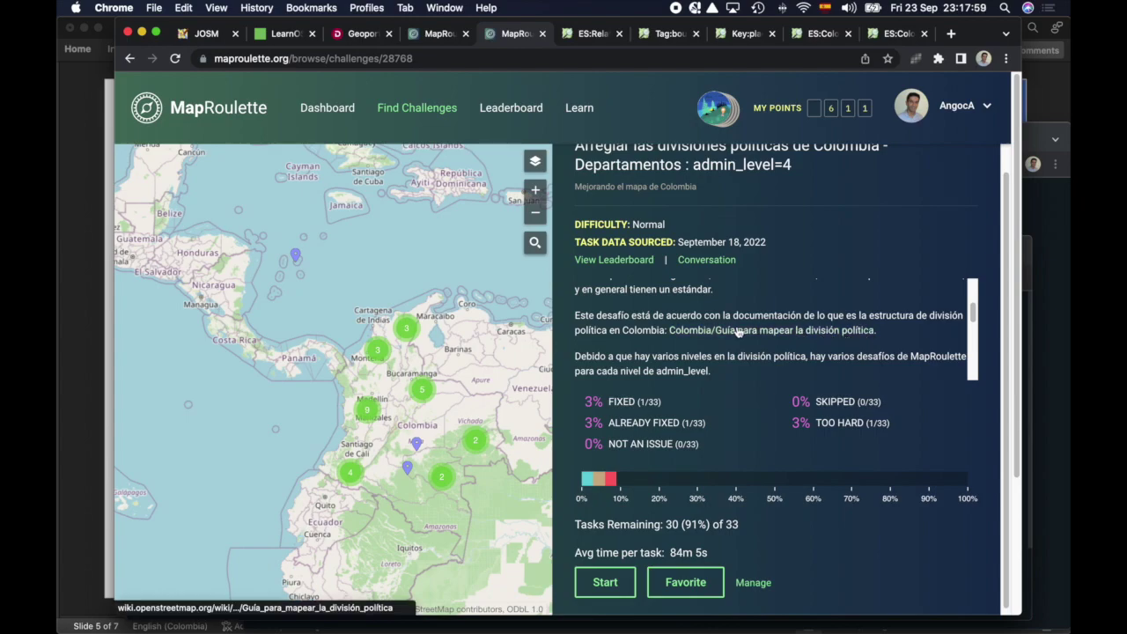
scroll(803, 341, "down", 1)
scroll(803, 340, "down", 4)
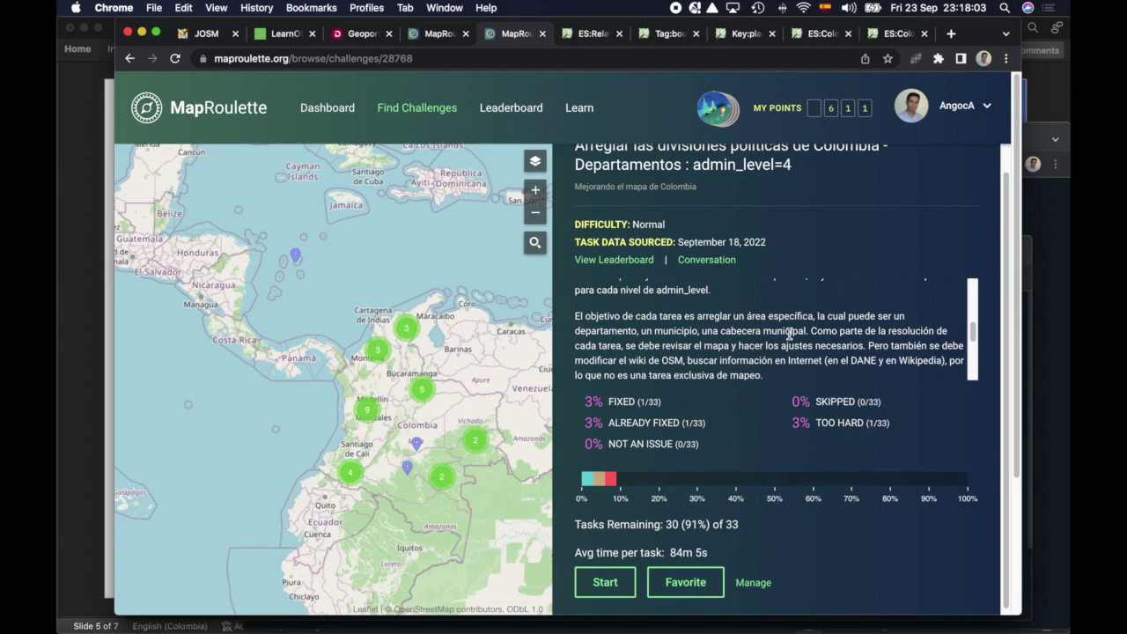
scroll(790, 334, "down", 1)
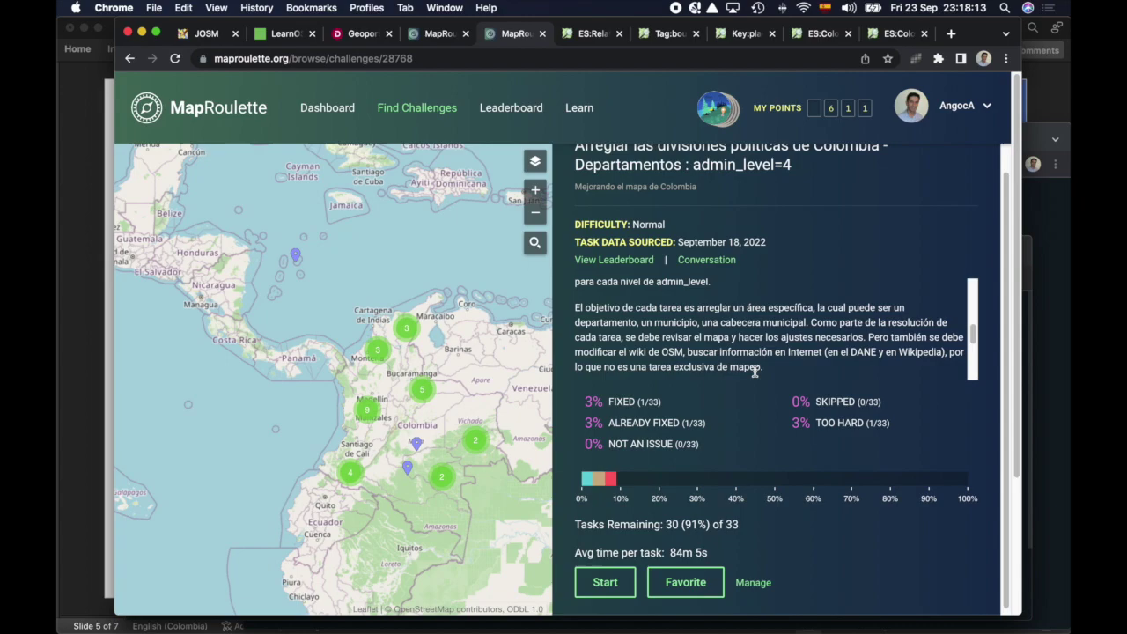
scroll(753, 368, "down", 3)
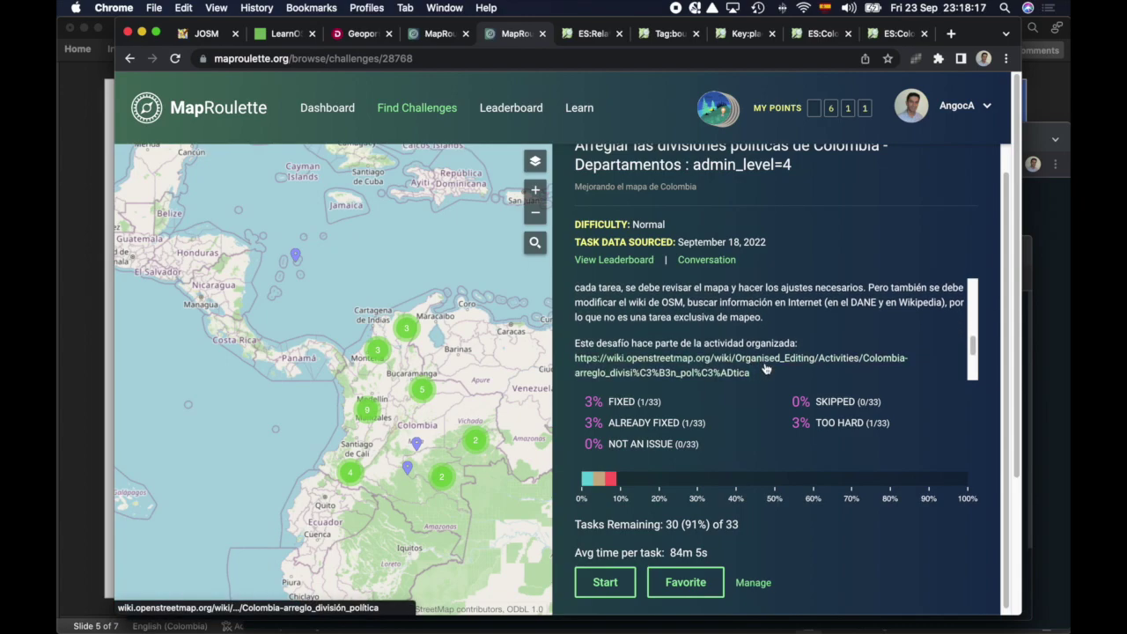
scroll(765, 369, "down", 5)
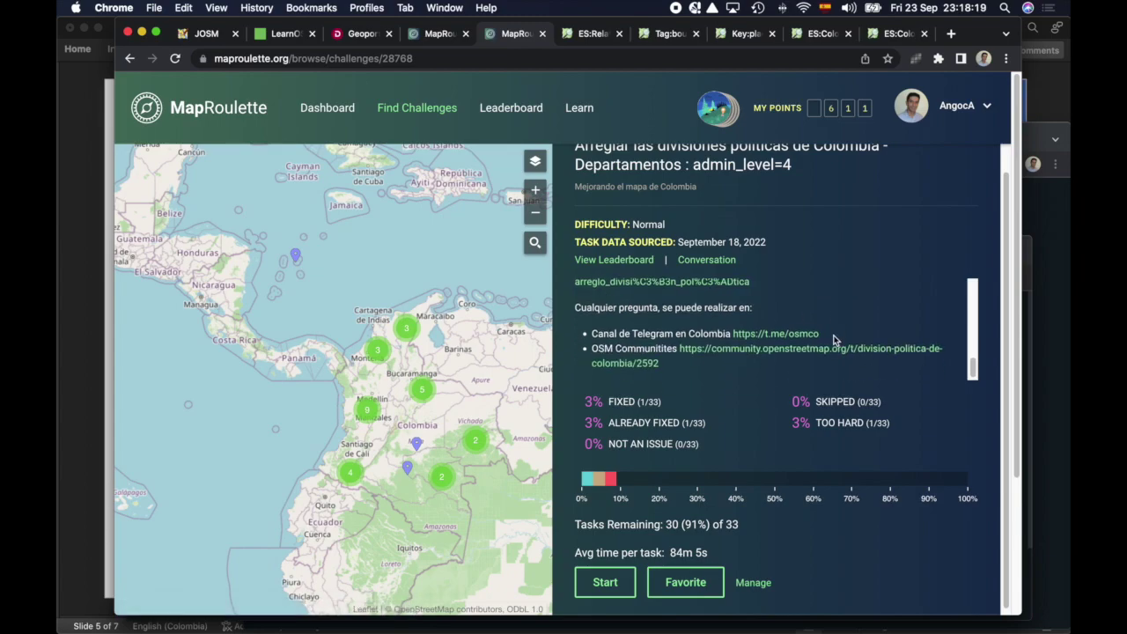
left_click_drag(619, 308, 679, 367)
left_click(680, 367)
scroll(709, 356, "down", 1)
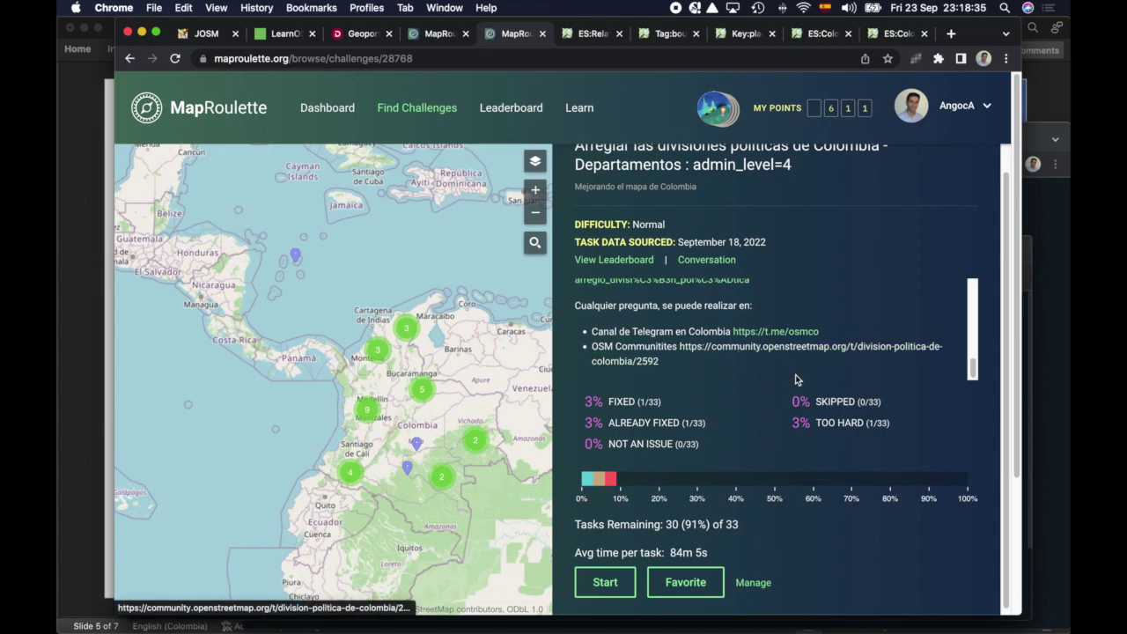
Step: Start the challenge to open the Cesar task and highlight its relation id 1317223
left_click(598, 588)
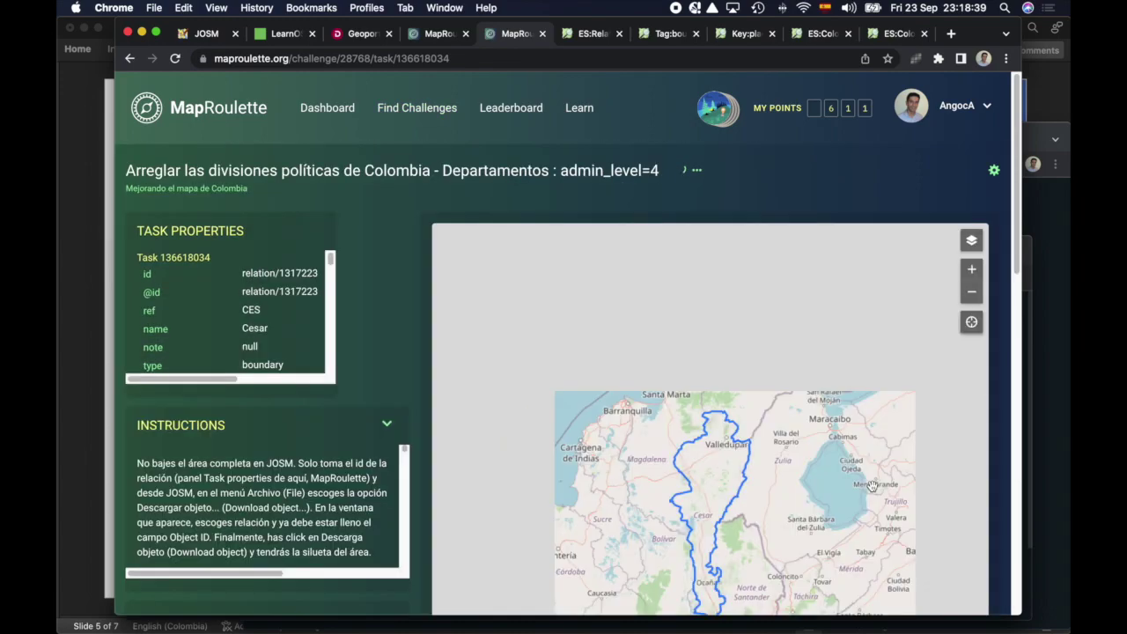
left_click_drag(828, 521, 833, 448)
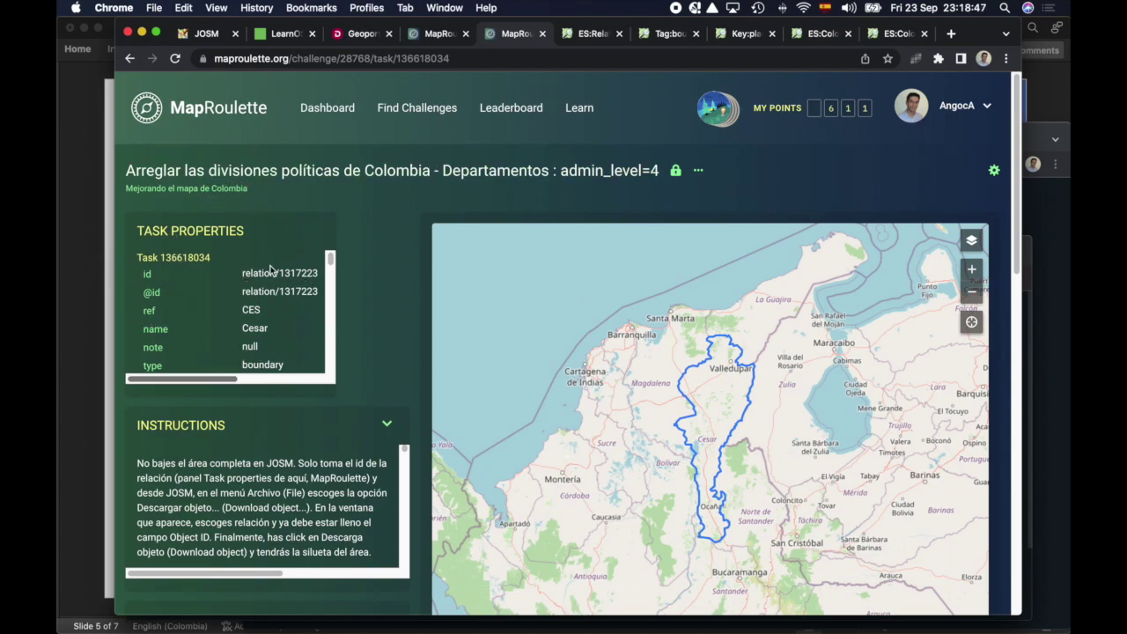
left_click_drag(275, 272, 318, 273)
left_click(374, 294)
scroll(376, 299, "down", 1)
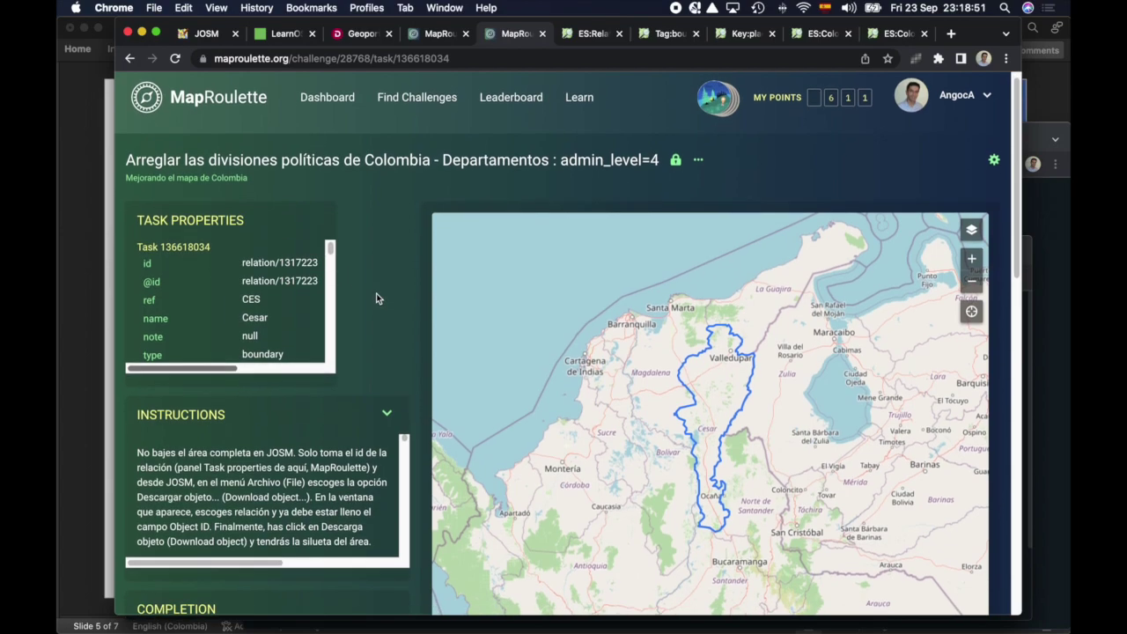
scroll(376, 298, "down", 1)
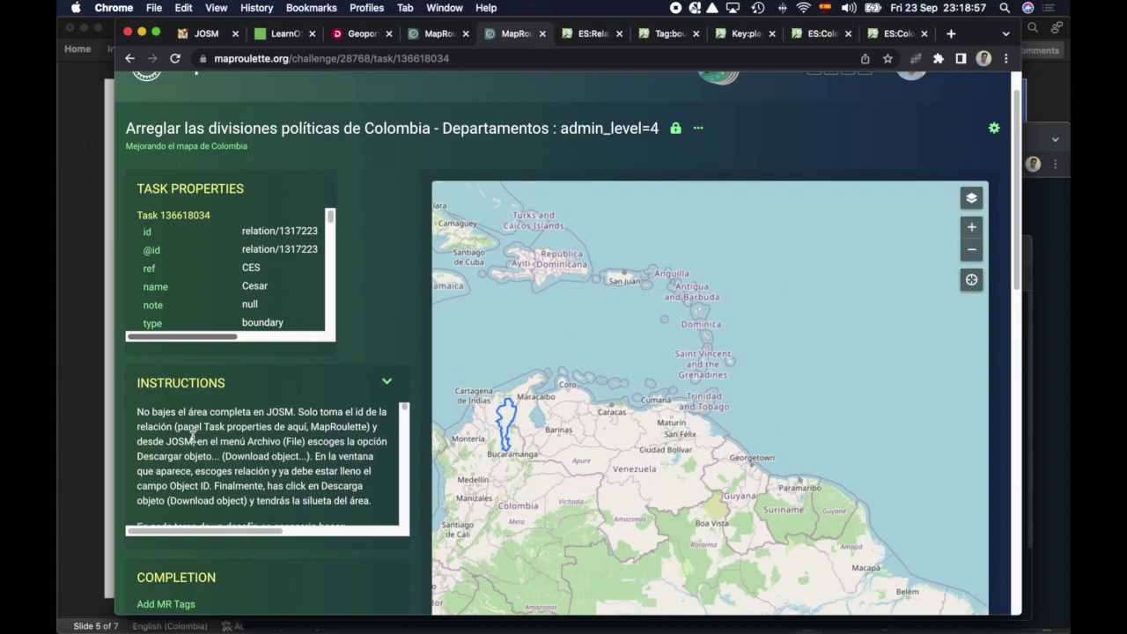
Step: Highlight the instructions line about the boundary relation's tags
scroll(192, 436, "down", 1)
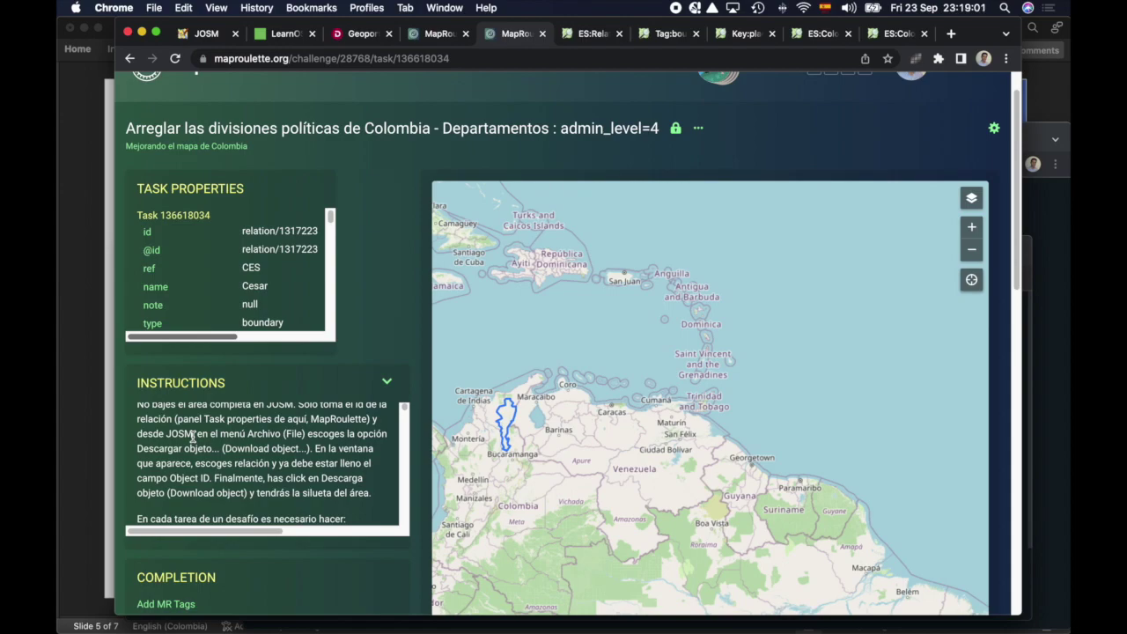
scroll(192, 436, "down", 5)
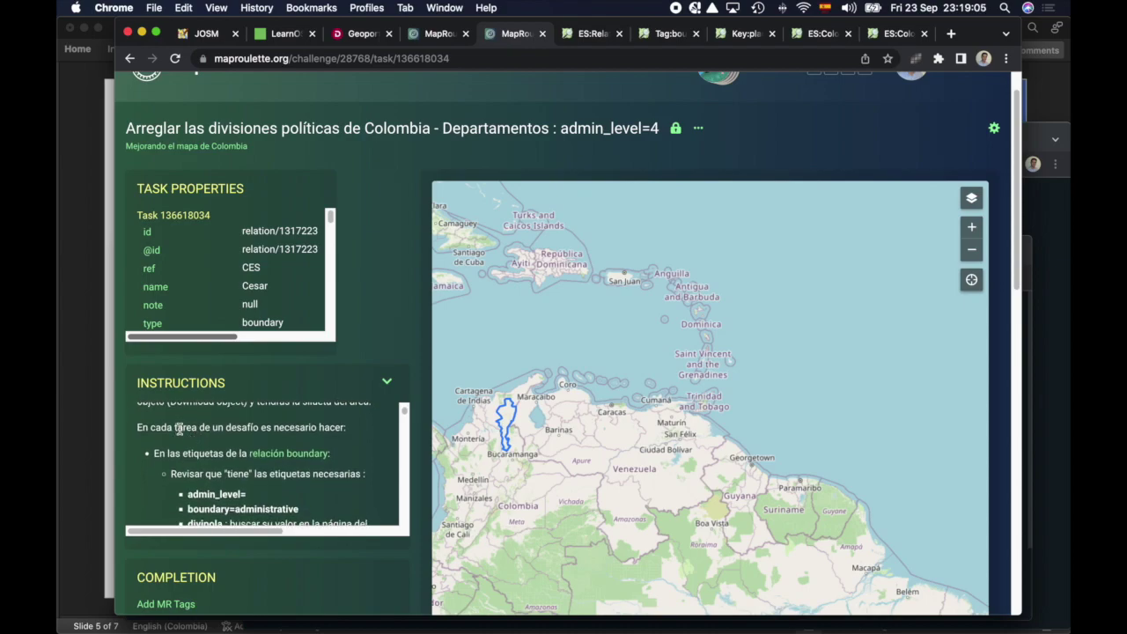
scroll(166, 428, "down", 1)
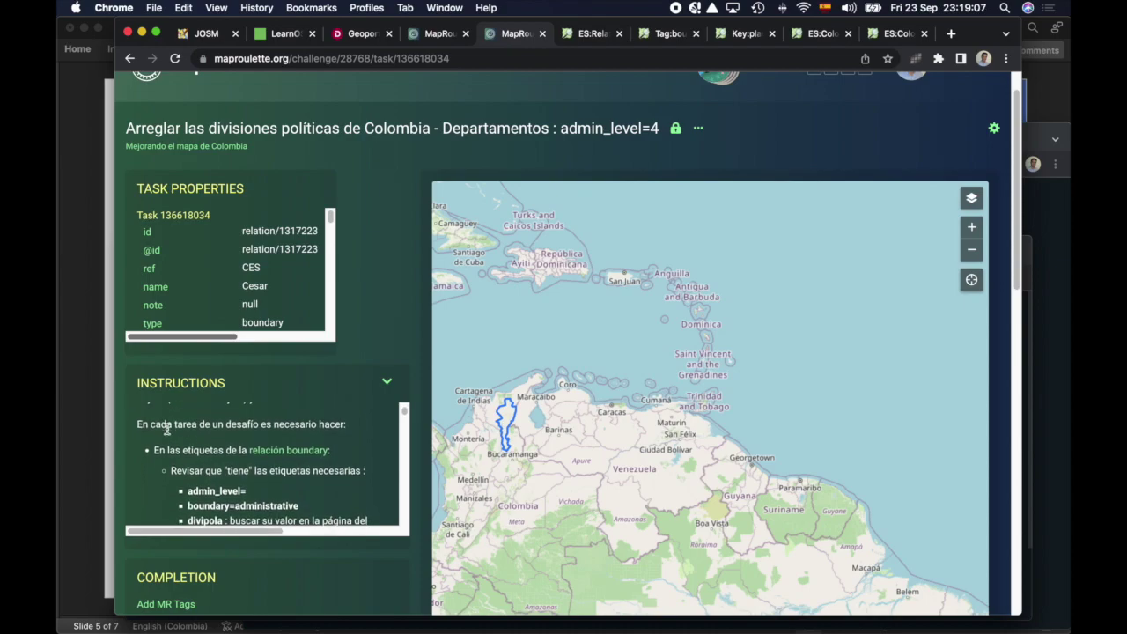
left_click(173, 442)
left_click_drag(173, 442, 334, 446)
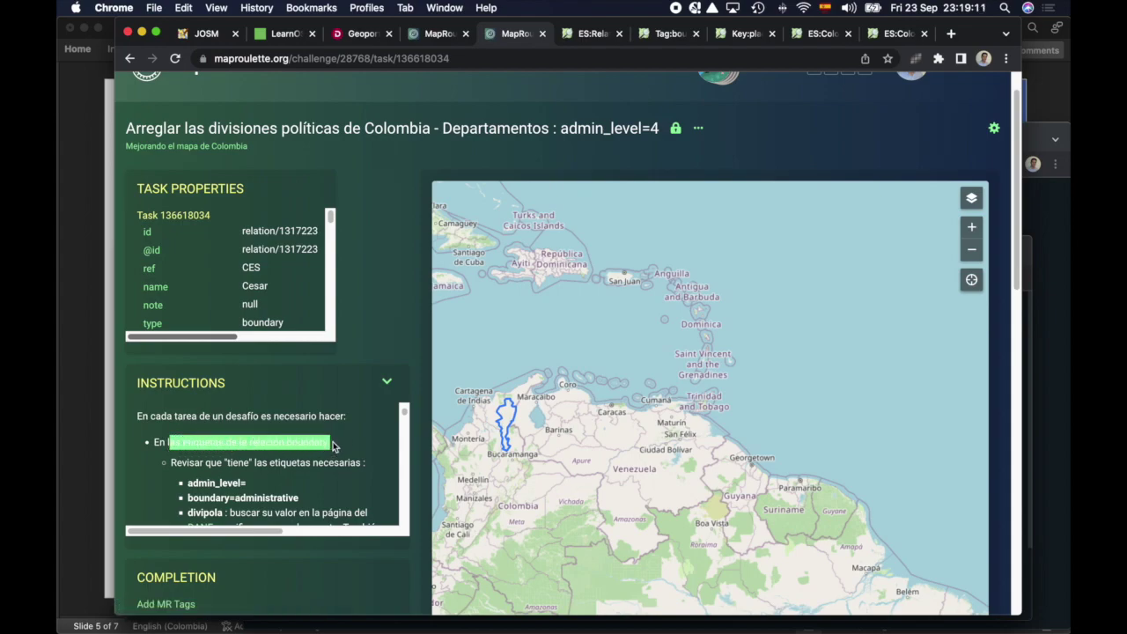
Step: Highlight the optional tags introduction and the note about admin levels 6 and 7
scroll(335, 446, "down", 1)
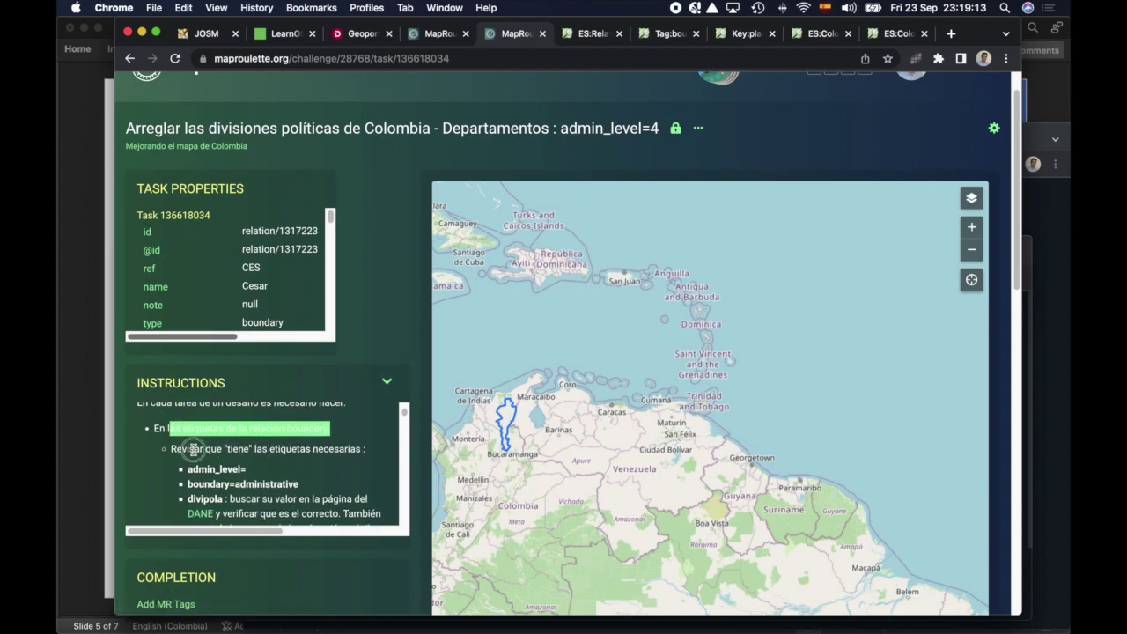
scroll(276, 463, "down", 5)
scroll(278, 459, "down", 6)
left_click_drag(197, 472, 241, 473)
scroll(240, 467, "down", 1)
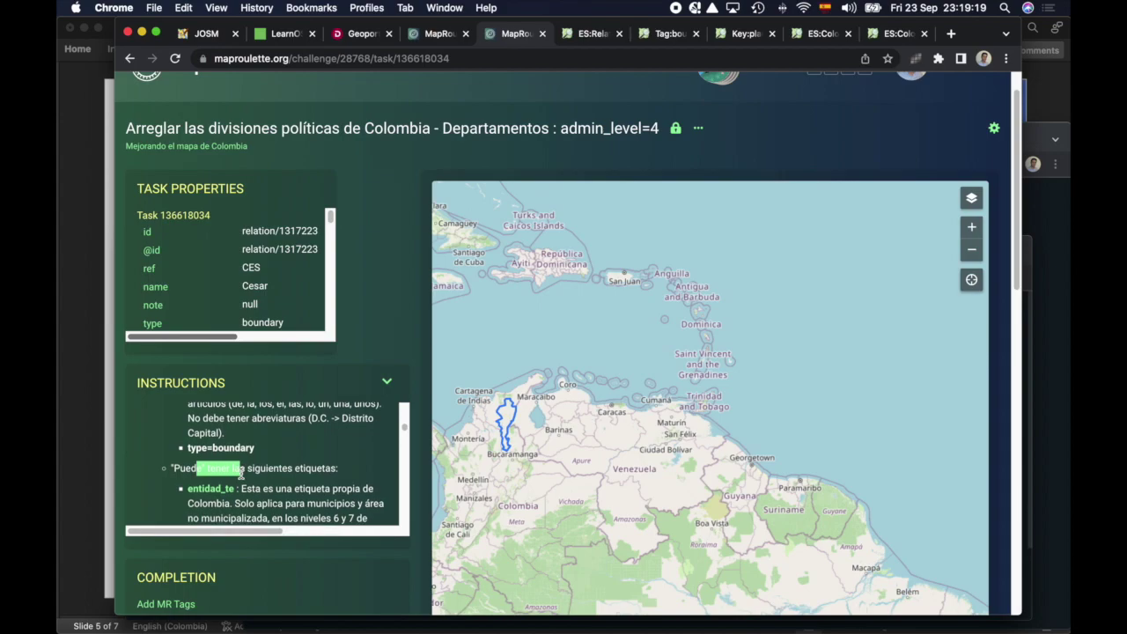
scroll(238, 463, "down", 5)
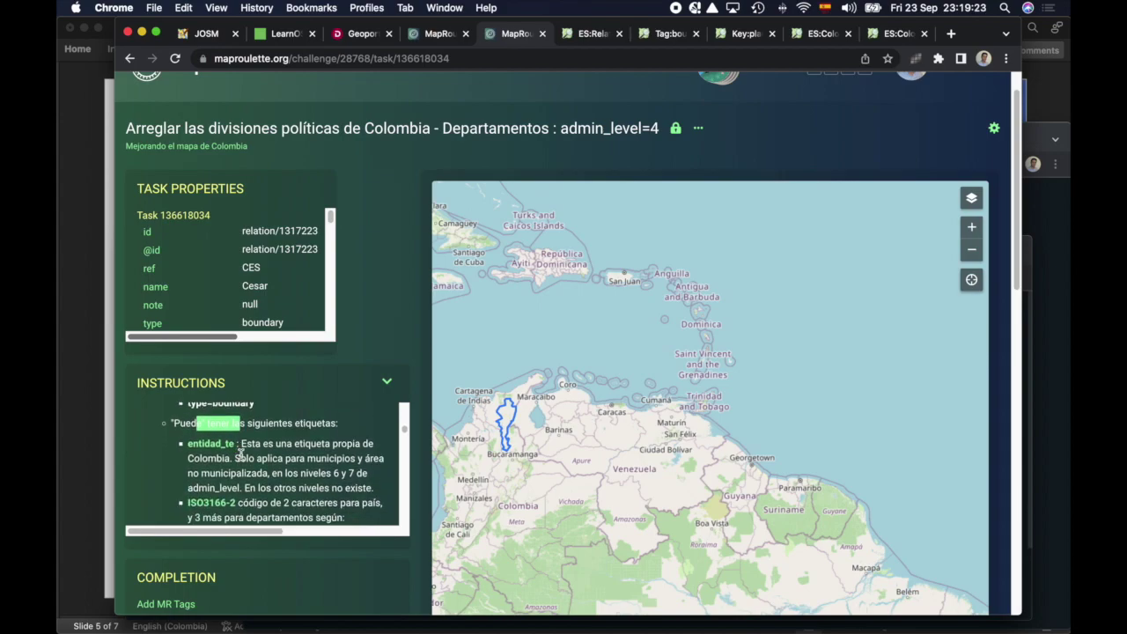
left_click_drag(300, 472, 359, 474)
Step: Highlight the tags to remove: clc_file and DANE:departamento
scroll(352, 471, "down", 9)
scroll(348, 468, "down", 4)
scroll(326, 459, "up", 2)
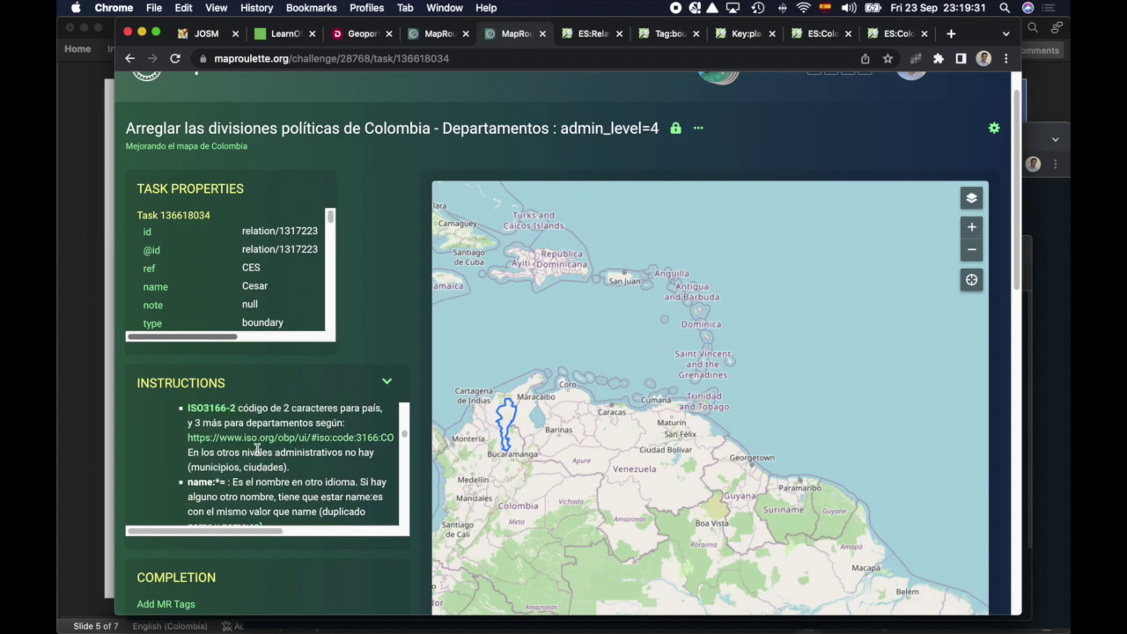
scroll(256, 449, "down", 2)
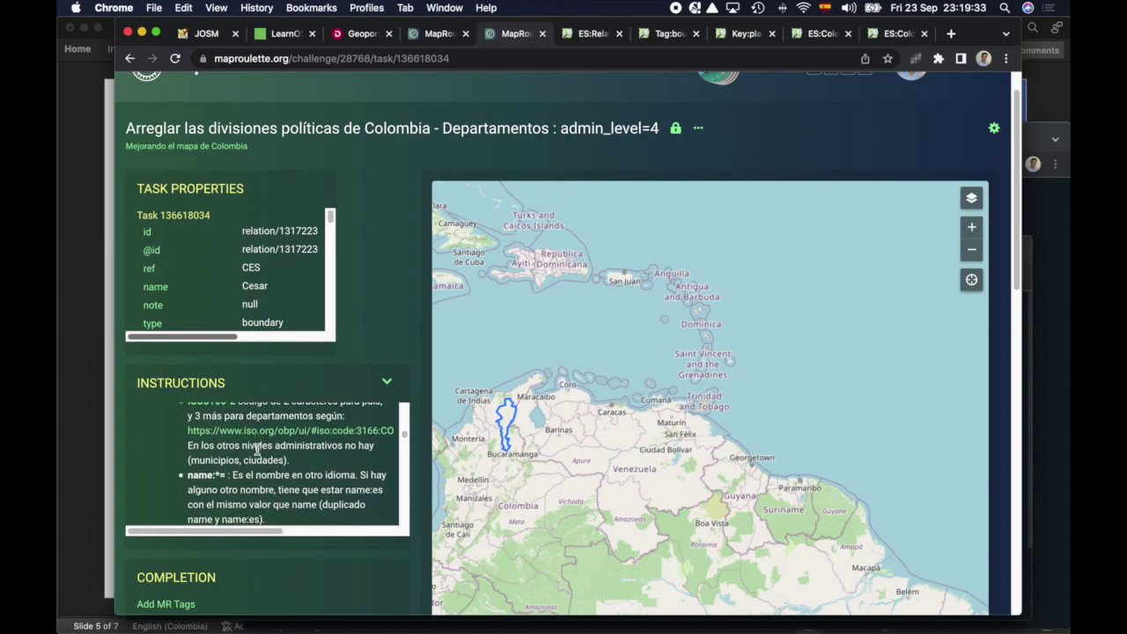
scroll(185, 458, "up", 3)
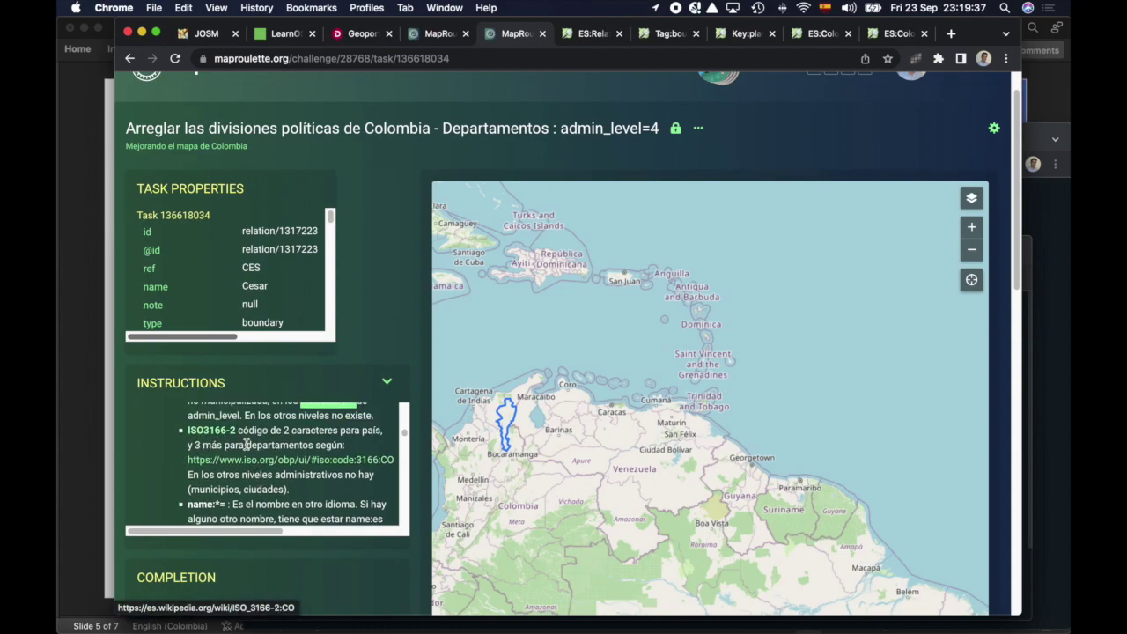
scroll(233, 440, "down", 6)
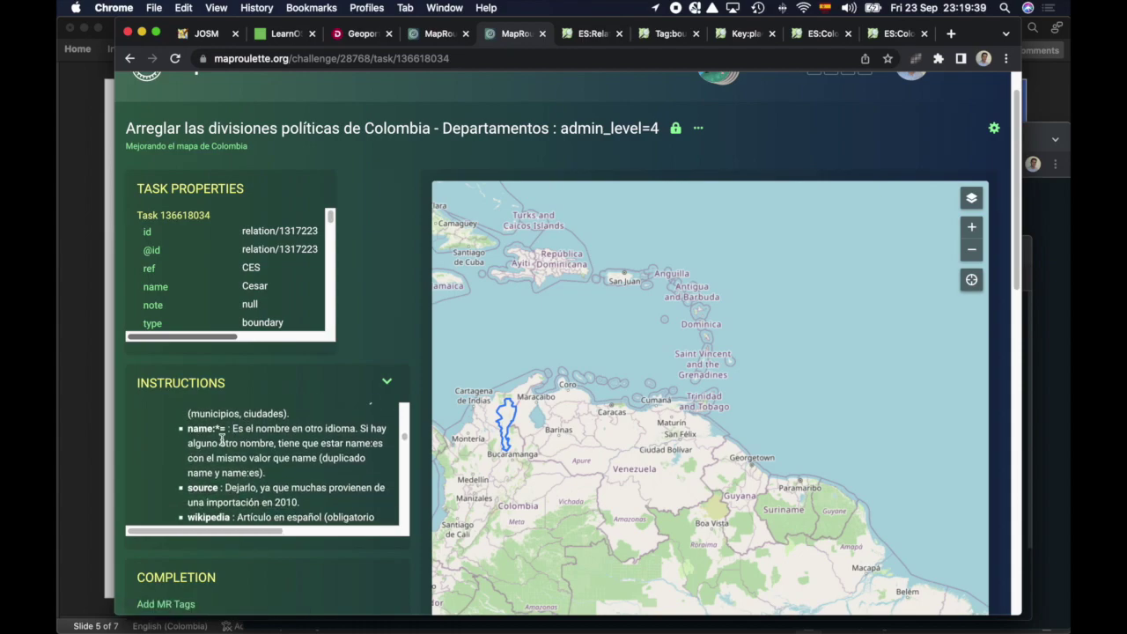
scroll(276, 473, "down", 6)
scroll(275, 466, "down", 5)
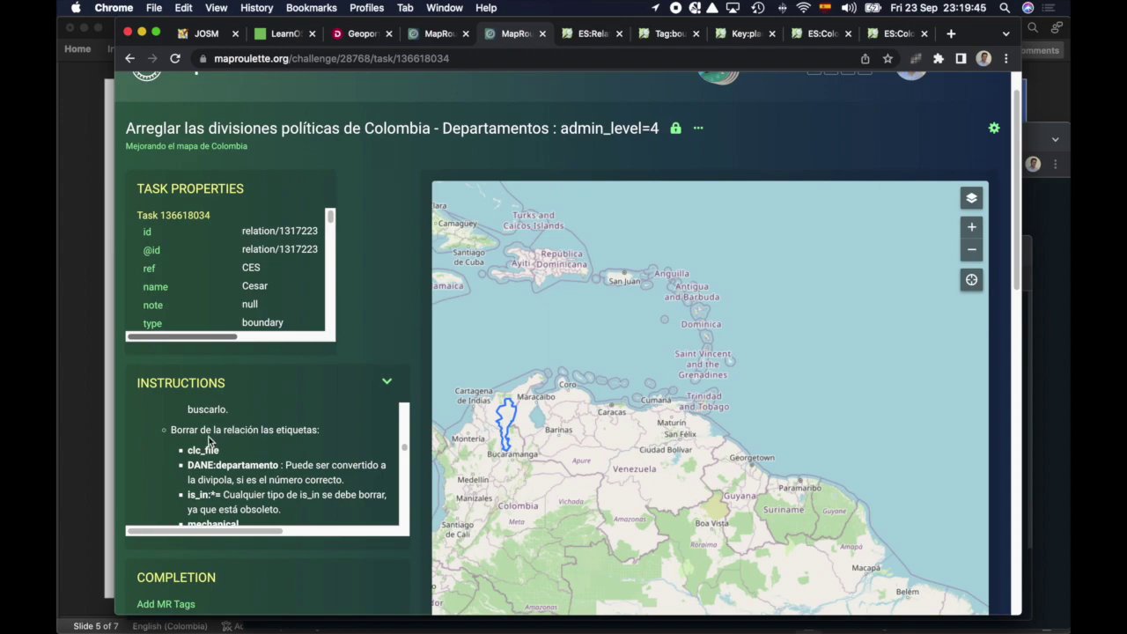
scroll(212, 440, "down", 1)
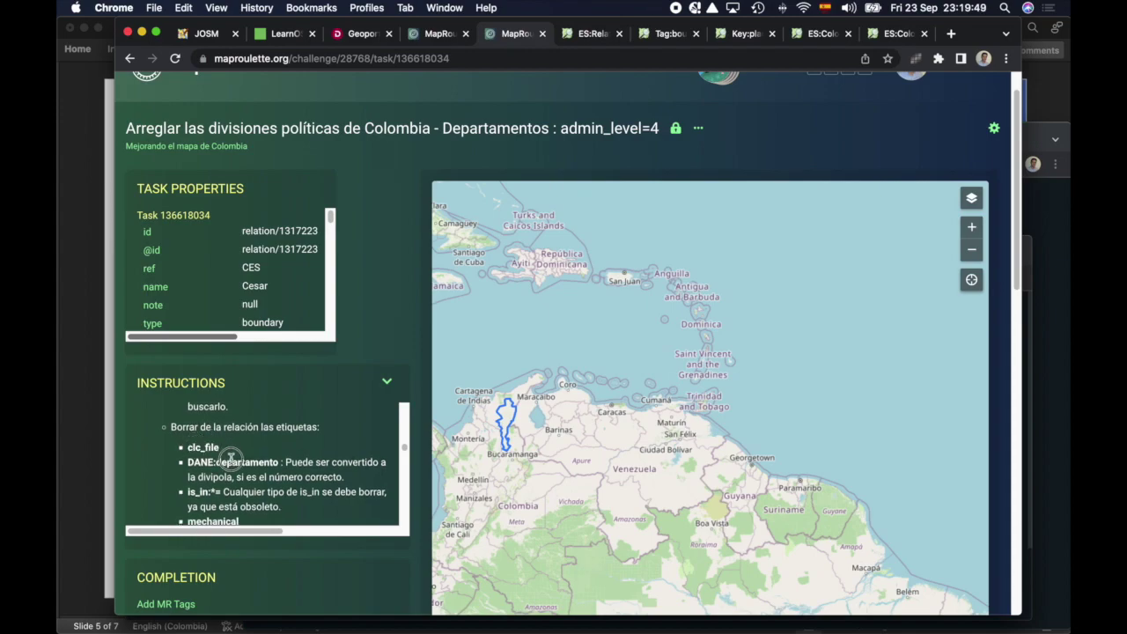
left_click_drag(193, 447, 240, 455)
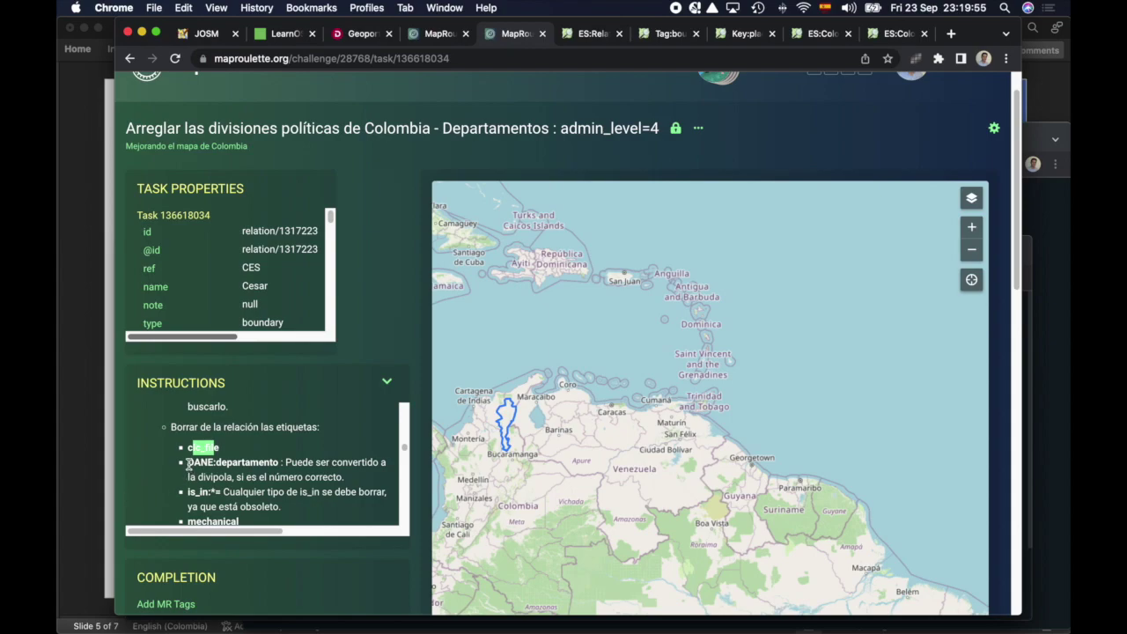
left_click_drag(187, 464, 276, 462)
Step: Highlight the rules that members form closed areas with at least one outer area
scroll(264, 466, "down", 2)
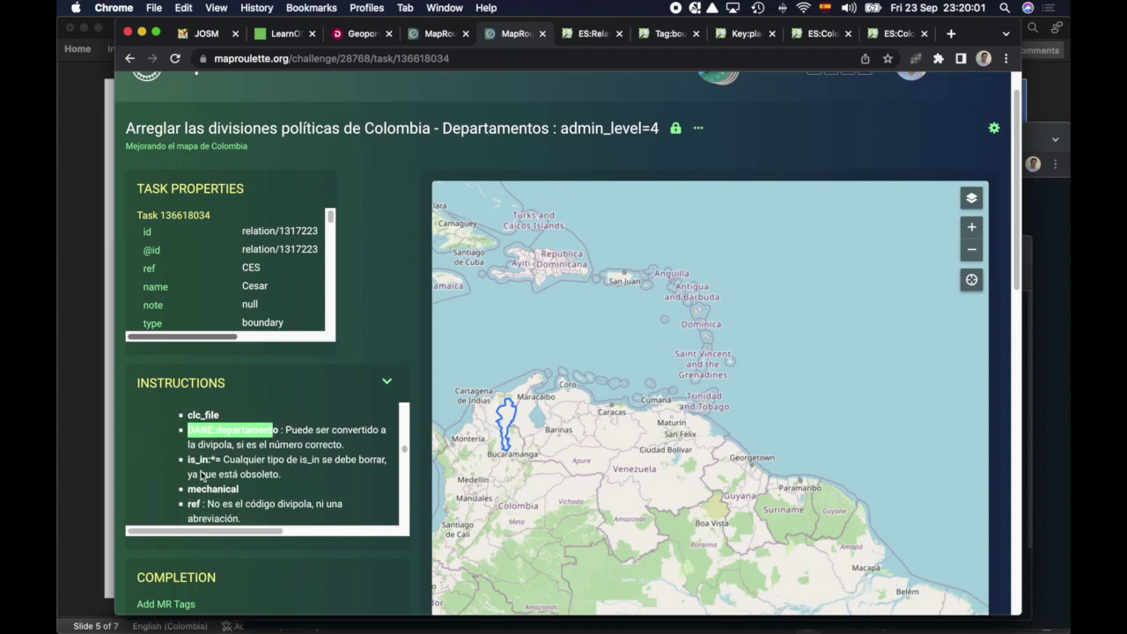
scroll(201, 475, "down", 2)
scroll(256, 463, "down", 3)
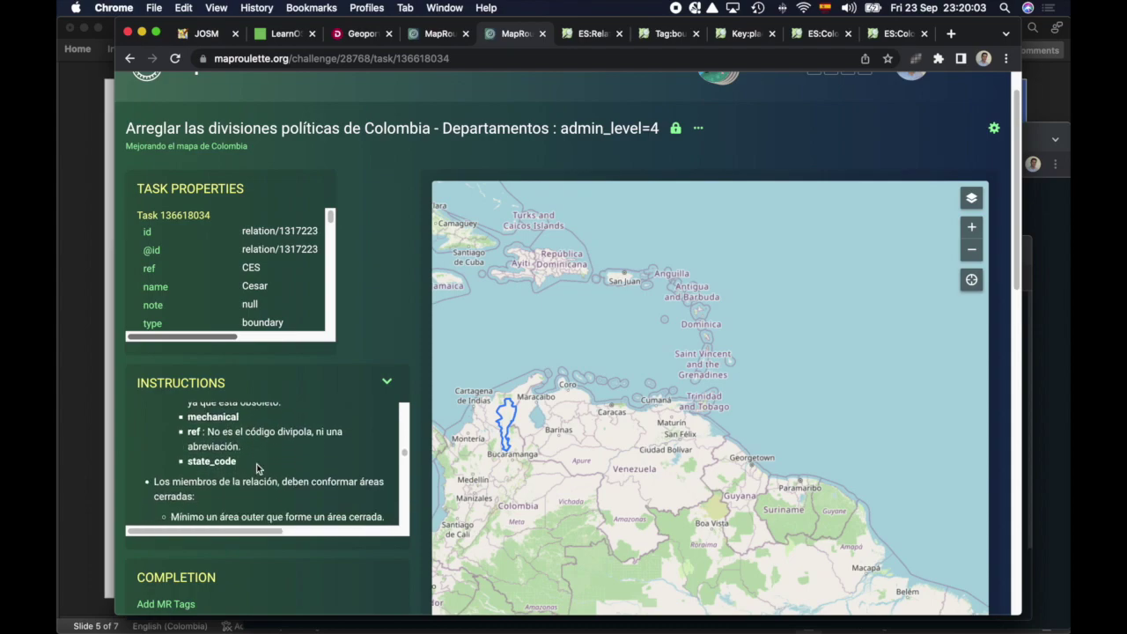
scroll(256, 463, "down", 2)
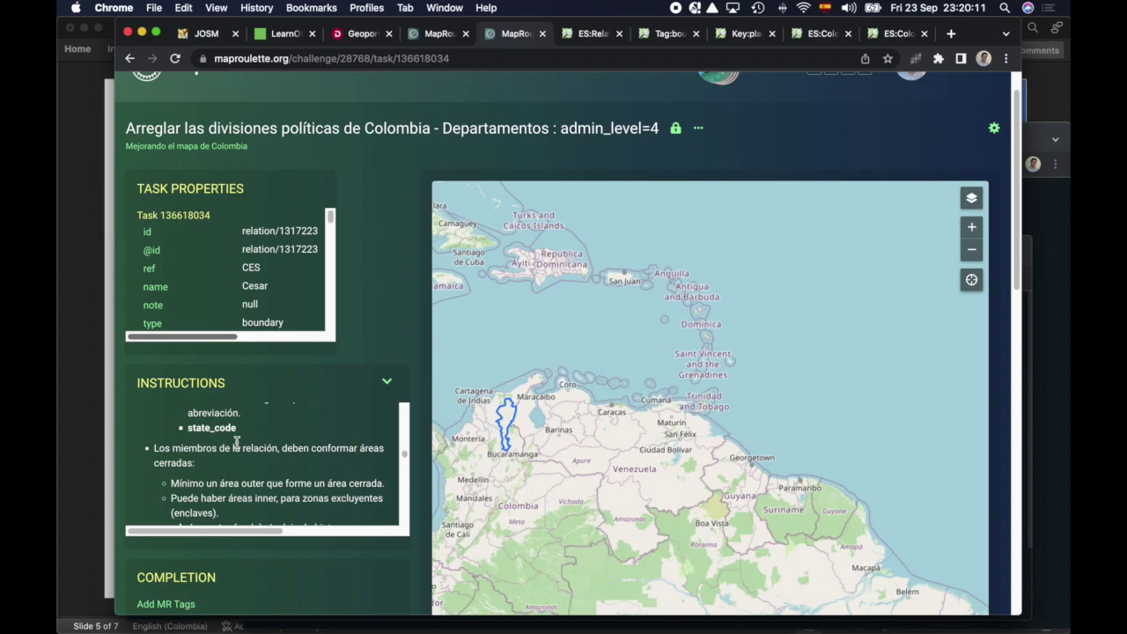
left_click_drag(190, 448, 272, 461)
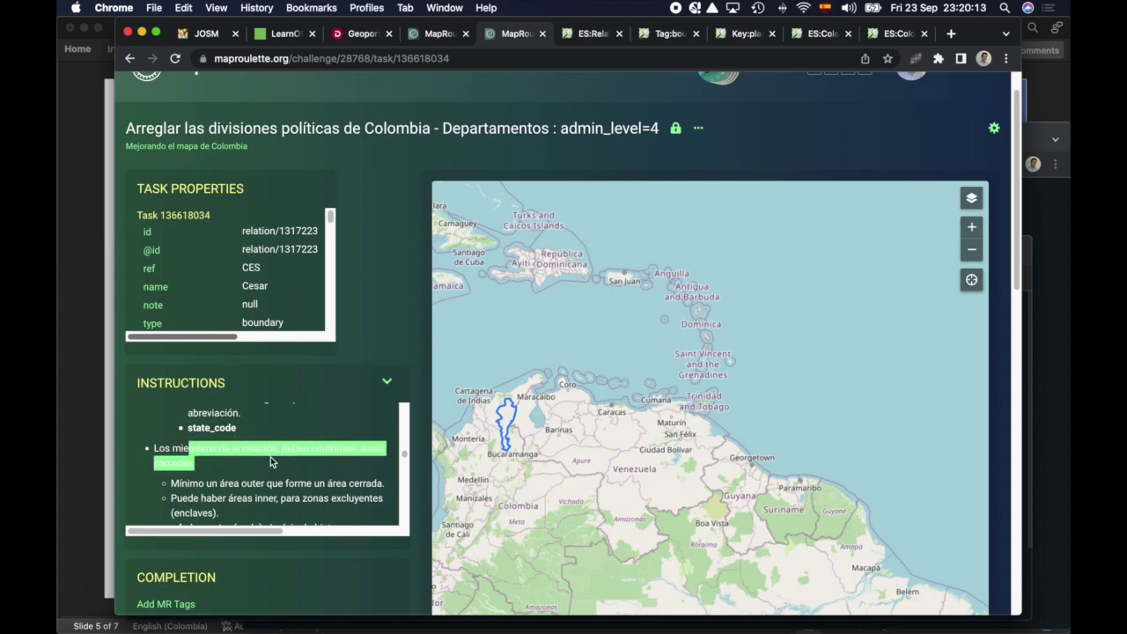
left_click_drag(182, 483, 286, 486)
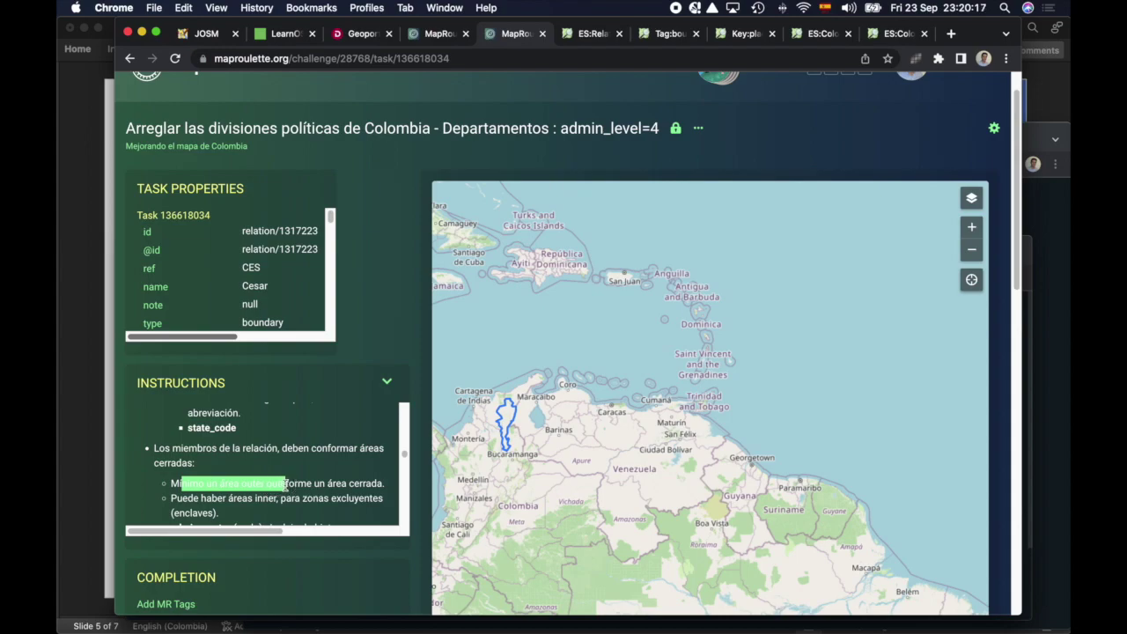
Step: Read on to the rule that members can't be shared with rivers or forests
scroll(286, 486, "down", 2)
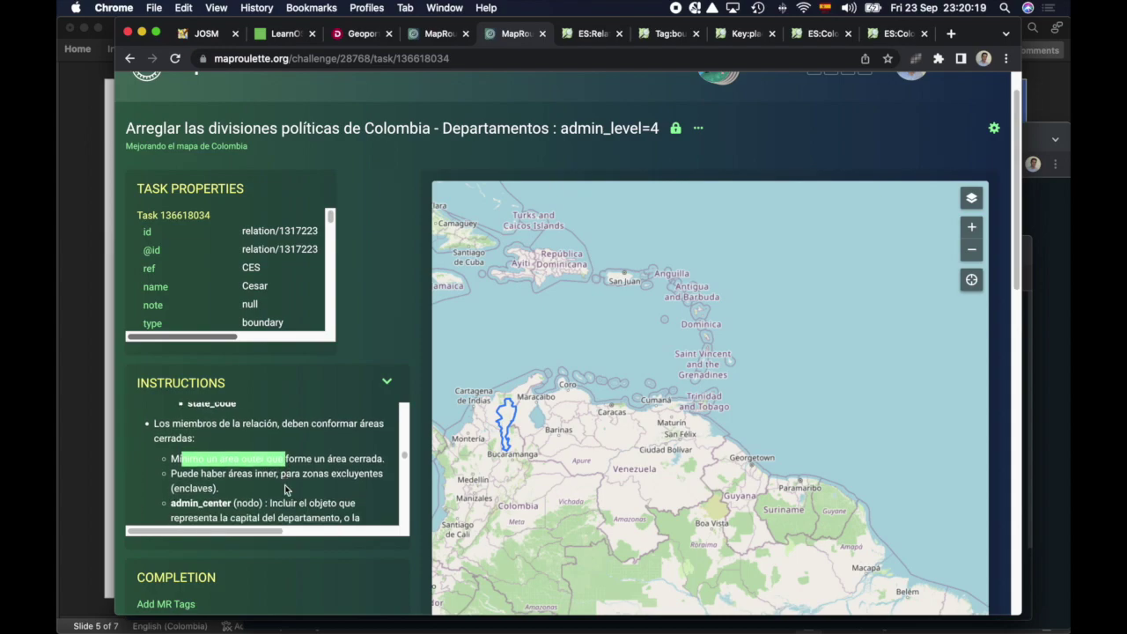
scroll(286, 490, "down", 5)
left_click_drag(182, 412, 234, 412)
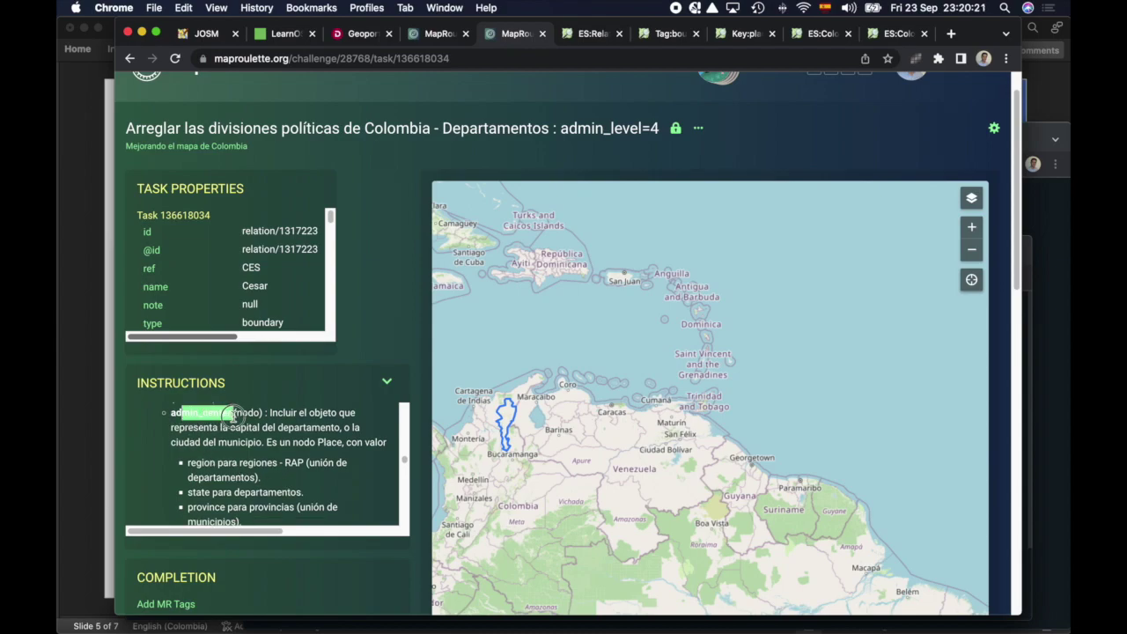
scroll(240, 437, "down", 10)
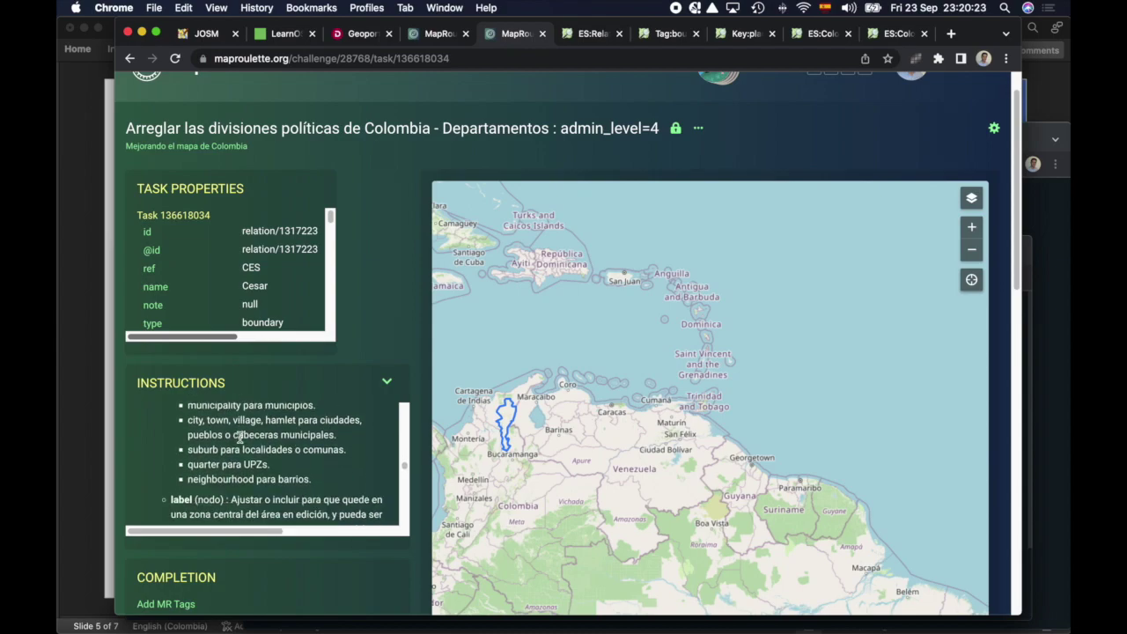
scroll(240, 438, "up", 10)
scroll(240, 438, "down", 3)
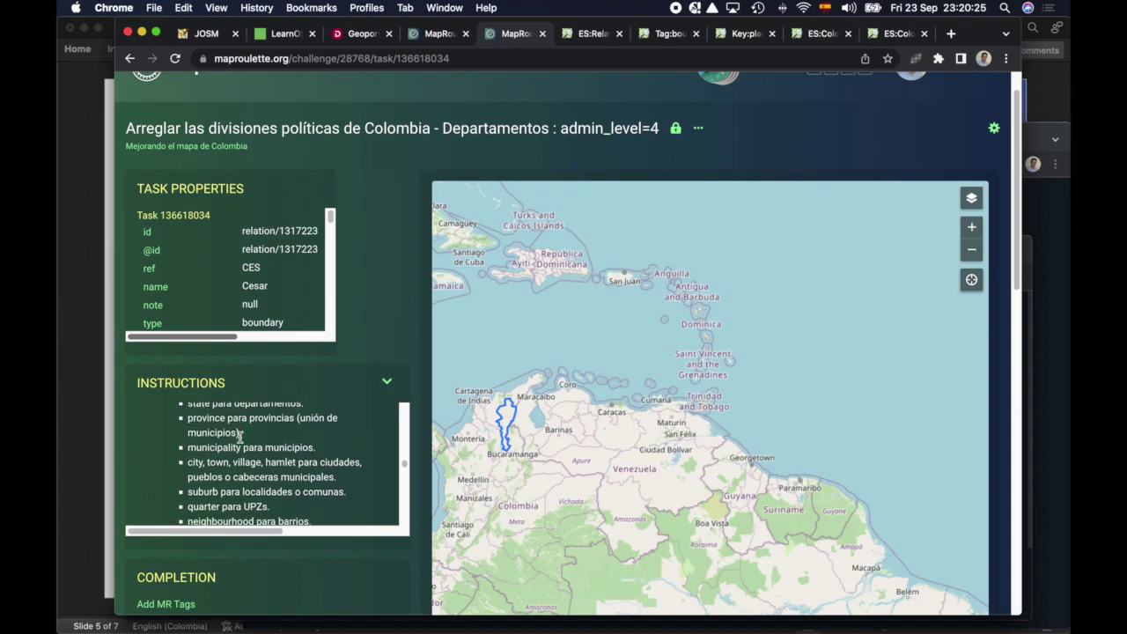
scroll(240, 437, "down", 1)
left_click_drag(179, 509, 216, 502)
scroll(216, 502, "down", 4)
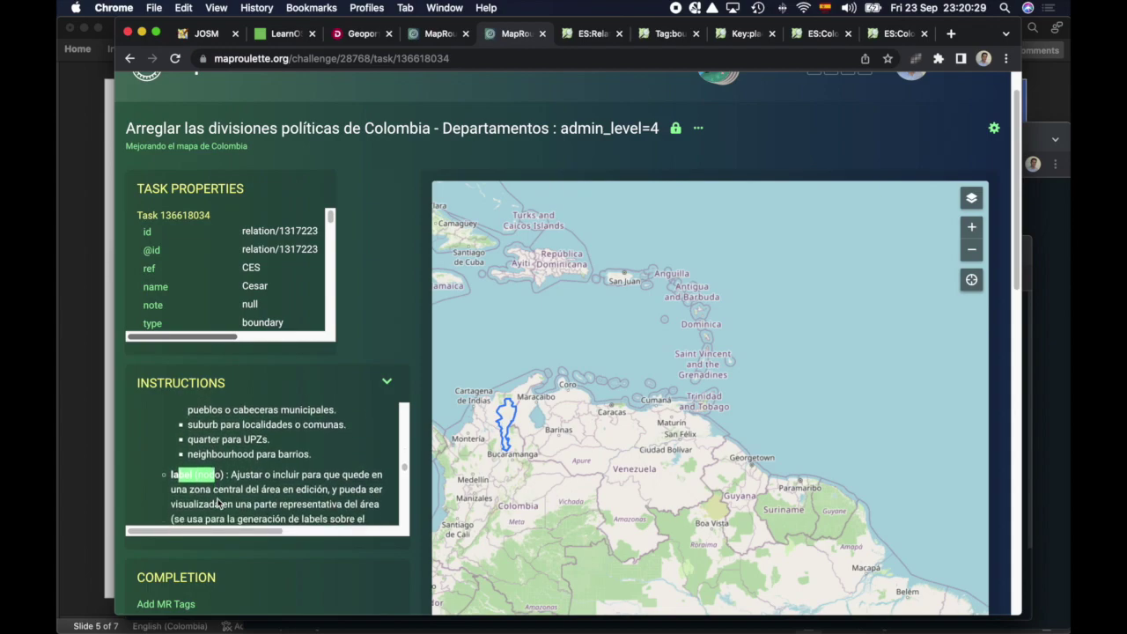
scroll(217, 502, "down", 1)
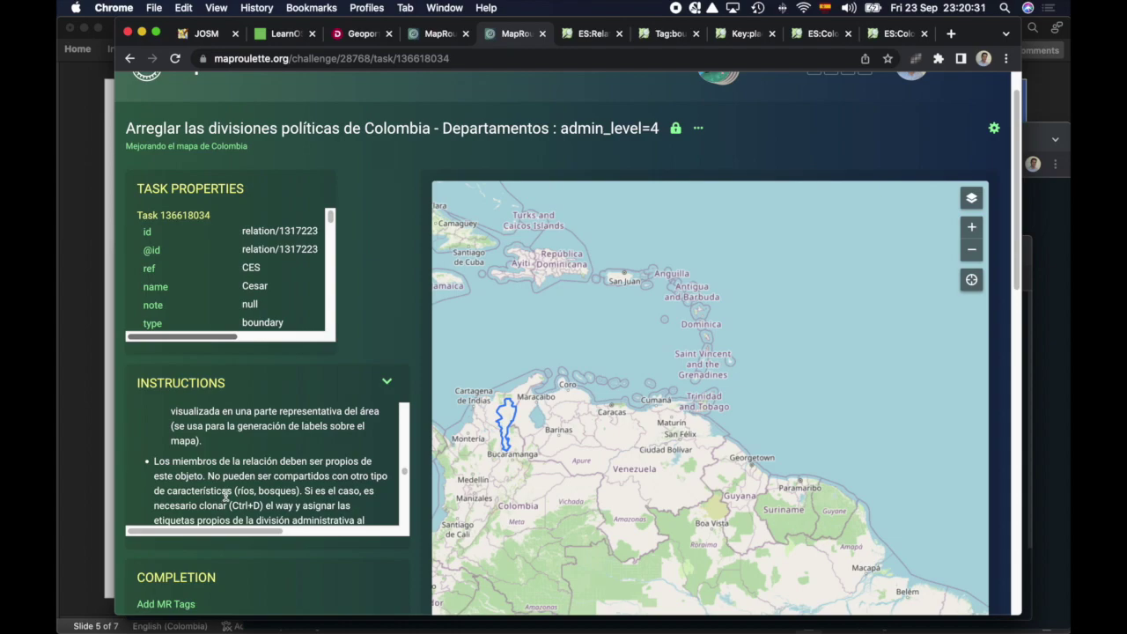
scroll(226, 496, "down", 1)
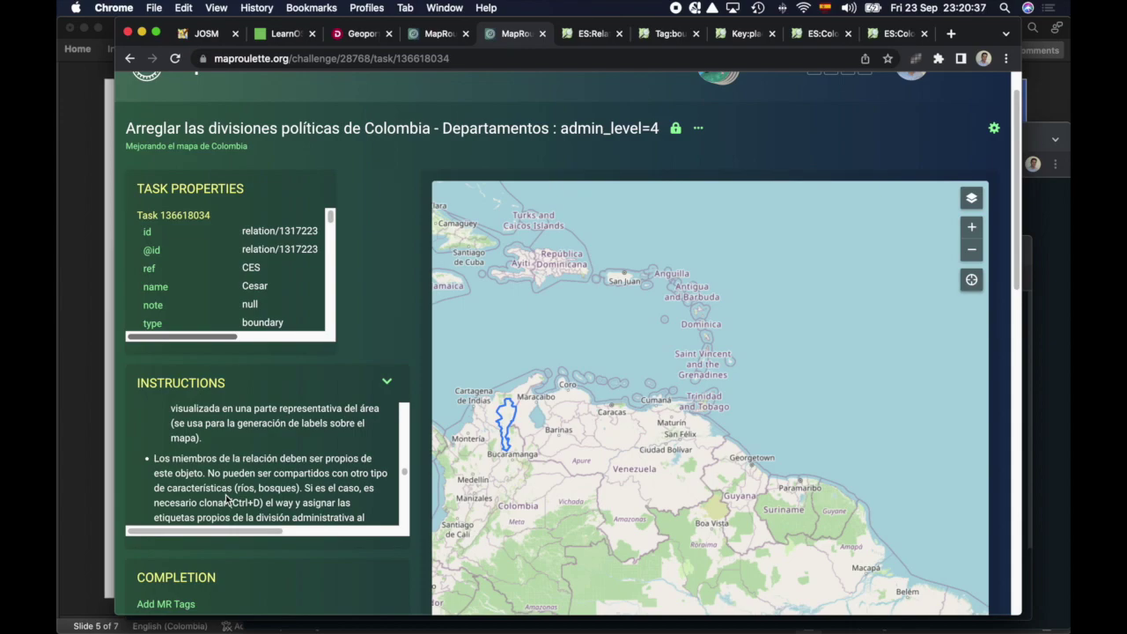
scroll(227, 468, "down", 1)
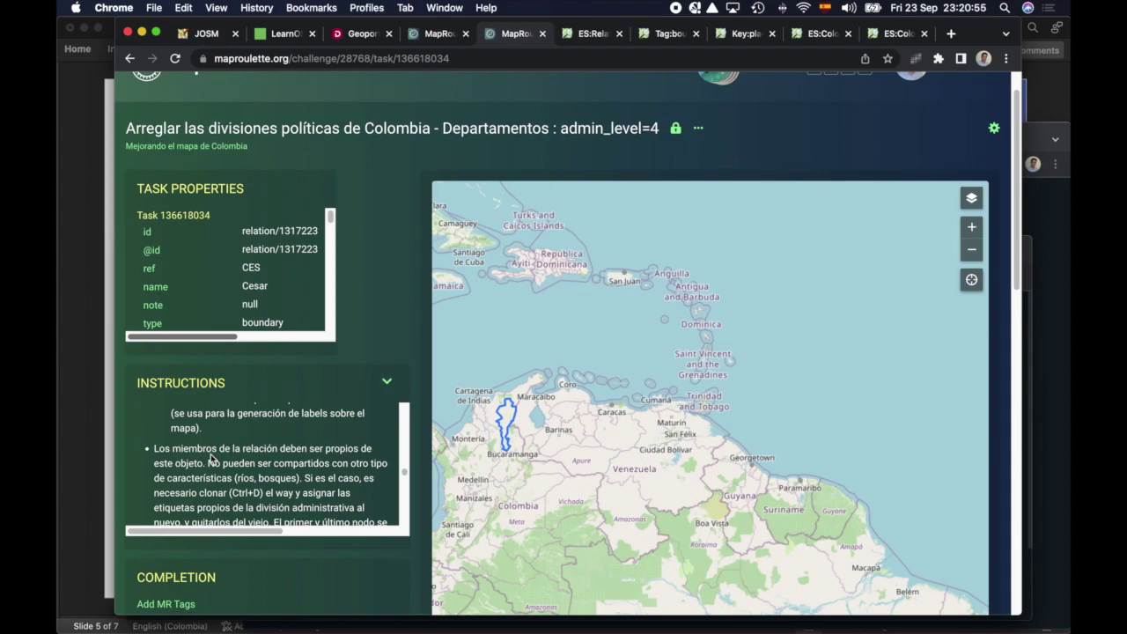
scroll(228, 475, "down", 3)
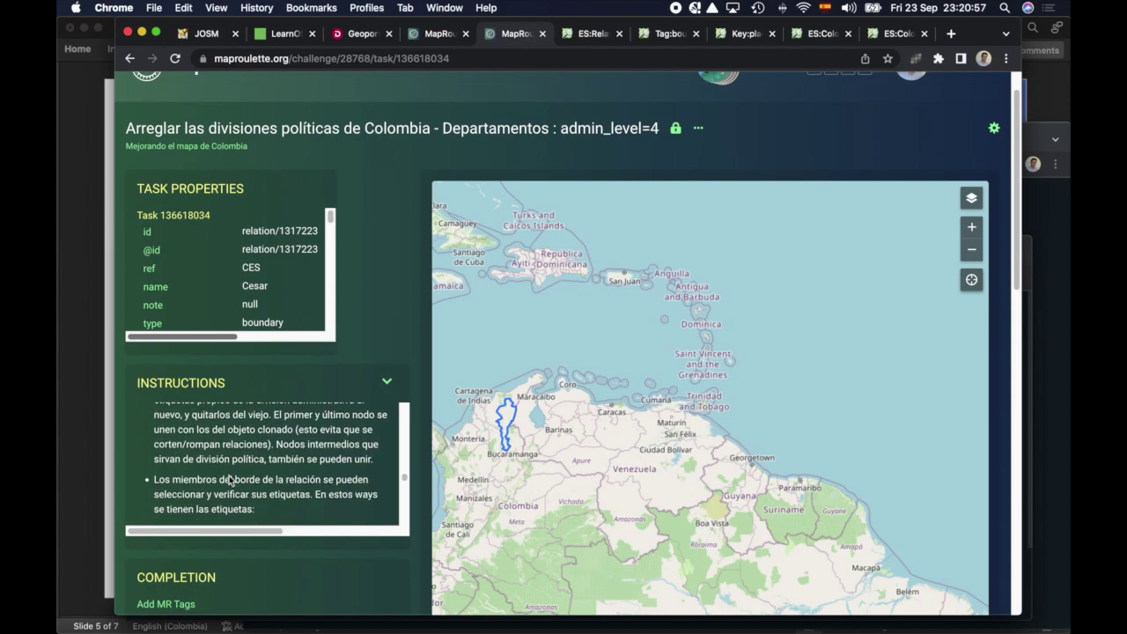
scroll(228, 476, "down", 2)
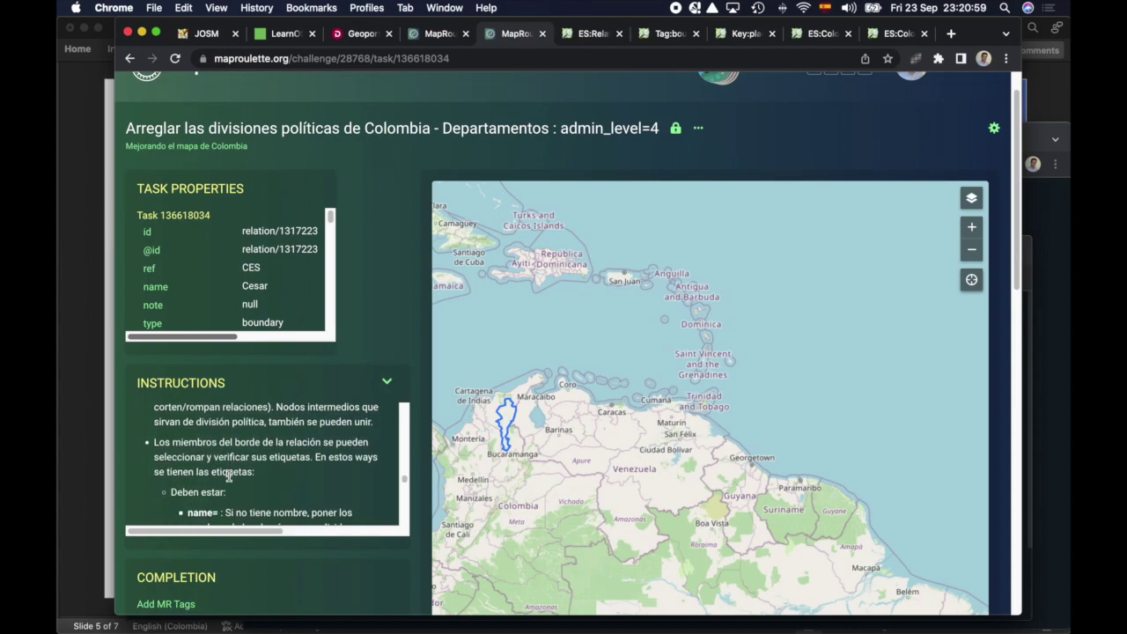
scroll(178, 453, "down", 1)
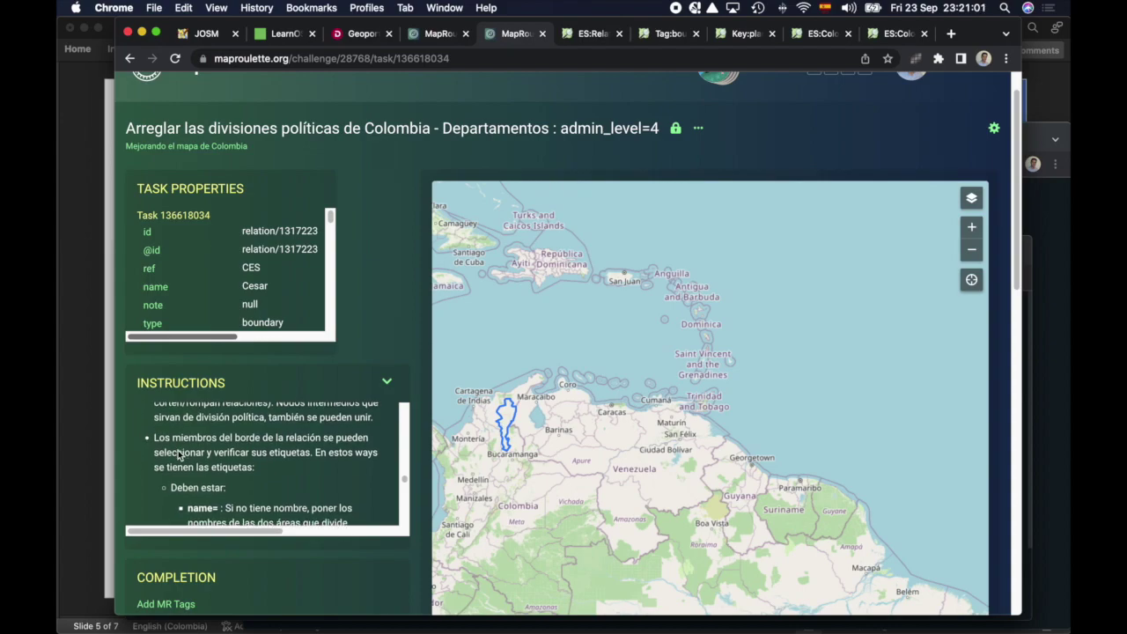
scroll(178, 450, "down", 1)
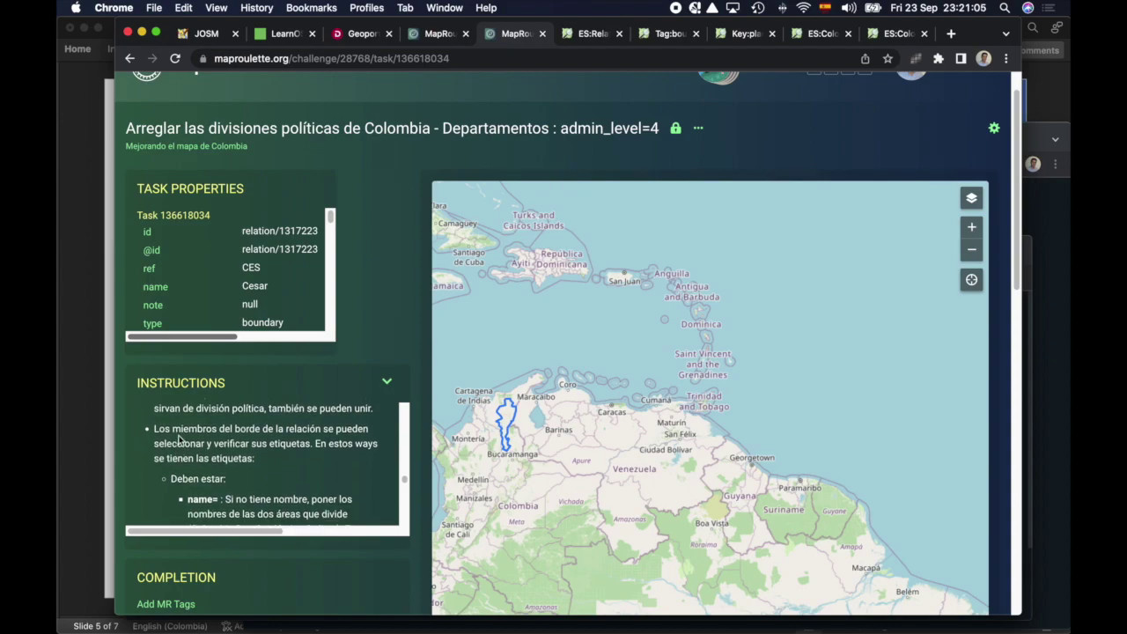
scroll(178, 439, "up", 5)
left_click_drag(221, 406, 232, 460)
scroll(232, 467, "down", 3)
scroll(233, 467, "down", 5)
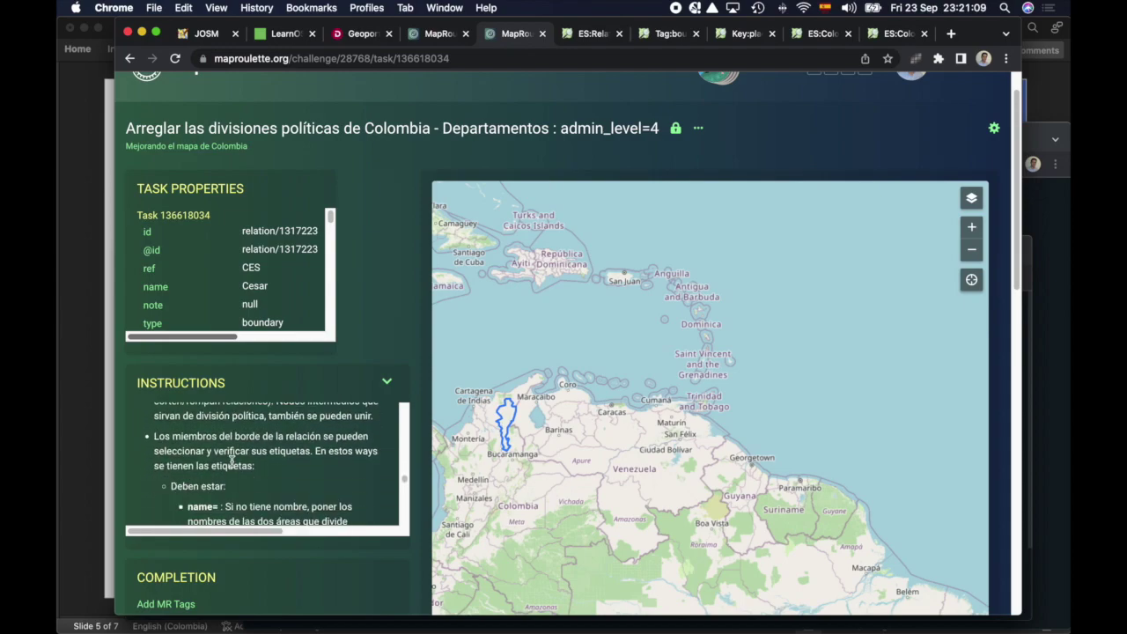
left_click_drag(204, 424, 221, 473)
scroll(255, 470, "down", 4)
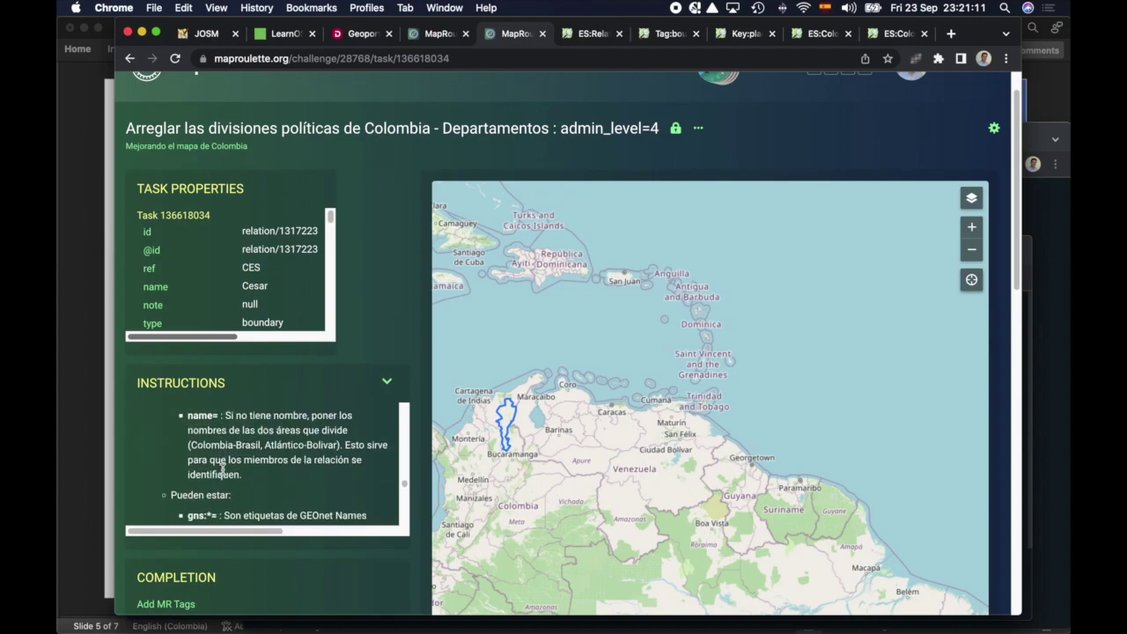
scroll(267, 469, "down", 6)
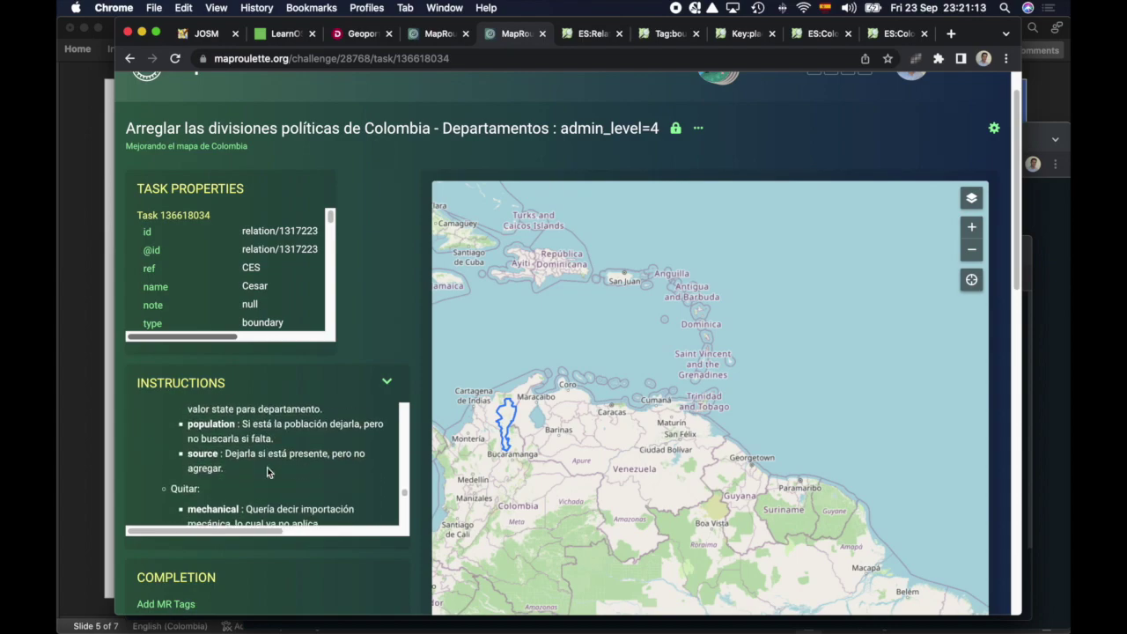
scroll(267, 466, "up", 6)
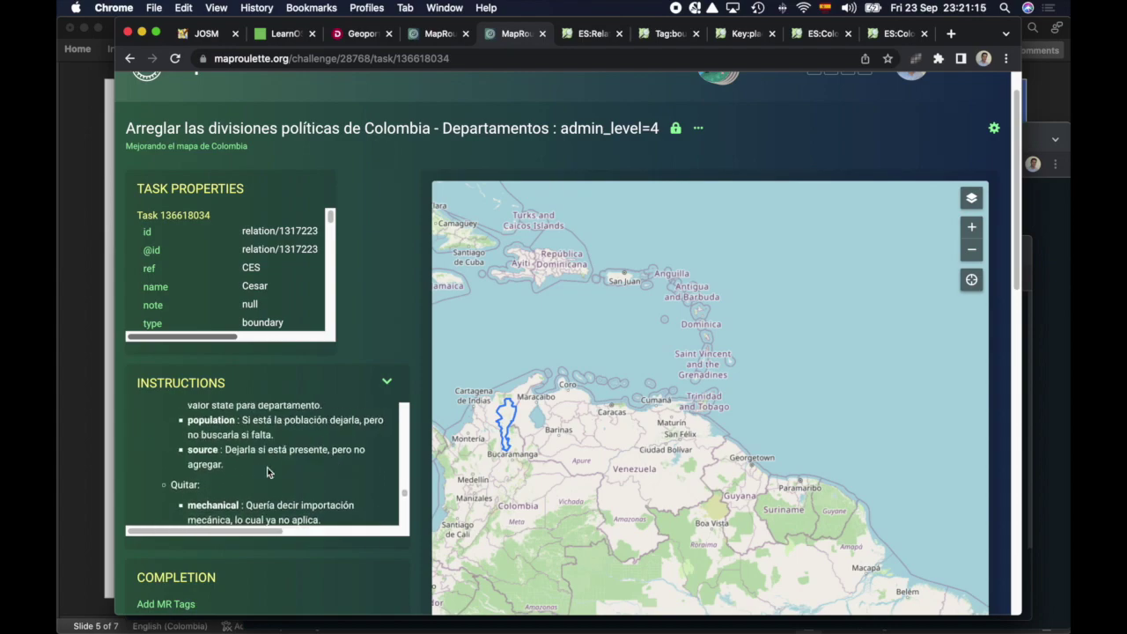
scroll(266, 469, "down", 8)
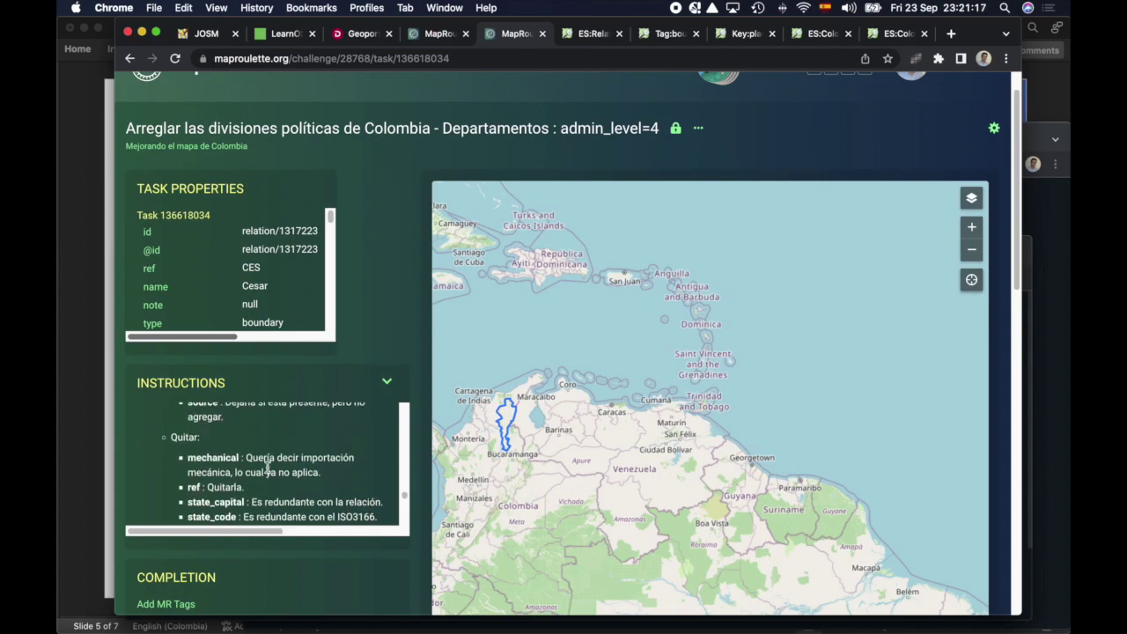
scroll(268, 472, "up", 2)
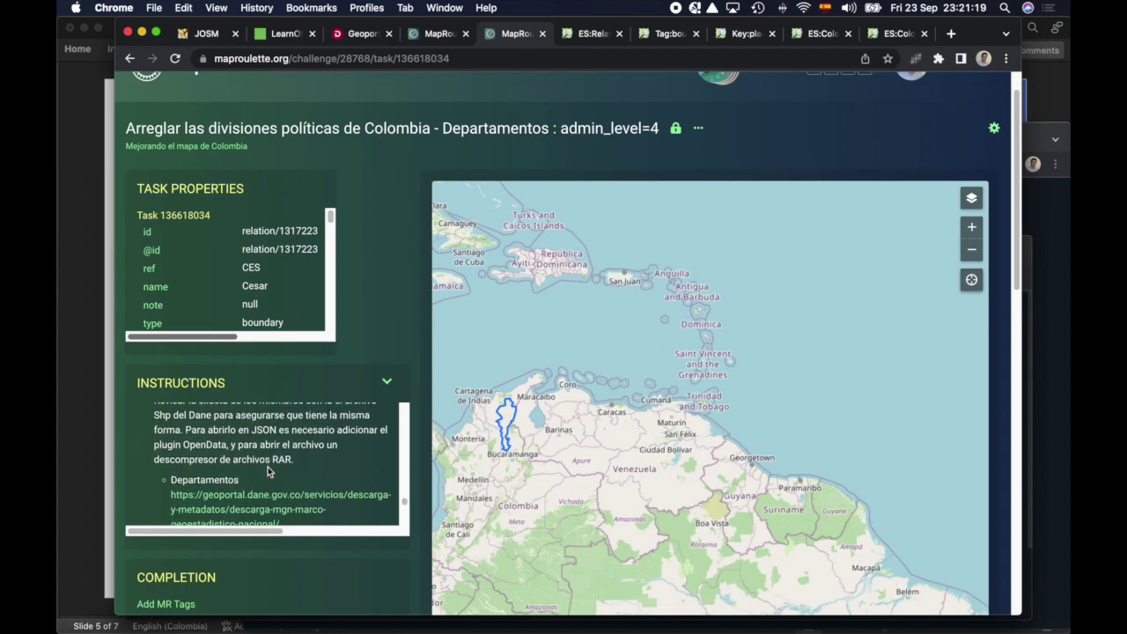
left_click_drag(178, 413, 278, 428)
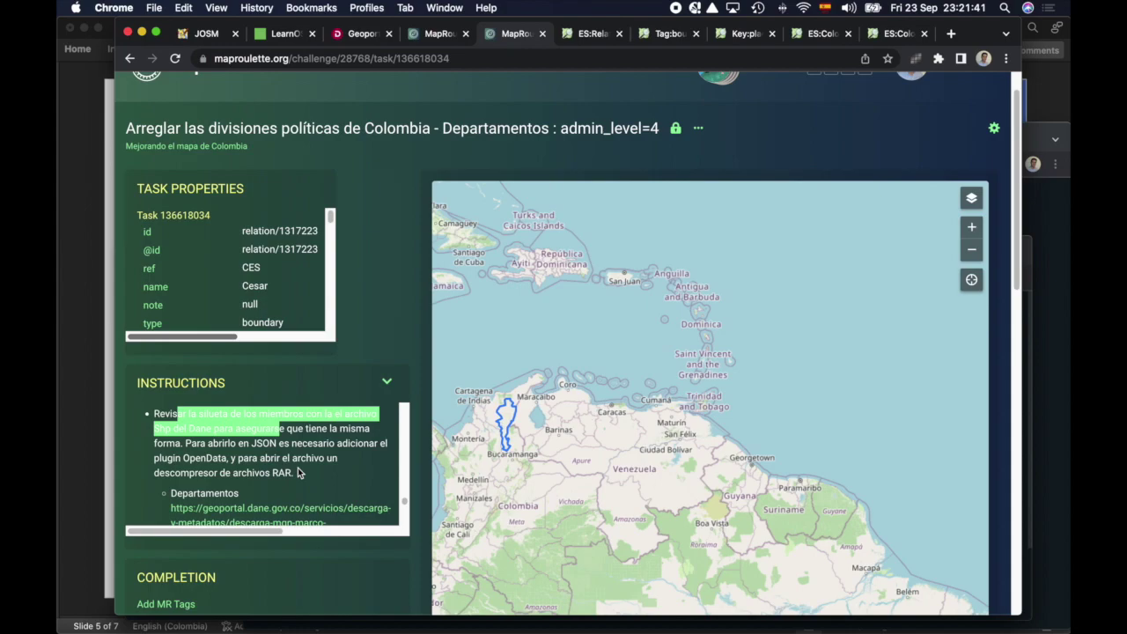
scroll(298, 471, "down", 2)
left_click_drag(288, 465, 174, 433)
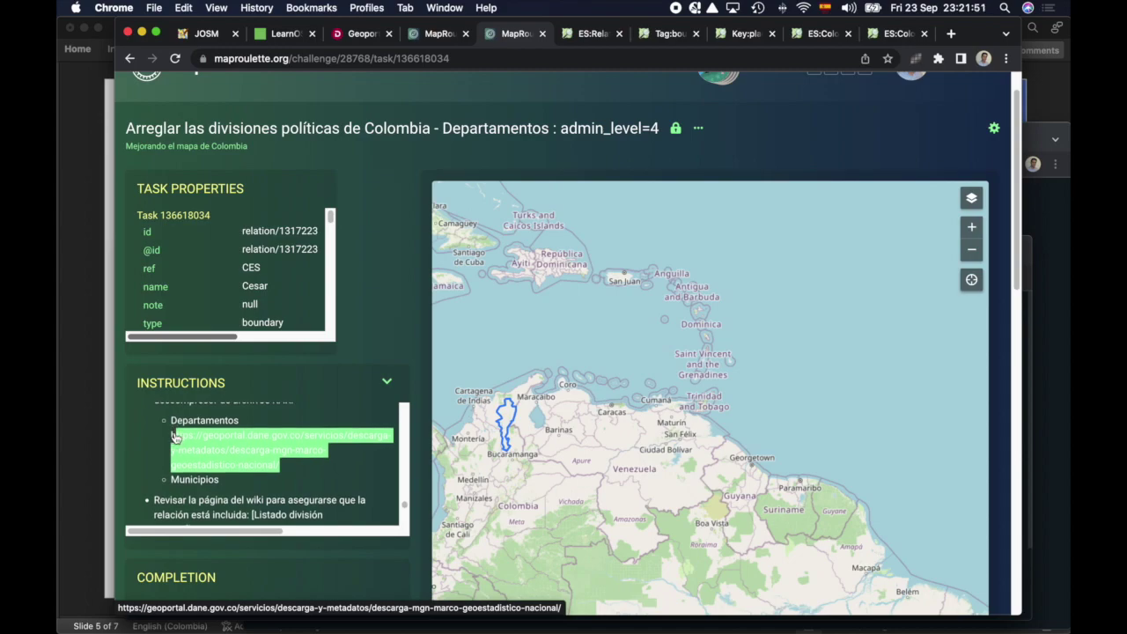
scroll(174, 435, "down", 1)
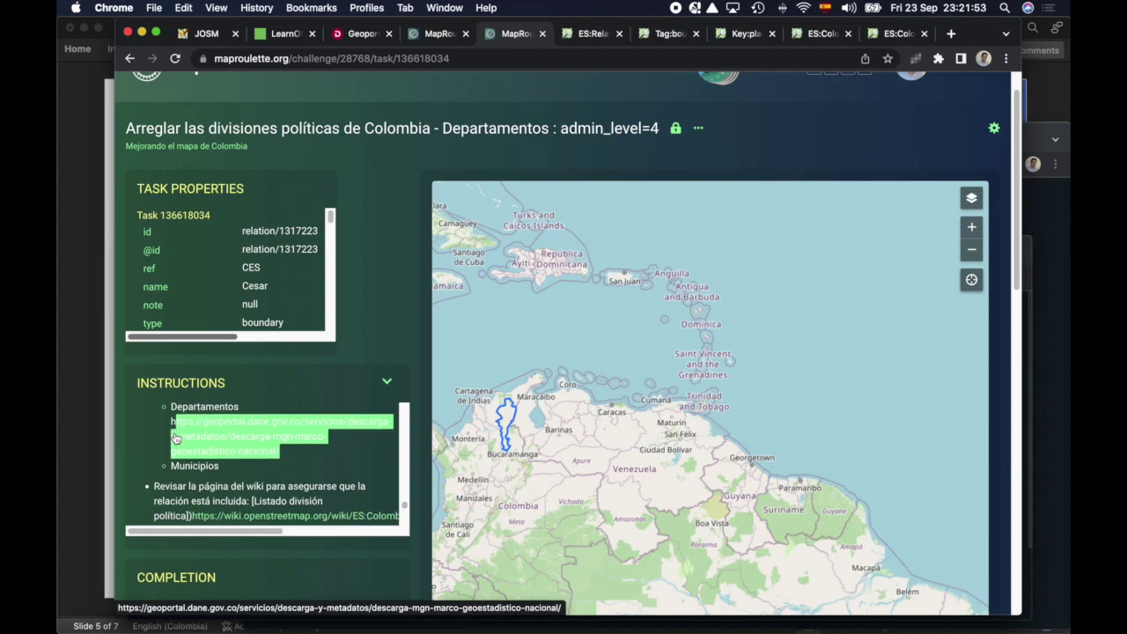
scroll(174, 437, "down", 1)
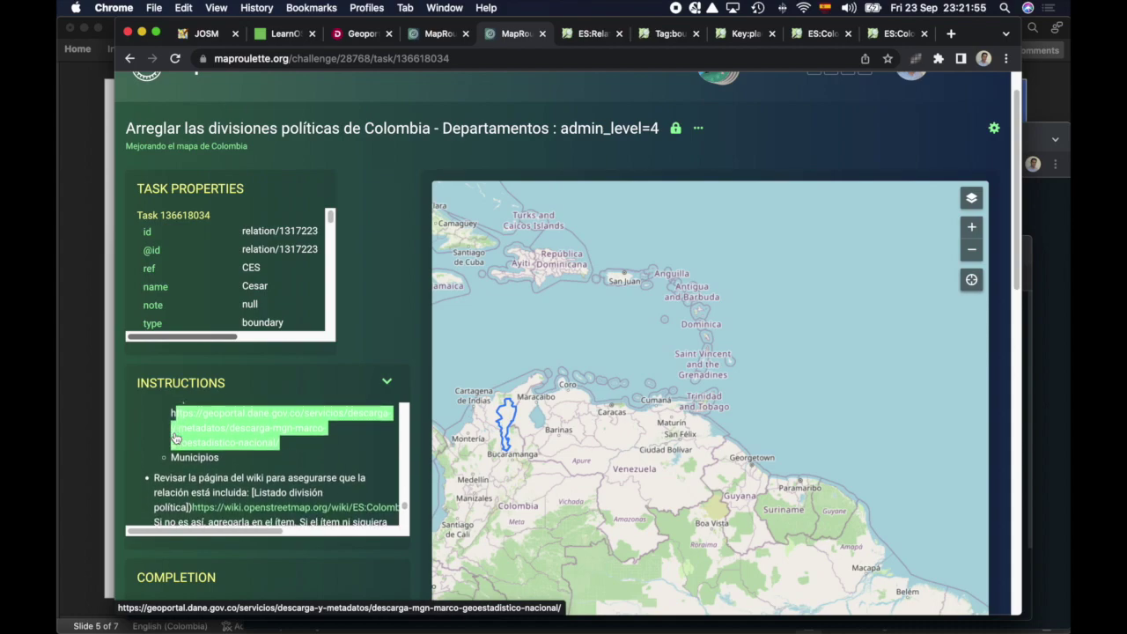
scroll(173, 437, "down", 1)
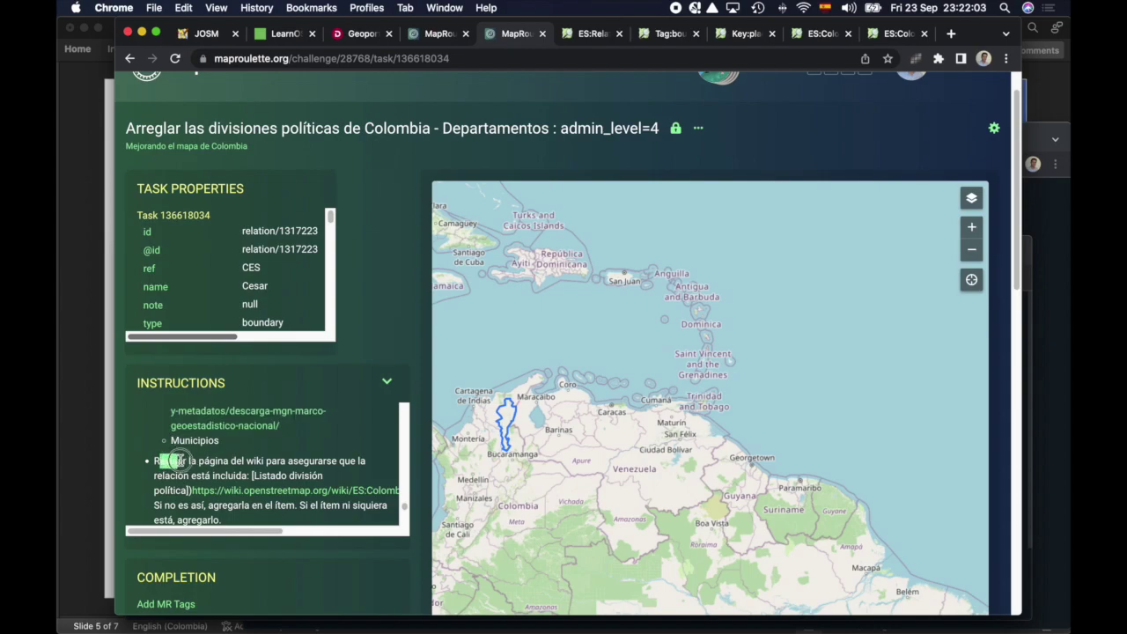
left_click_drag(157, 460, 220, 472)
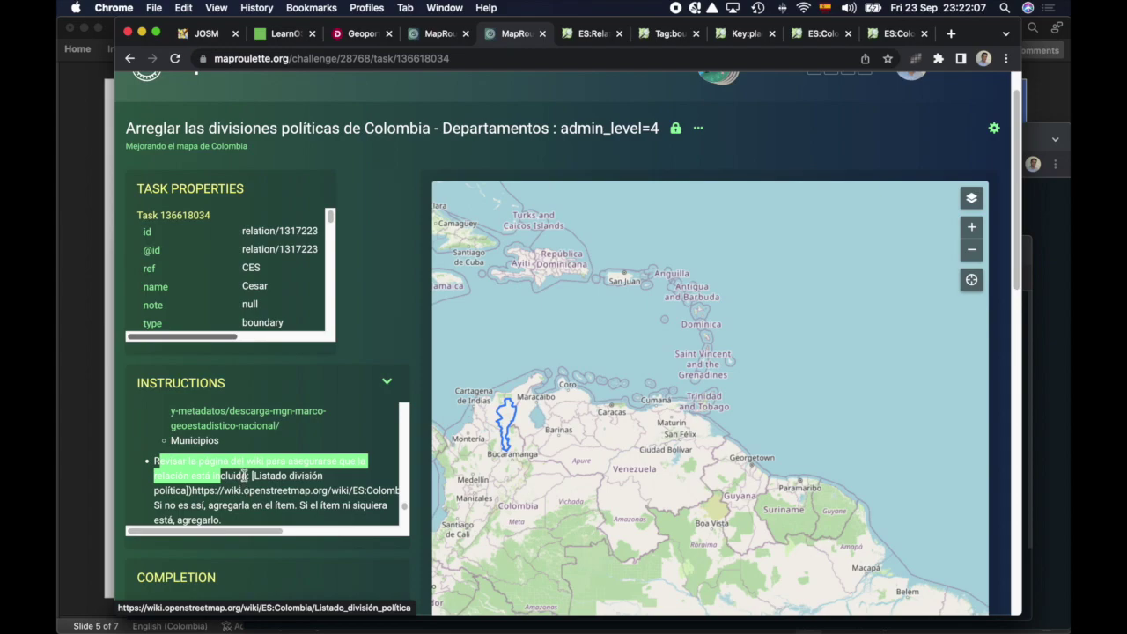
scroll(207, 480, "down", 2)
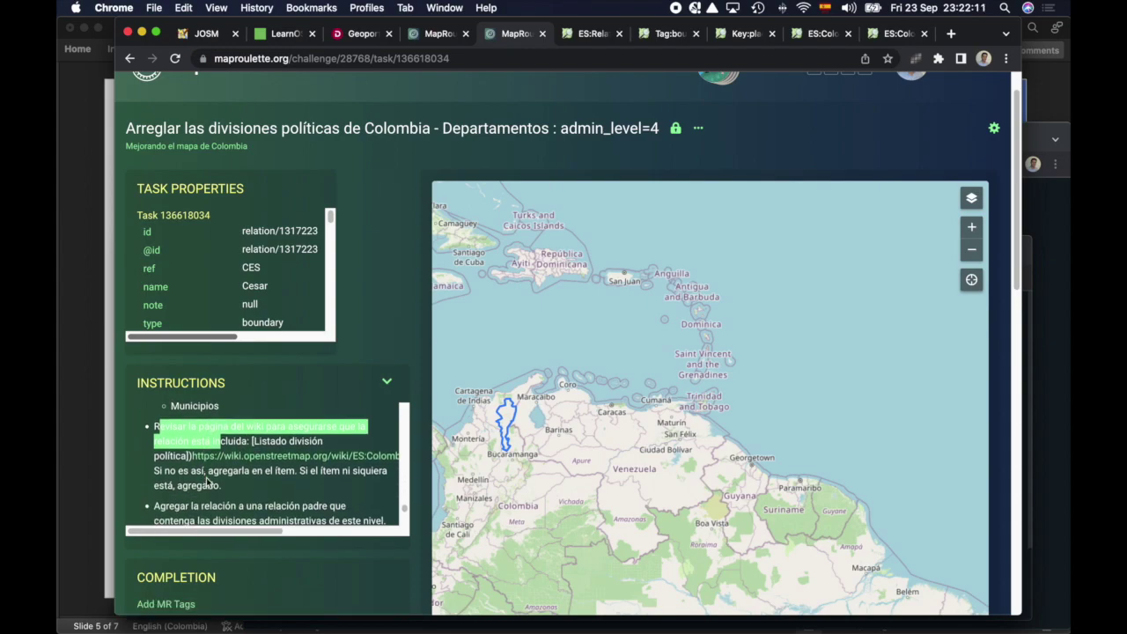
scroll(235, 482, "down", 1)
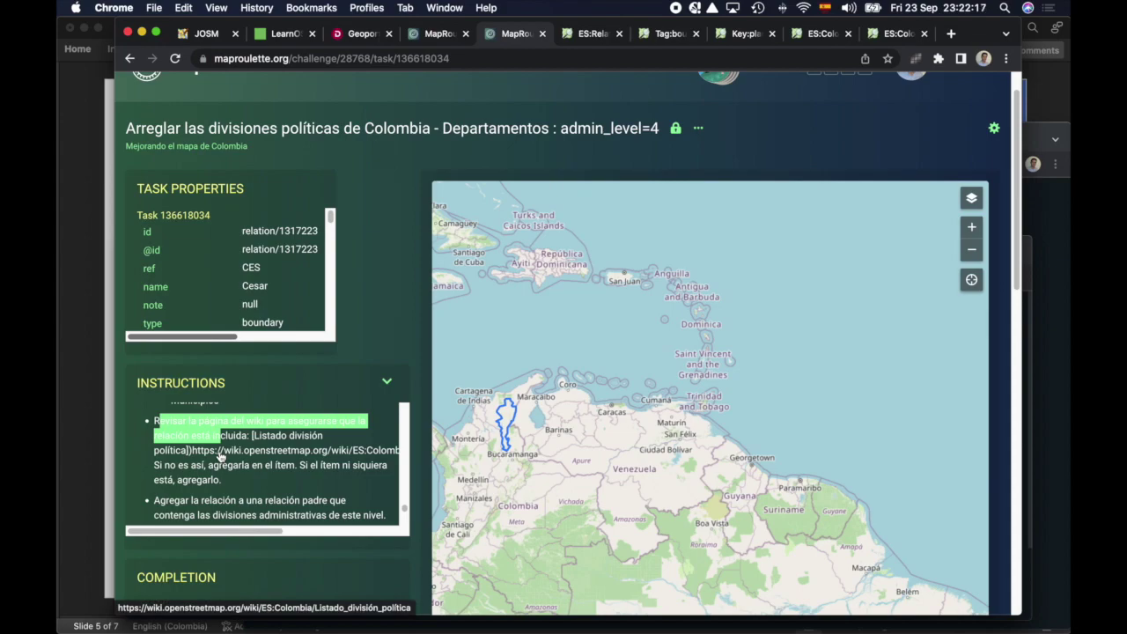
scroll(219, 455, "down", 3)
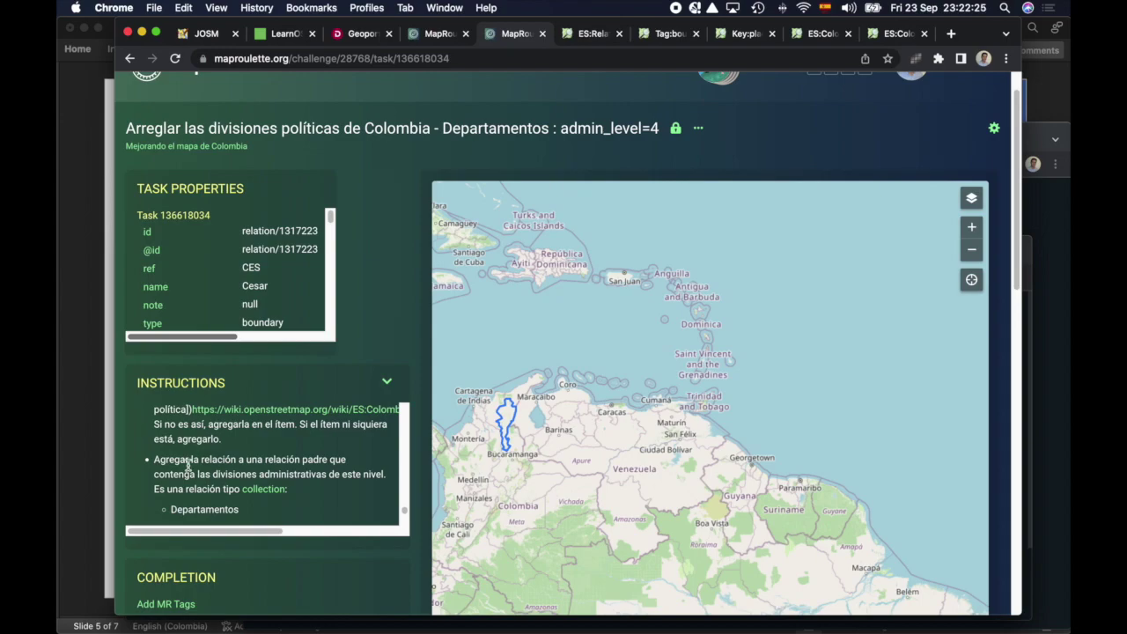
scroll(188, 465, "down", 2)
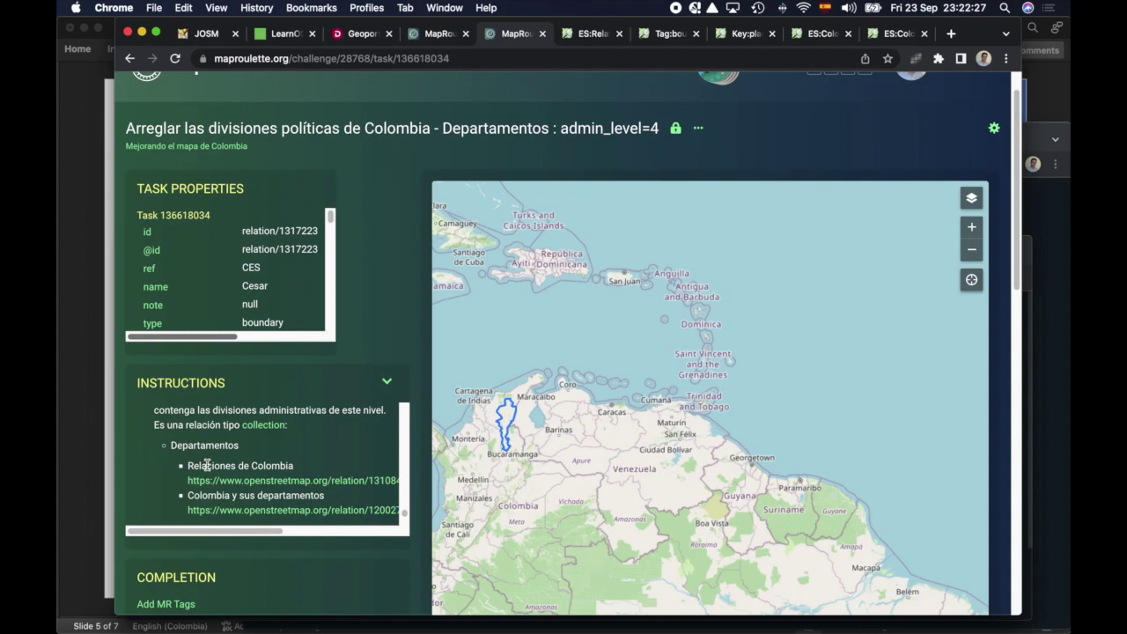
scroll(203, 464, "down", 2)
scroll(207, 464, "down", 1)
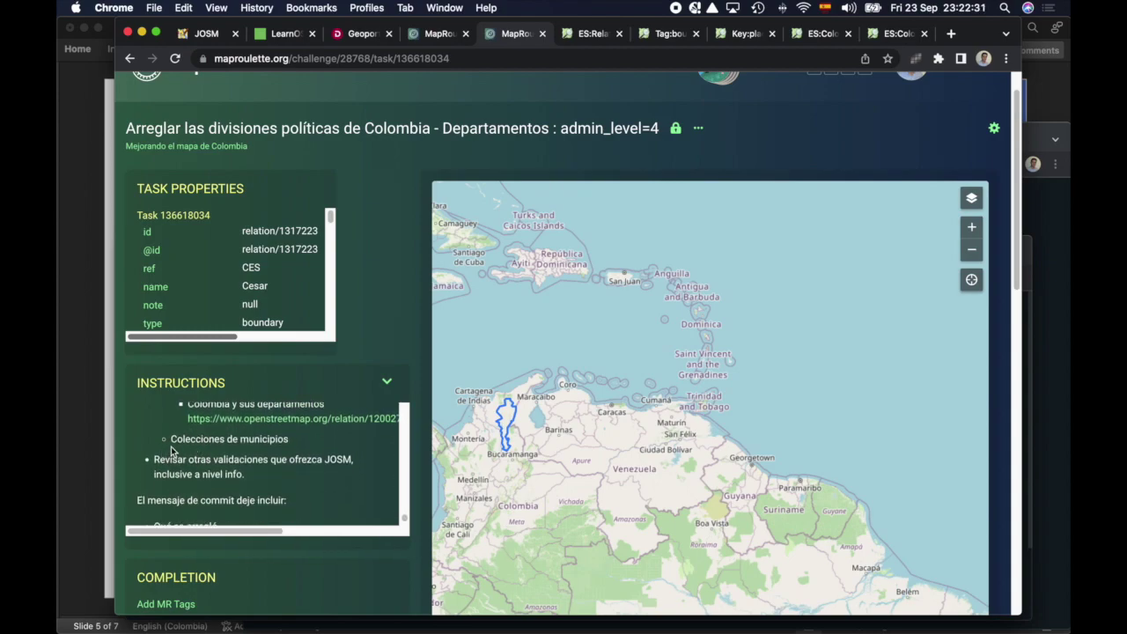
left_click(232, 473)
left_click_drag(232, 473, 169, 459)
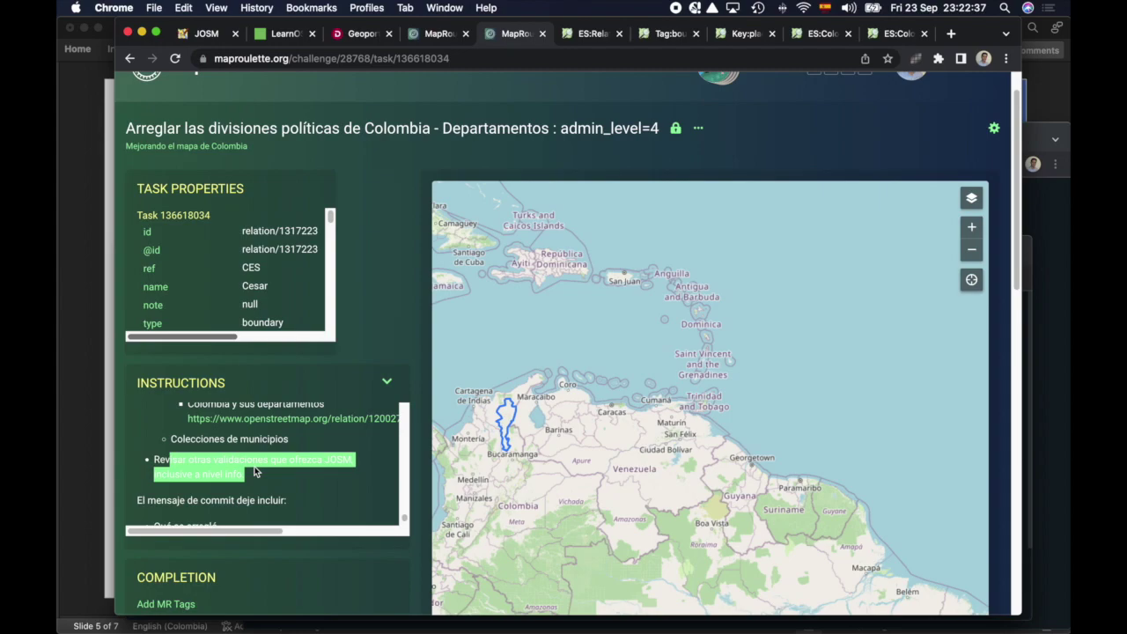
scroll(255, 473, "down", 3)
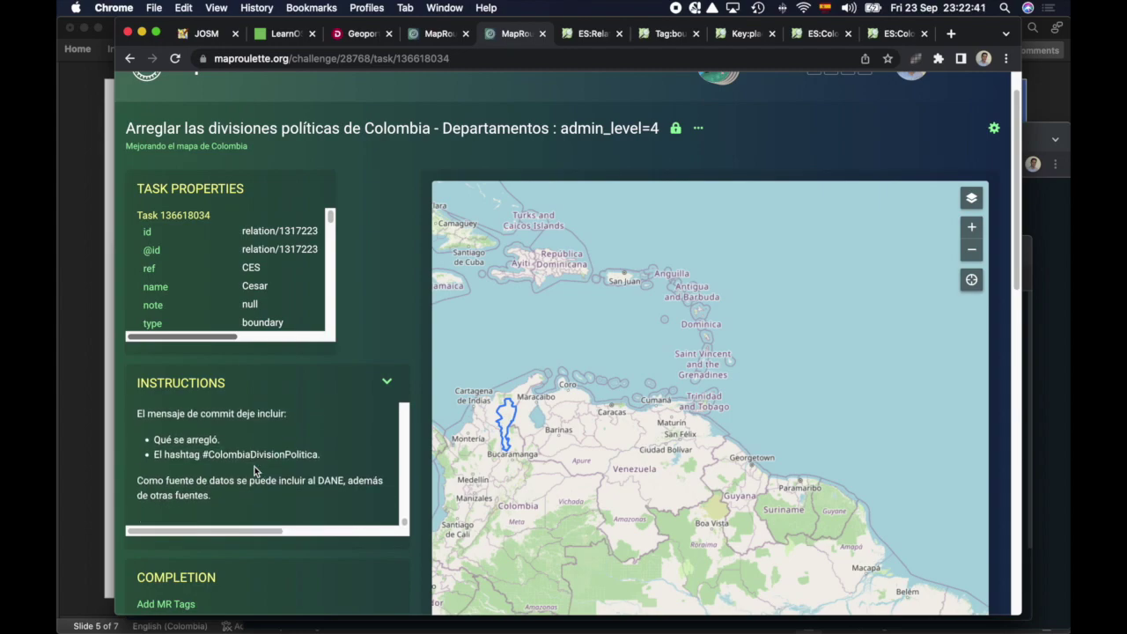
Step: Check the slide's step about taking the relation id, then return to the task page
scroll(286, 498, "up", 2)
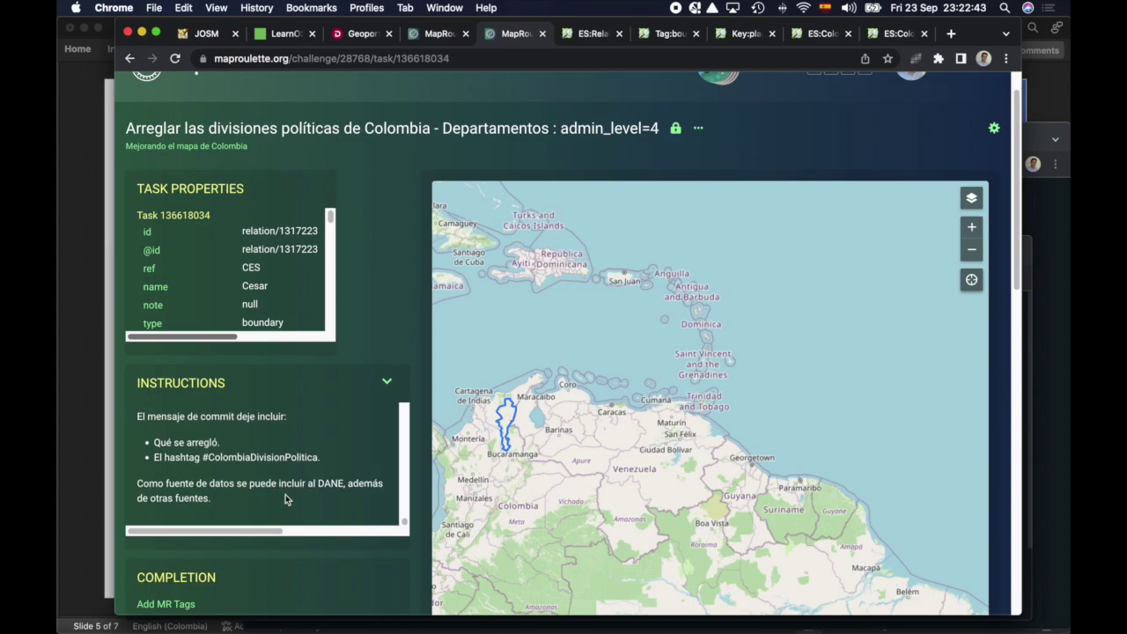
scroll(285, 496, "up", 5)
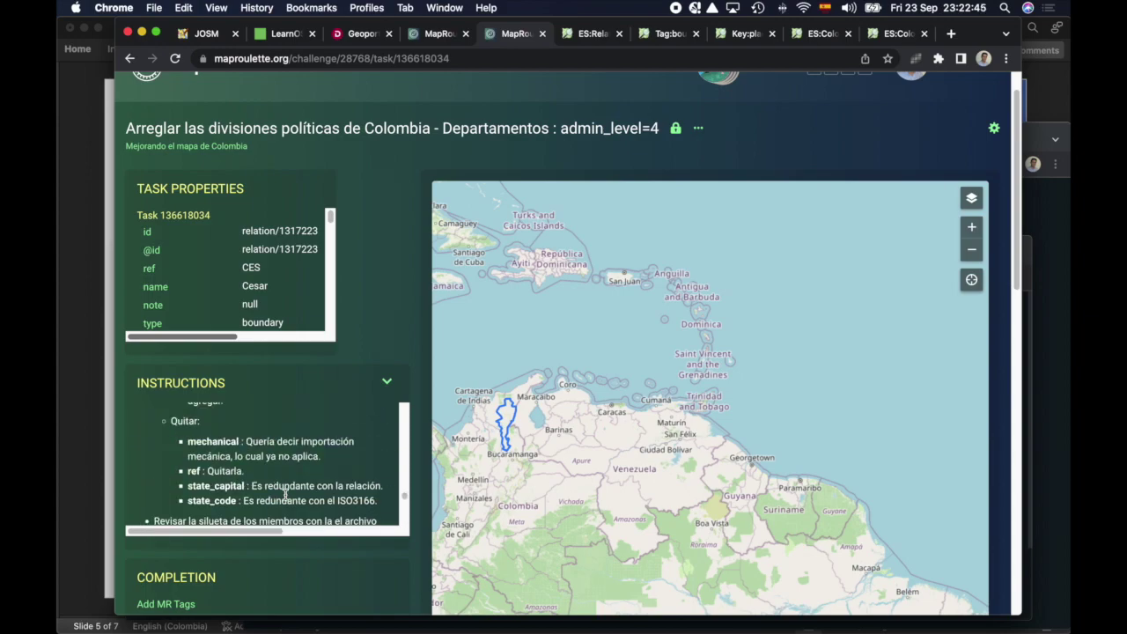
scroll(286, 494, "up", 6)
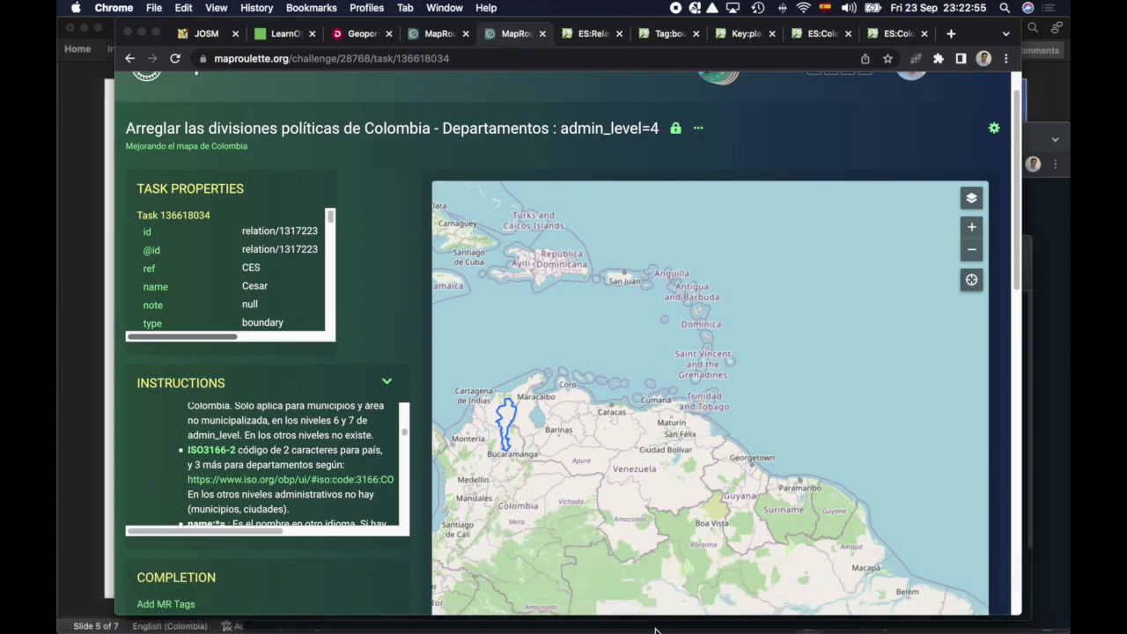
left_click(654, 606)
left_click_drag(455, 415, 373, 416)
left_click(491, 426)
key("super+Tab")
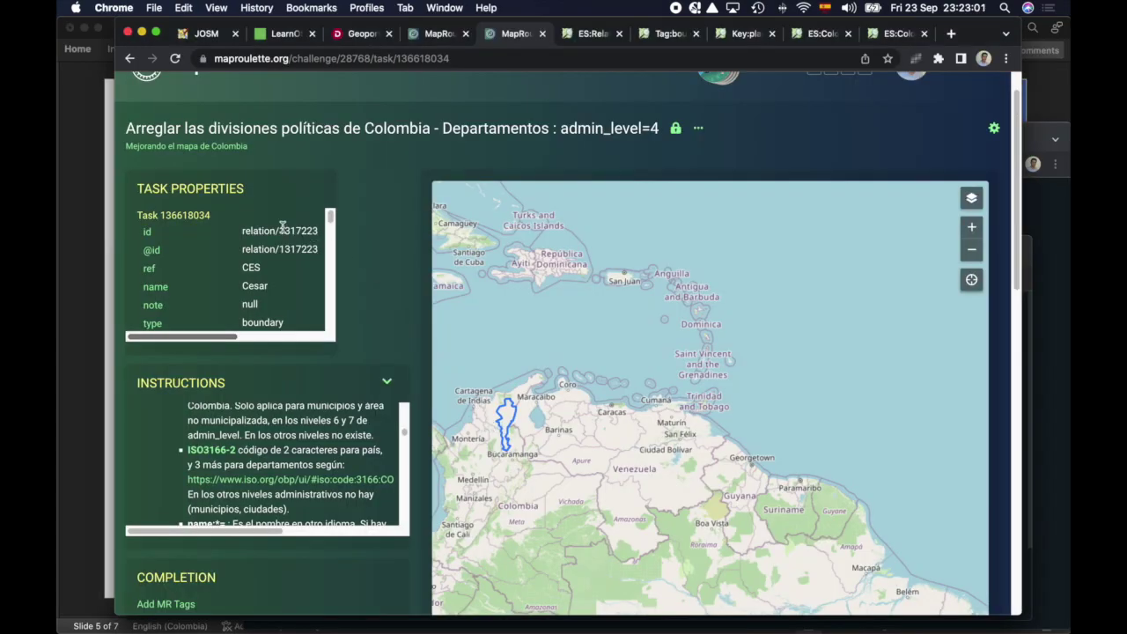
Step: Copy the relation id 1317223 from Task Properties
left_click_drag(285, 231, 291, 230)
left_click_drag(276, 231, 316, 227)
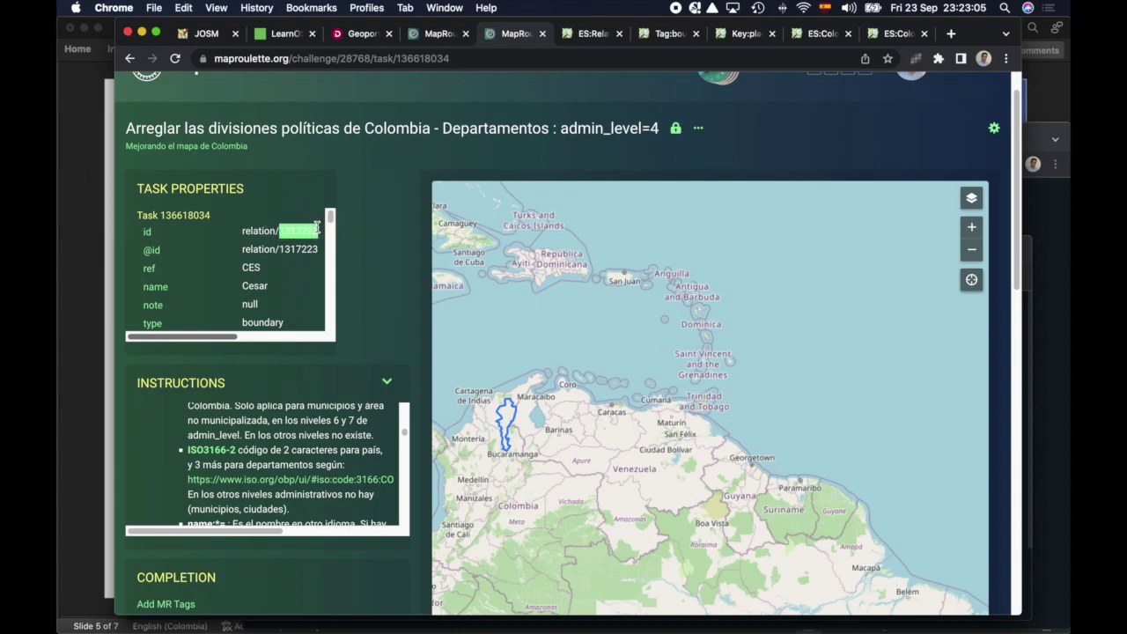
key("super+c")
scroll(405, 546, "down", 3)
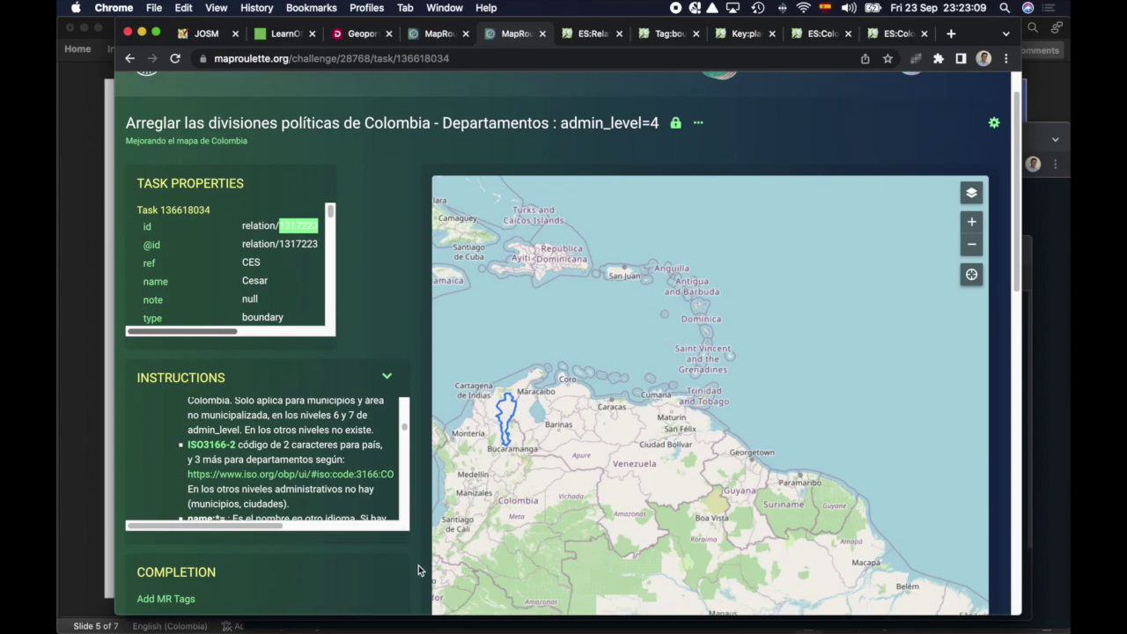
Step: In JOSM, download relation 1317223 with its members via Archivo > Descargar objeto…
mouse_move(597, 630)
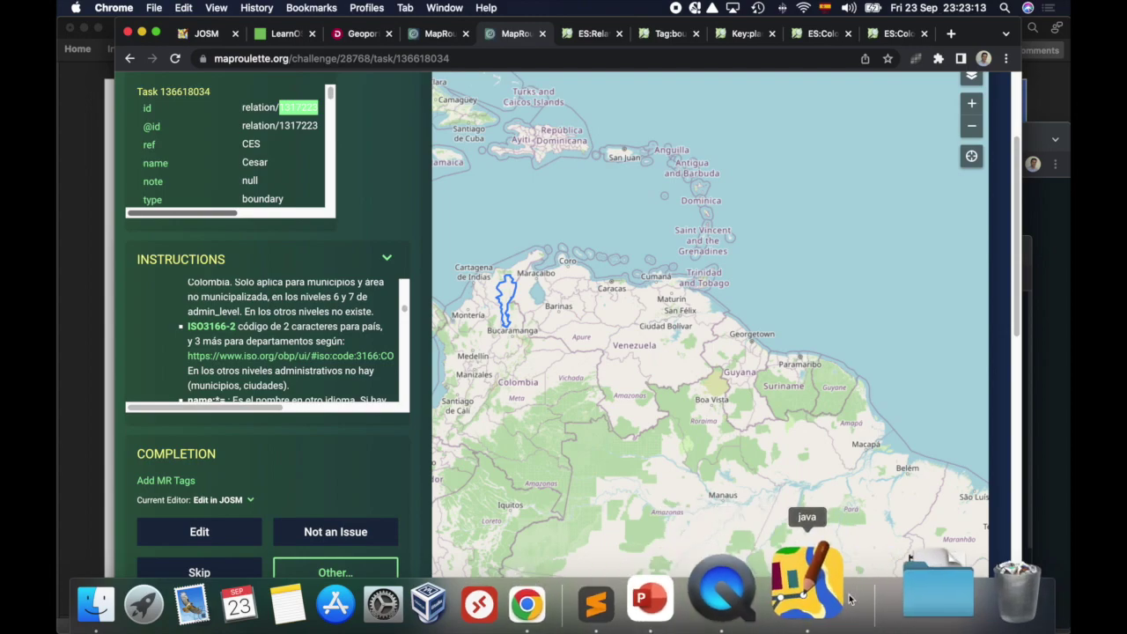
left_click(808, 591)
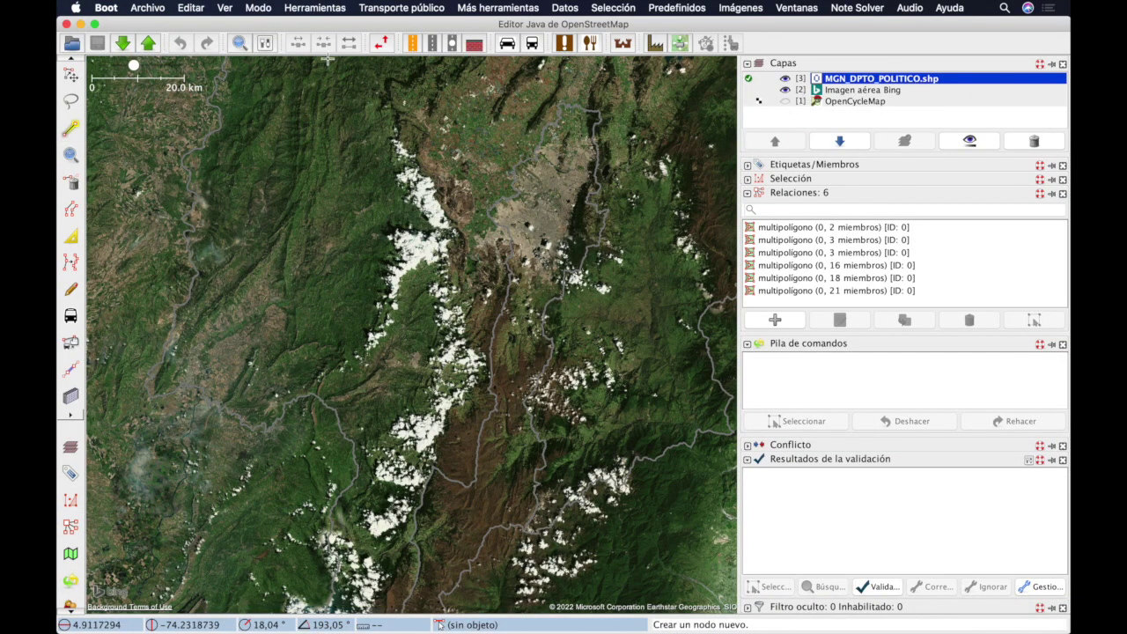
left_click(145, 12)
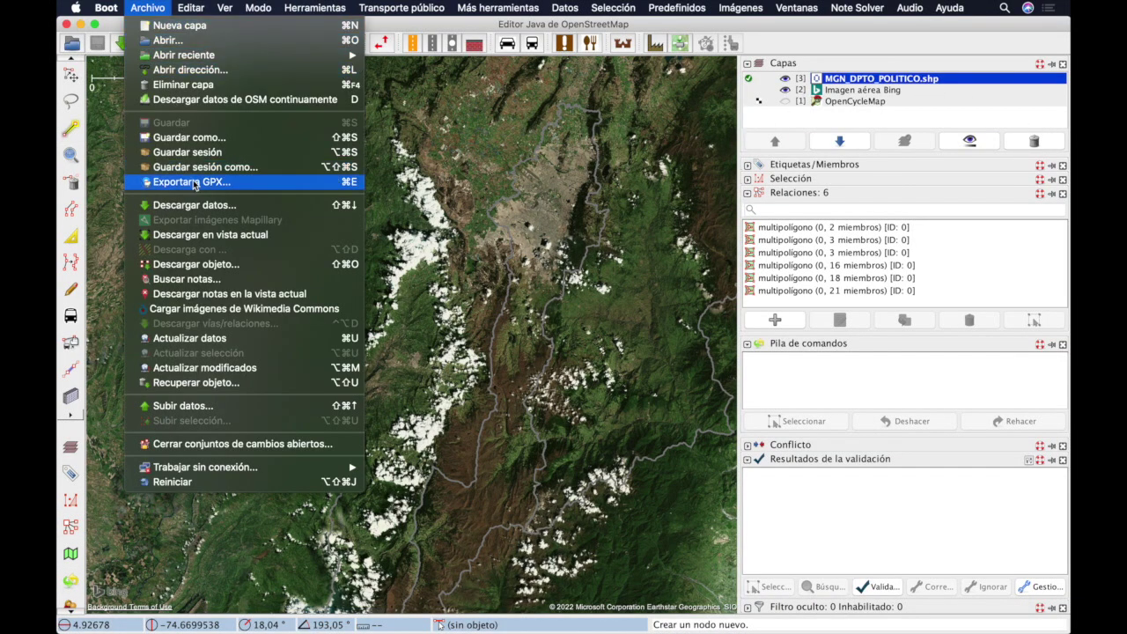
left_click(237, 266)
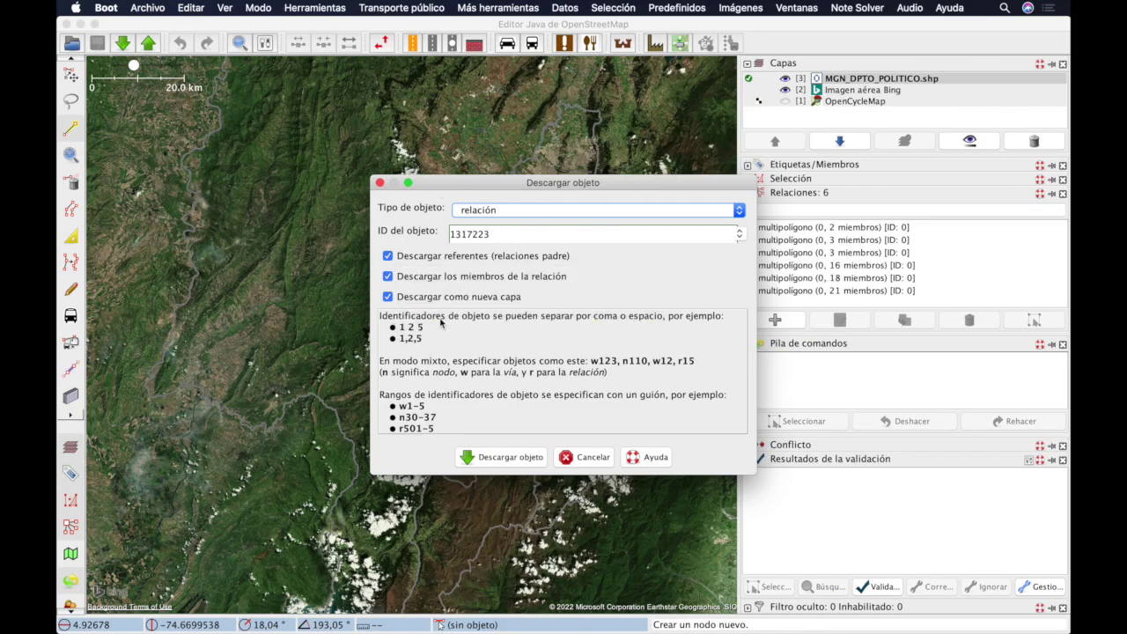
left_click(492, 458)
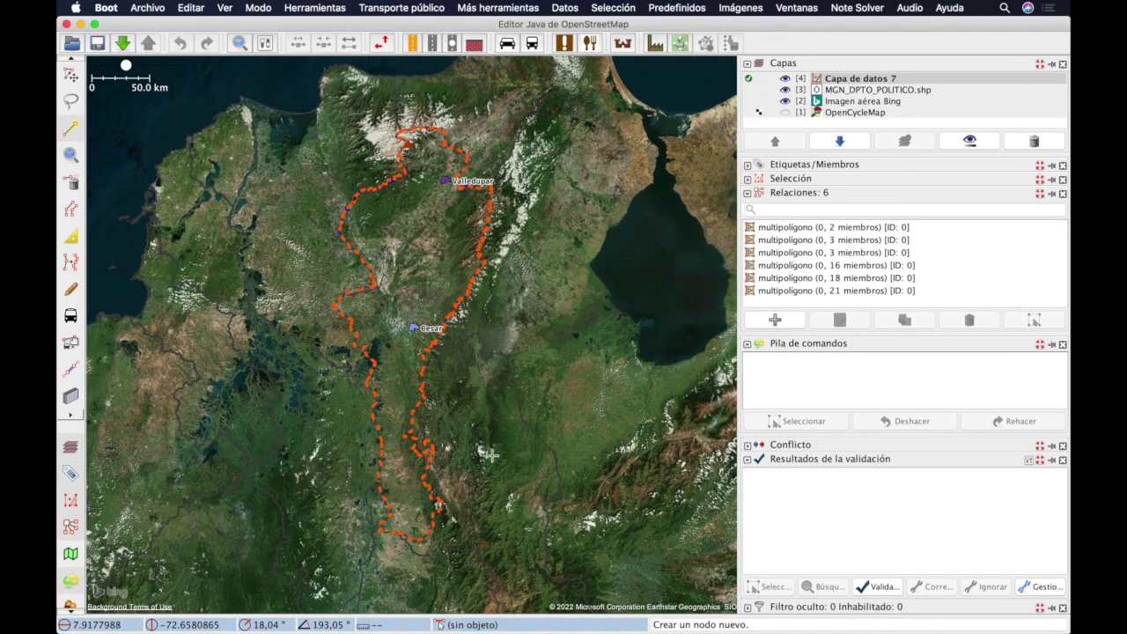
Step: Select the Cesar border on the map and its frontera[4] 'Cesar' row in Relaciones
left_click(460, 303)
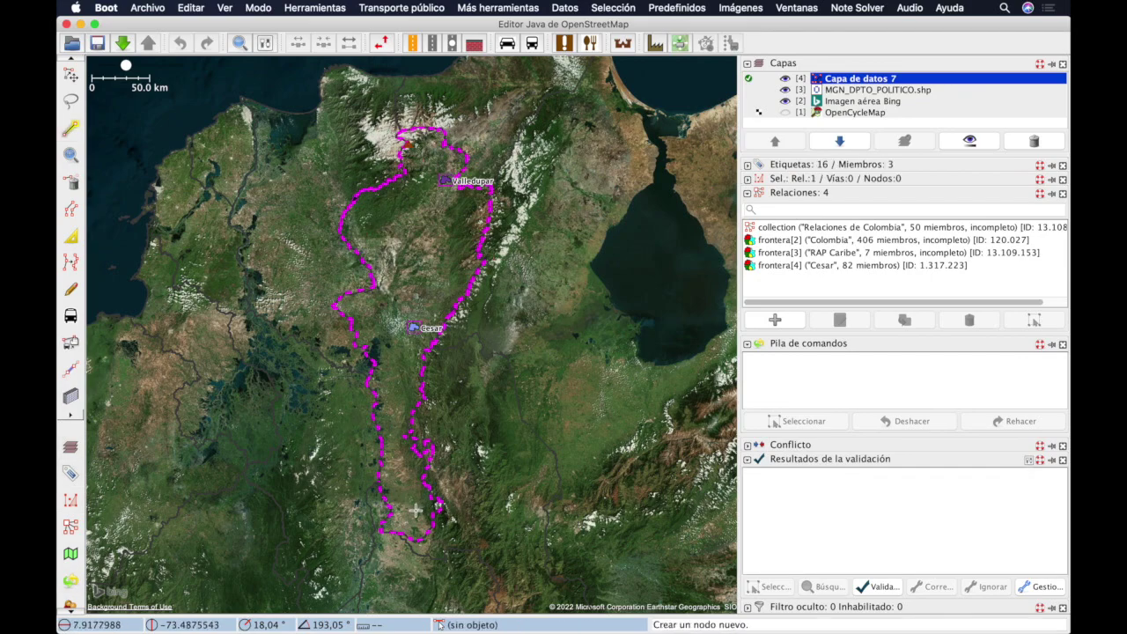
left_click(868, 266)
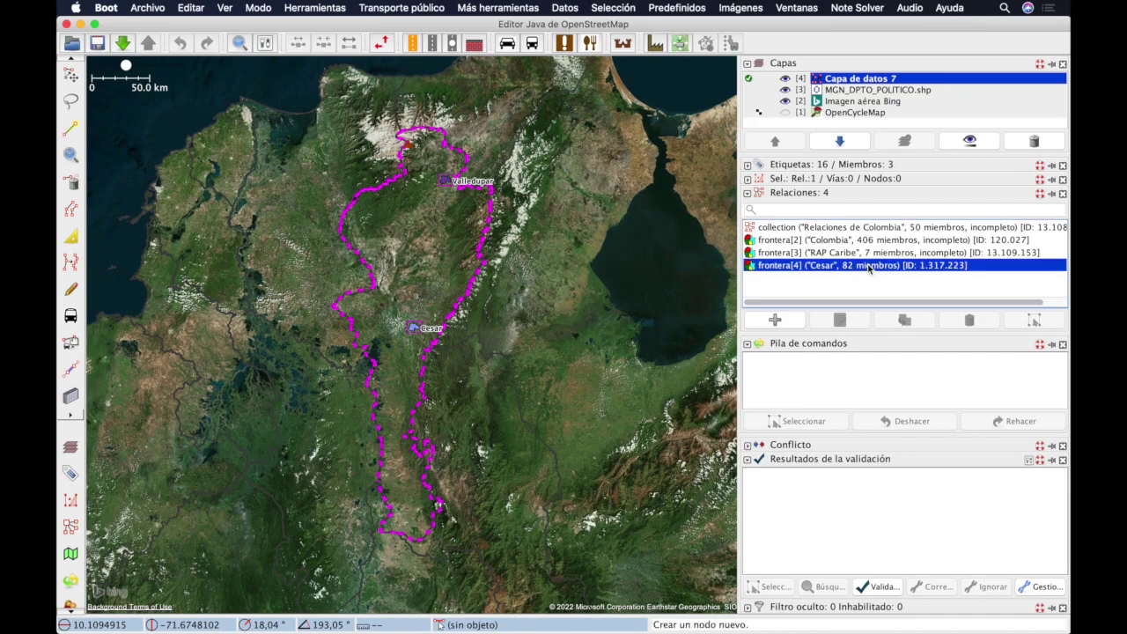
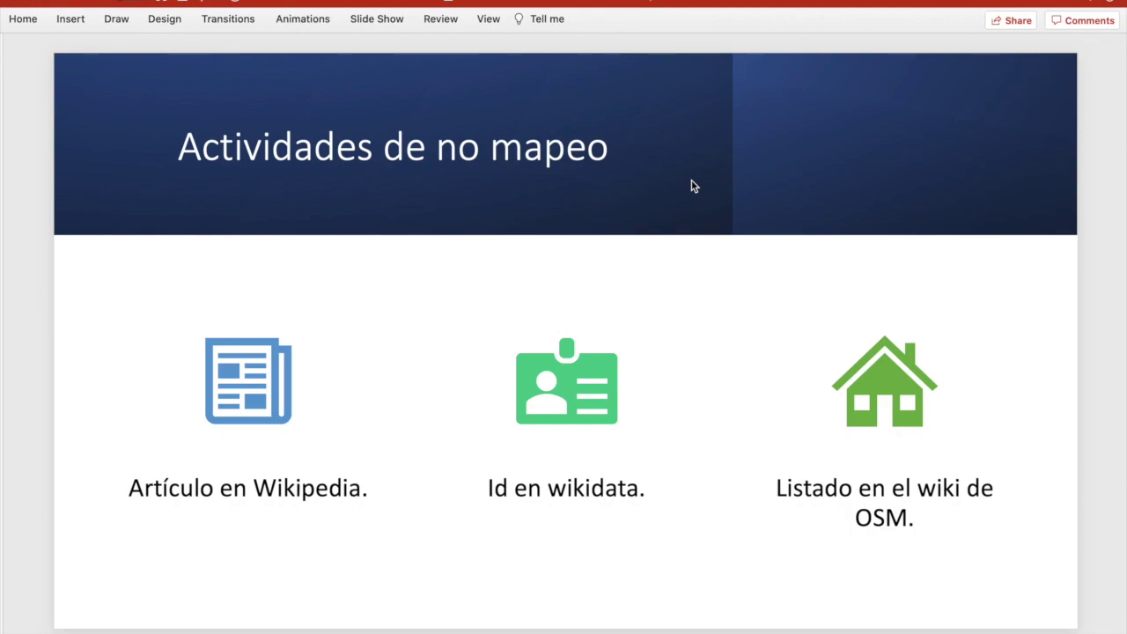
Step: Leave the PowerPoint slide and bring the JOSM window with the Cesar boundary relation to the front
key("super+Tab")
key("super+Tab")
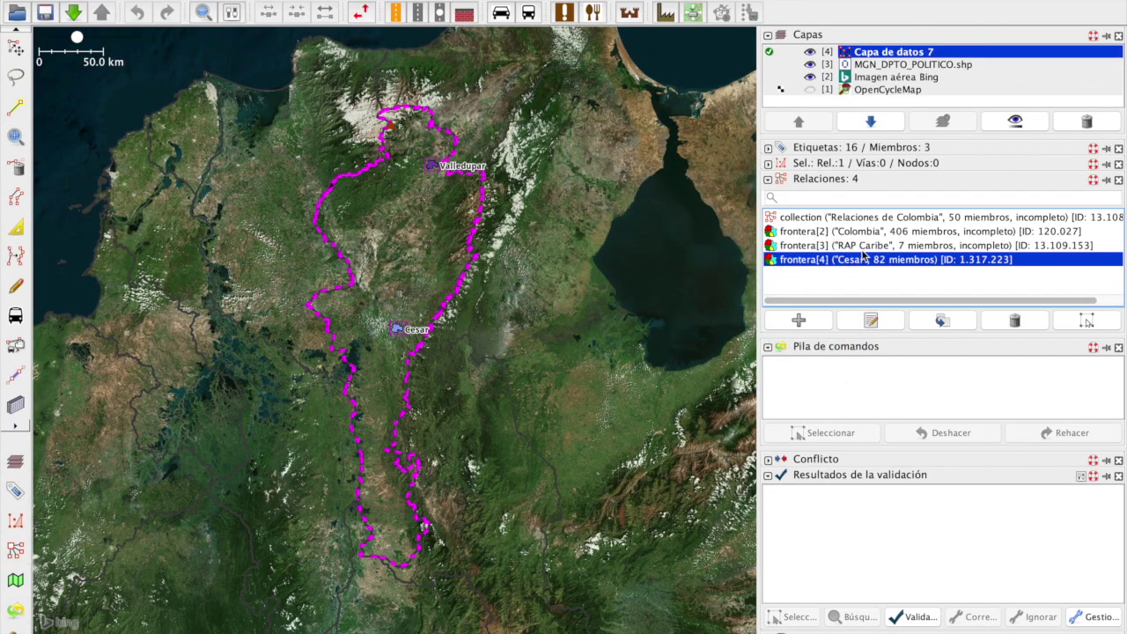
Step: Open the Cesar relation's editor and enlarge the tag table so every tag is visible
left_click(879, 321)
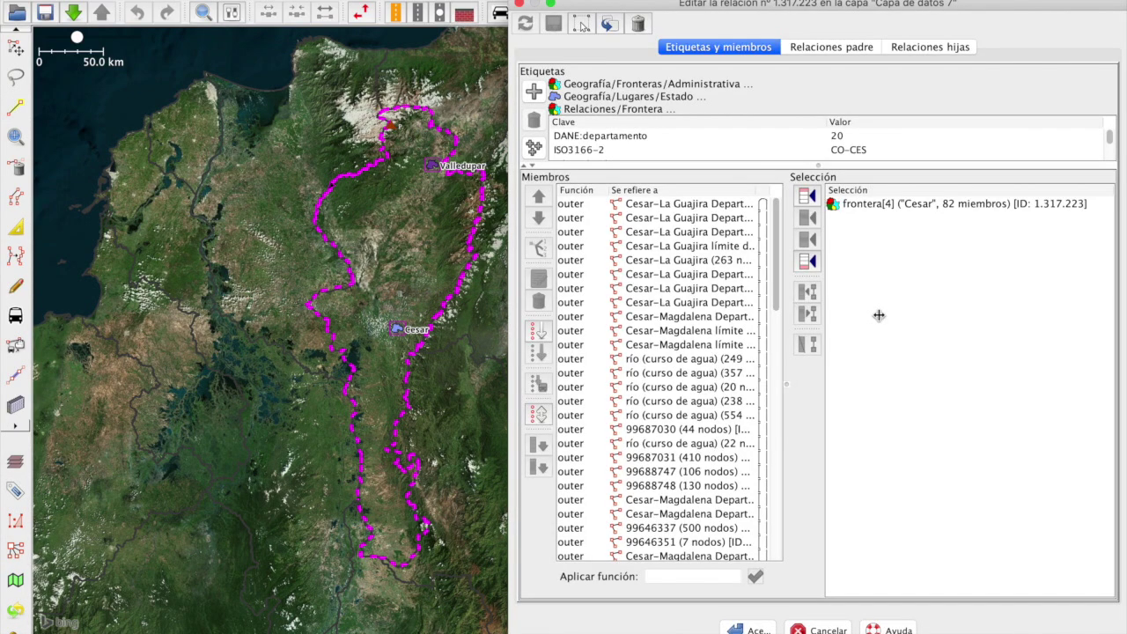
left_click_drag(828, 226, 827, 374)
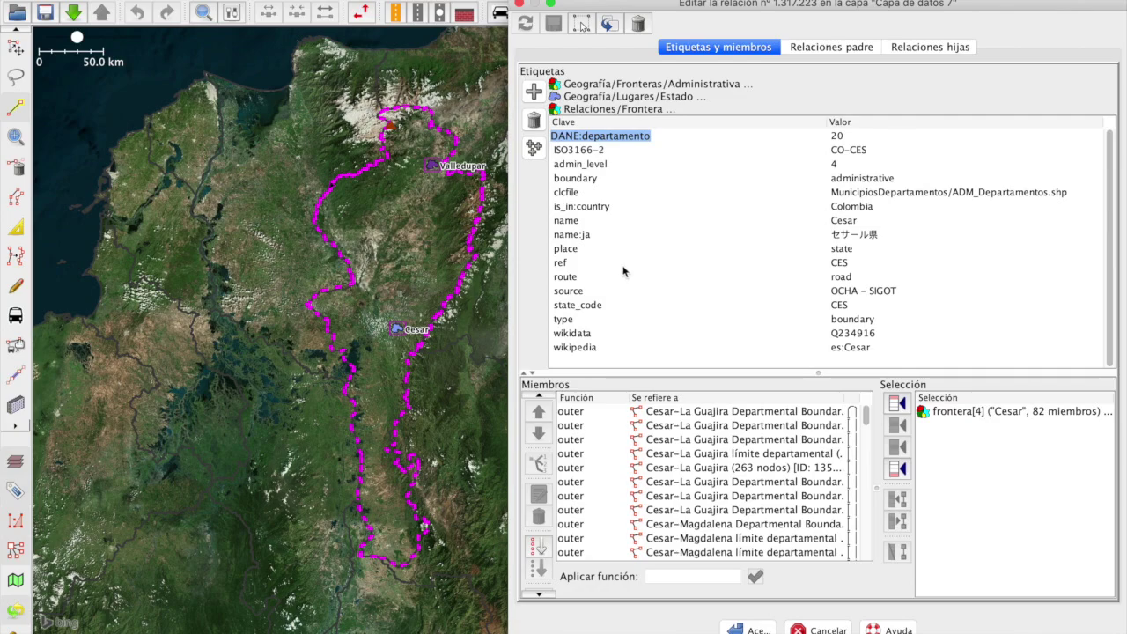
left_click(569, 346)
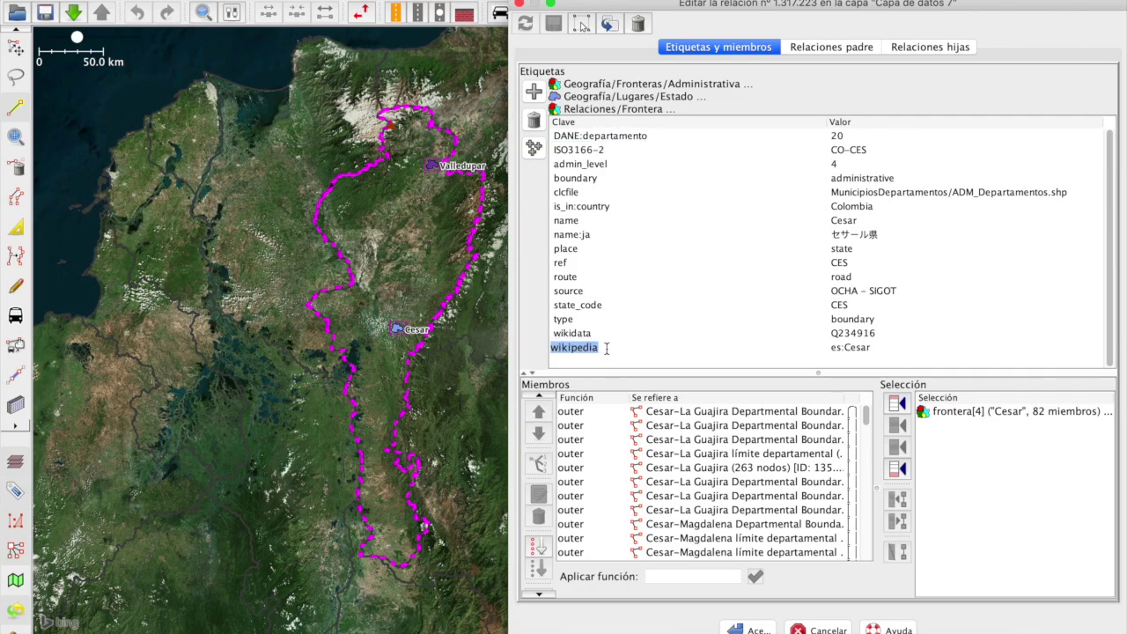
Step: Select the wikipedia value es:Cesar and bring up the wikipedia.org portal in the browser
left_click(858, 353)
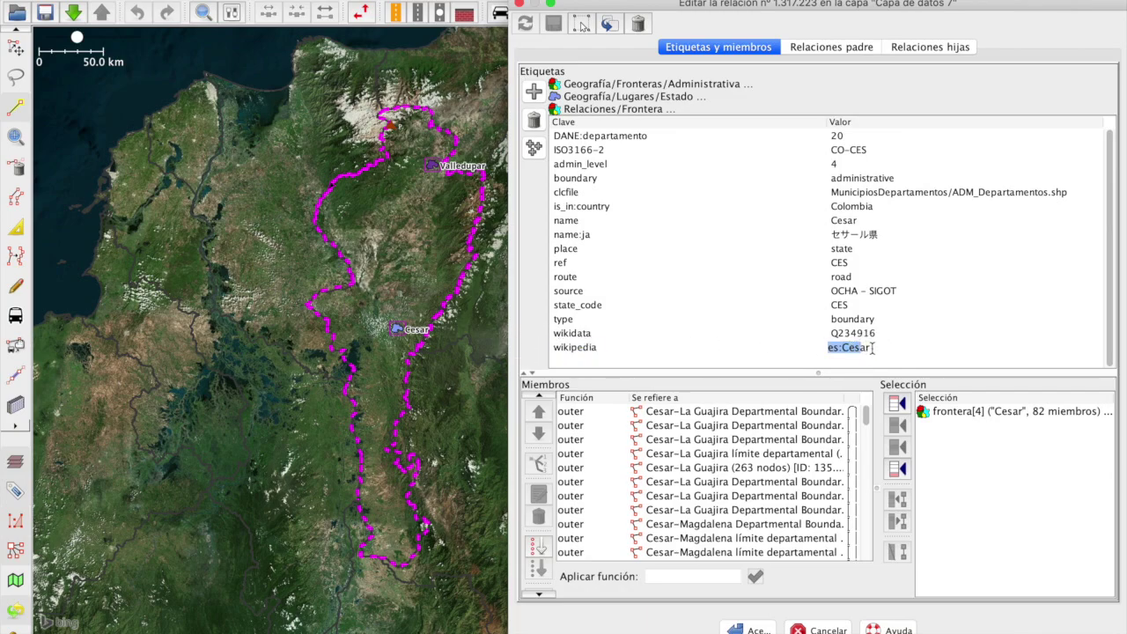
left_click_drag(872, 348, 787, 352)
left_click(845, 348)
left_click_drag(841, 350, 827, 349)
double_click(865, 348)
left_click_drag(870, 348, 844, 349)
mouse_move(731, 629)
left_click(856, 349)
left_click_drag(856, 348, 819, 351)
key("super+Tab")
key("super+Tab")
key("super+Tab")
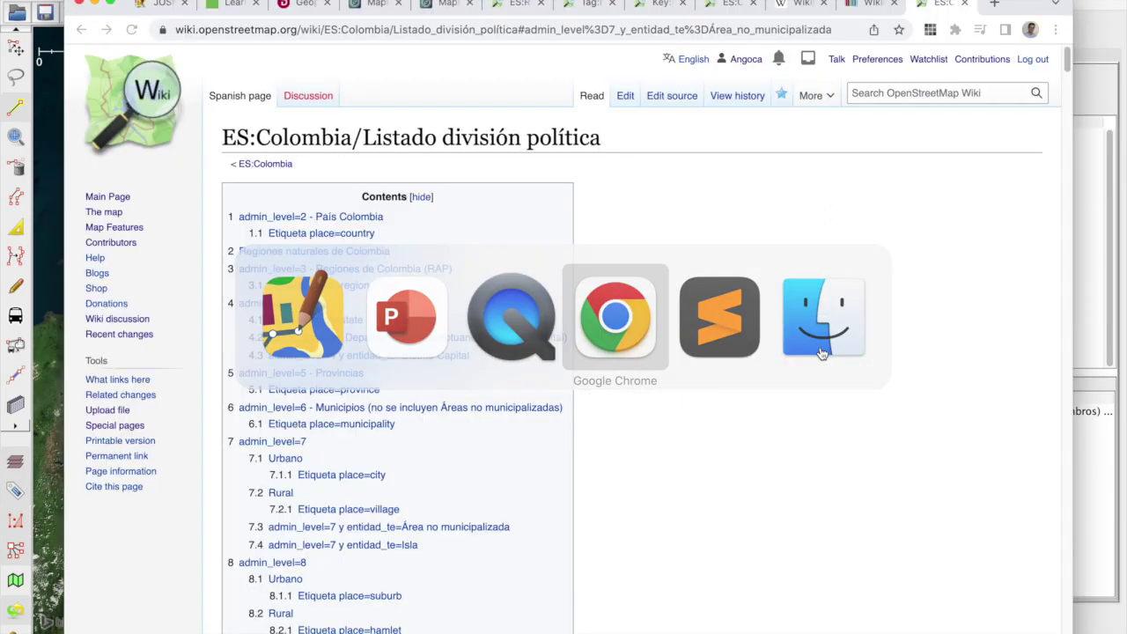
left_click(798, 6)
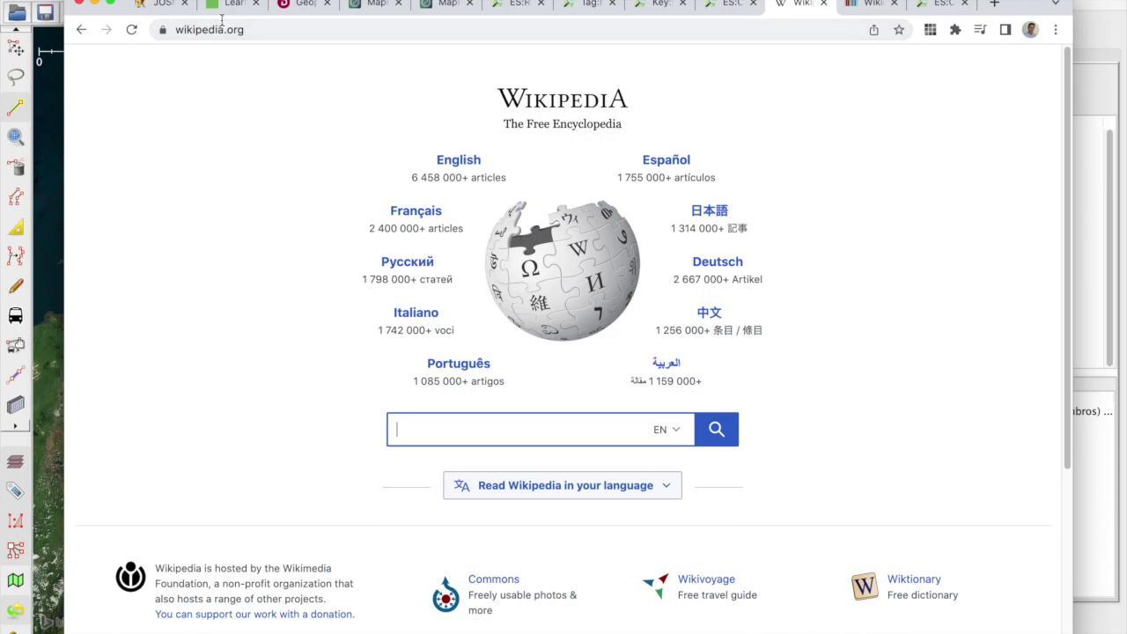
Step: Search Wikipedia for es:Cesar
left_click(577, 424)
type("es:Cesar")
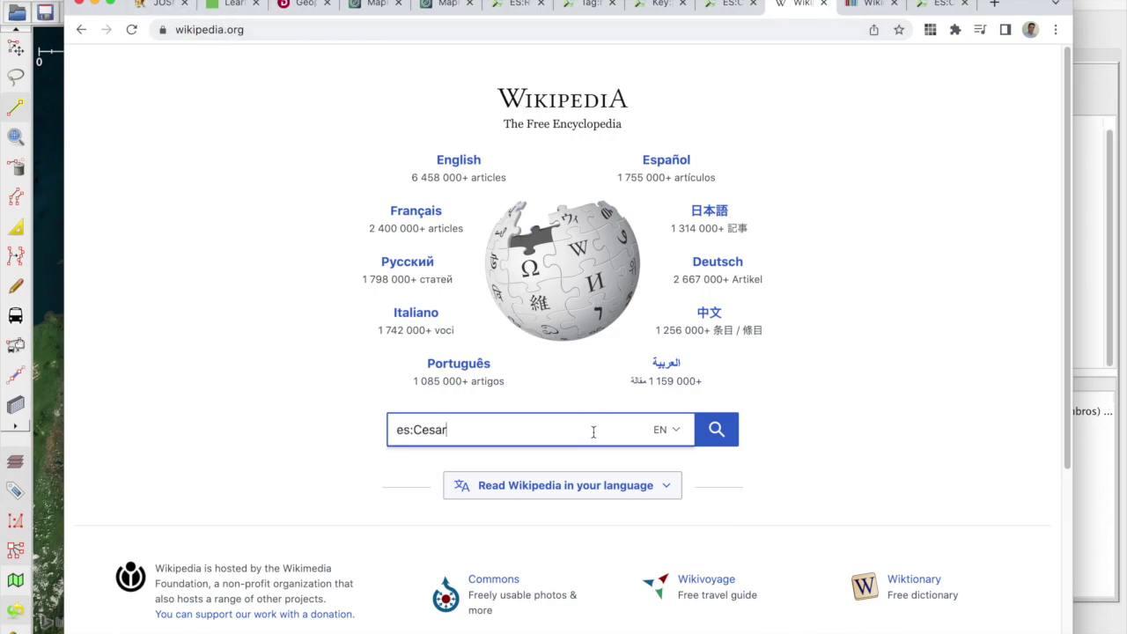
left_click(705, 440)
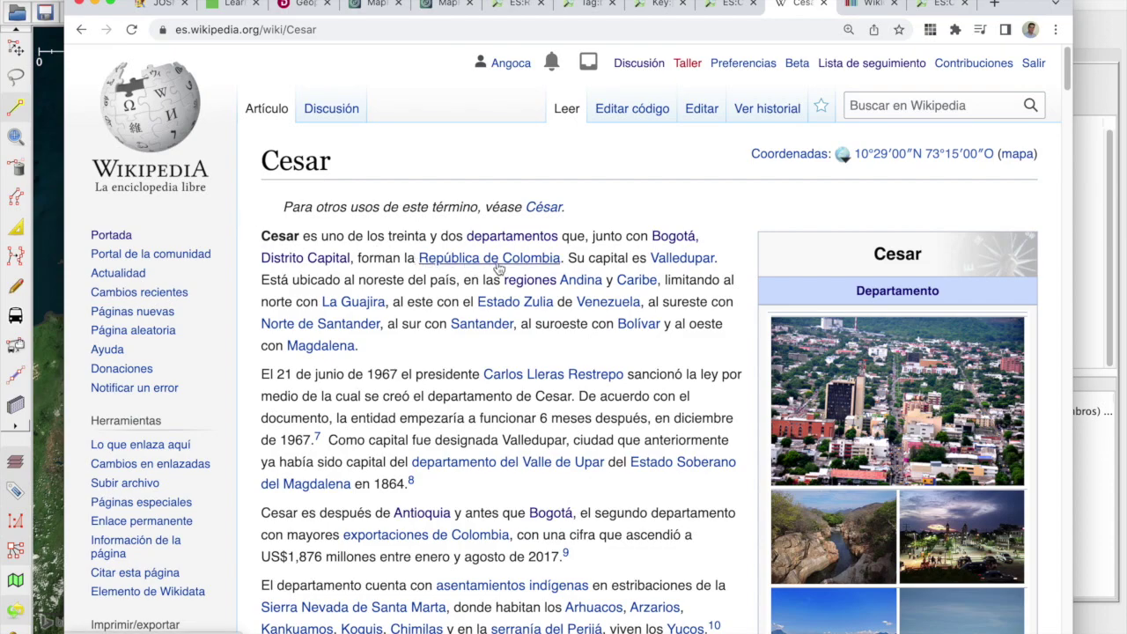
Step: Check the Cesar article title, then follow its links to the Colombia and América del Sur articles
key("super+Tab")
key("super+Tab")
left_click_drag(353, 29, 308, 29)
left_click_drag(348, 163, 261, 161)
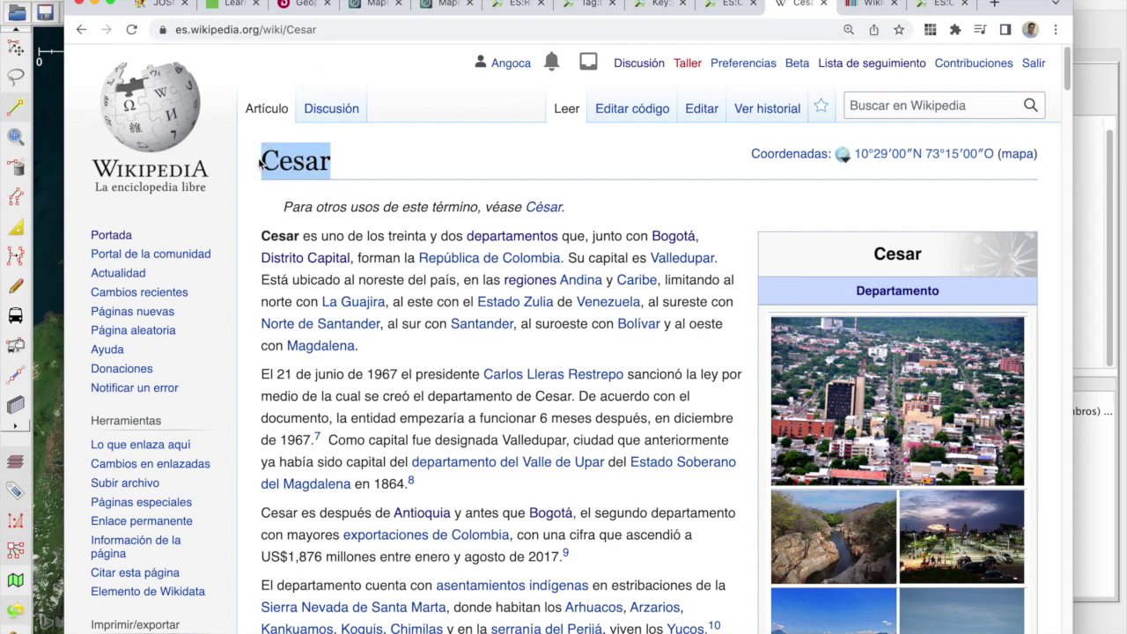
left_click(513, 257)
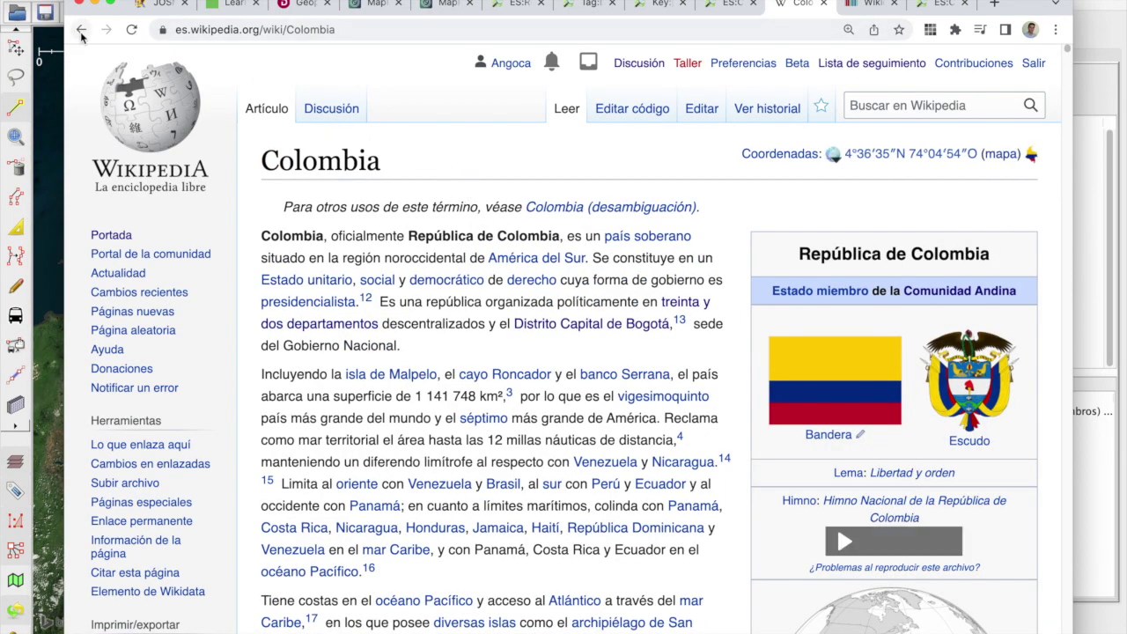
left_click(528, 258)
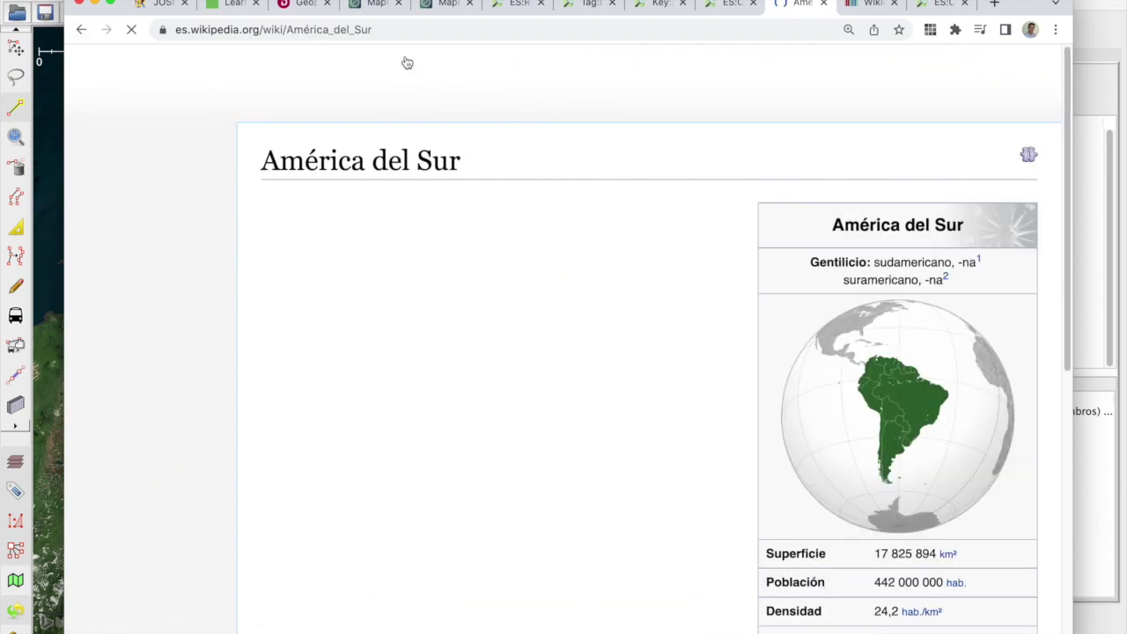
left_click_drag(401, 33, 288, 37)
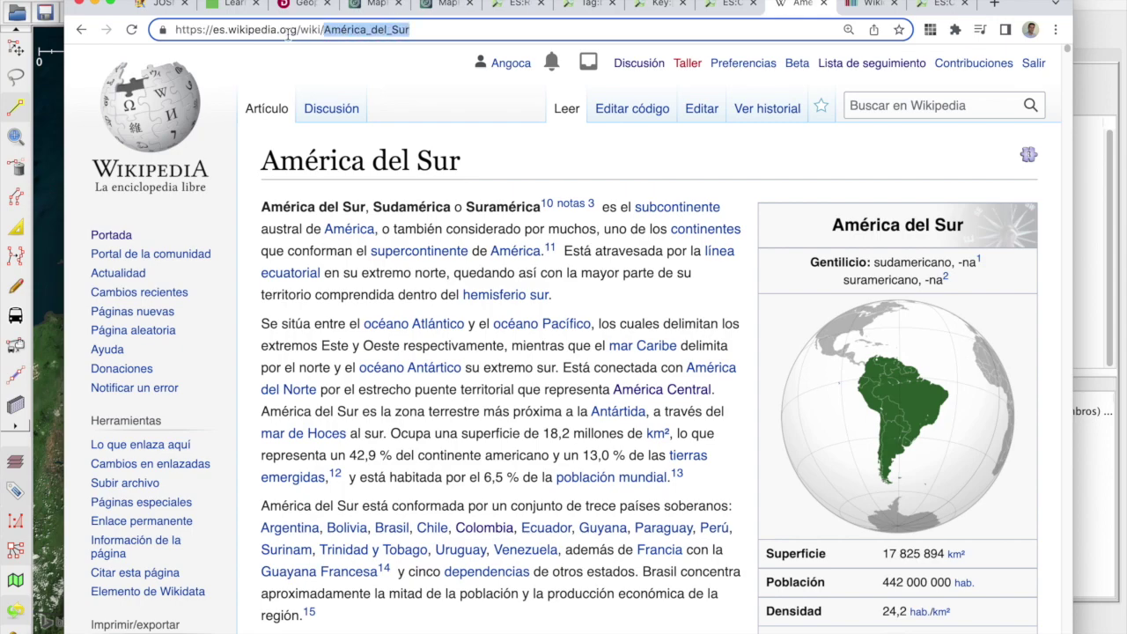
left_click(366, 33)
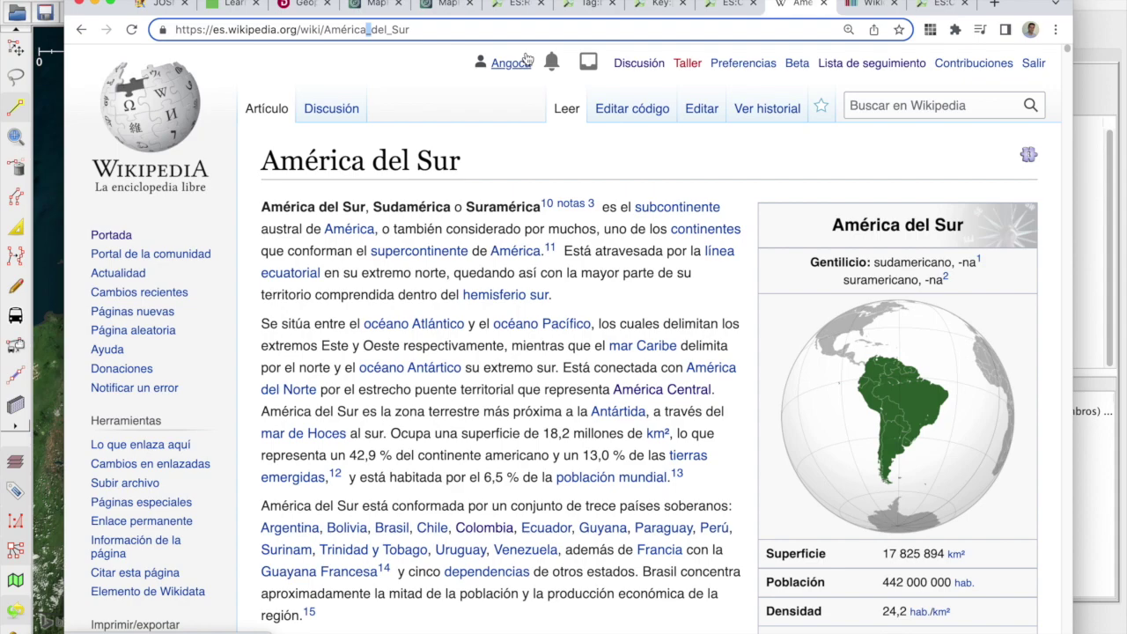
left_click_drag(468, 158, 262, 165)
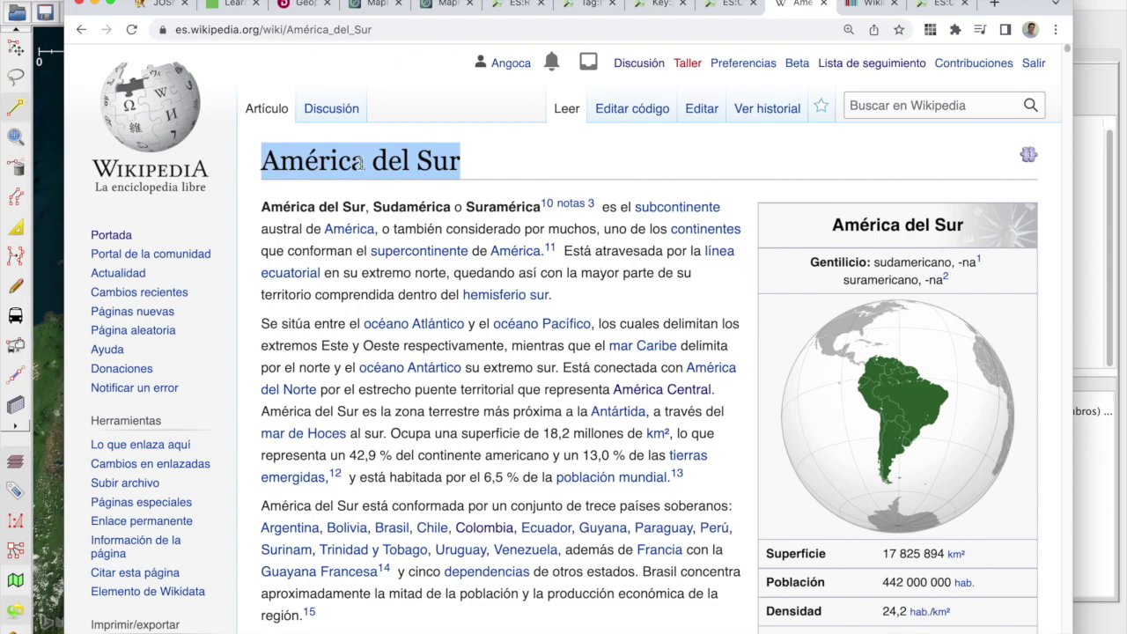
Step: Compare the es language code with JOSM's es:Cesar value, then go back to the Cesar article
key("super+Tab")
double_click(884, 343)
key("super+Tab")
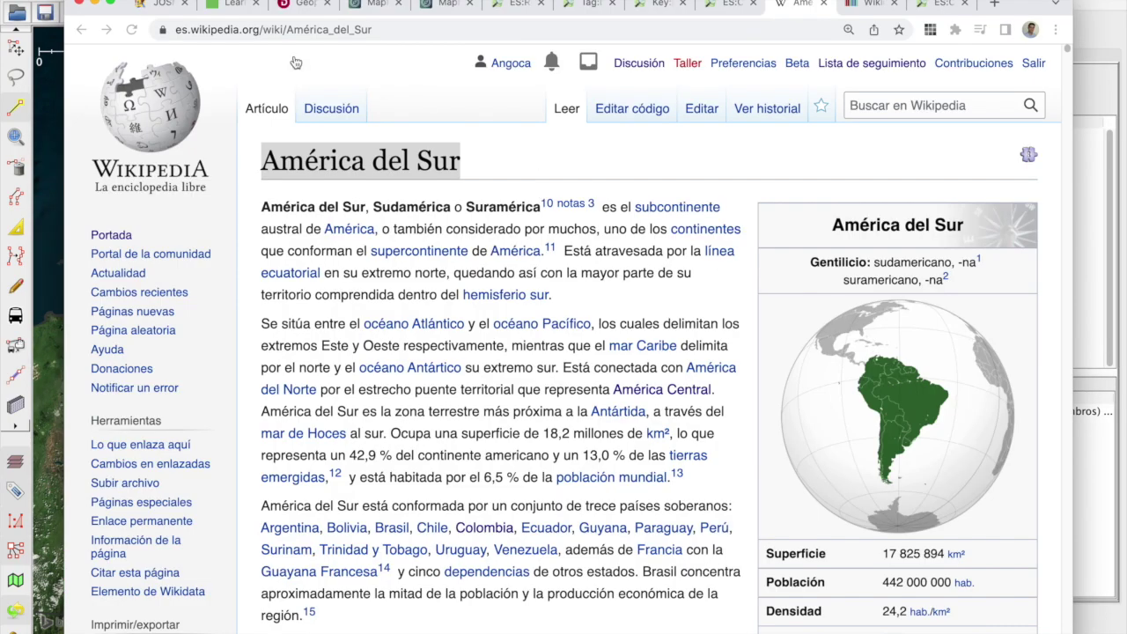
left_click(180, 29)
double_click(179, 29)
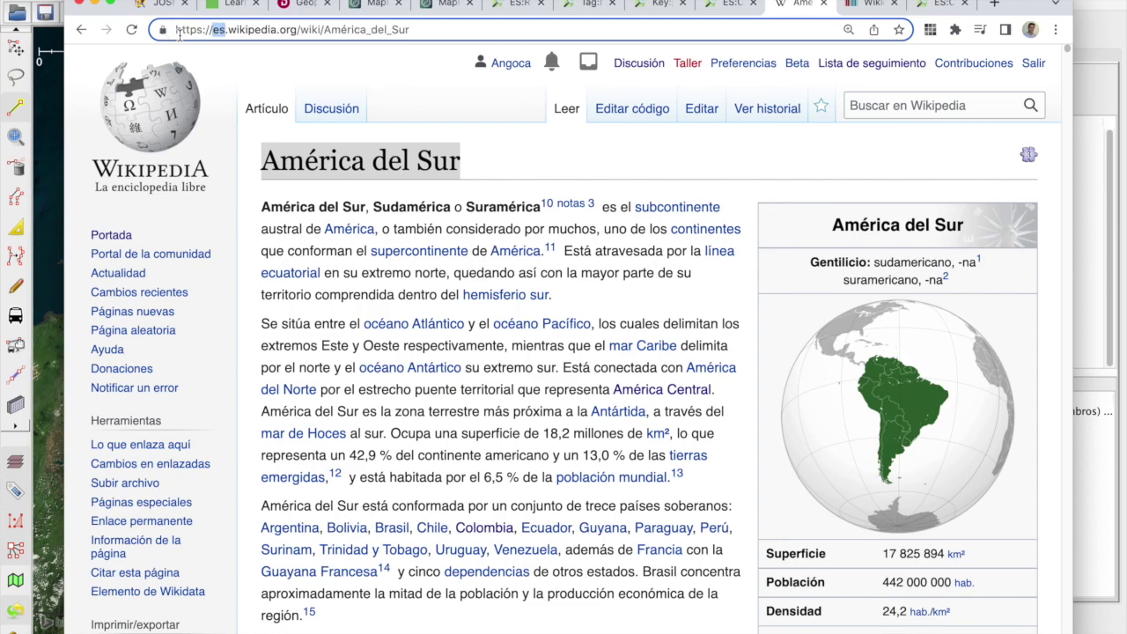
key("super+Tab")
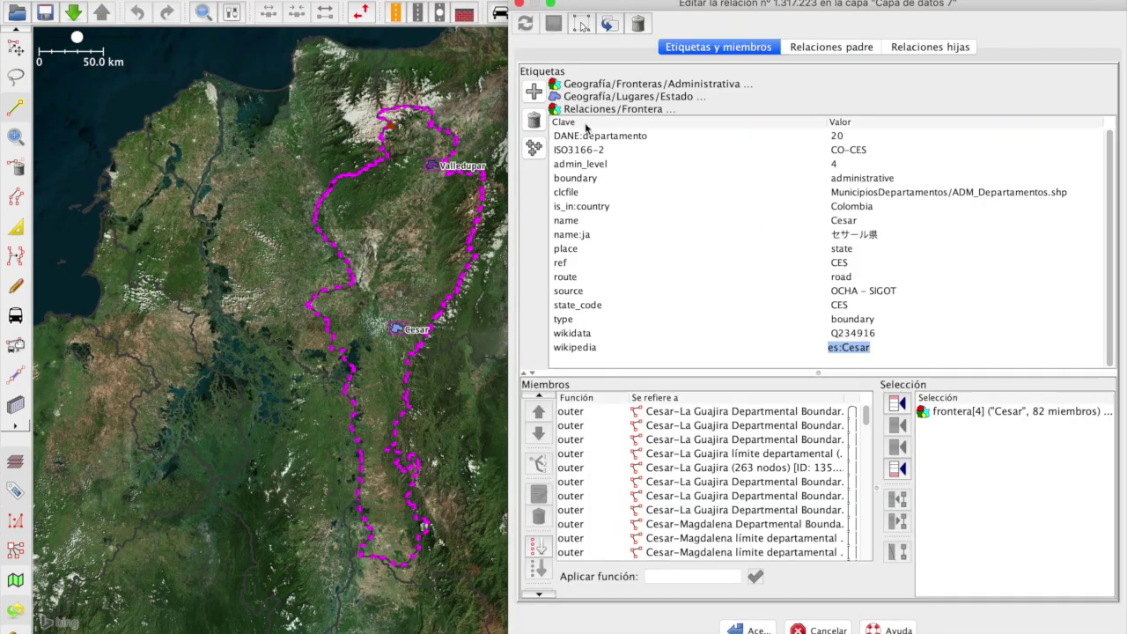
key("super+Tab")
left_click(106, 45)
left_click(82, 31)
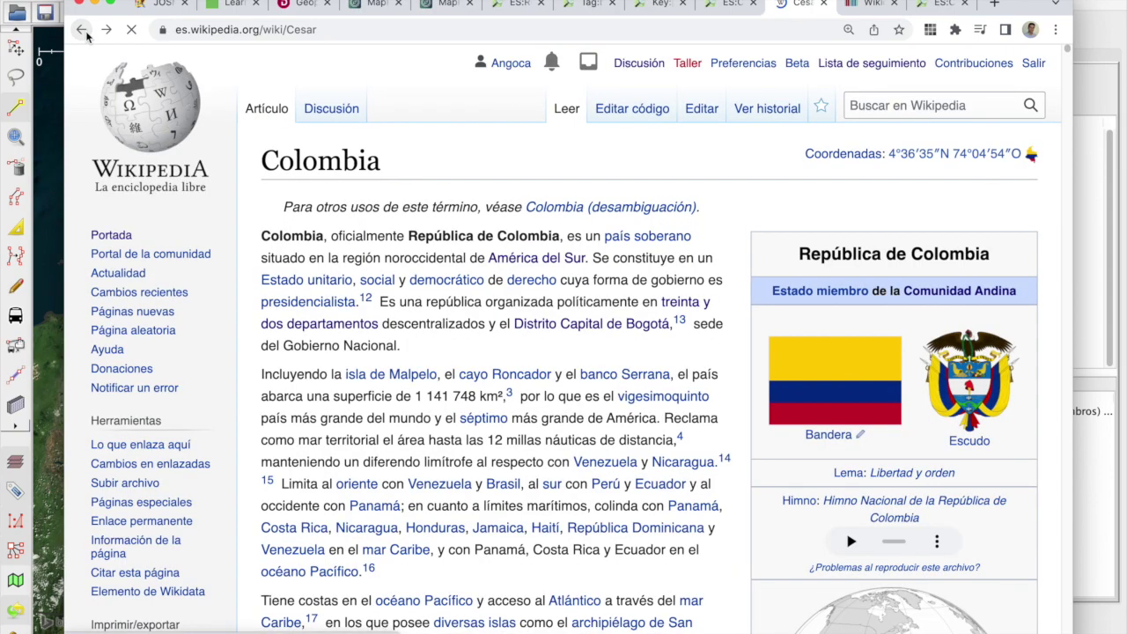
left_click(83, 31)
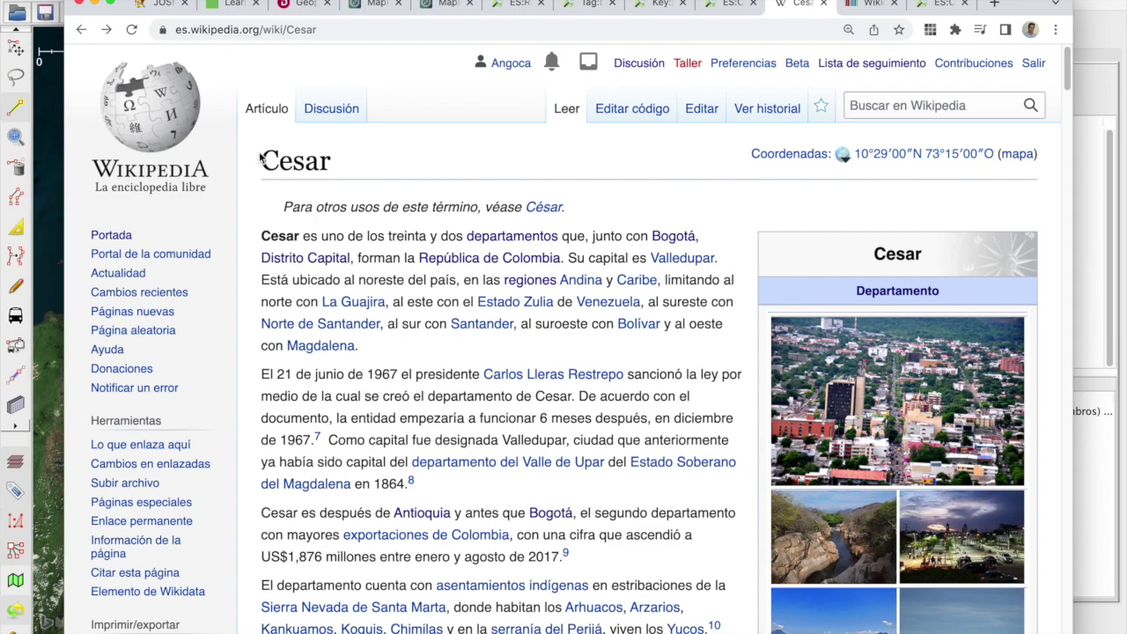
Step: Select the relation's wikidata value Q234916 and bring up the Wikidata main page in the browser
key("super+Tab")
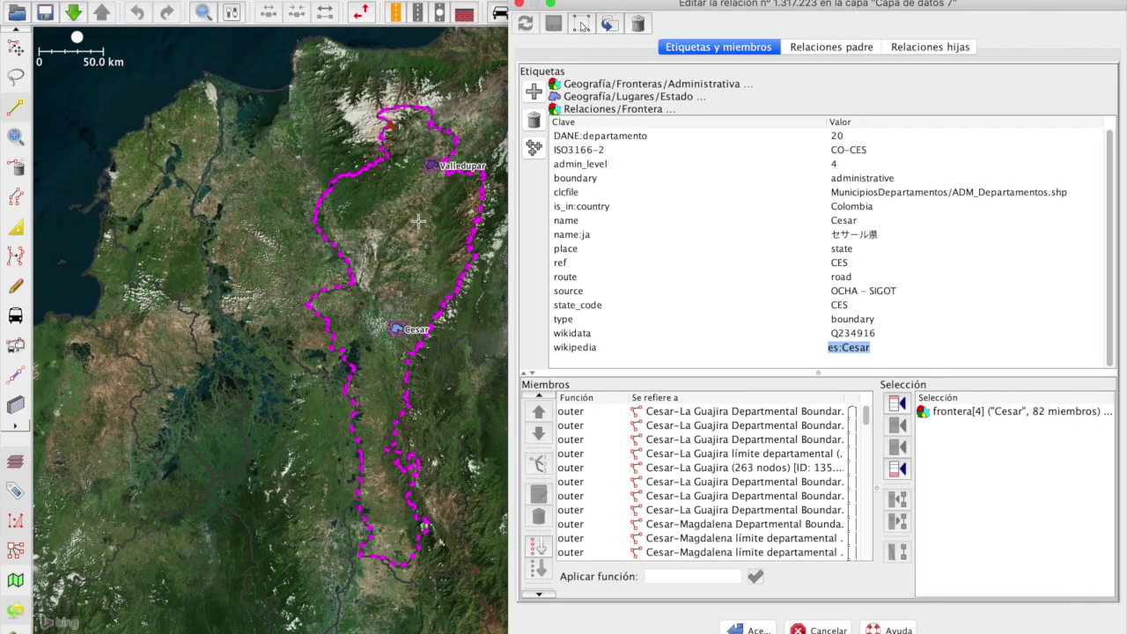
left_click(656, 356)
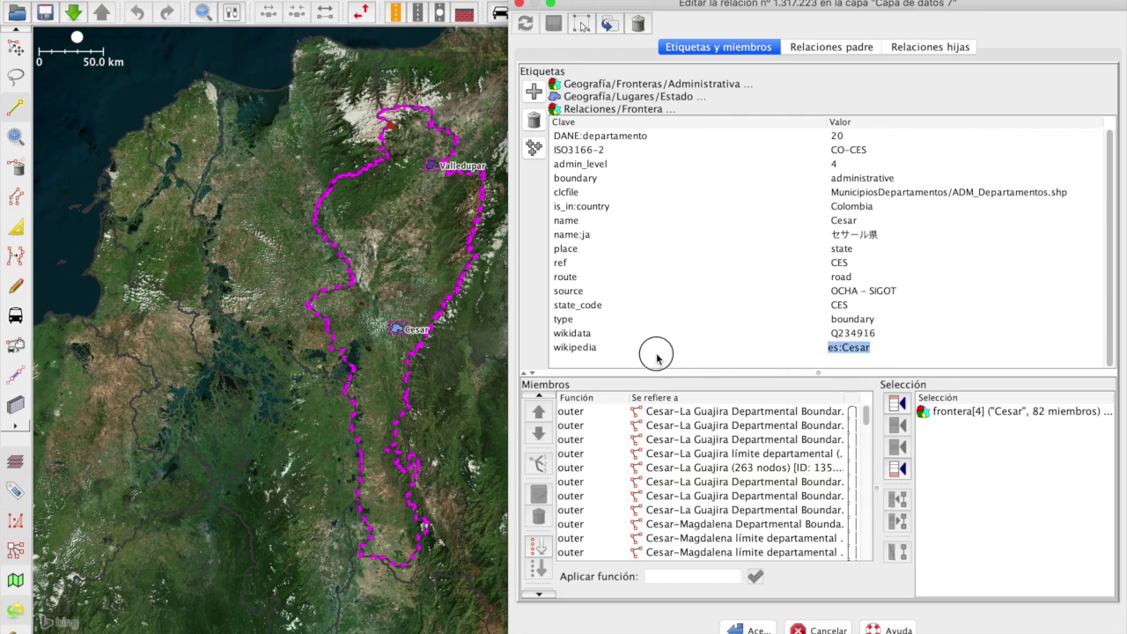
double_click(575, 333)
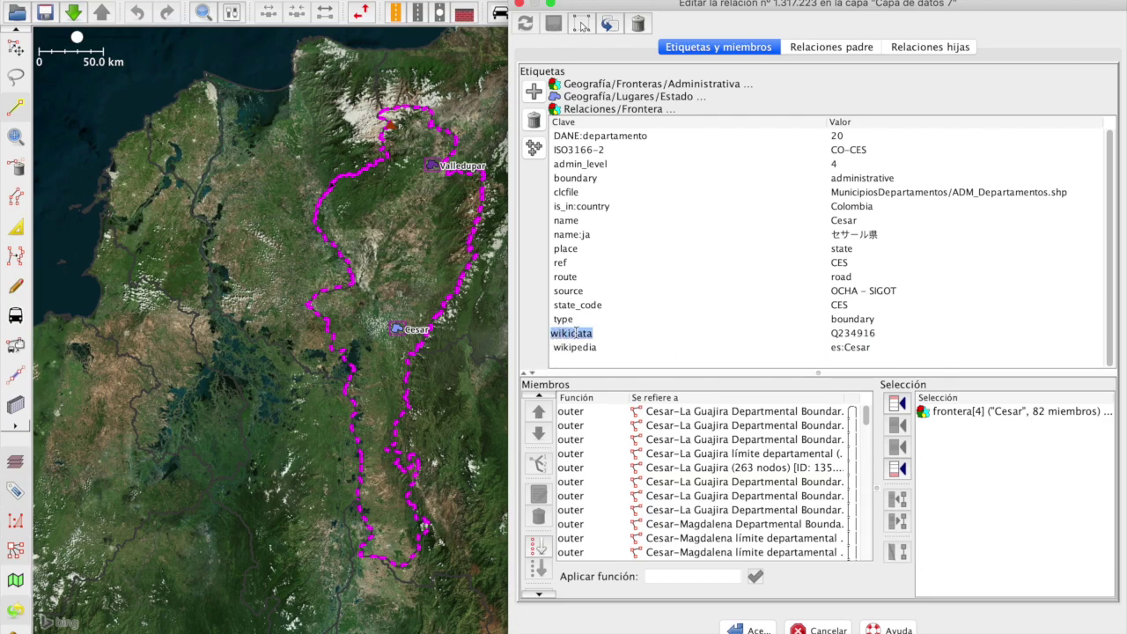
double_click(852, 334)
key("ctrl+c")
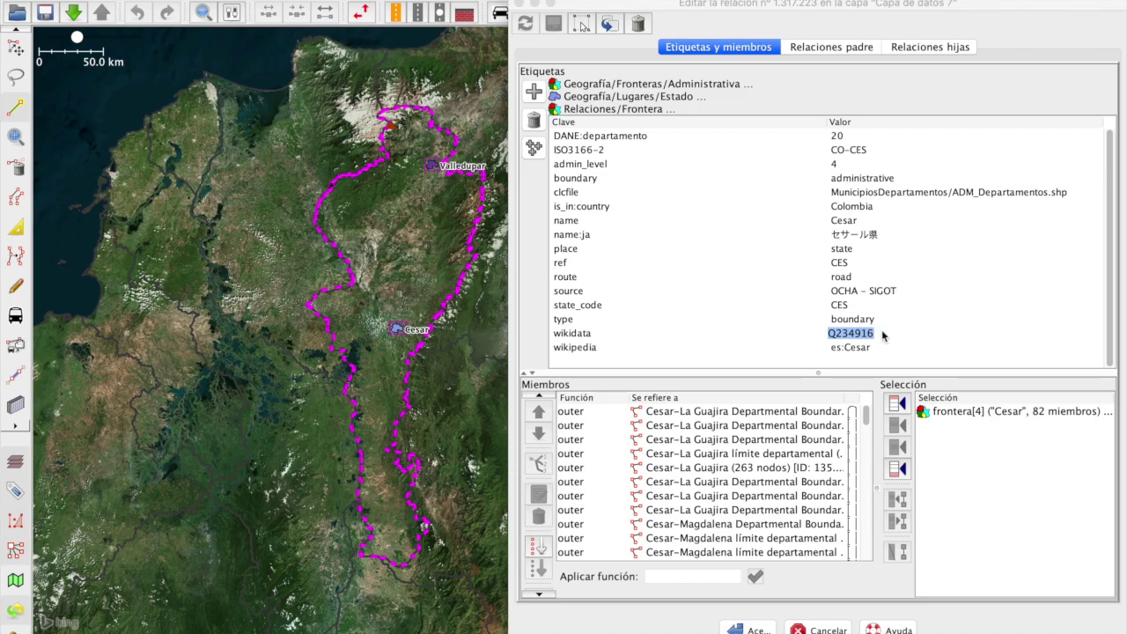
key("super+Tab")
left_click(867, 7)
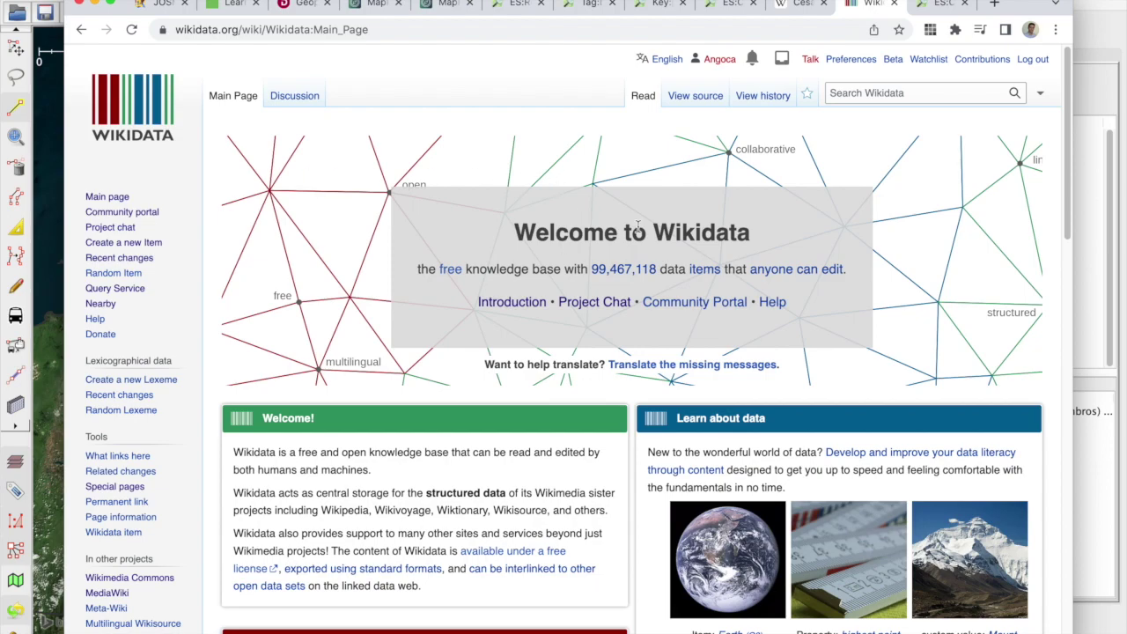
left_click(916, 93)
key("ctrl+v")
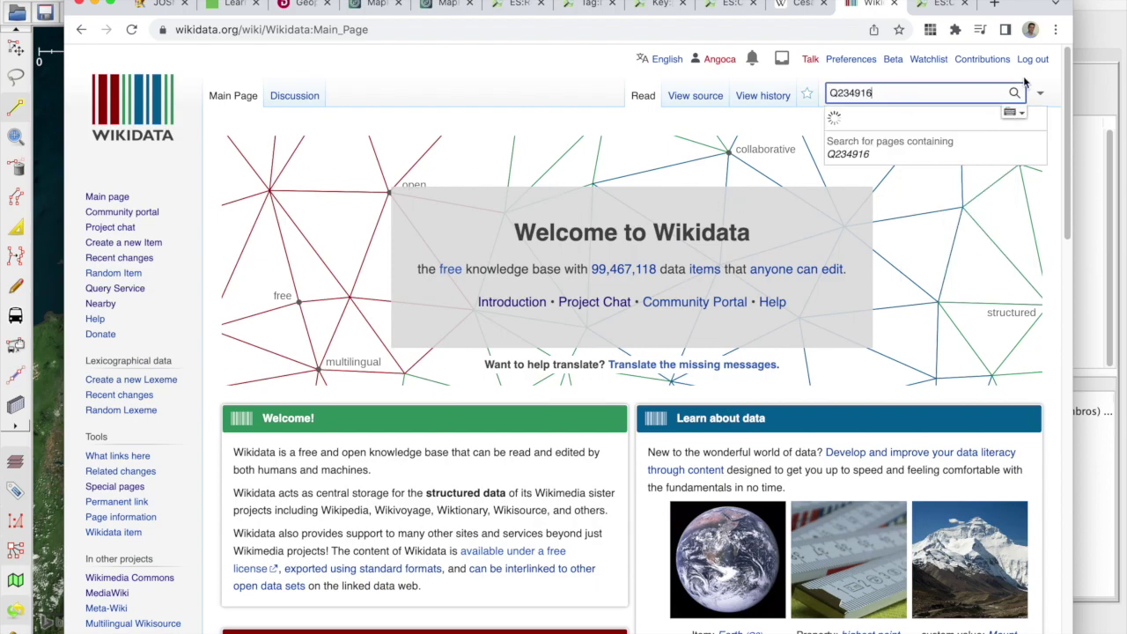
key("Return")
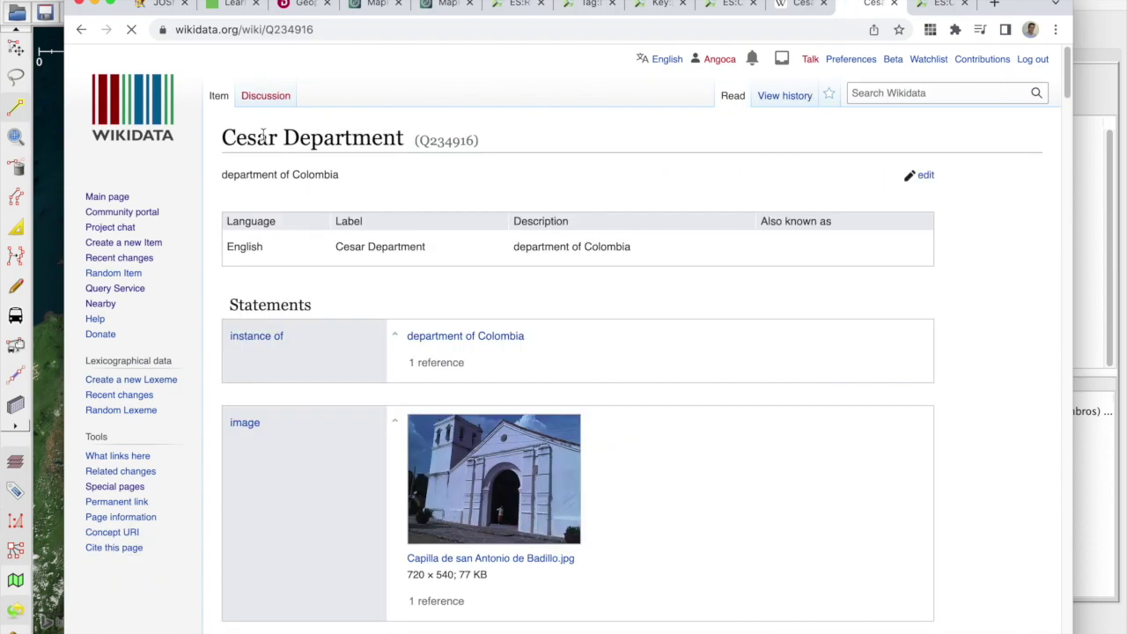
left_click_drag(223, 138, 381, 139)
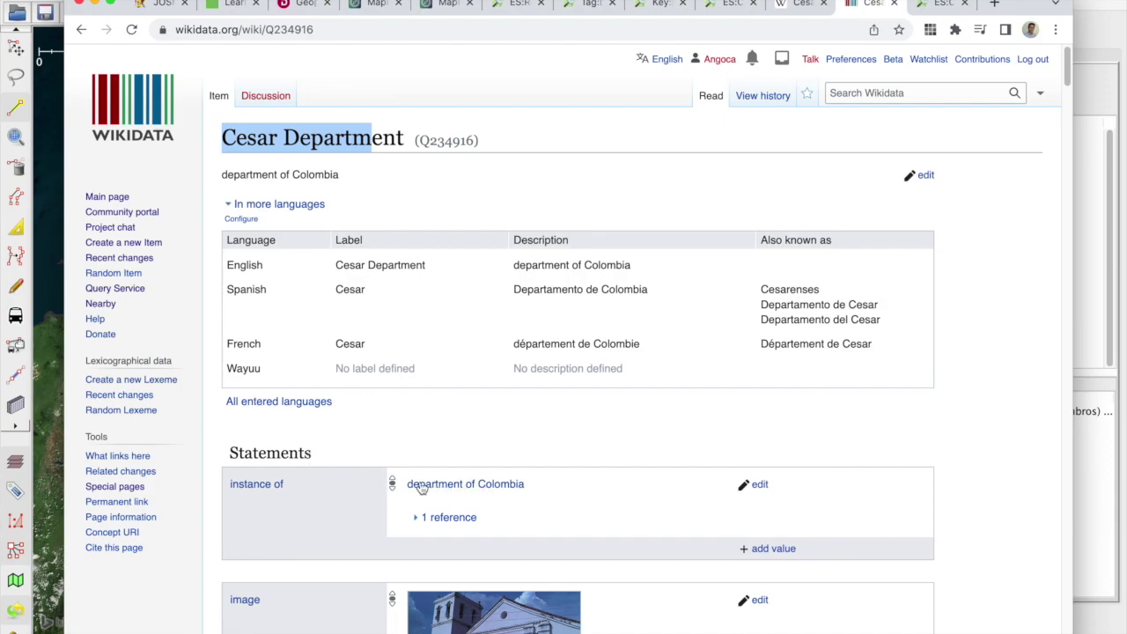
scroll(555, 488, "down", 3)
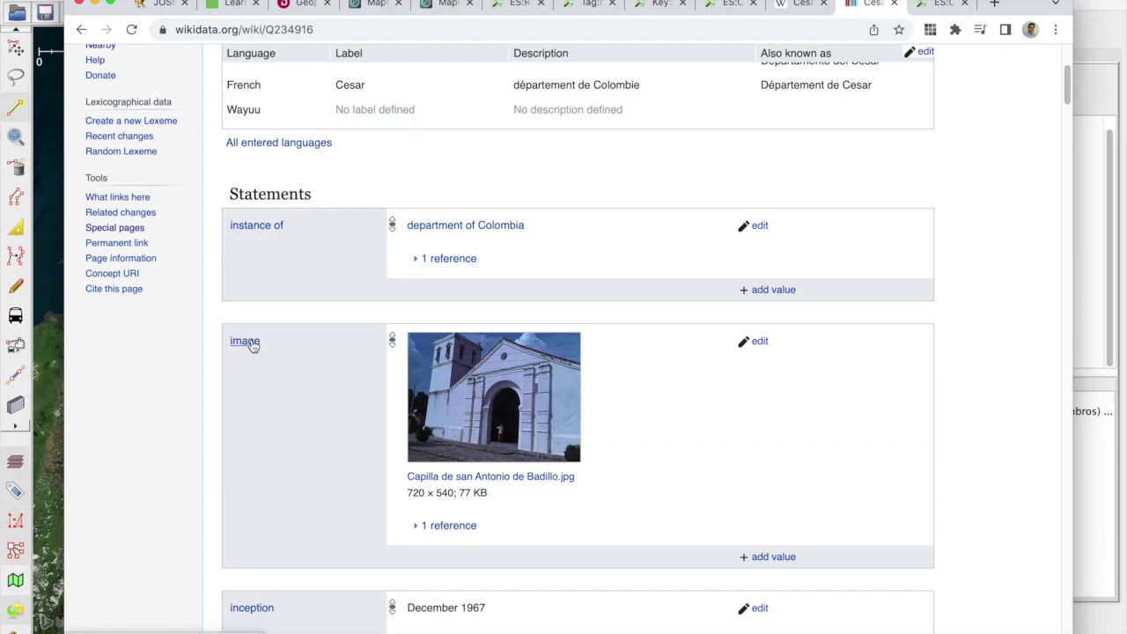
scroll(572, 415, "down", 2)
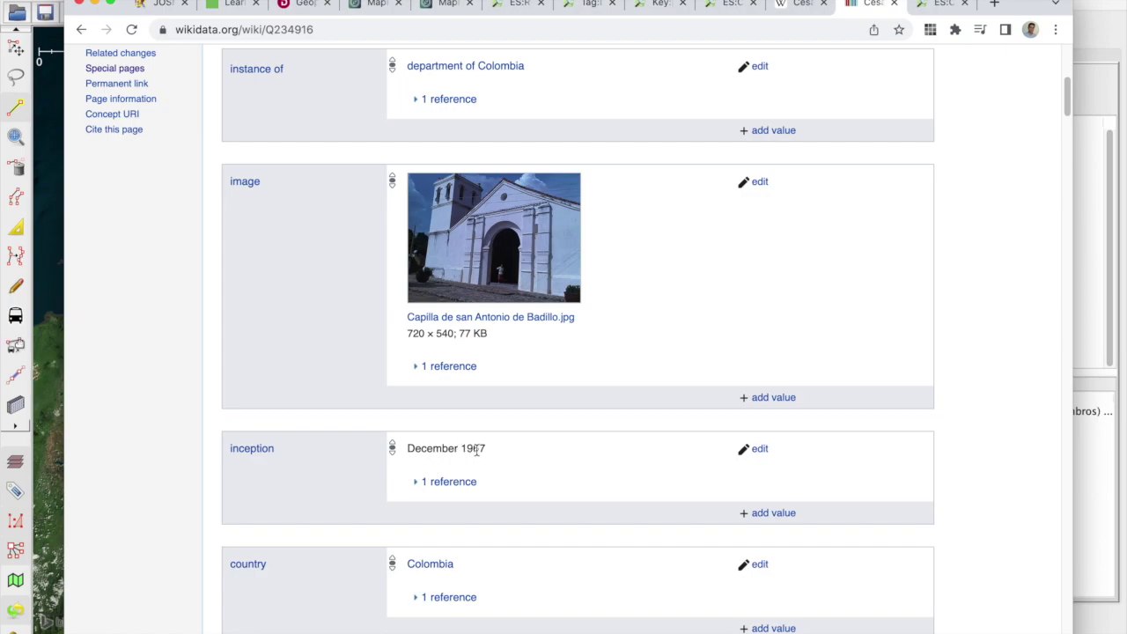
scroll(484, 449, "down", 5)
scroll(490, 451, "down", 15)
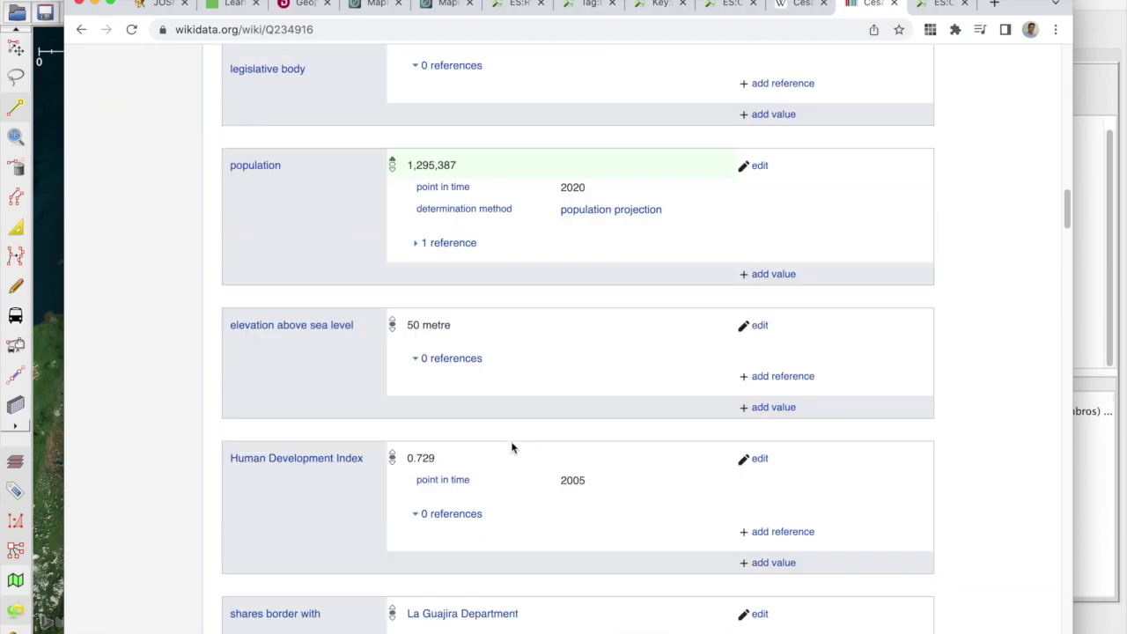
scroll(511, 442, "up", 20)
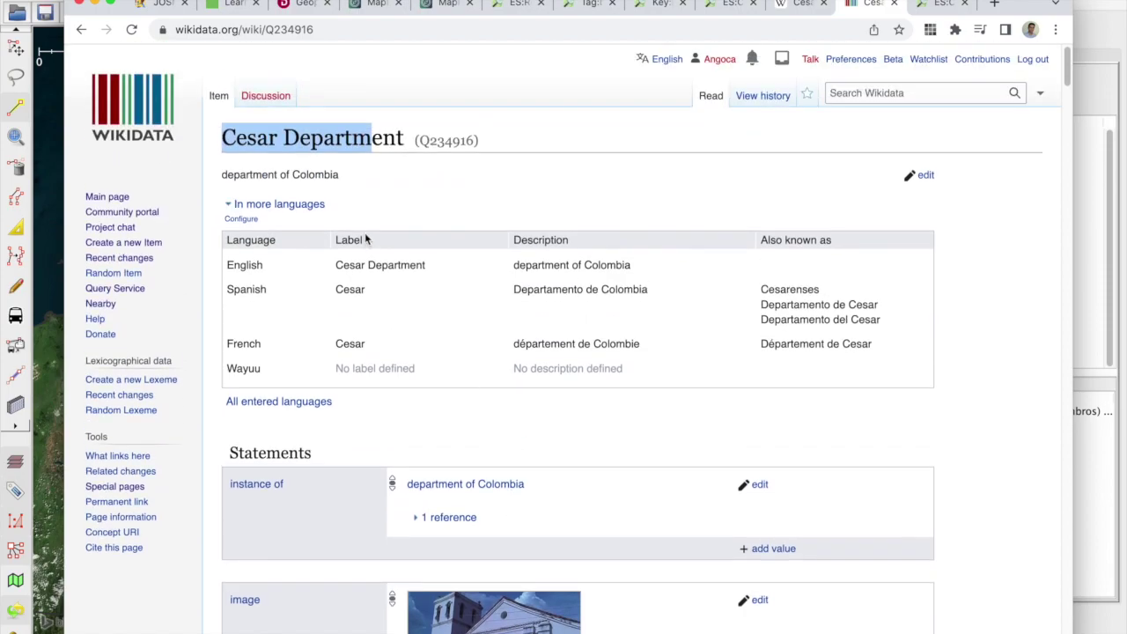
double_click(446, 142)
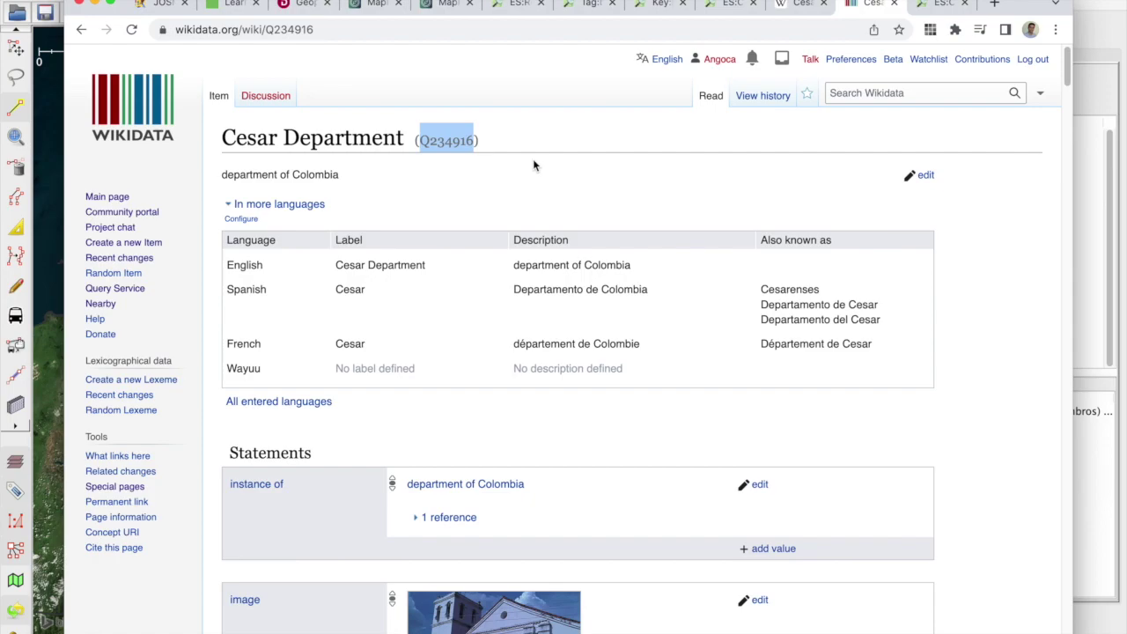
key("super+Tab")
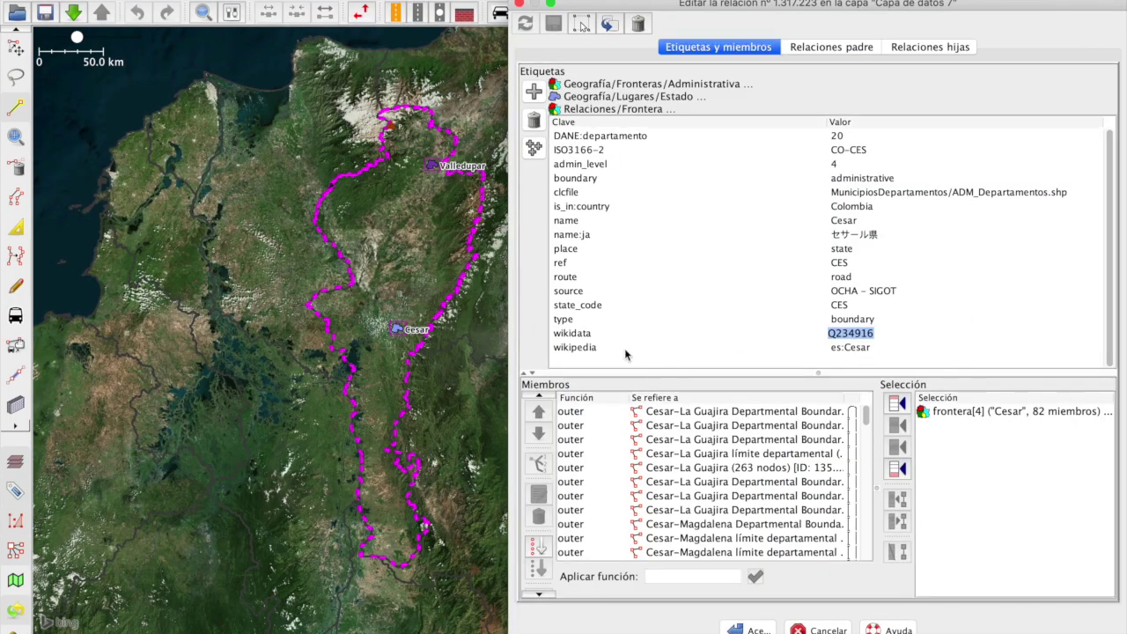
left_click(604, 348)
left_click(593, 333)
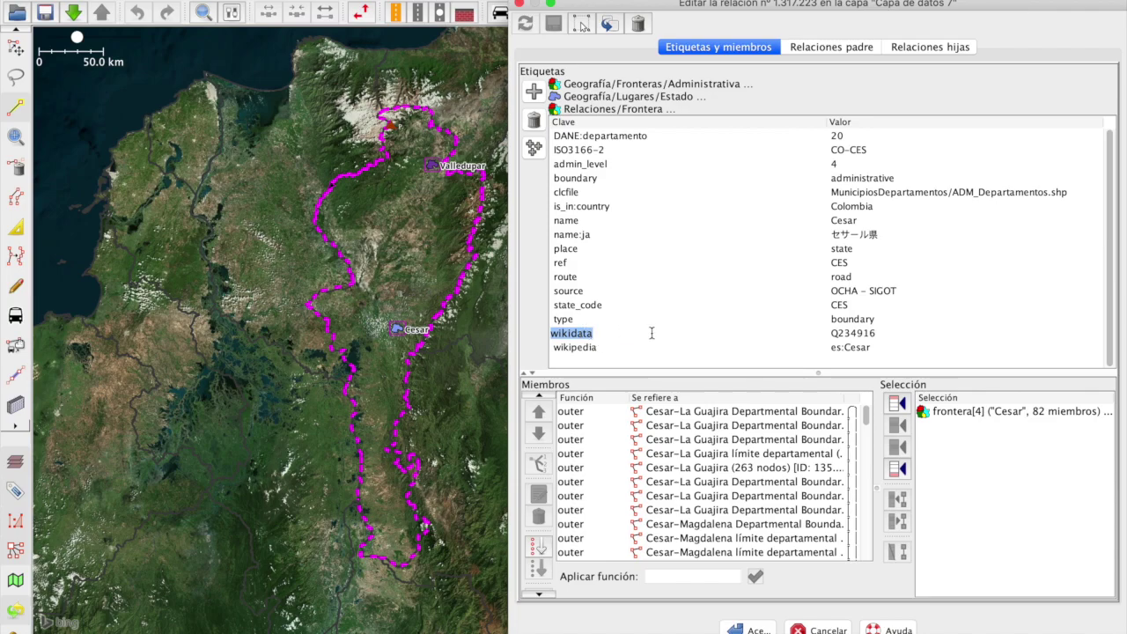
left_click(826, 334)
key("super+Tab")
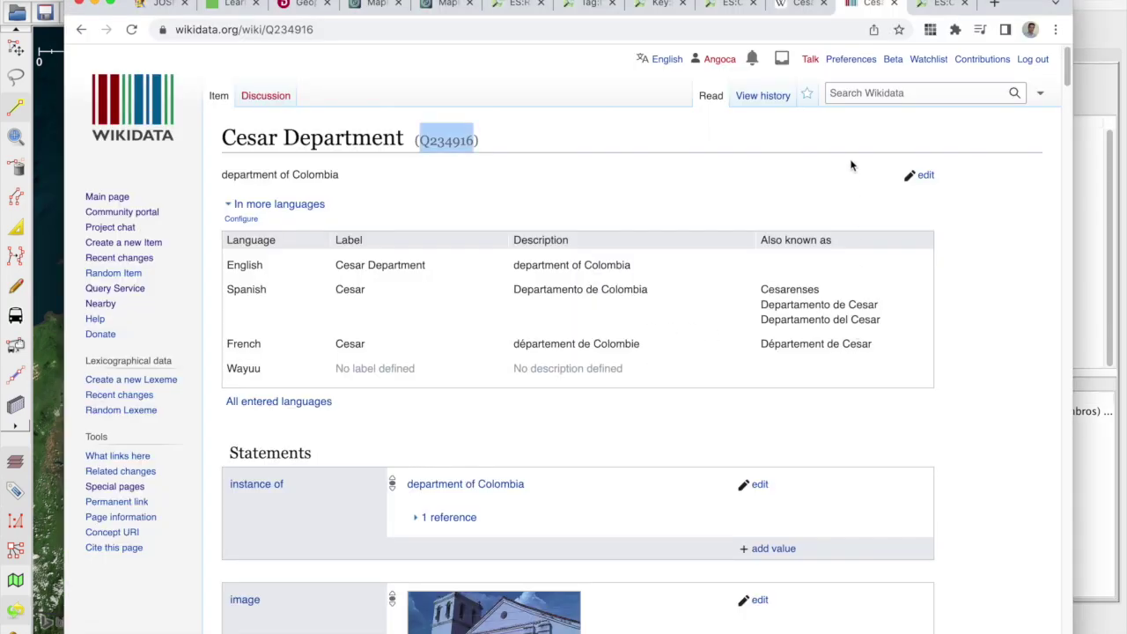
left_click(887, 93)
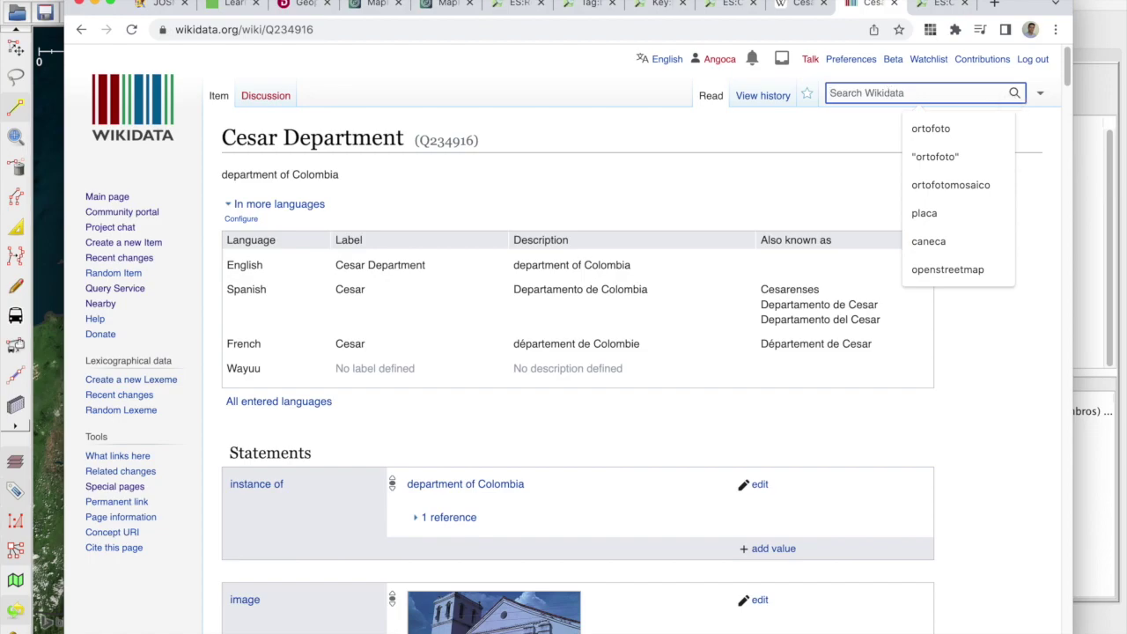
Step: Search Wikidata for antioquia and open the Antioquia Department item, noting its ID Q123304
type("antioqueia")
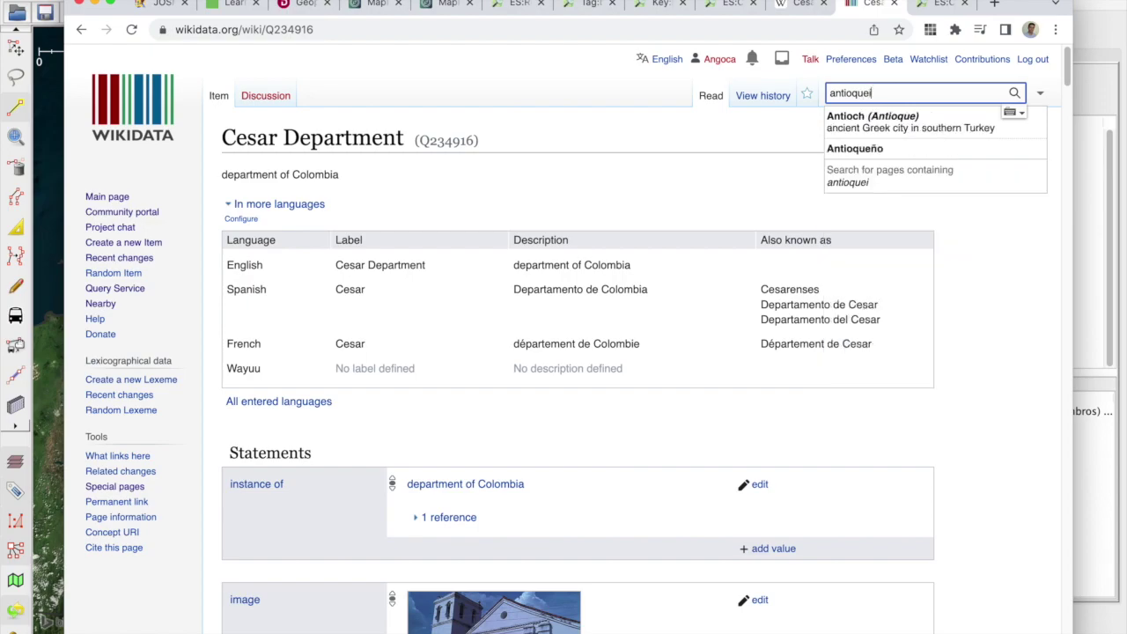
key("BackSpace")
key("BackSpace")
key("BackSpace")
type("ia")
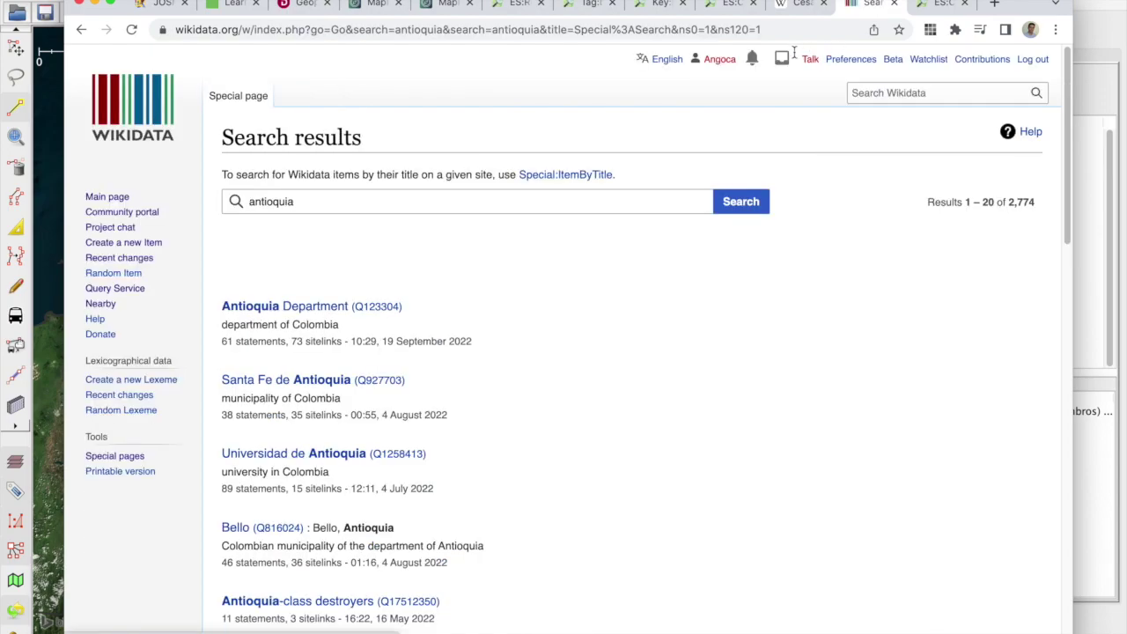
scroll(241, 356, "down", 2)
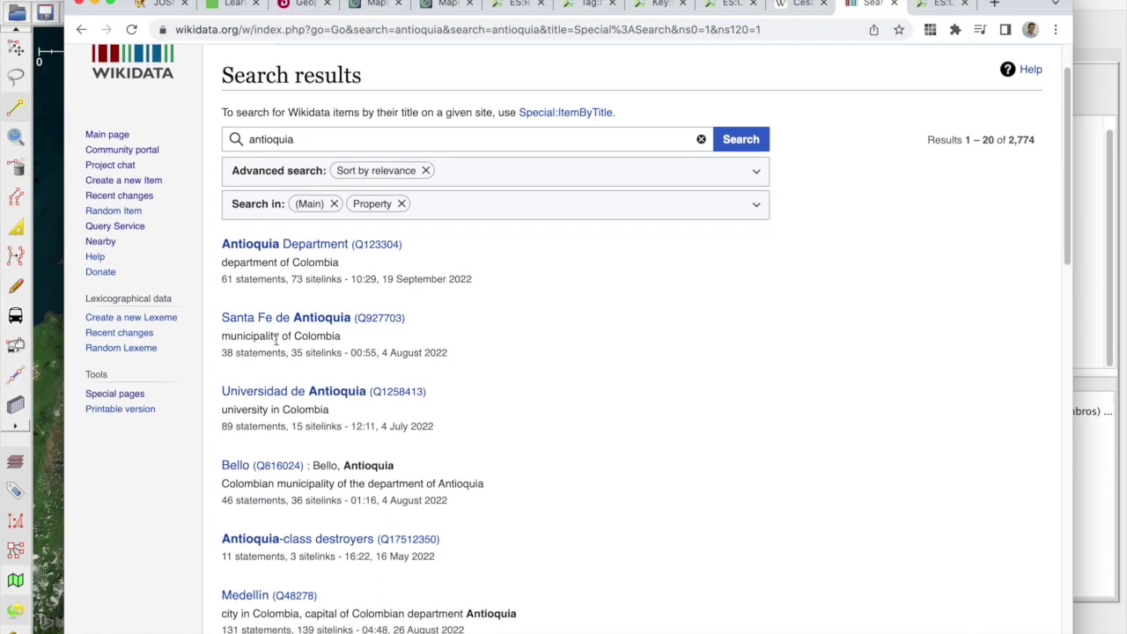
scroll(399, 497, "down", 5)
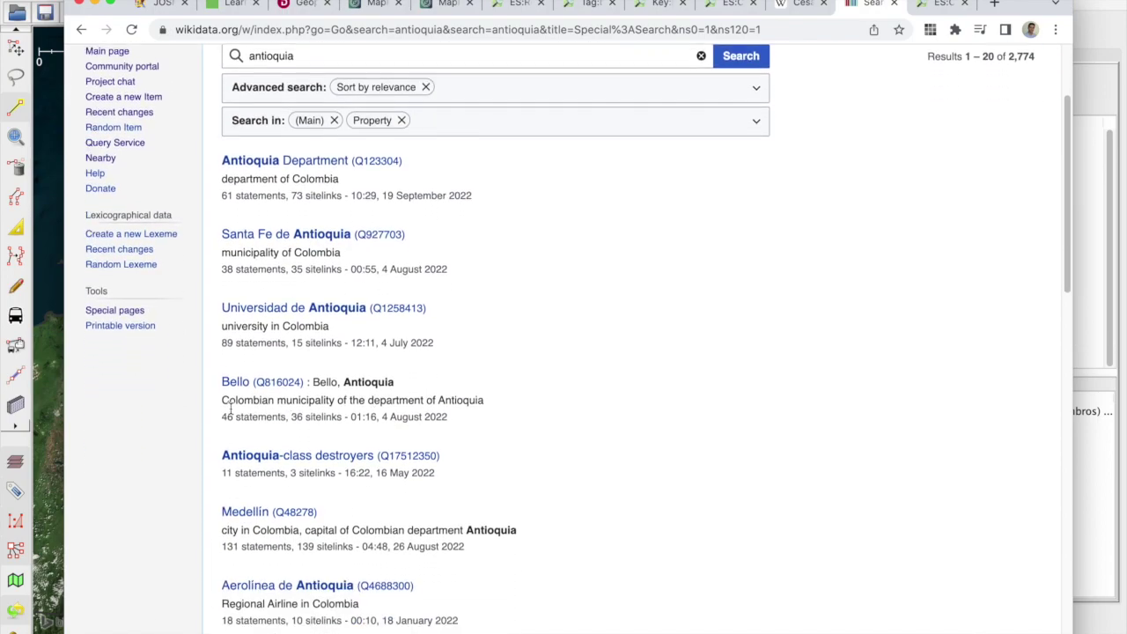
scroll(231, 448, "up", 6)
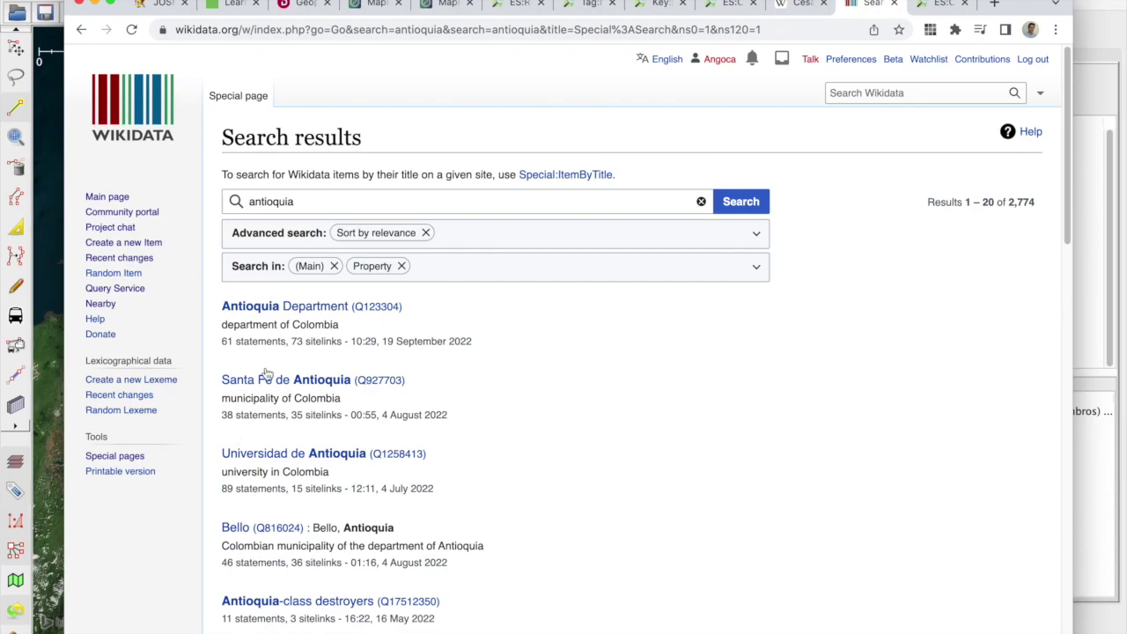
left_click(314, 307)
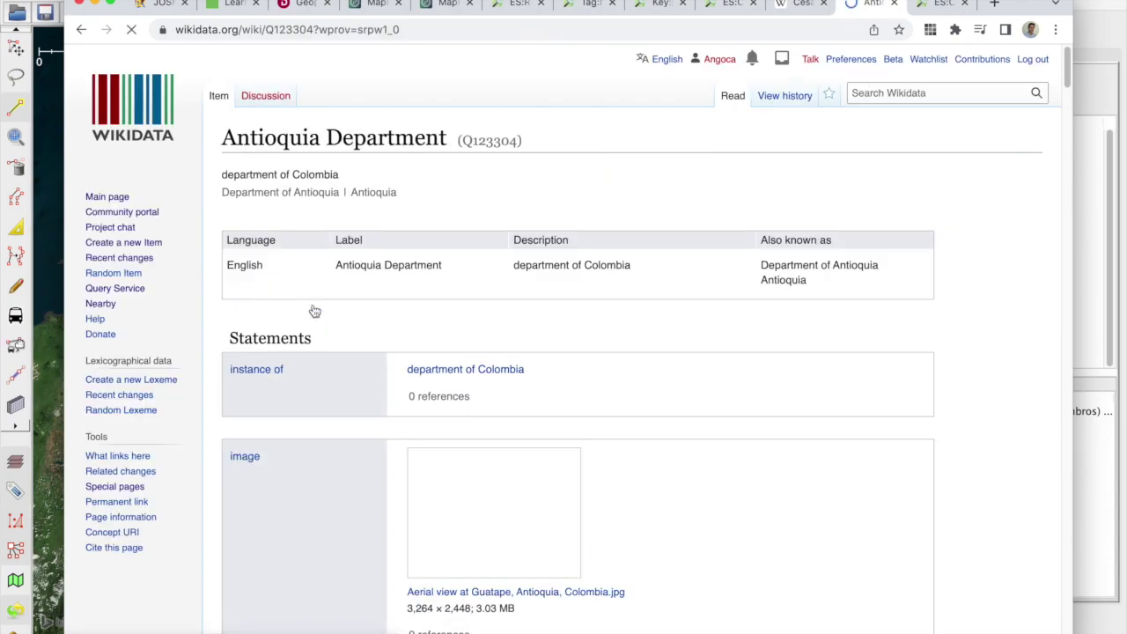
left_click_drag(459, 139, 516, 137)
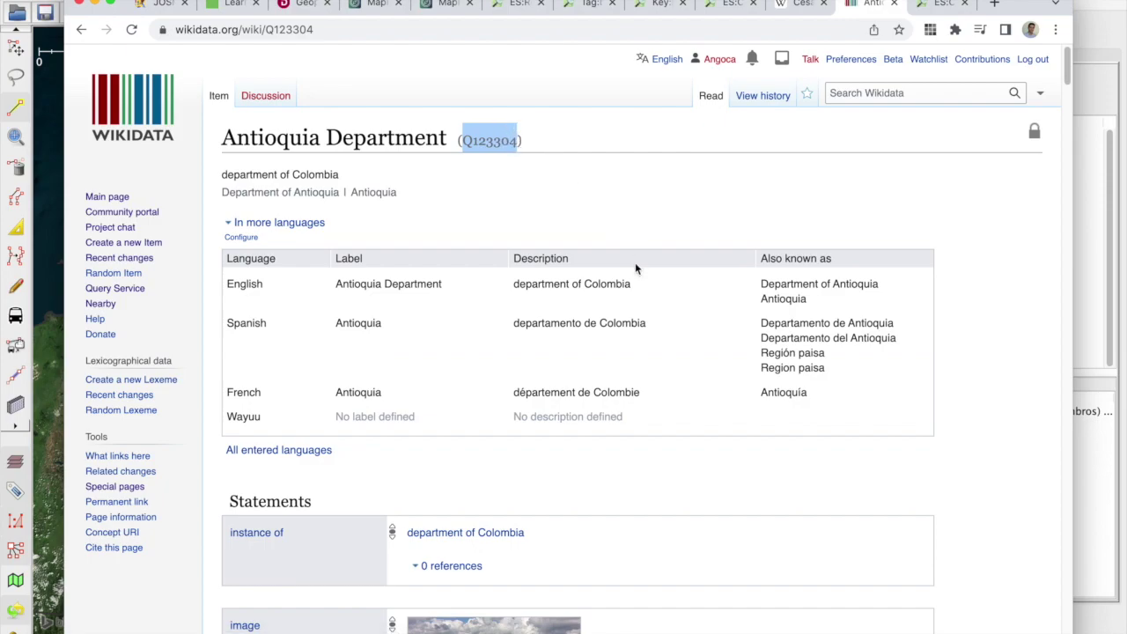
scroll(635, 263, "down", 1)
Step: Search Spanish Wikipedia for Antioquia and confirm its Wikidata link is Q123304
left_click(802, 10)
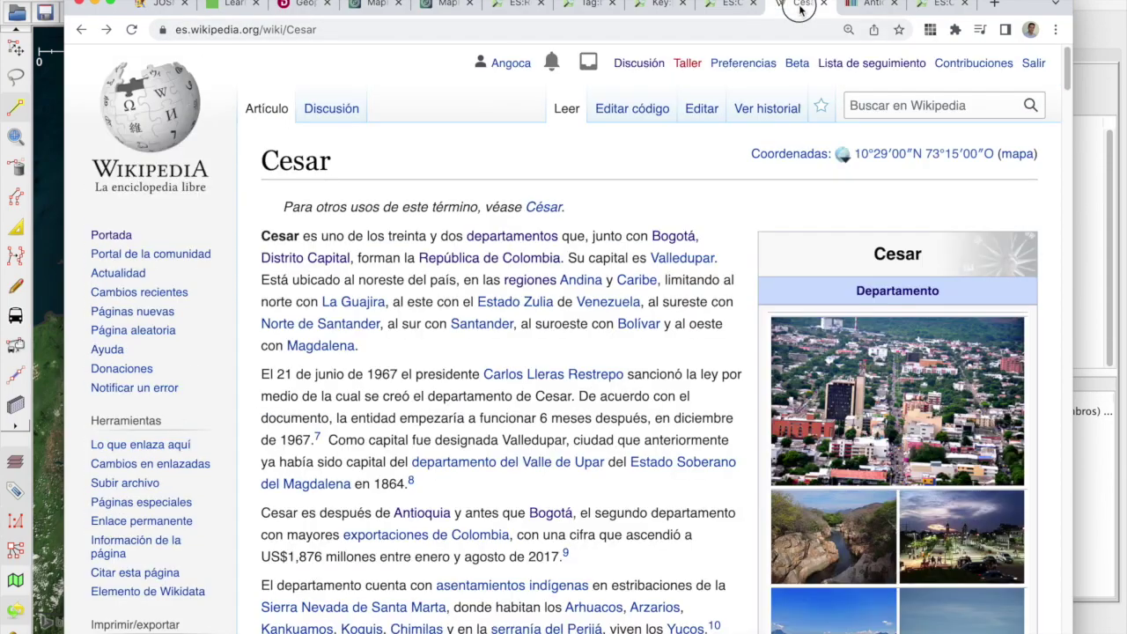
left_click(909, 105)
type("antioq")
key("BackSpace")
type("oquia")
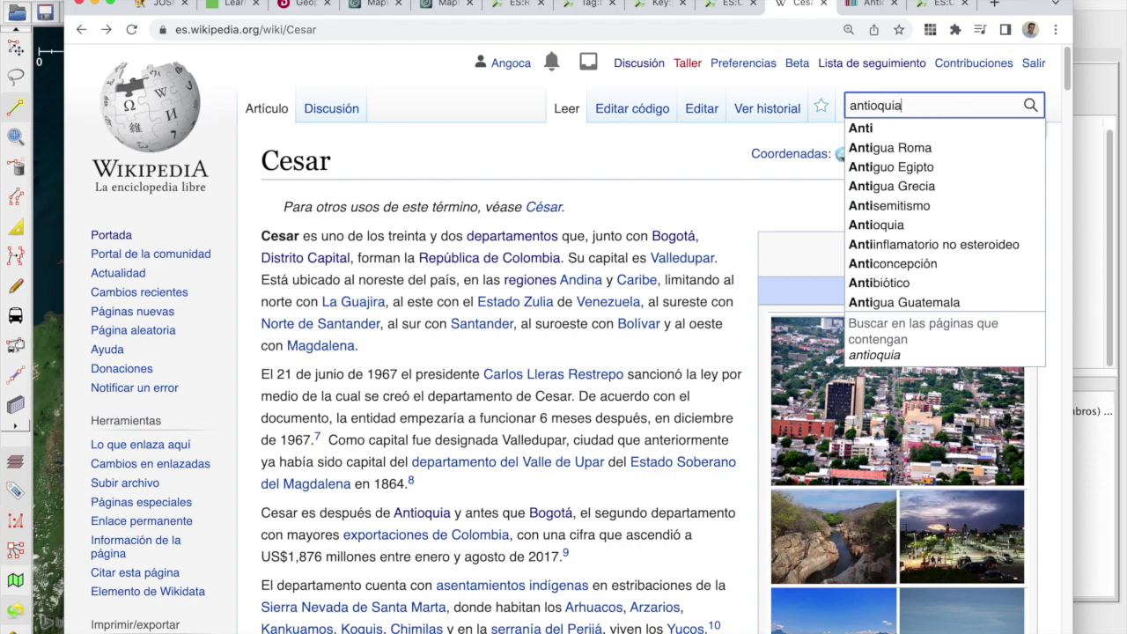
key("Return")
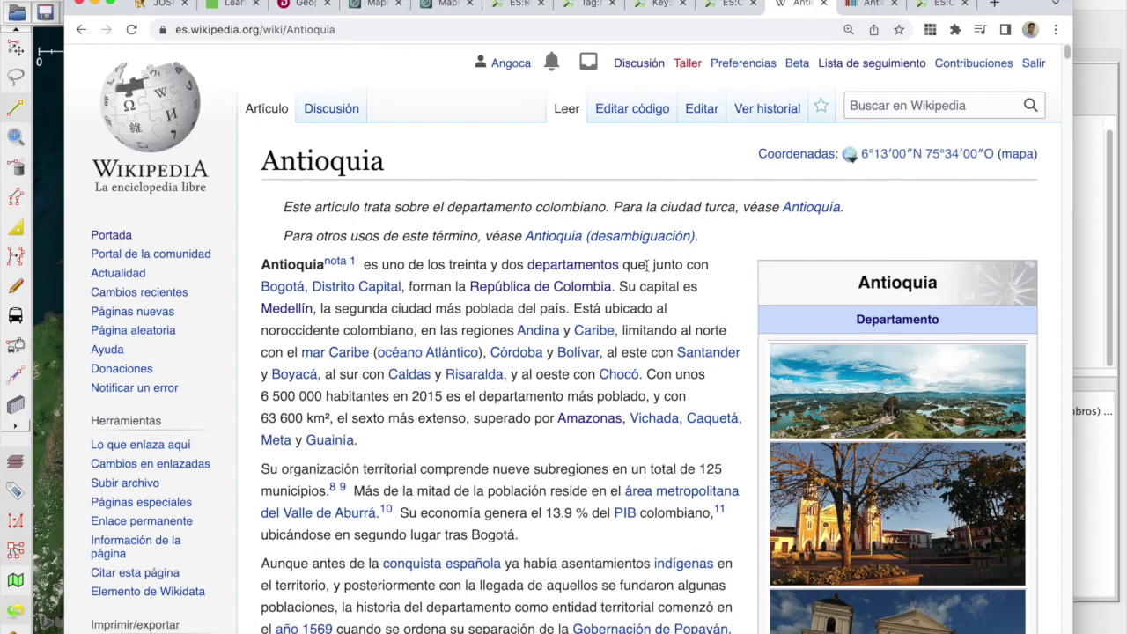
scroll(647, 264, "down", 20)
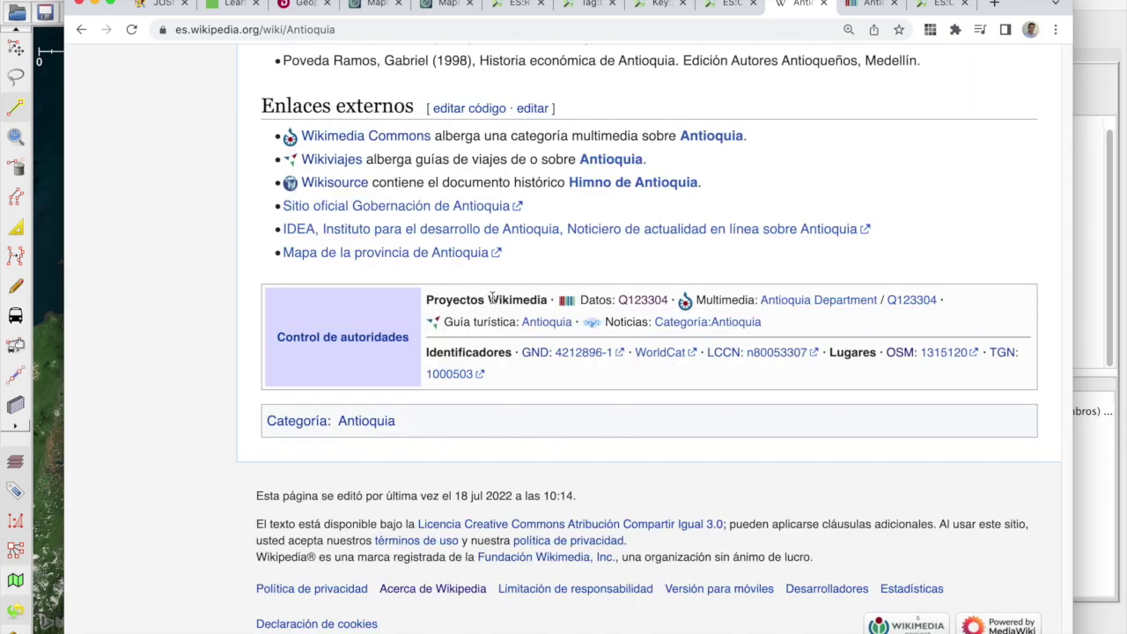
left_click_drag(670, 297, 620, 300)
left_click(869, 7)
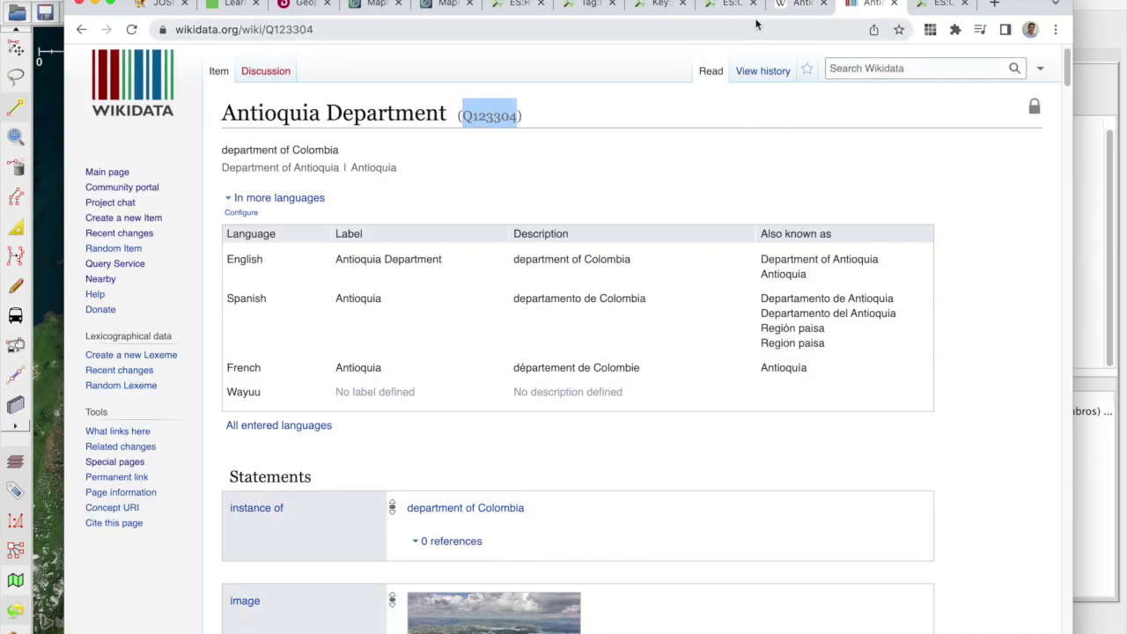
left_click(797, 5)
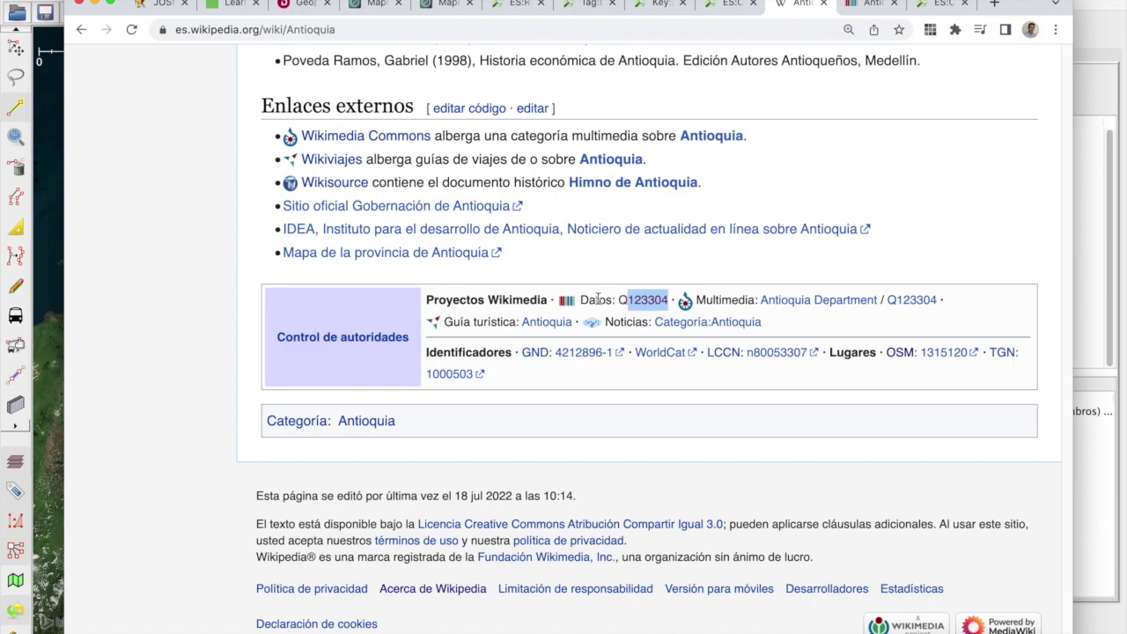
left_click_drag(614, 301, 669, 303)
left_click(869, 7)
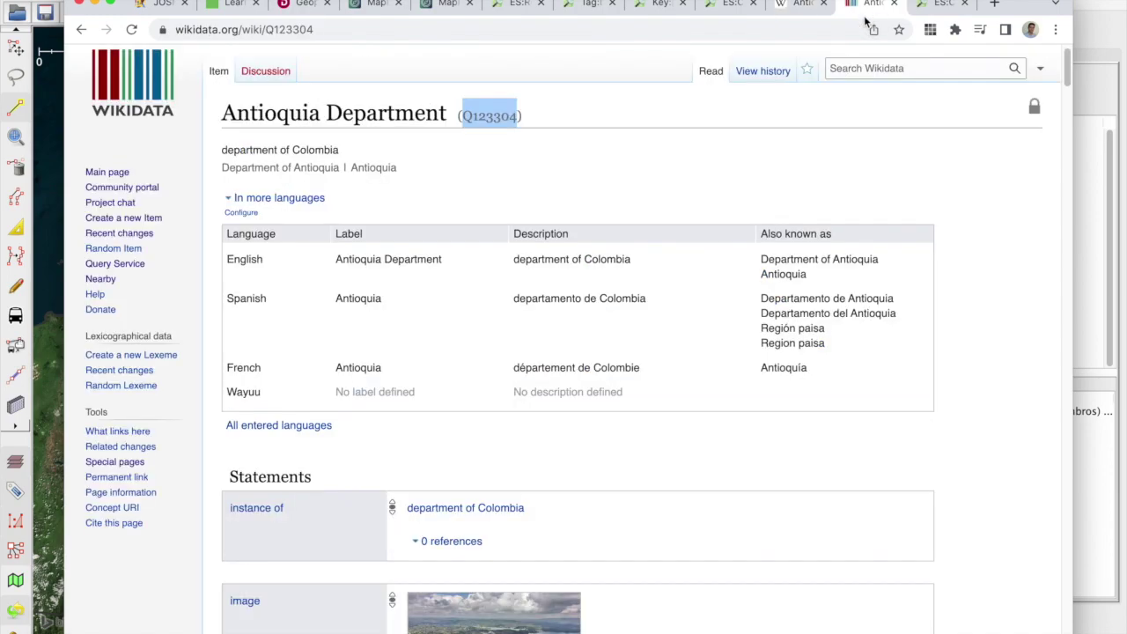
Step: Recheck the relation's wikidata and wikipedia tags in JOSM, then return to the PowerPoint slide
key("super+Tab")
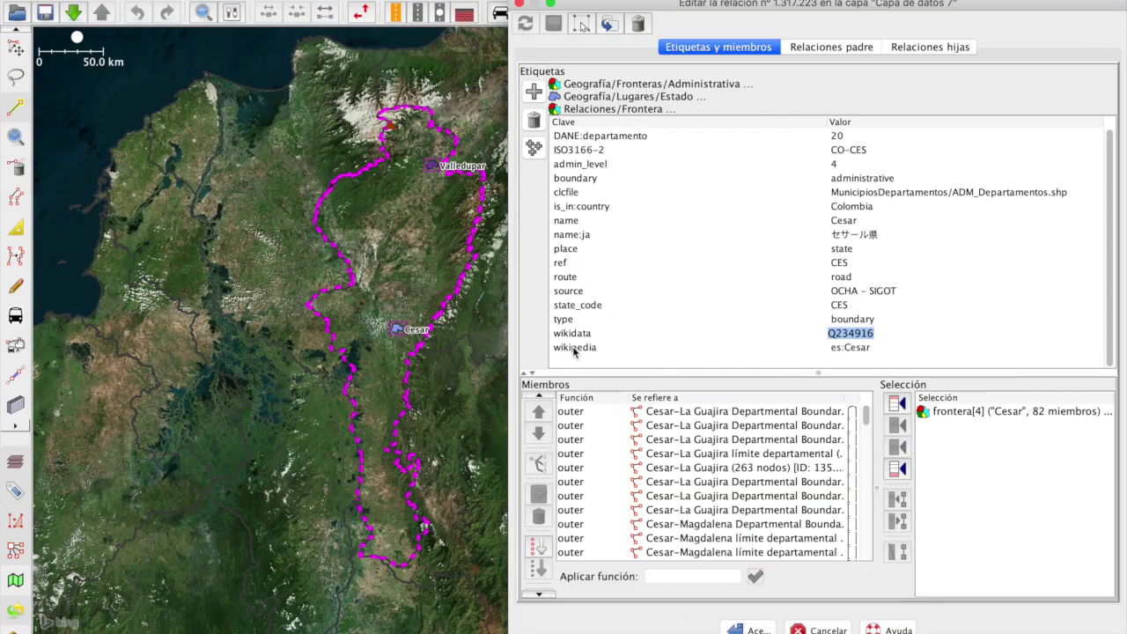
left_click(573, 333)
left_click(576, 348)
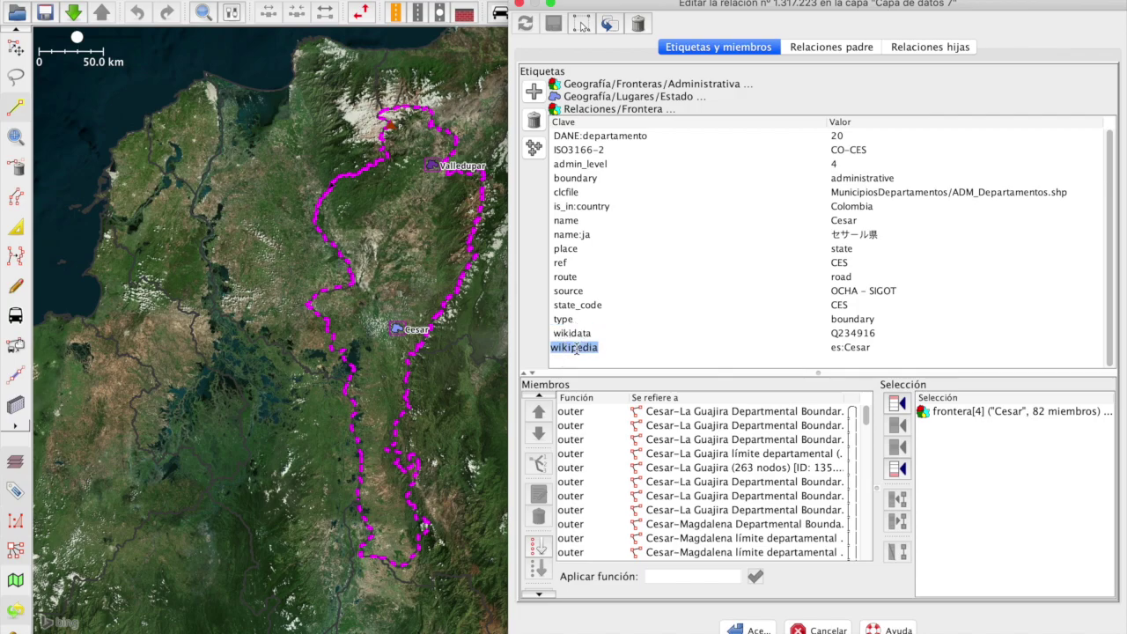
key("super+Tab")
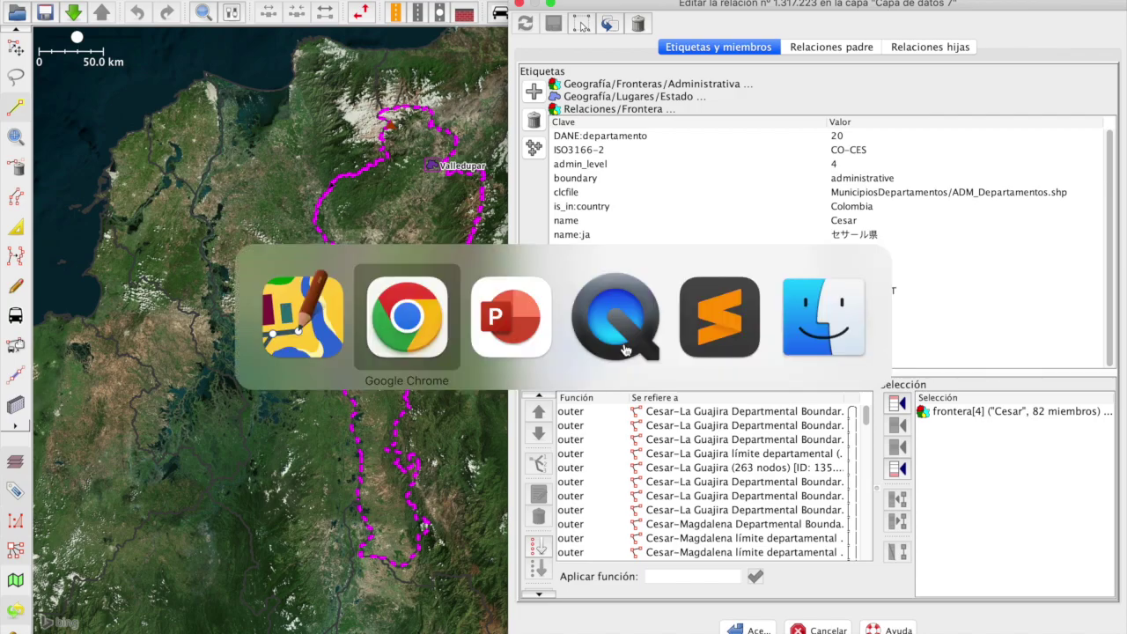
key("super+Tab")
key("Tab")
key("super+Tab")
key("Tab")
key("Tab")
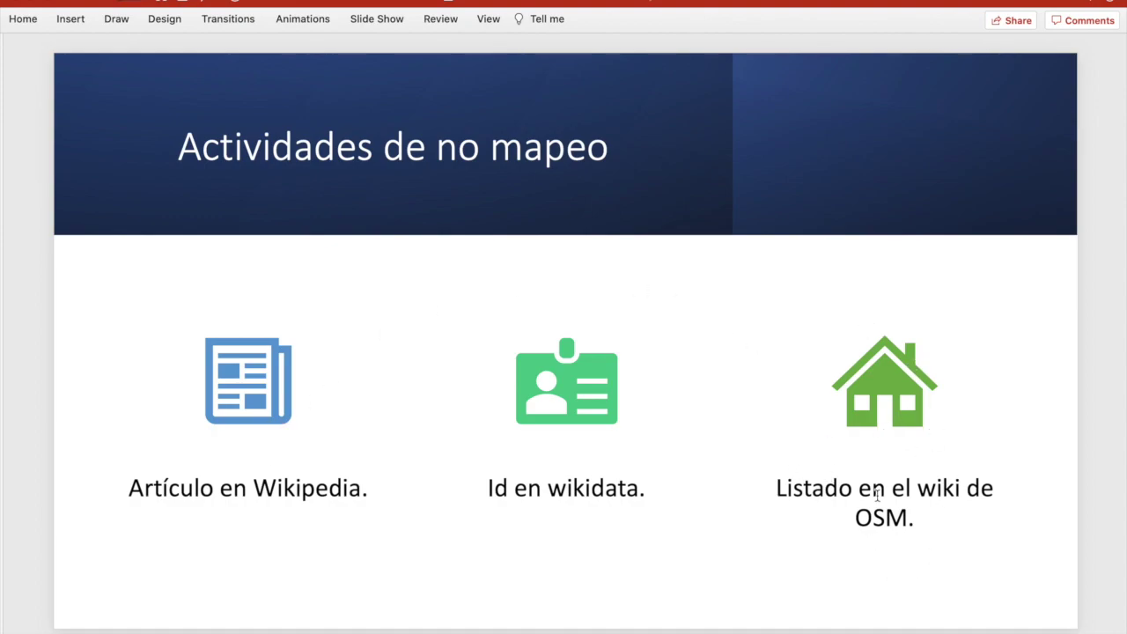
key("super+Tab")
key("super+Tab")
key("super+Tab")
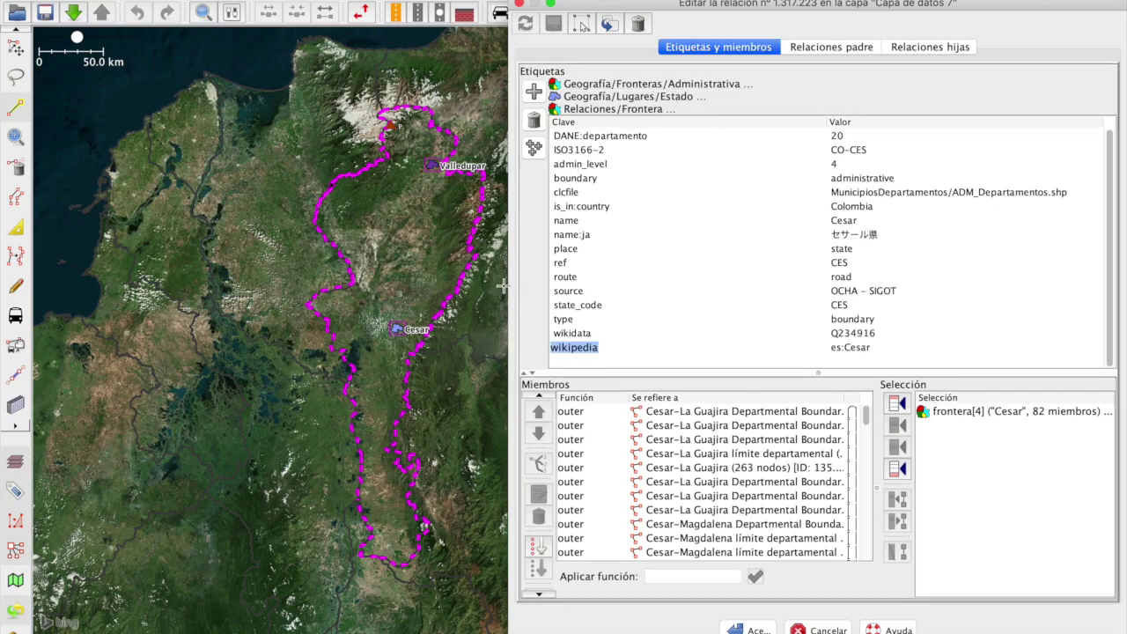
Step: Read relation ID 1317223 in the MapRoulette Cesar task, then view the OSM wiki Colombia division list
key("super+Tab")
key("super+Tab")
key("super+Tab")
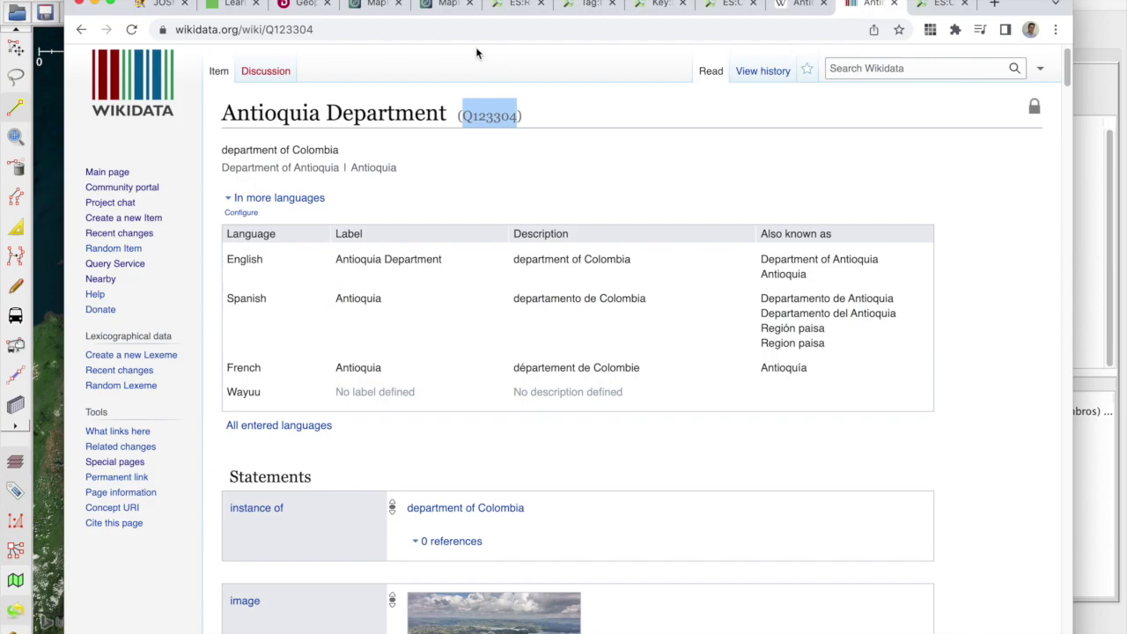
left_click(447, 5)
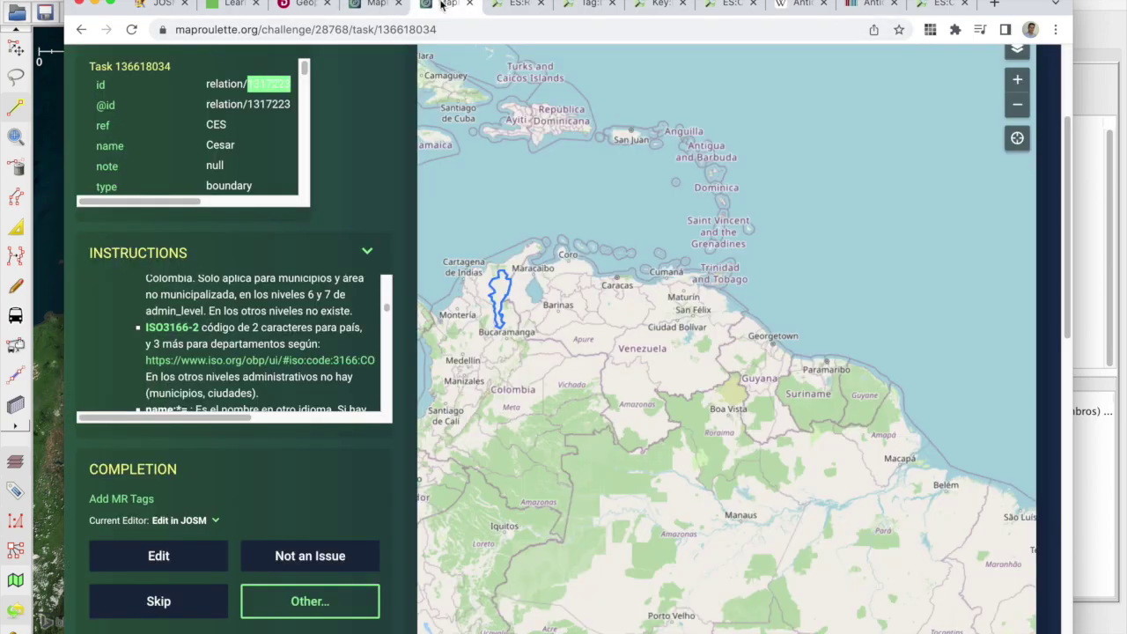
scroll(357, 165, "up", 1)
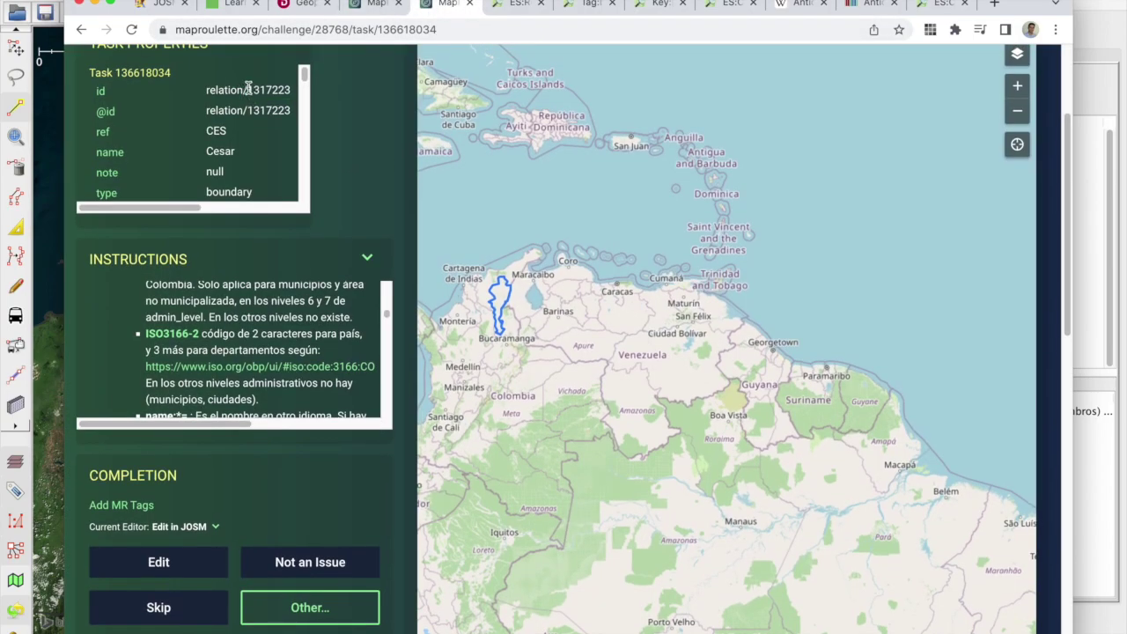
scroll(300, 90, "right", 3)
left_click_drag(206, 207, 120, 202)
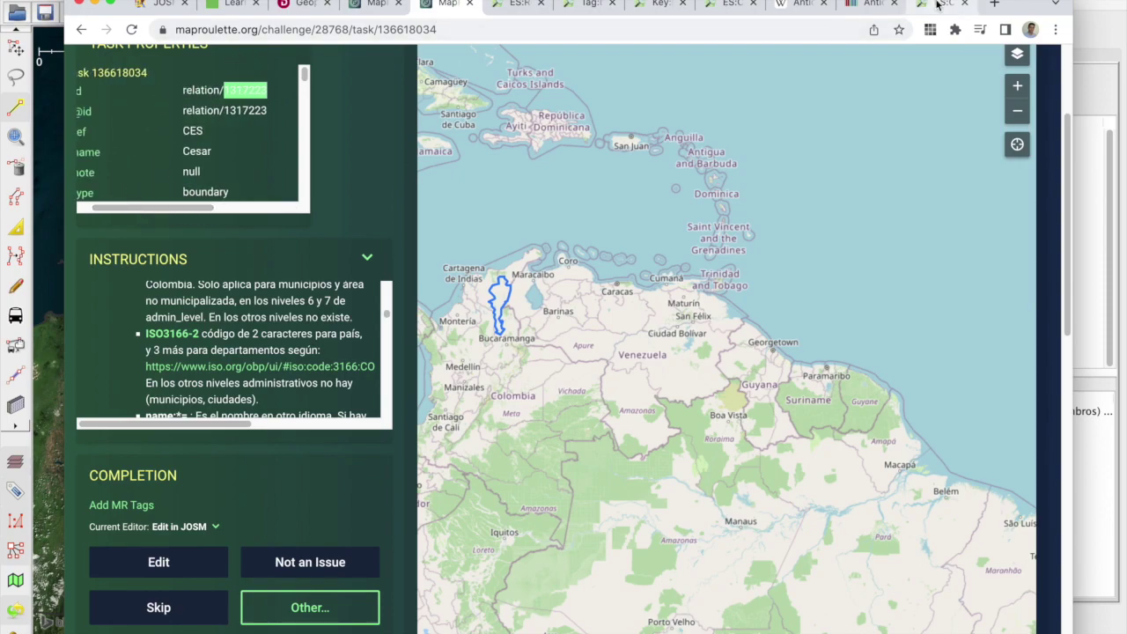
left_click(931, 5)
left_click_drag(221, 136, 639, 158)
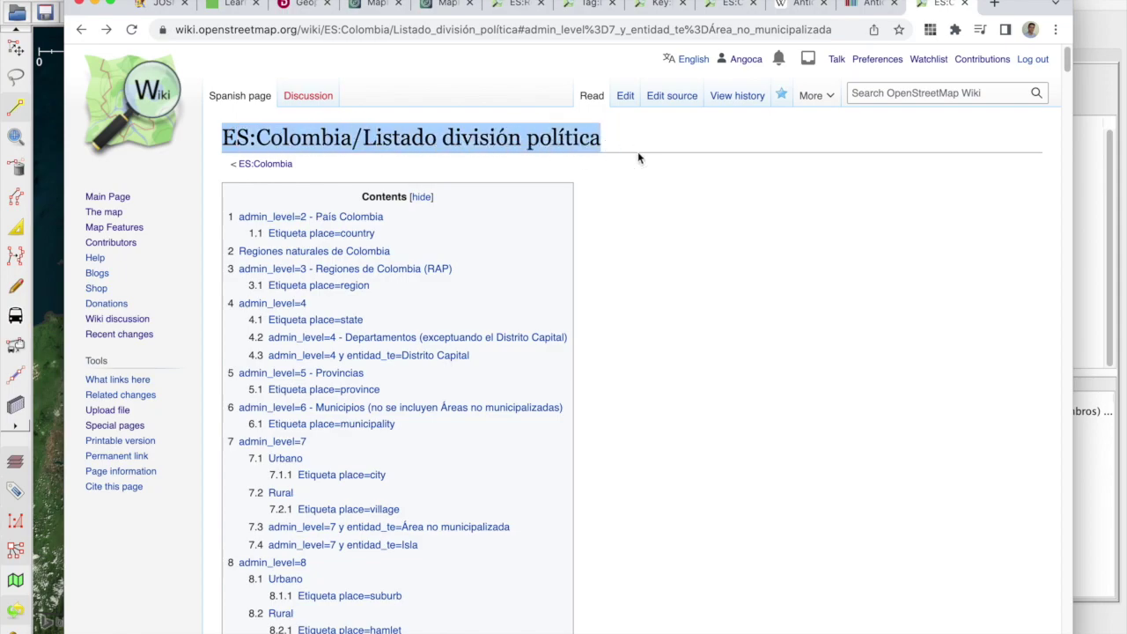
Step: Find Cesar (code 20, relation 1317223) in the Departamentos table and match it to the MapRoulette task
scroll(640, 157, "down", 5)
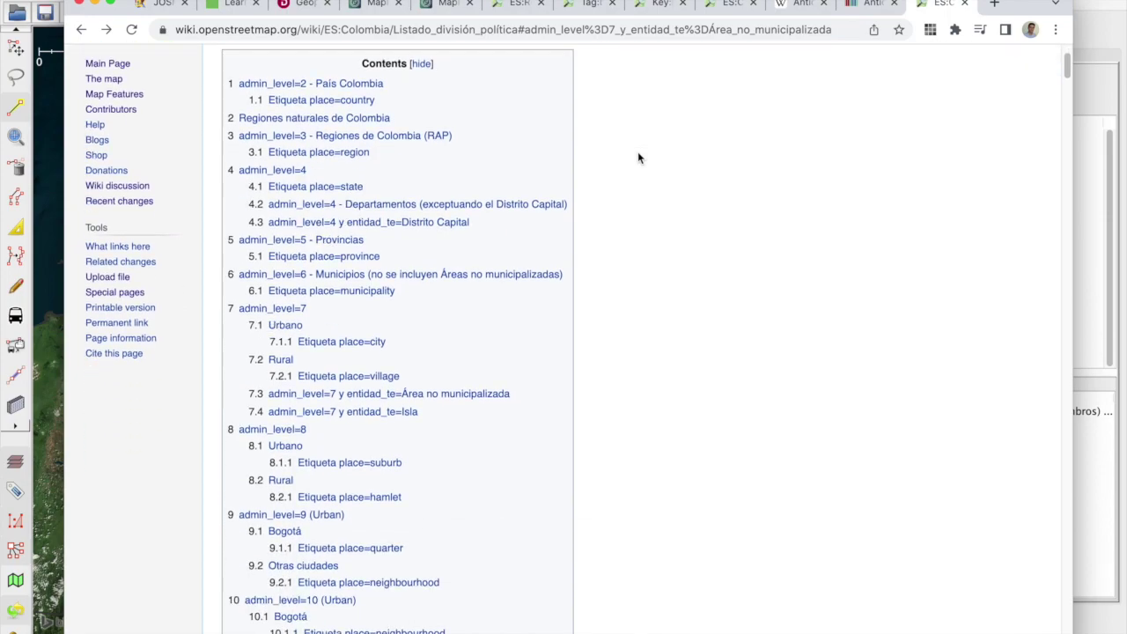
scroll(640, 157, "down", 2)
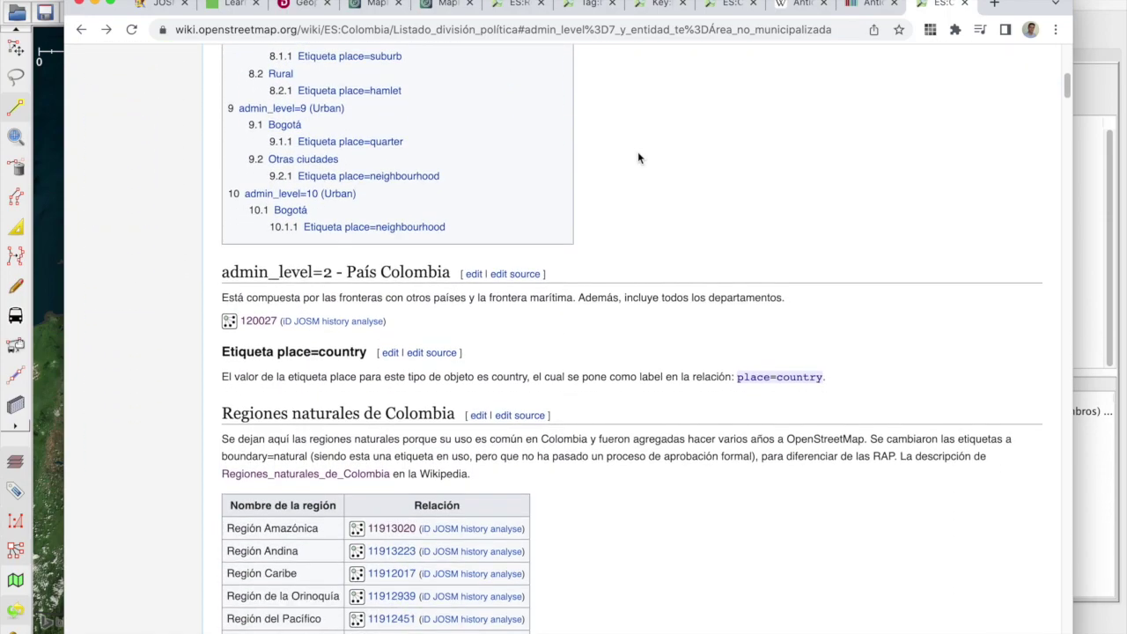
scroll(640, 158, "down", 7)
scroll(639, 153, "down", 2)
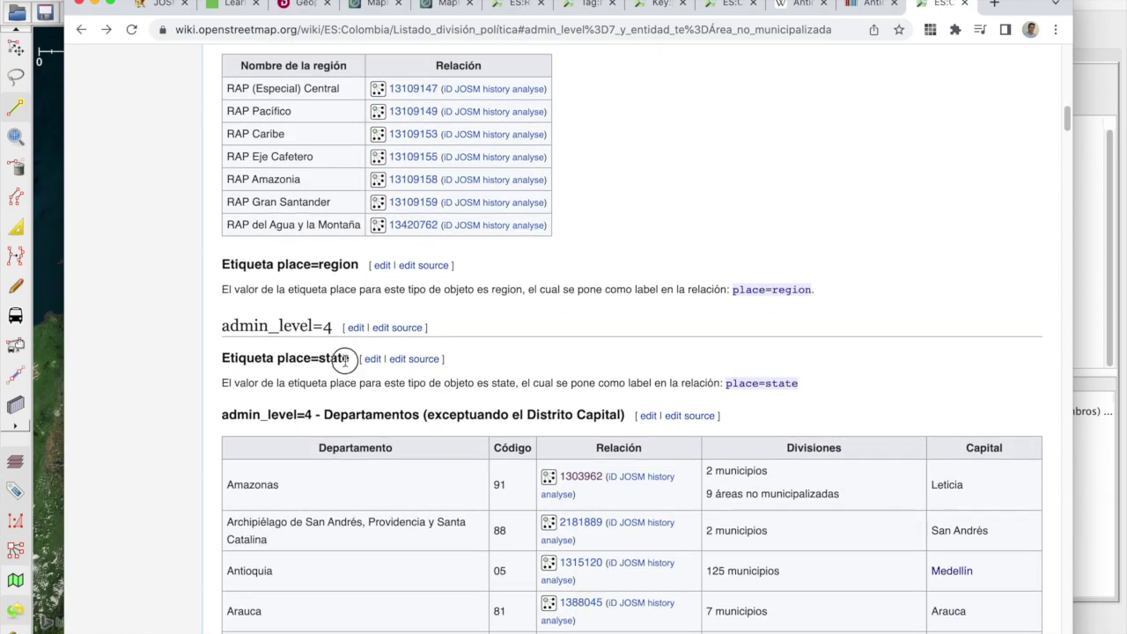
scroll(399, 341, "down", 2)
scroll(397, 337, "down", 3)
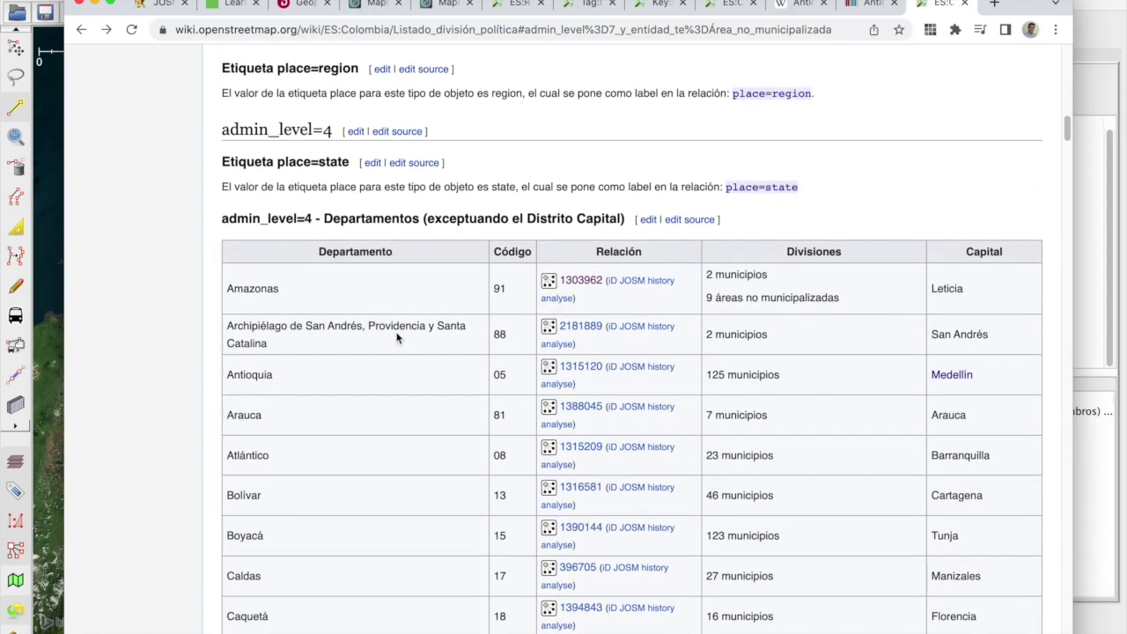
scroll(395, 332, "down", 4)
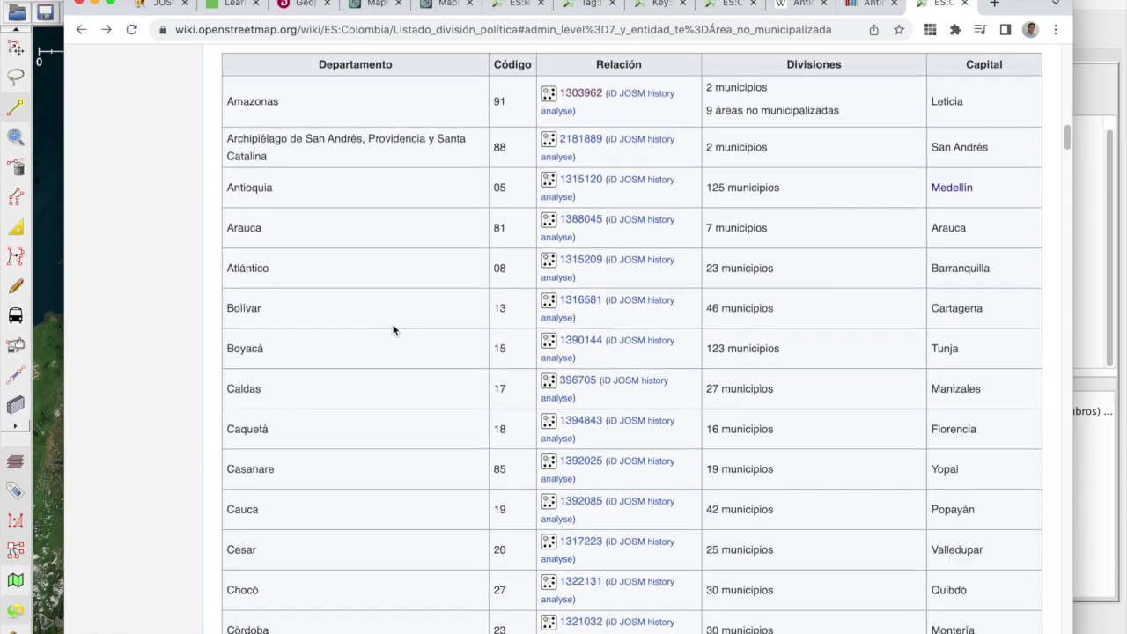
left_click_drag(415, 519, 577, 525)
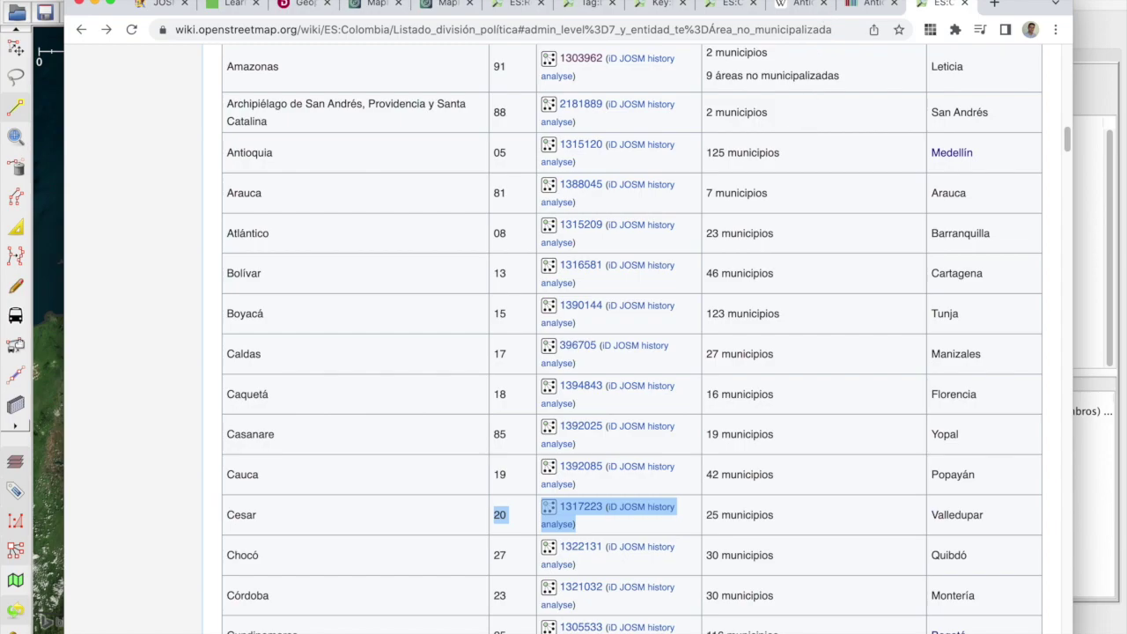
left_click(433, 5)
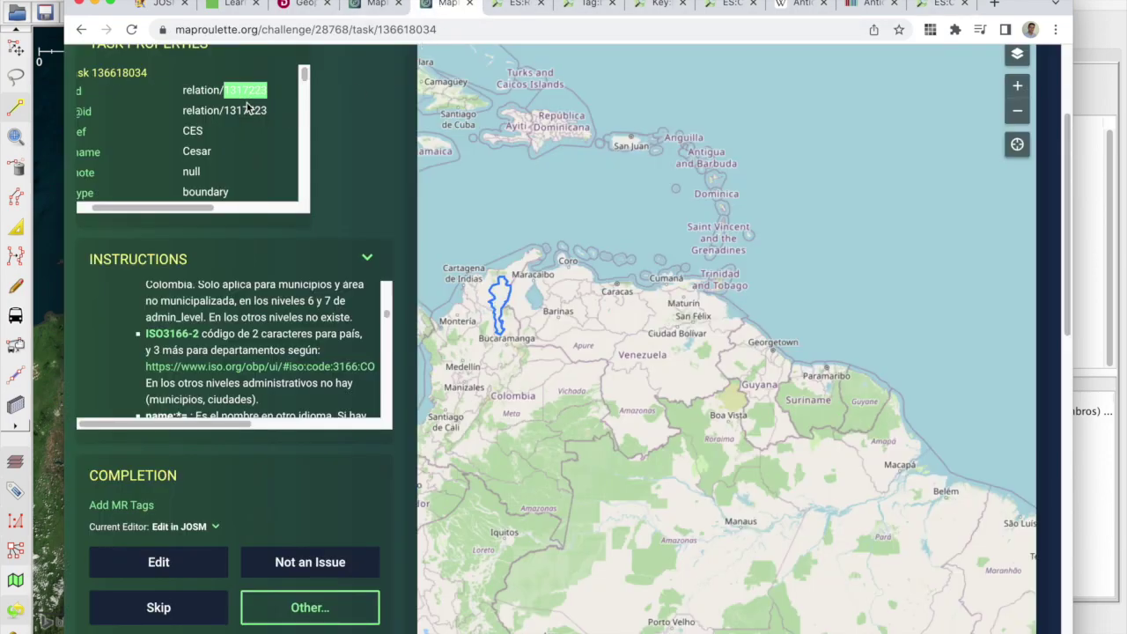
left_click(936, 9)
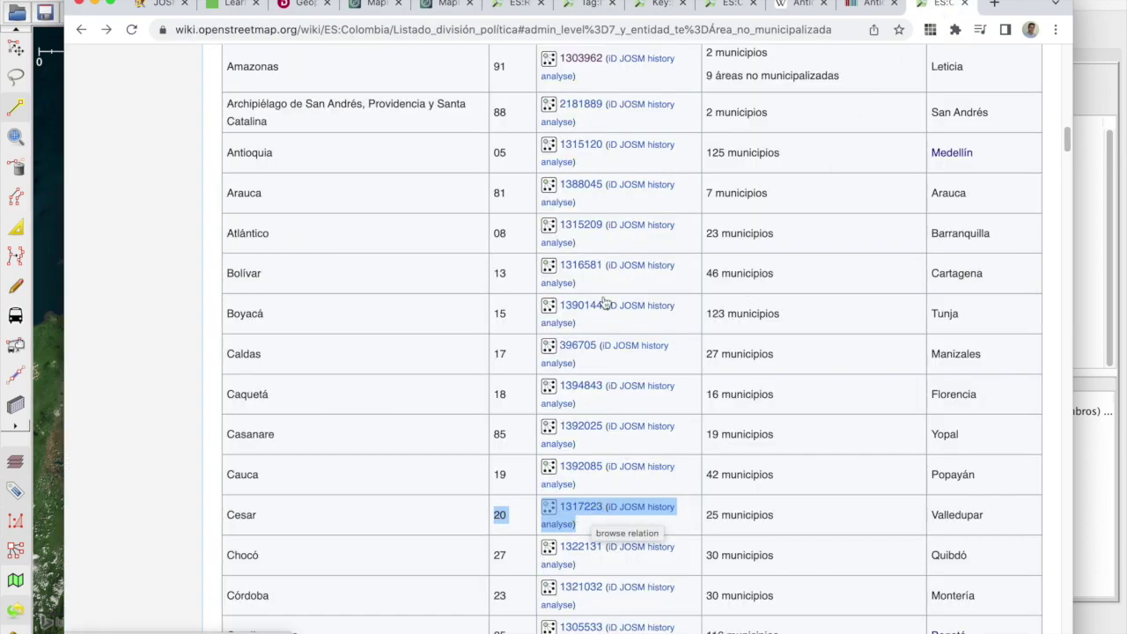
left_click(444, 7)
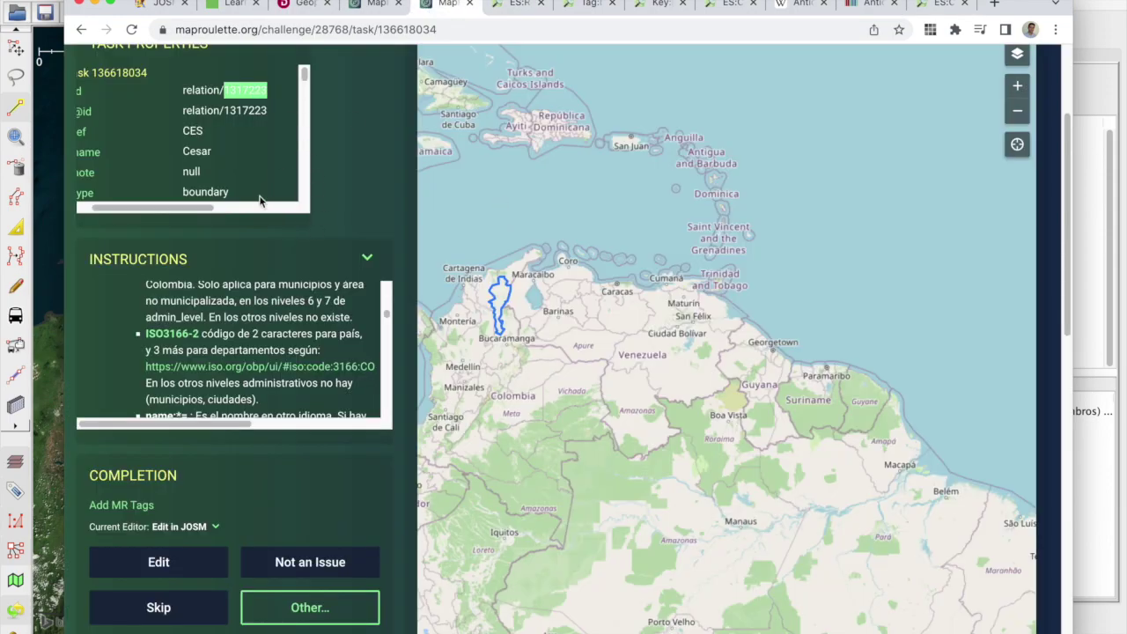
left_click(940, 5)
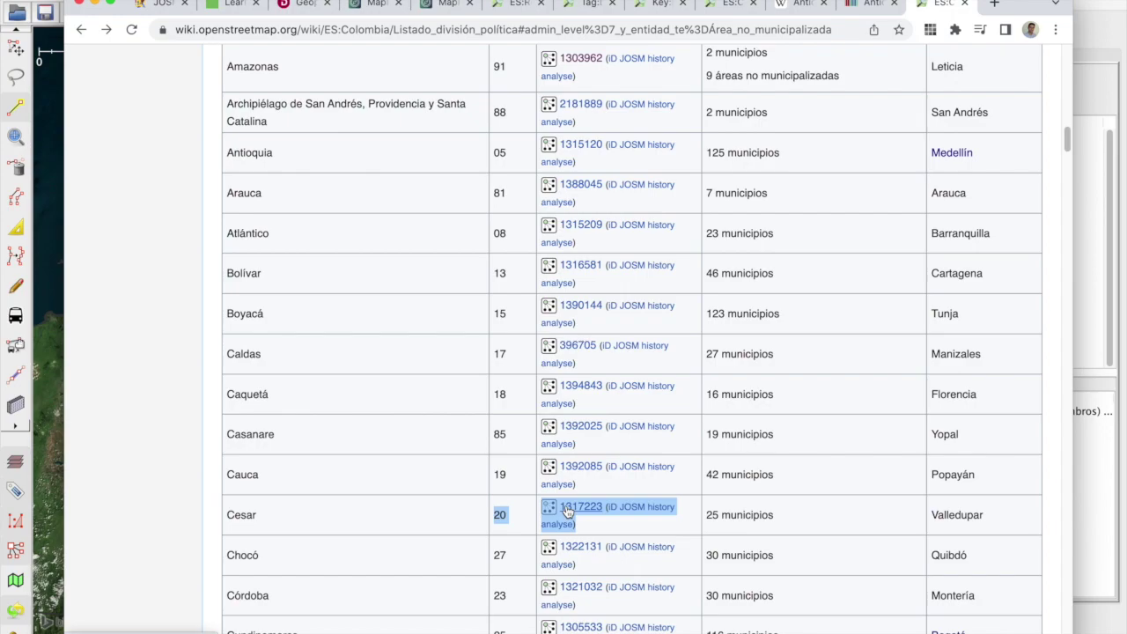
Step: Open the admin_level=4 Departamentos section of the Colombia divisions page in the visual editor
scroll(576, 515, "up", 3)
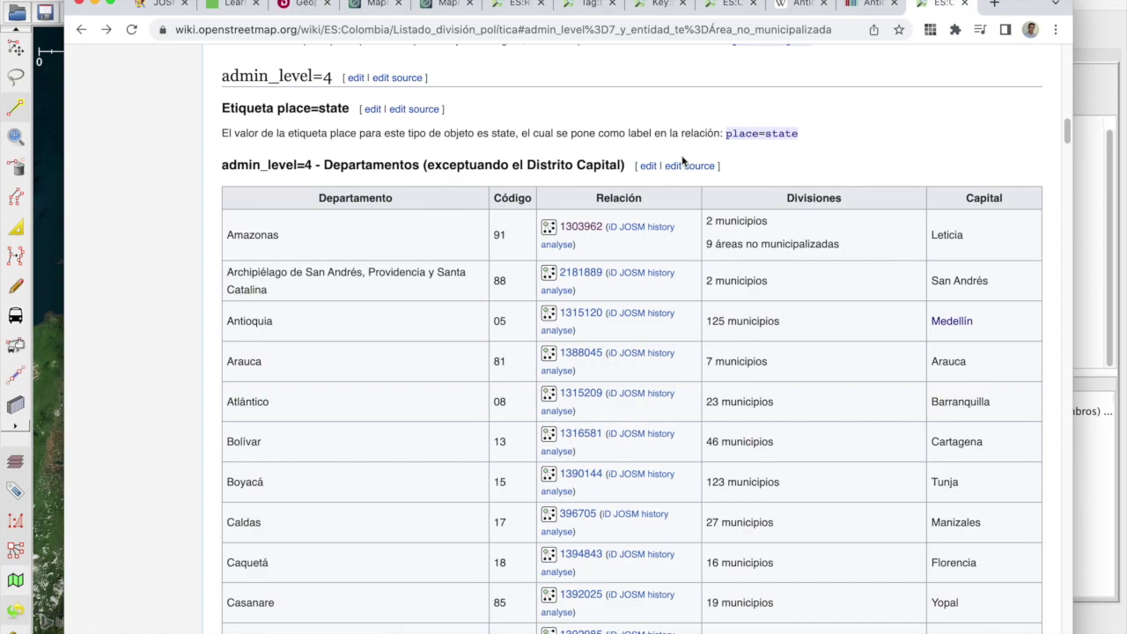
scroll(682, 158, "up", 10)
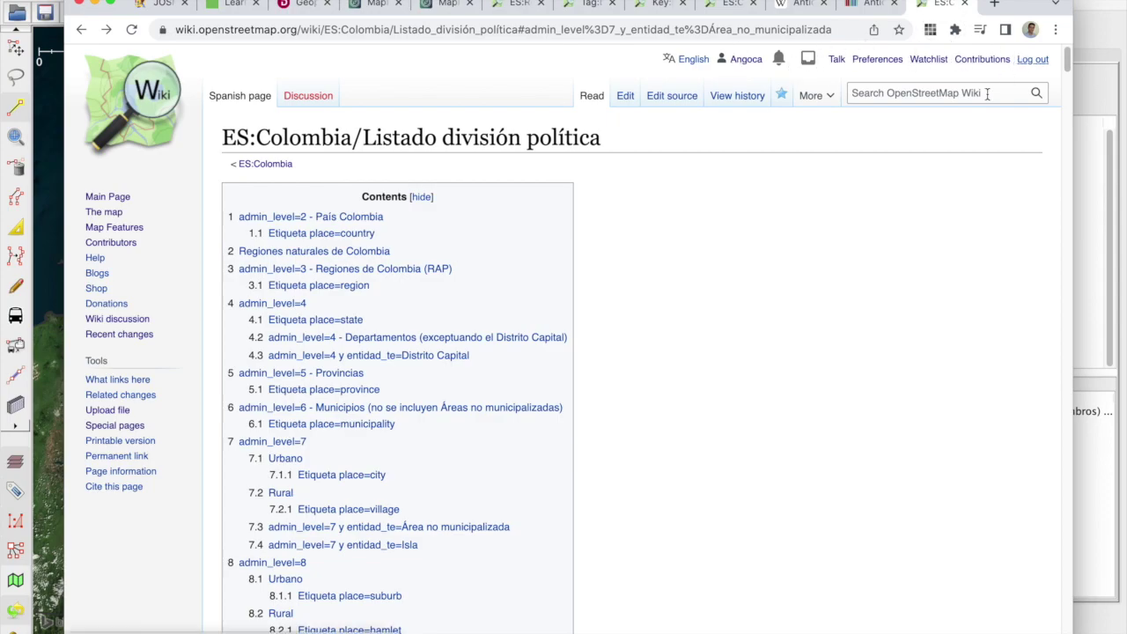
scroll(810, 197, "down", 15)
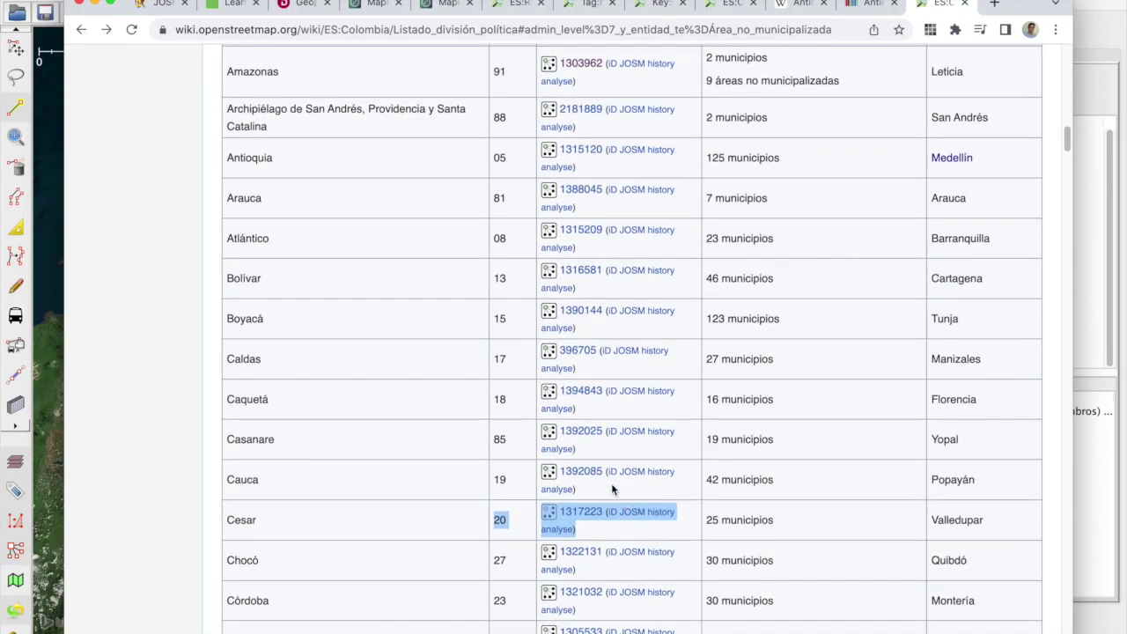
scroll(568, 511, "up", 1)
scroll(567, 510, "up", 1)
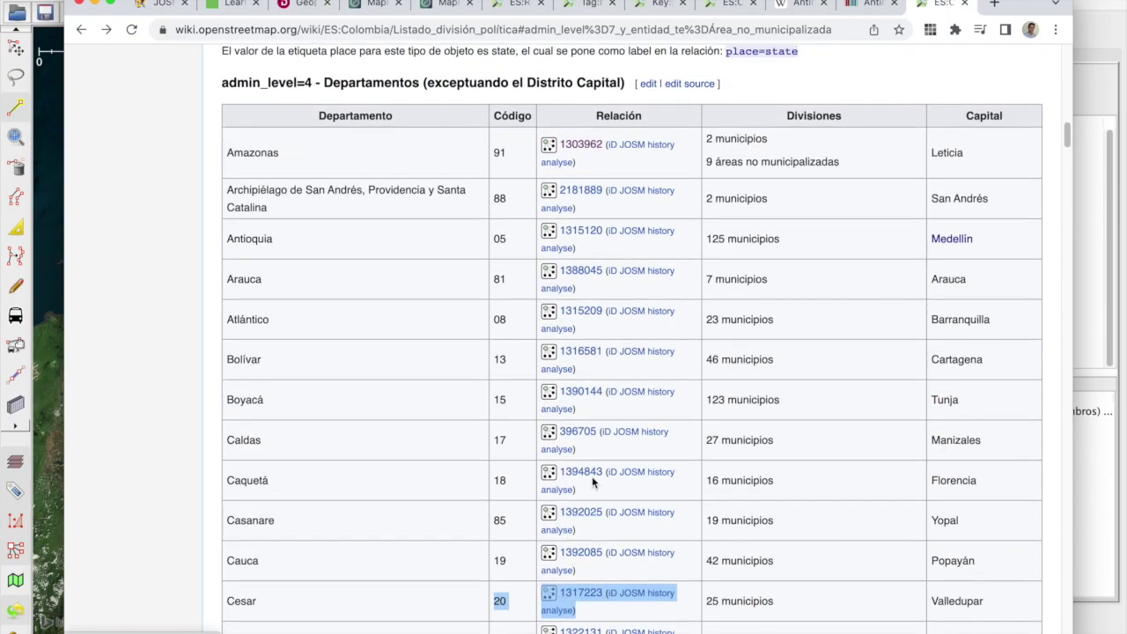
left_click(649, 85)
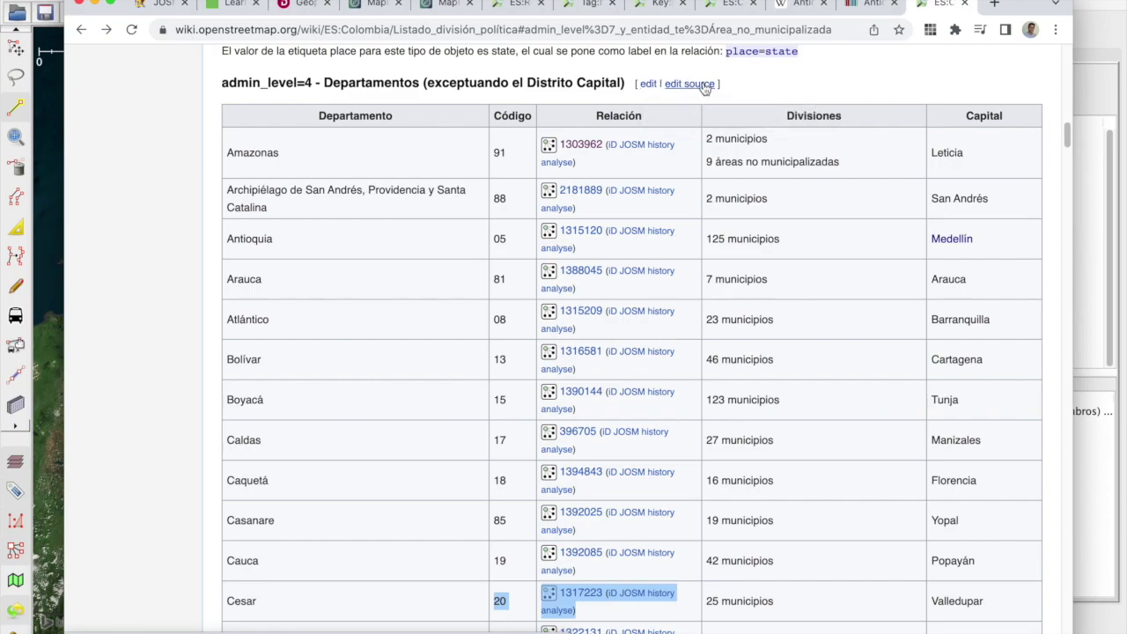
left_click(649, 84)
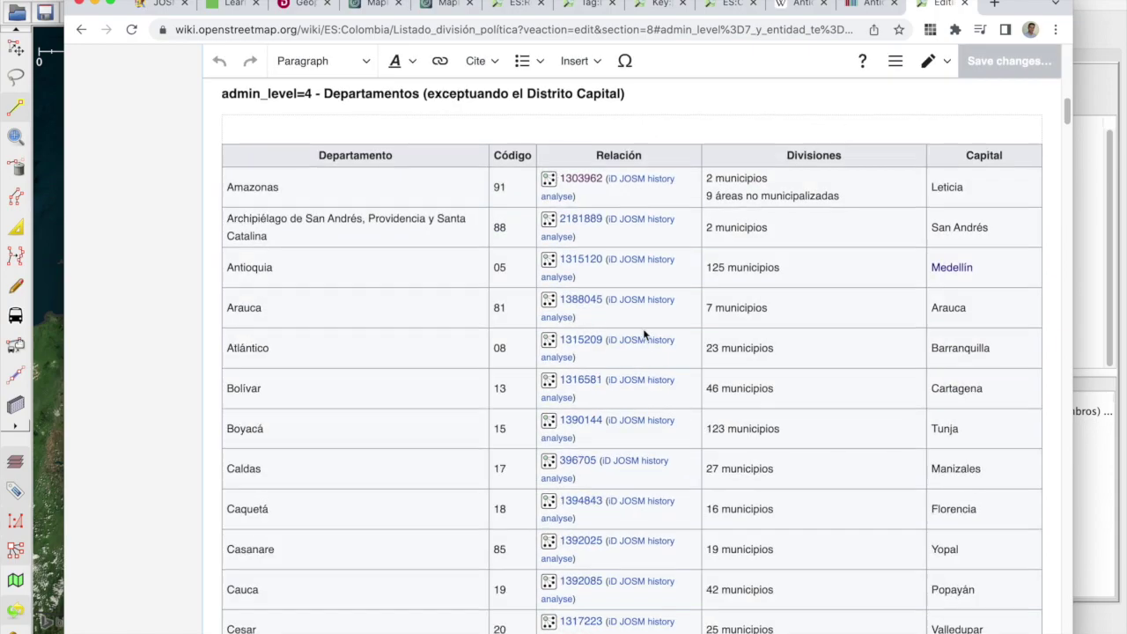
Step: Review the parameters of Cesar's Relation template 1317223 and close them without applying changes
scroll(643, 333, "down", 5)
left_click(581, 371)
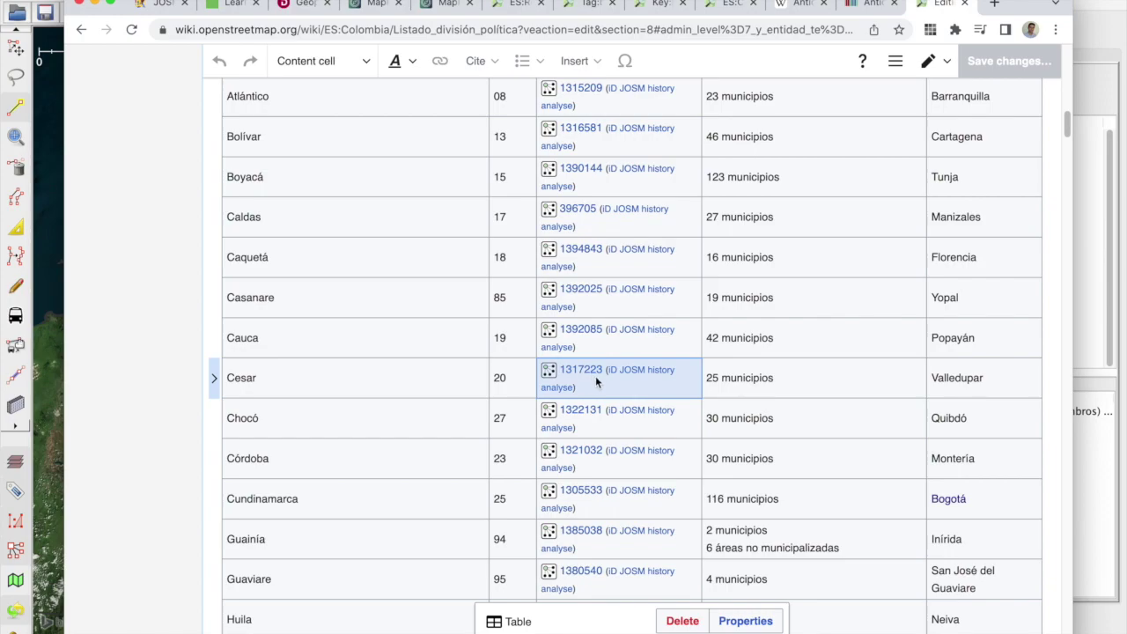
double_click(598, 383)
key("ctrl+c")
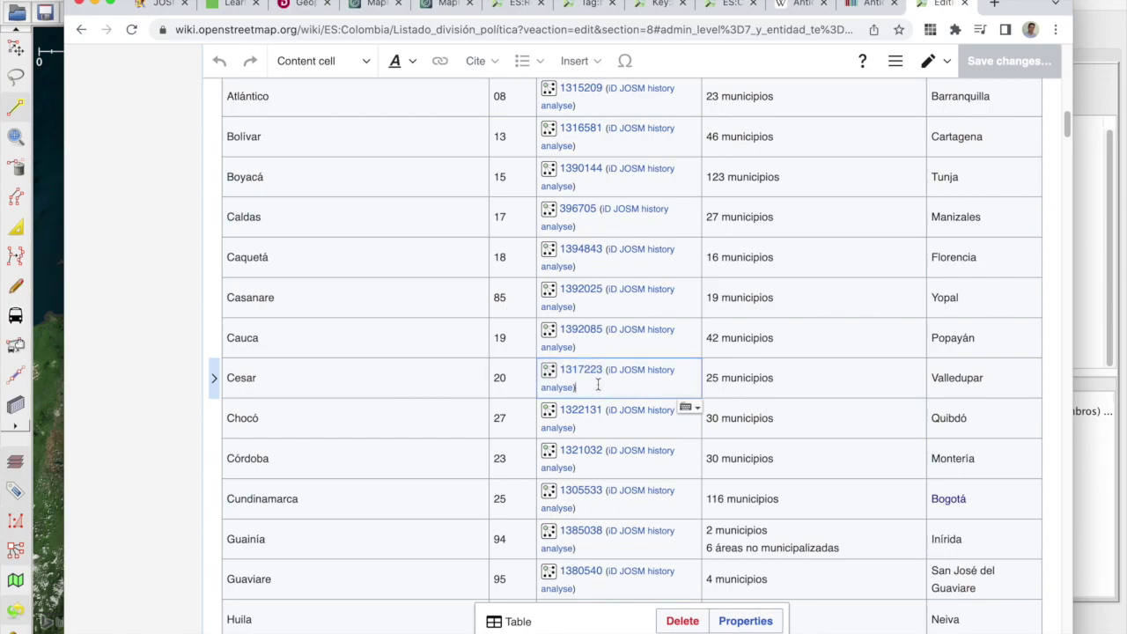
left_click(583, 368)
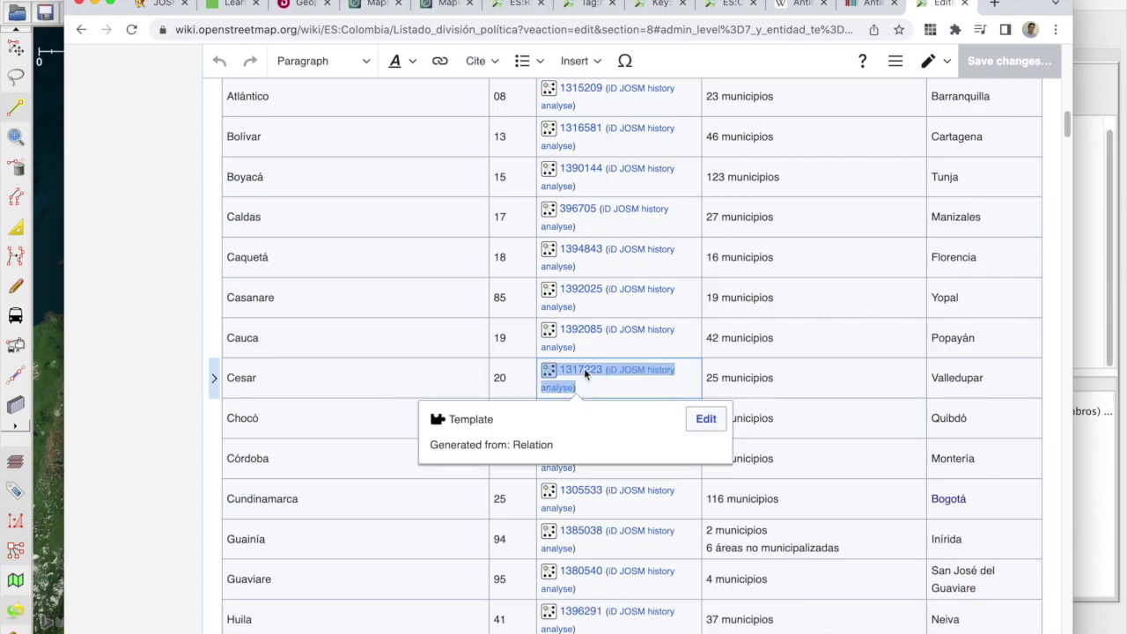
left_click(722, 424)
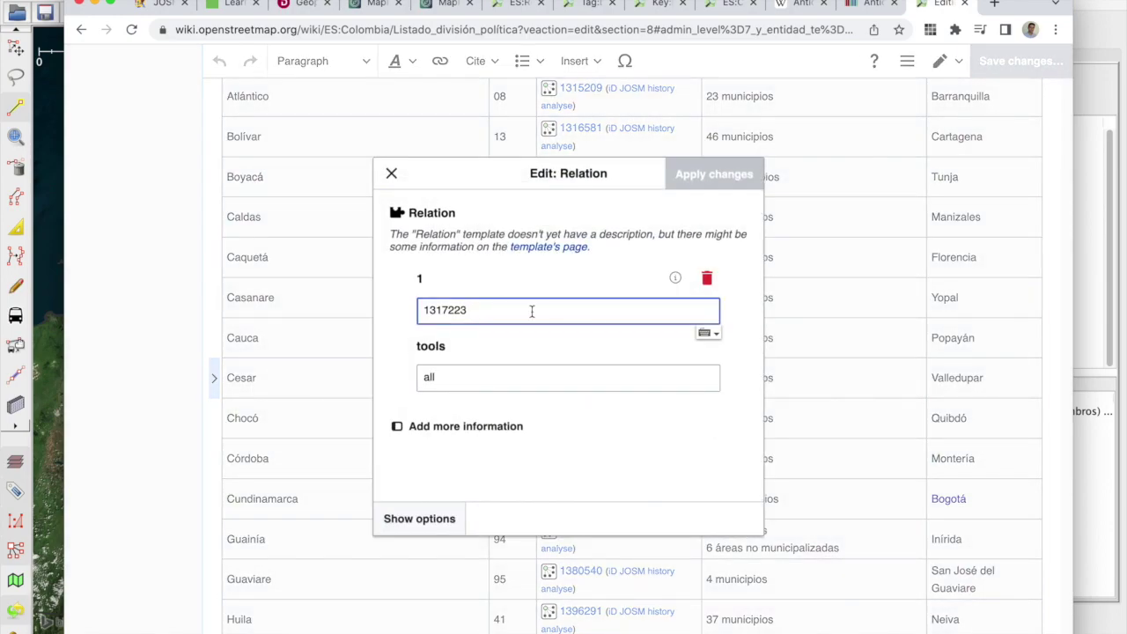
type("343214")
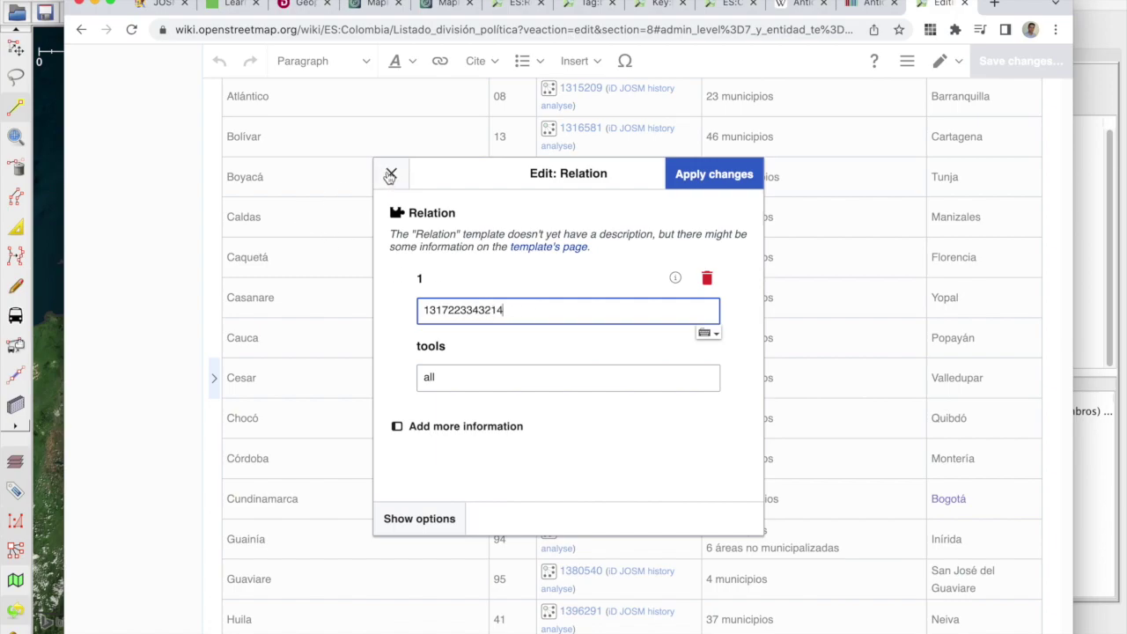
left_click(390, 177)
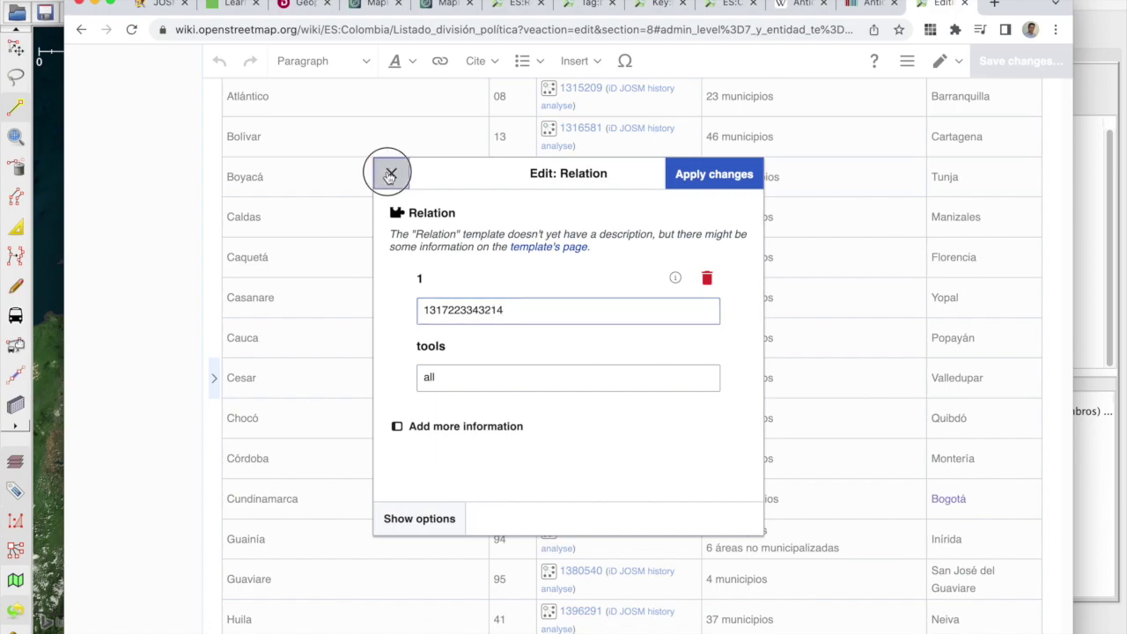
left_click(604, 383)
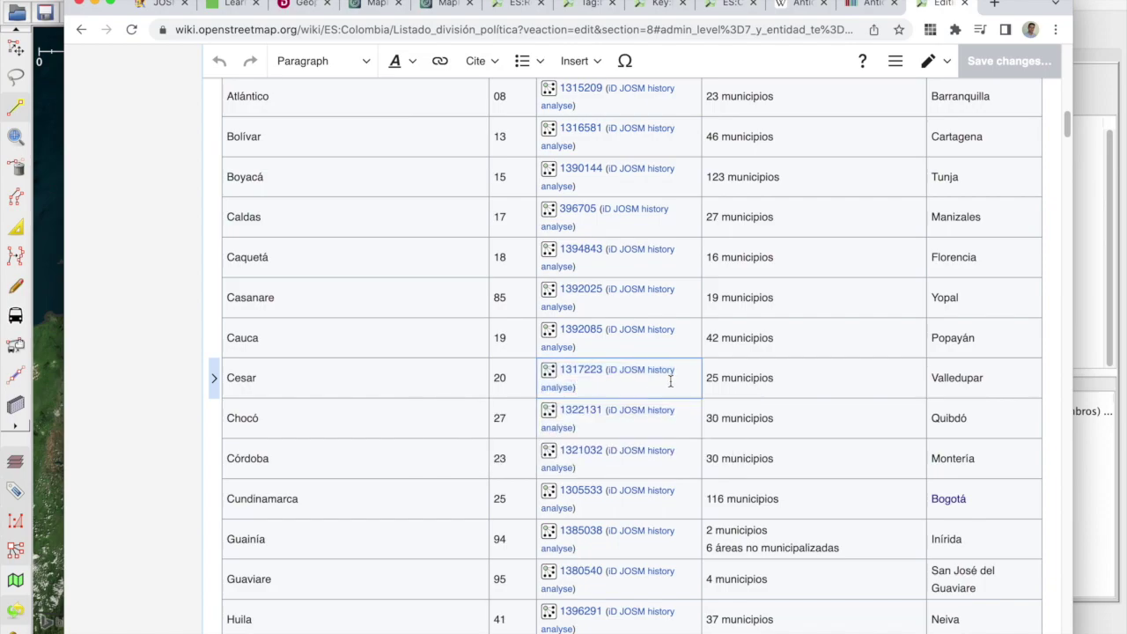
Step: Paste a copy of Cesar's Relation template 1317223 after '25 municipios' and open its parameters
left_click(581, 375)
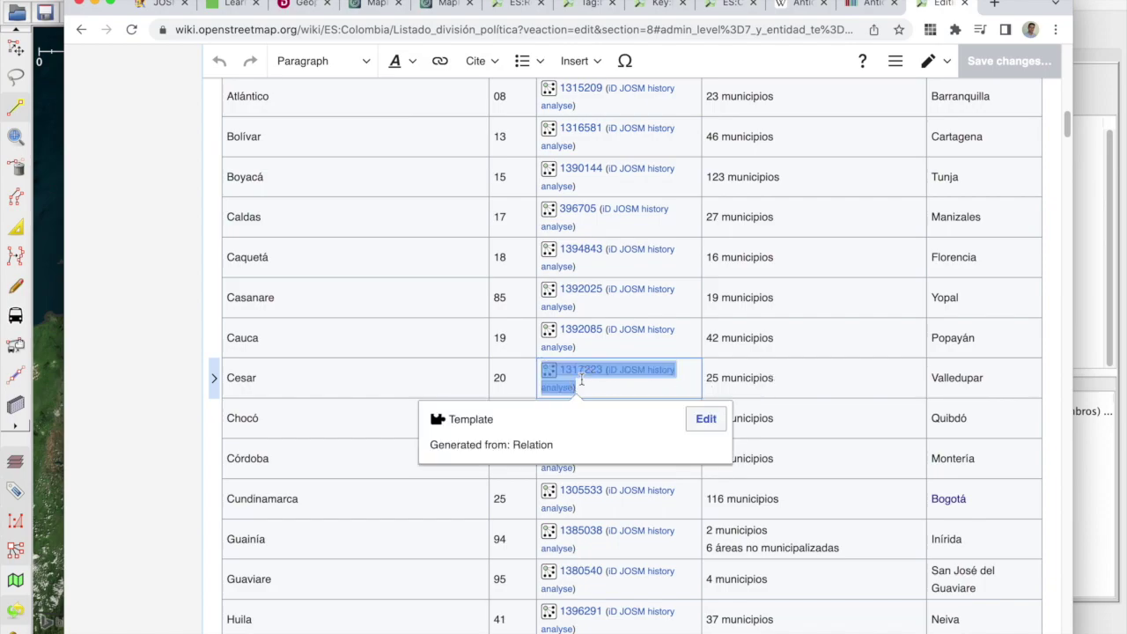
left_click(593, 377)
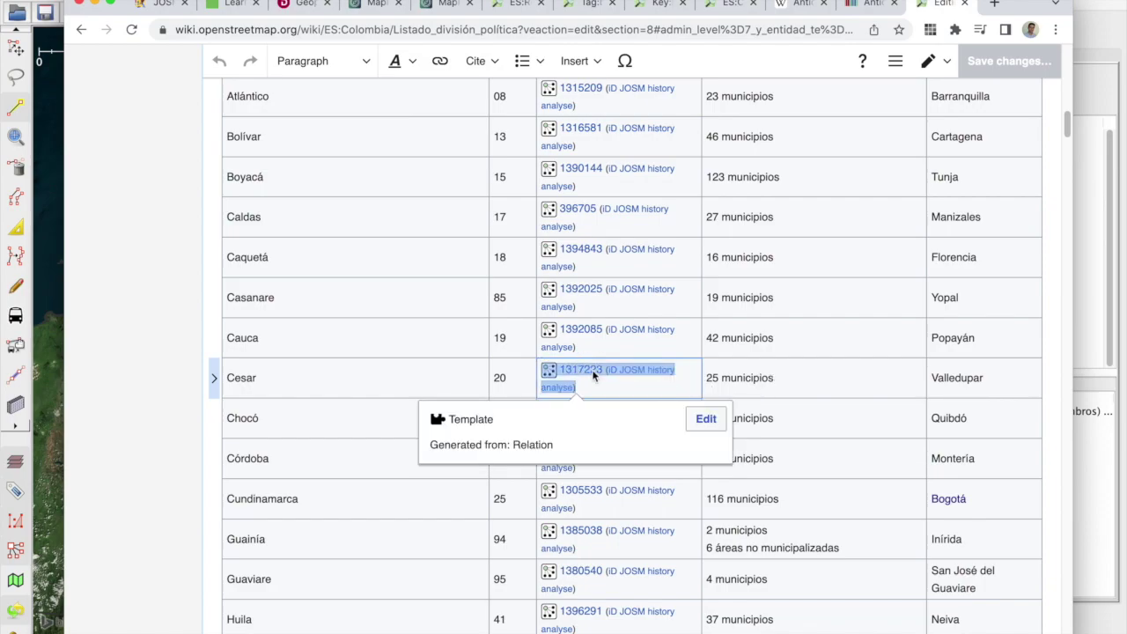
left_click(819, 377)
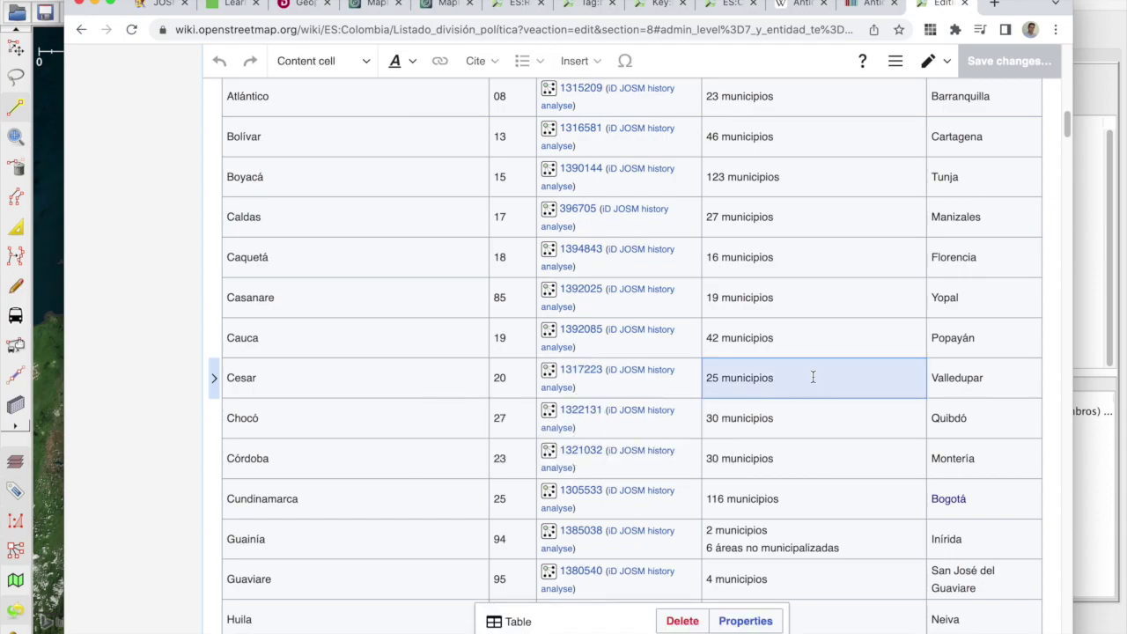
left_click(813, 377)
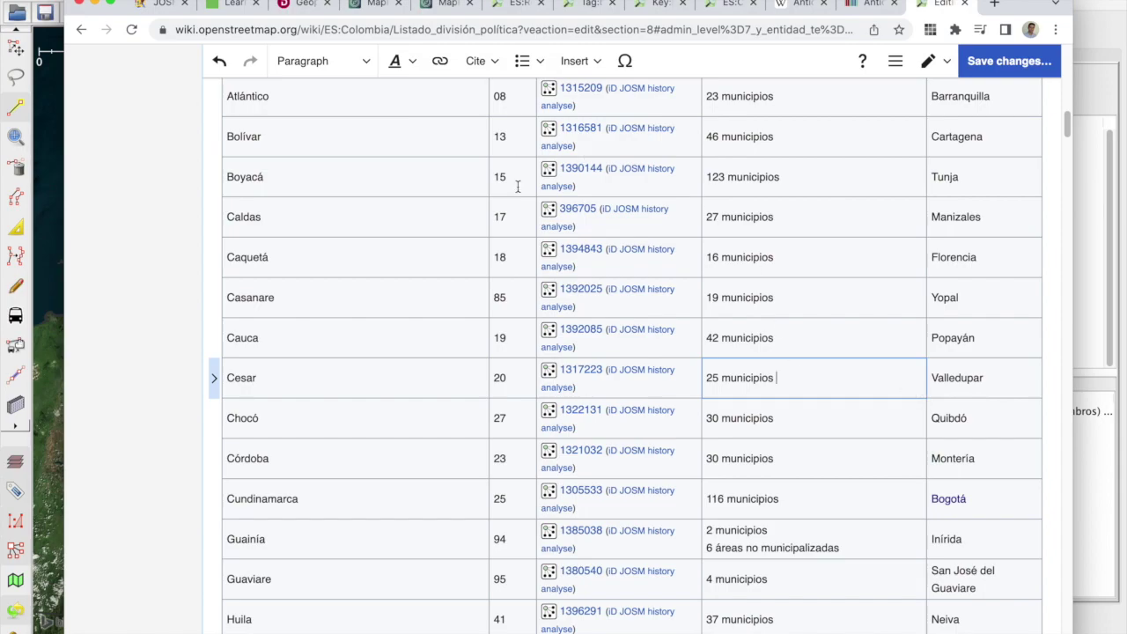
key("ctrl+v")
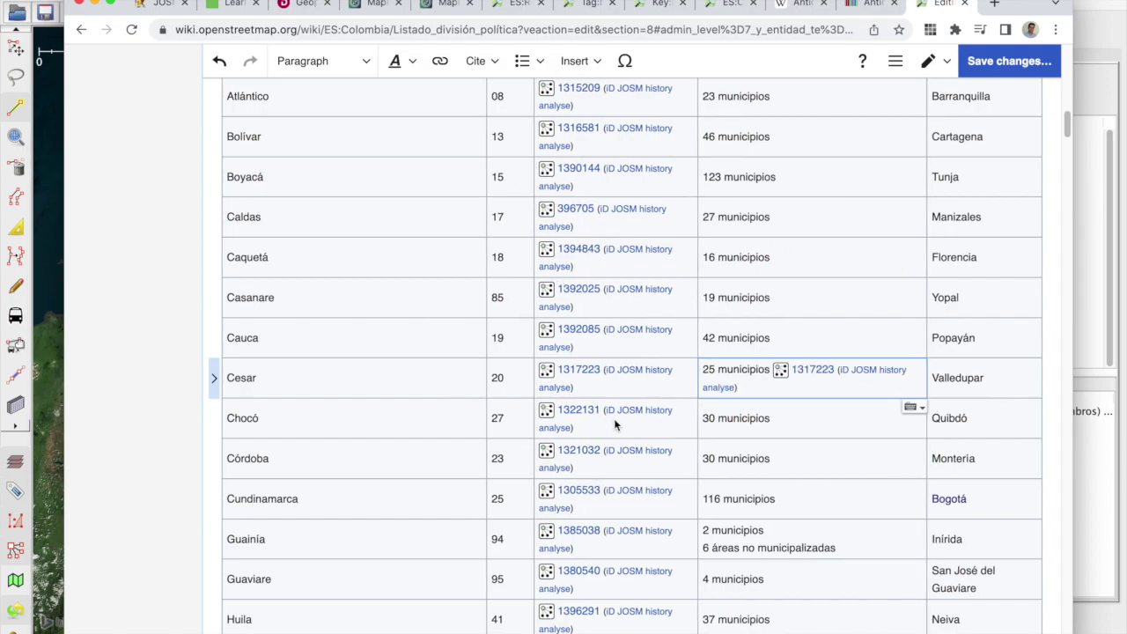
left_click(816, 369)
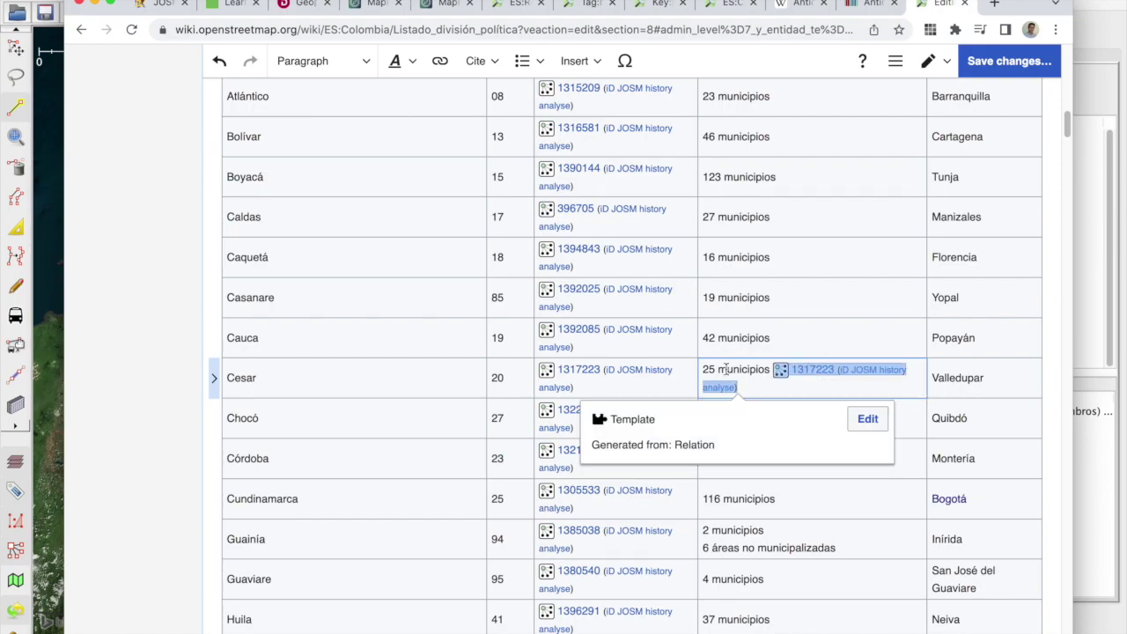
left_click(867, 418)
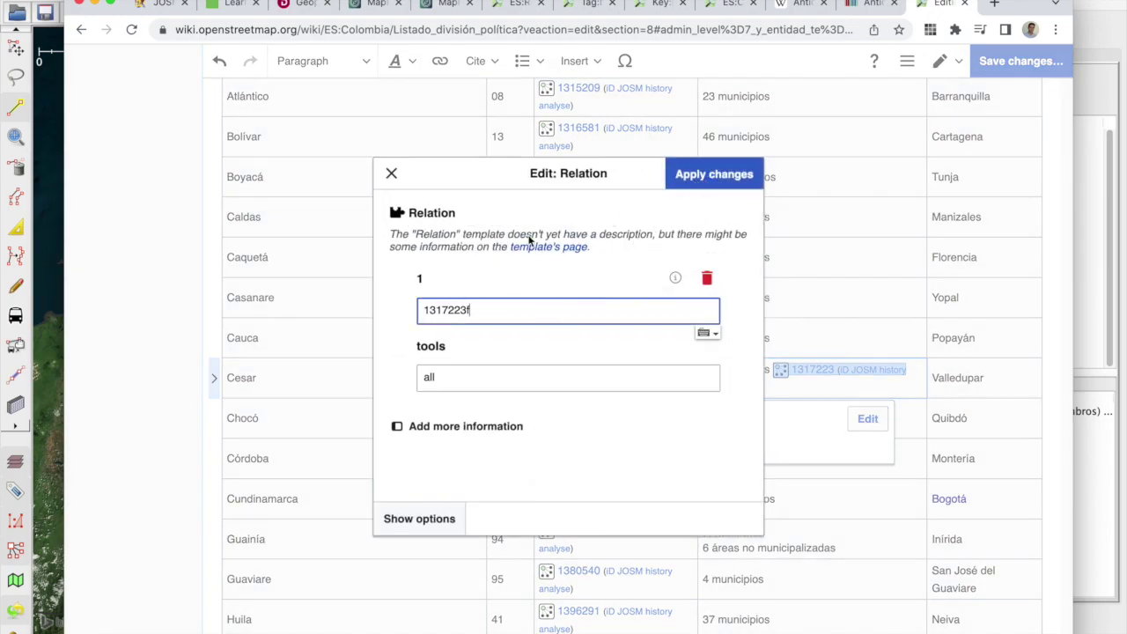
type("sdfads")
left_click_drag(503, 310, 463, 309)
type("r")
type("ewrqrer")
left_click_drag(506, 312, 454, 318)
type("31412")
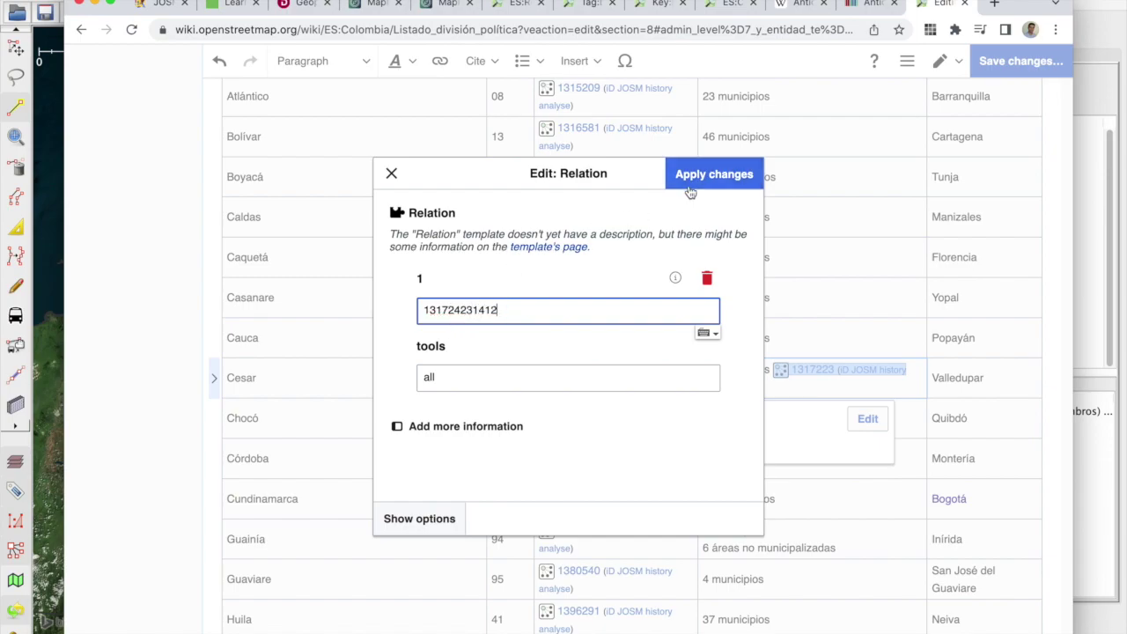
left_click(691, 175)
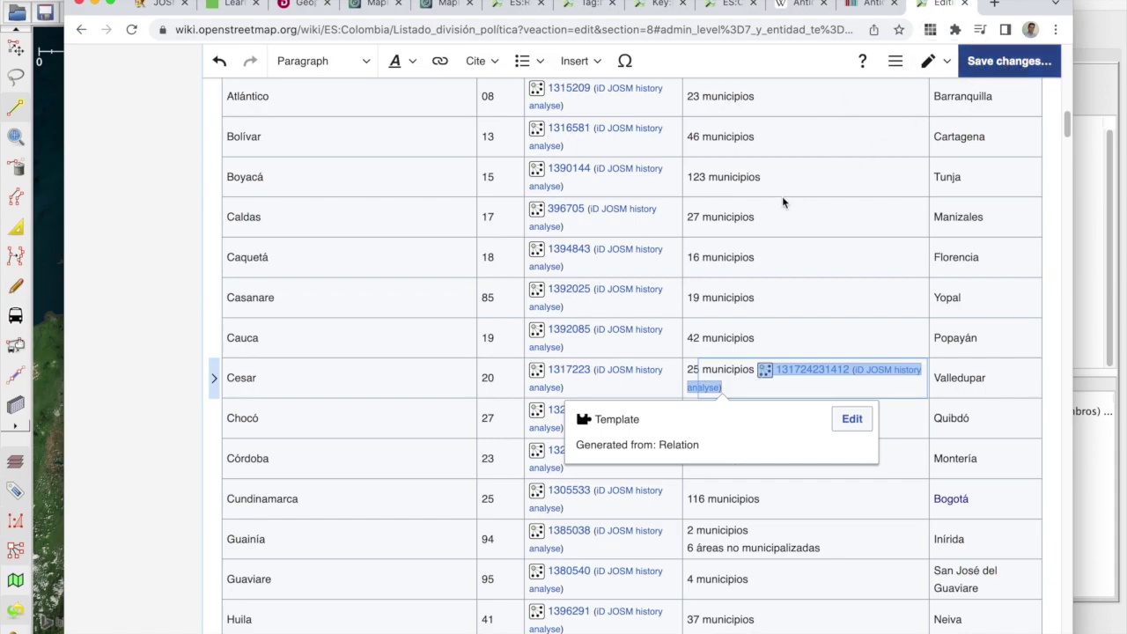
key("ctrl+alt+s")
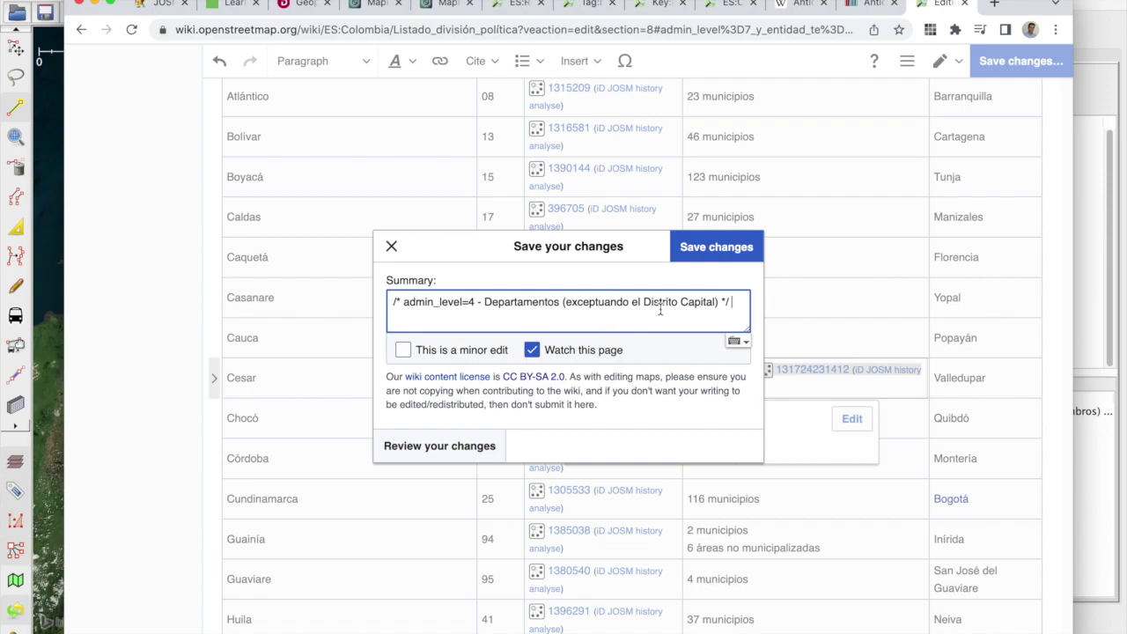
Step: Draft the edit summary 'se corrigio el id del depto de', then dismiss the save dialog
type("se corrigio")
type("el id del depto de xxx")
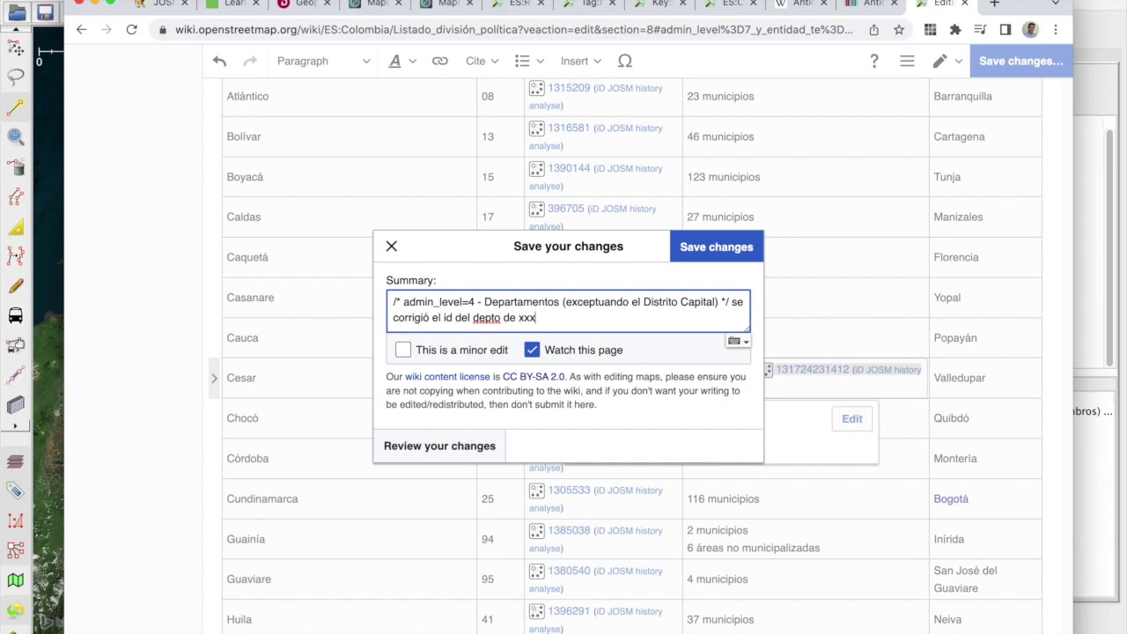
left_click(391, 247)
Step: Undo the Cesar relation link change, restoring relation 1317223
left_click(782, 345)
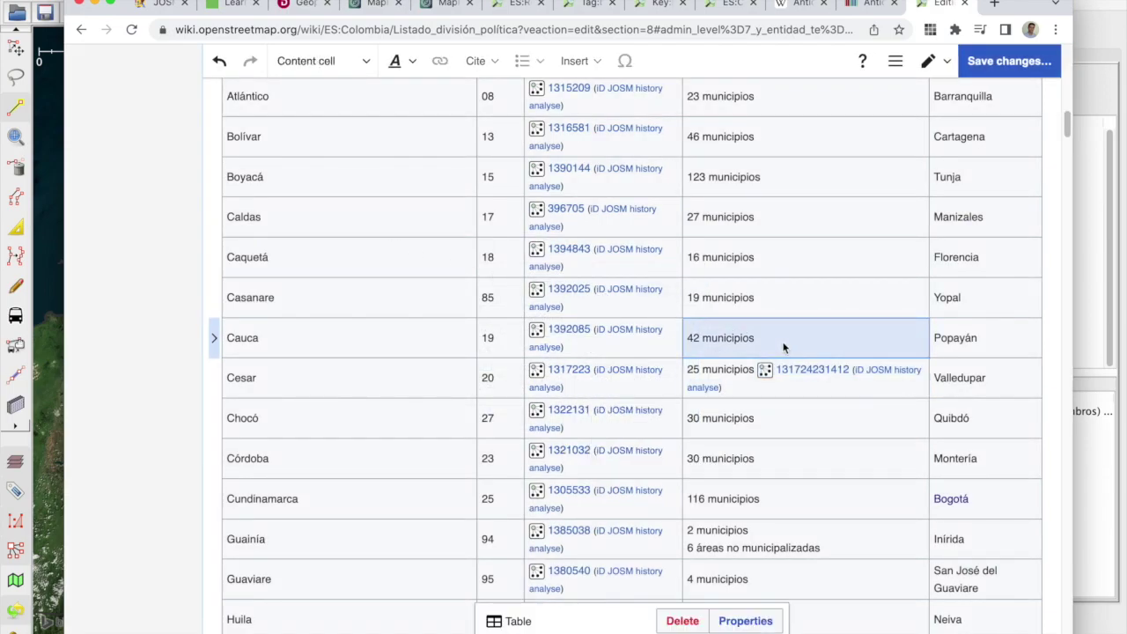
left_click(784, 371)
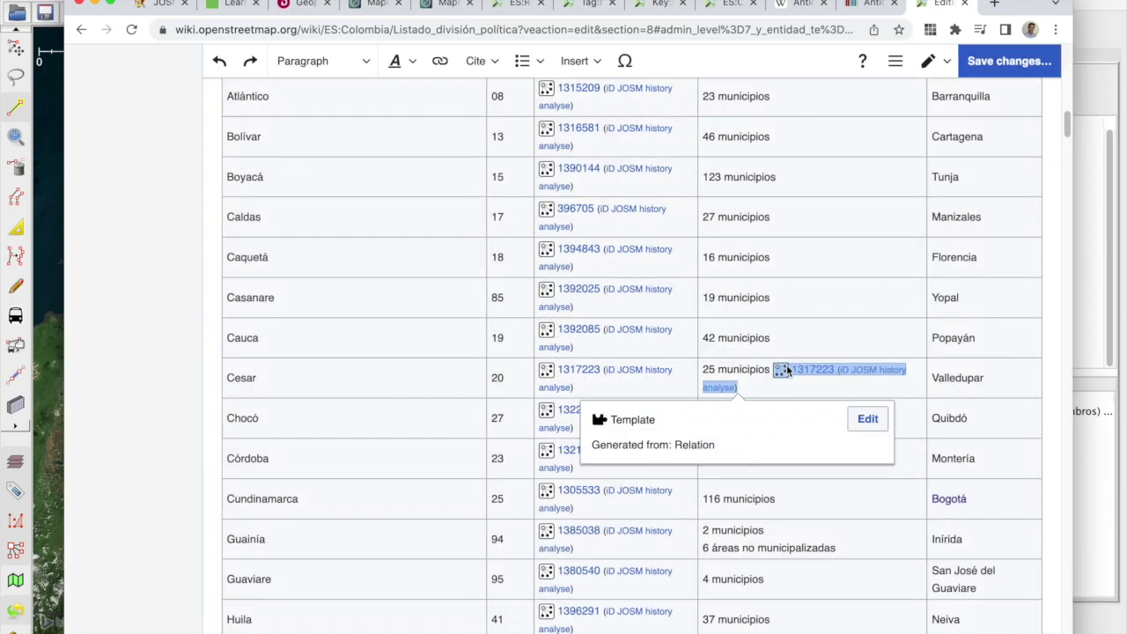
key("ctrl+z")
scroll(845, 382, "up", 3)
scroll(731, 388, "down", 10)
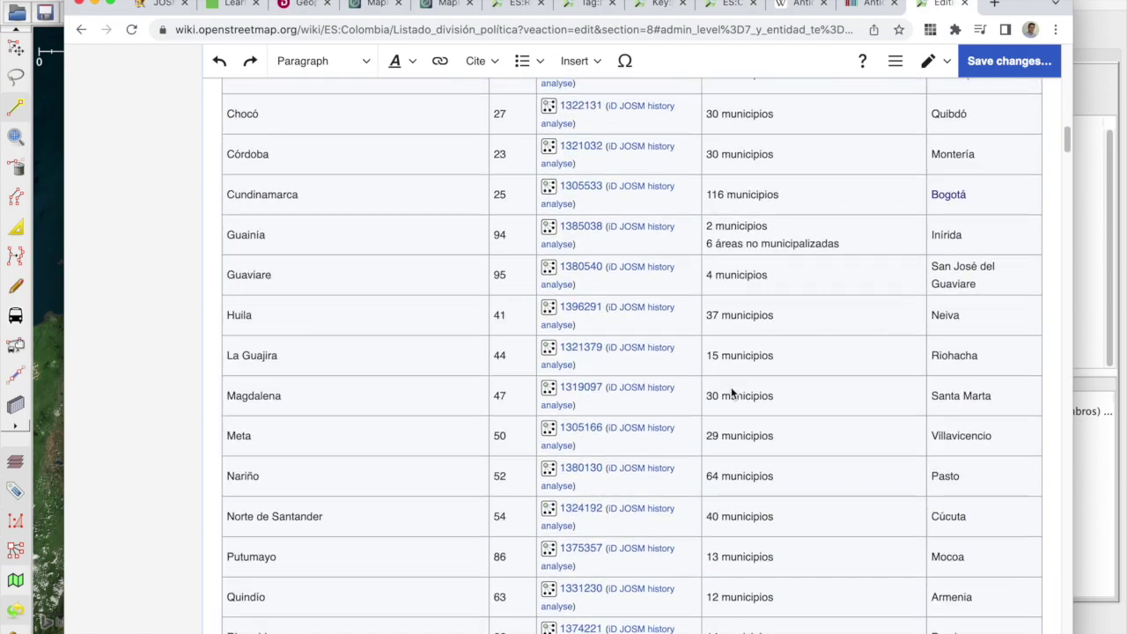
scroll(730, 387, "up", 15)
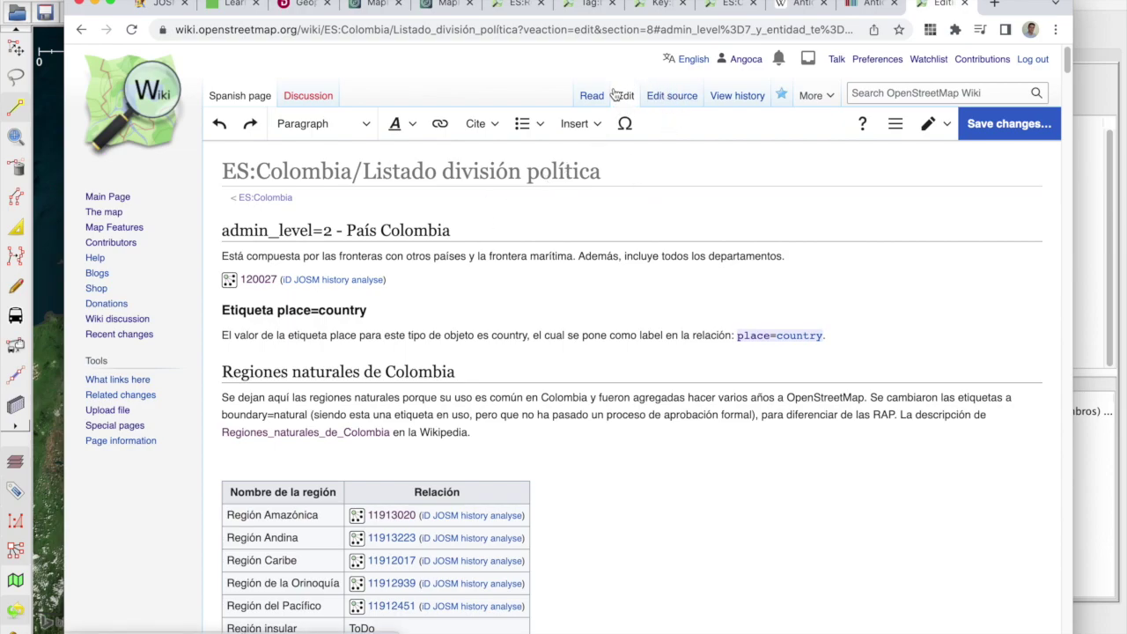
Step: Switch the page editor to wikitext source editing and find the departments table
left_click(944, 124)
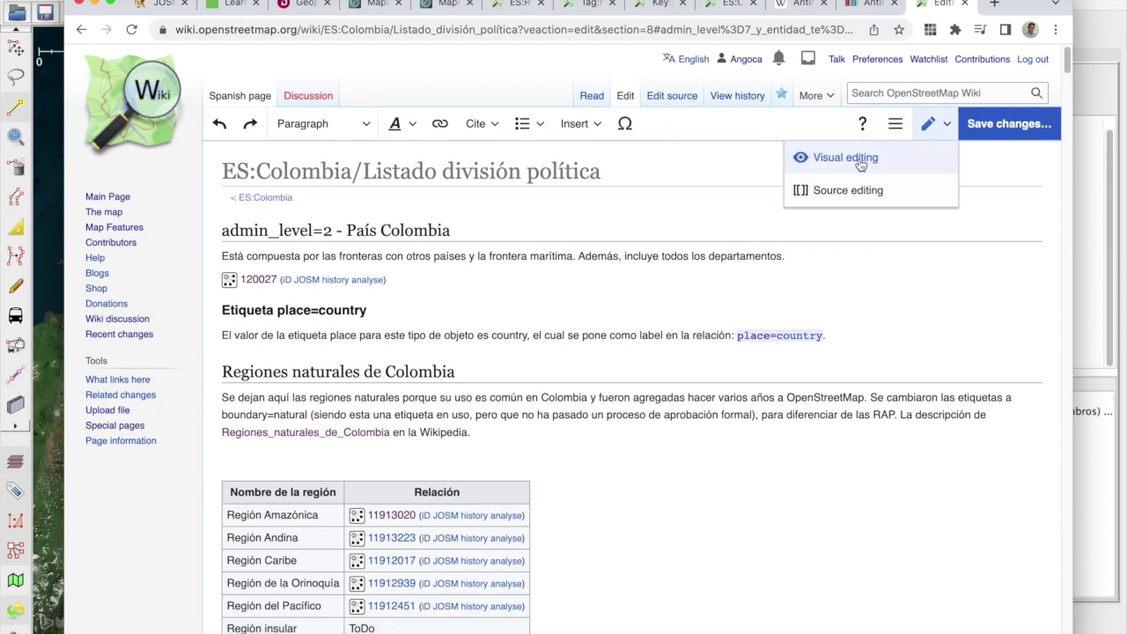
left_click(886, 196)
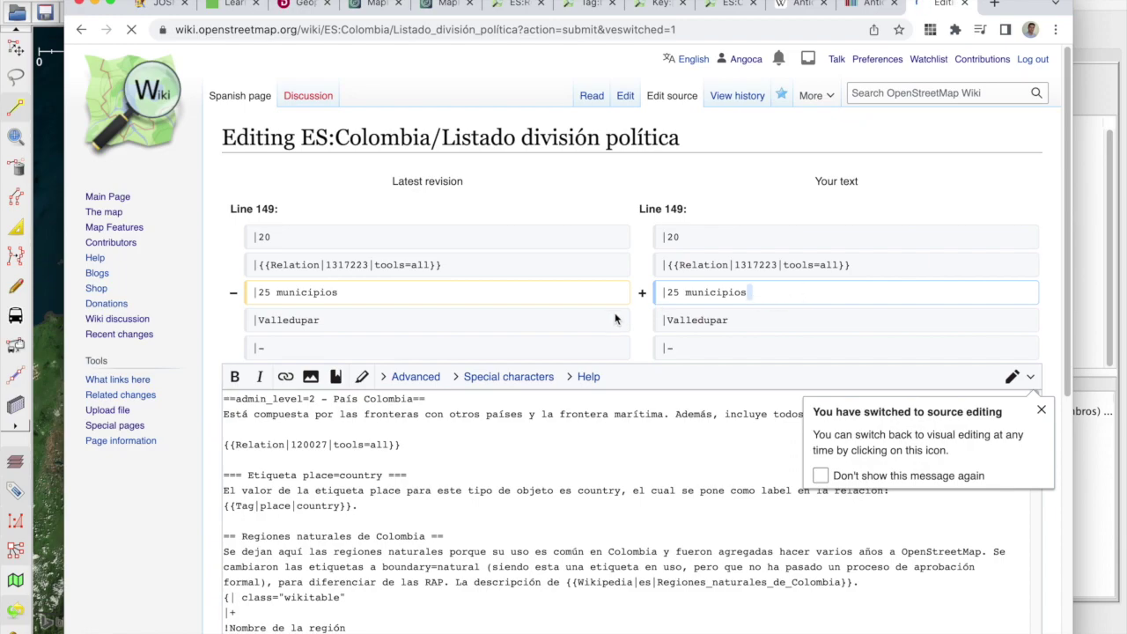
scroll(659, 309, "down", 2)
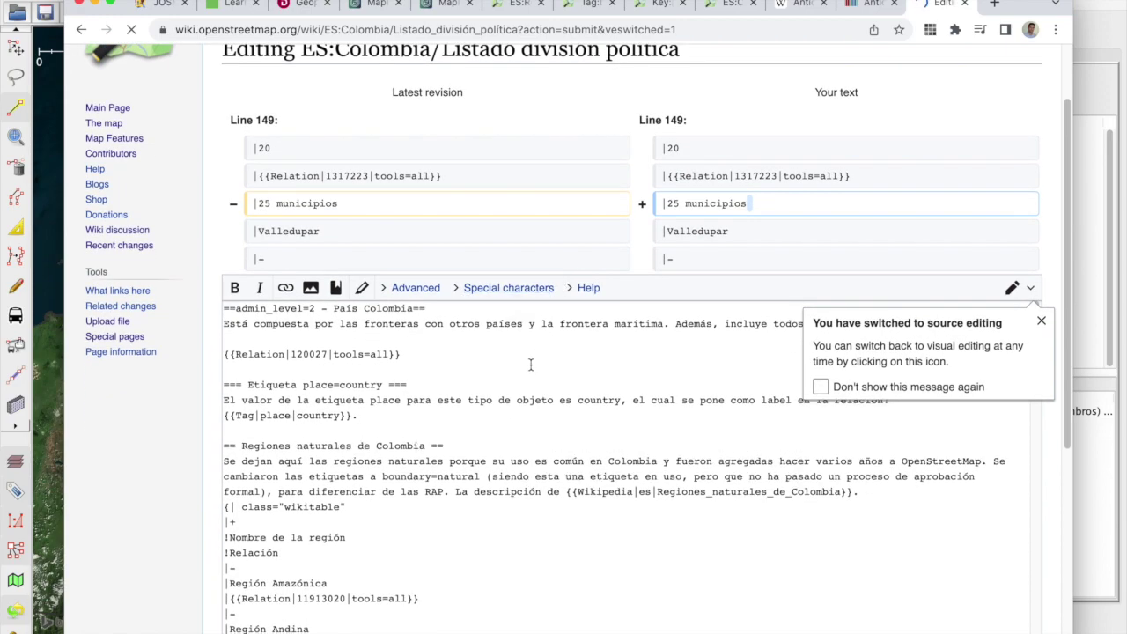
scroll(522, 362, "down", 5)
scroll(408, 398, "down", 10)
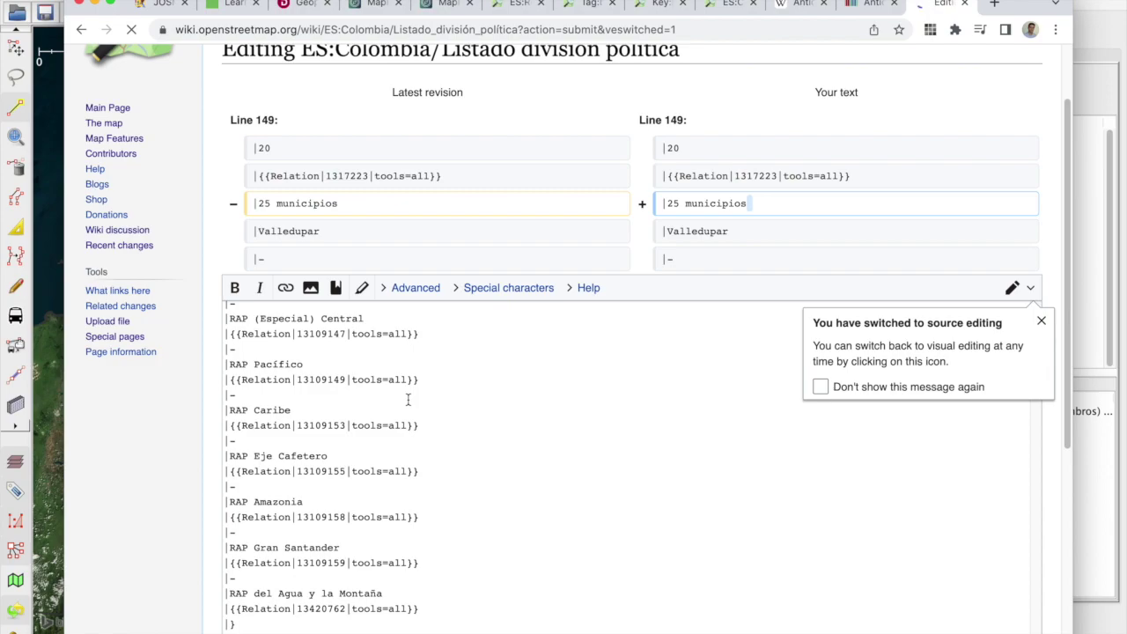
scroll(153, 419, "down", 4)
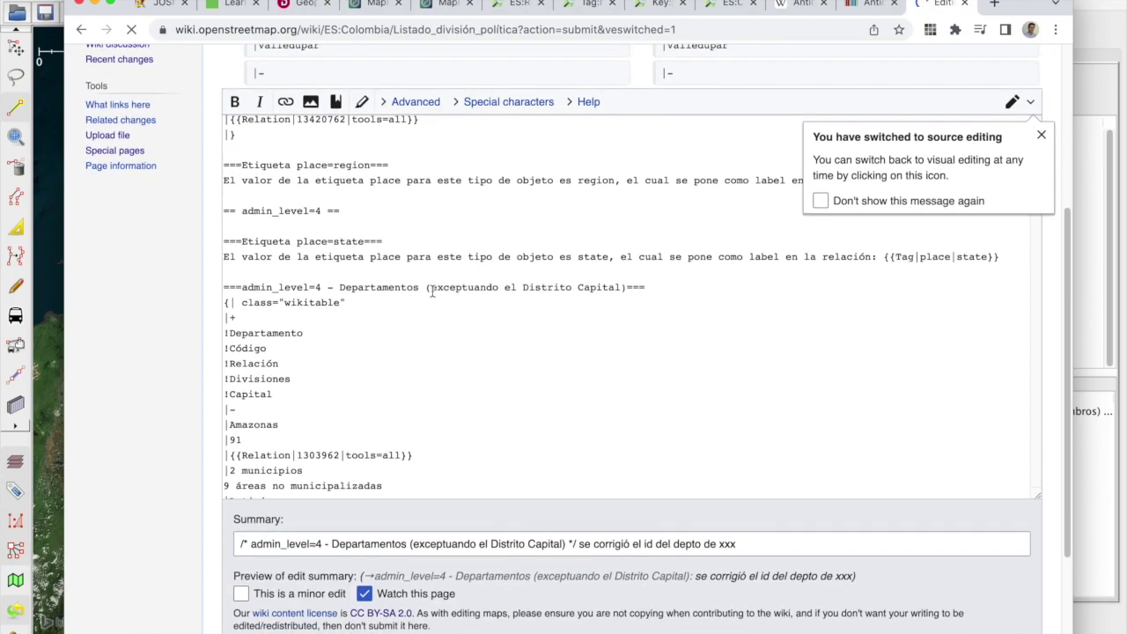
scroll(536, 268, "down", 10)
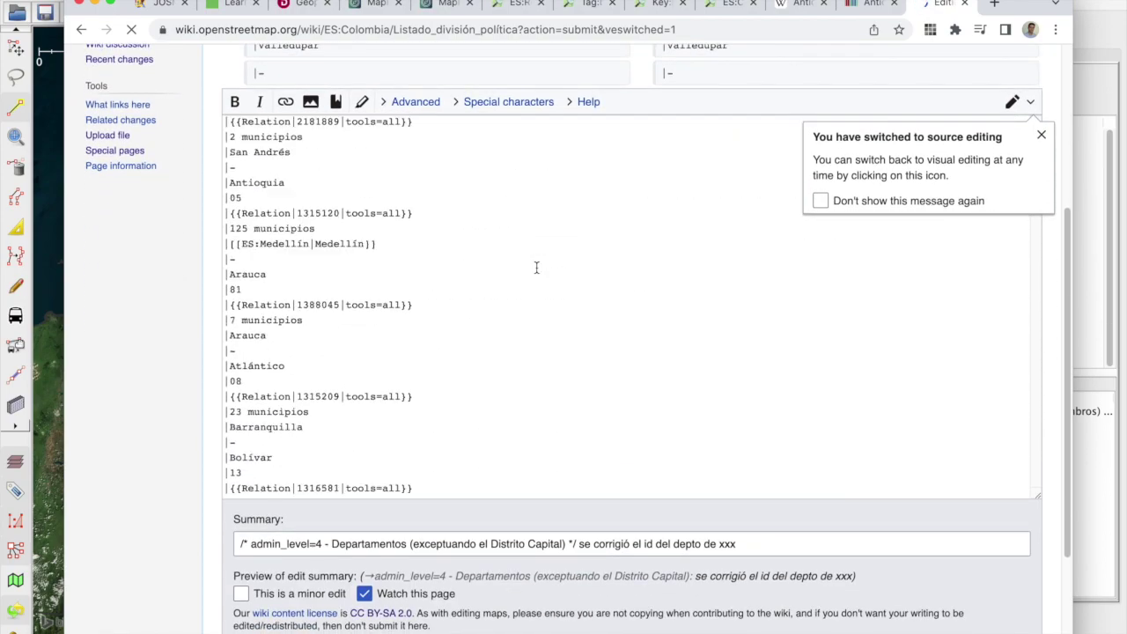
scroll(531, 262, "down", 8)
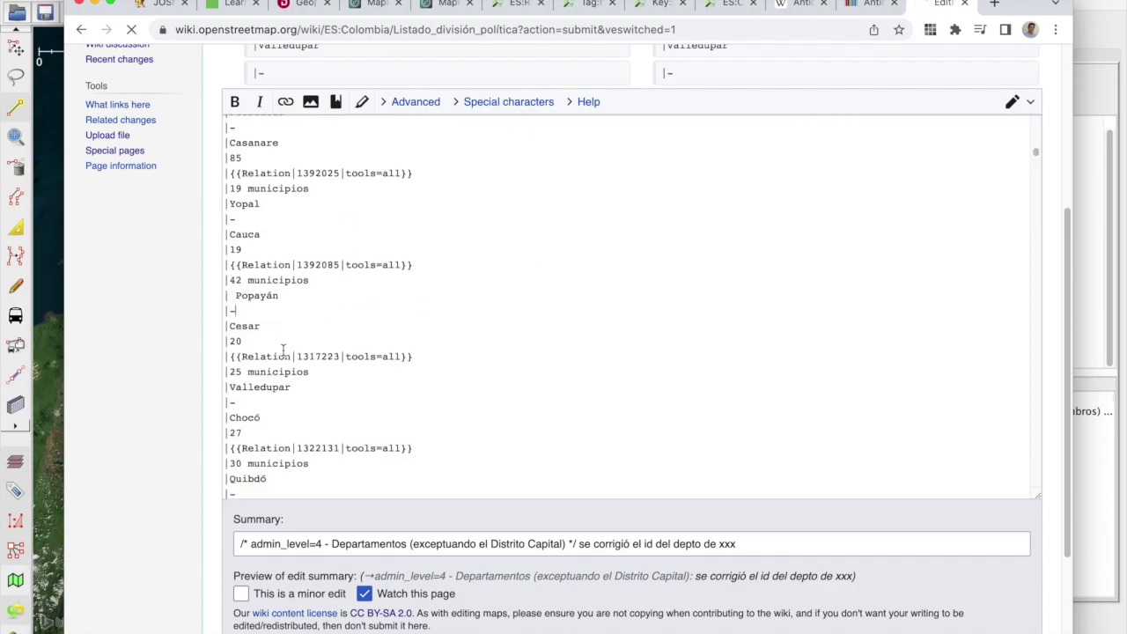
left_click_drag(227, 356, 419, 354)
key("super+c")
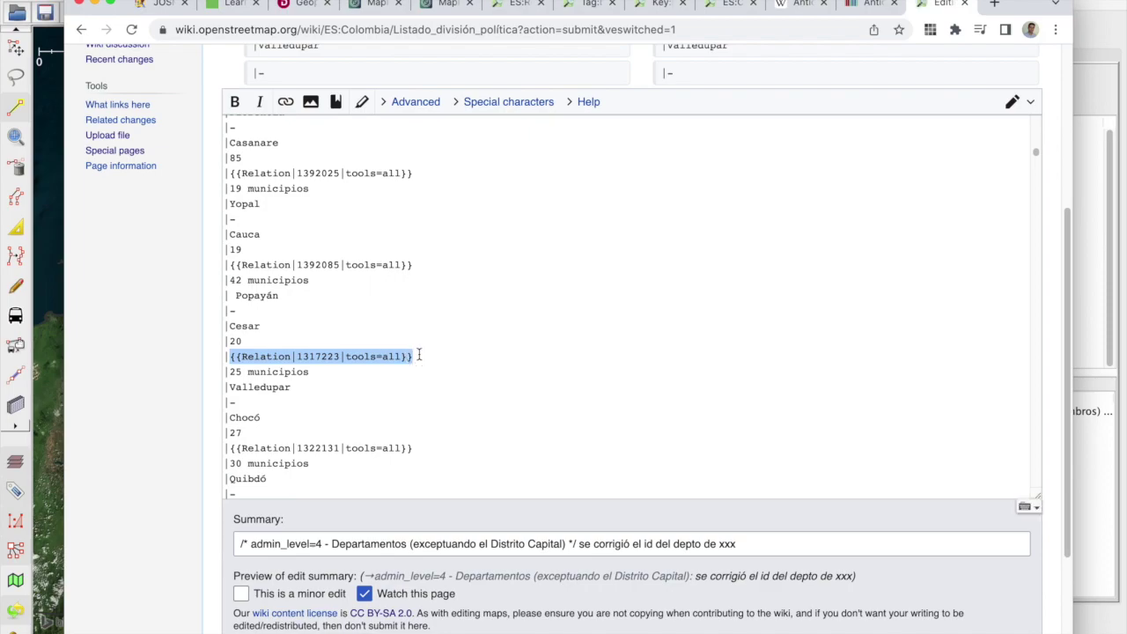
key("Right")
key("super+v")
key("Left")
key("Left")
key("Left")
key("Left")
key("Left")
key("Left")
key("Left")
key("Left")
key("Left")
key("Left")
key("Left")
key("Left")
type("4")
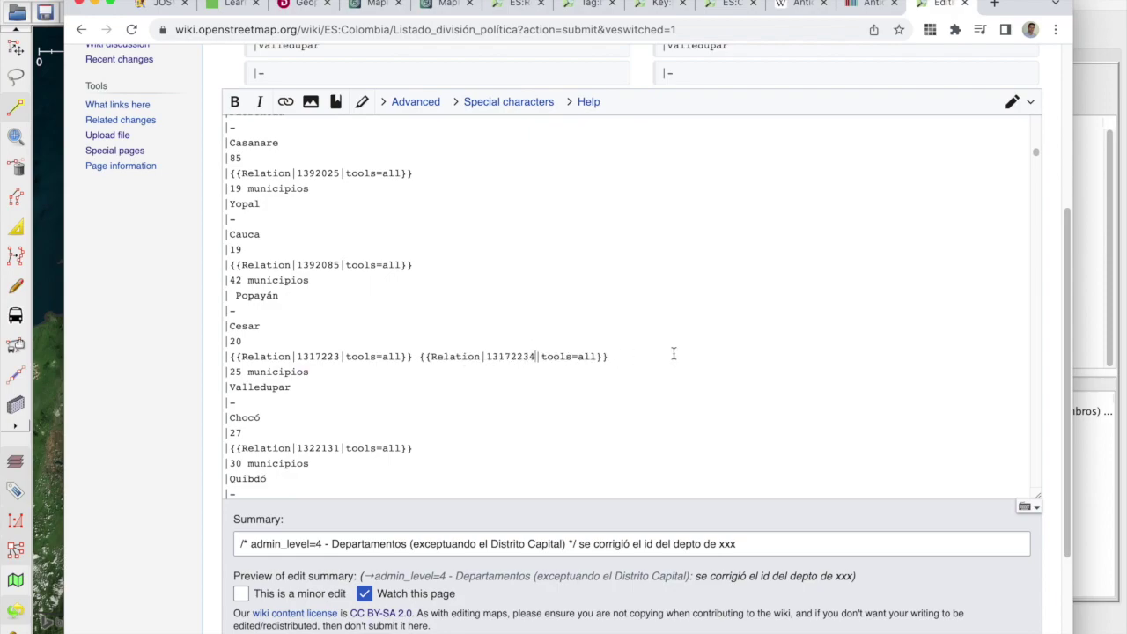
type("314")
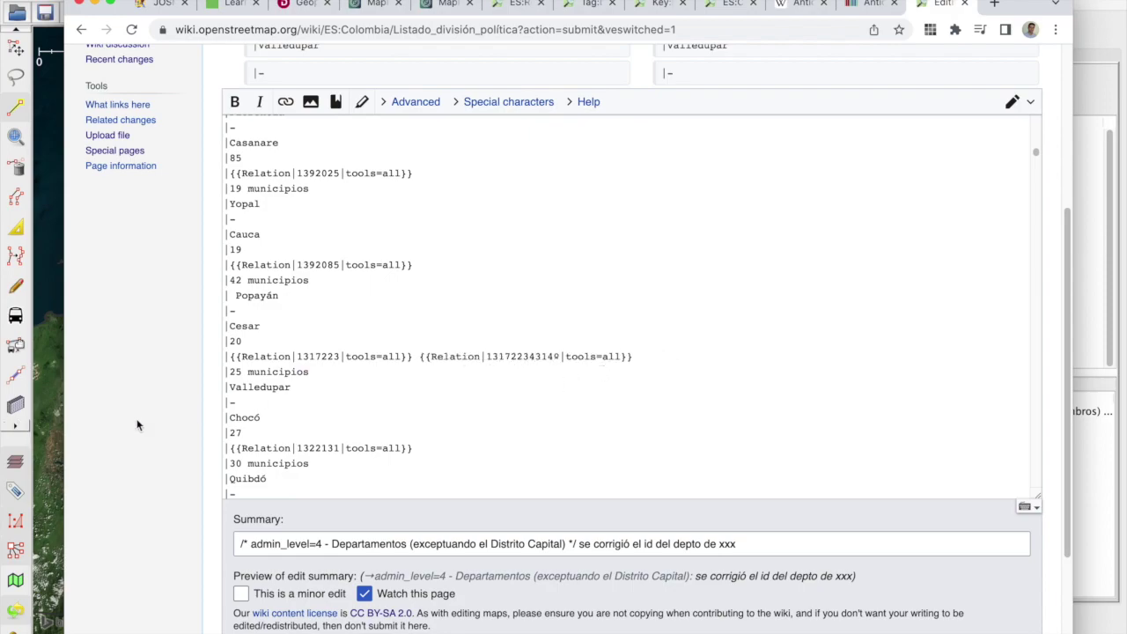
scroll(161, 446, "down", 1)
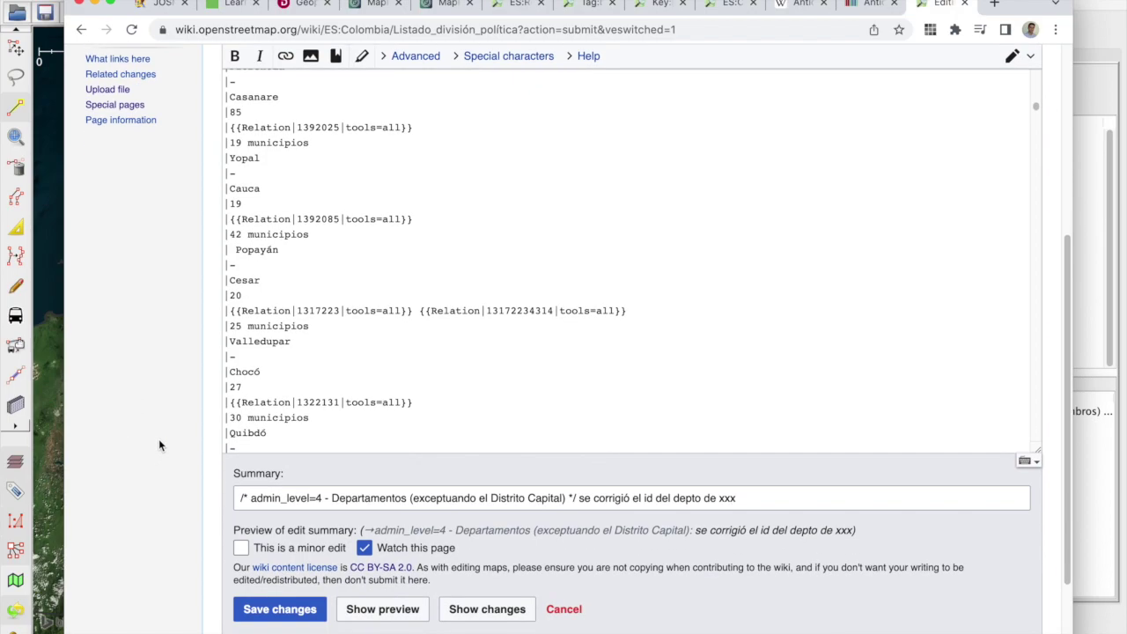
left_click(411, 607)
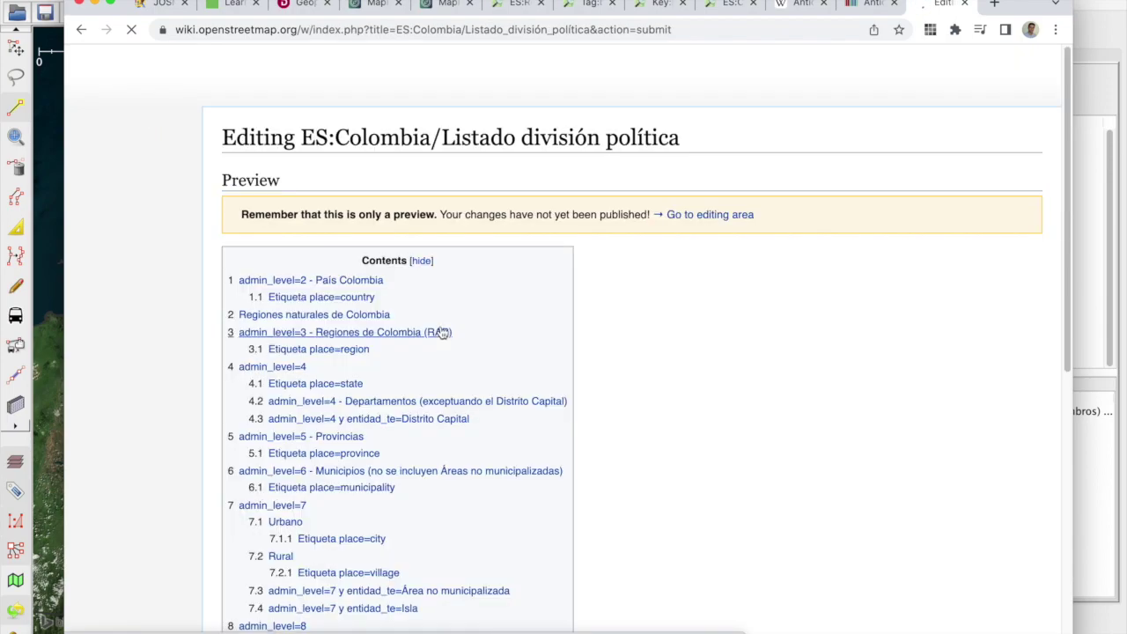
scroll(721, 348, "down", 10)
scroll(720, 344, "up", 15)
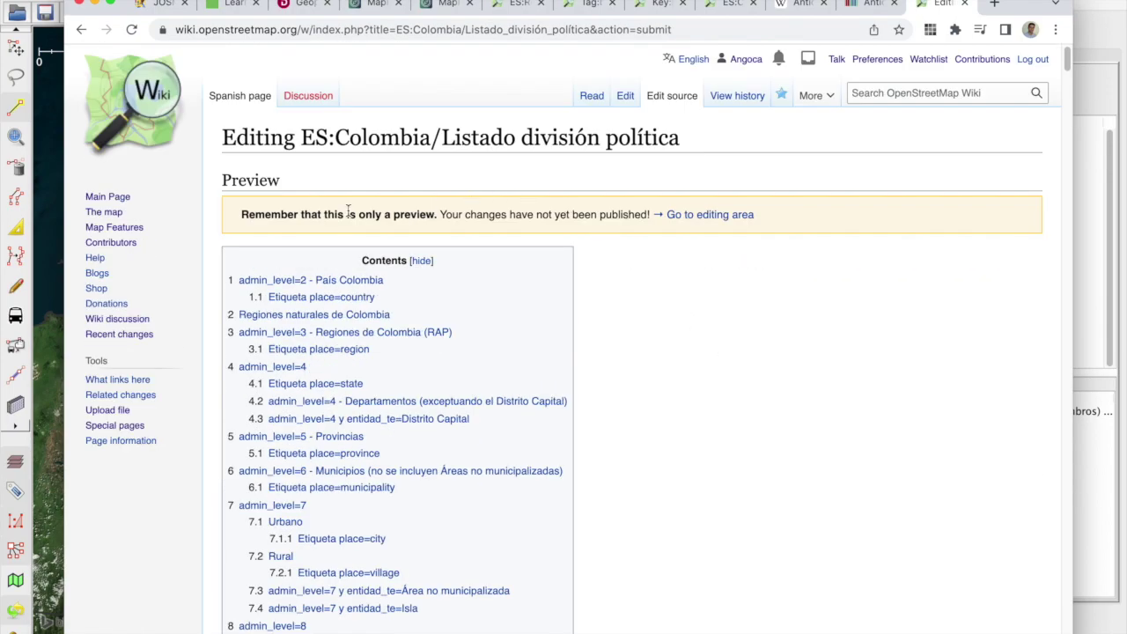
left_click_drag(243, 214, 469, 221)
scroll(587, 239, "down", 20)
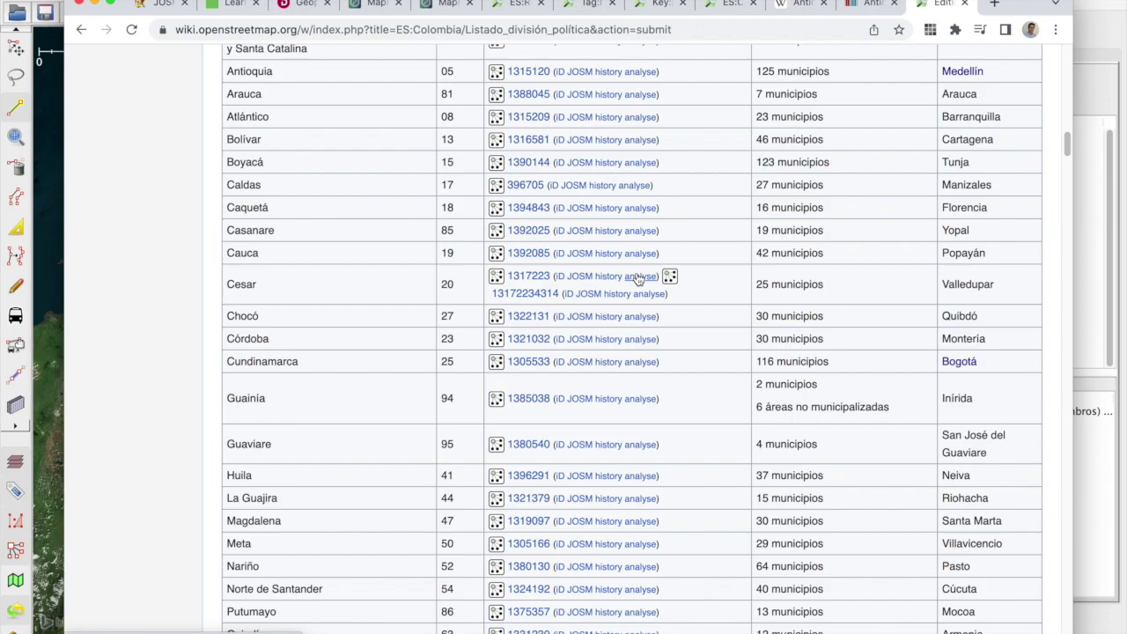
scroll(640, 279, "up", 15)
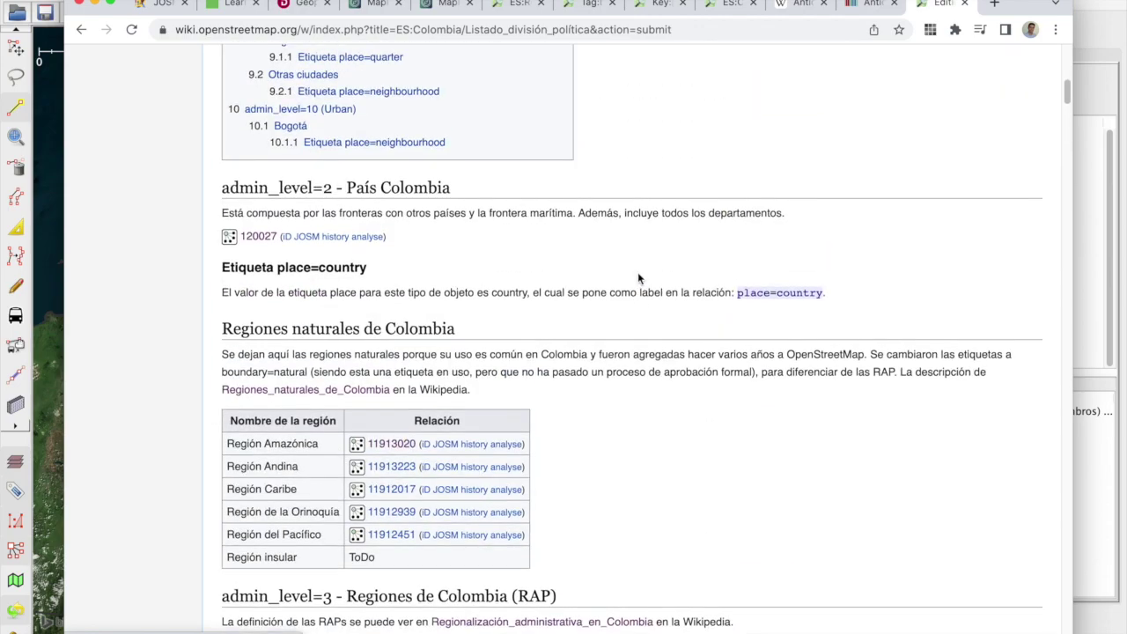
key("super+Tab")
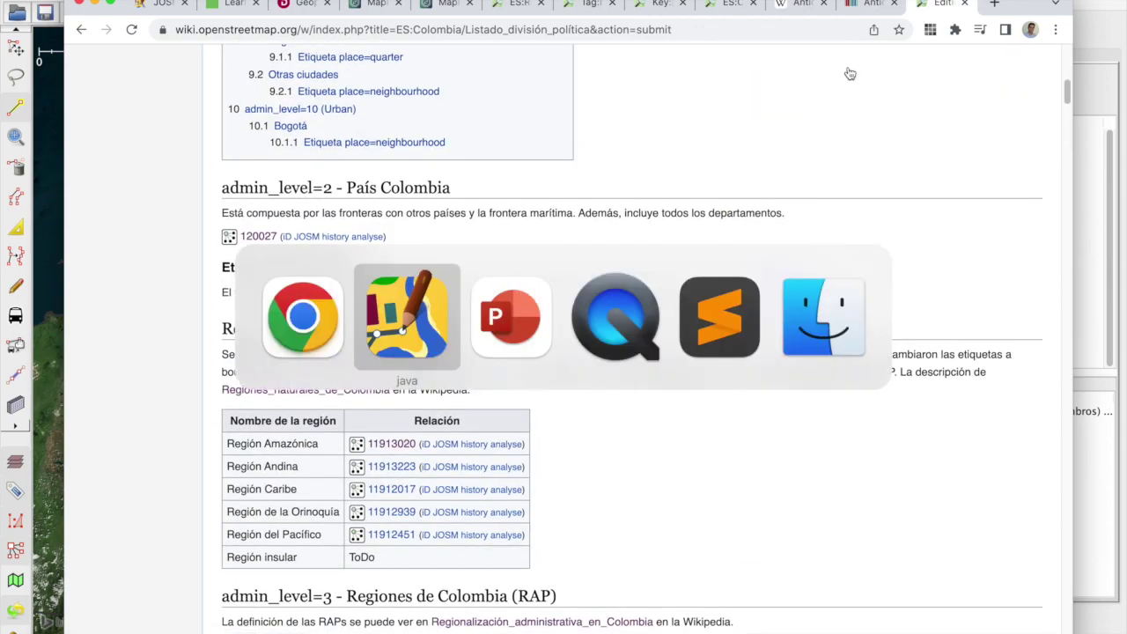
Step: Return to MapRoulette and start working on a task from the challenge
key("super+Tab")
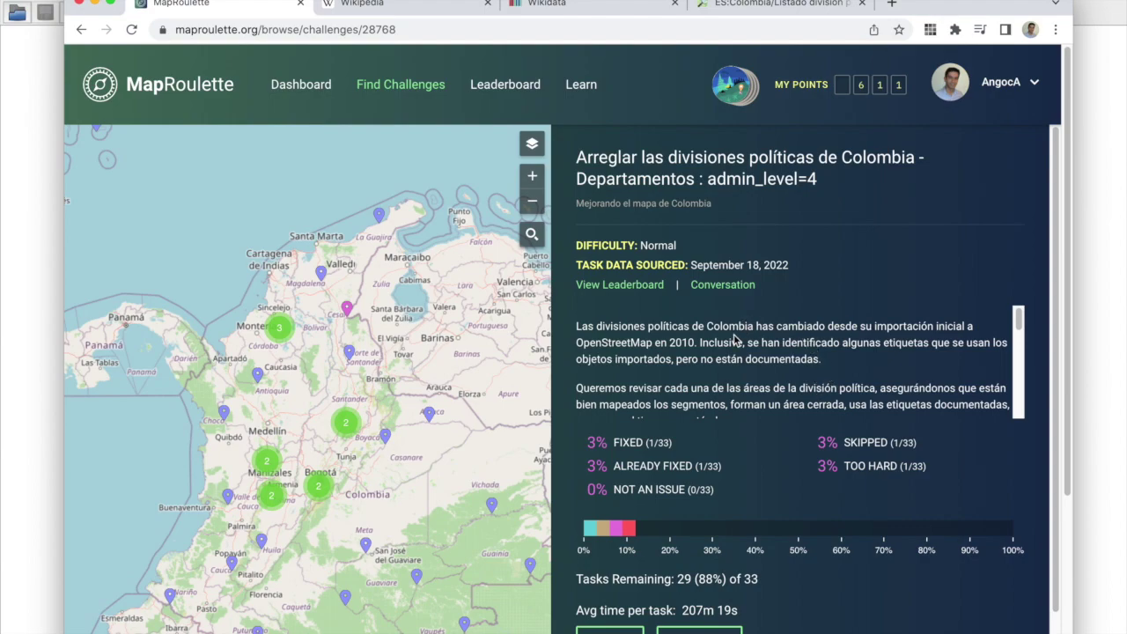
scroll(735, 340, "down", 2)
scroll(734, 336, "down", 5)
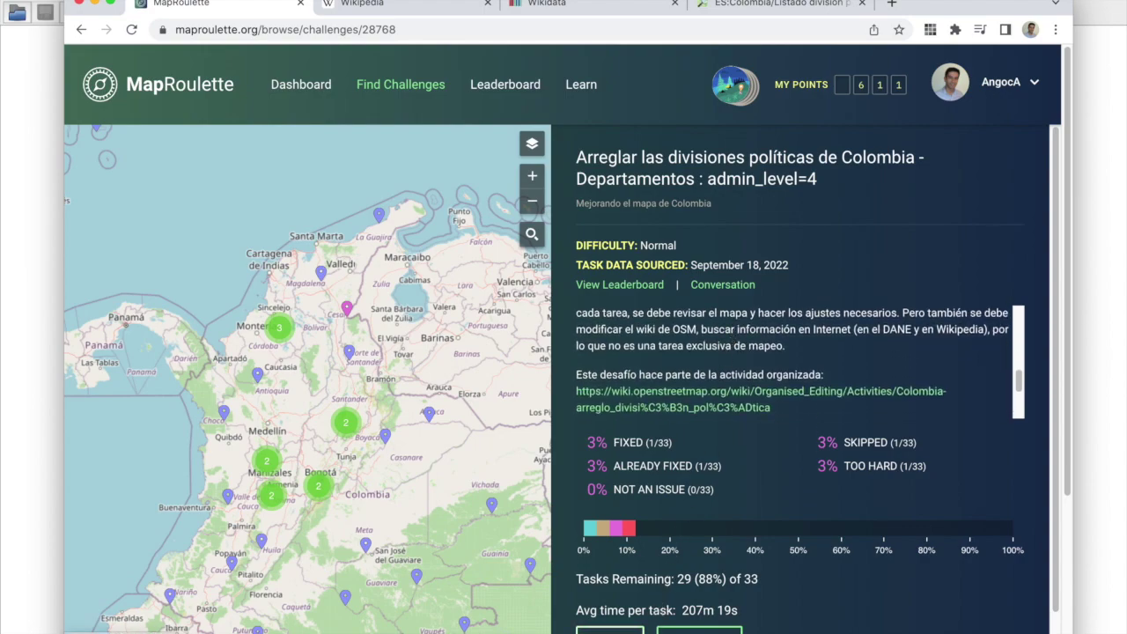
scroll(620, 569, "down", 1)
scroll(546, 529, "up", 2)
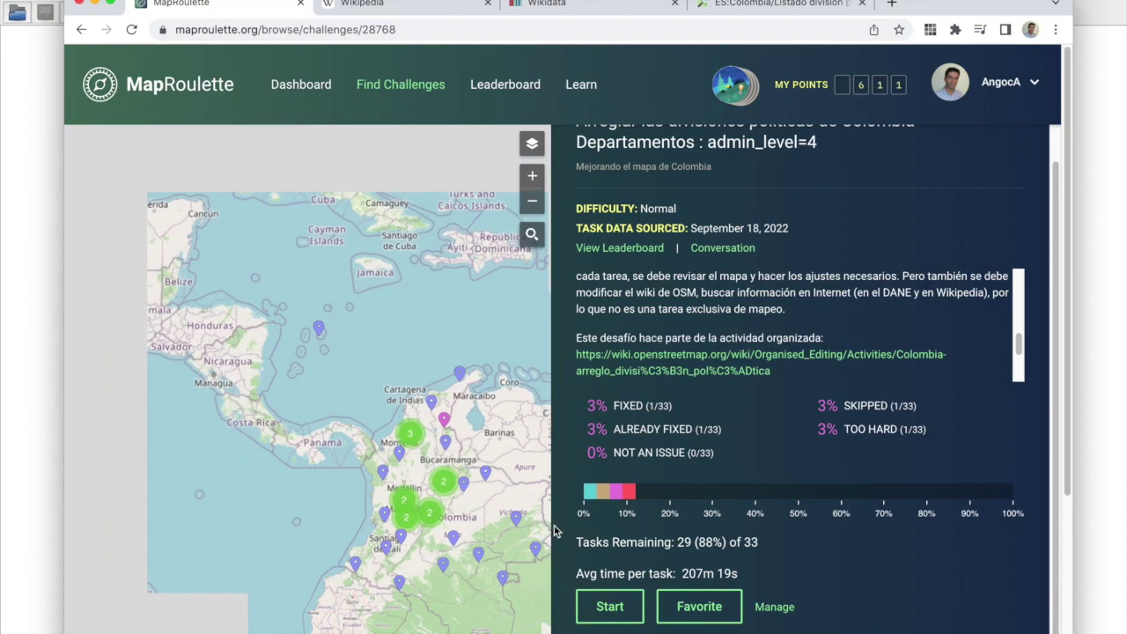
scroll(555, 530, "down", 1)
left_click(617, 563)
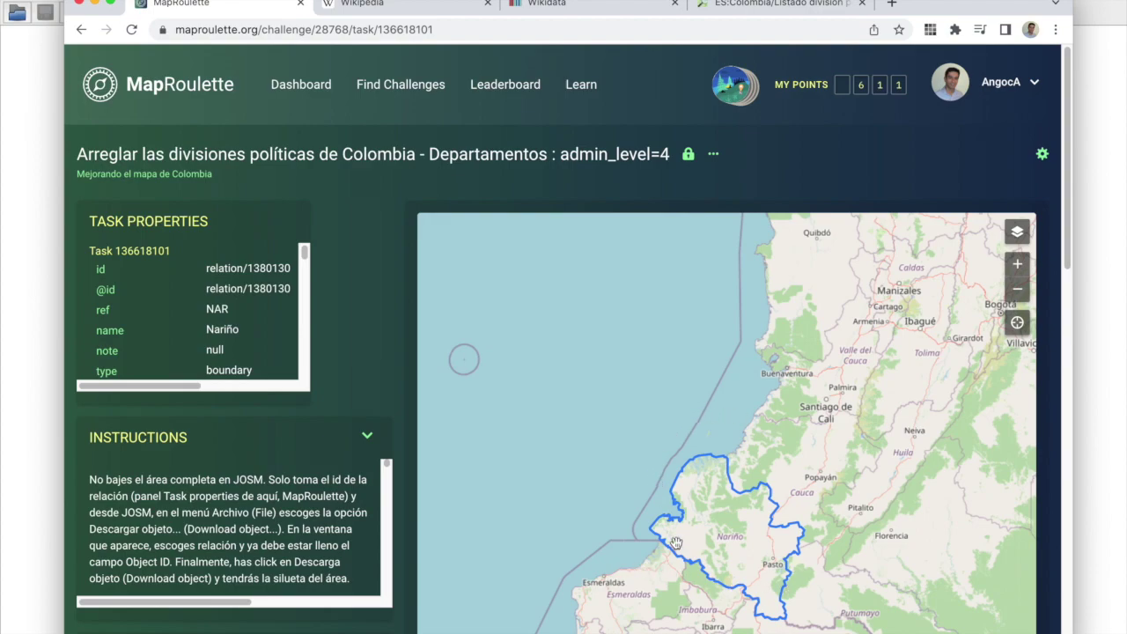
Step: Select the Nariño relation id 1380130 and switch over to JOSM
left_click_drag(247, 268, 288, 265)
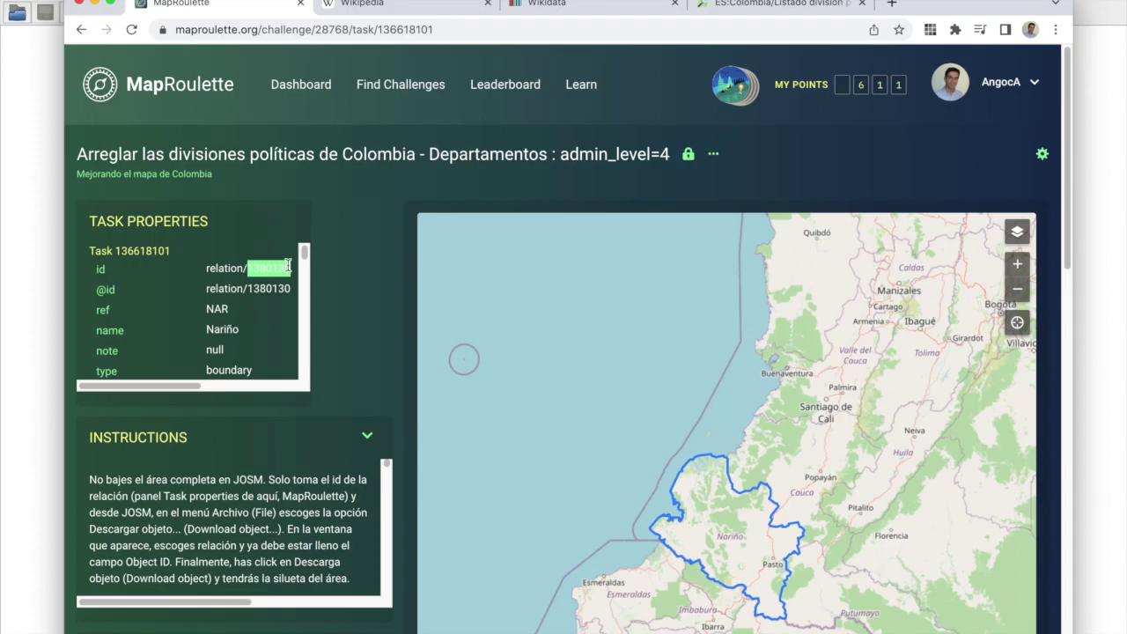
key("super+Tab")
key("super+Tab")
key("super+Tab")
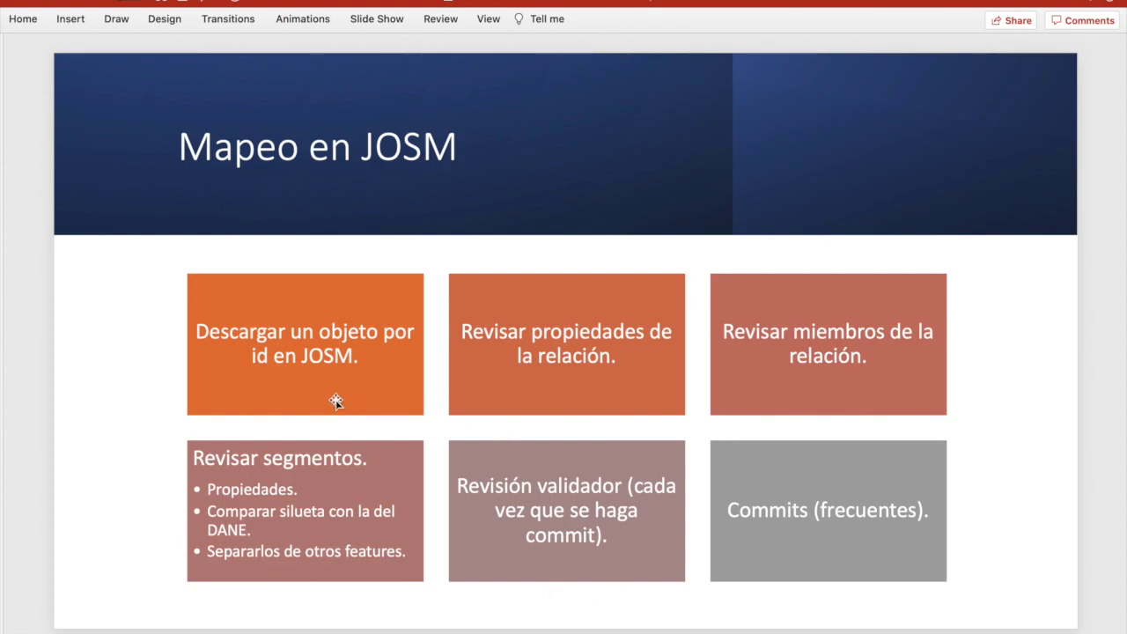
key("super+Tab")
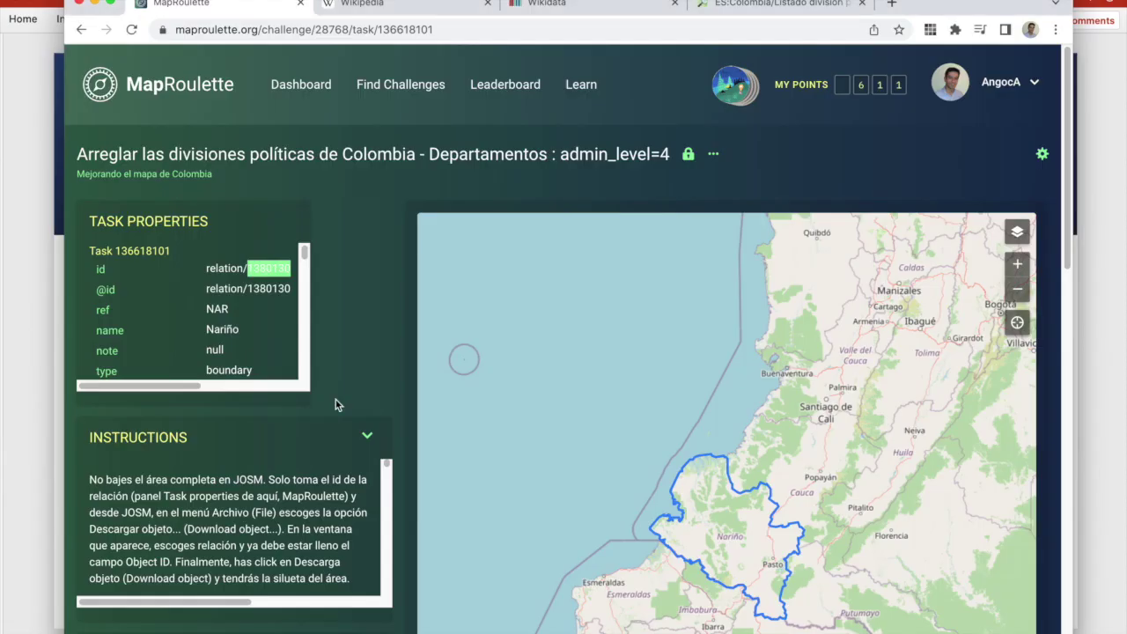
key("super+Tab")
key("super+Tab")
key("super+Tab")
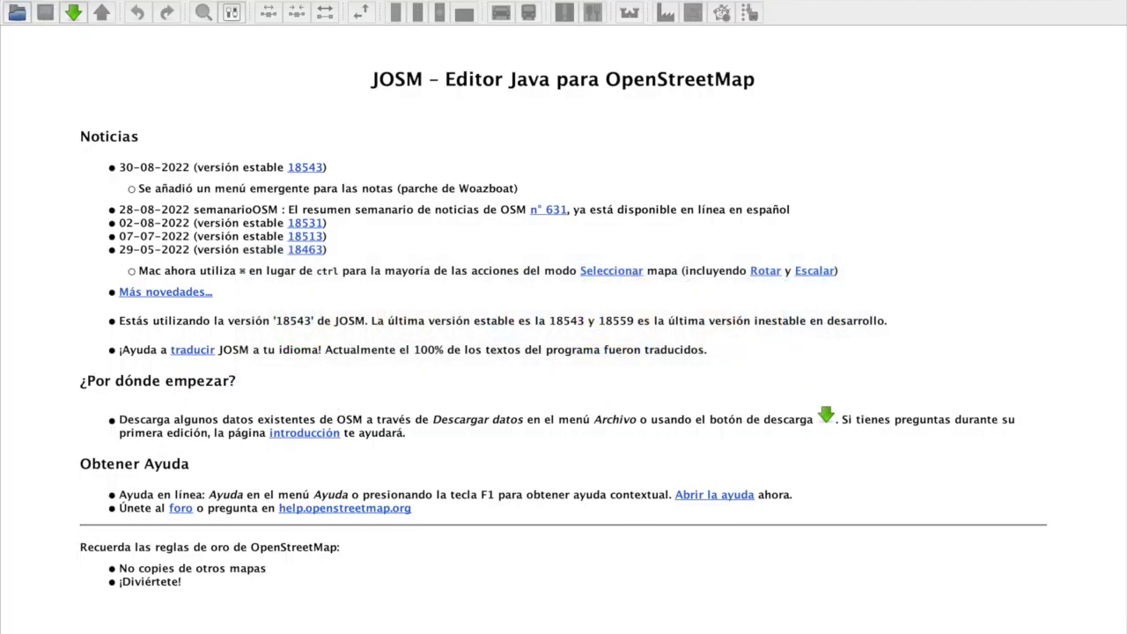
Step: Download relation 1380130 with Descargar objeto, pasting the id copied from the browser
left_click(102, 0)
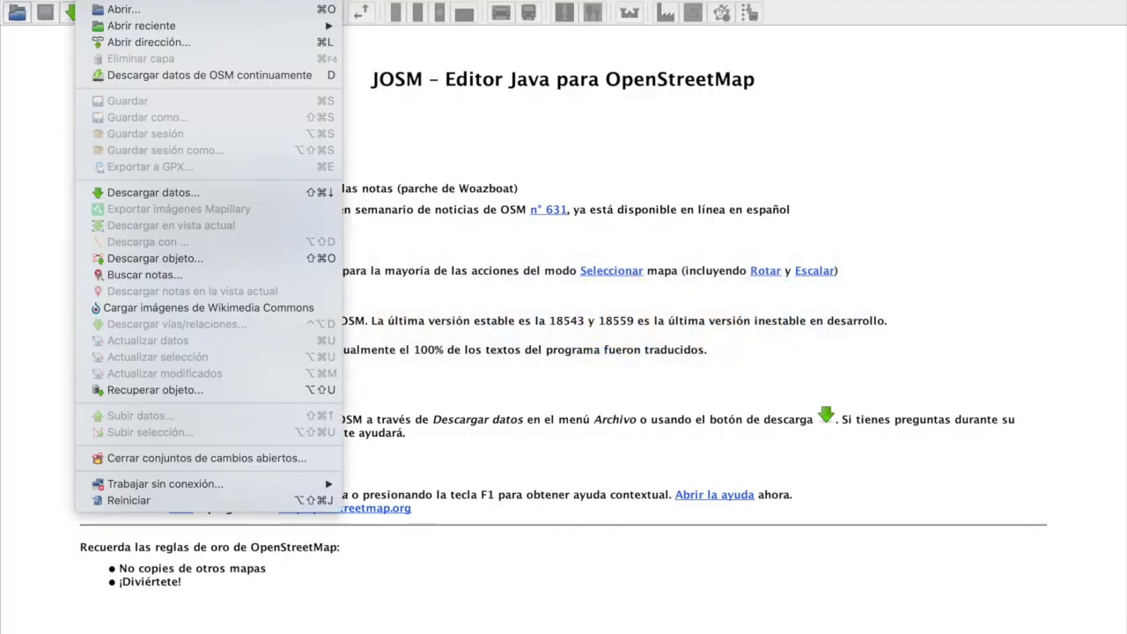
left_click(171, 258)
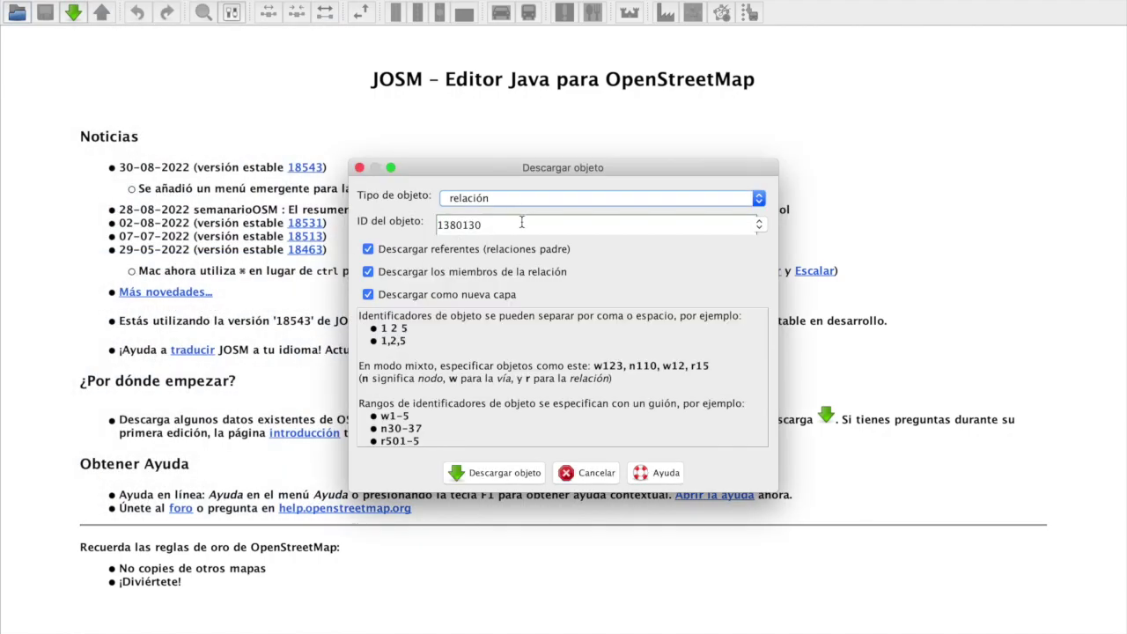
key("super+Tab")
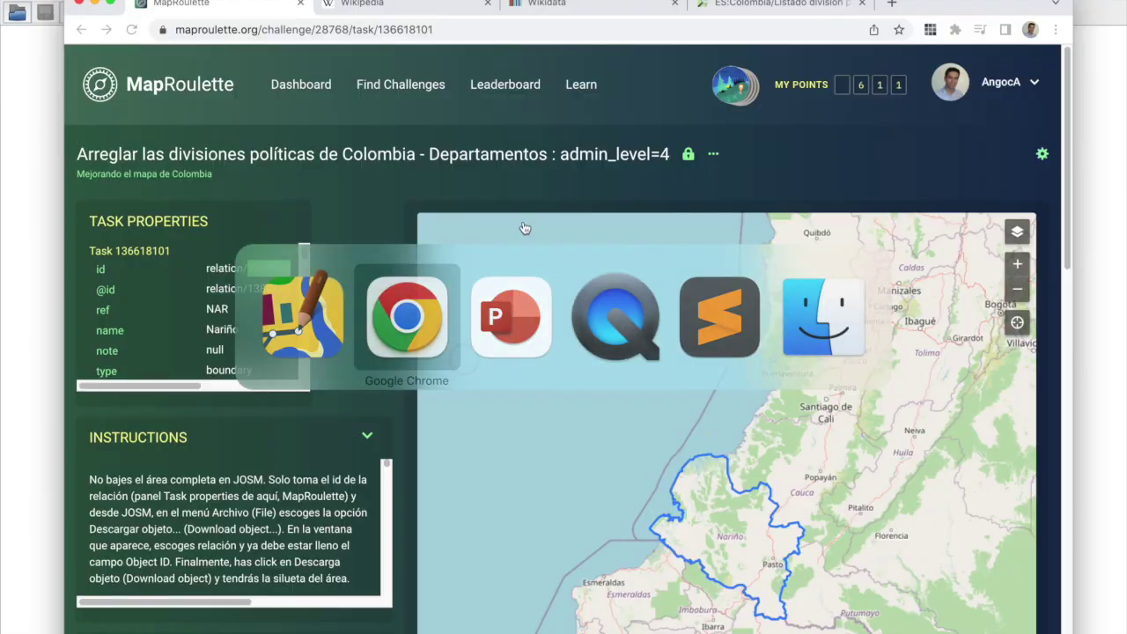
key("super+c")
key("super+Tab")
key("super+v")
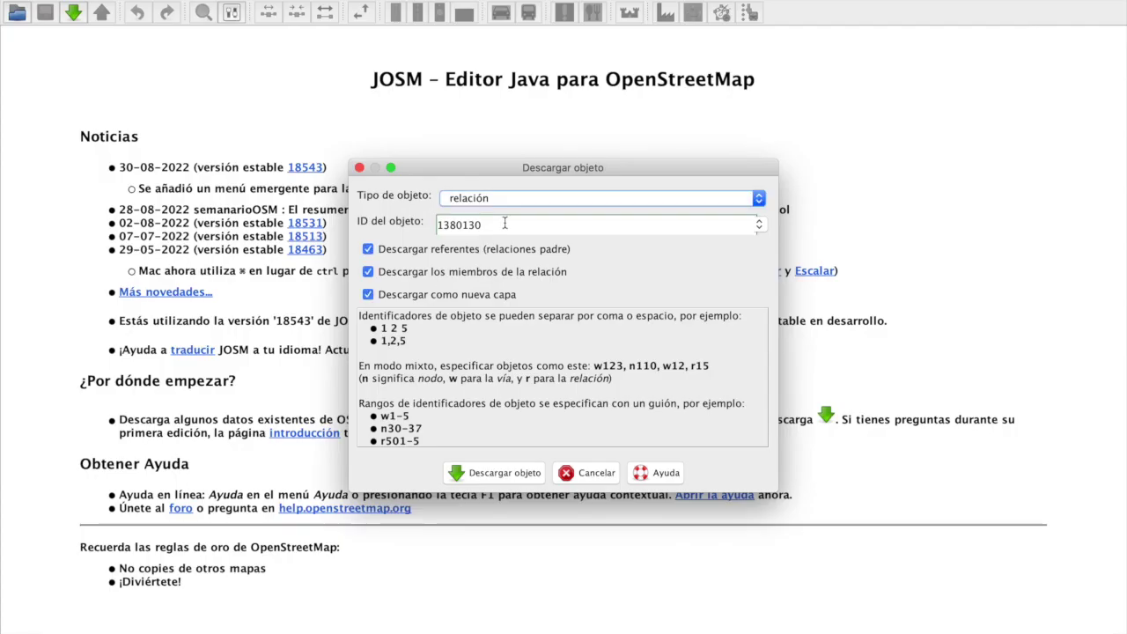
left_click(533, 473)
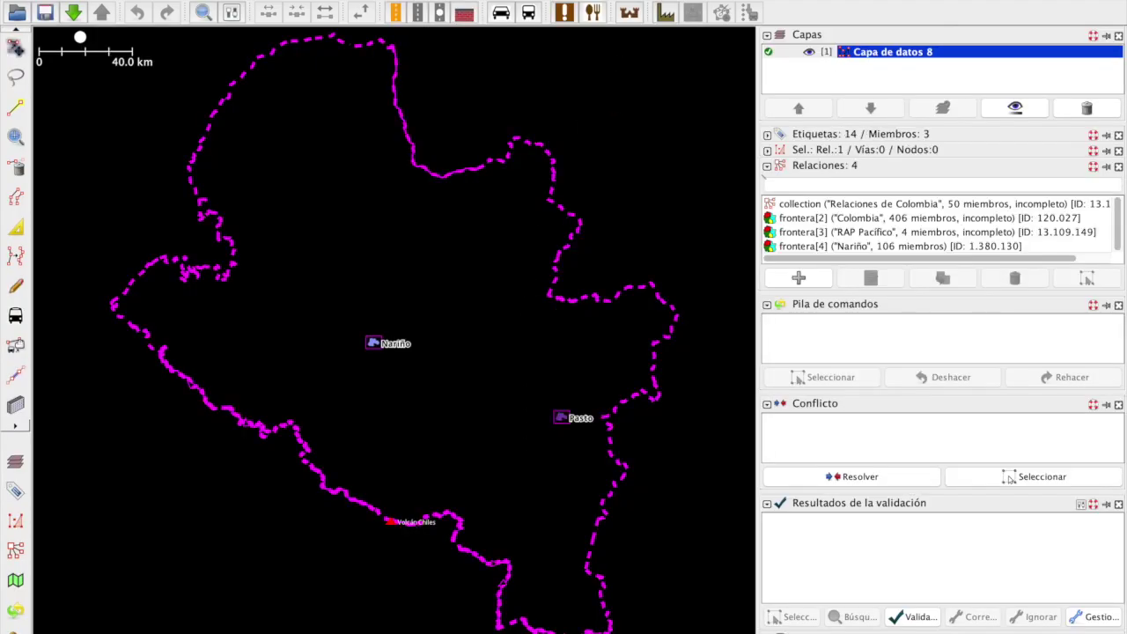
left_click(748, 0)
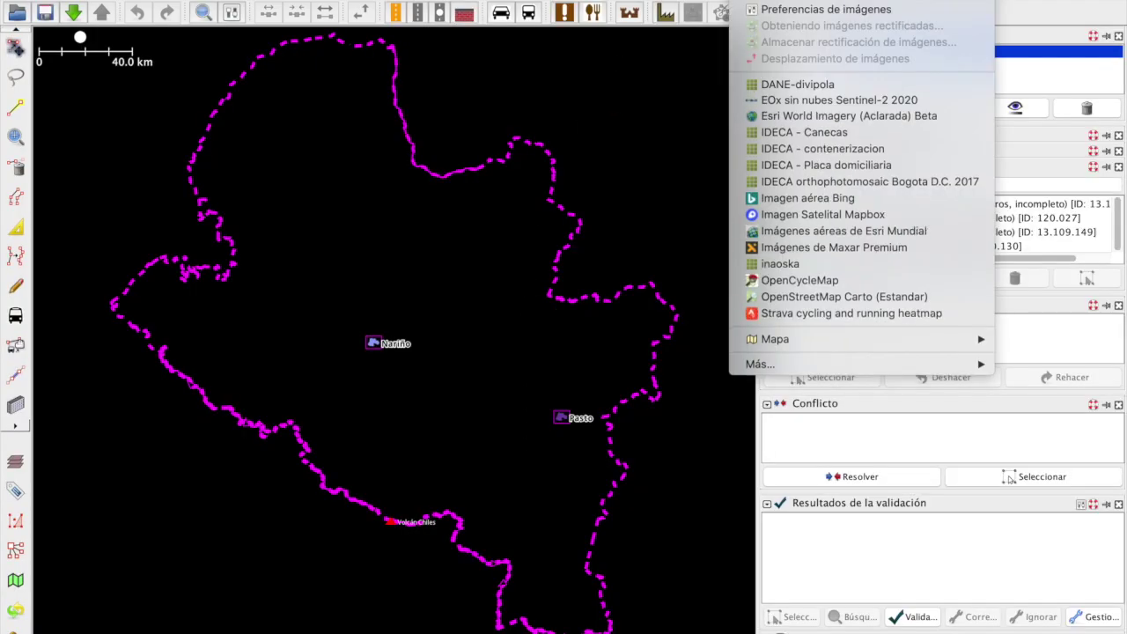
Step: Load the MGN_DPTO_POLITICO.shp shapefile as a layer
left_click(16, 16)
left_click(16, 17)
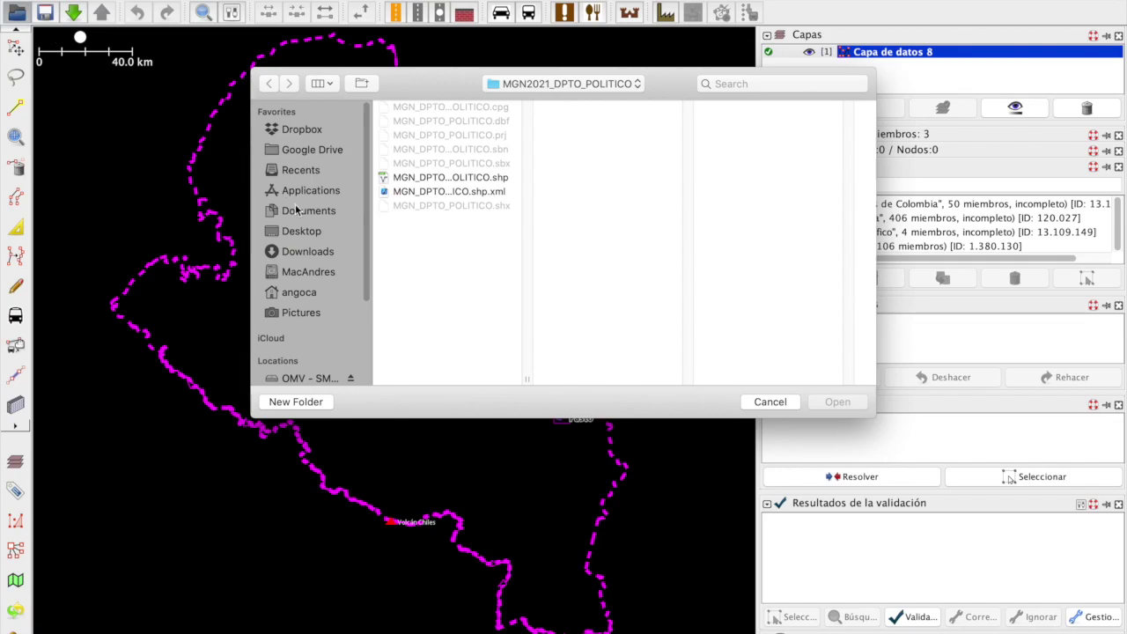
left_click(479, 179)
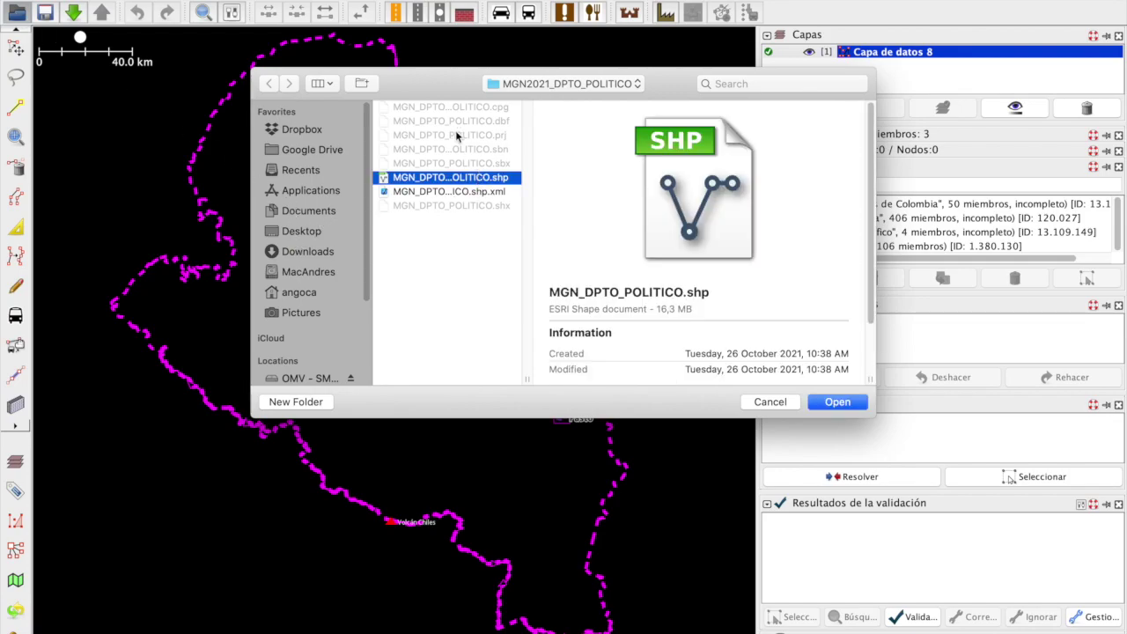
left_click(854, 403)
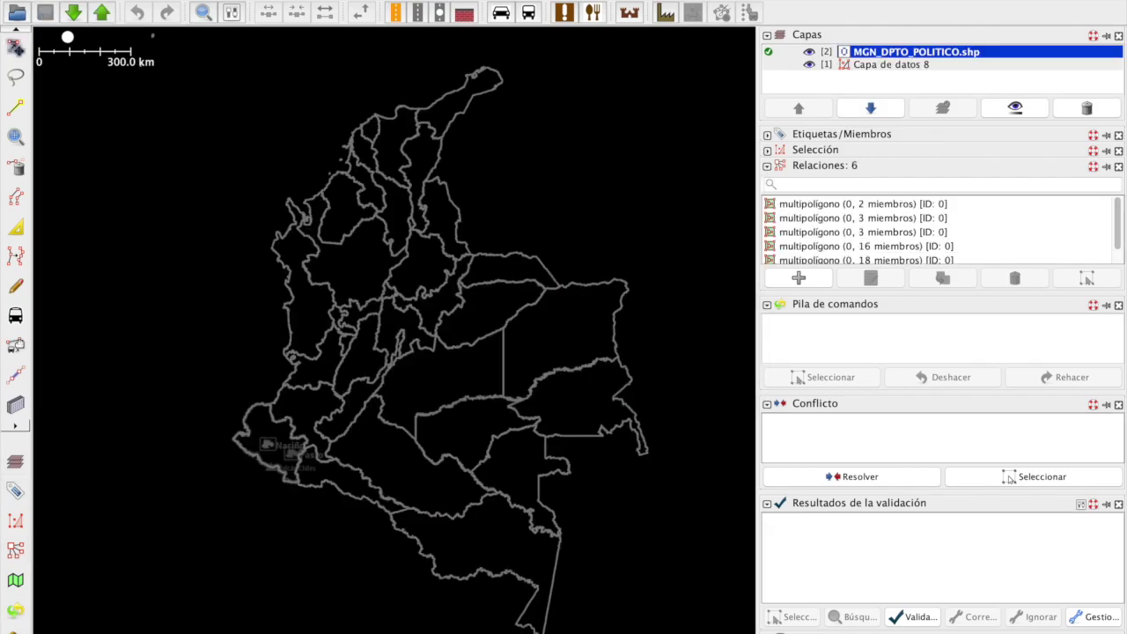
Step: Add Bing aerial and OpenCycleMap imagery layers, then hide OpenCycleMap
left_click(757, 2)
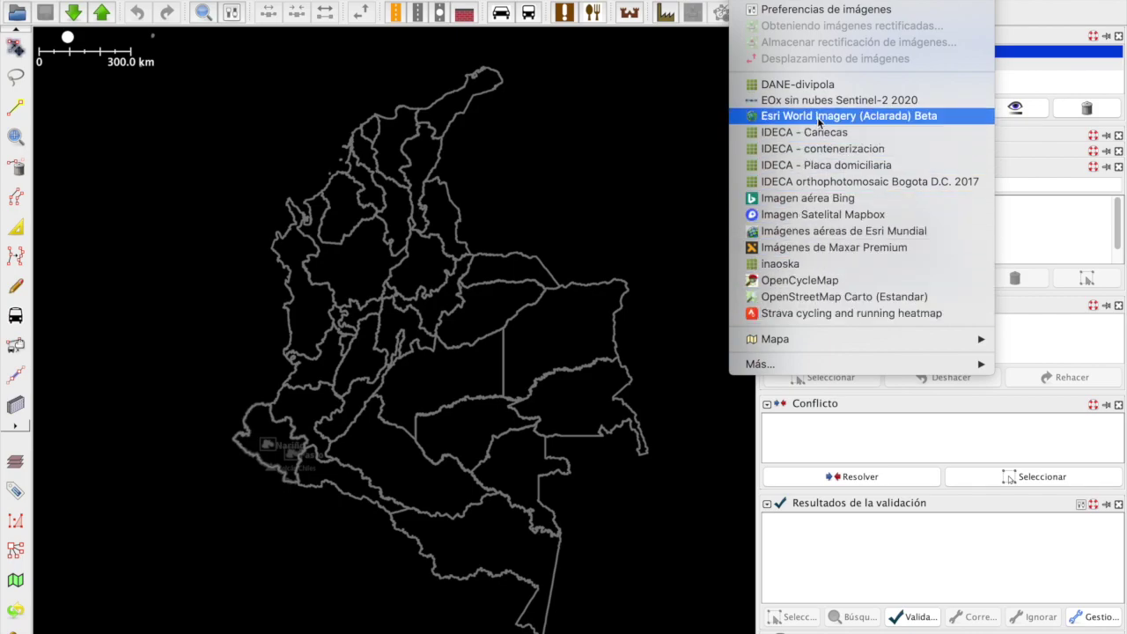
left_click(807, 198)
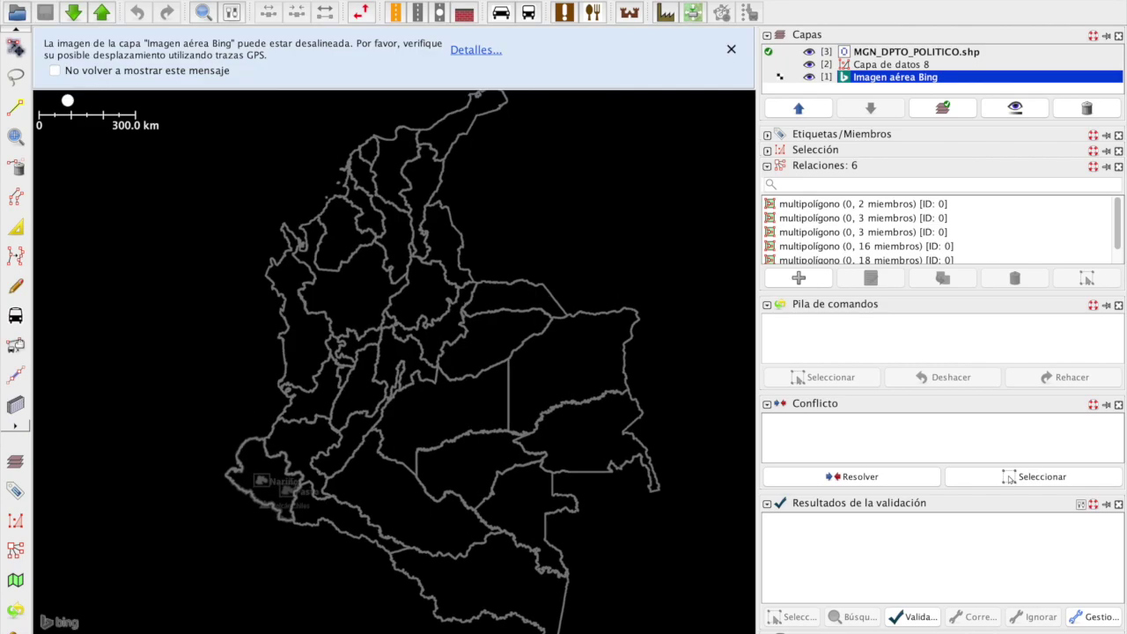
left_click(758, 1)
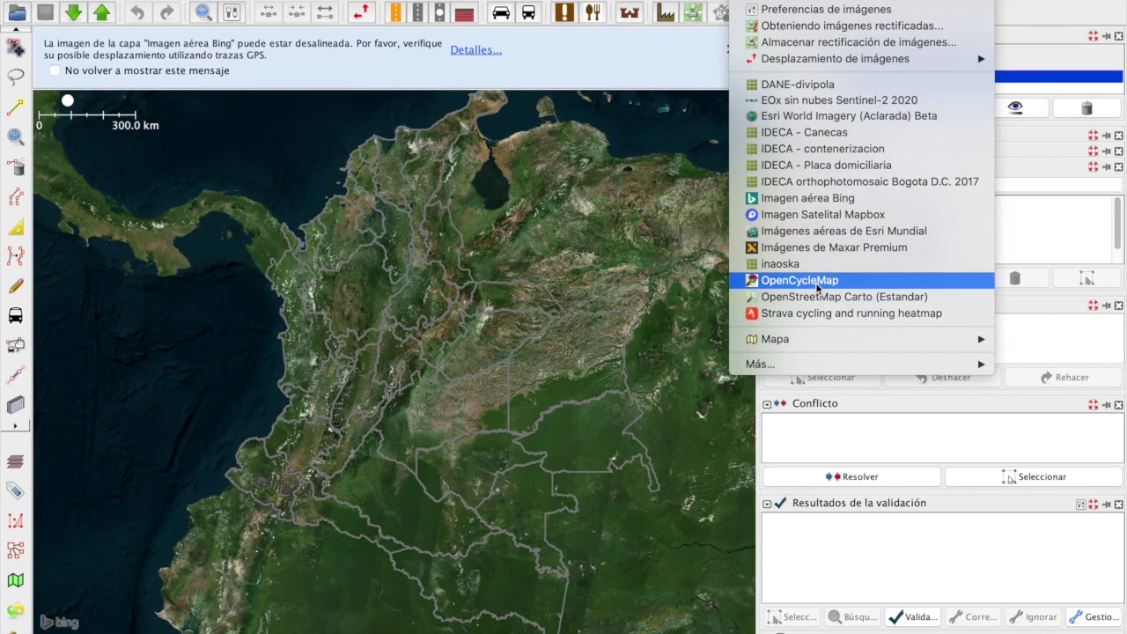
left_click(801, 280)
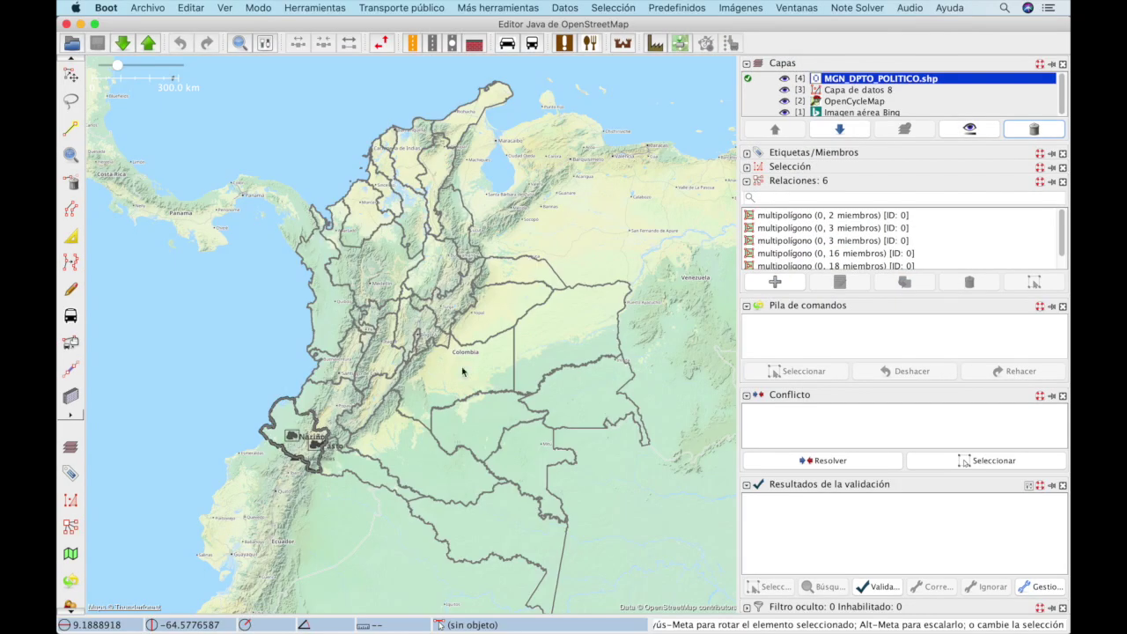
left_click(785, 102)
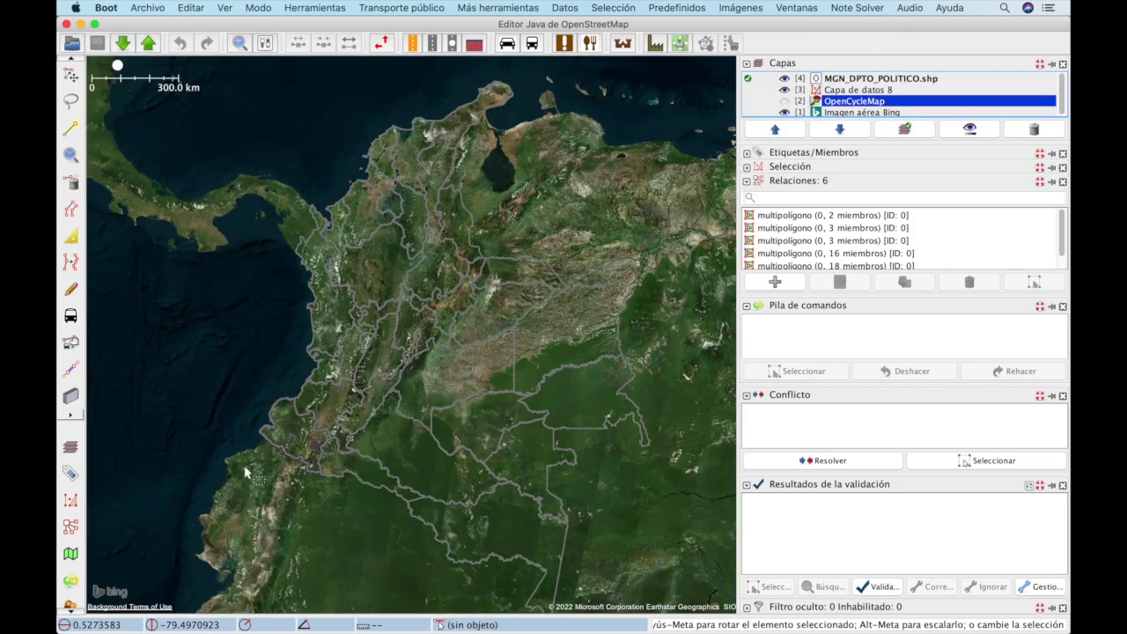
Step: Collapse the conflict and command history panels and make Capa de datos 8 active
key("super+Tab")
key("super+Tab")
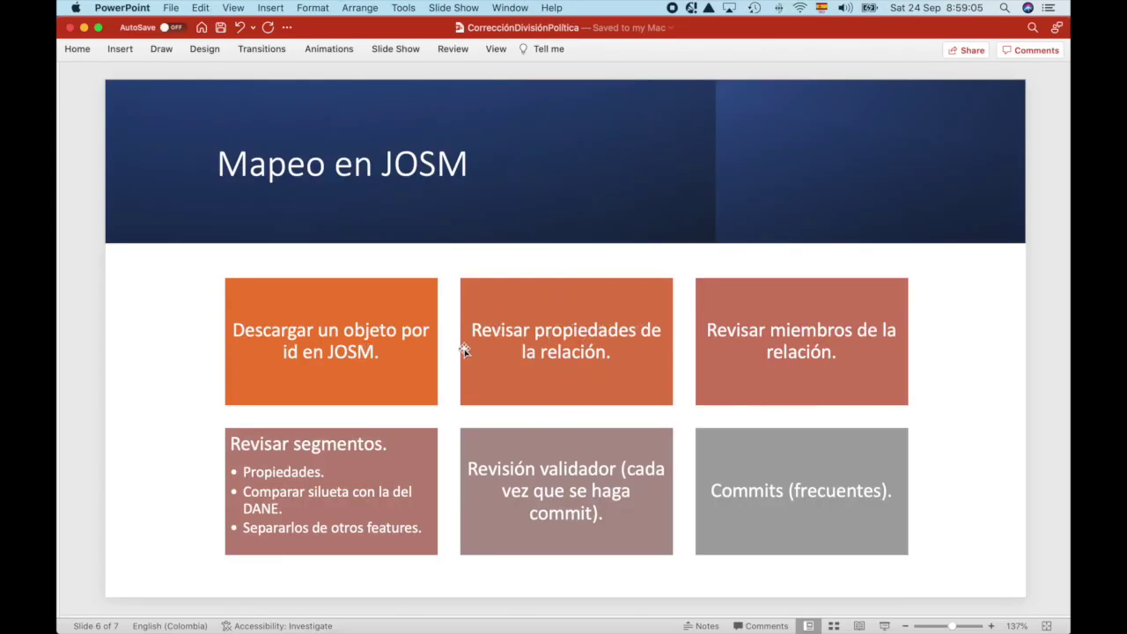
key("super+Tab")
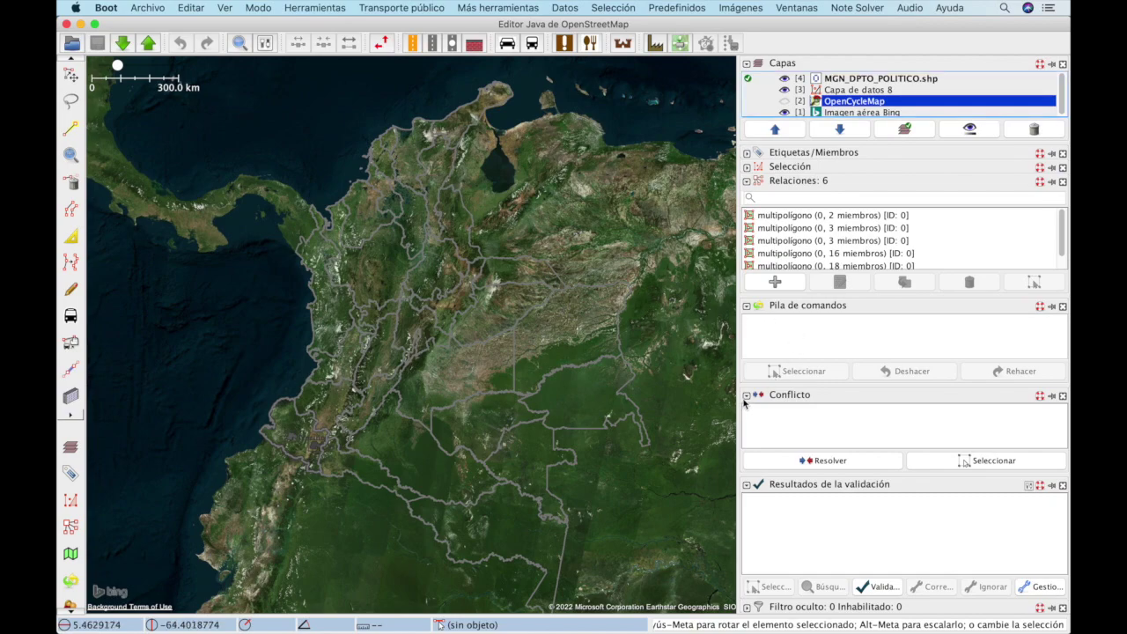
left_click(747, 487)
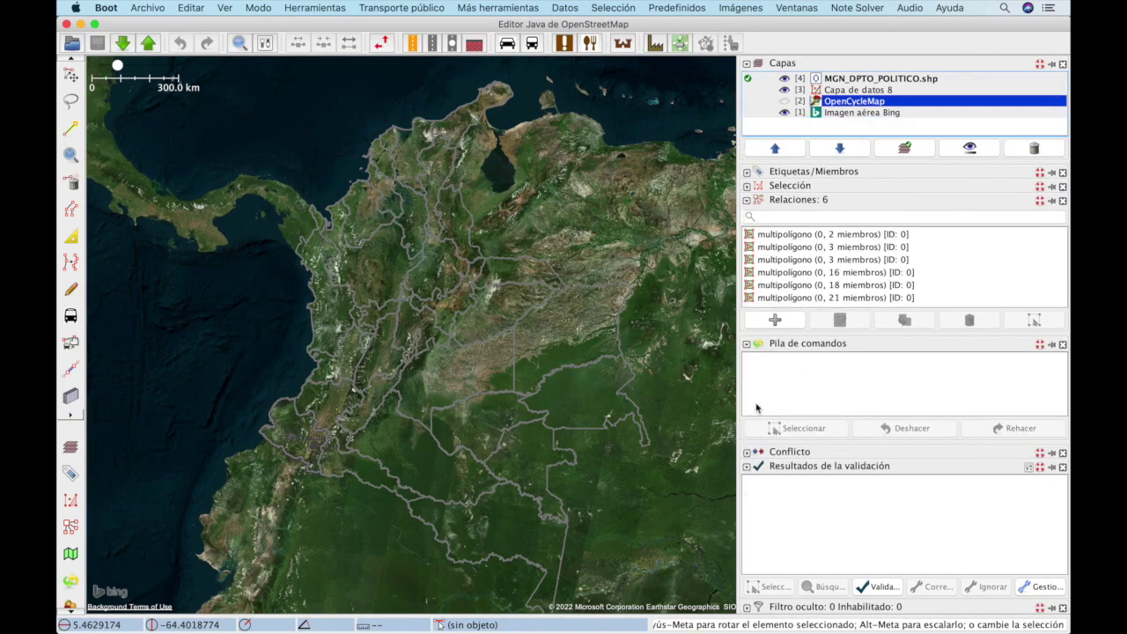
left_click(746, 344)
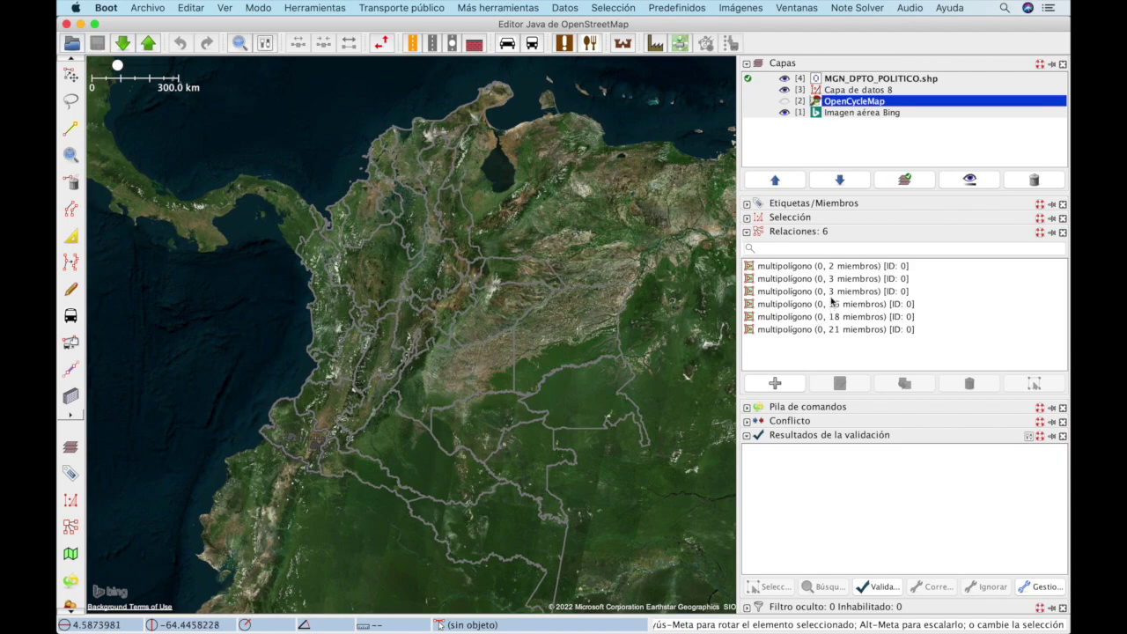
left_click(749, 89)
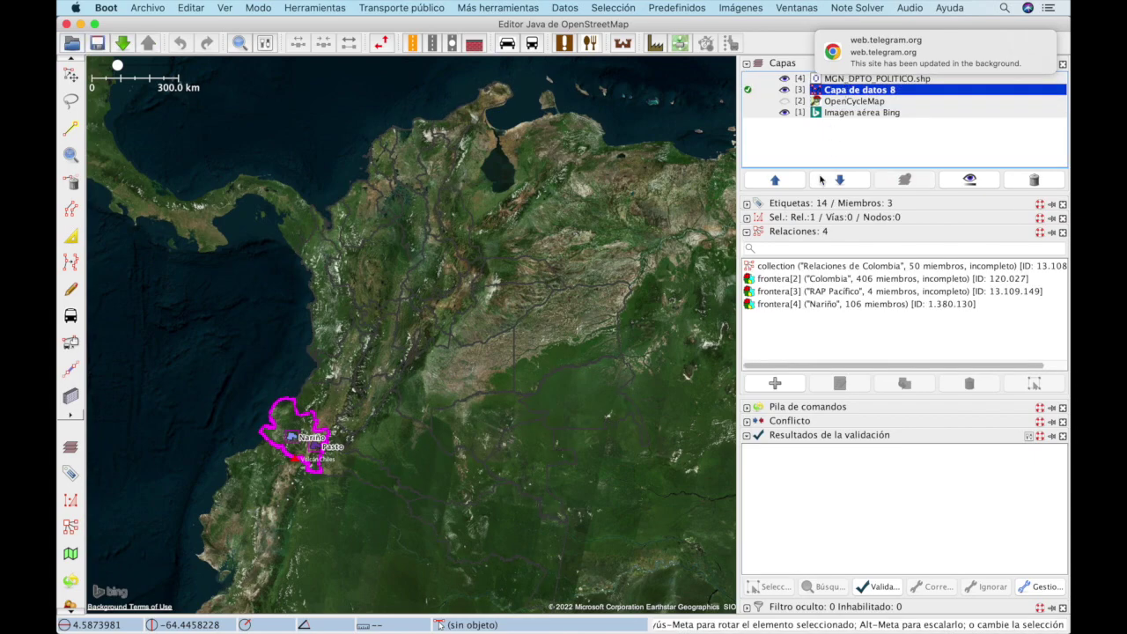
Step: Move Capa de datos 8 to the top and open the Nariño relation in the relation editor
left_click(773, 181)
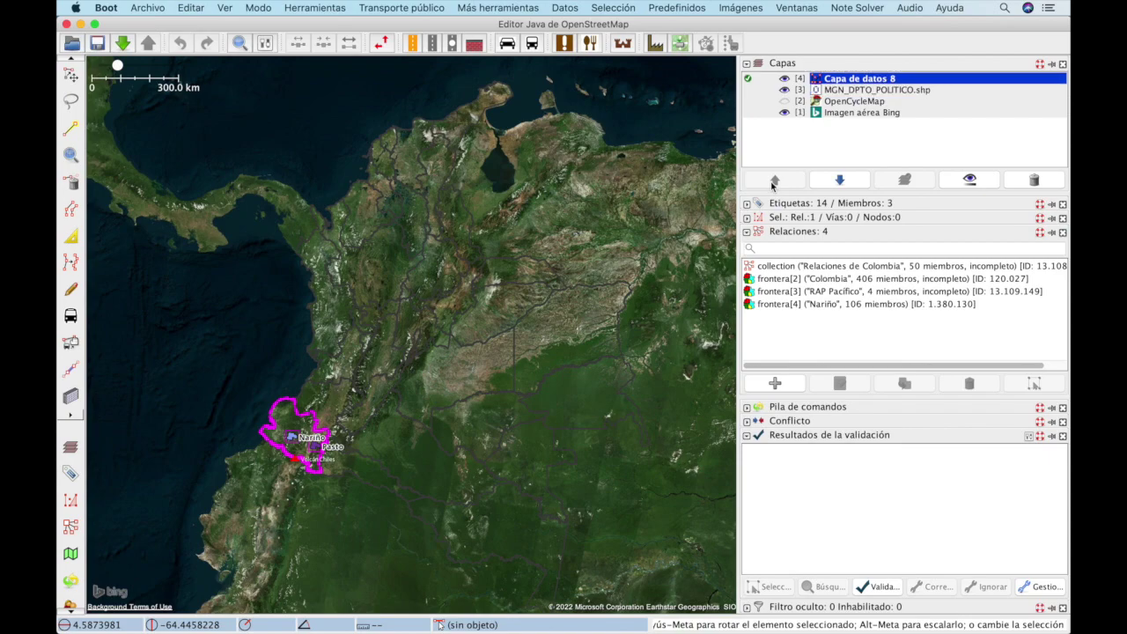
left_click(845, 280)
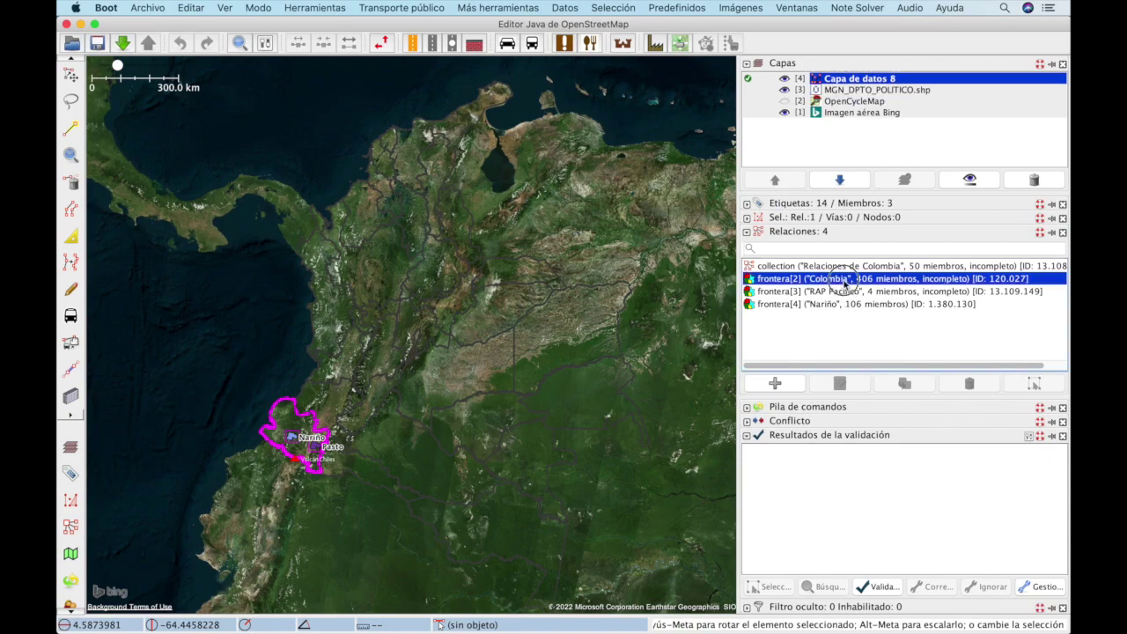
left_click(843, 295)
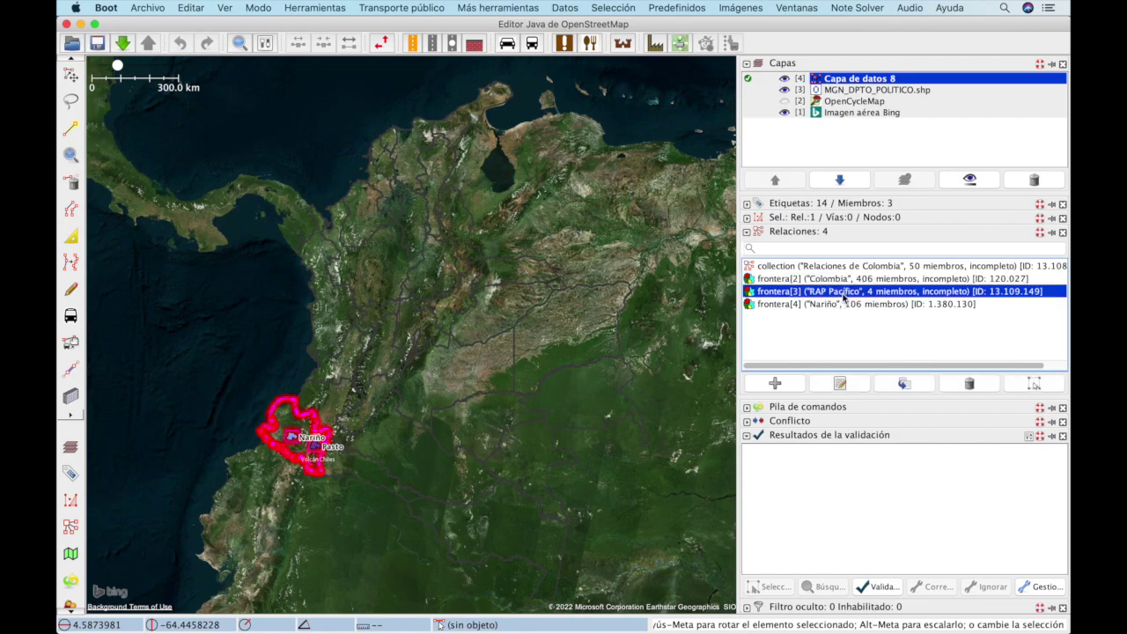
left_click(836, 304)
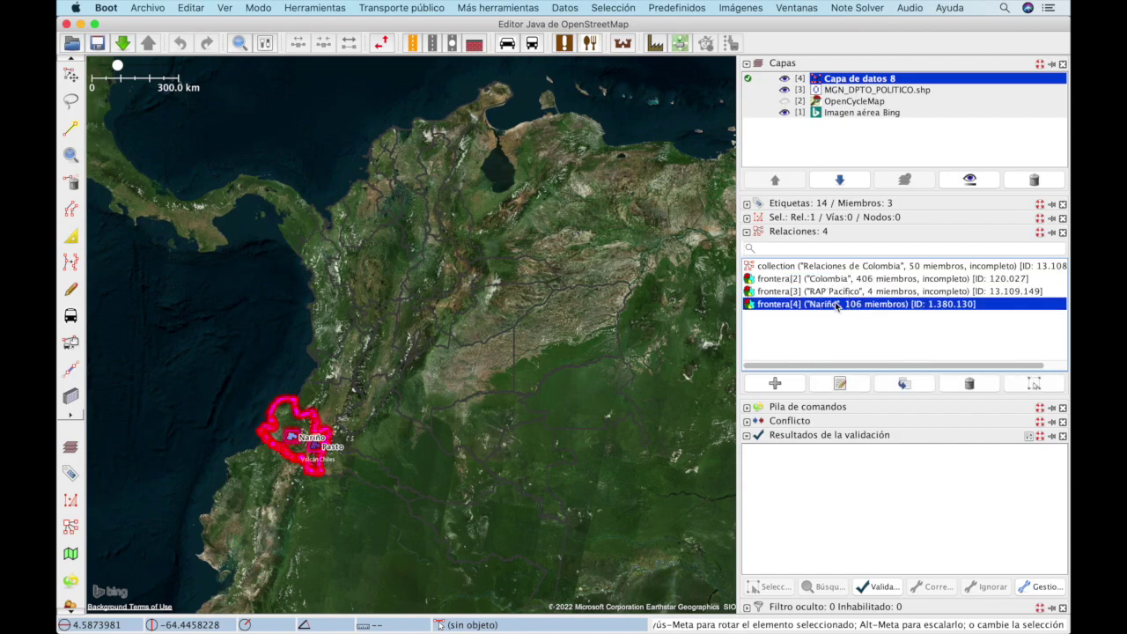
left_click(839, 383)
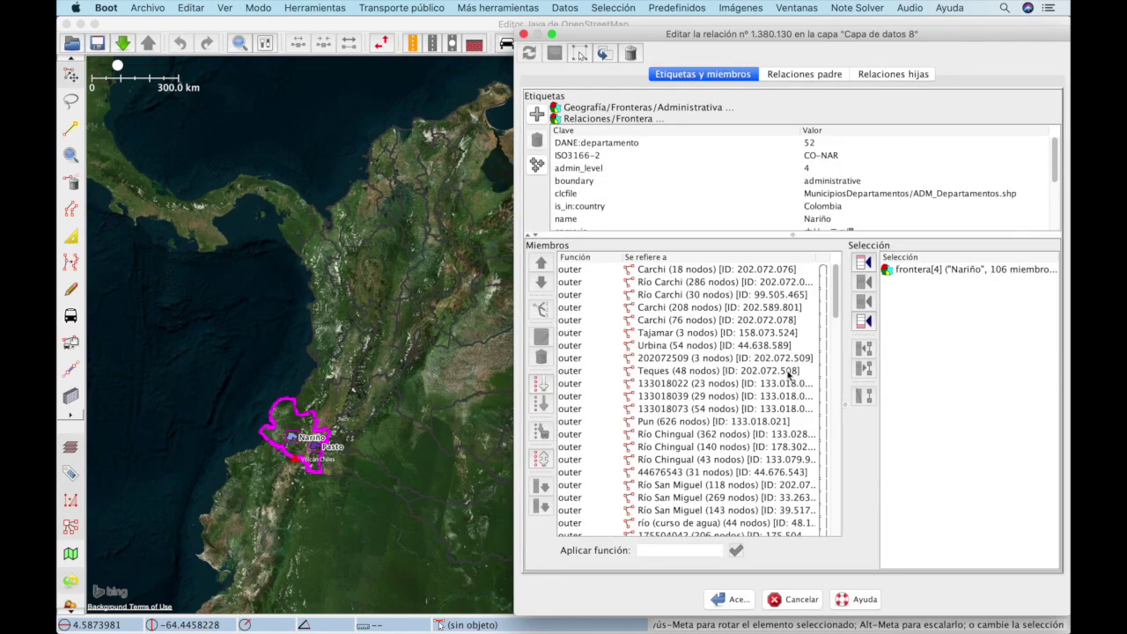
Step: Switch back to the MapRoulette Nariño task in the browser
scroll(679, 220, "down", 5)
scroll(679, 216, "up", 5)
key("super+Tab")
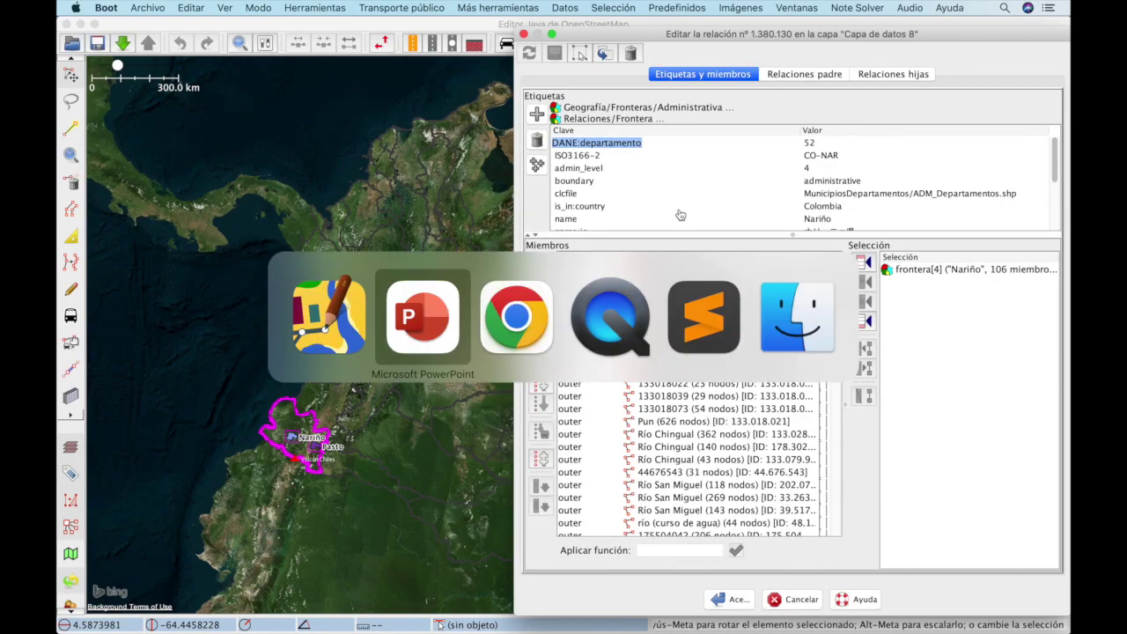
key("super+Tab")
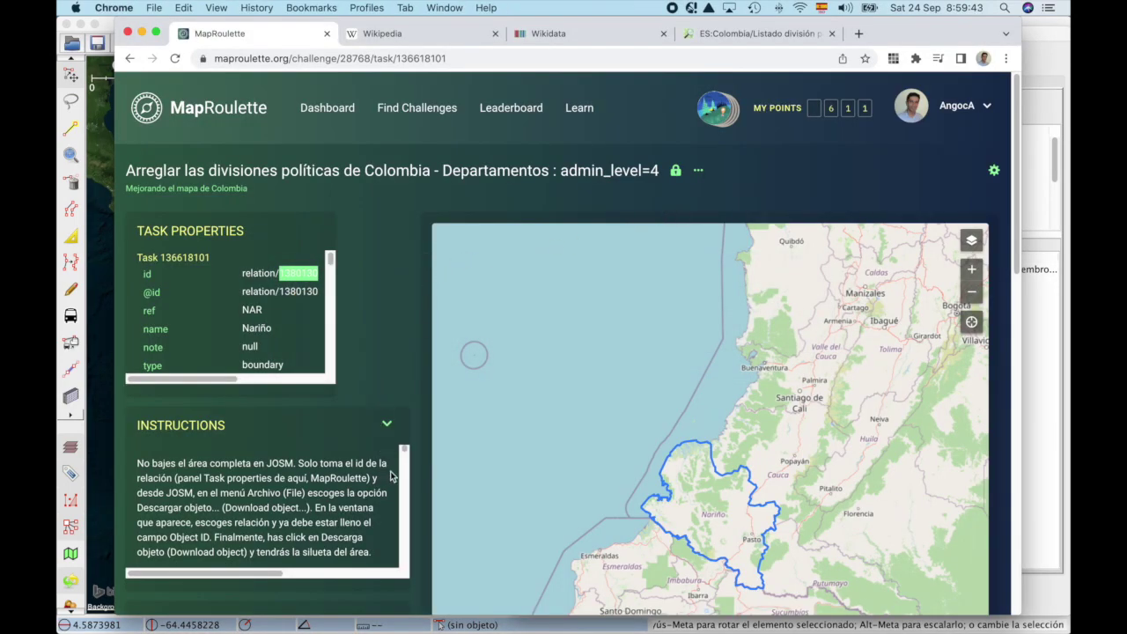
Step: Read through the Nariño task's instructions in MapRoulette
scroll(443, 507, "down", 1)
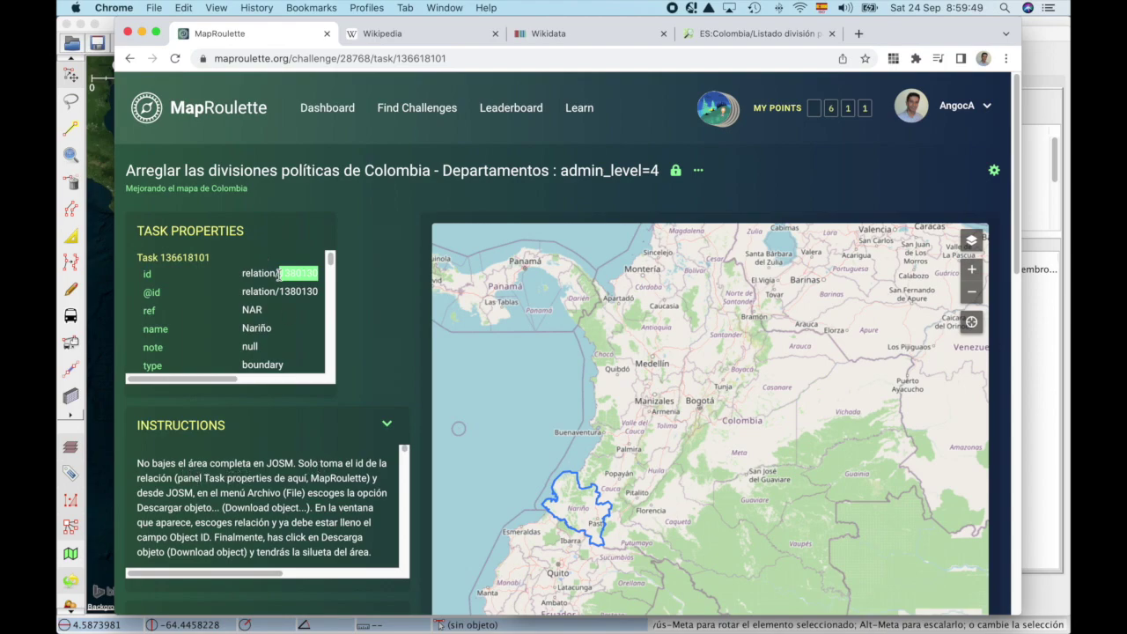
left_click(202, 491)
scroll(310, 510, "down", 2)
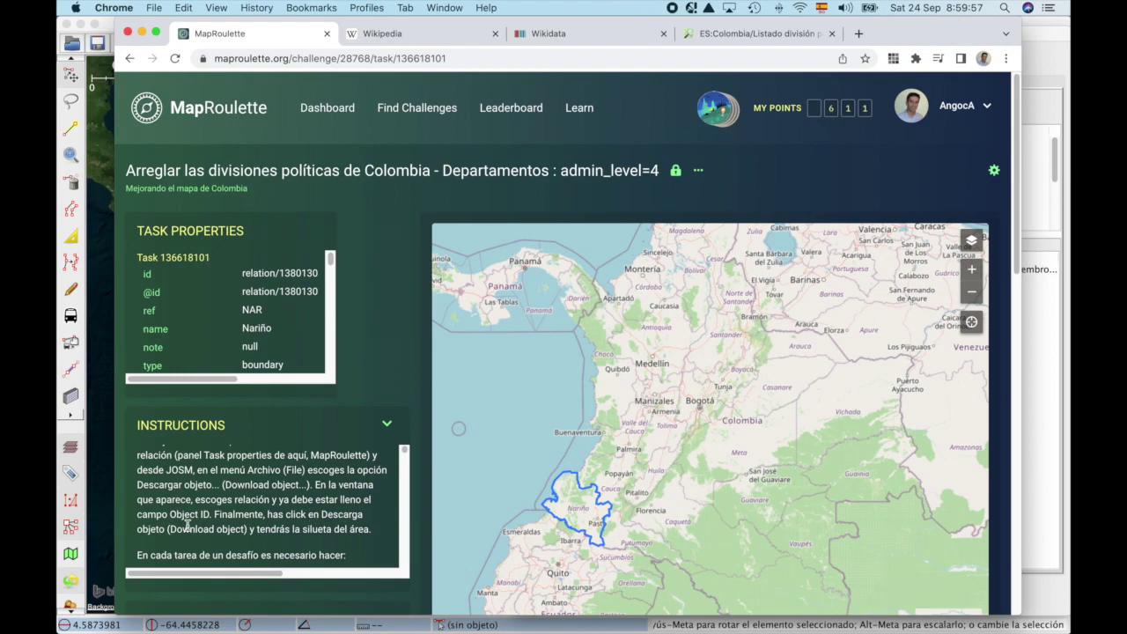
scroll(185, 526, "down", 3)
scroll(187, 526, "down", 1)
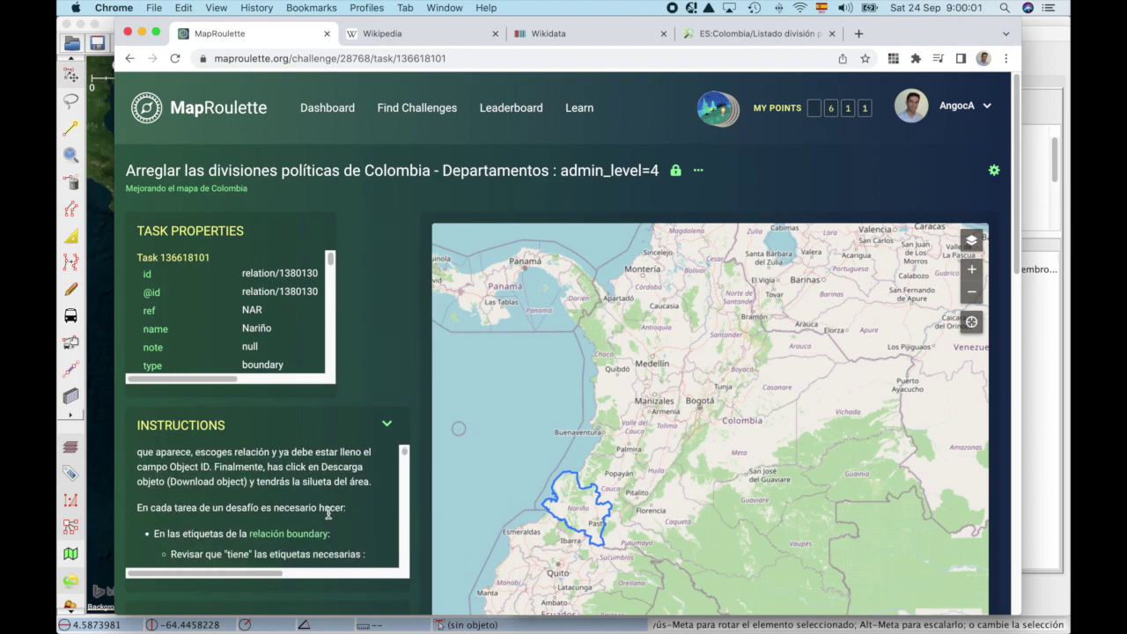
scroll(277, 527, "down", 5)
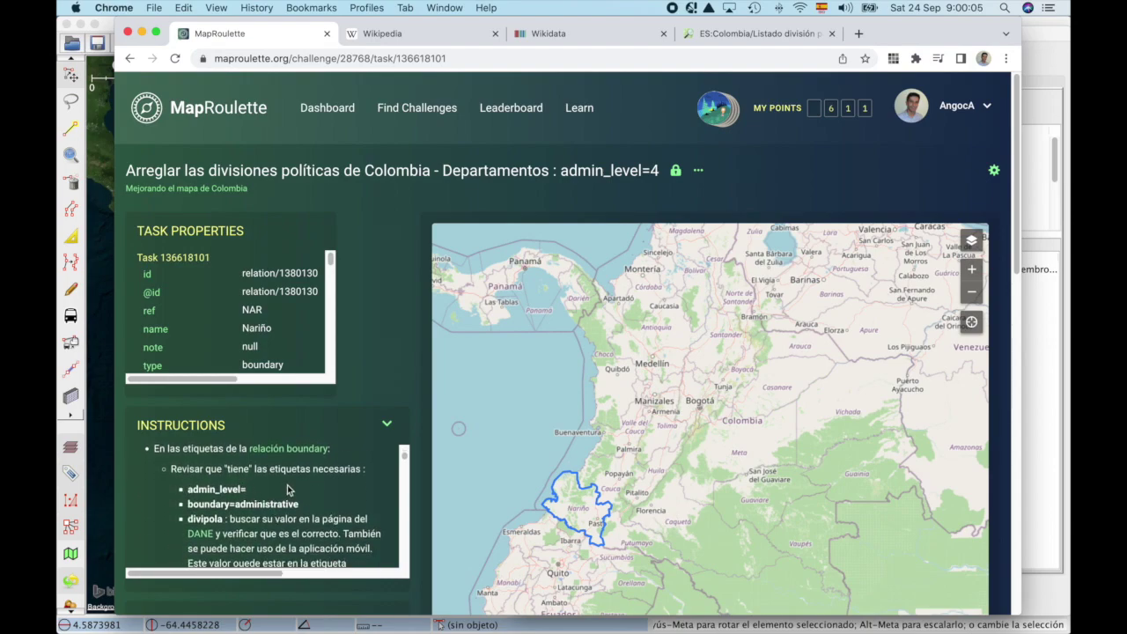
Step: Compare the Nariño relation's tags, such as admin_level, against the task instructions
key("super+Tab")
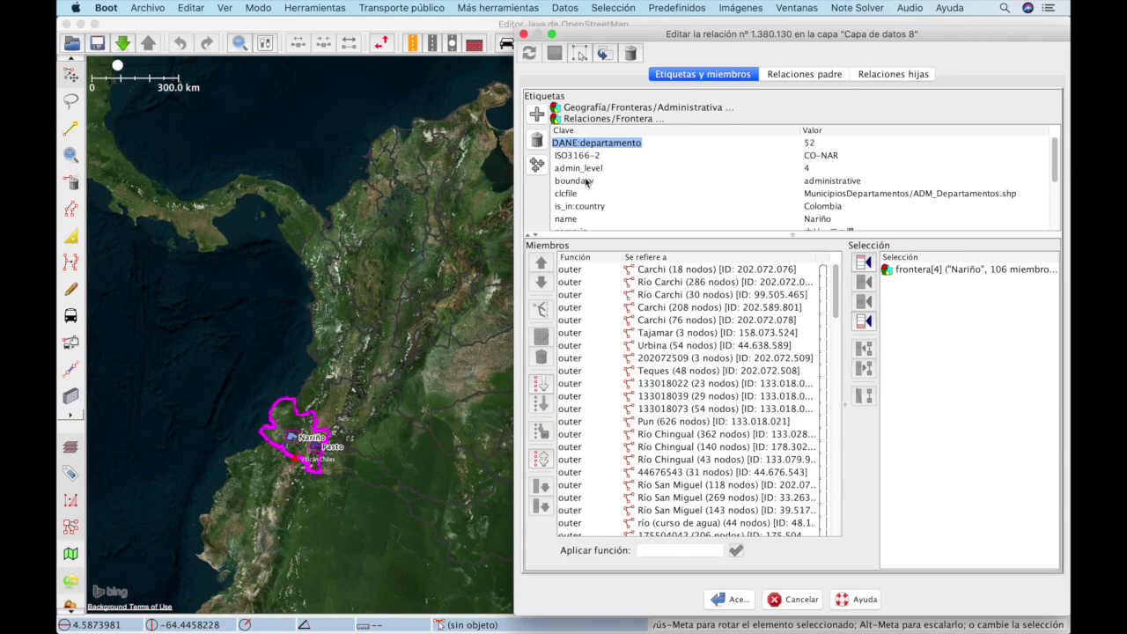
double_click(595, 168)
key("super+Tab")
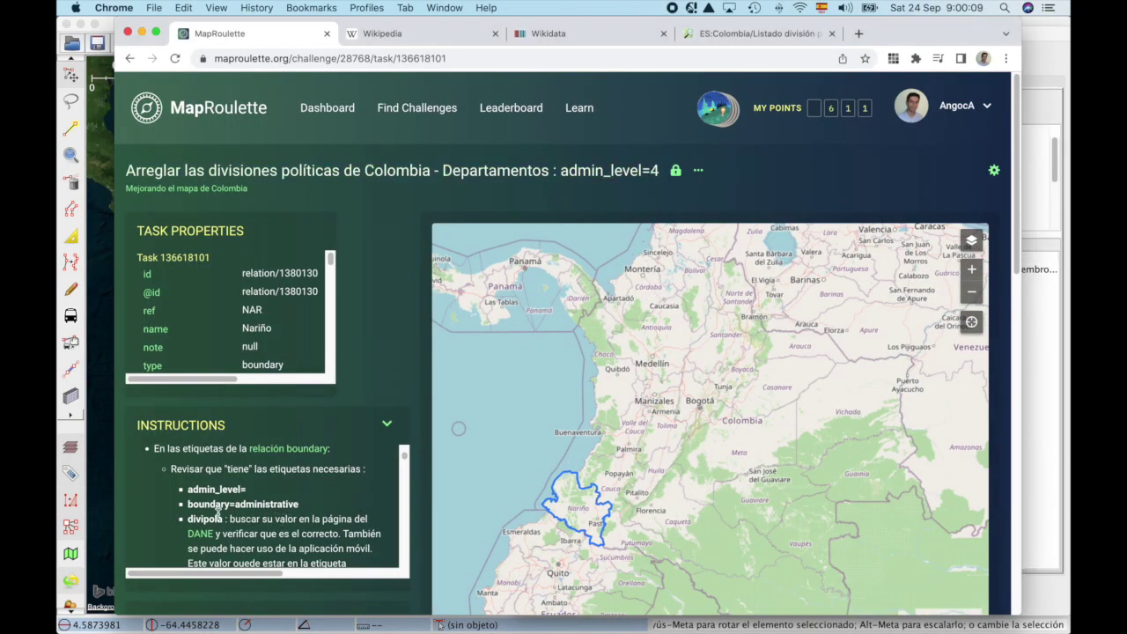
key("super+Tab")
scroll(594, 214, "down", 1)
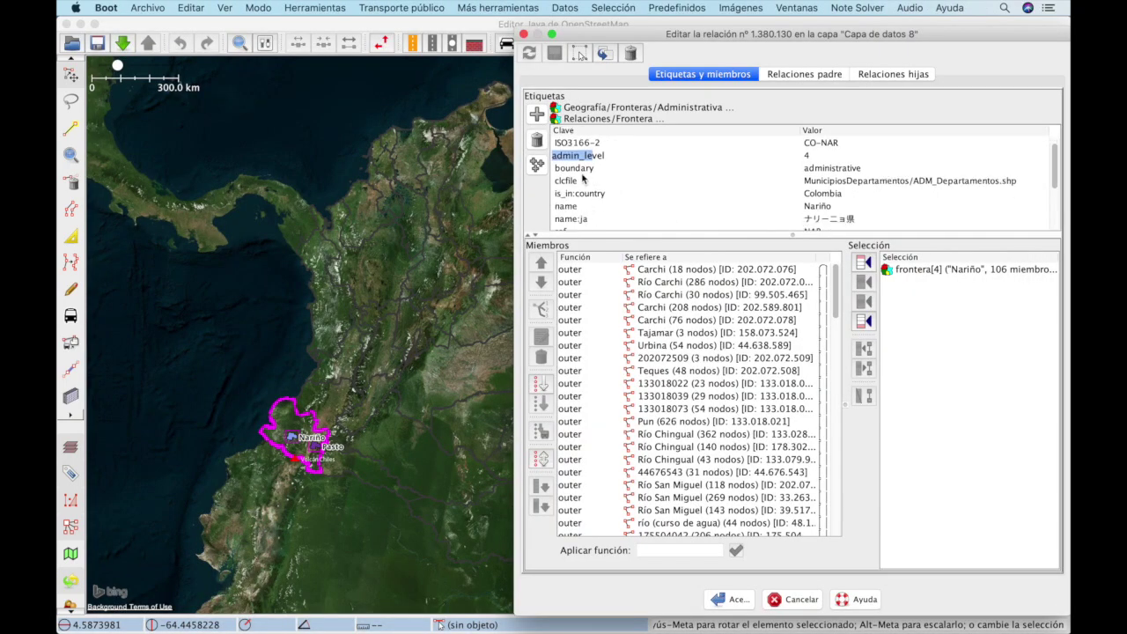
key("super+Tab")
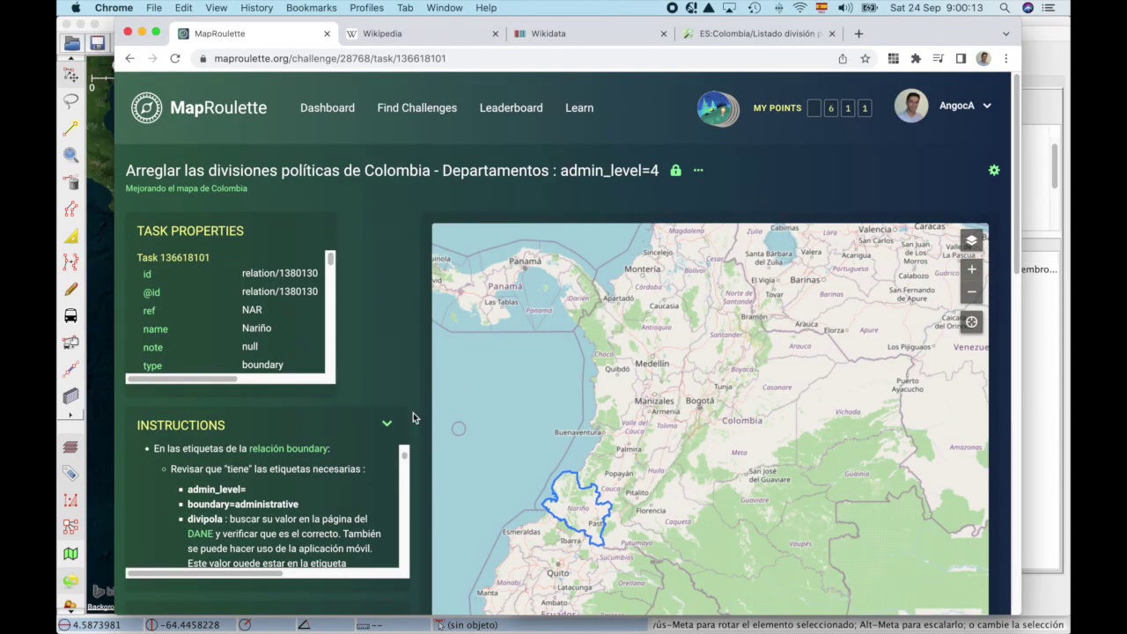
key("super+Tab")
scroll(644, 198, "up", 1)
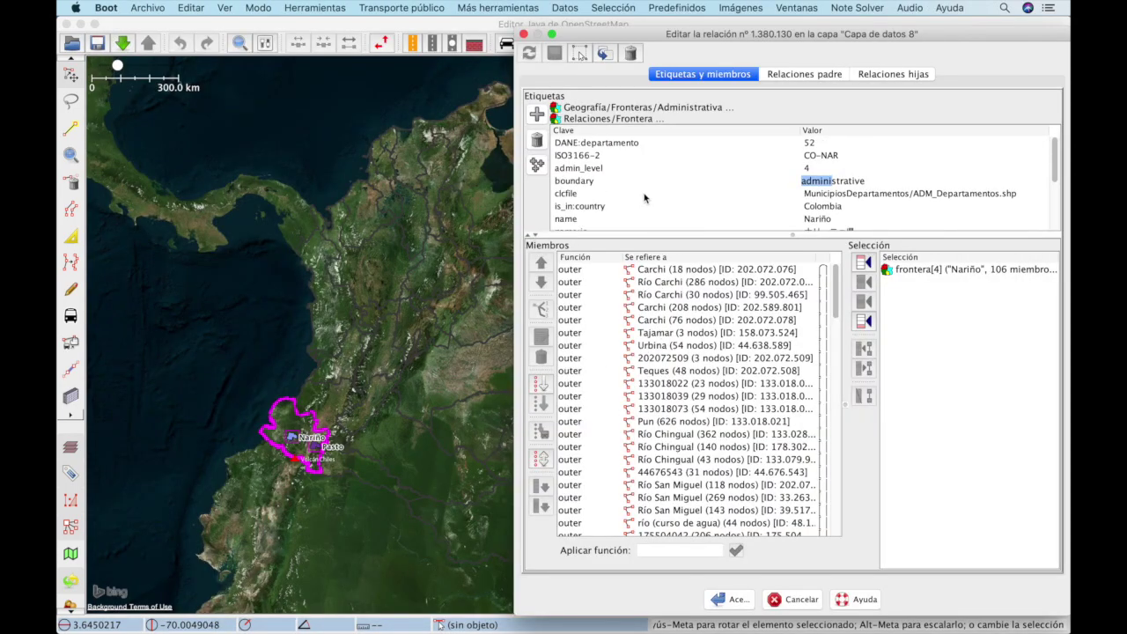
key("super+Tab")
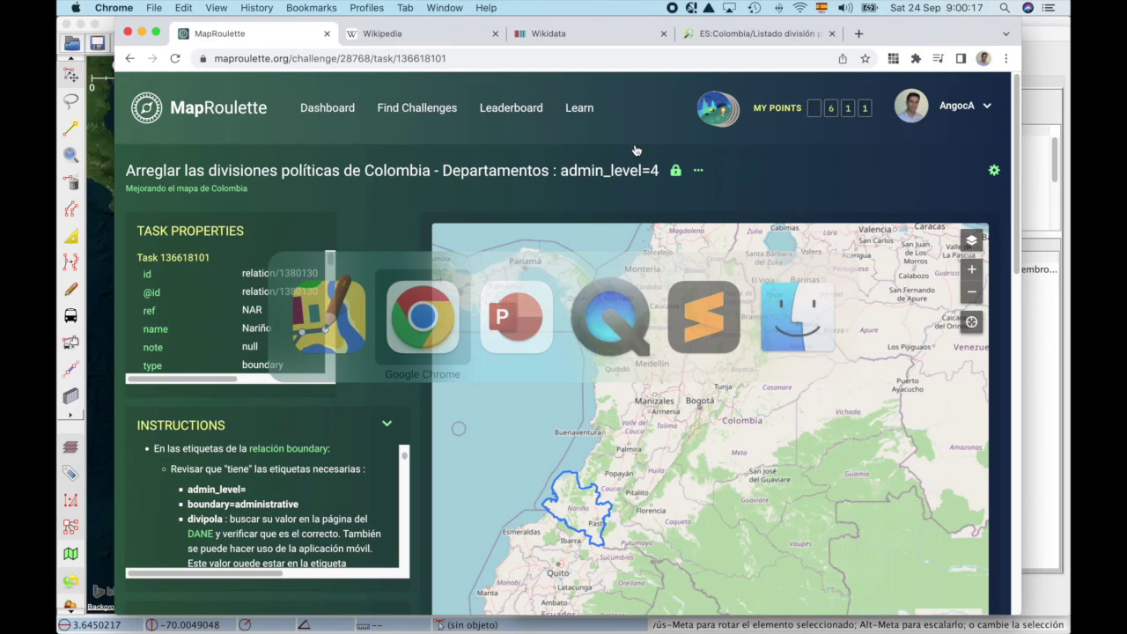
scroll(293, 543, "down", 1)
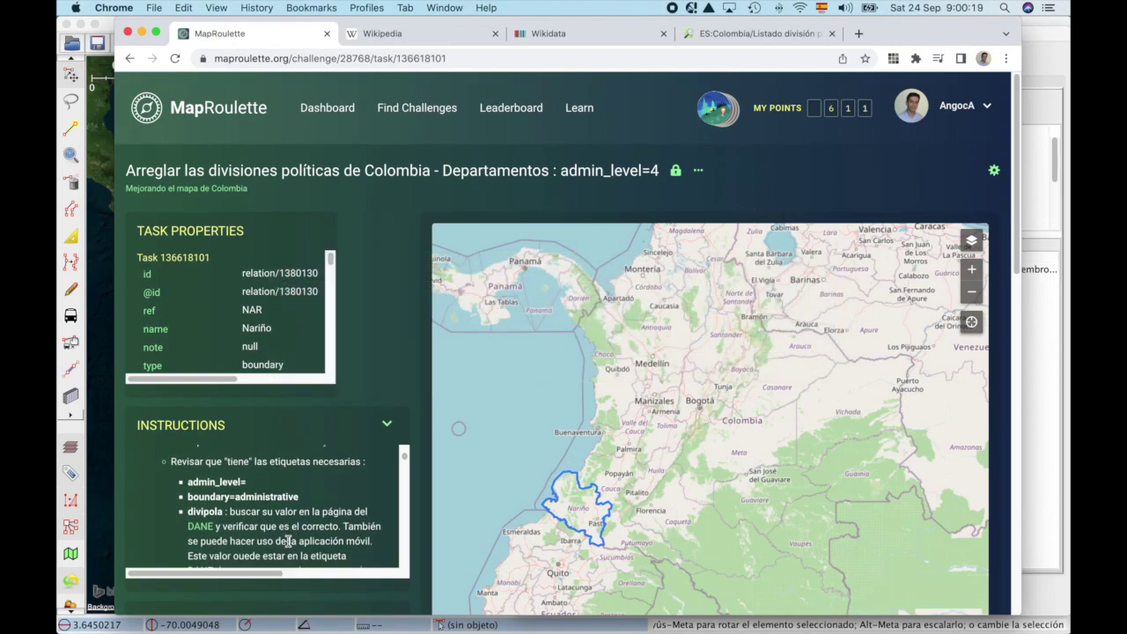
Step: Open the DANE divipola lookup in a new tab and check the DANE:departamento tag in JOSM
left_click(209, 528, "super")
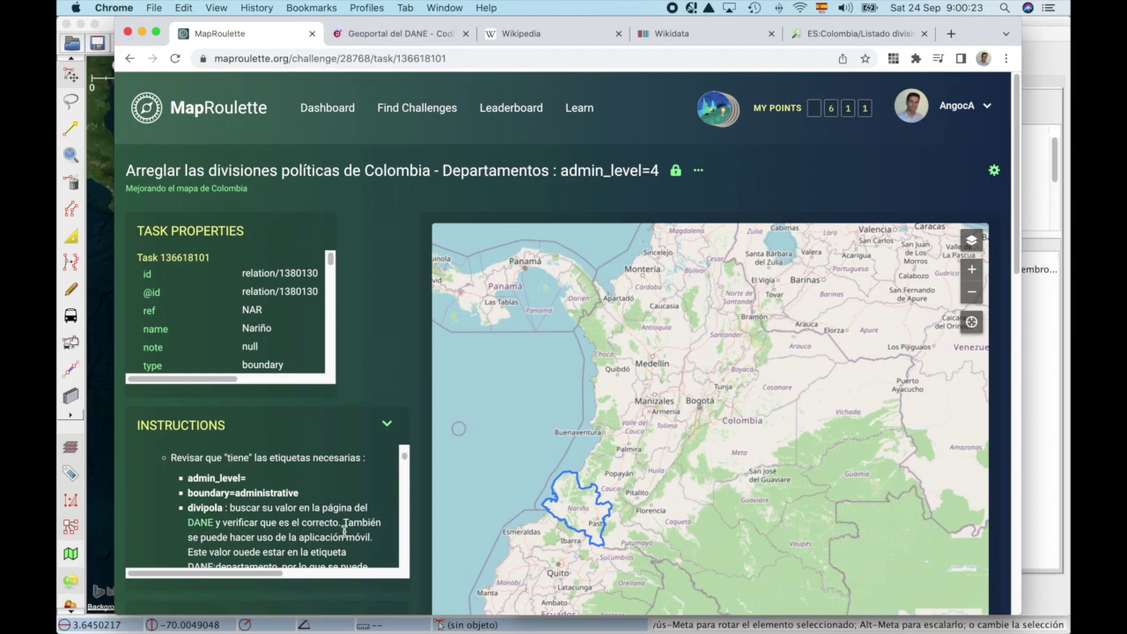
scroll(343, 529, "down", 1)
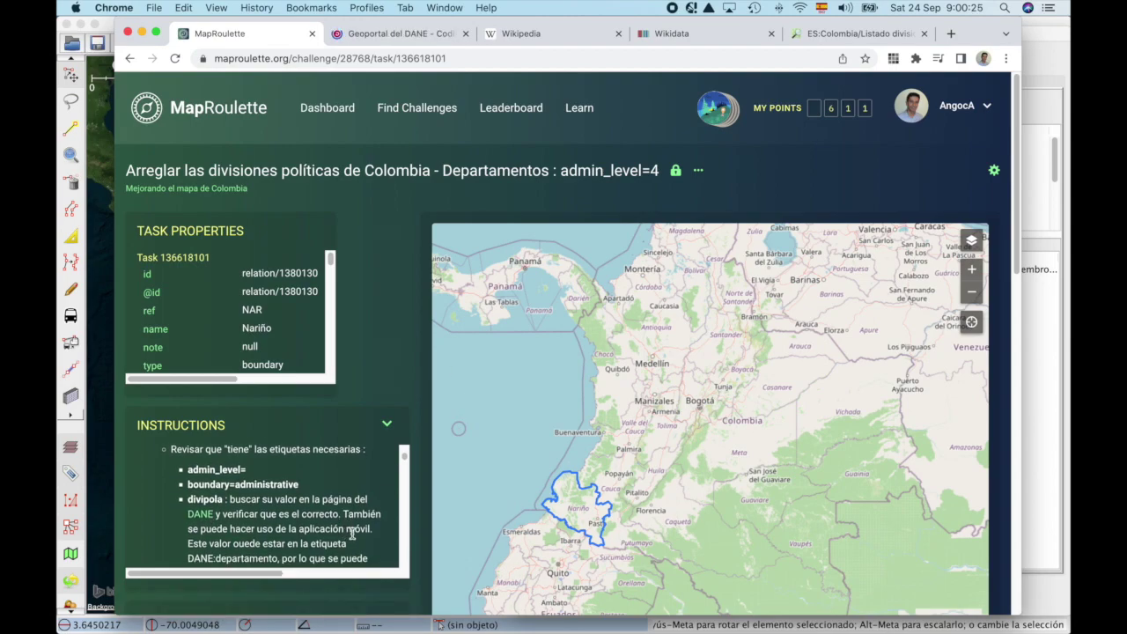
scroll(353, 533, "down", 2)
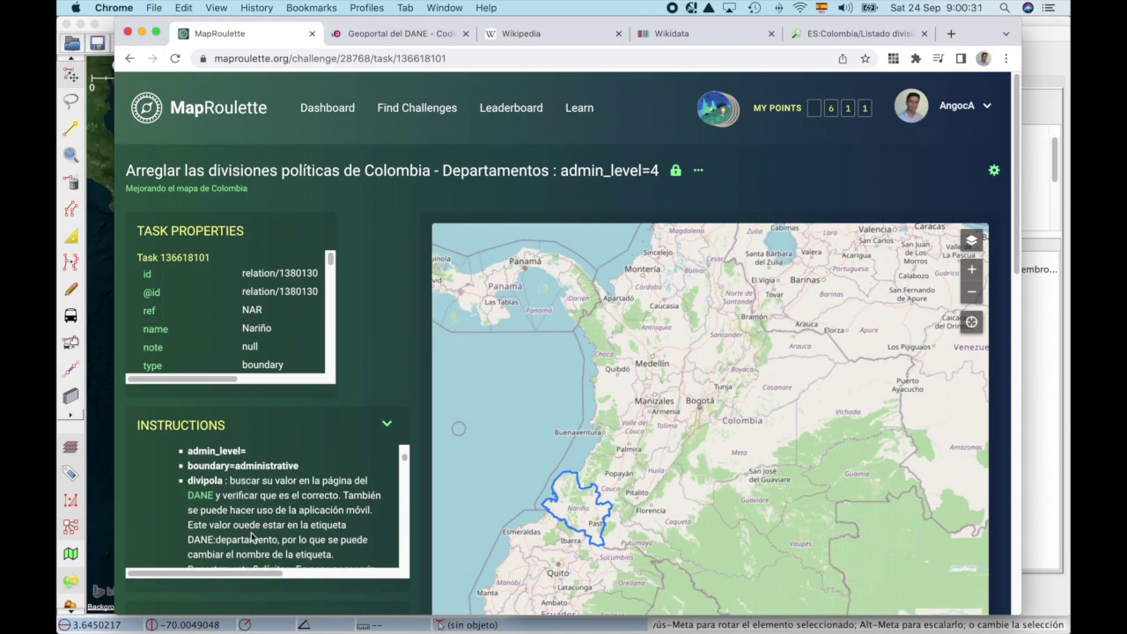
scroll(236, 533, "down", 2)
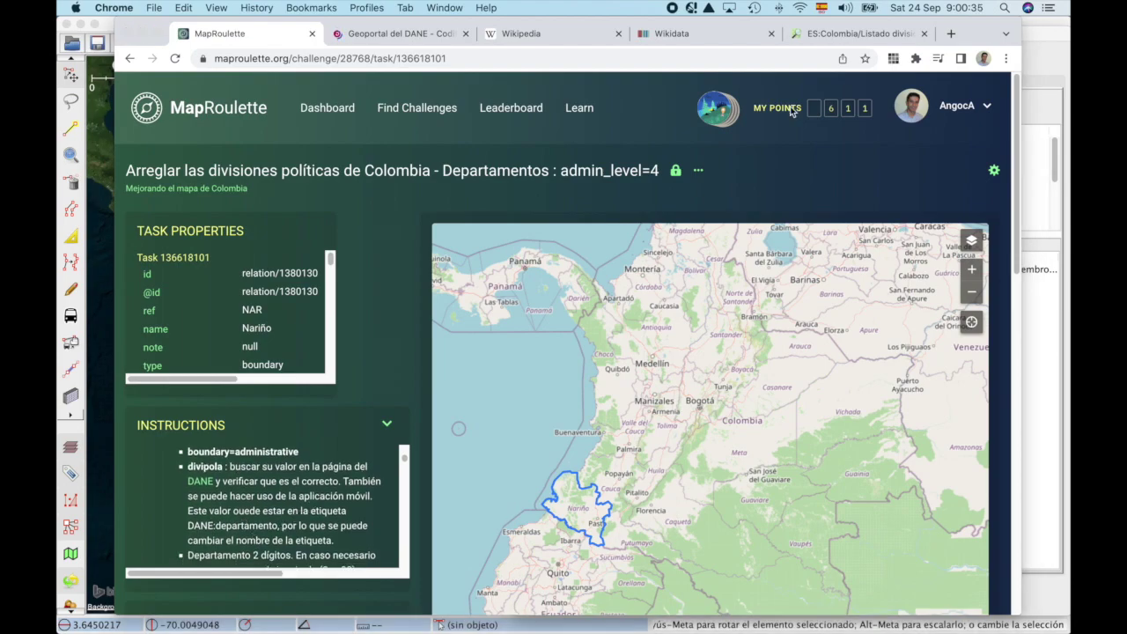
key("super+Tab")
left_click(610, 143)
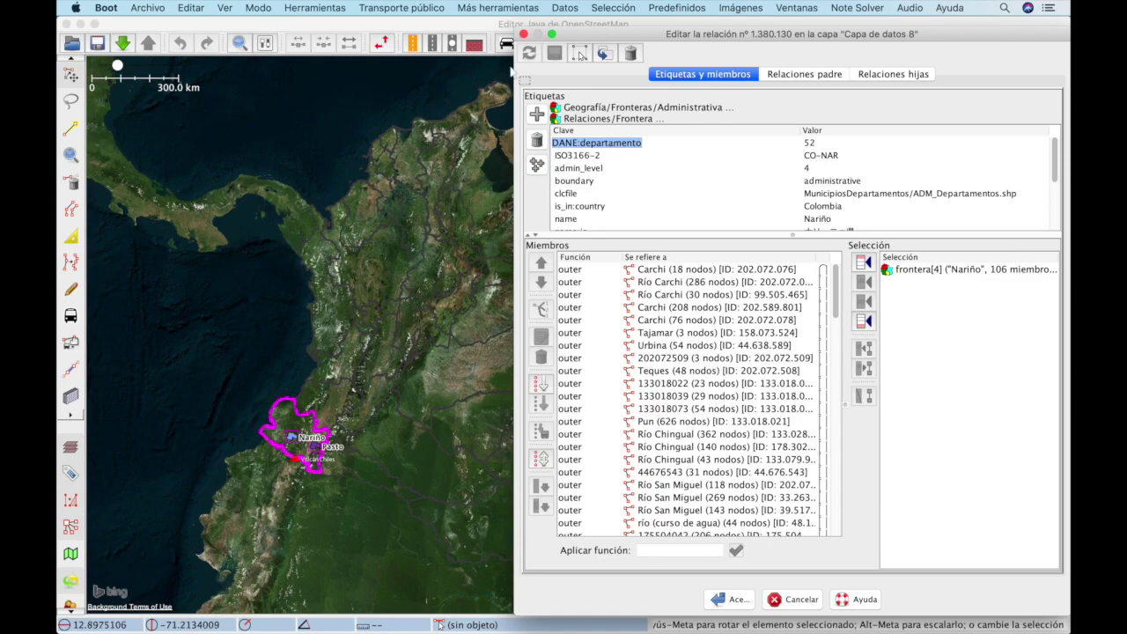
key("super+Tab")
Step: Filter the Geoportal map to Departamento level and select 52 - NARIÑO
left_click(427, 36)
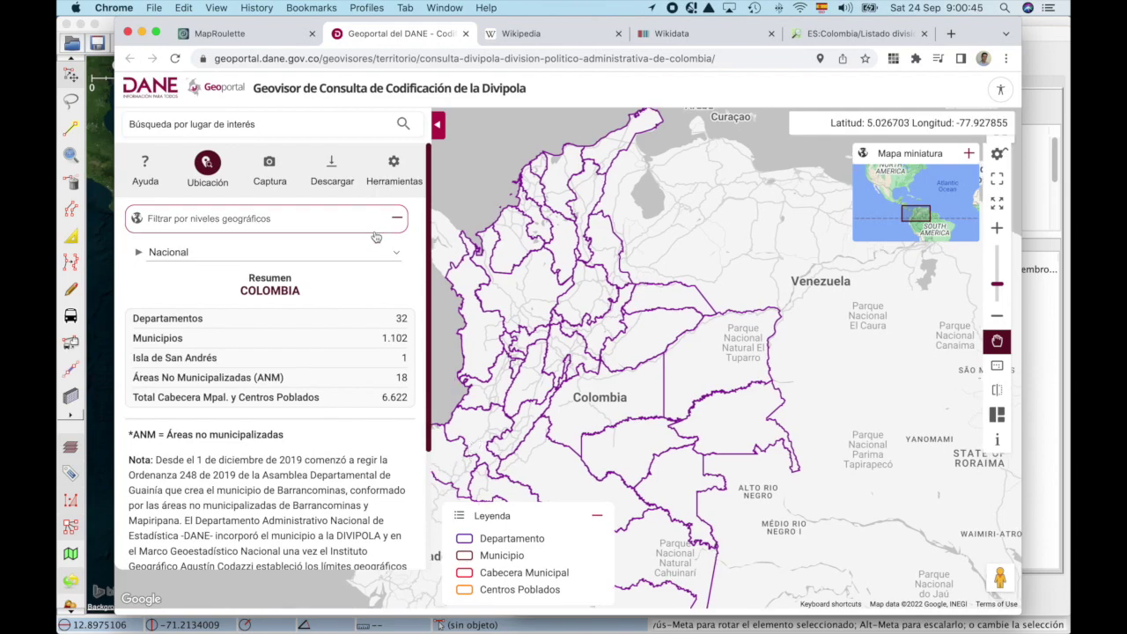
left_click_drag(432, 483, 593, 412)
left_click(314, 252)
left_click(317, 267)
left_click_drag(445, 198, 835, 352)
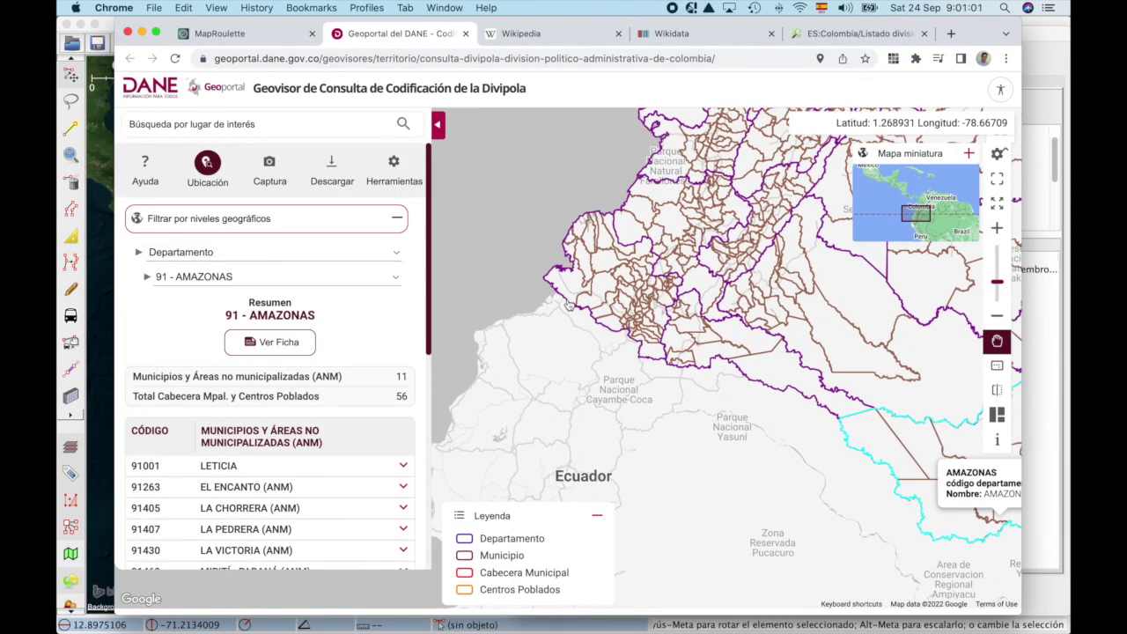
left_click(265, 276)
scroll(315, 451, "down", 1)
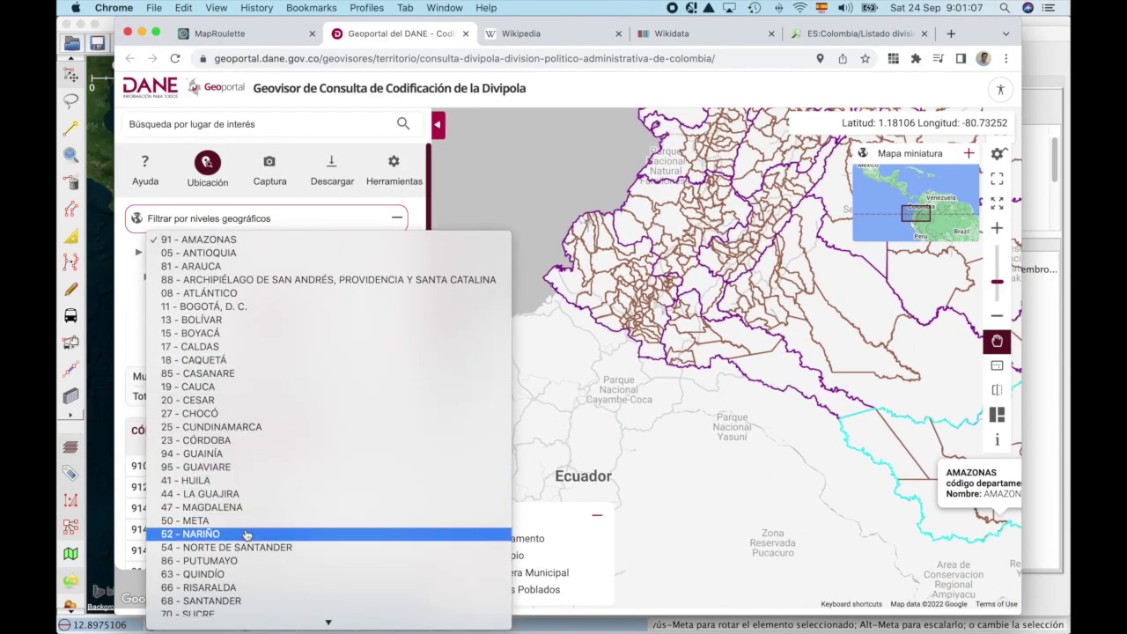
left_click(247, 533)
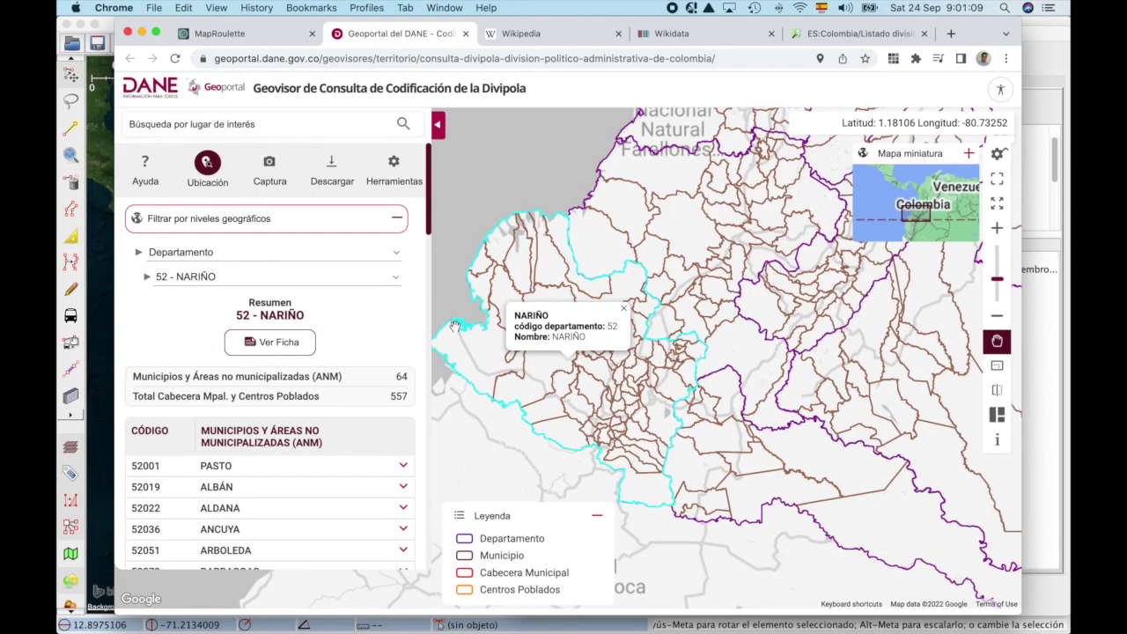
key("super+Tab")
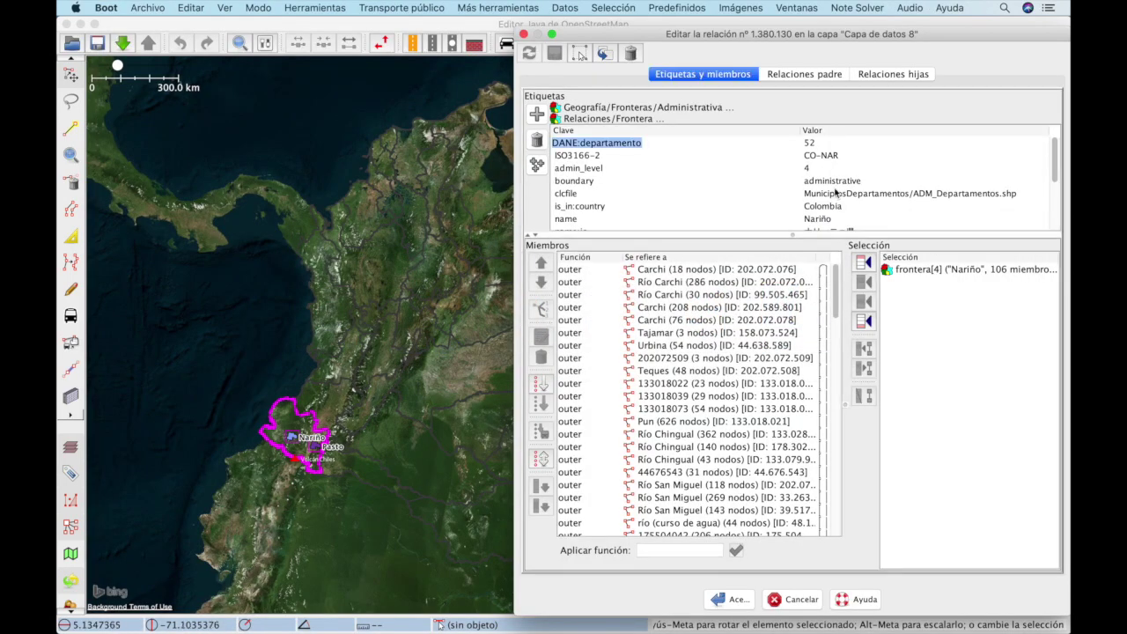
Step: Rename the DANE:departamento key to divipola, keeping the value 52
double_click(637, 143)
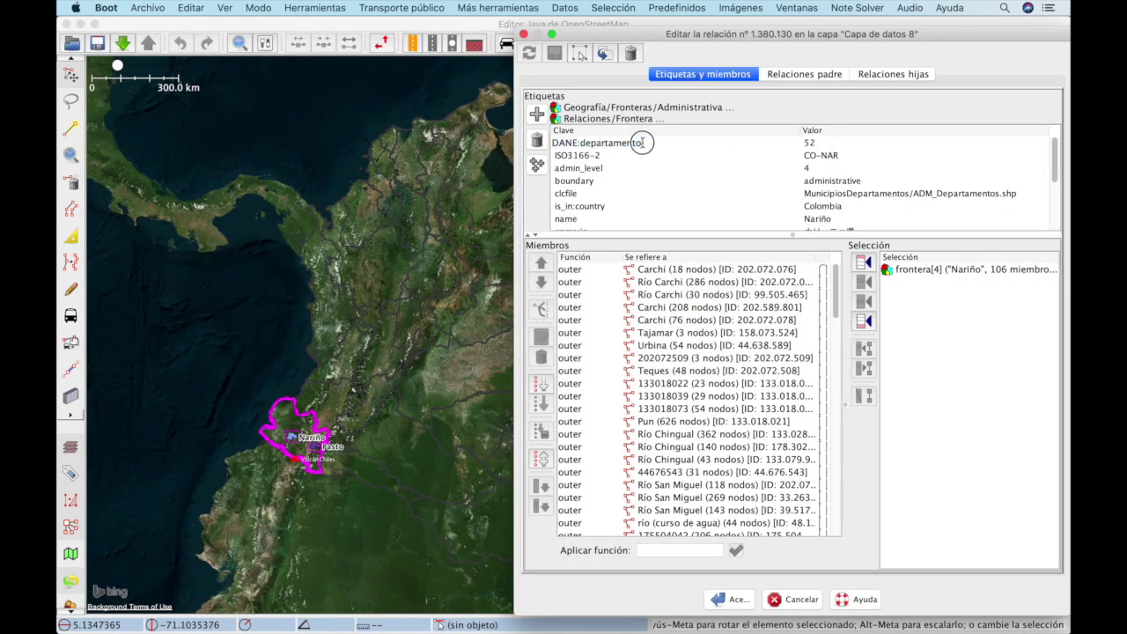
type("divi")
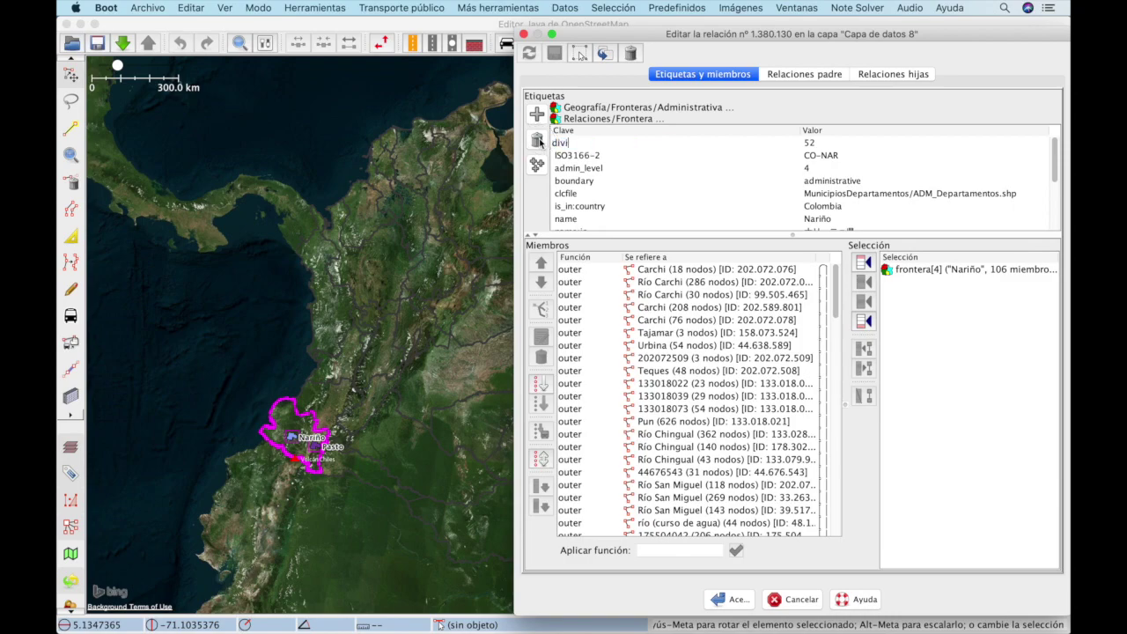
type("pola")
key("Tab")
Step: Recheck the MapRoulette instructions for the code, then select the relation's name tag for review
key("super+Tab")
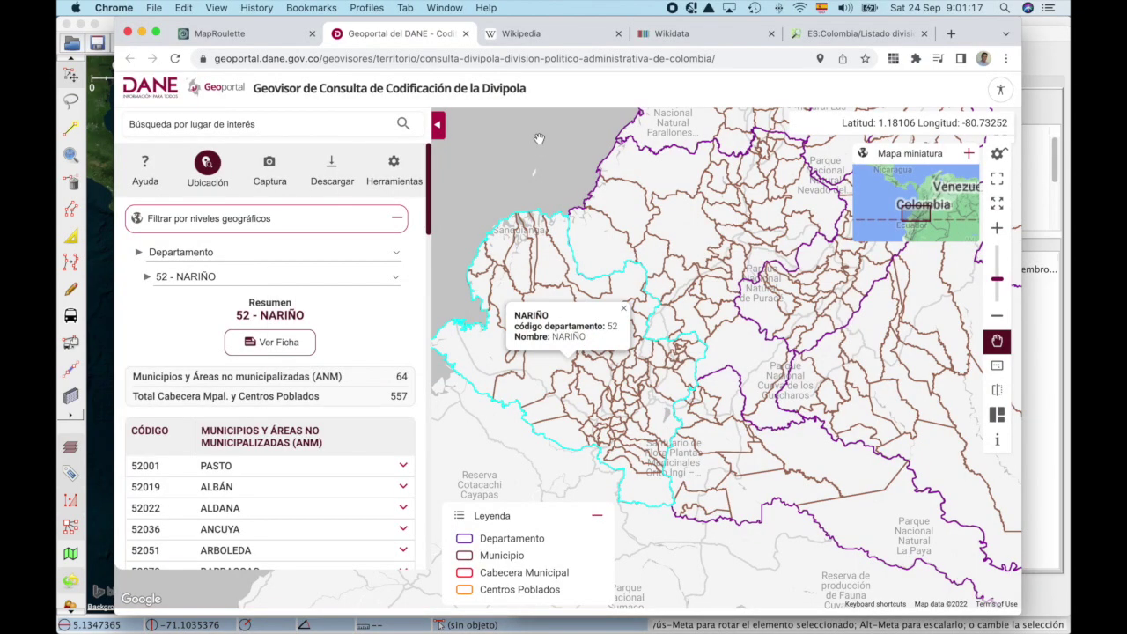
key("super+grave")
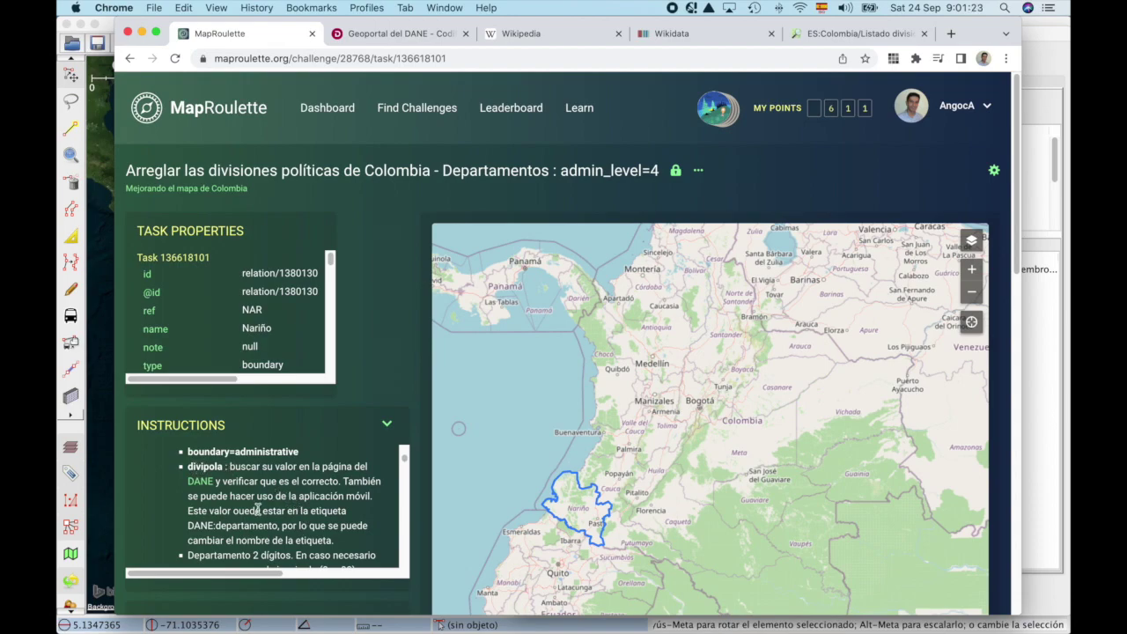
scroll(257, 511, "down", 3)
scroll(258, 508, "up", 1)
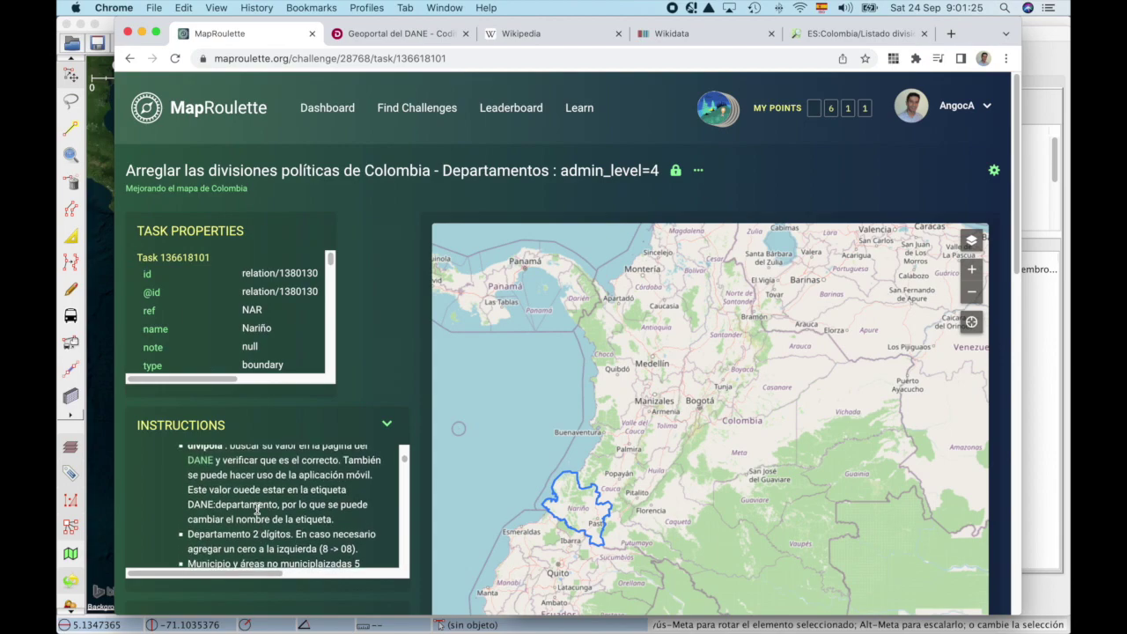
scroll(257, 511, "down", 4)
key("super+Tab")
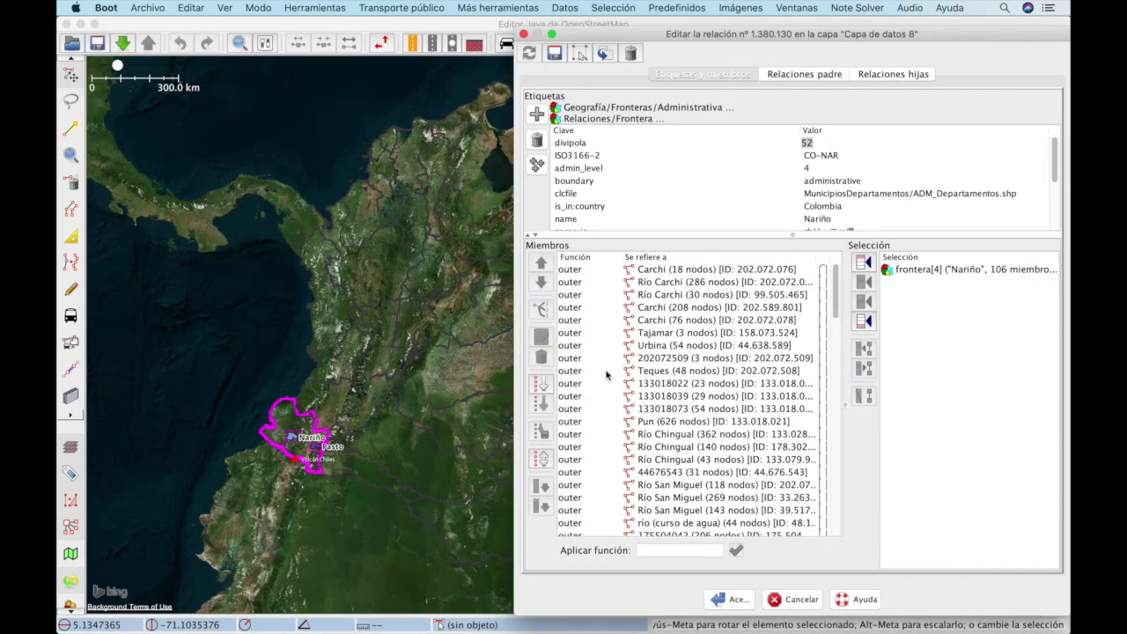
key("super+Tab")
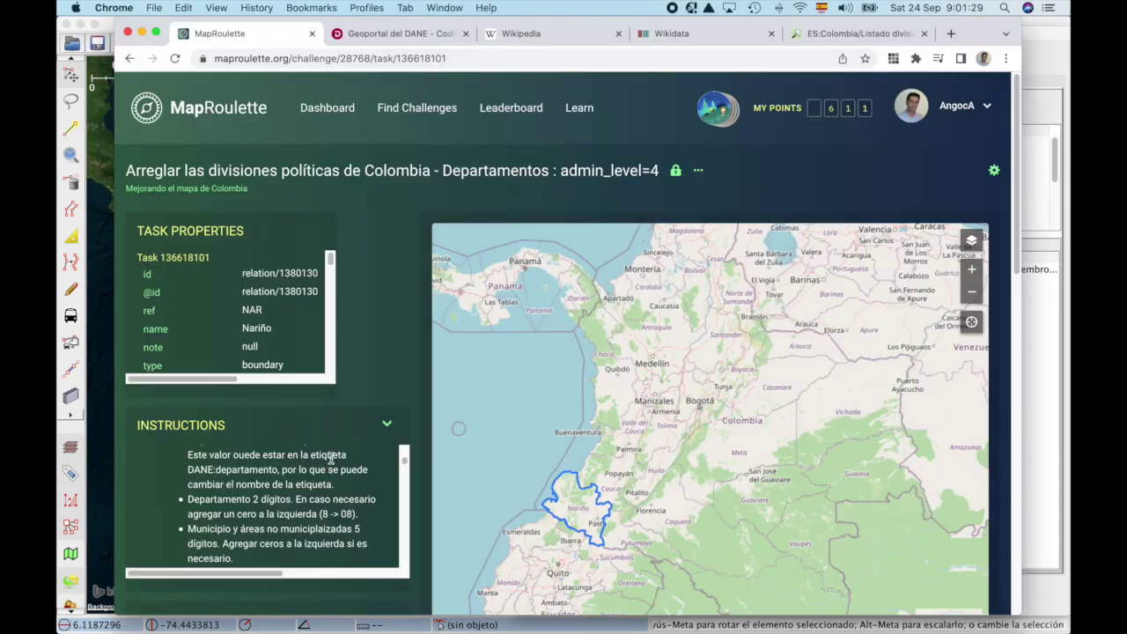
scroll(313, 471, "down", 3)
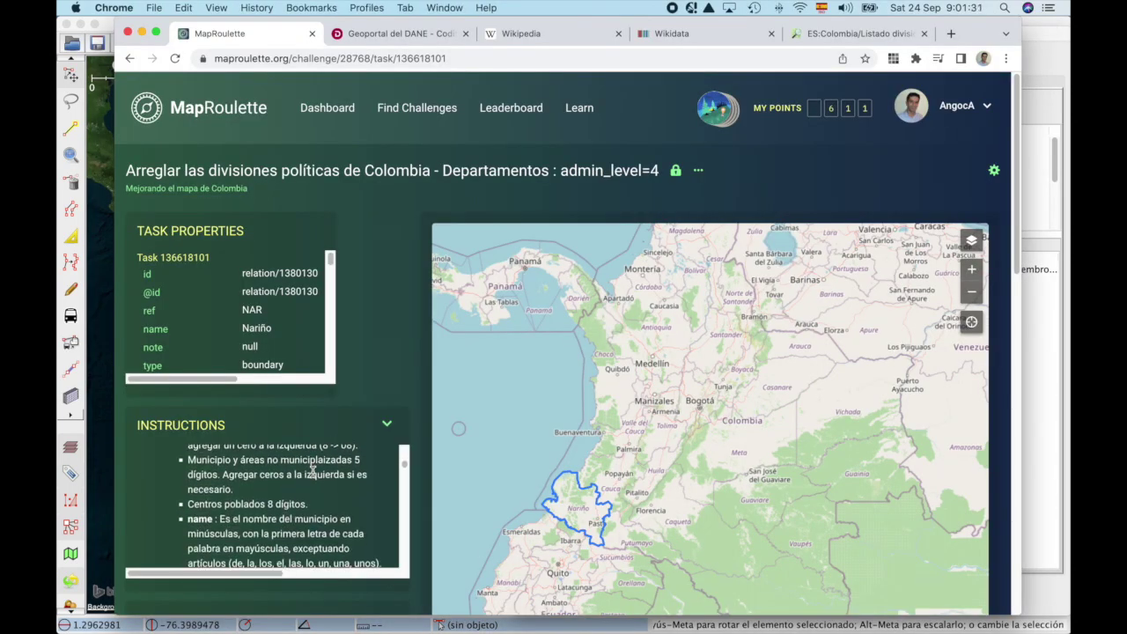
scroll(264, 484, "down", 1)
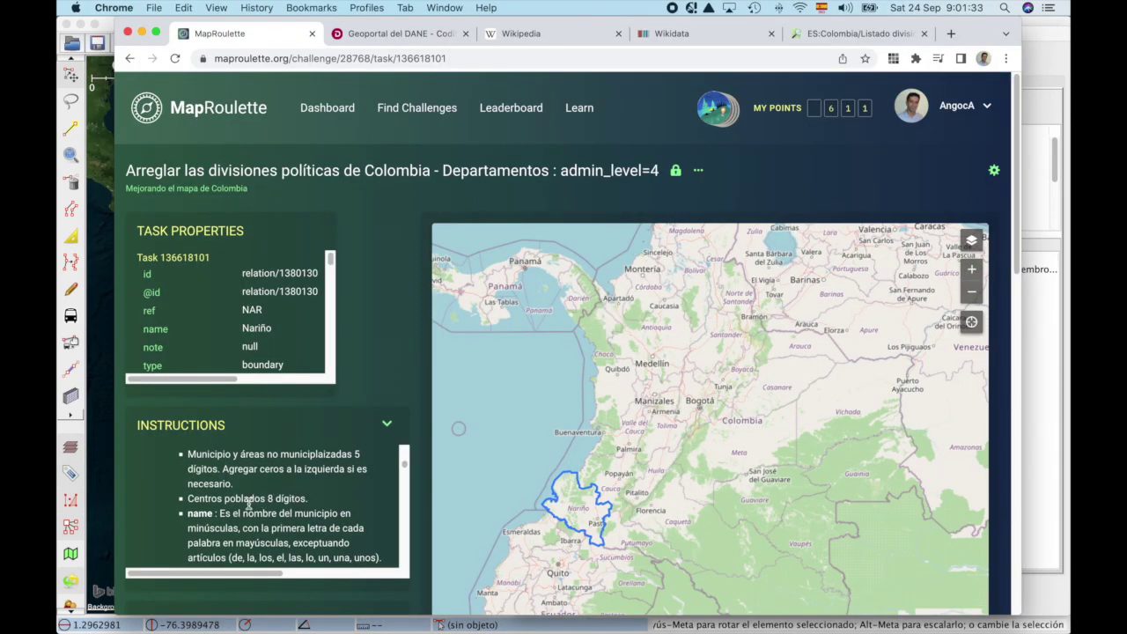
key("super+Tab")
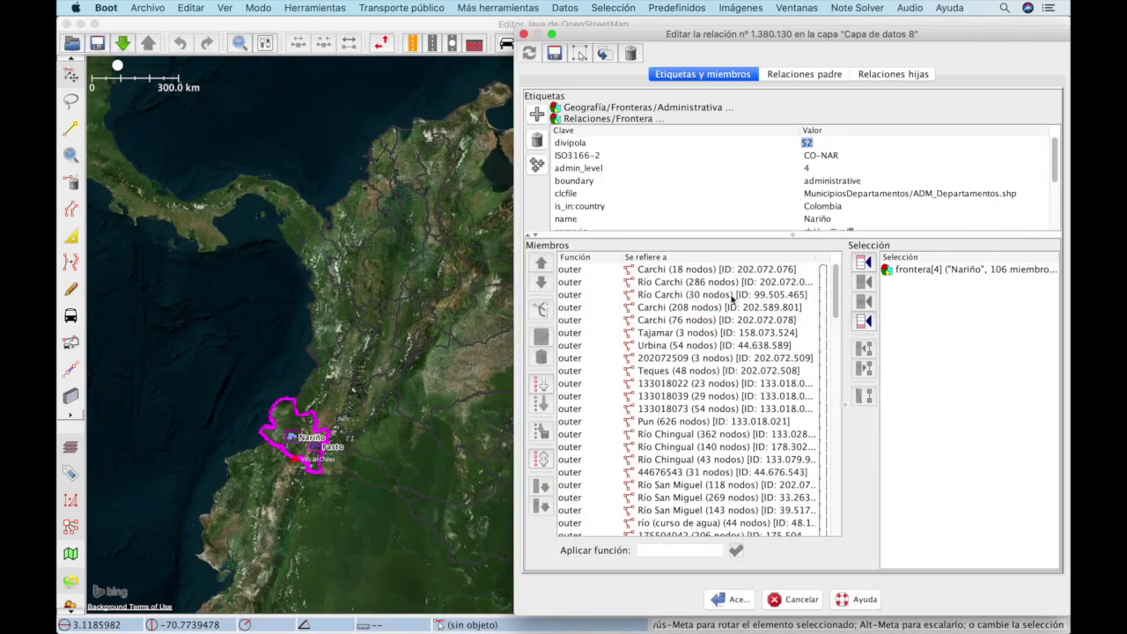
left_click(574, 218)
Step: Compare the relation's type = boundary tag against the MapRoulette task rules
key("super+Tab")
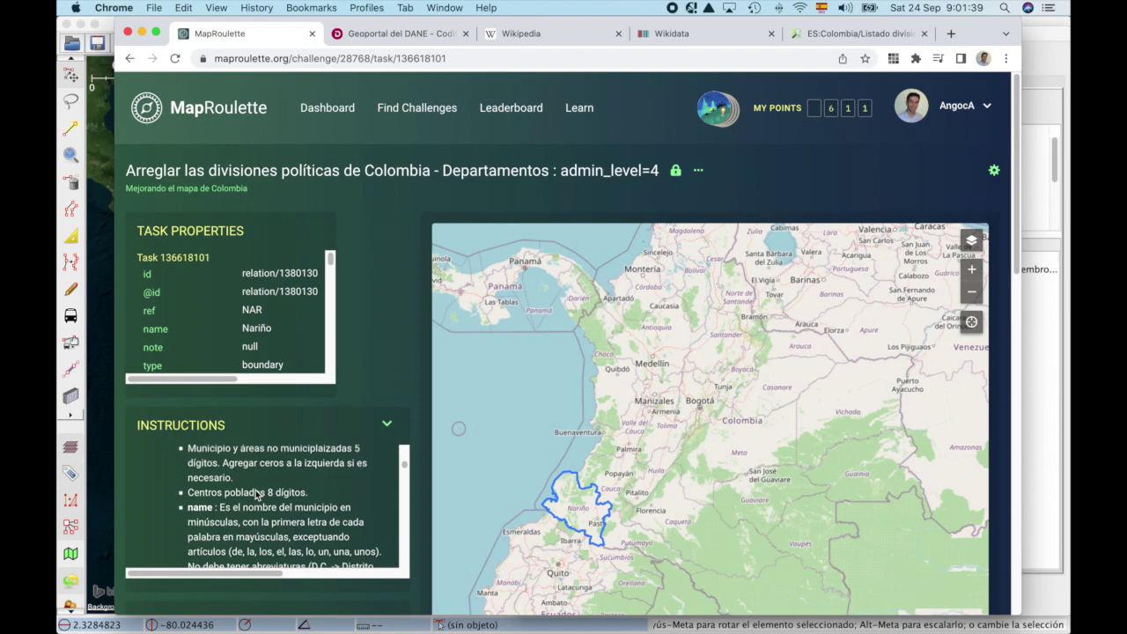
scroll(256, 494, "down", 1)
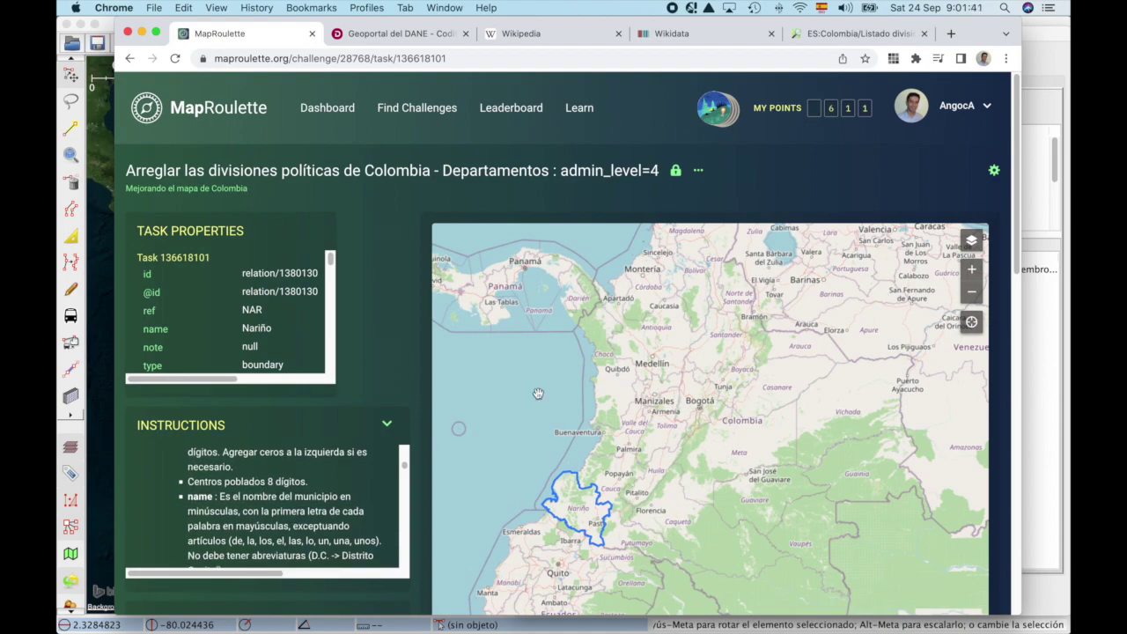
key("super+Tab")
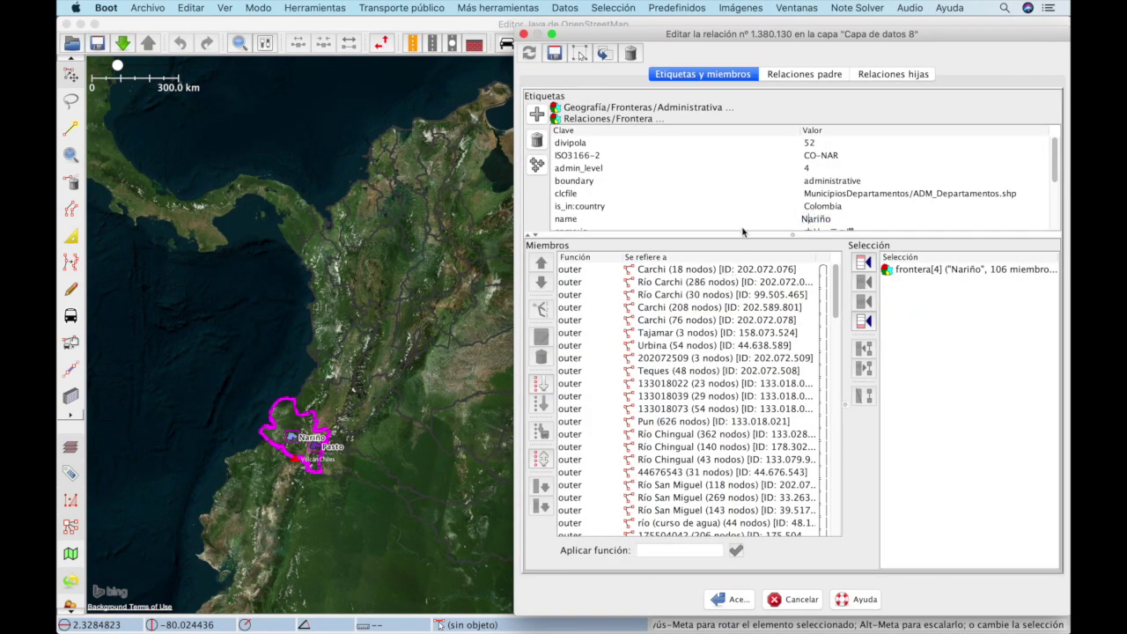
key("super+Tab")
scroll(332, 483, "down", 1)
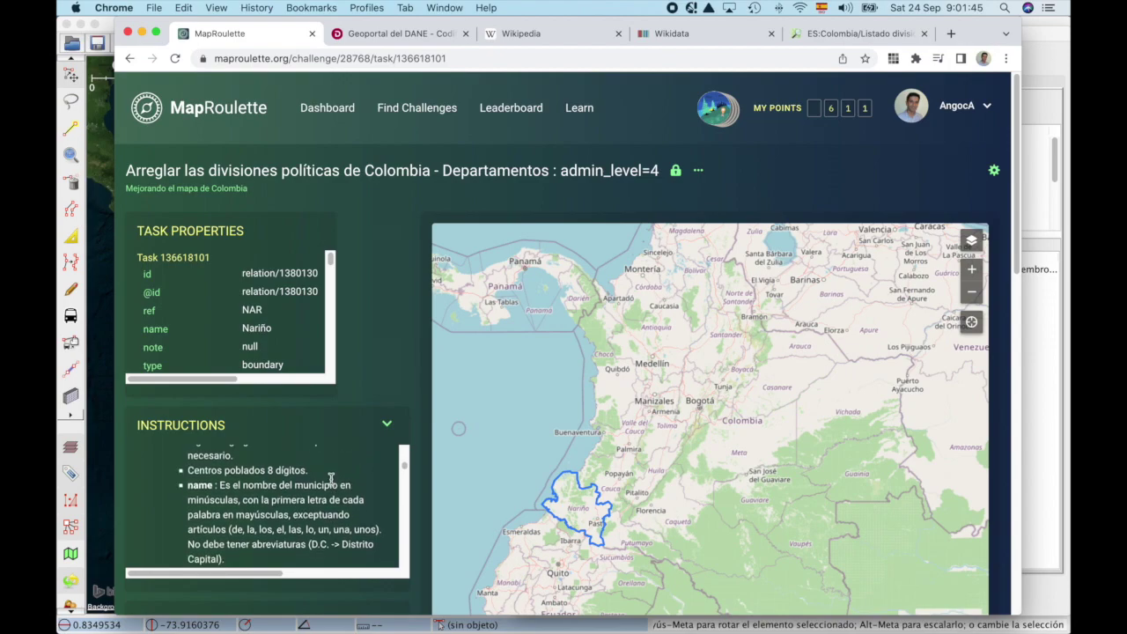
scroll(332, 476, "down", 5)
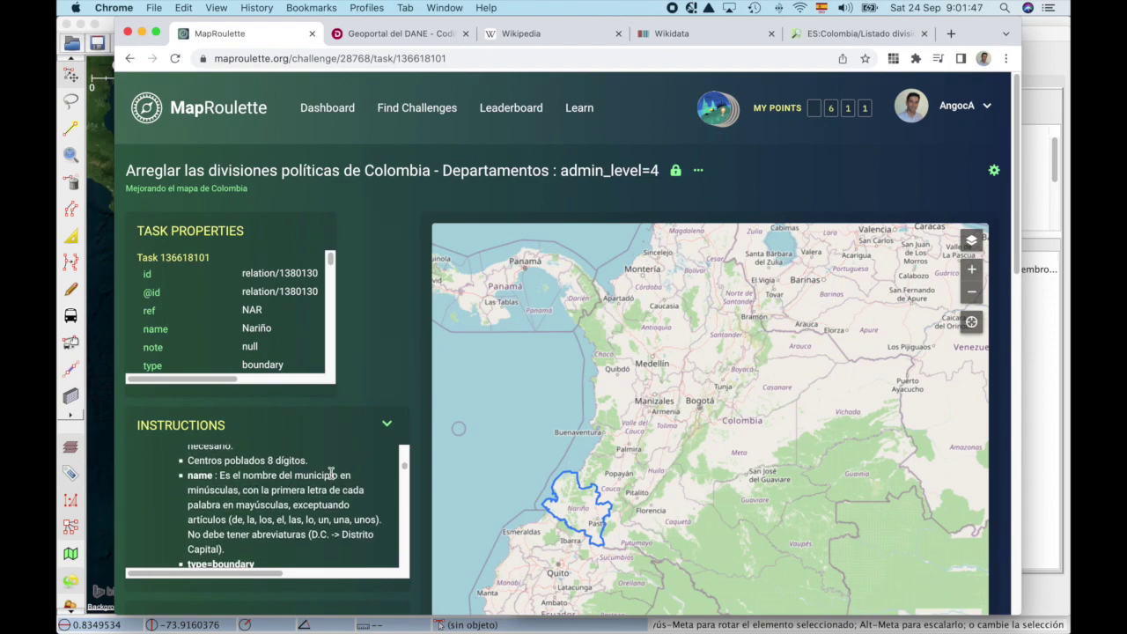
scroll(332, 475, "down", 3)
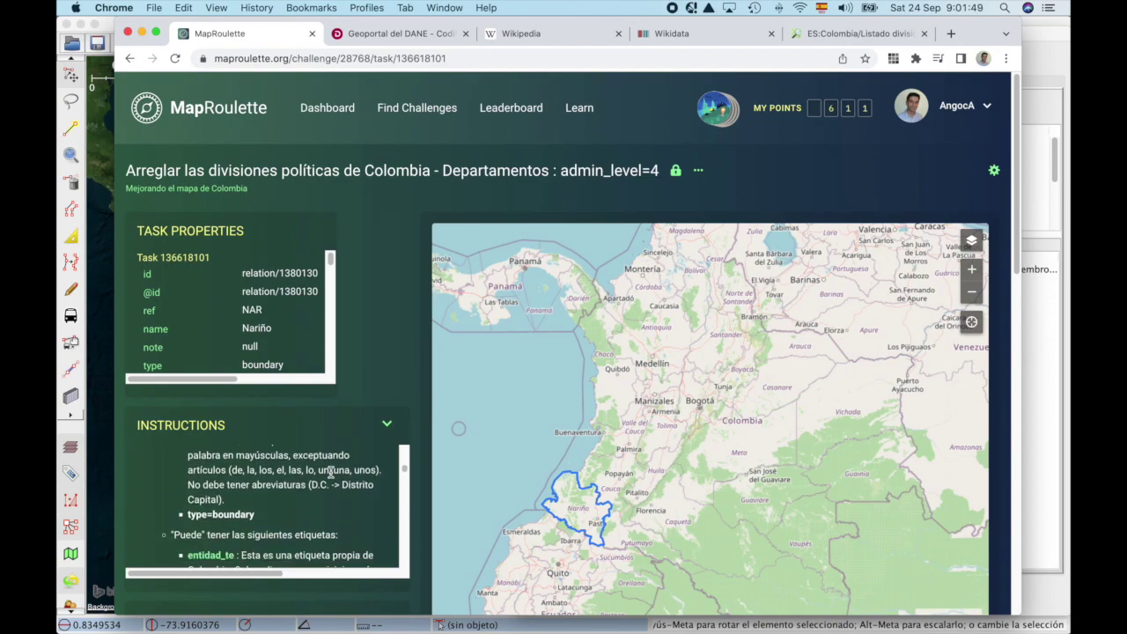
key("super+Tab")
scroll(606, 211, "down", 3)
left_click(572, 220)
left_click(832, 220)
Step: Read further into the instructions and highlight 'niveles 6 y 7'
key("super+Tab")
scroll(251, 481, "down", 2)
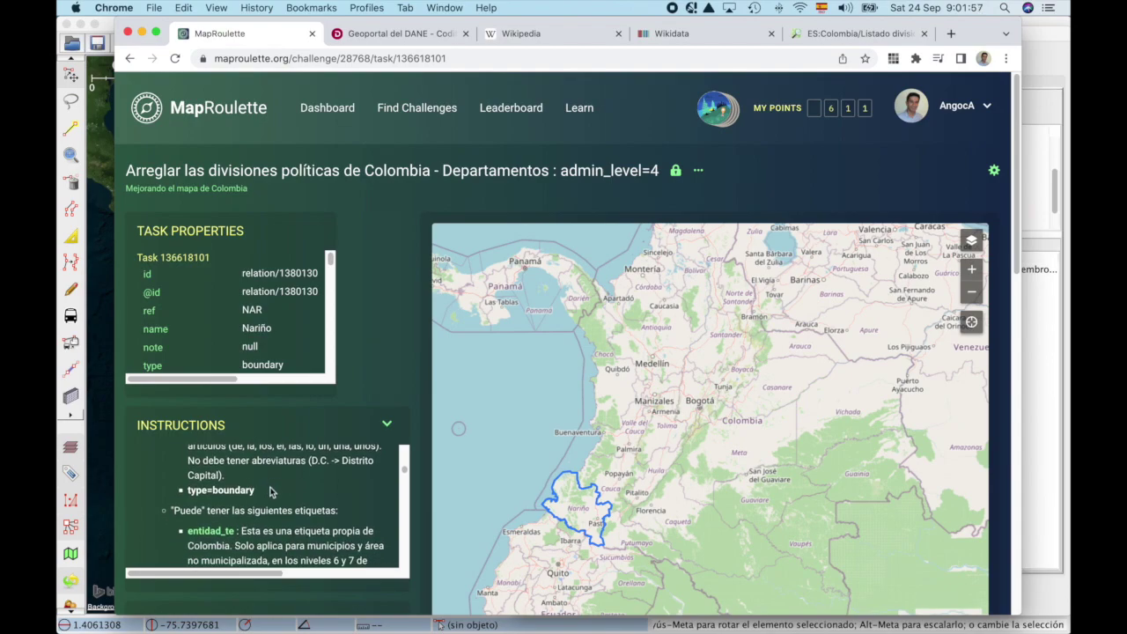
scroll(255, 534, "down", 1)
left_click_drag(300, 554, 353, 555)
scroll(352, 553, "down", 3)
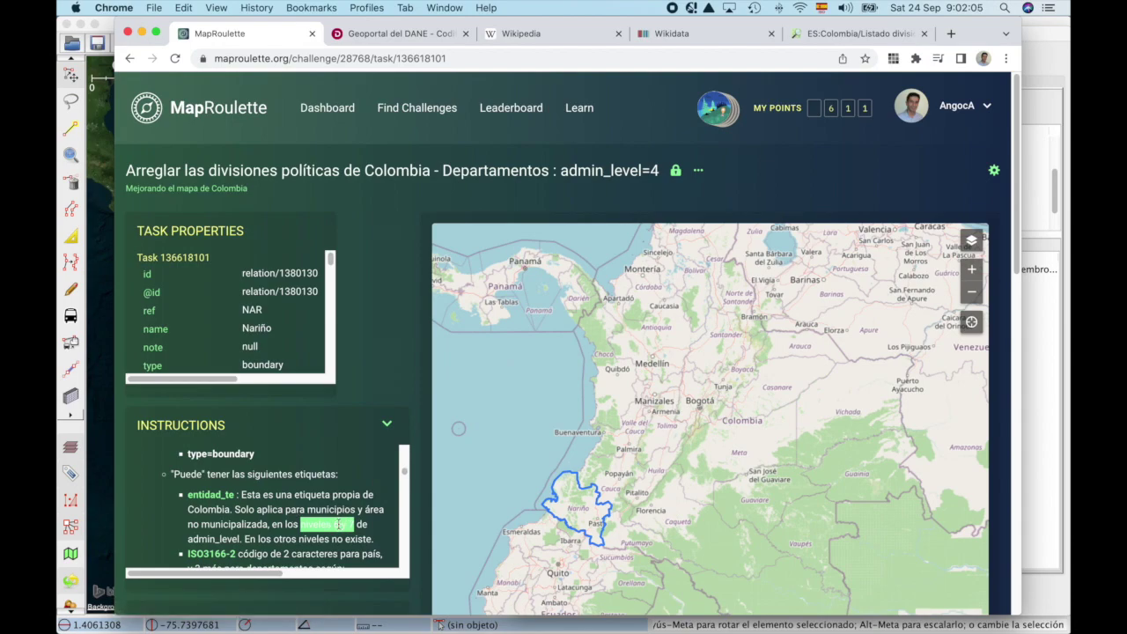
scroll(341, 524, "down", 1)
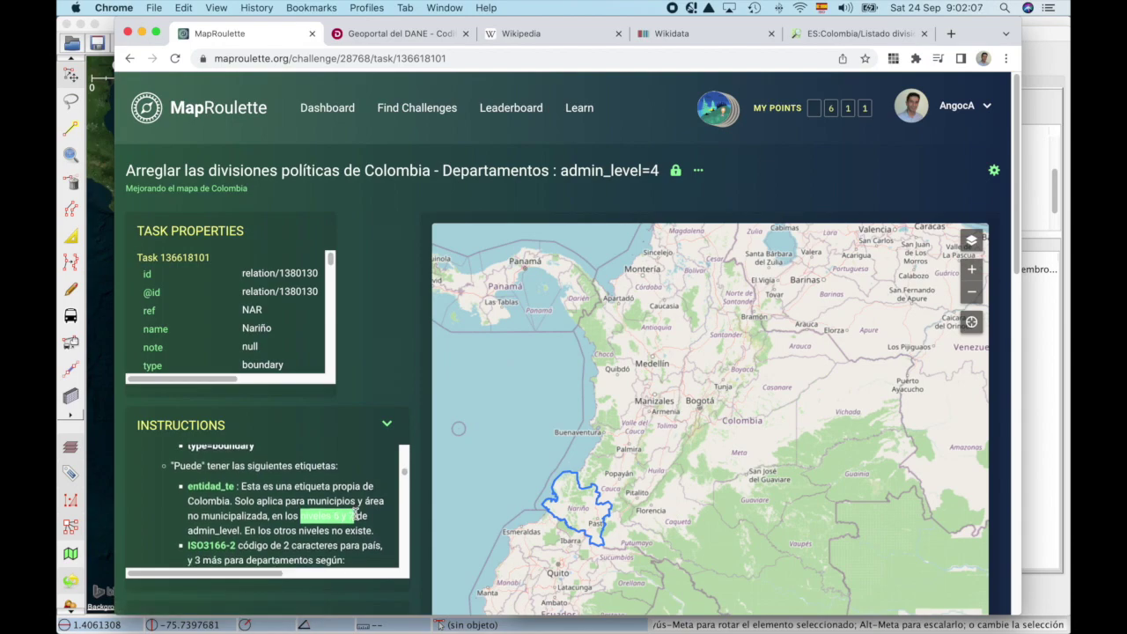
Step: Check the ISO3166-2 tag key, then open the iso.org reference link in a new tab
key("super+Tab")
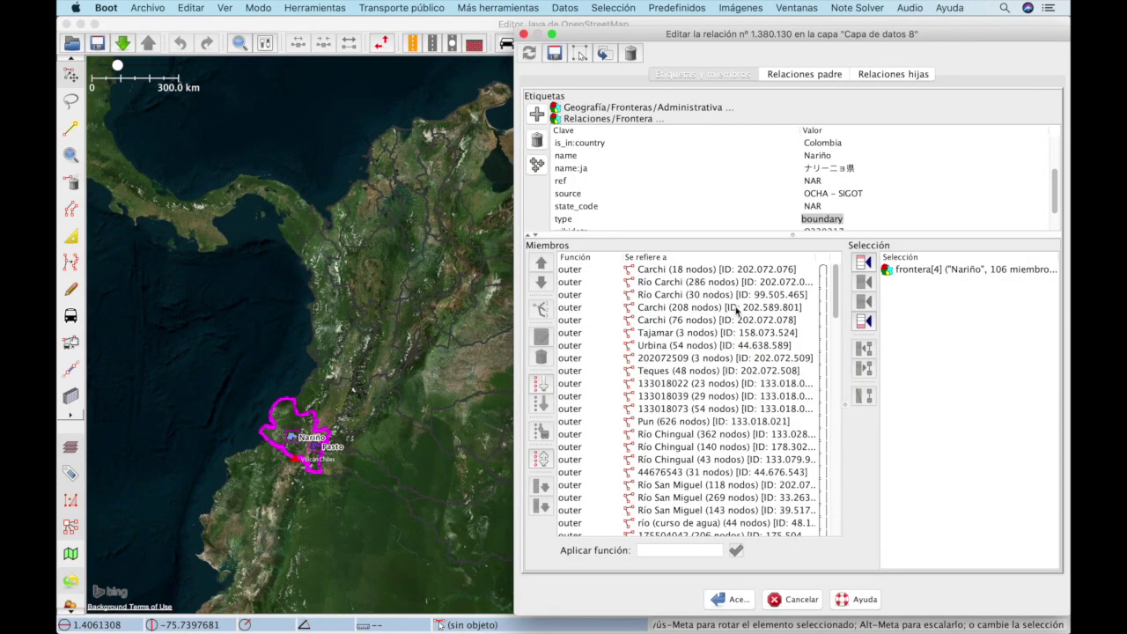
double_click(595, 155)
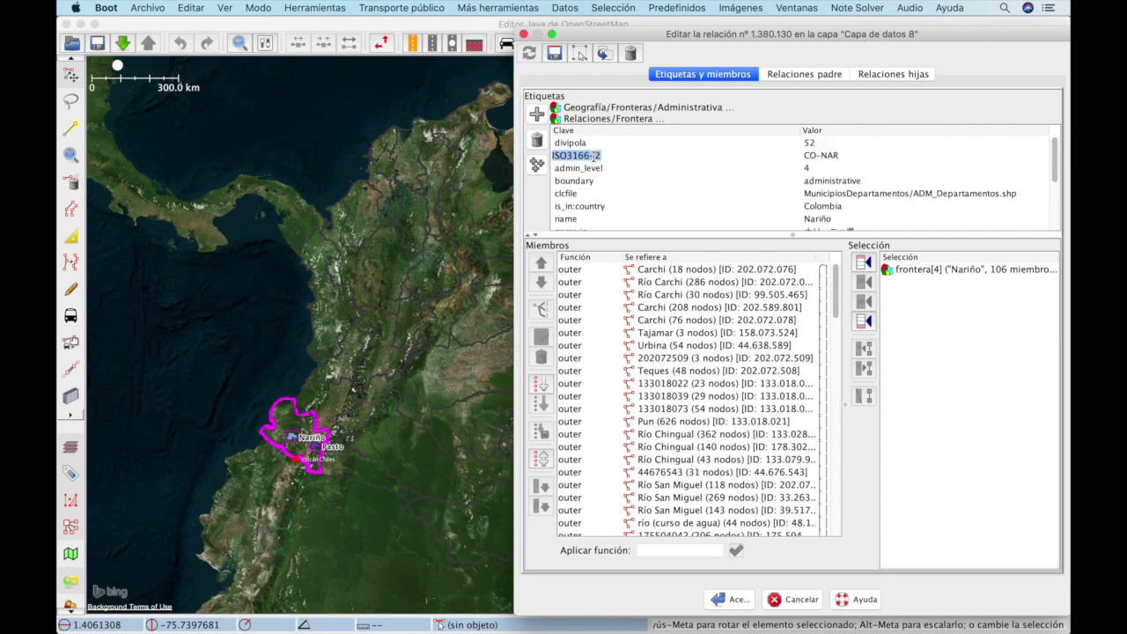
key("super+Tab")
scroll(308, 542, "down", 3)
left_click(304, 546, "super")
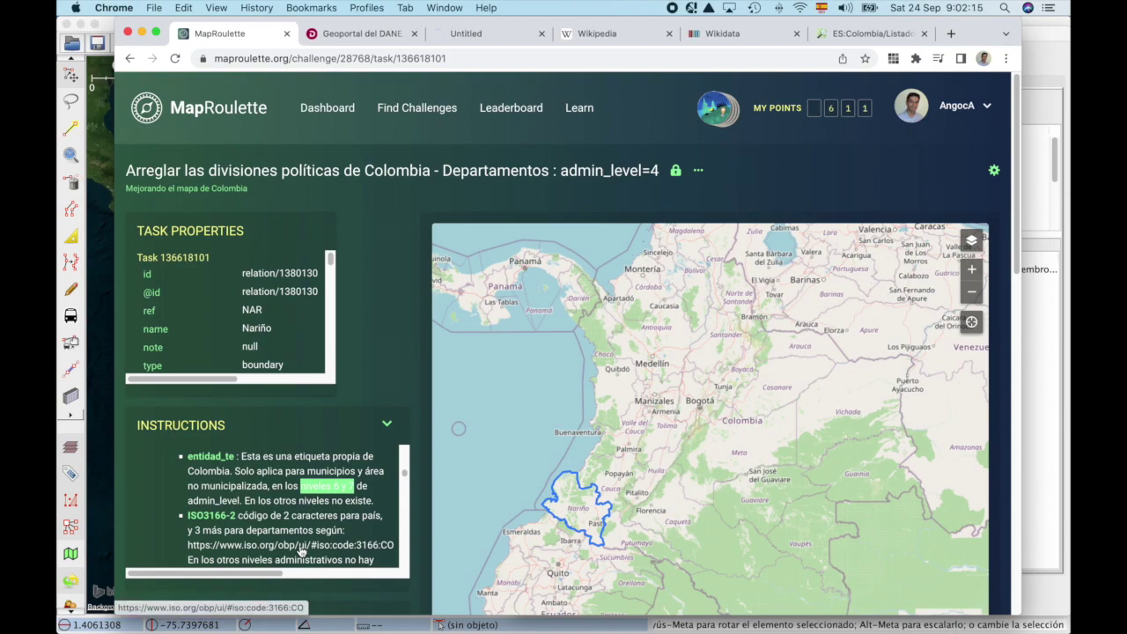
Step: On the ISO Colombia page, copy CO-NAR and compare it with the relation's ISO3166-2 value
left_click(494, 37)
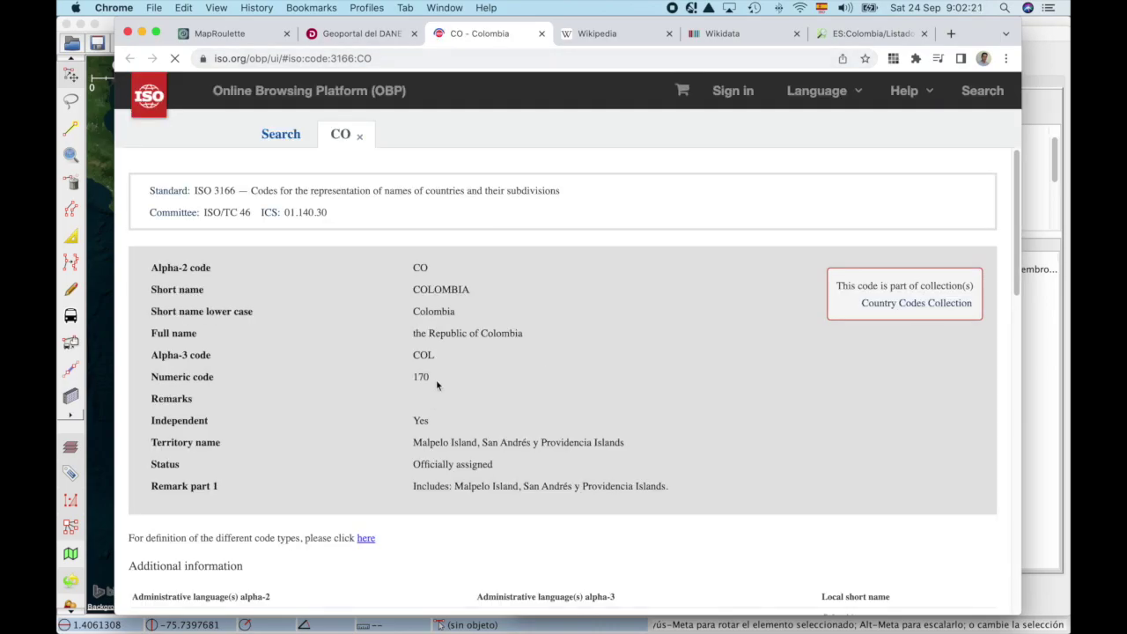
scroll(435, 379, "down", 10)
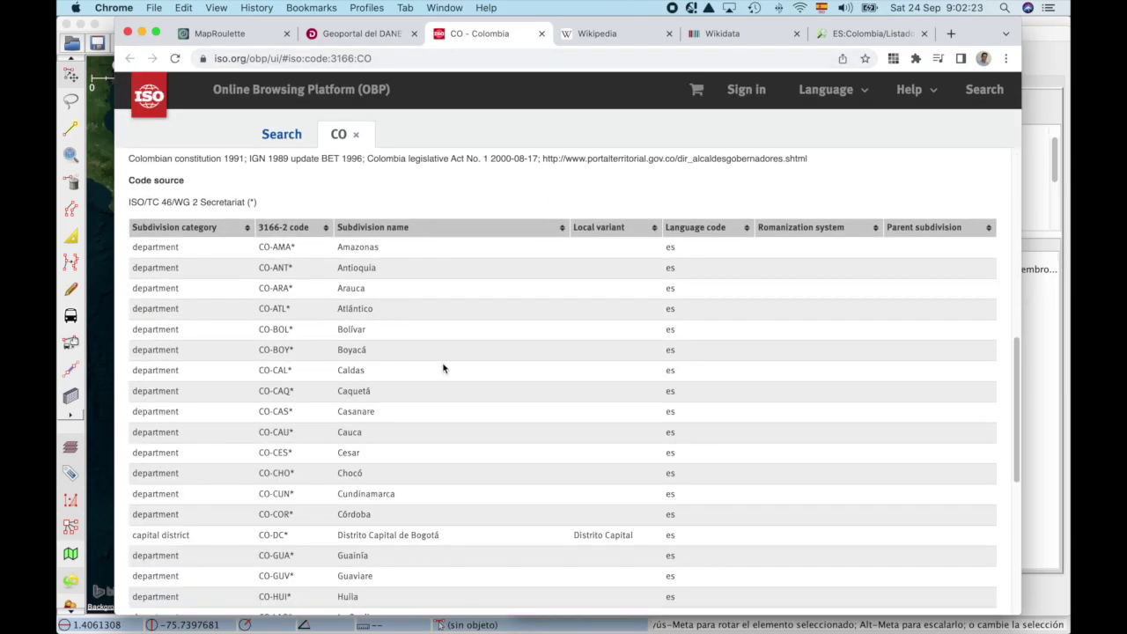
scroll(370, 439, "down", 3)
left_click_drag(259, 532, 342, 533)
key("super+c")
key("super+Tab")
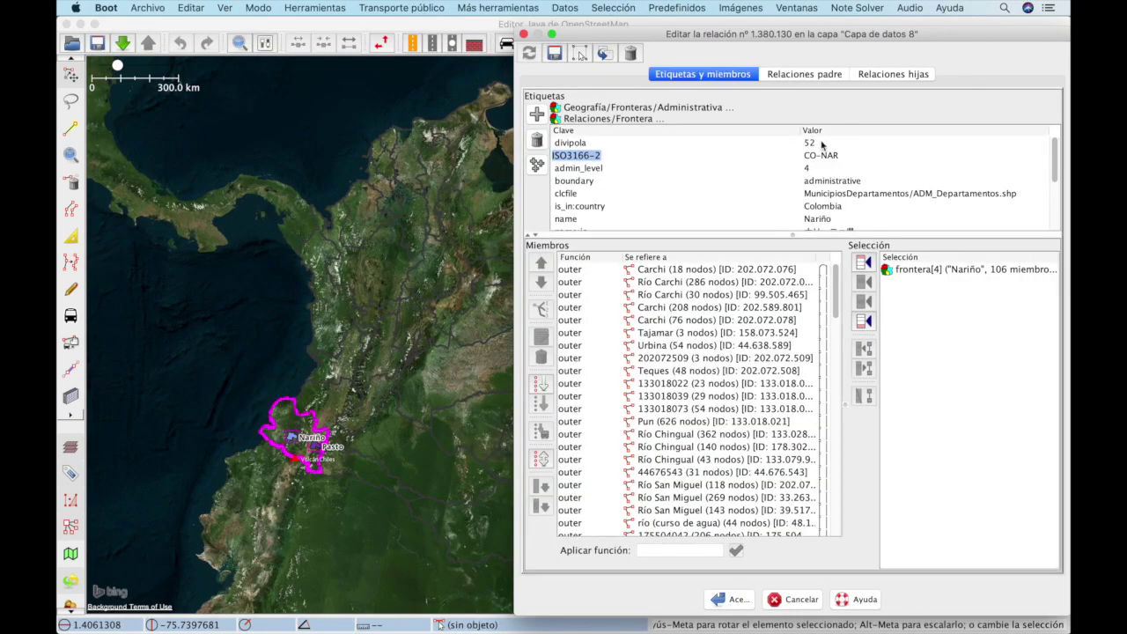
double_click(819, 155)
Step: Mark the ISO reference line in the MapRoulette instructions, then return to the relation editor
key("super+Tab")
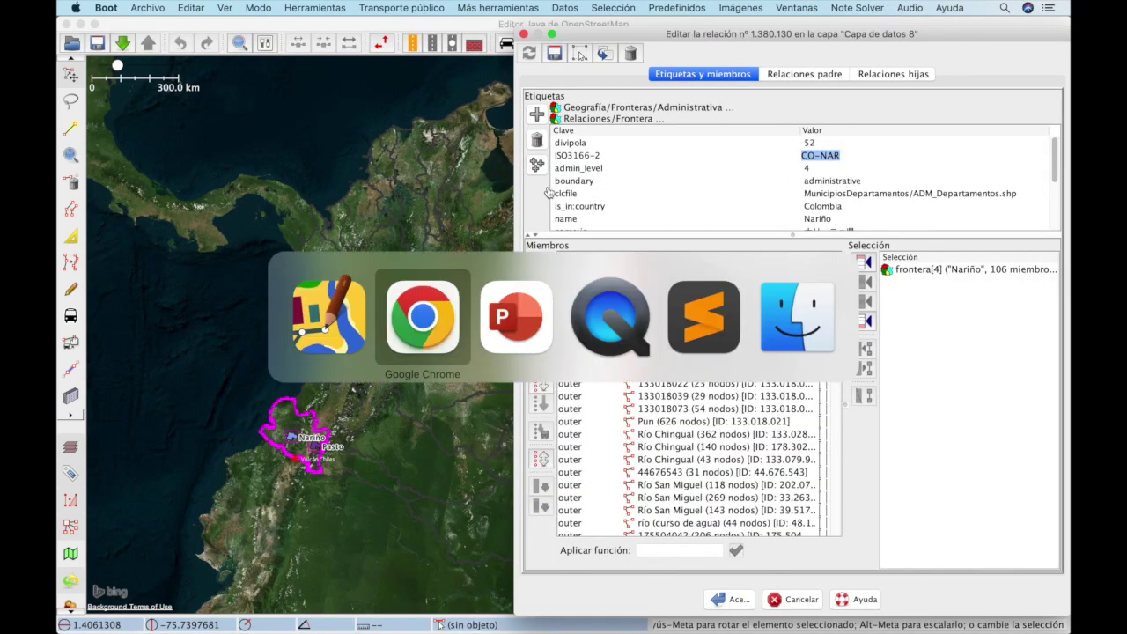
key("super+1")
scroll(268, 525, "down", 1)
scroll(268, 525, "down", 3)
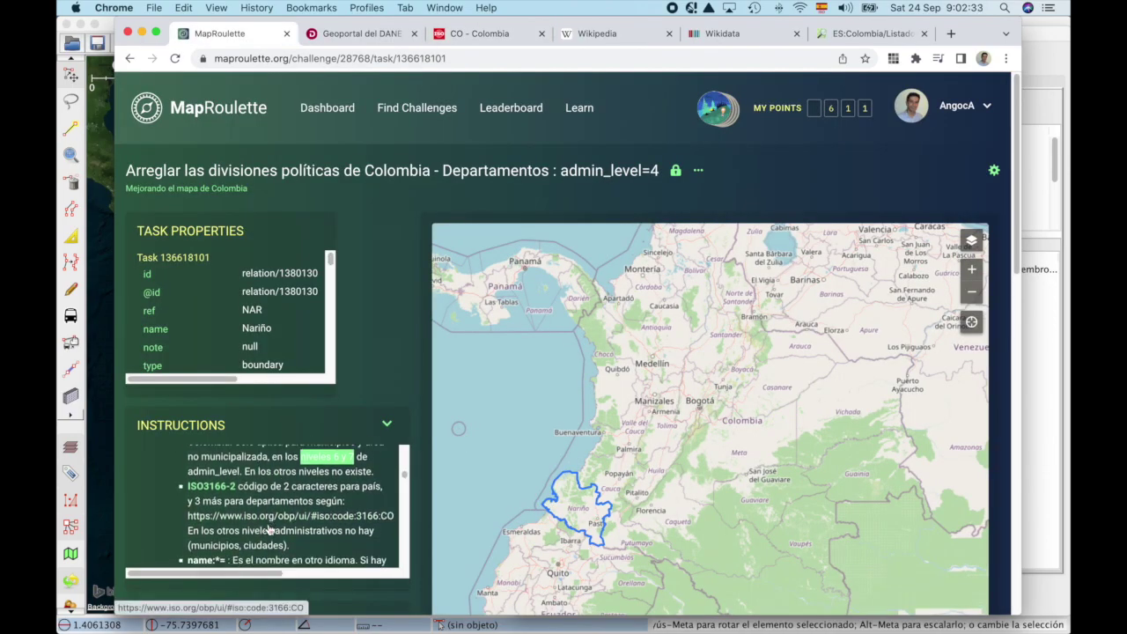
scroll(268, 525, "down", 2)
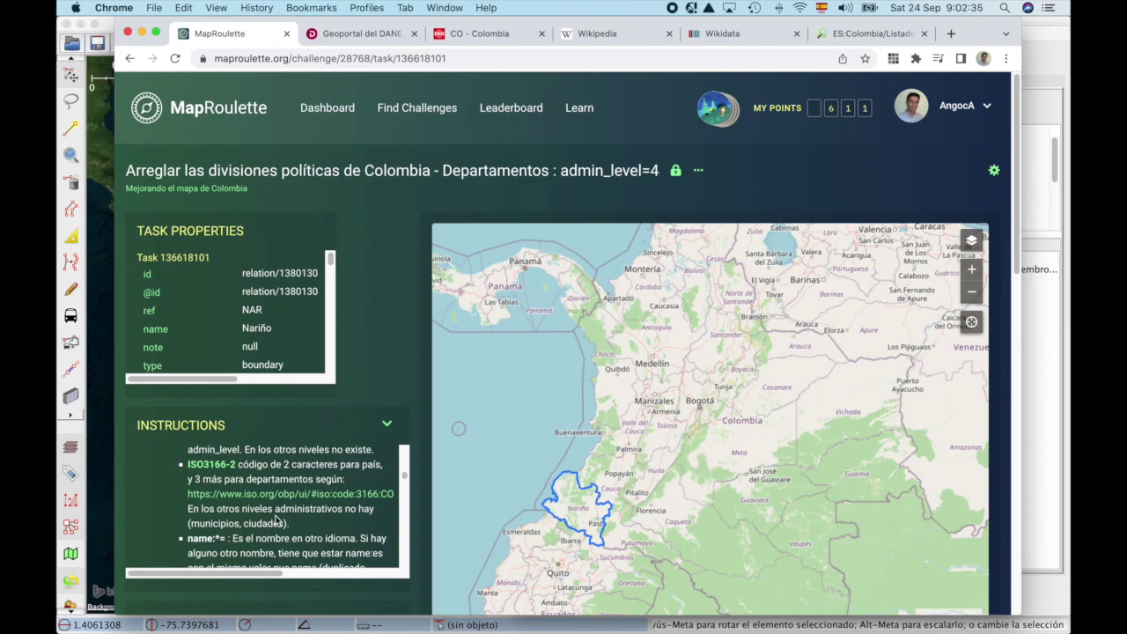
left_click_drag(256, 479, 284, 494)
scroll(280, 548, "down", 3)
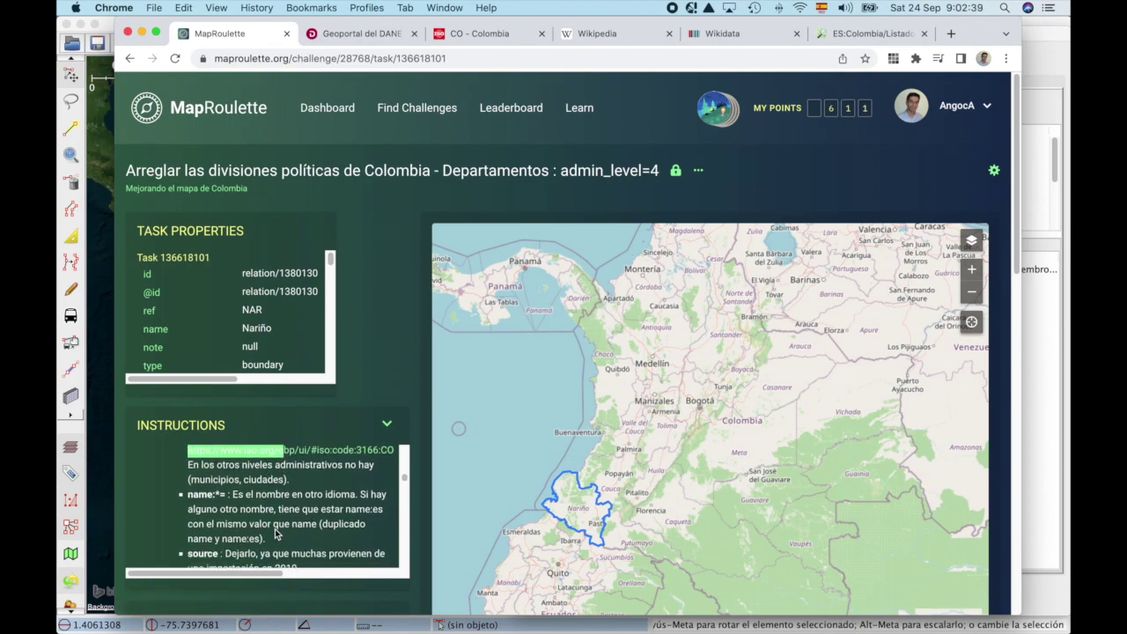
key("super+Tab")
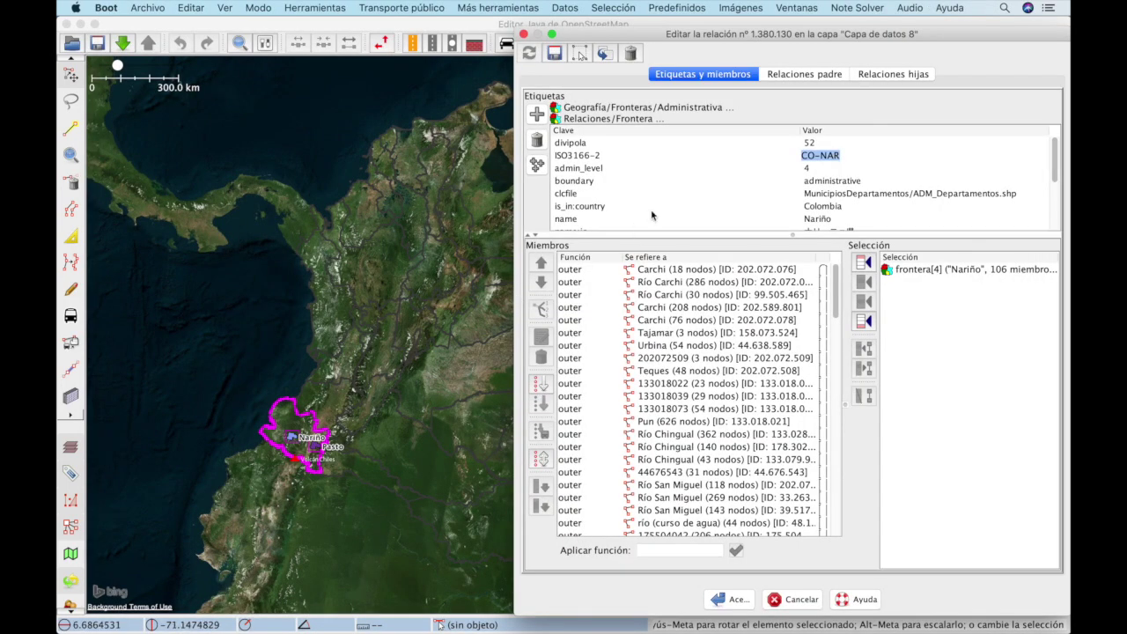
Step: Inspect the name:ja value and check it against the name:* rule in the instructions
scroll(597, 185, "down", 2)
double_click(832, 193)
key("super+Tab")
scroll(260, 521, "down", 1)
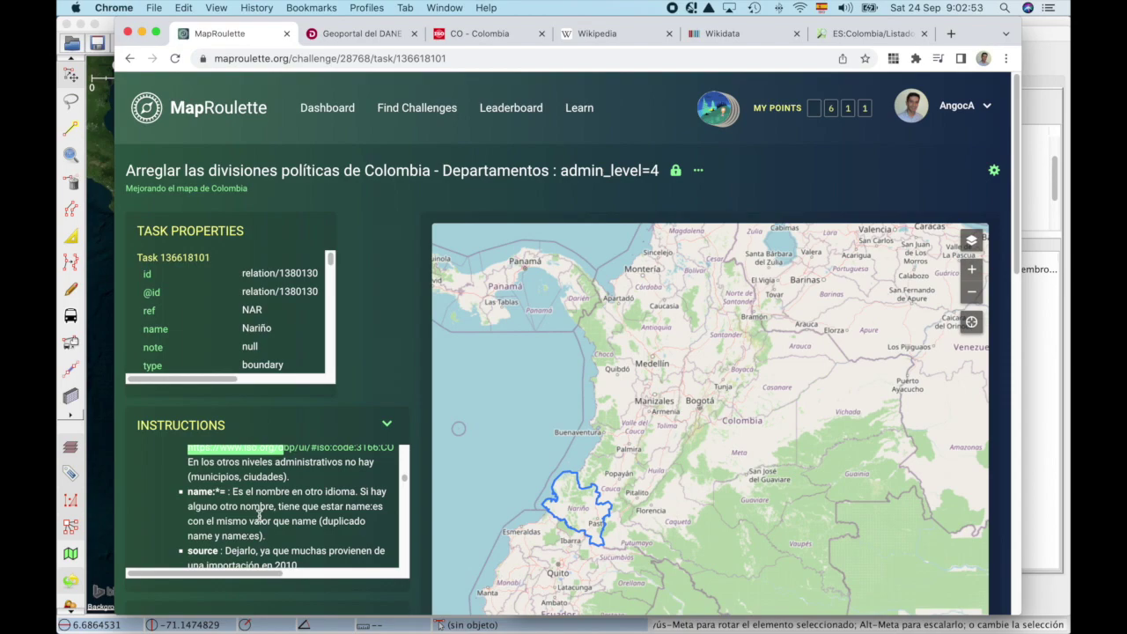
key("super+Tab")
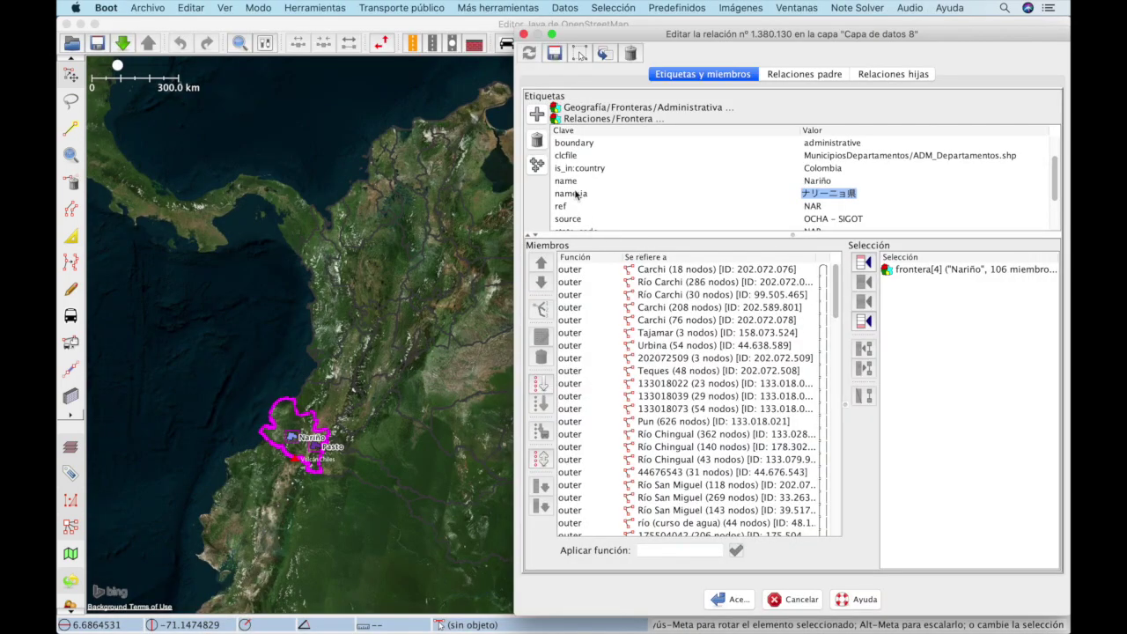
left_click(568, 183)
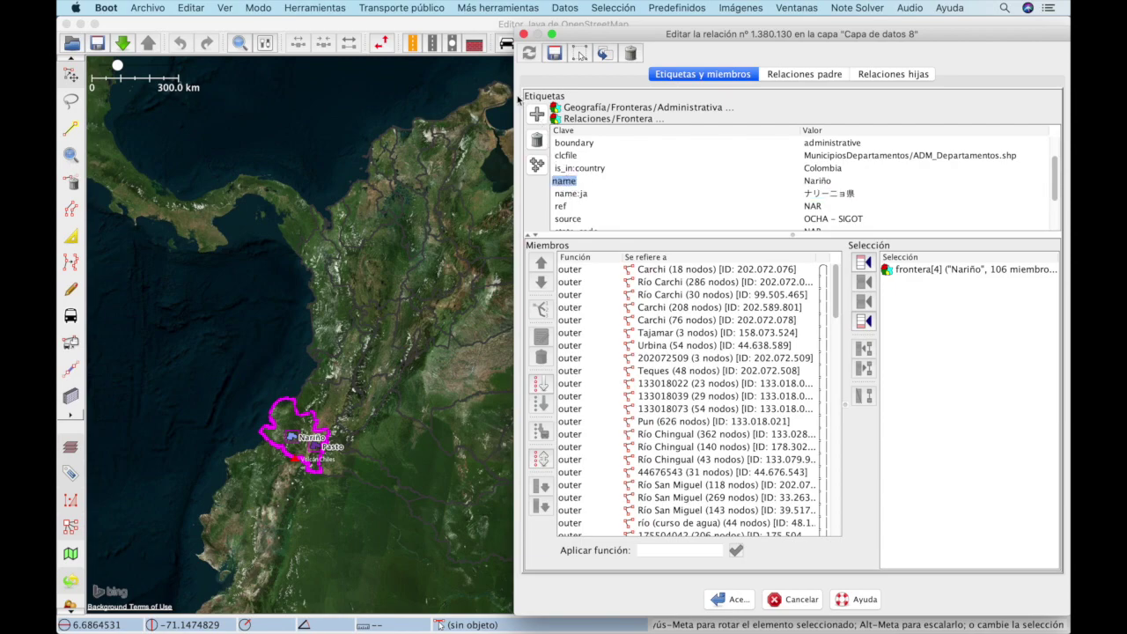
Step: Add a name:es tag with the name value Nariño copied into it
left_click(536, 113)
type("name:es")
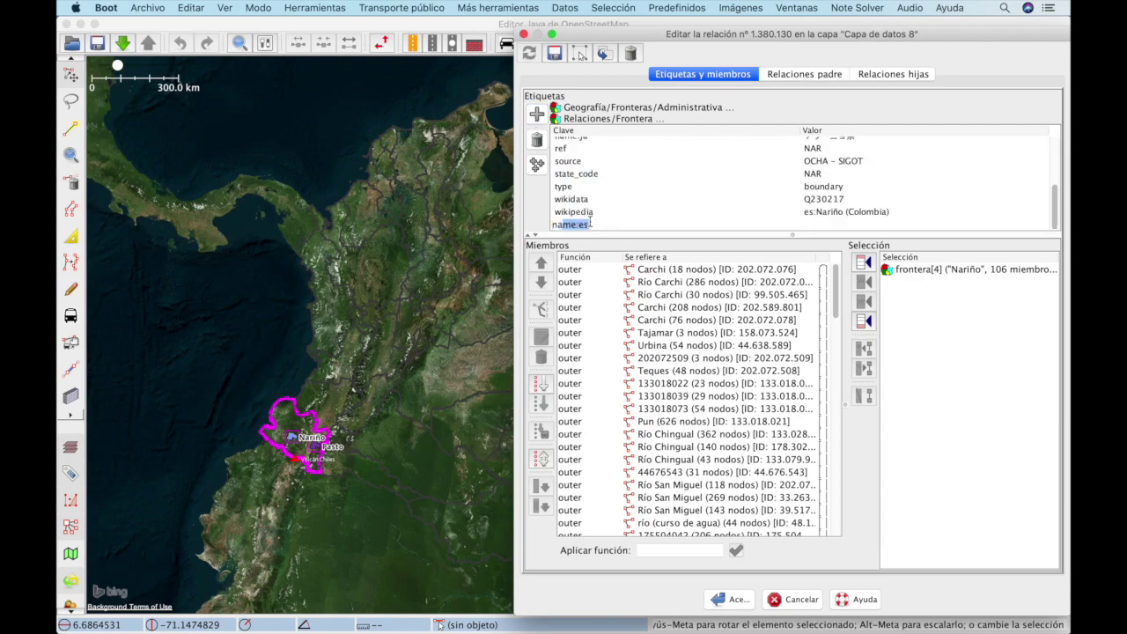
scroll(692, 203, "up", 3)
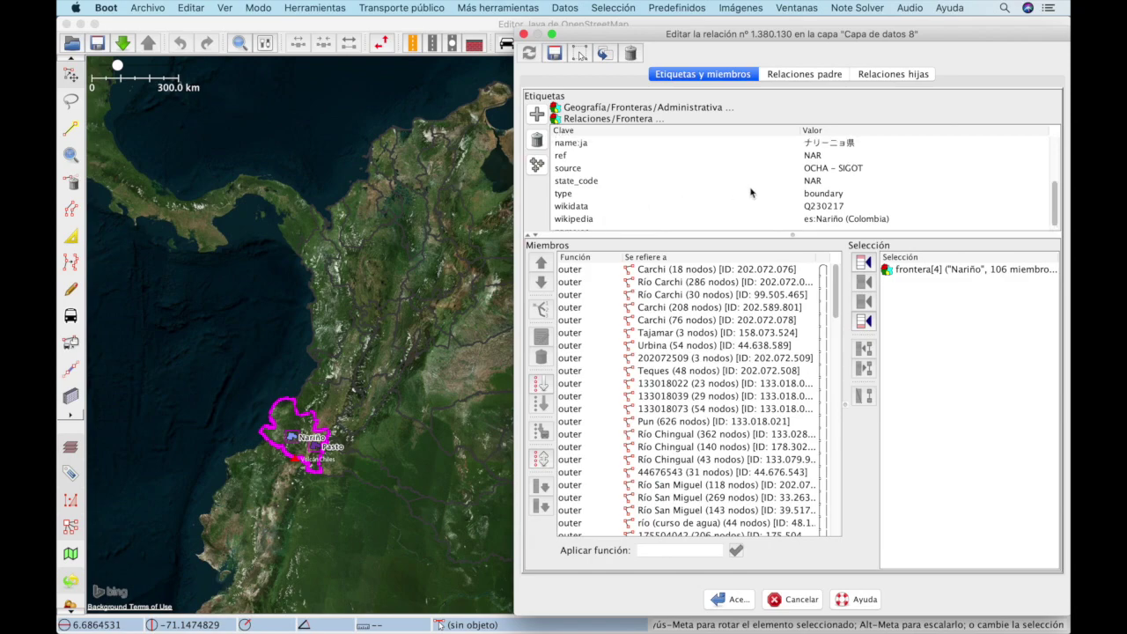
double_click(819, 167)
key("super+c")
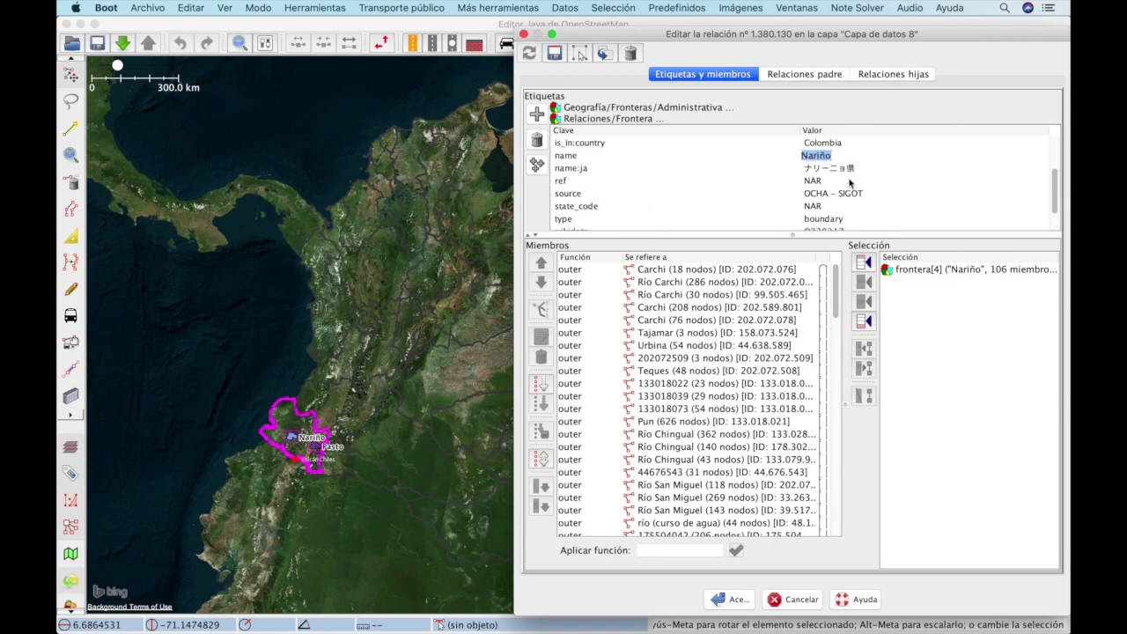
scroll(819, 194, "down", 3)
left_click(820, 224)
key("super+v")
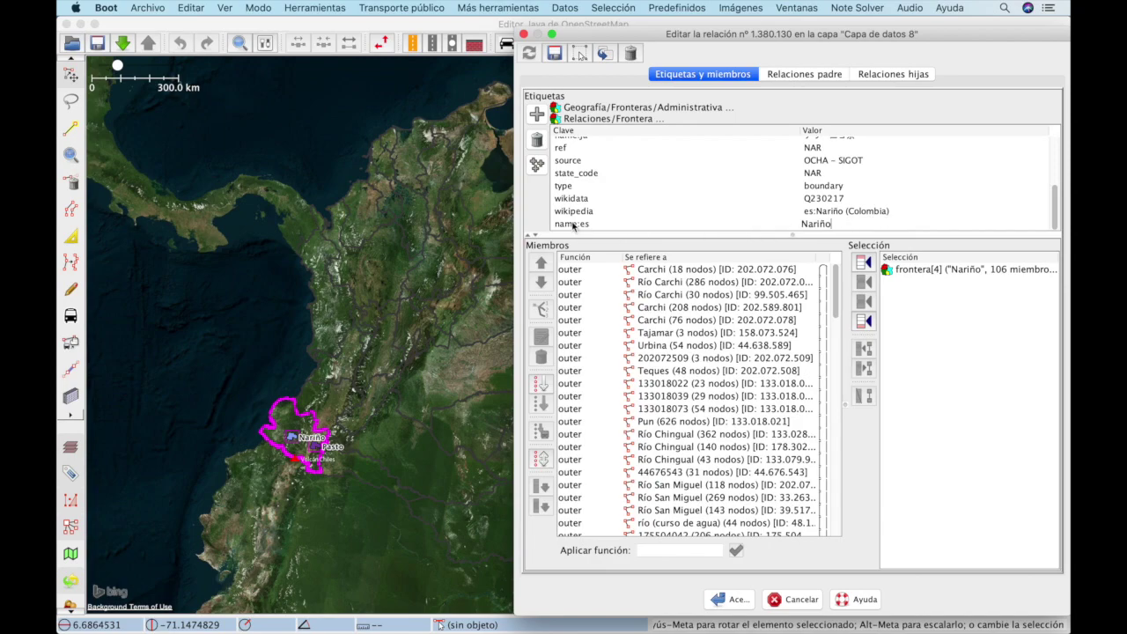
Step: Glance at the MapRoulette task and scroll through the relation's tags once more
scroll(801, 219, "up", 2)
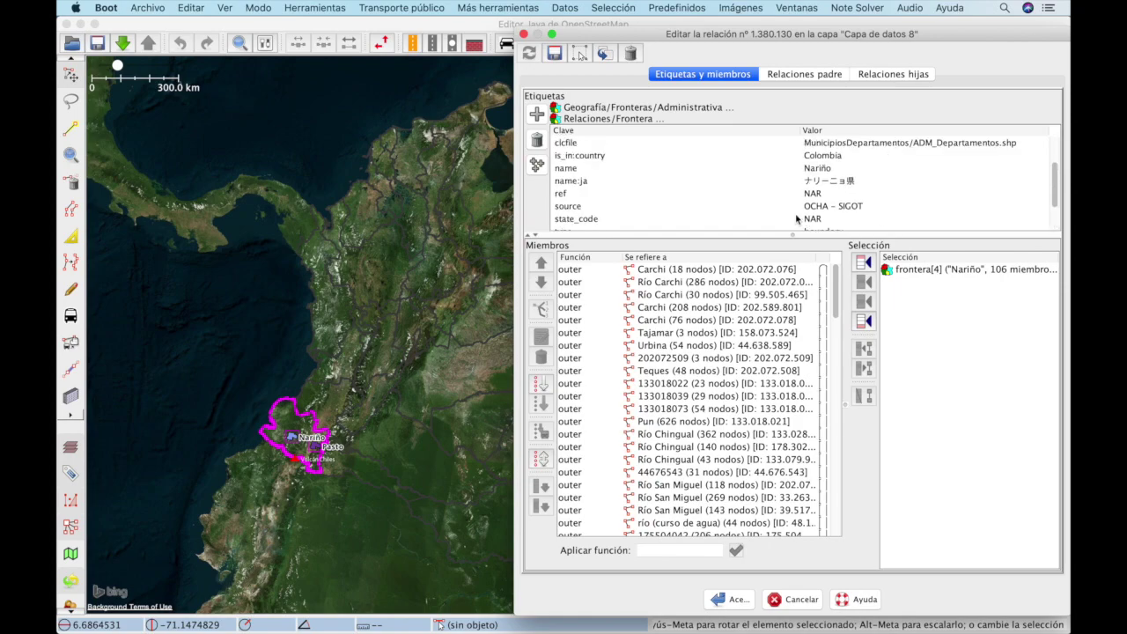
key("super+Tab")
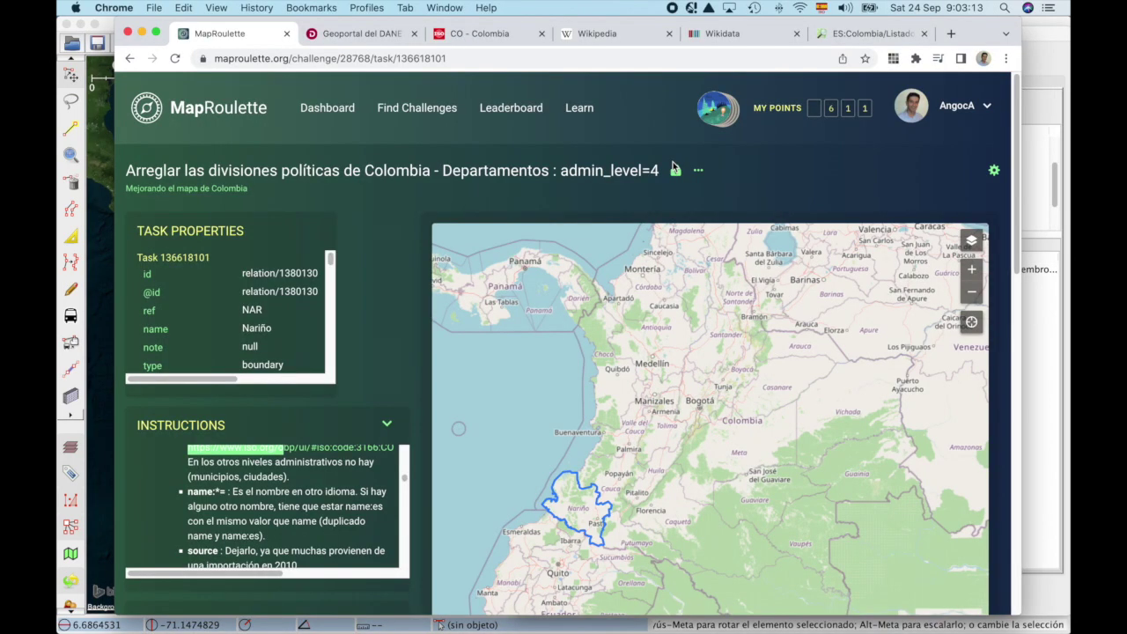
key("super+Tab")
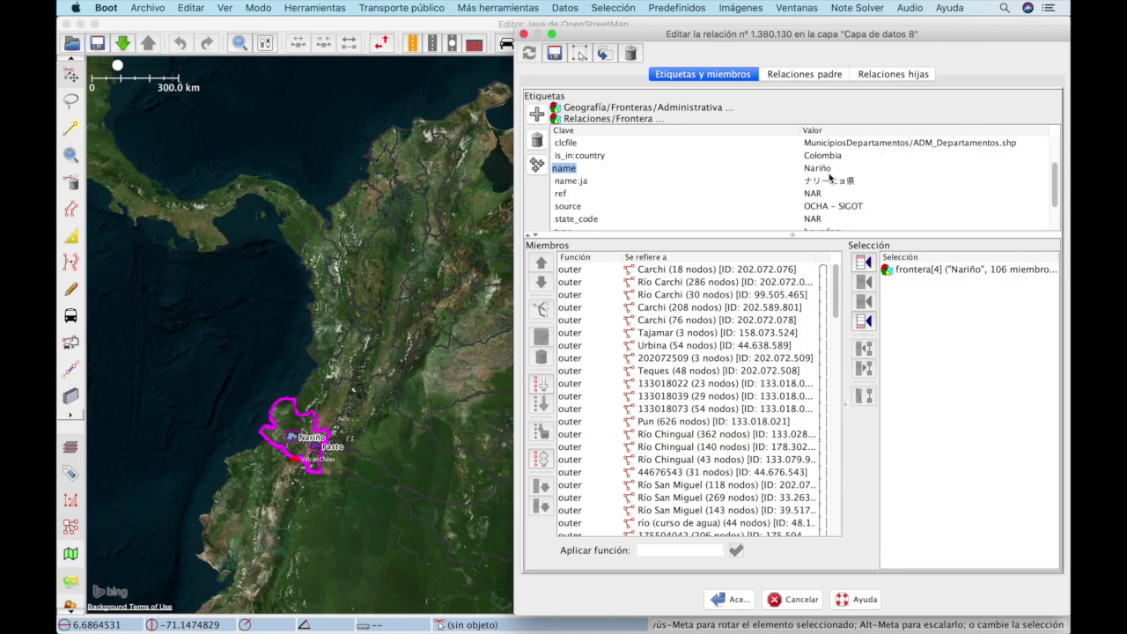
scroll(830, 178, "down", 3)
scroll(594, 169, "up", 2)
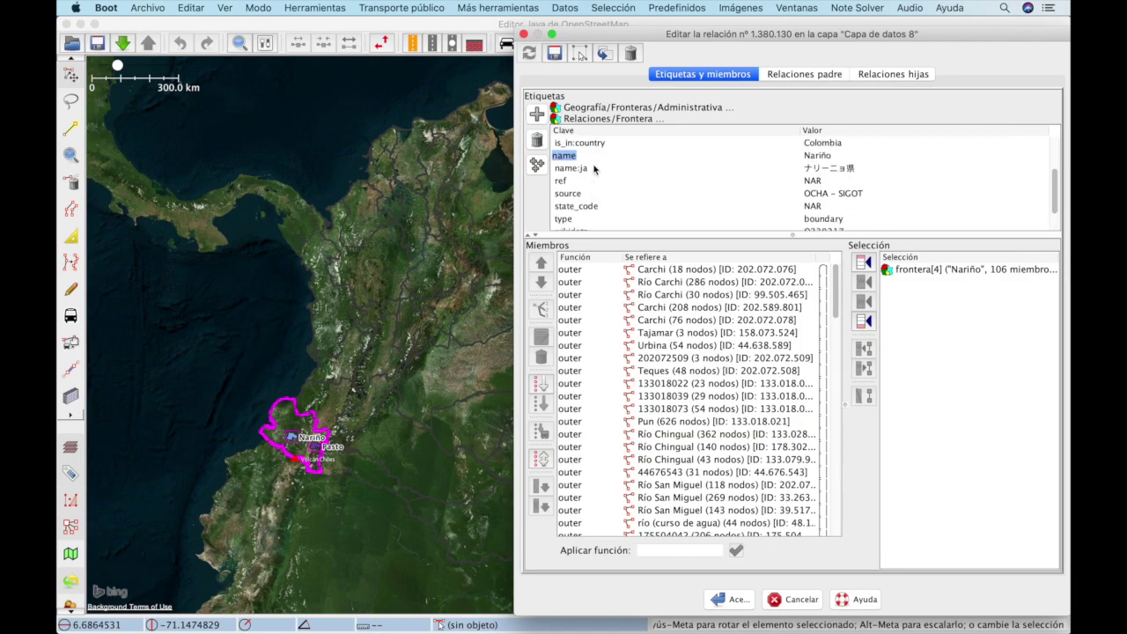
scroll(590, 172, "down", 3)
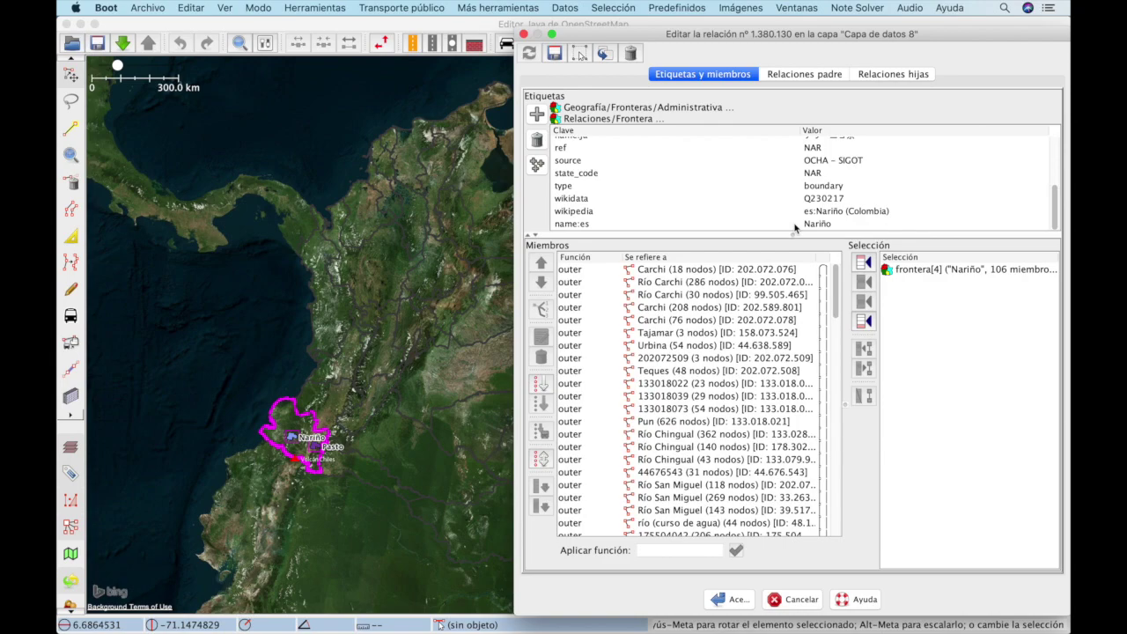
Step: Check the relation's source value against the MapRoulette task rules
key("super+Tab")
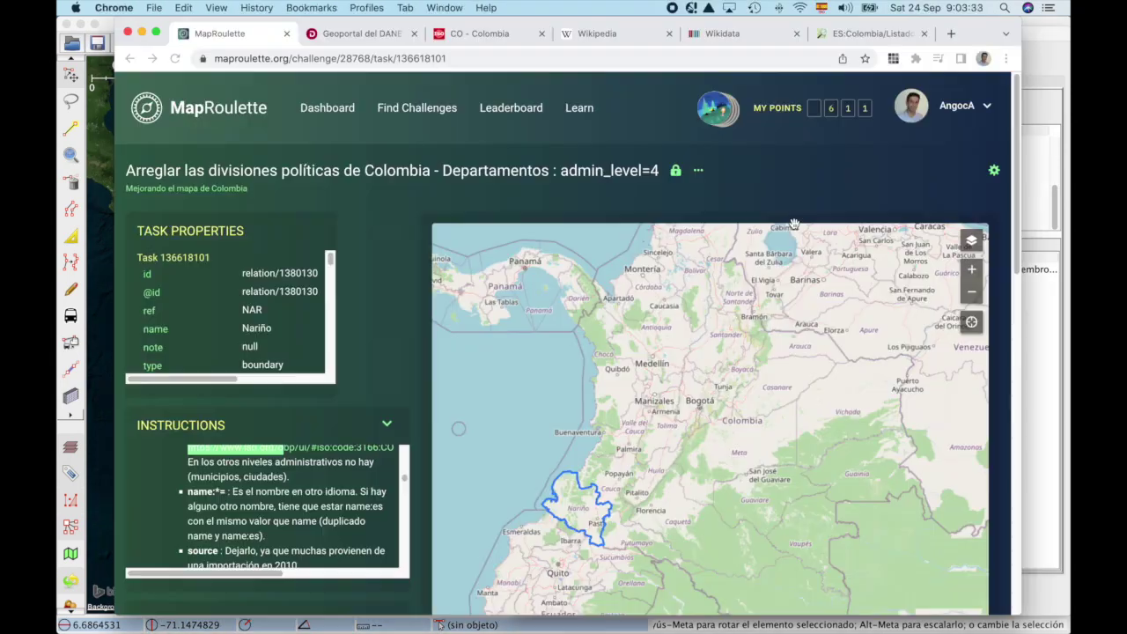
scroll(335, 539, "down", 1)
scroll(335, 539, "down", 3)
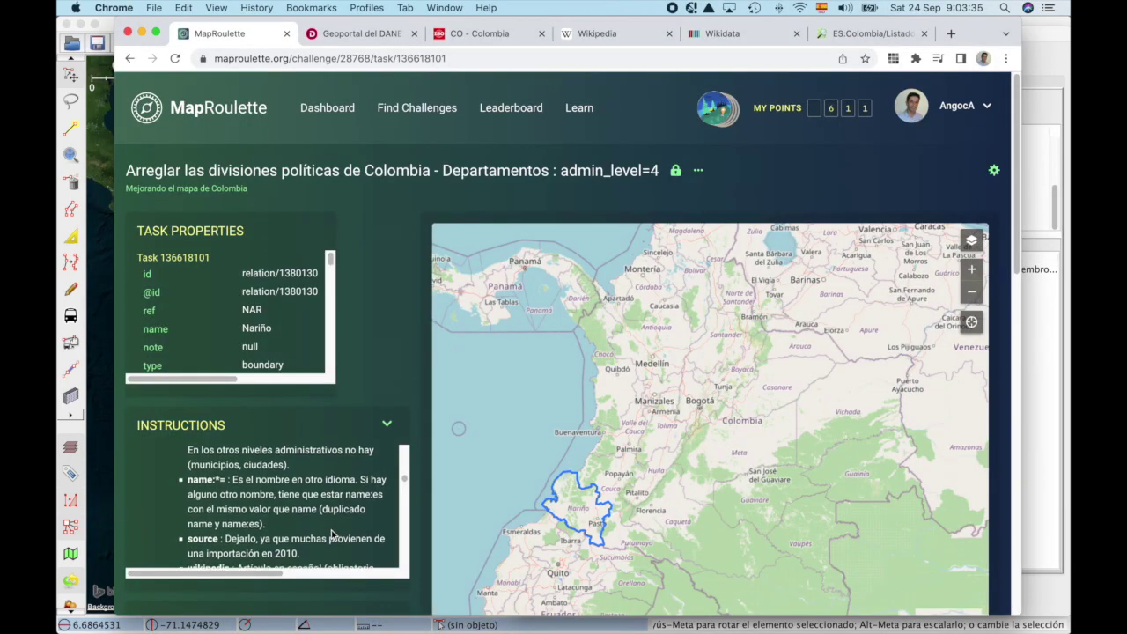
key("super+Tab")
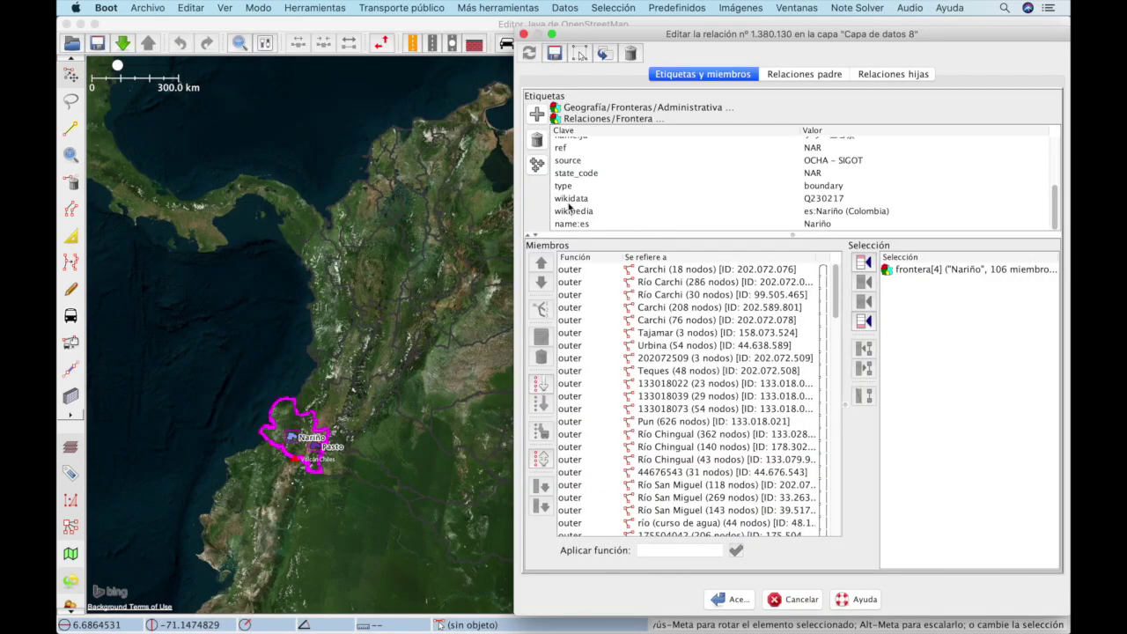
scroll(566, 206, "up", 1)
left_click(581, 170)
double_click(832, 167)
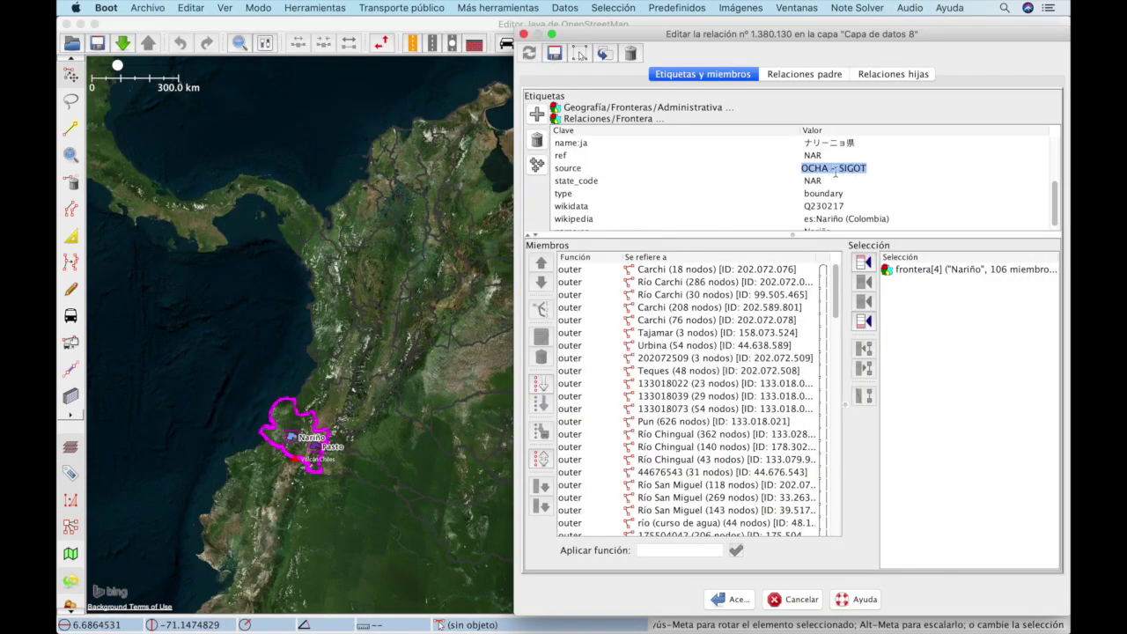
Step: Inspect wikidata Q230217 and copy wikipedia es:Nariño (Colombia), then bring up Wikipedia
key("super+Tab")
scroll(297, 506, "down", 1)
key("super+Tab")
double_click(585, 208)
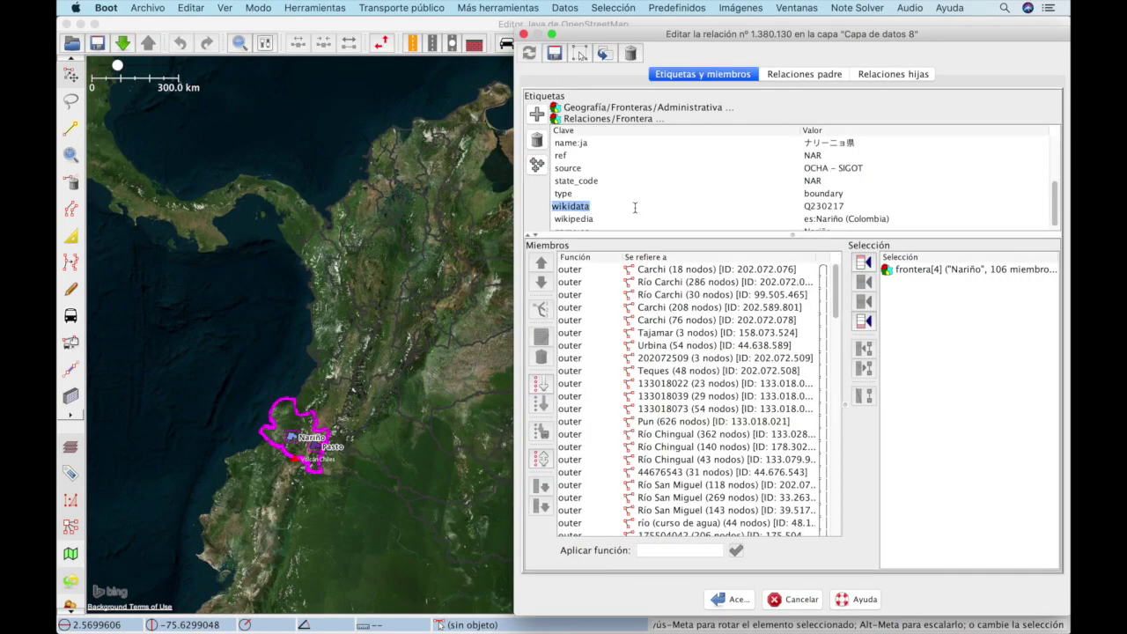
double_click(828, 219)
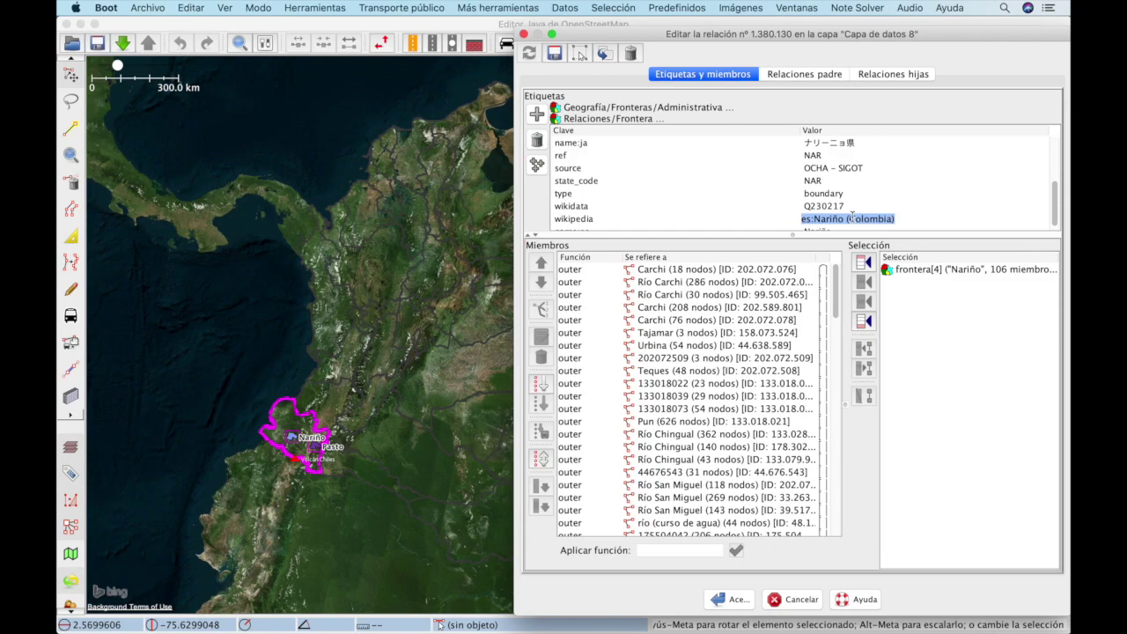
key("super+Tab")
left_click(616, 36)
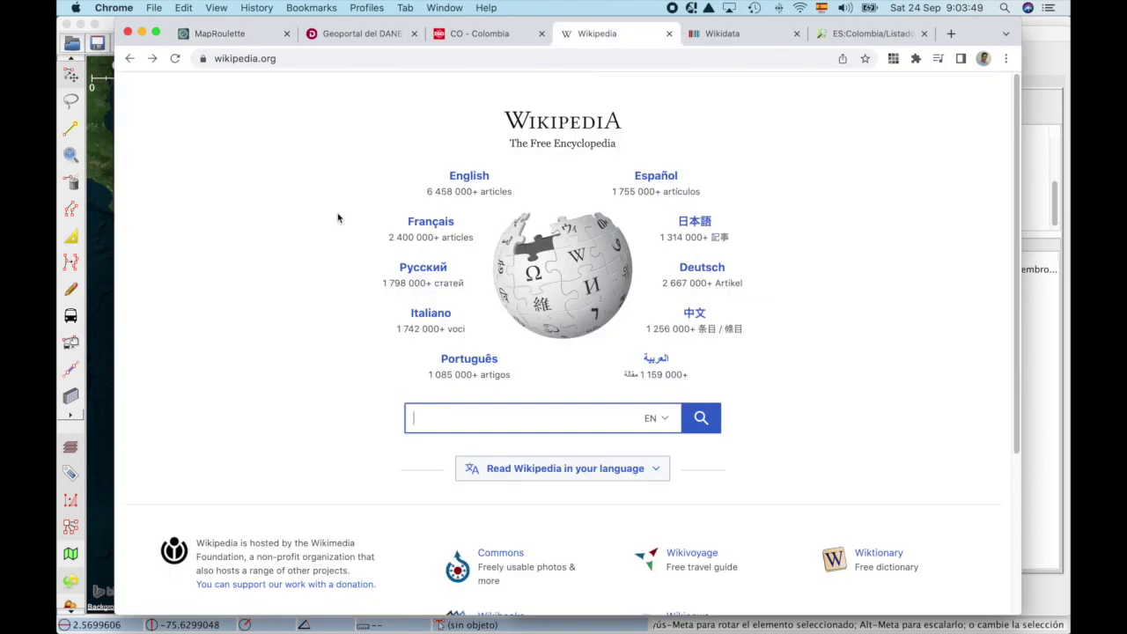
Step: Search Wikipedia for es:Nariño (Colombia) and scroll the article
key("super+v")
key("Return")
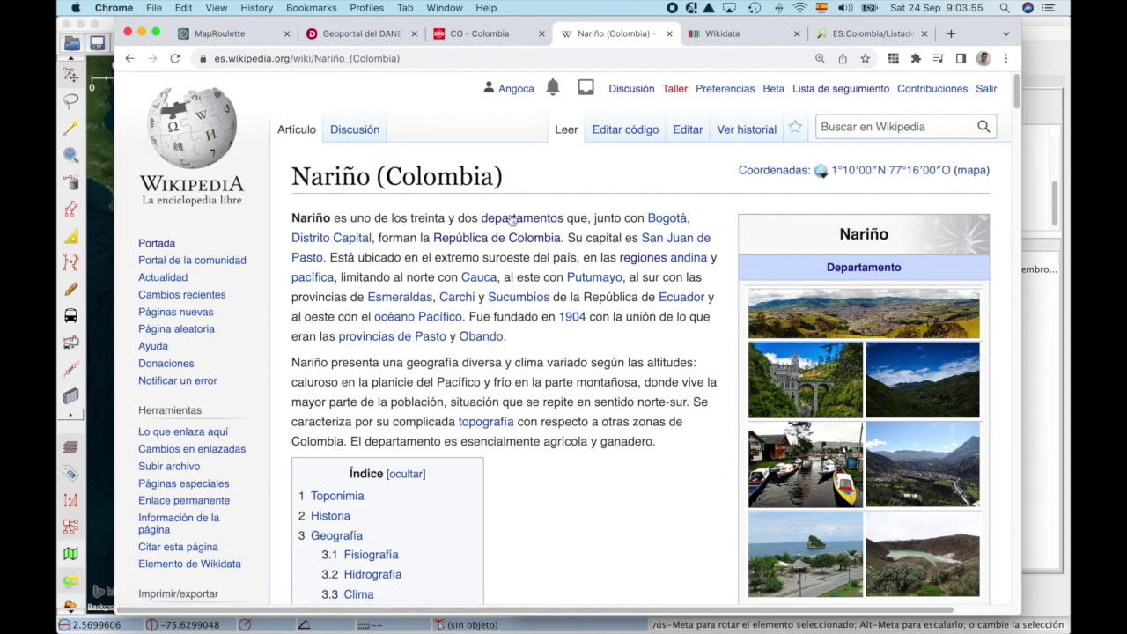
scroll(614, 215, "down", 20)
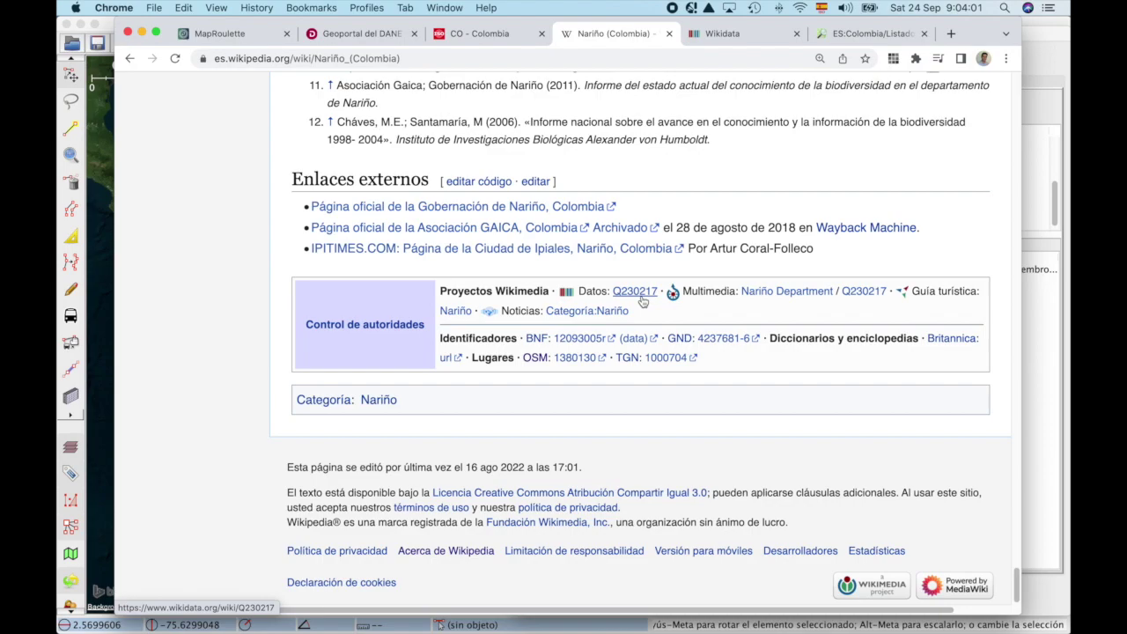
key("super+Tab")
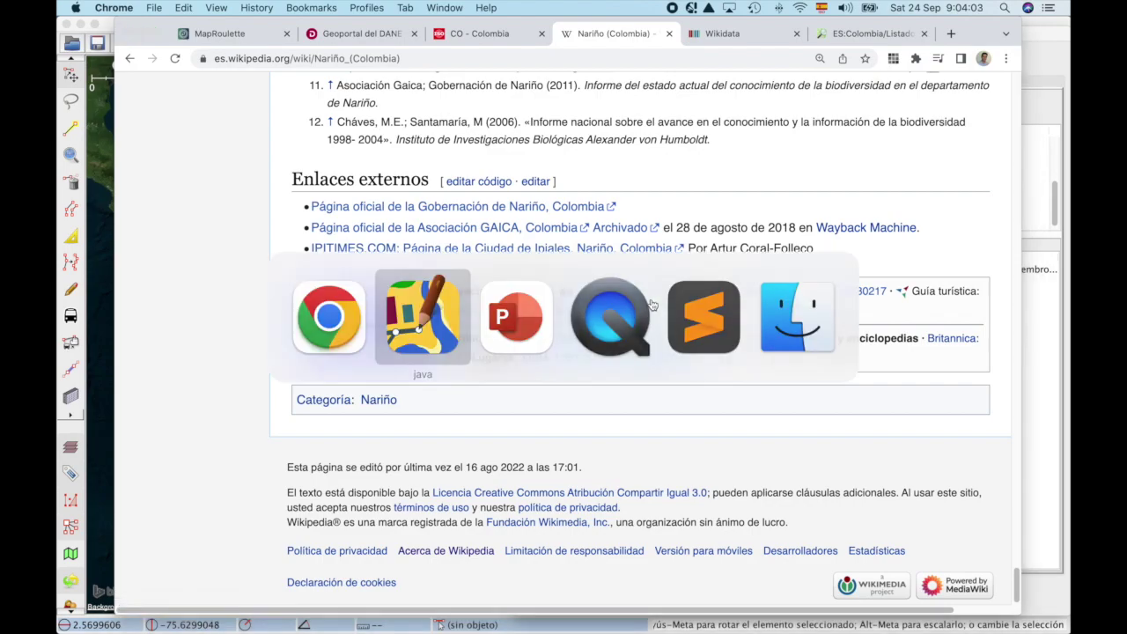
key("super+Tab")
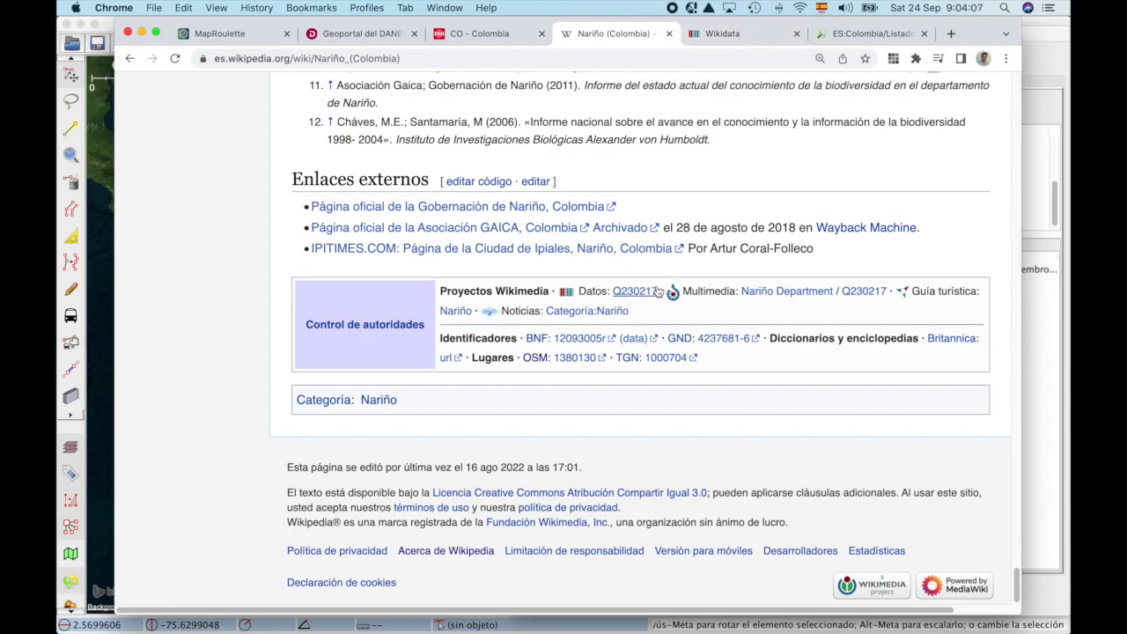
Step: Copy the article's Wikidata ID Q230217 and open that item on Wikidata
left_click_drag(662, 291, 617, 298)
key("super+c")
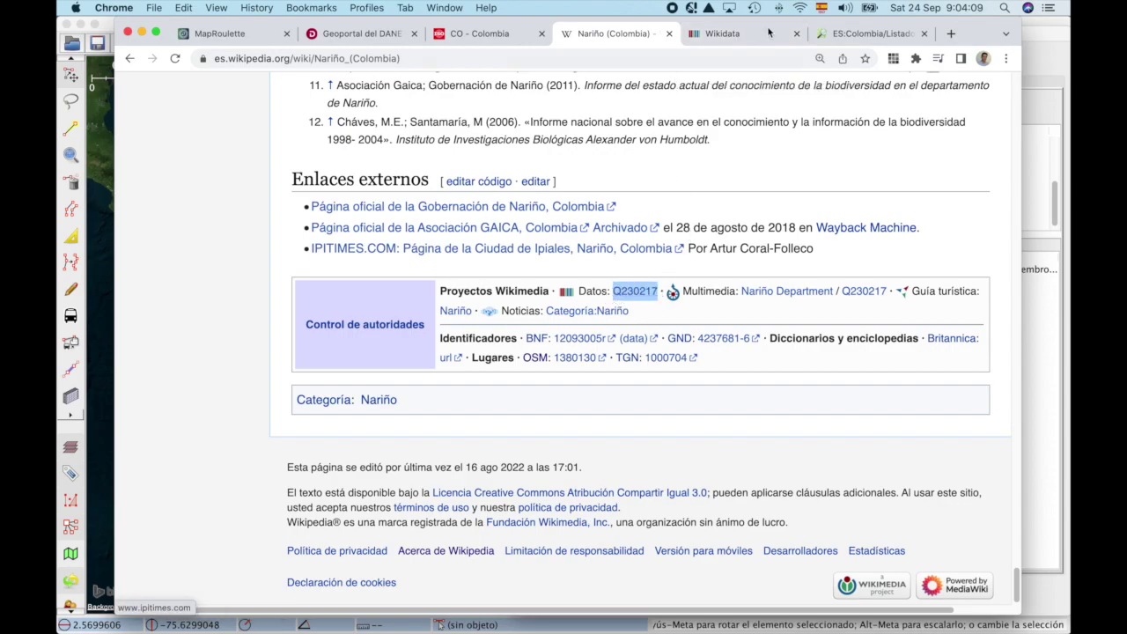
left_click(722, 34)
left_click(872, 116)
key("super+v")
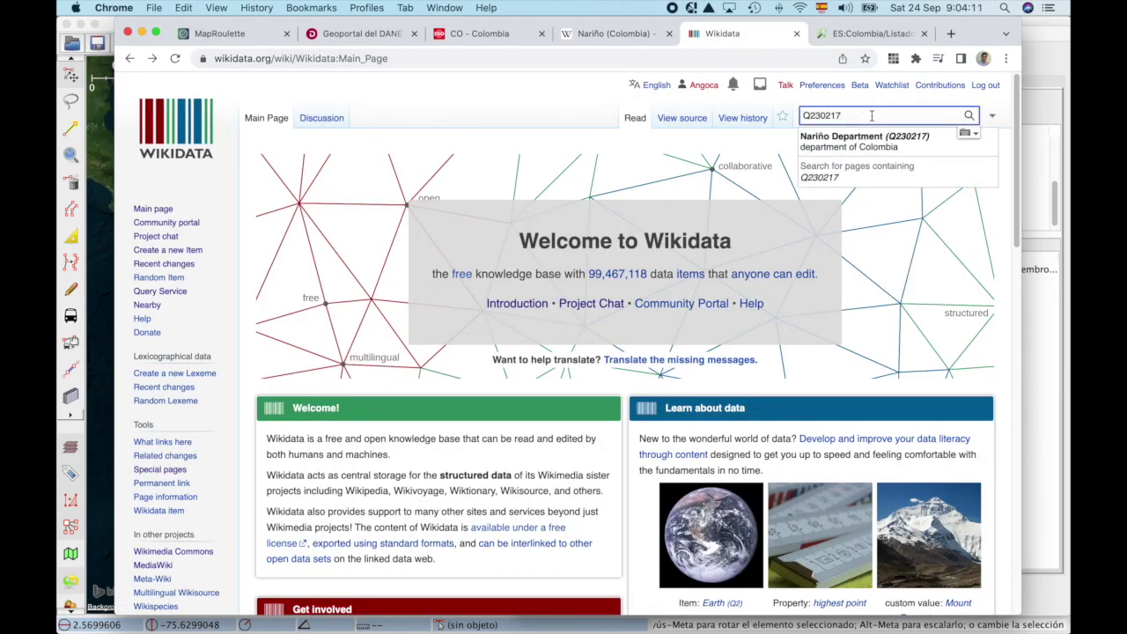
key("Return")
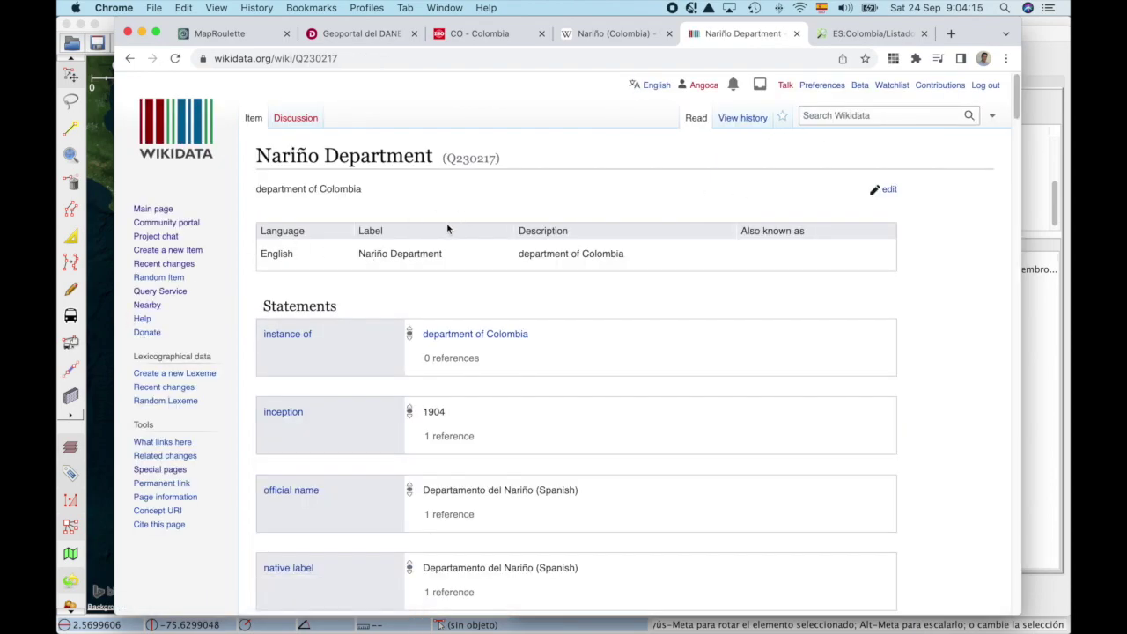
Step: Read MapRoulette's tag-removal rules, then bring the JOSM Nariño relation editor back
key("super+Tab")
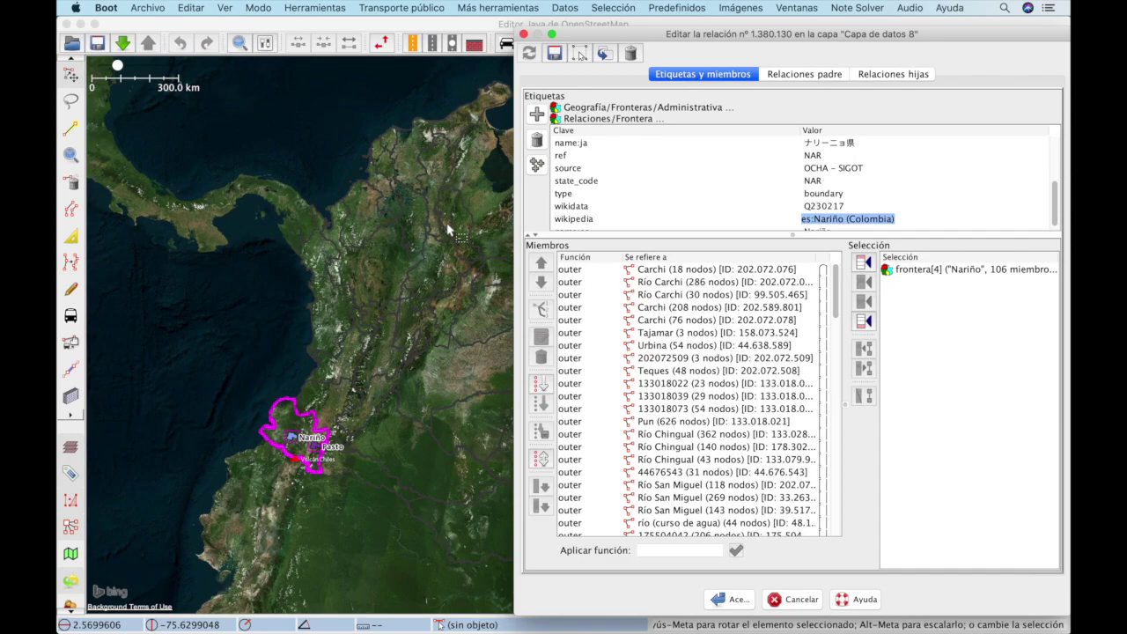
key("super+Tab")
key("super+1")
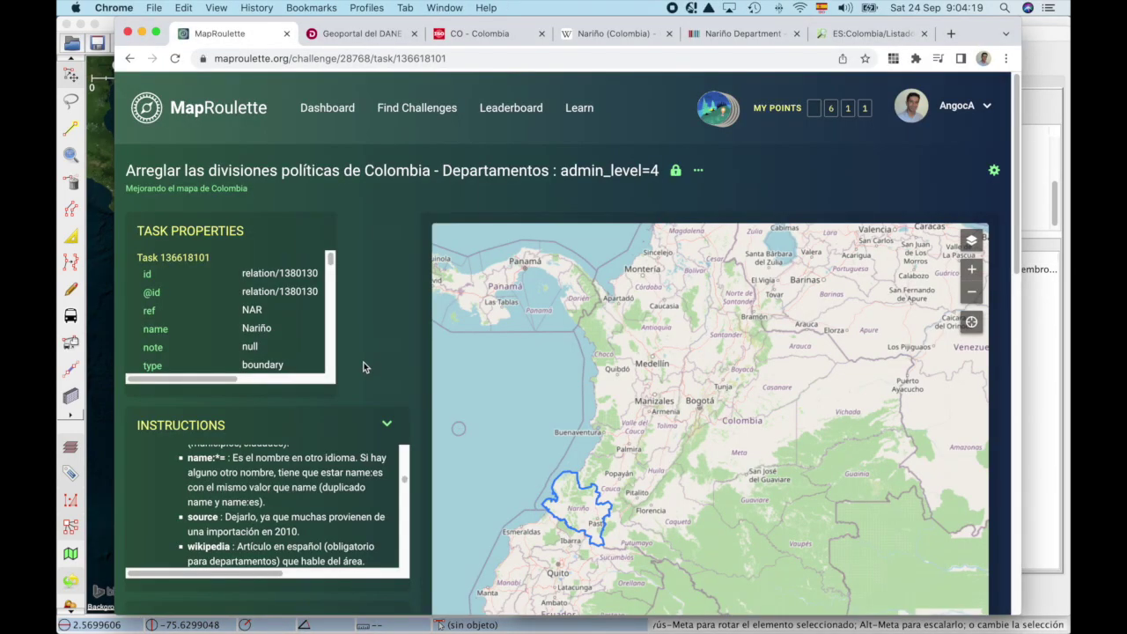
scroll(264, 491, "down", 2)
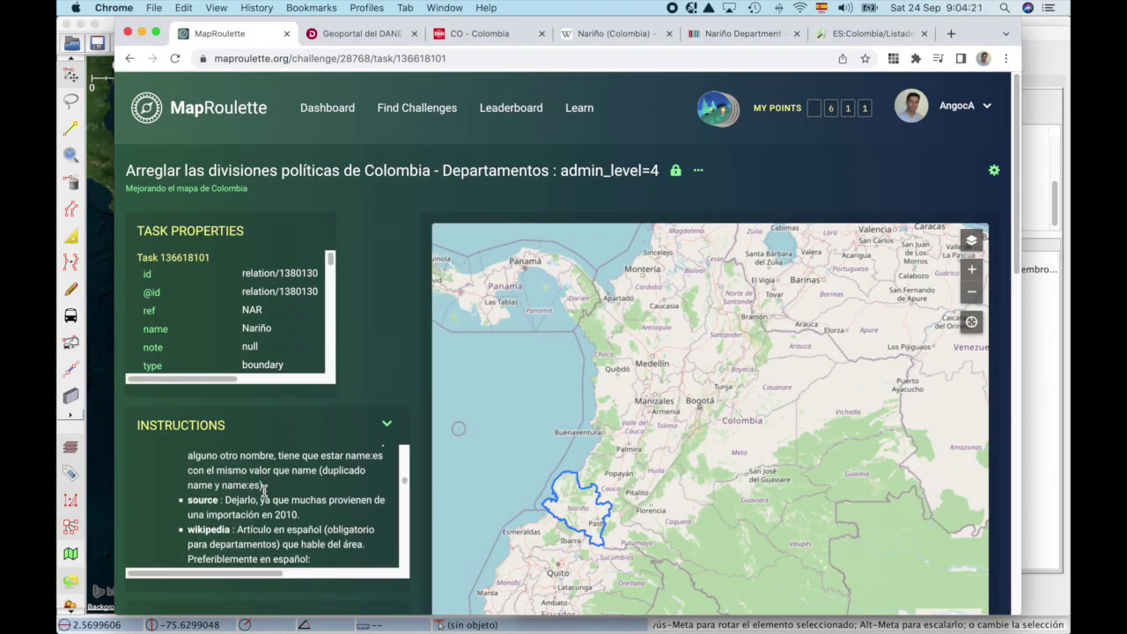
scroll(264, 490, "down", 4)
scroll(264, 490, "down", 3)
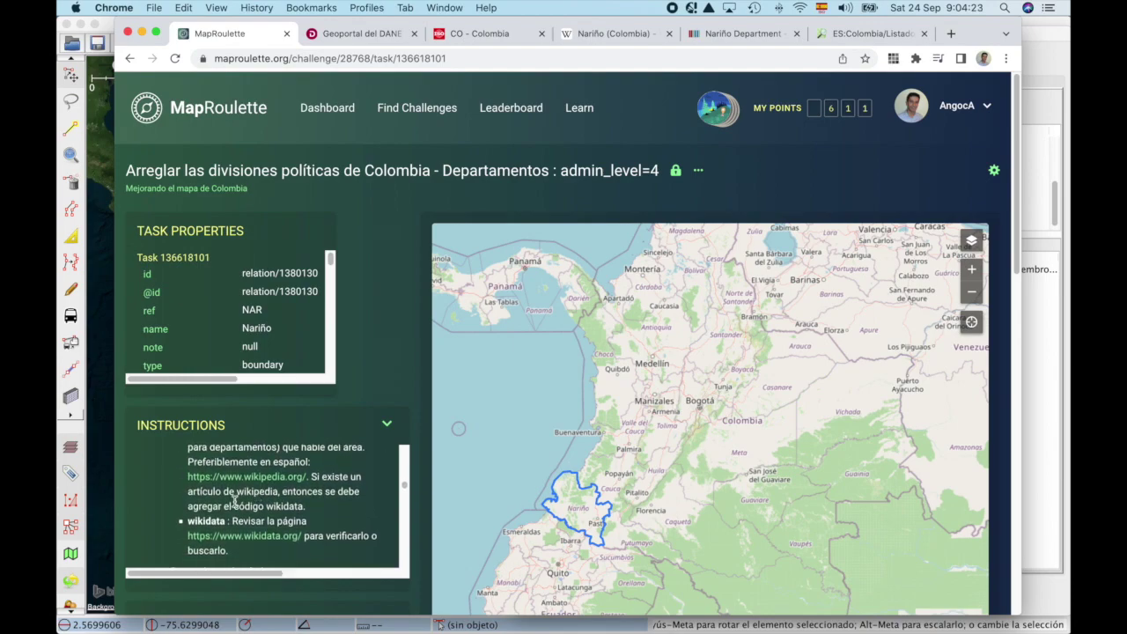
scroll(234, 503, "down", 5)
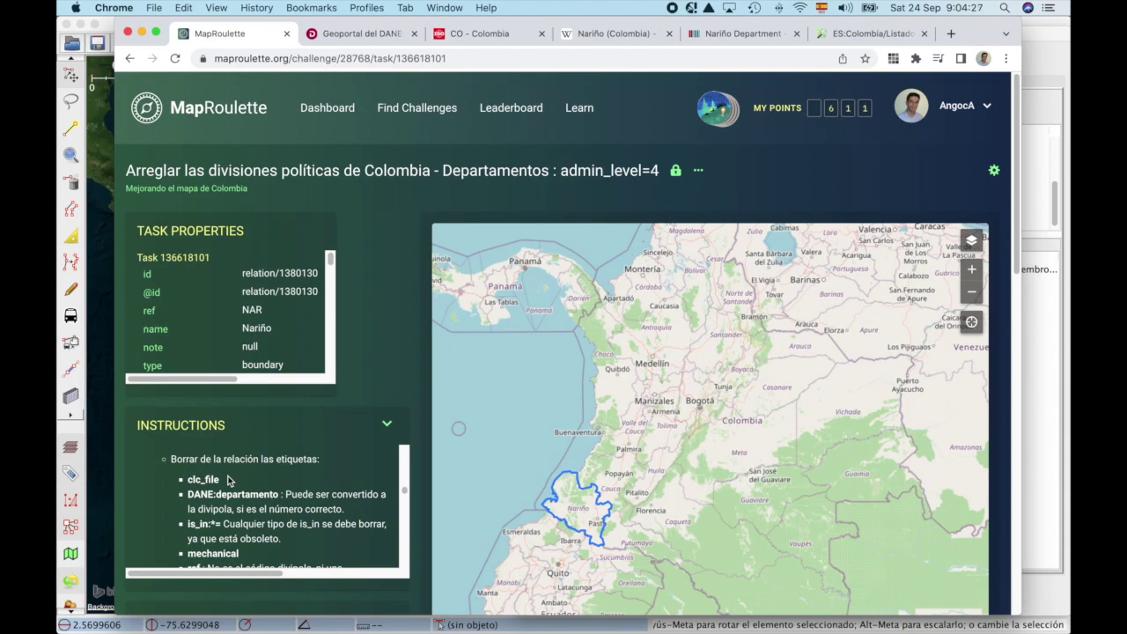
key("super+Tab")
key("super+Tab")
key("super+shift+Tab")
Step: Delete the obsolete clcfile tag and its shapefile value from the Nariño relation
scroll(647, 181, "up", 5)
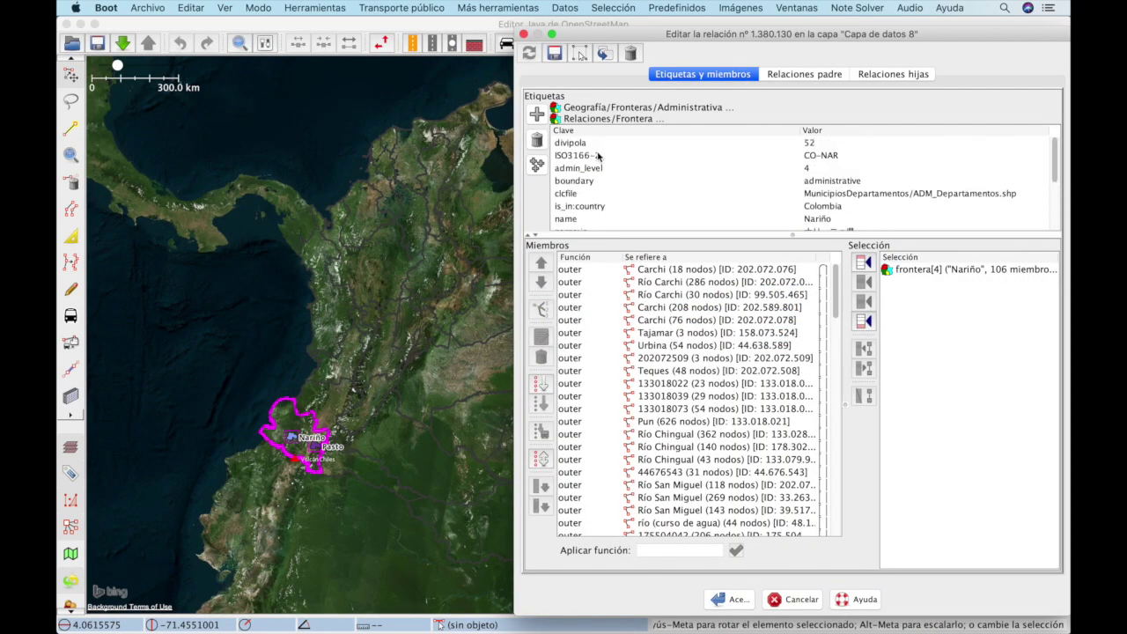
double_click(575, 194)
left_click(536, 141)
double_click(842, 192)
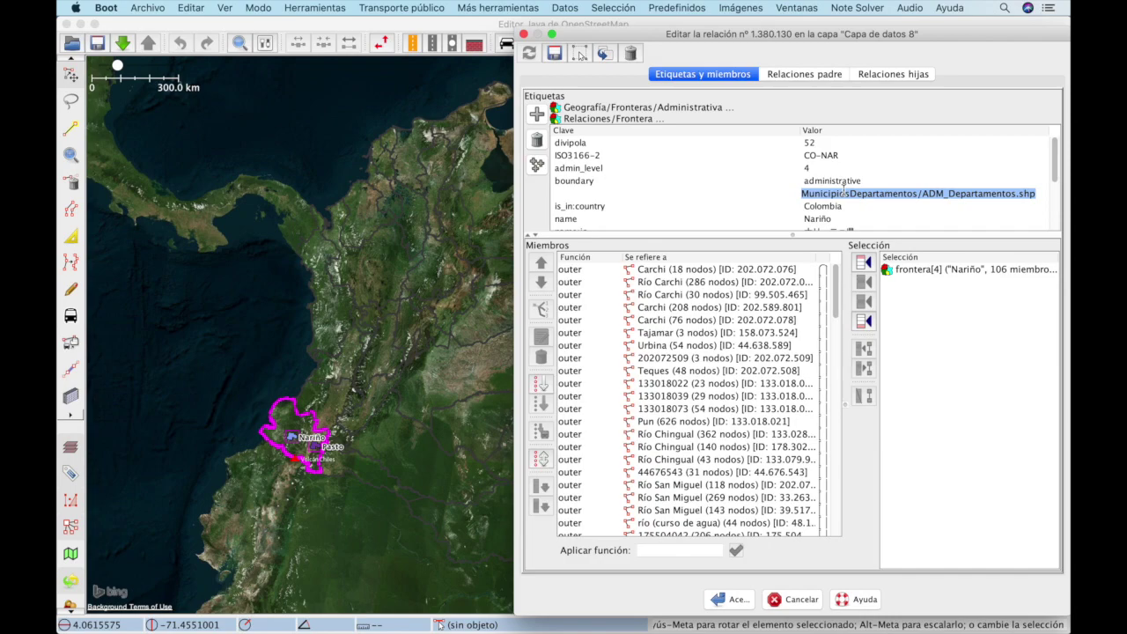
key("BackSpace")
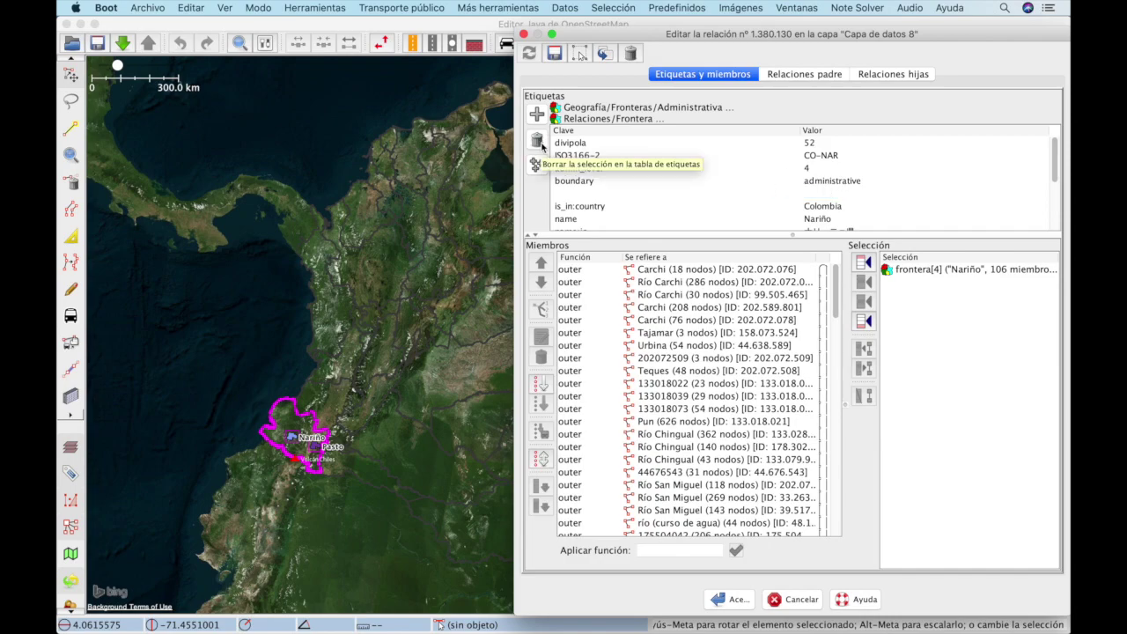
Step: After checking the instructions, delete the obsolete is_in:country=Colombia tag
key("super+Tab")
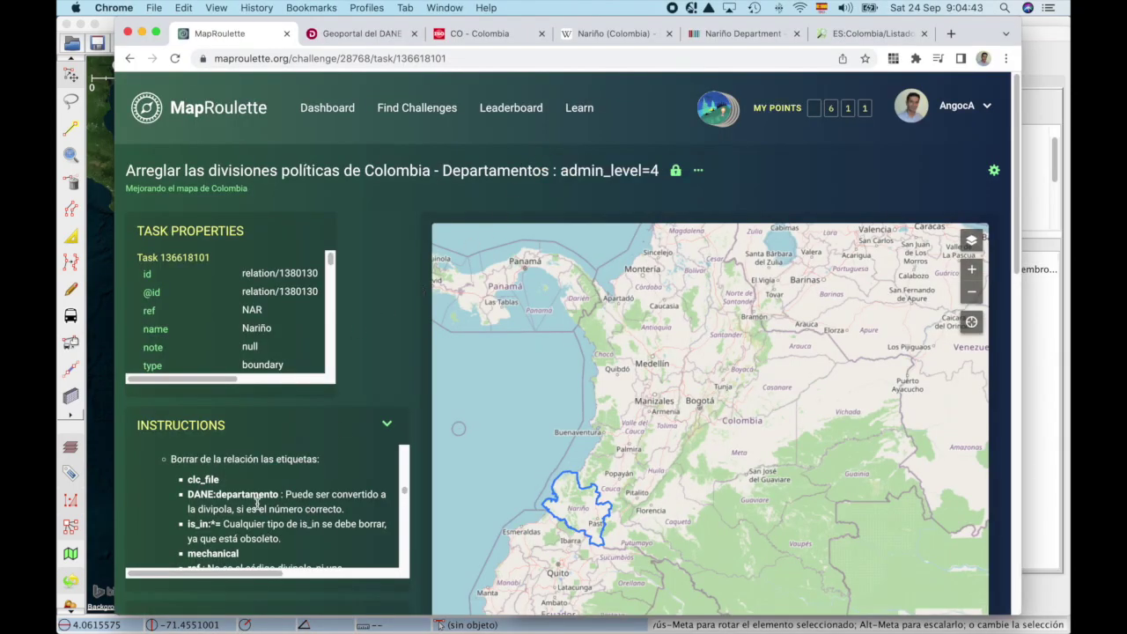
scroll(246, 505, "down", 1)
key("super+Tab")
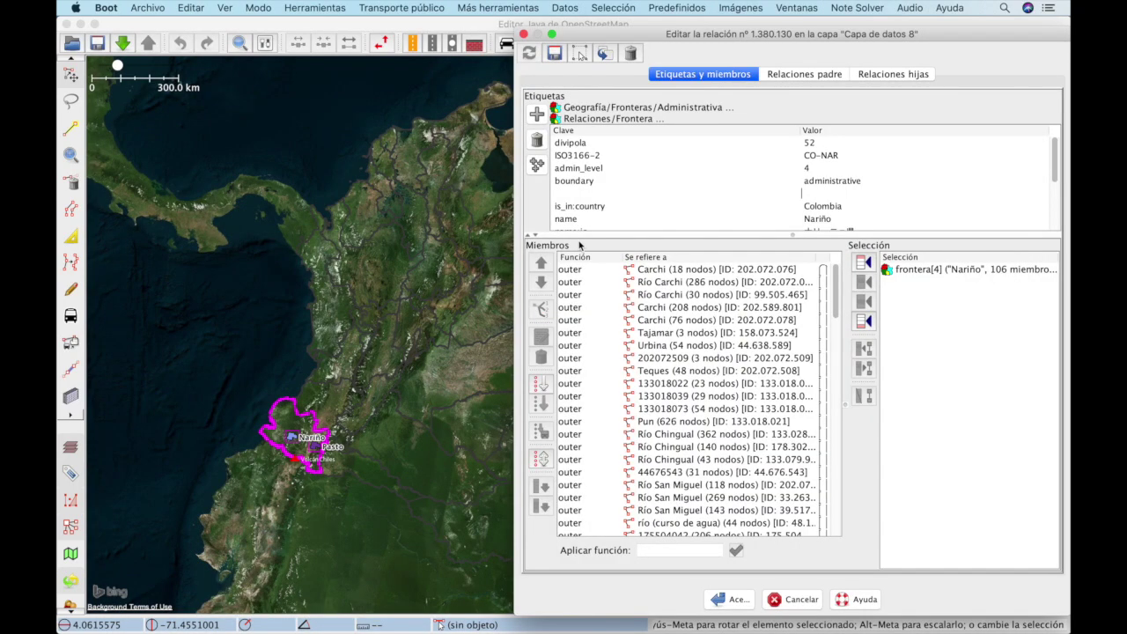
double_click(620, 207)
key("BackSpace")
double_click(845, 205)
key("BackSpace")
Step: Compare the relation's remaining tags against the MapRoulette instructions
key("super+Tab")
scroll(326, 491, "down", 2)
key("super+Tab")
scroll(689, 185, "down", 5)
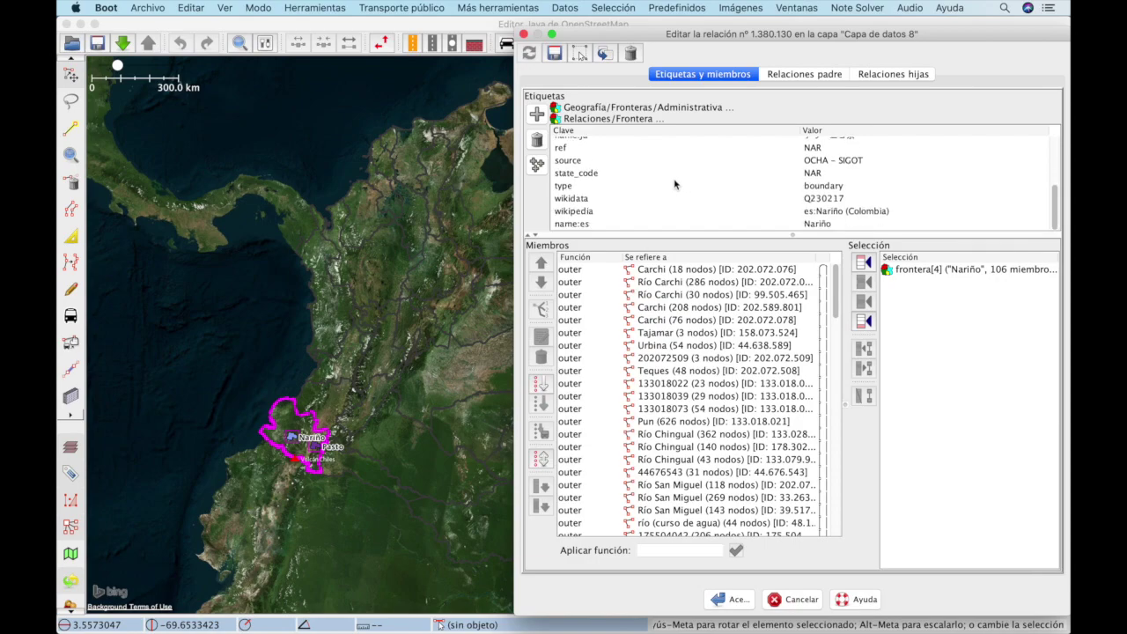
scroll(674, 184, "up", 4)
key("super+Tab")
scroll(282, 478, "down", 2)
key("super+Tab")
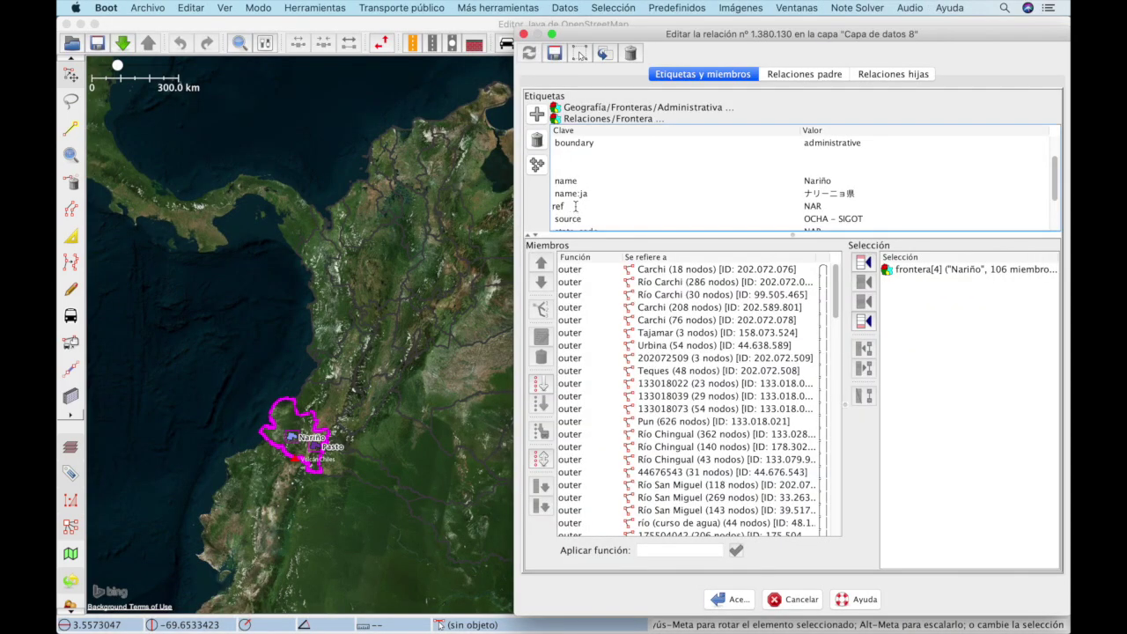
Step: Delete the ref=NAR tag from the relation
left_click(608, 209)
key("super+a")
key("BackSpace")
key("Tab")
key("BackSpace")
Step: Check the ref tag guidance and review the remaining tags in the tag table
key("super+Tab")
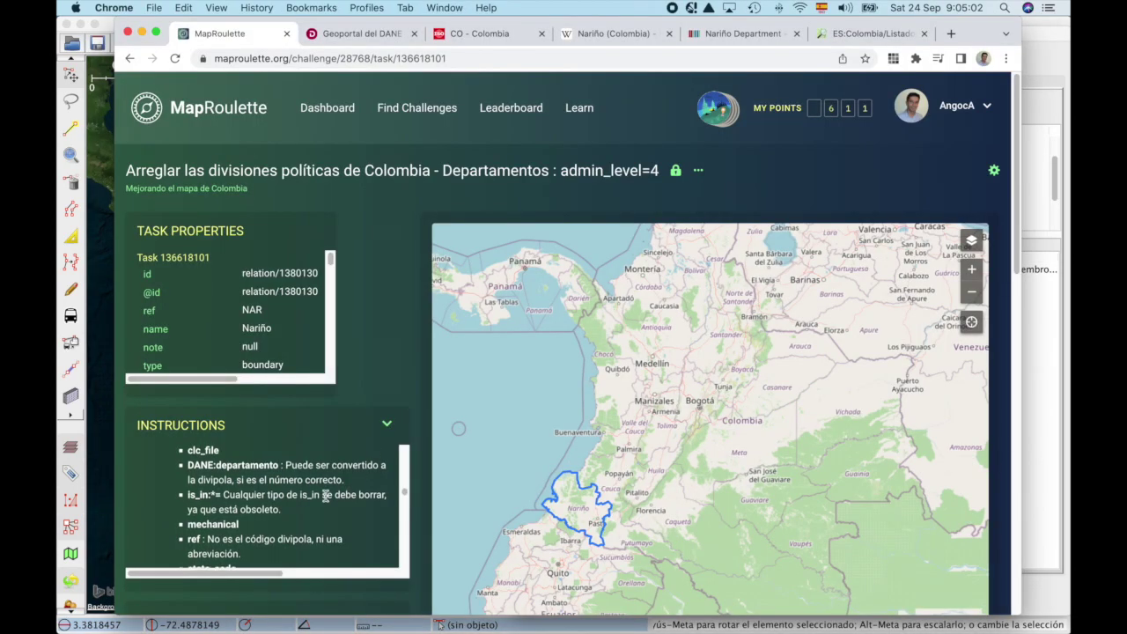
key("super+Tab")
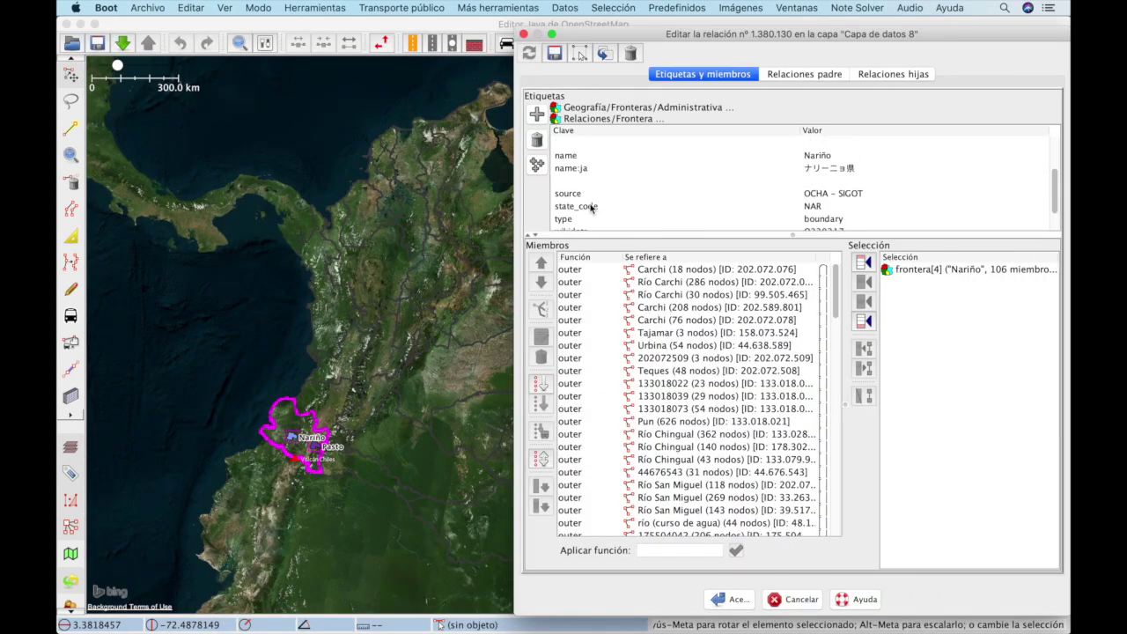
key("Tab")
type("R")
scroll(749, 202, "up", 3)
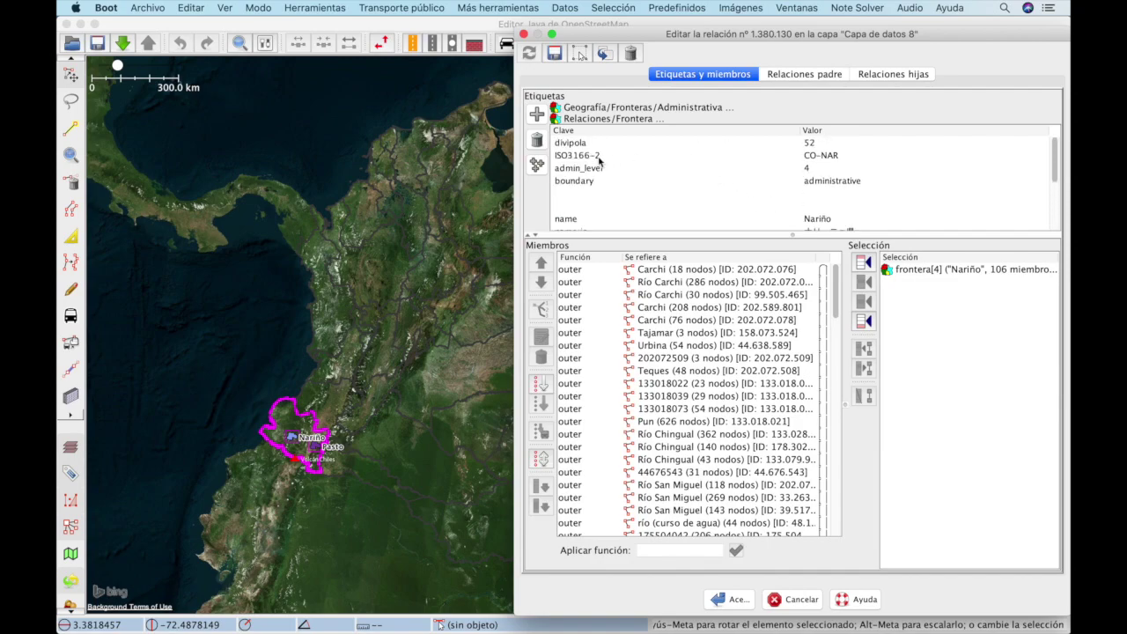
scroll(573, 212, "down", 3)
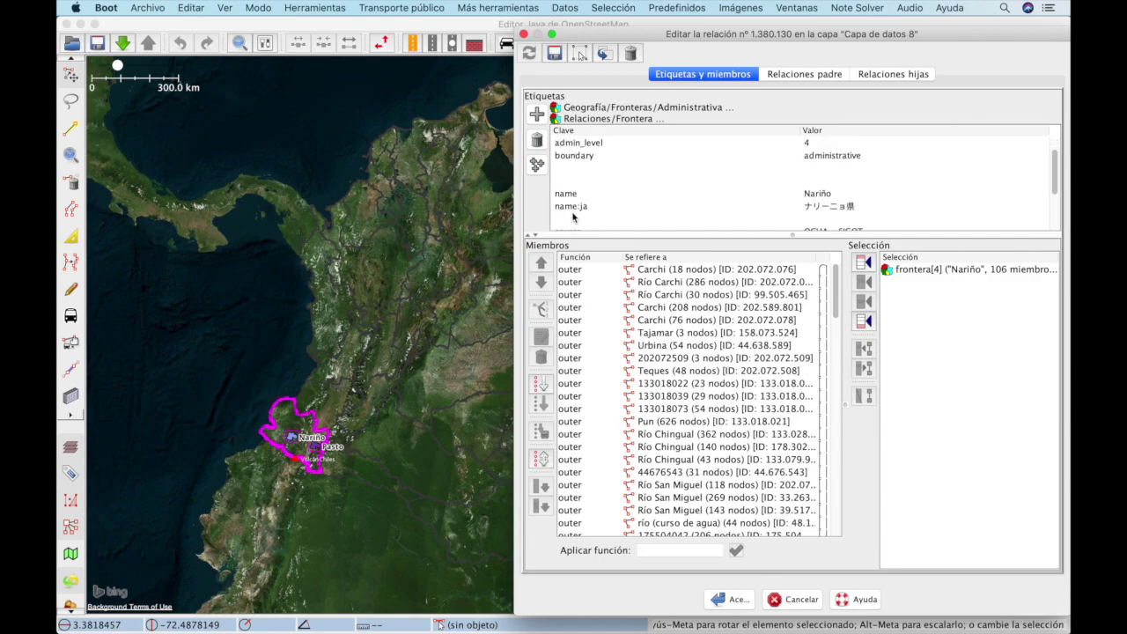
scroll(590, 198, "down", 4)
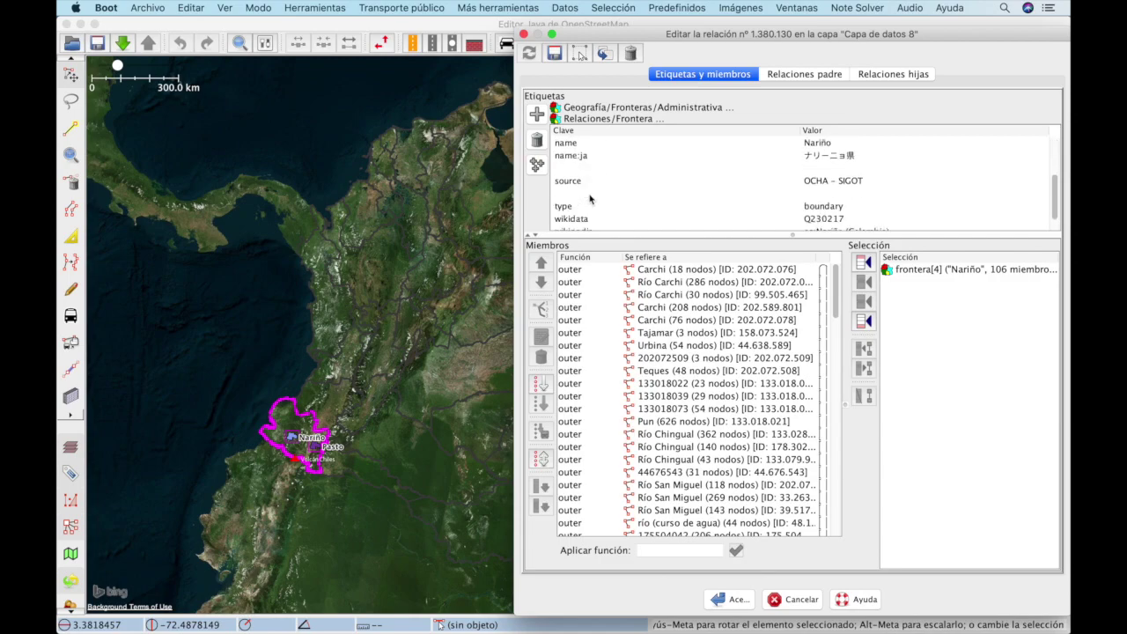
scroll(593, 192, "up", 1)
scroll(599, 212, "down", 2)
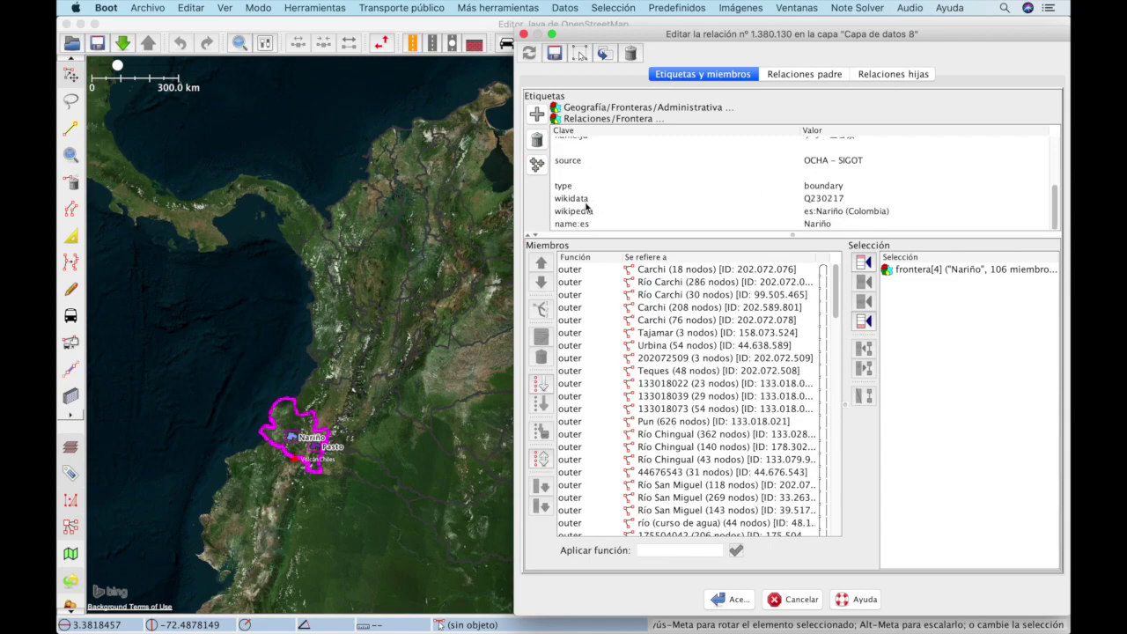
Step: Read the MapRoulette member rules for outer, inner and admin_centre members
key("super+Tab")
scroll(428, 485, "down", 1)
scroll(310, 483, "down", 2)
scroll(310, 478, "down", 4)
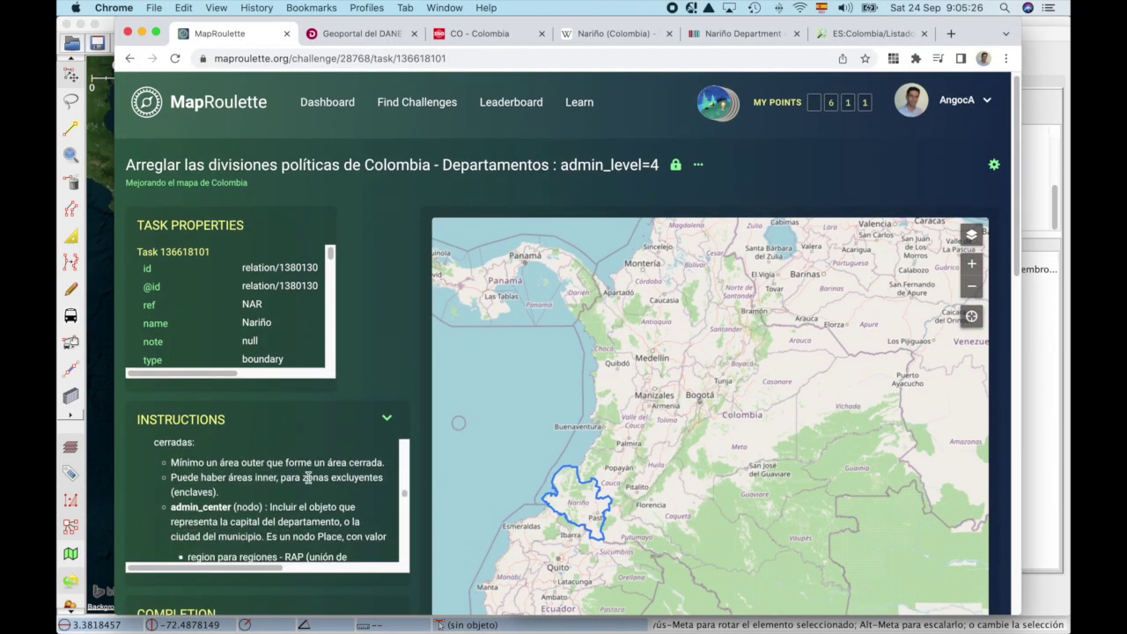
Step: Select the Río Carchi member, scroll the member list, and recheck the instructions
key("super+Tab")
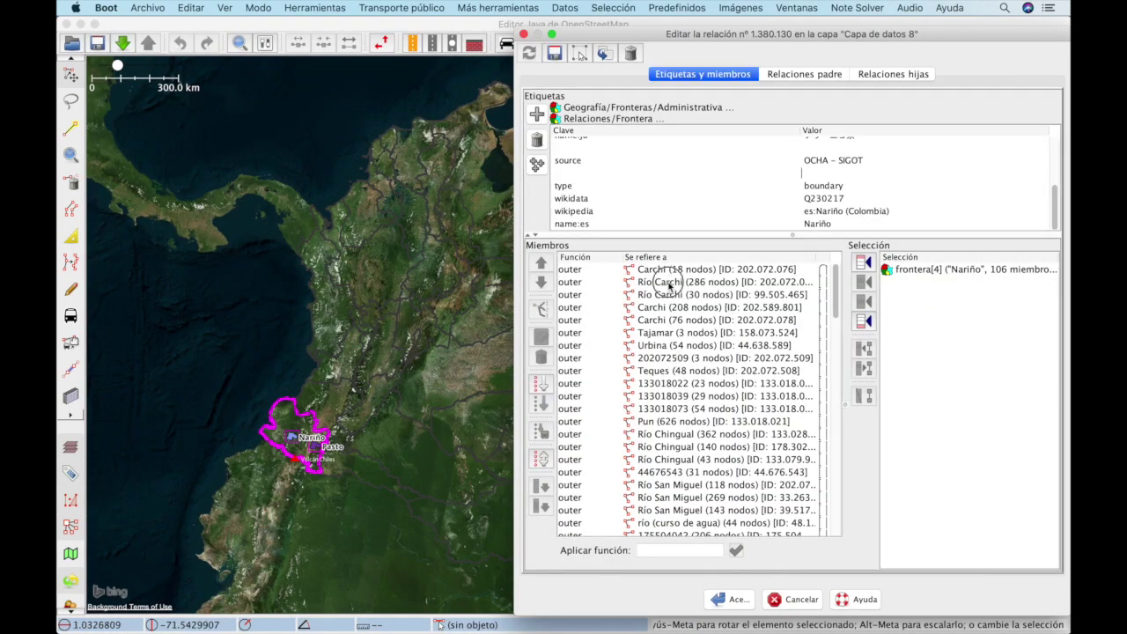
left_click(671, 282)
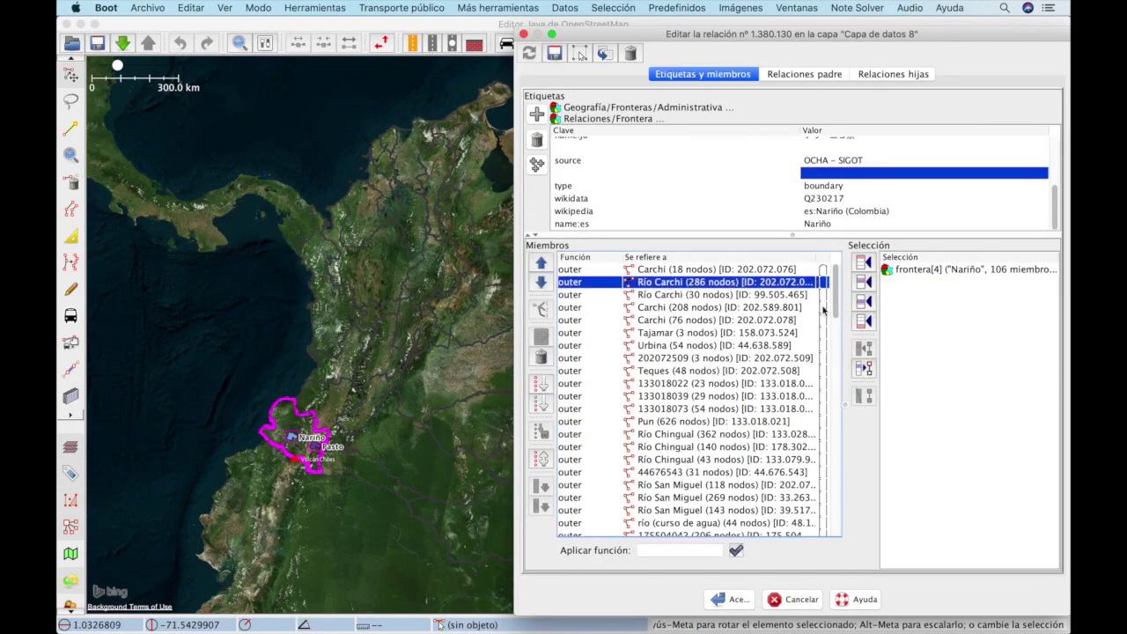
scroll(821, 300, "down", 7)
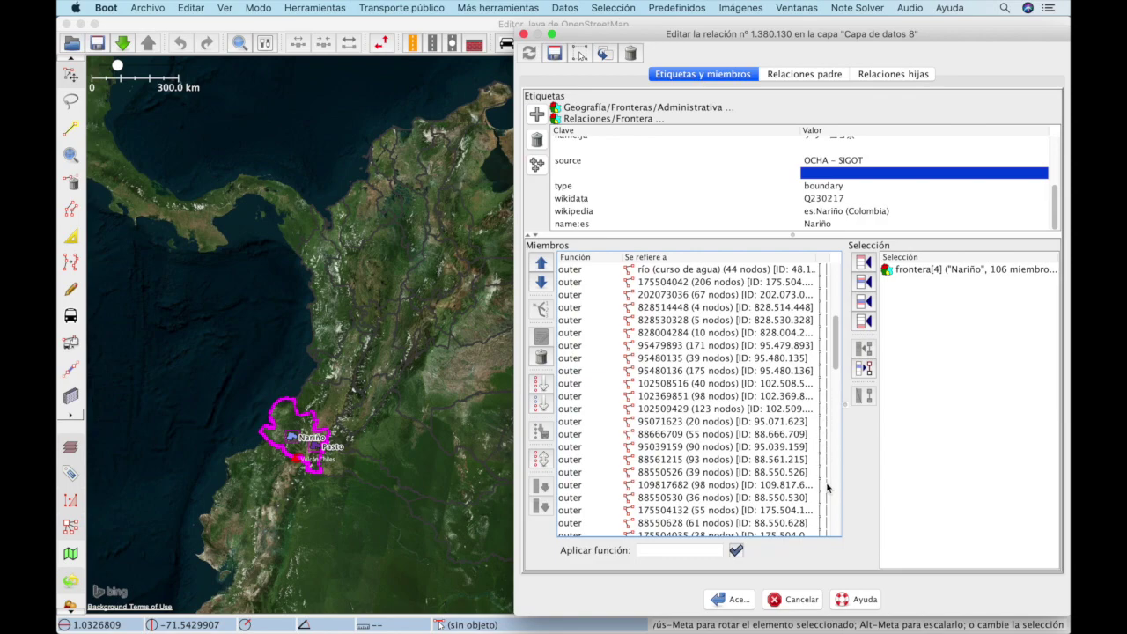
scroll(807, 397, "down", 15)
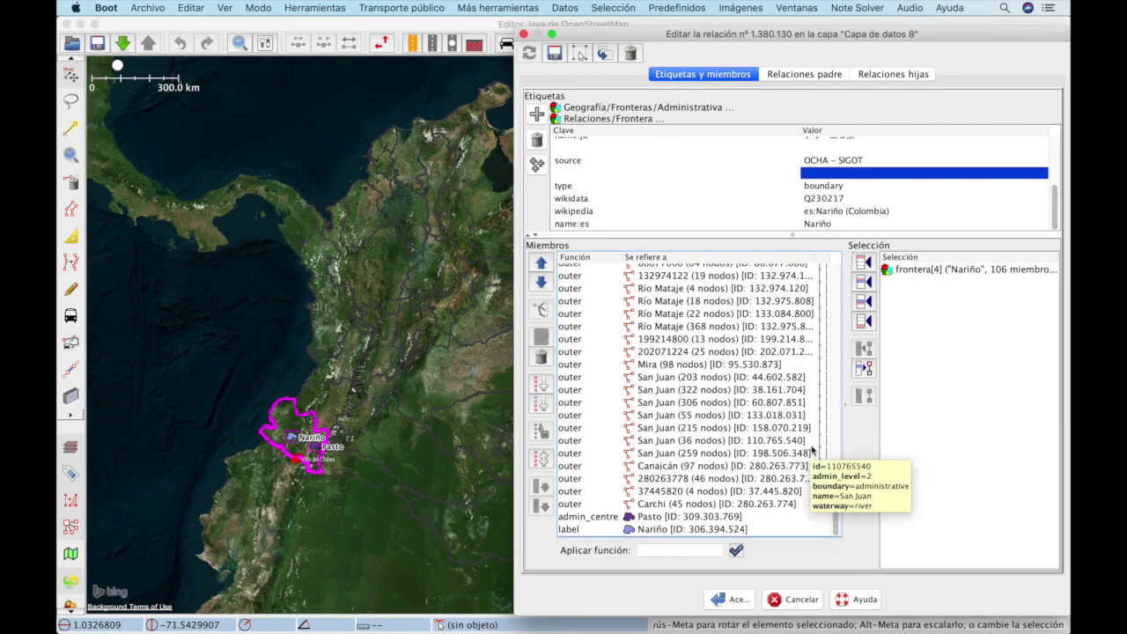
key("super+Tab")
scroll(258, 500, "down", 1)
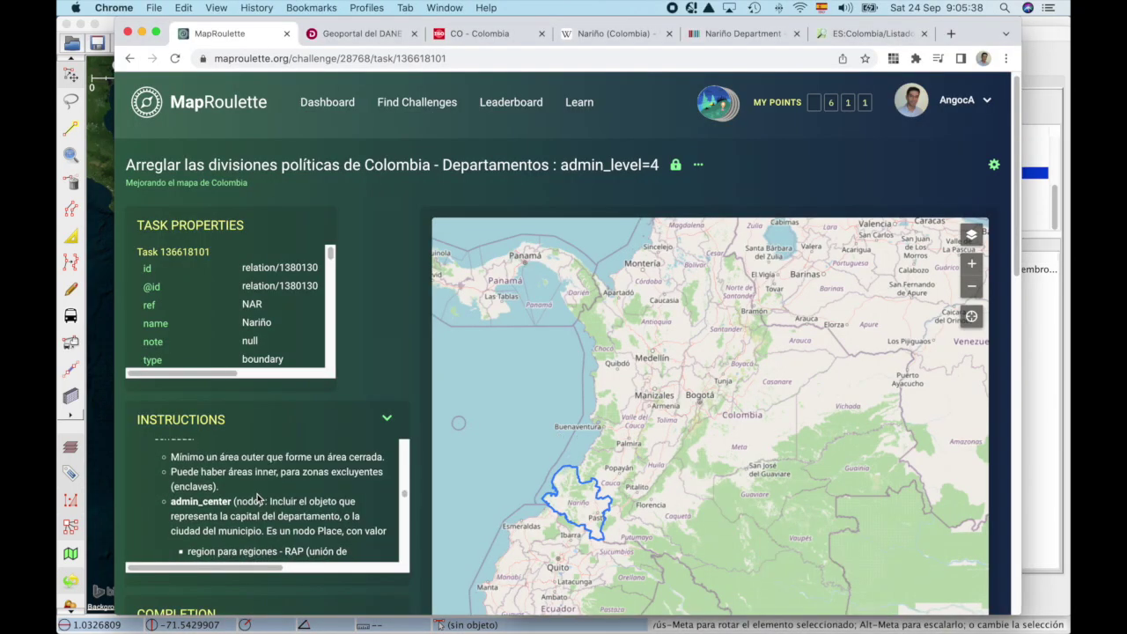
key("super+Tab")
Step: Drag the admin_centre Pasto and label Nariño members to the top of the list
left_click(678, 517)
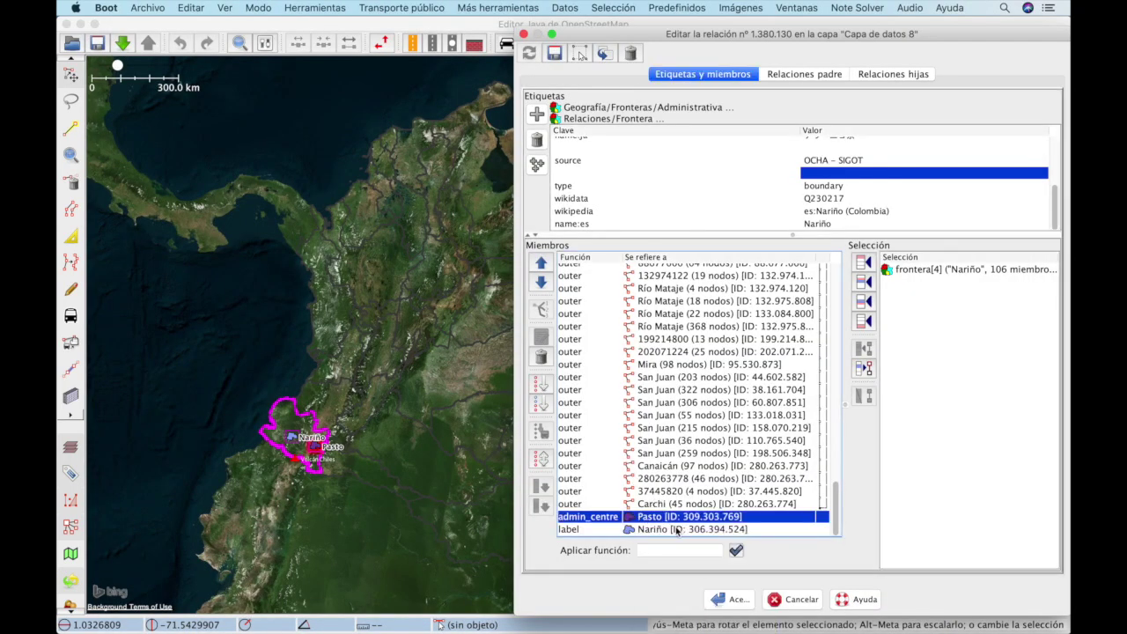
left_click(680, 529, "shift")
left_click_drag(680, 531, 648, 276)
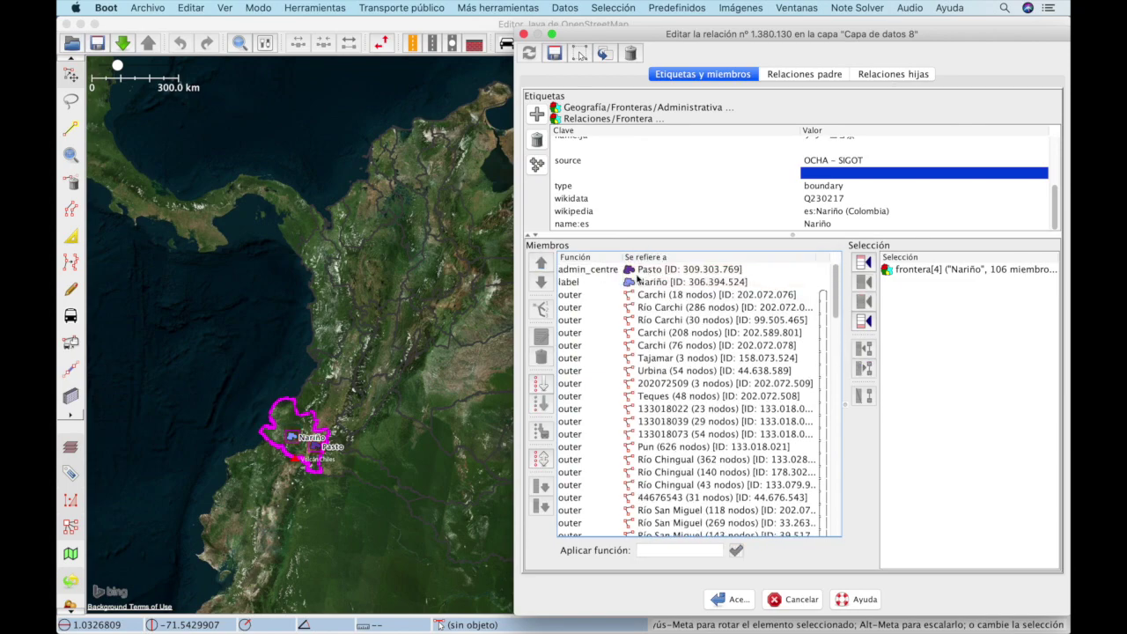
left_click(606, 282)
Step: Leave the label role unchanged and reread the MapRoulette task instructions
left_click(671, 286)
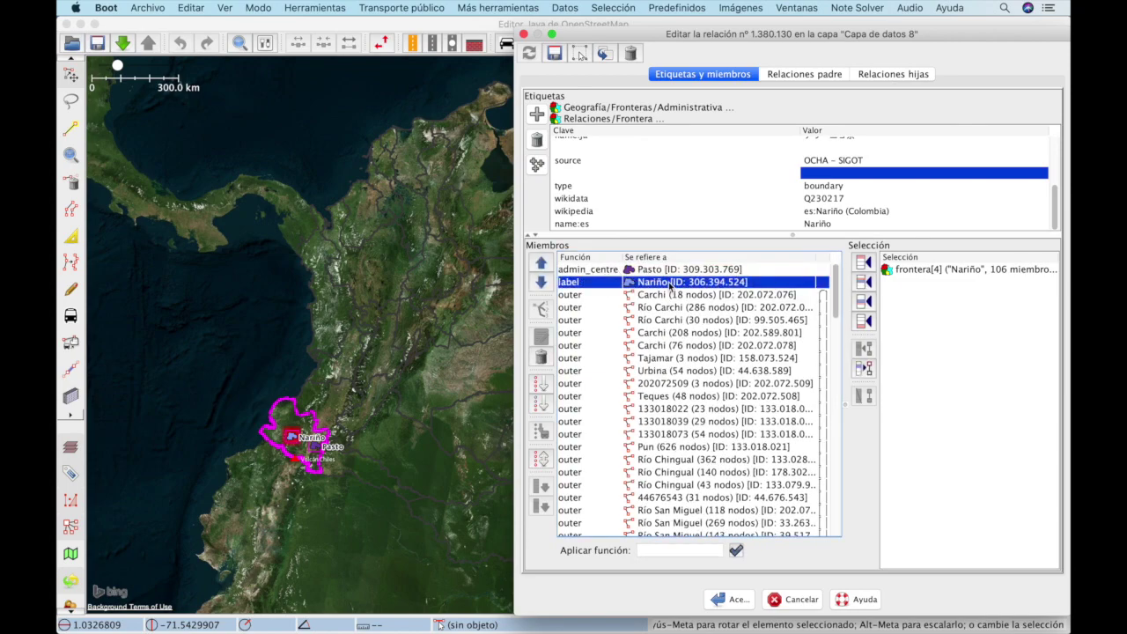
key("super+Tab")
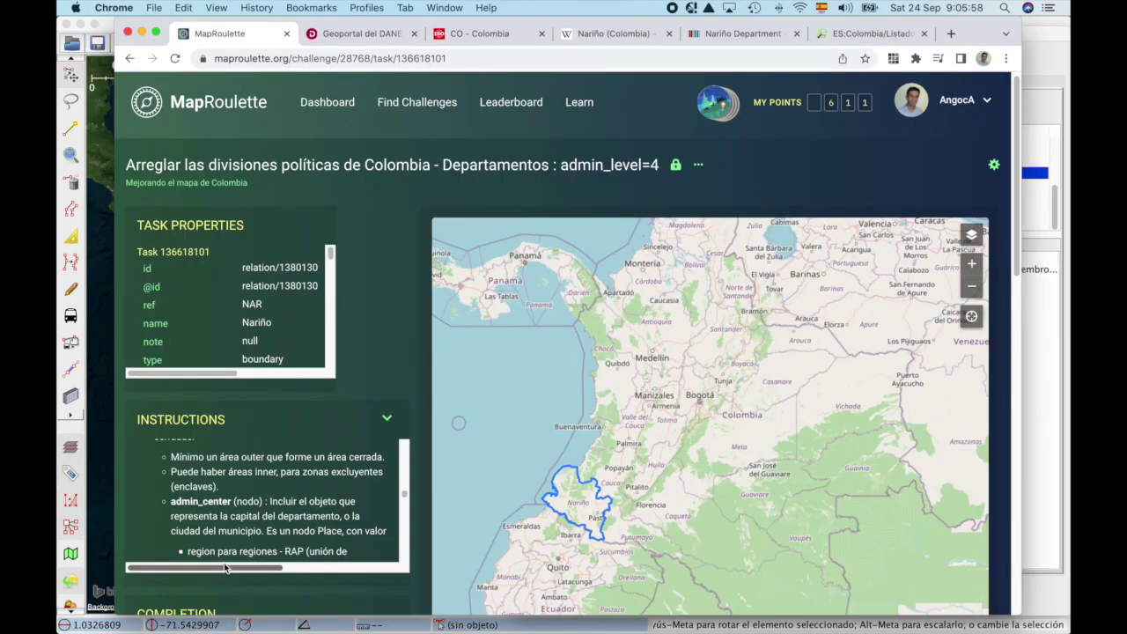
scroll(261, 535, "down", 1)
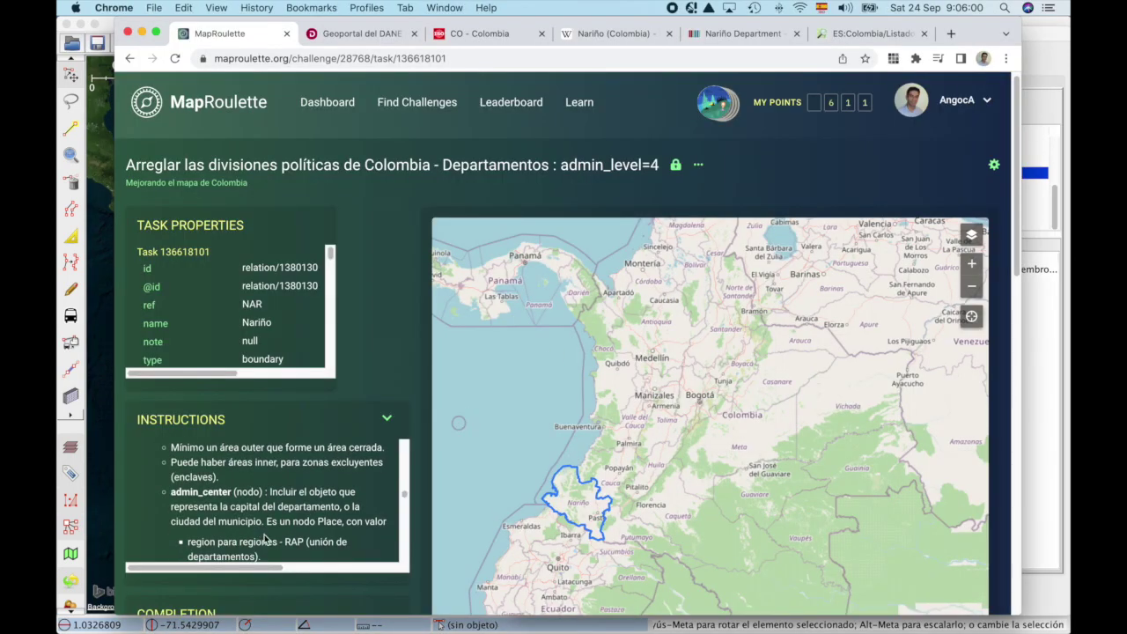
left_click_drag(203, 459, 253, 481)
scroll(199, 491, "down", 1)
scroll(212, 495, "down", 1)
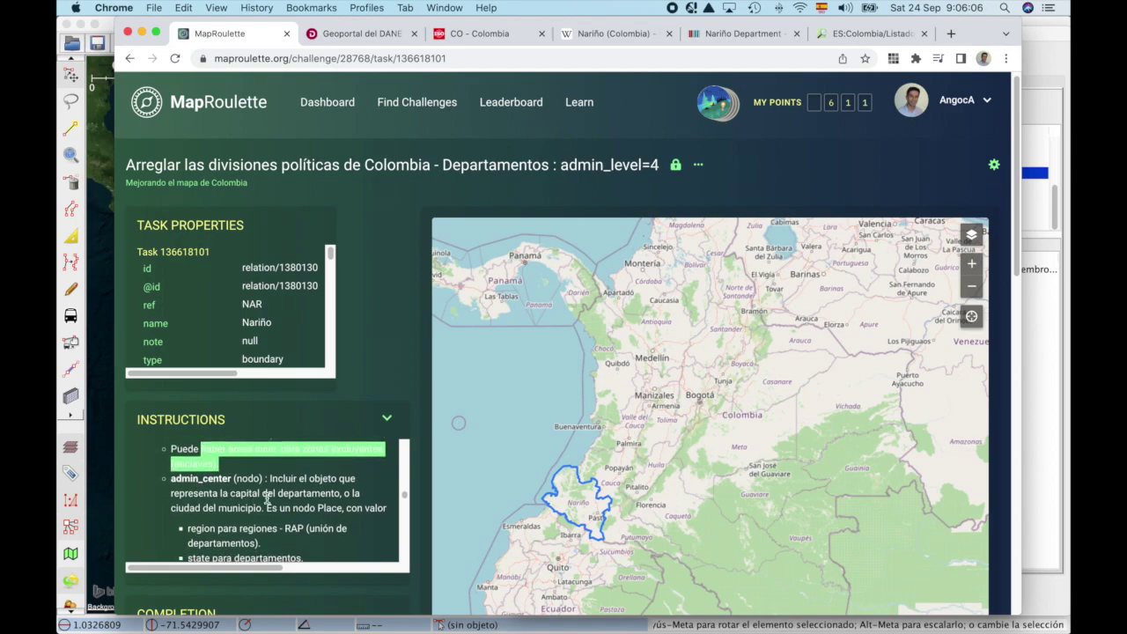
key("super+Tab")
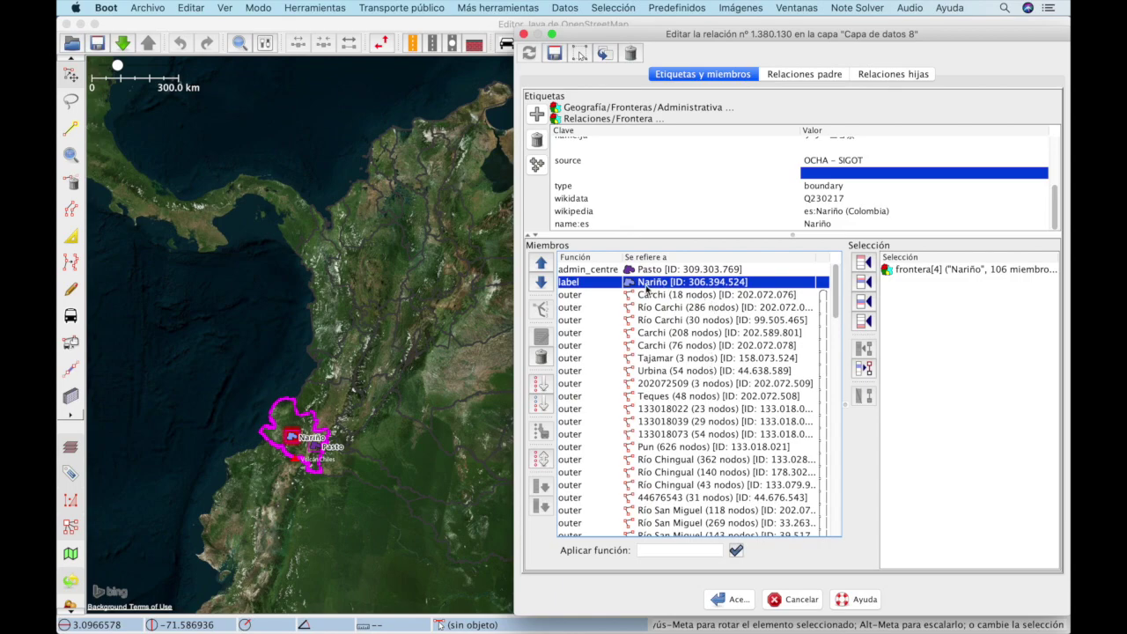
Step: Select the admin_centre Pasto and label Nariño members and zoom the map around Pasto
left_click(650, 270)
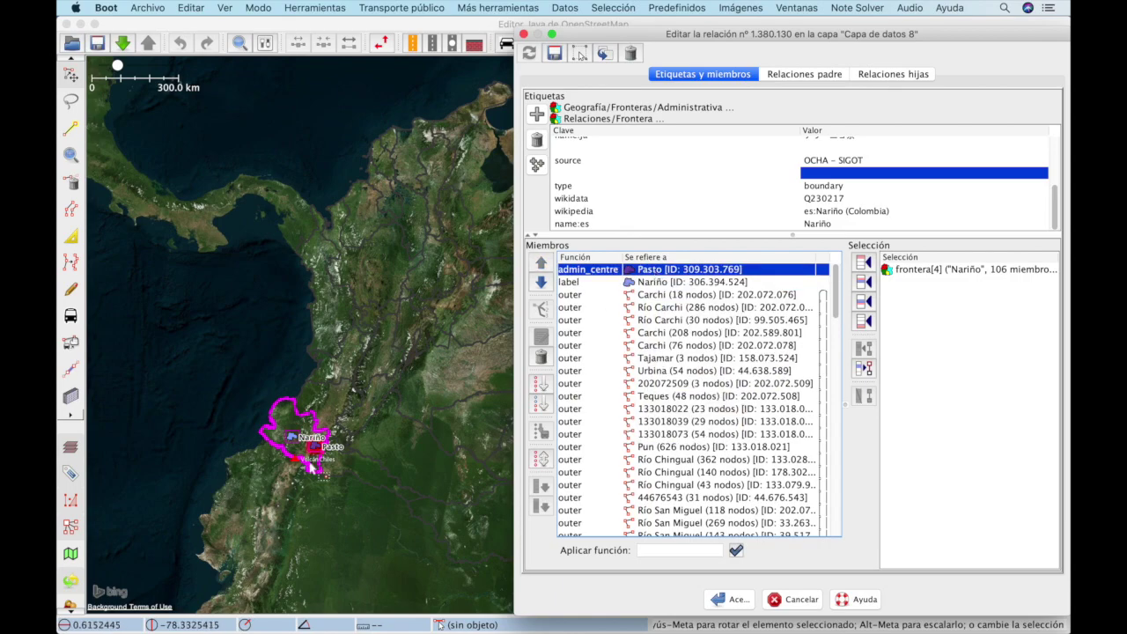
scroll(327, 456, "up", 5)
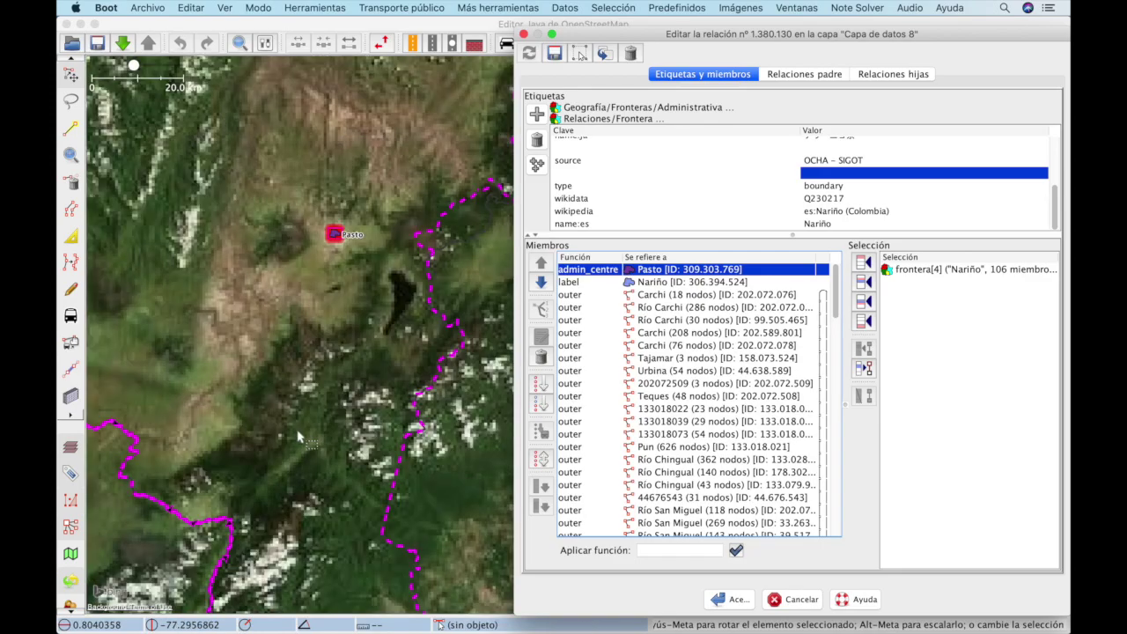
scroll(299, 437, "up", 3)
scroll(299, 438, "down", 5)
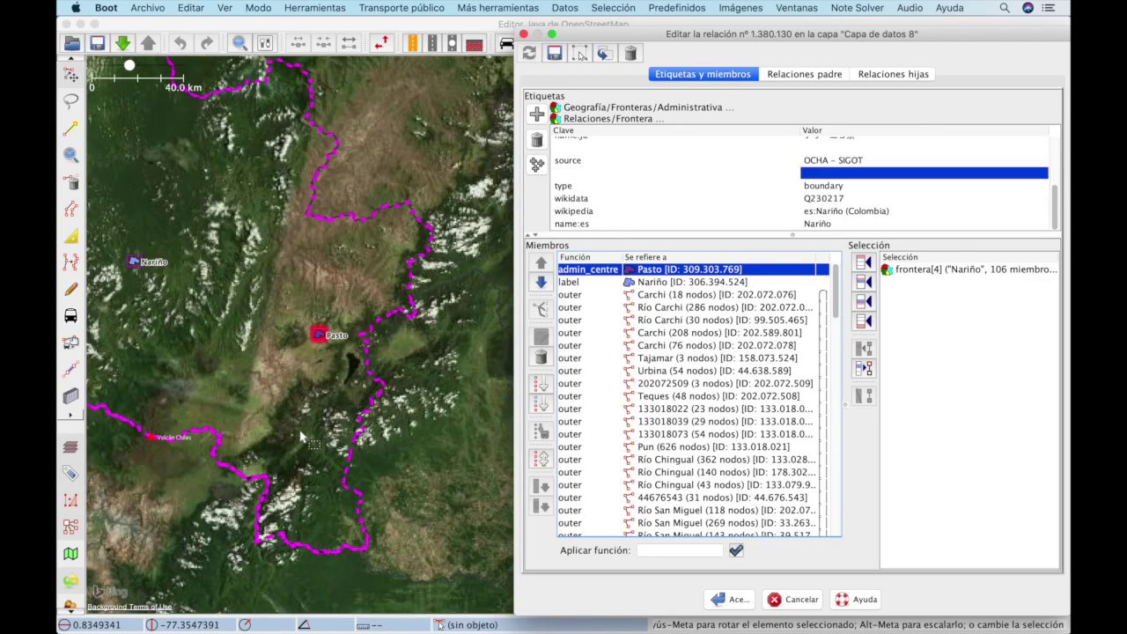
scroll(321, 334, "up", 6)
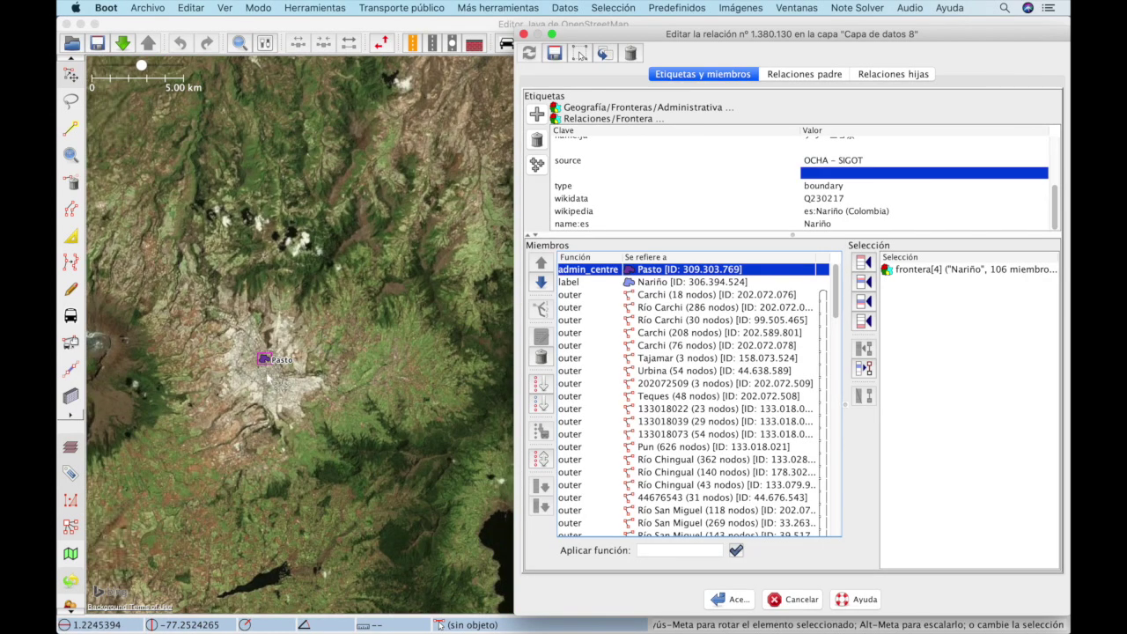
scroll(268, 377, "up", 3)
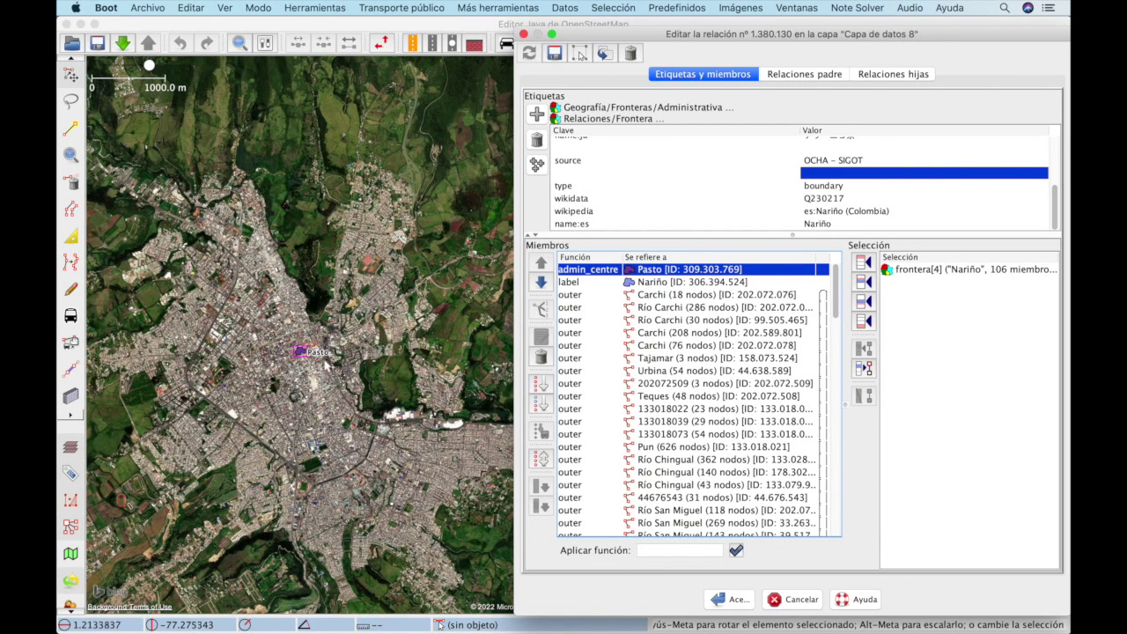
scroll(306, 353, "down", 5)
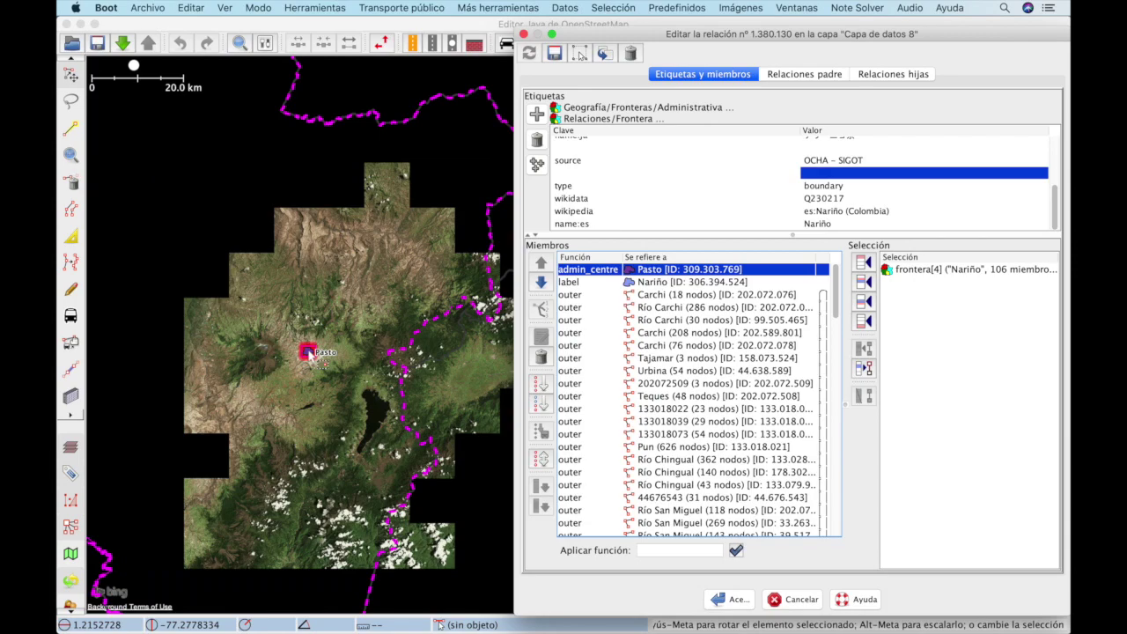
scroll(307, 353, "down", 2)
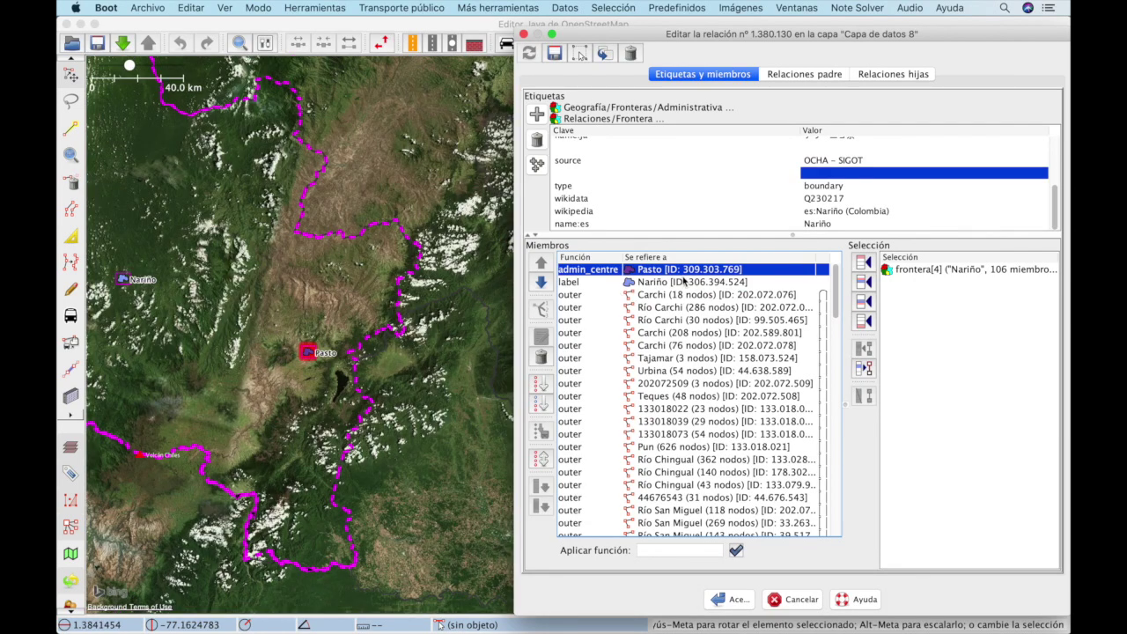
left_click(682, 281)
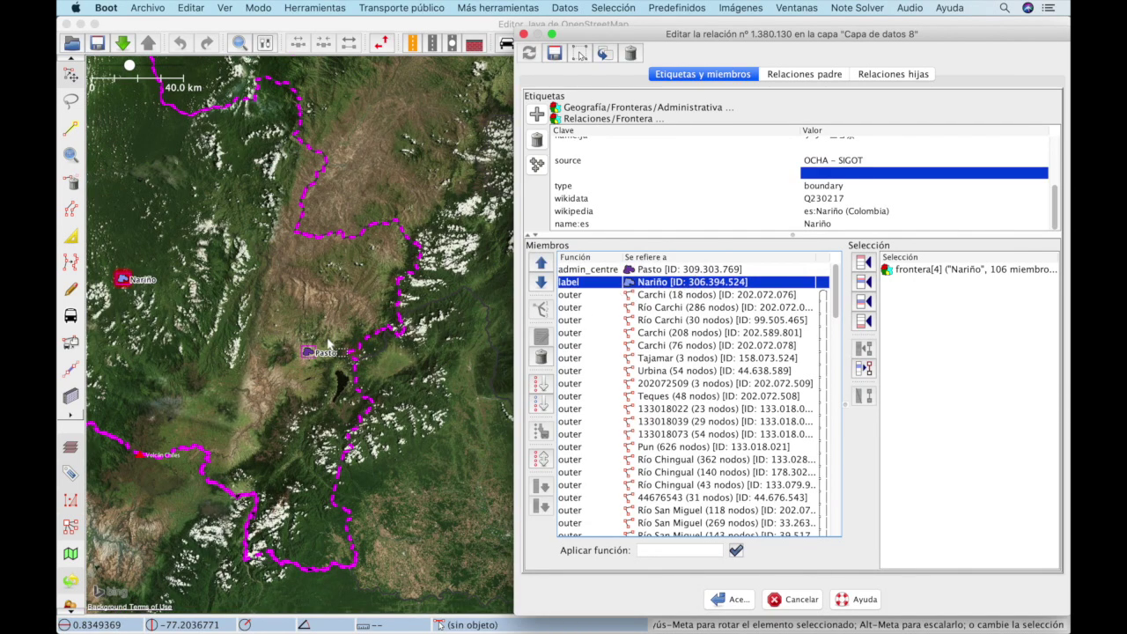
scroll(268, 329, "down", 2)
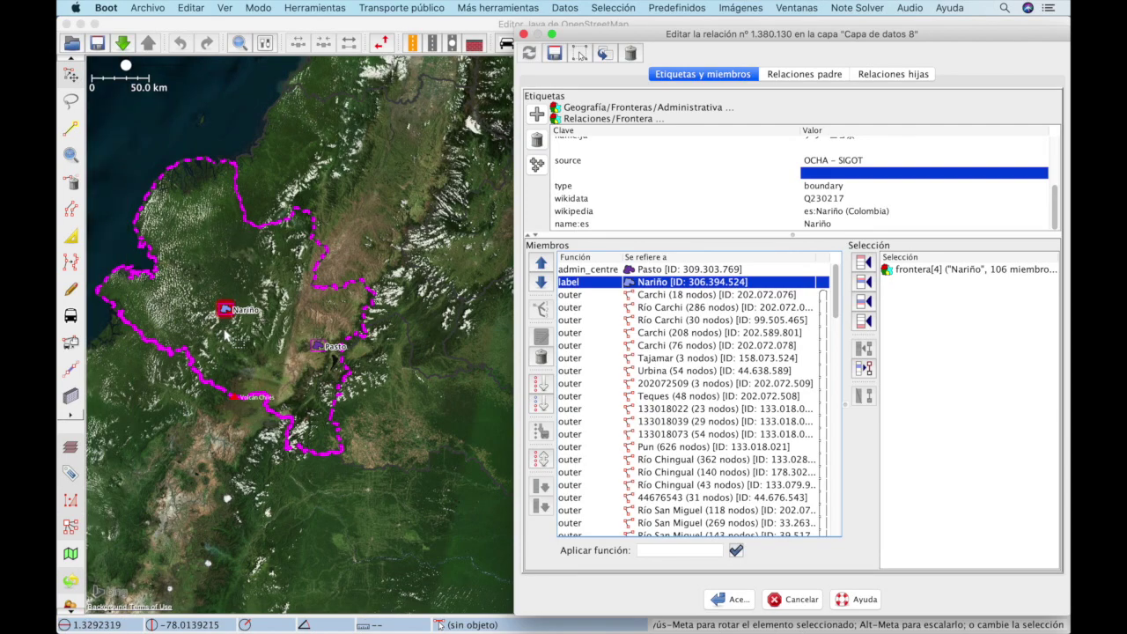
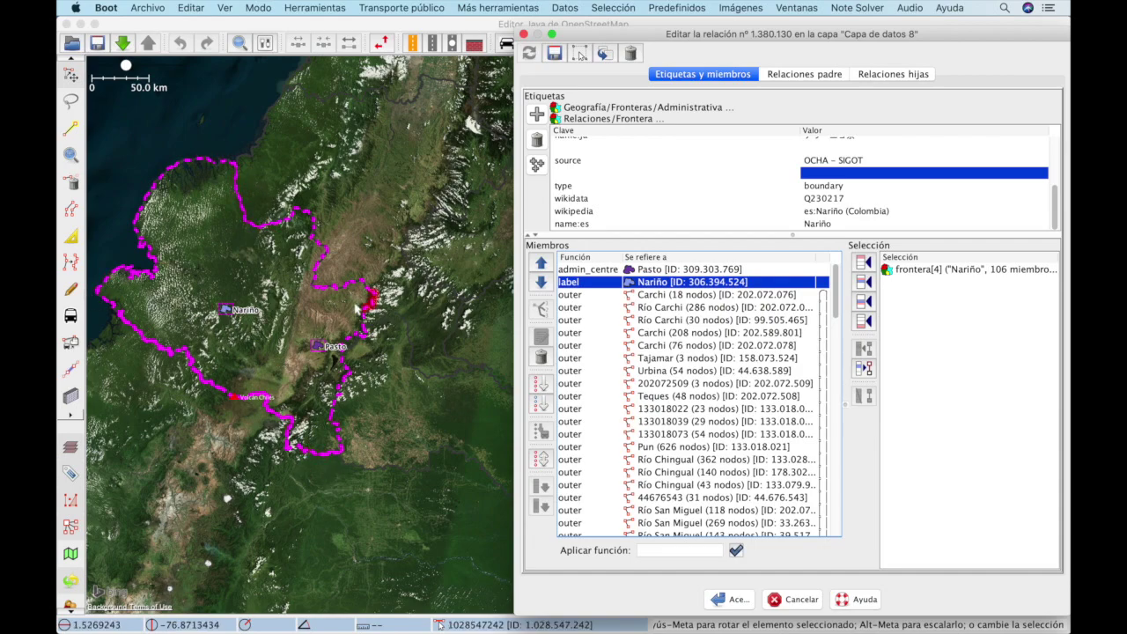
Step: Drag the Nariño label node 13.4 km toward the boundary's interior and confirm with Moverlos
scroll(220, 313, "up", 4)
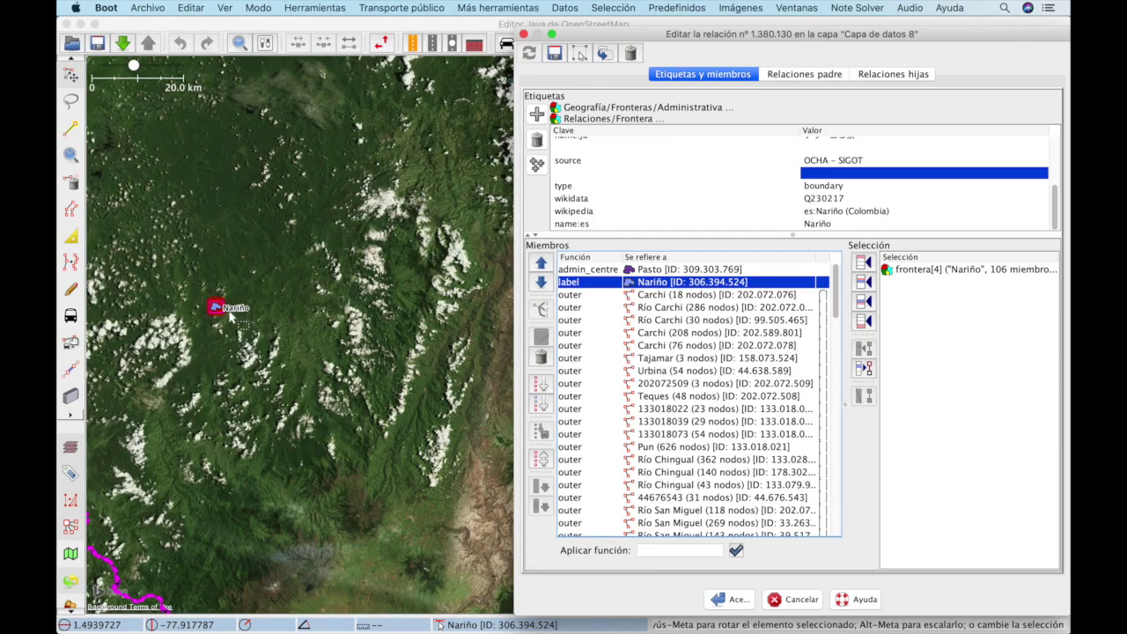
left_click(255, 300)
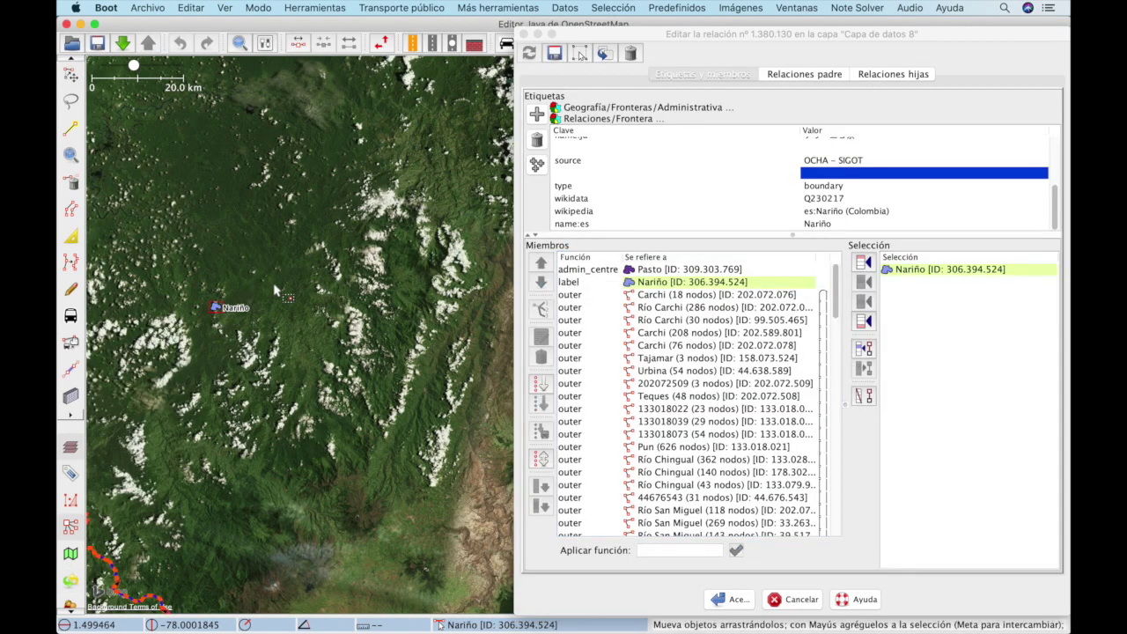
left_click_drag(216, 307, 275, 288)
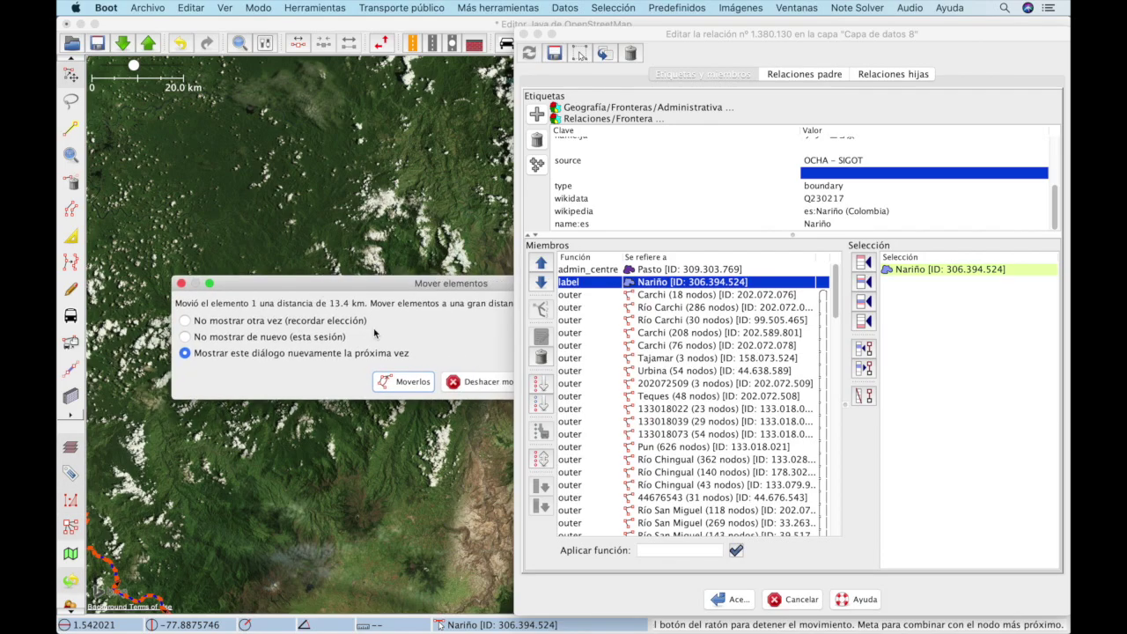
left_click(414, 382)
Step: Shift the Nariño label node a further 23.3 km toward the centre and confirm
scroll(294, 344, "down", 2)
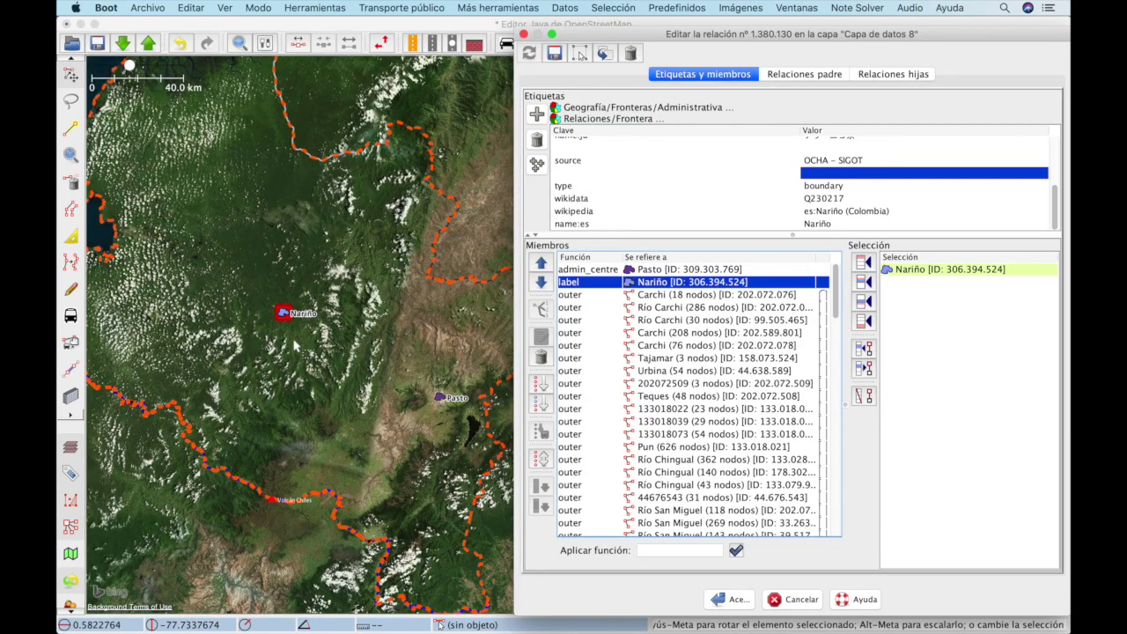
scroll(296, 345, "down", 2)
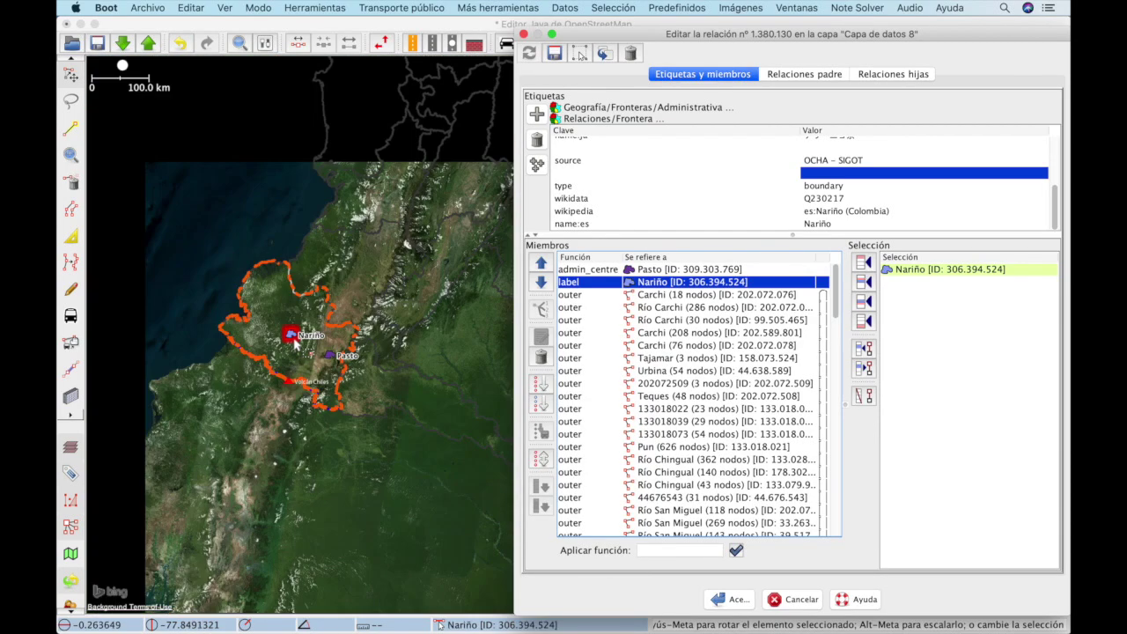
scroll(296, 344, "down", 2)
scroll(296, 344, "up", 2)
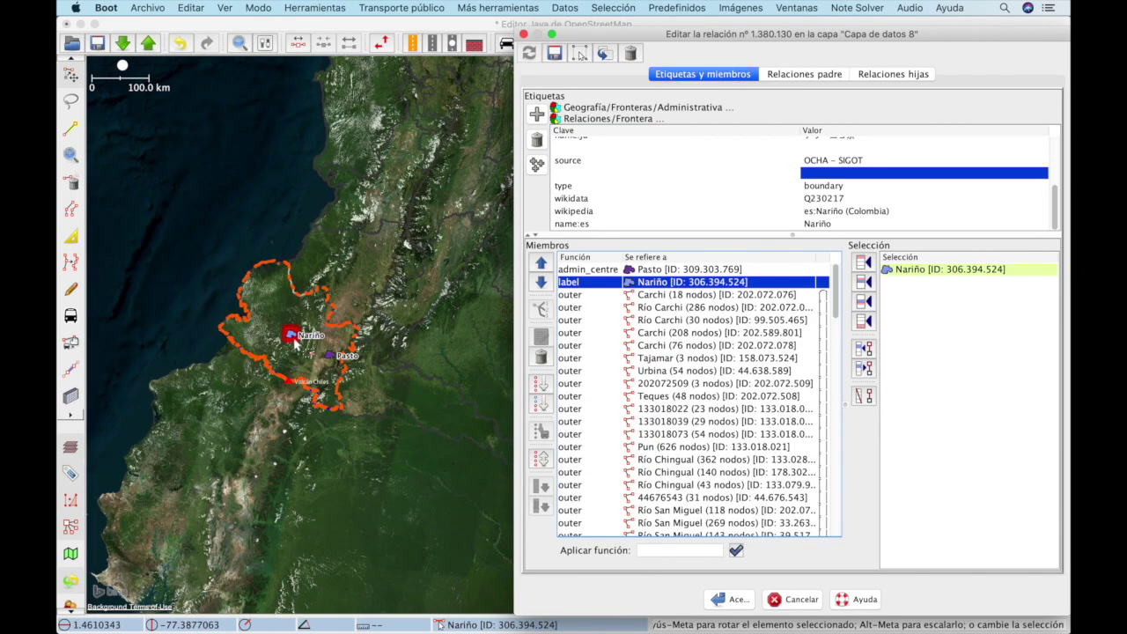
scroll(296, 345, "up", 2)
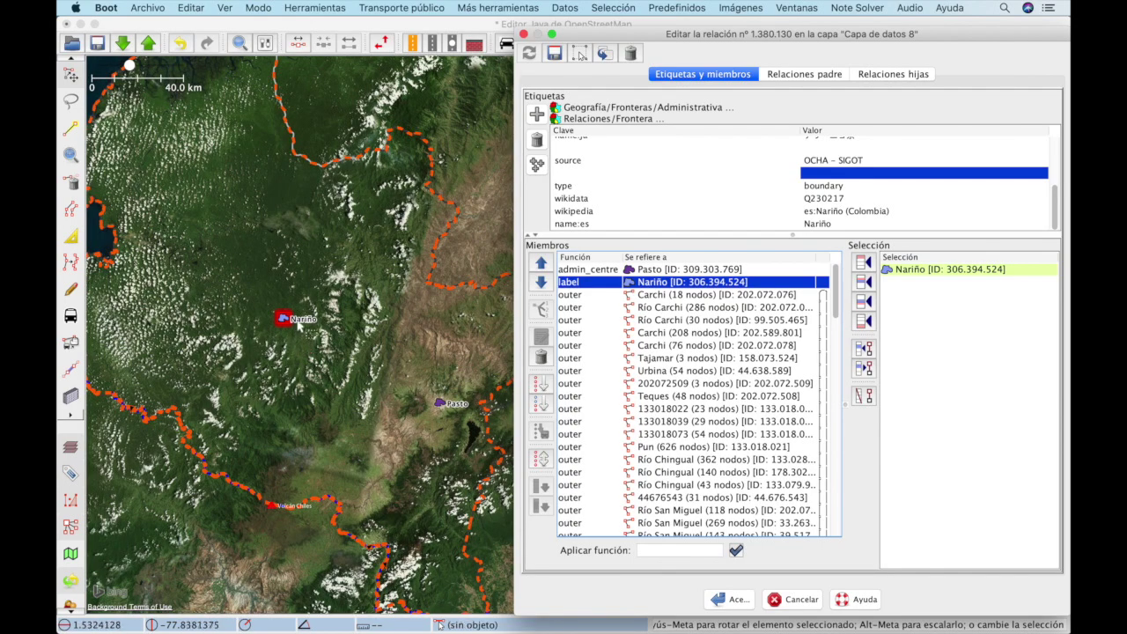
left_click(288, 318)
left_click_drag(288, 318, 300, 299)
left_click(496, 371)
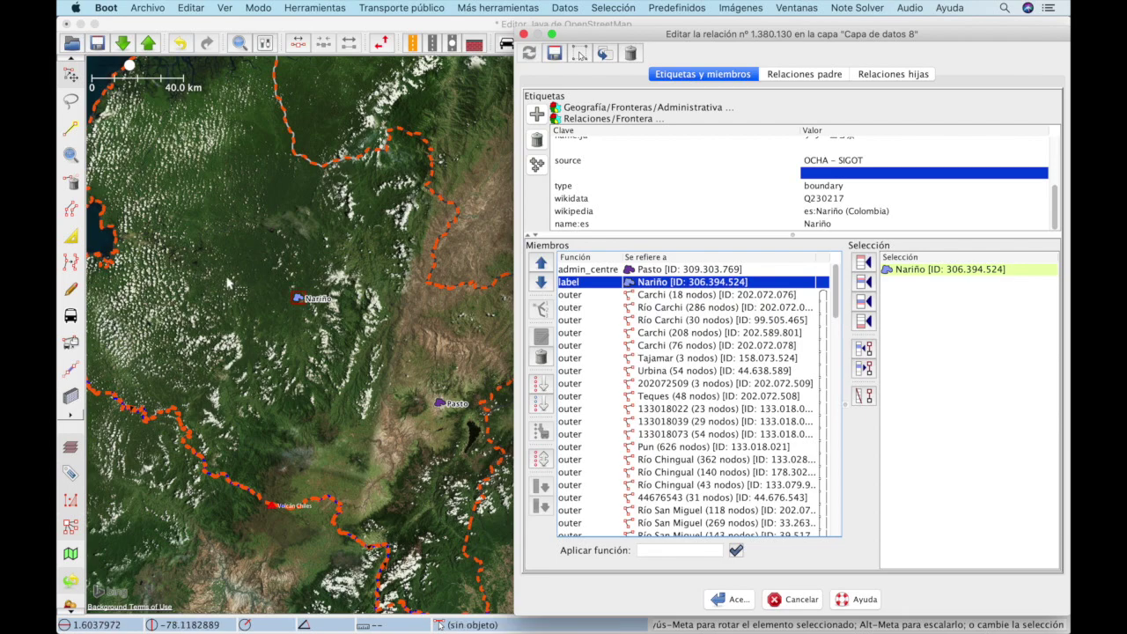
key("super+Tab")
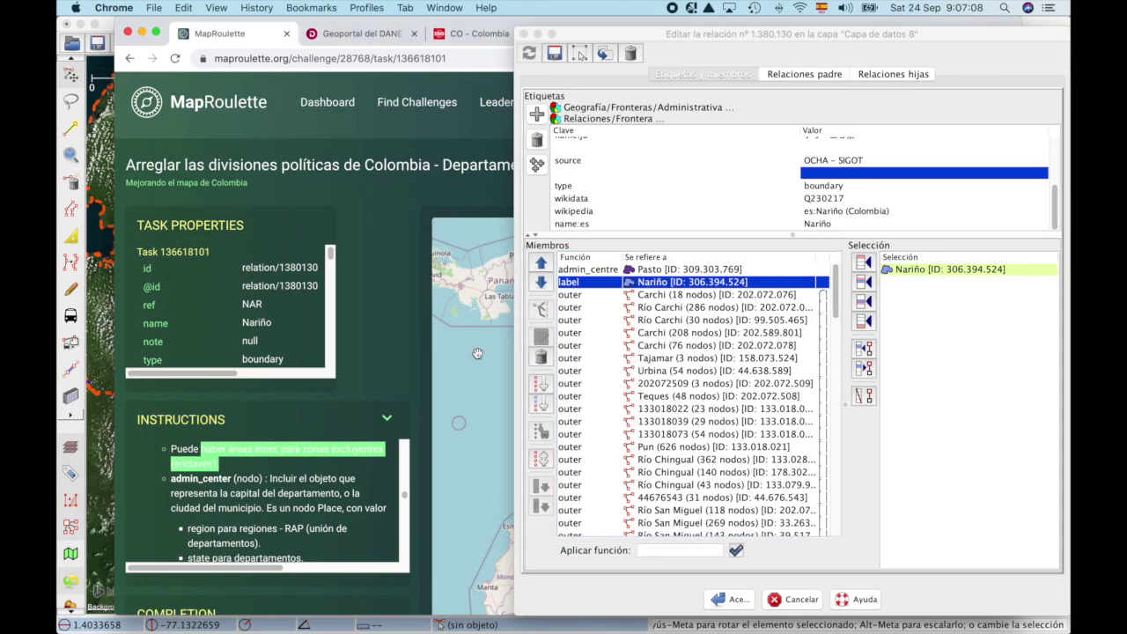
scroll(227, 502, "down", 1)
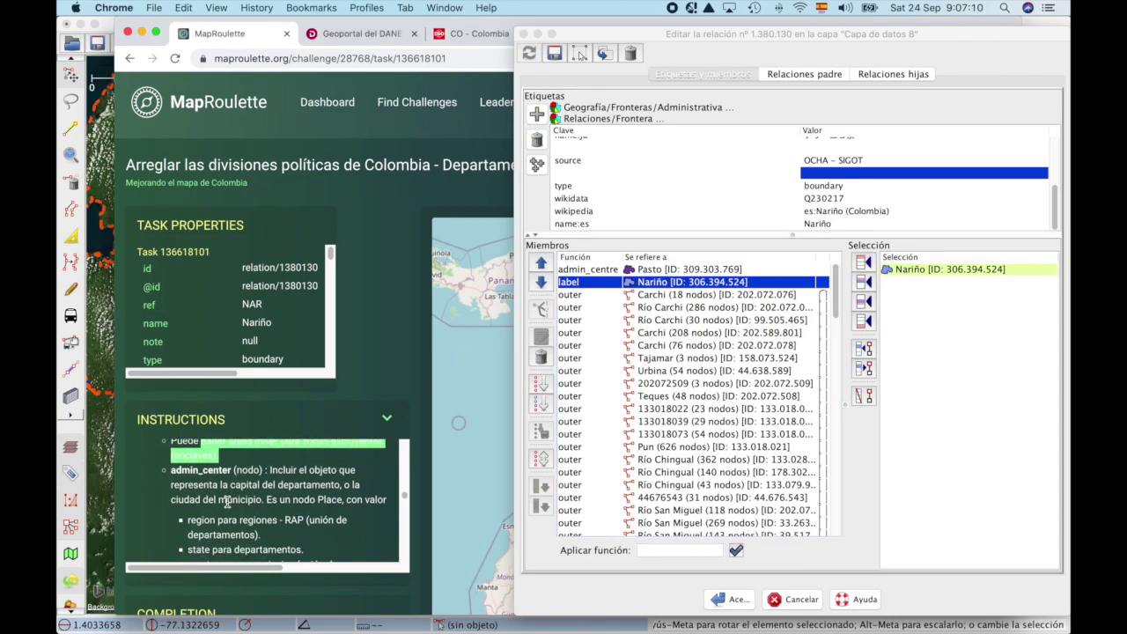
scroll(228, 502, "down", 1)
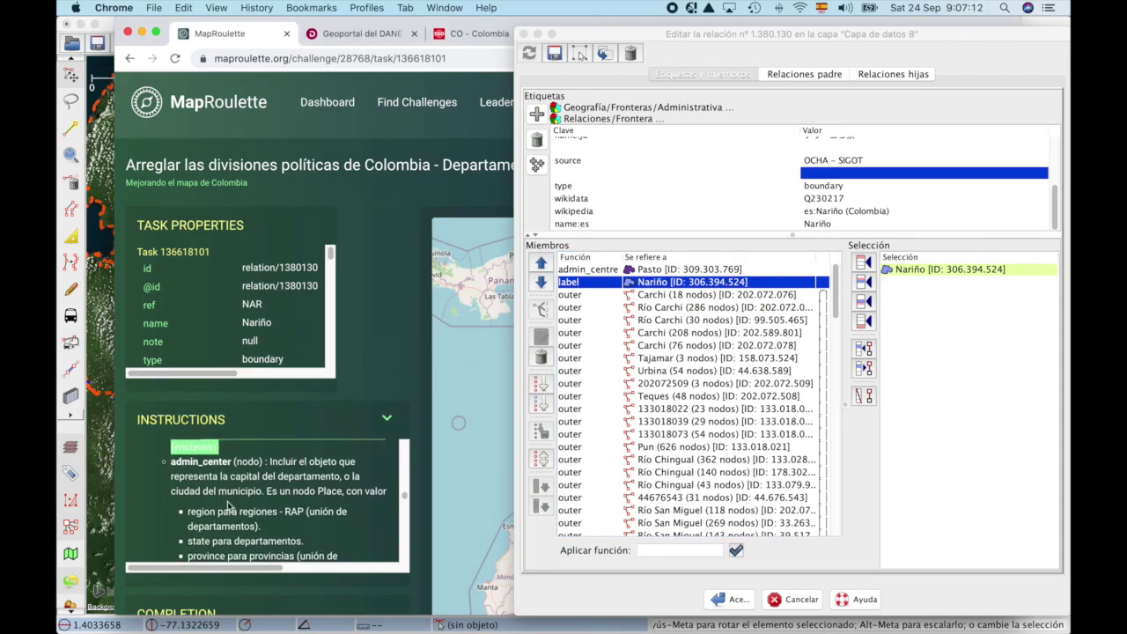
scroll(227, 503, "down", 8)
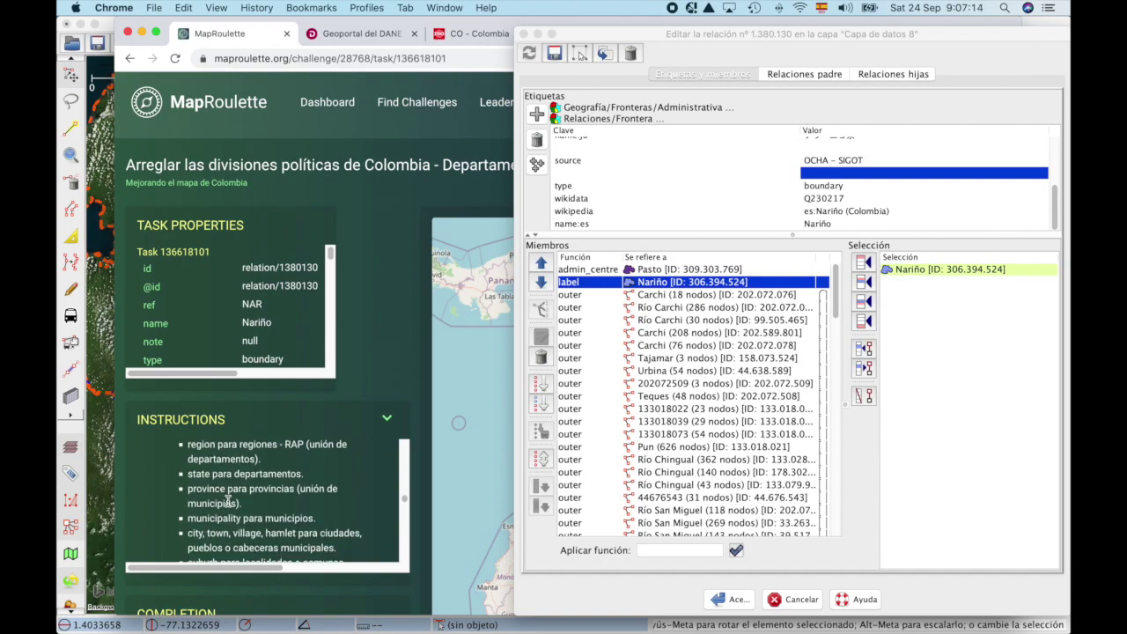
scroll(227, 502, "down", 8)
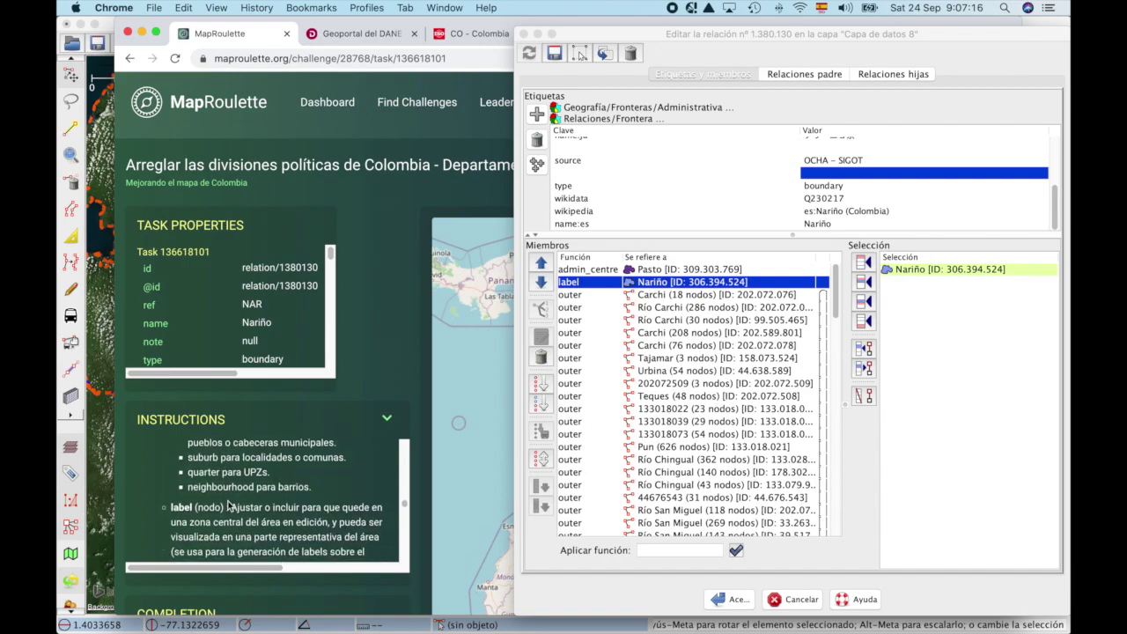
scroll(216, 503, "up", 8)
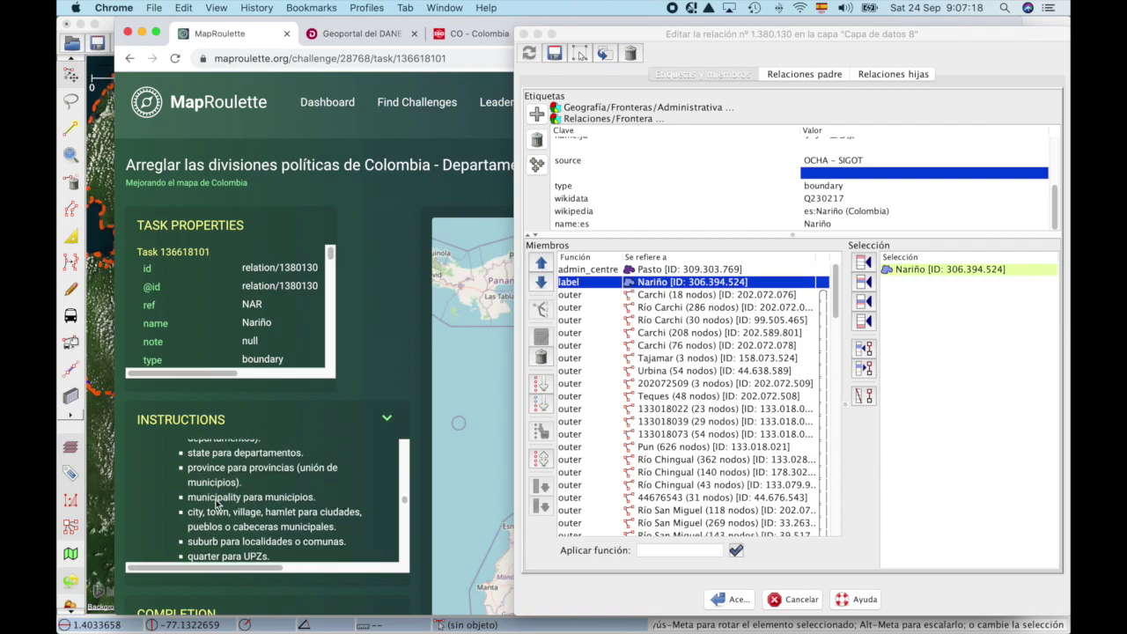
left_click_drag(190, 457, 257, 444)
key("super+Tab")
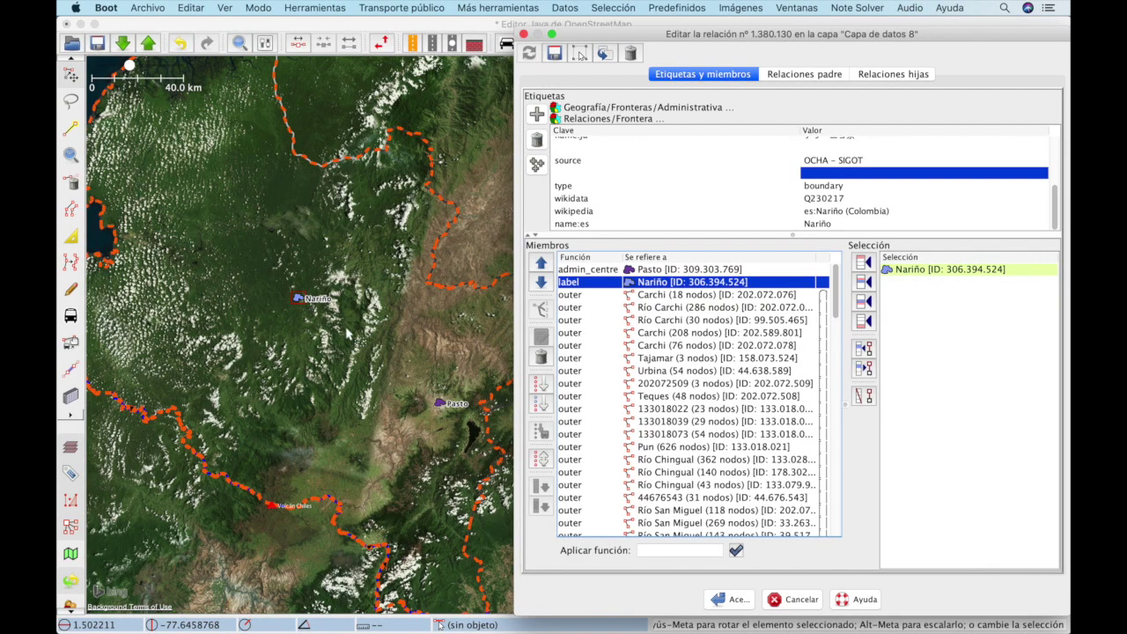
key("super+Tab")
scroll(234, 528, "down", 5)
scroll(234, 528, "down", 3)
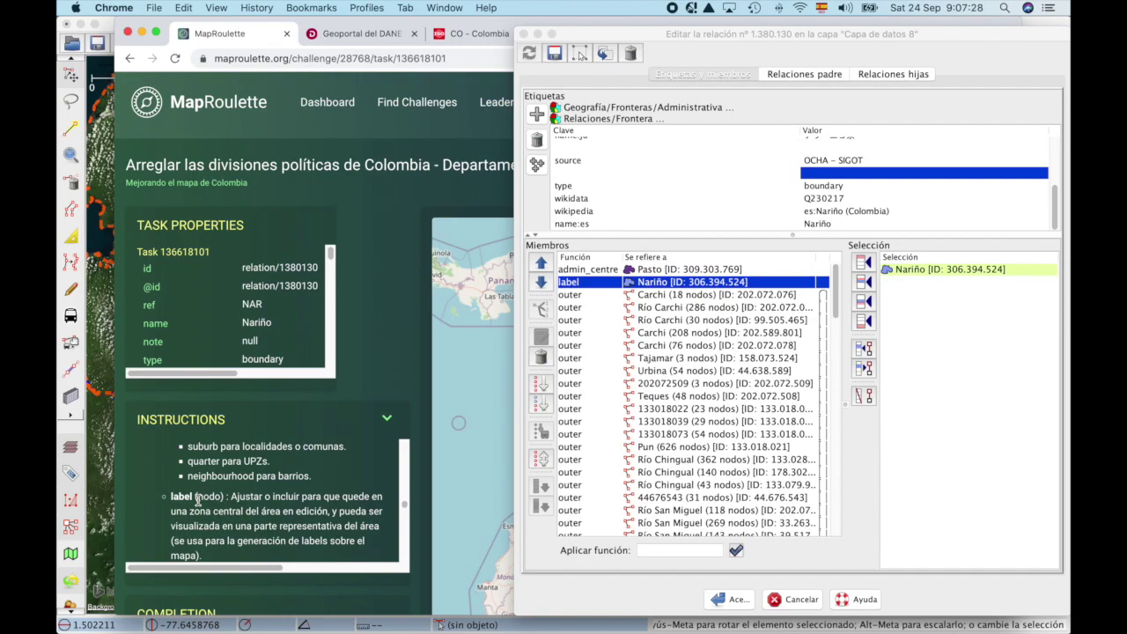
scroll(197, 499, "down", 4)
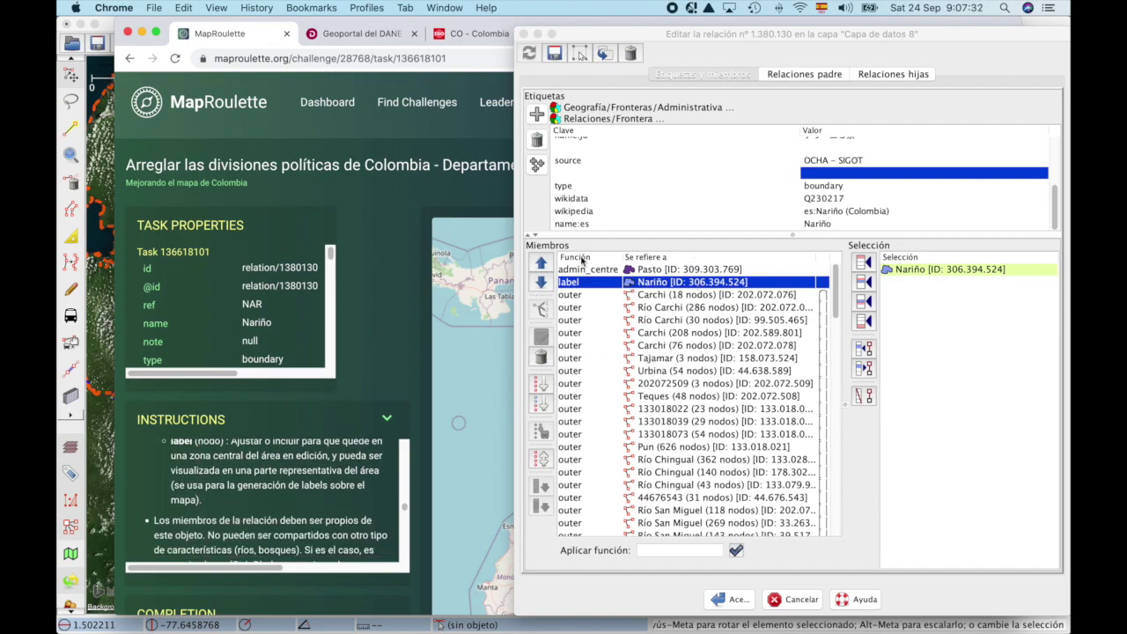
left_click(731, 600)
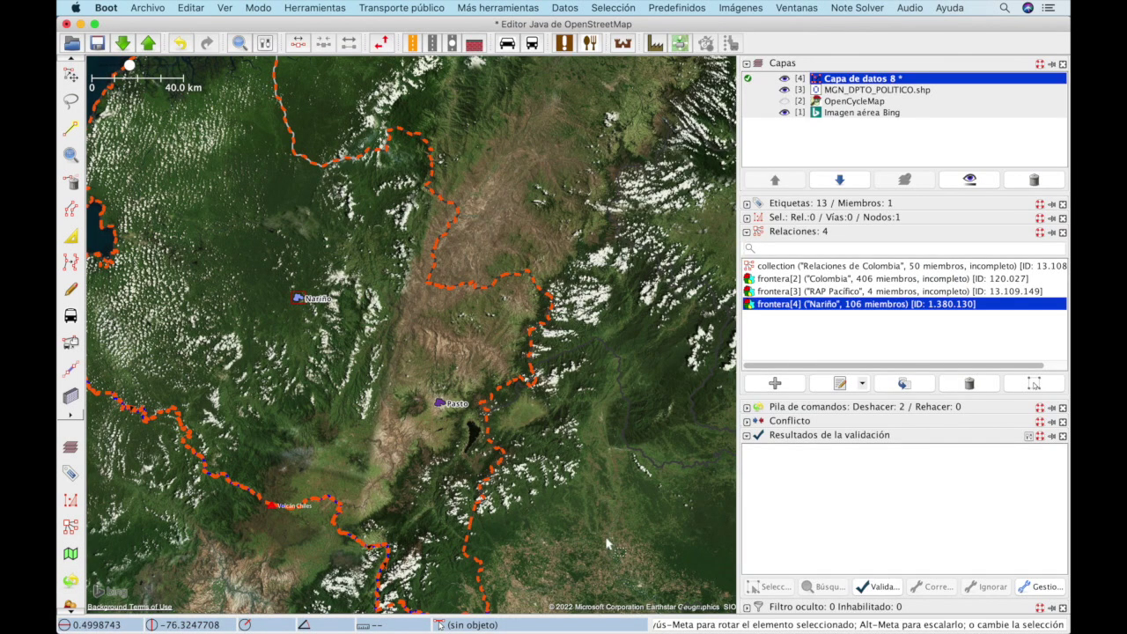
left_click_drag(329, 342, 414, 345)
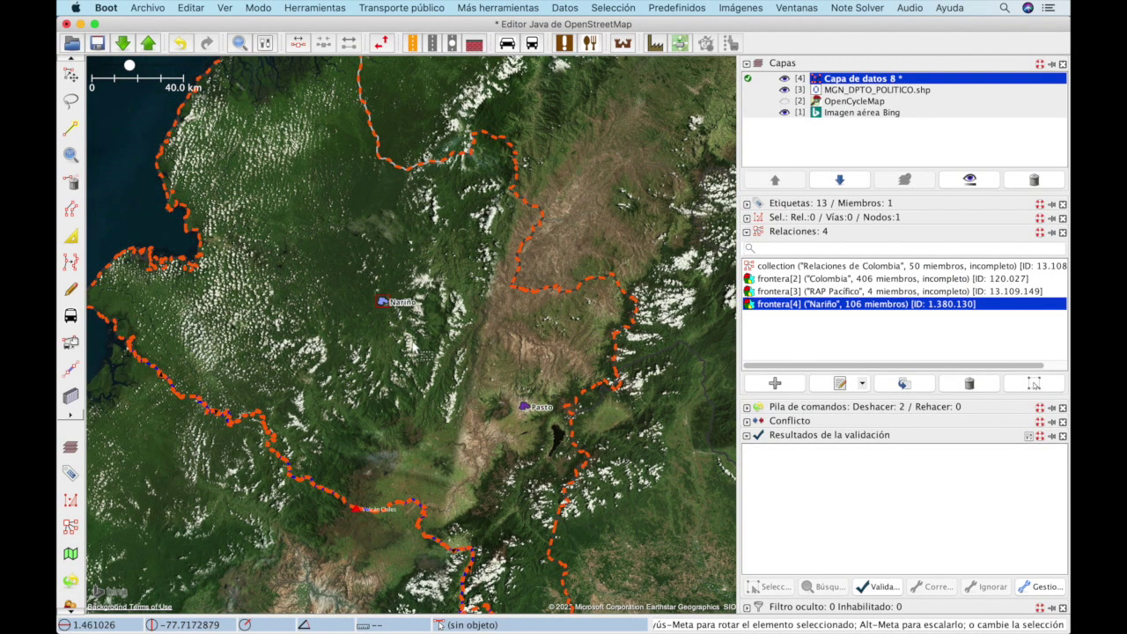
key("super+Tab")
scroll(262, 515, "up", 3)
scroll(261, 514, "up", 3)
scroll(261, 508, "down", 10)
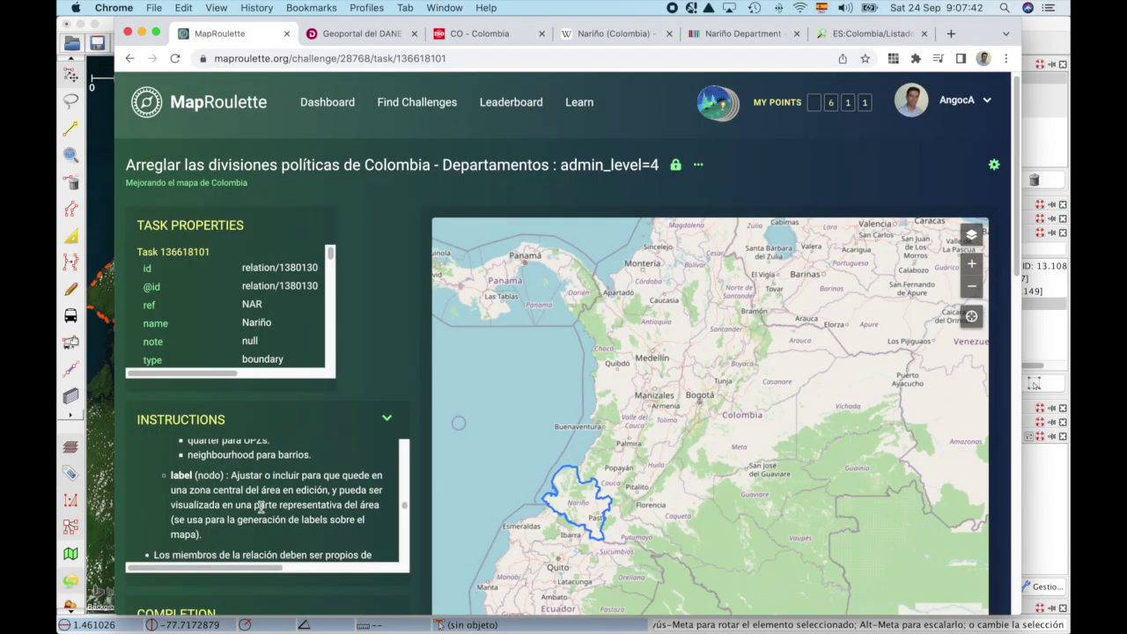
scroll(261, 508, "down", 1)
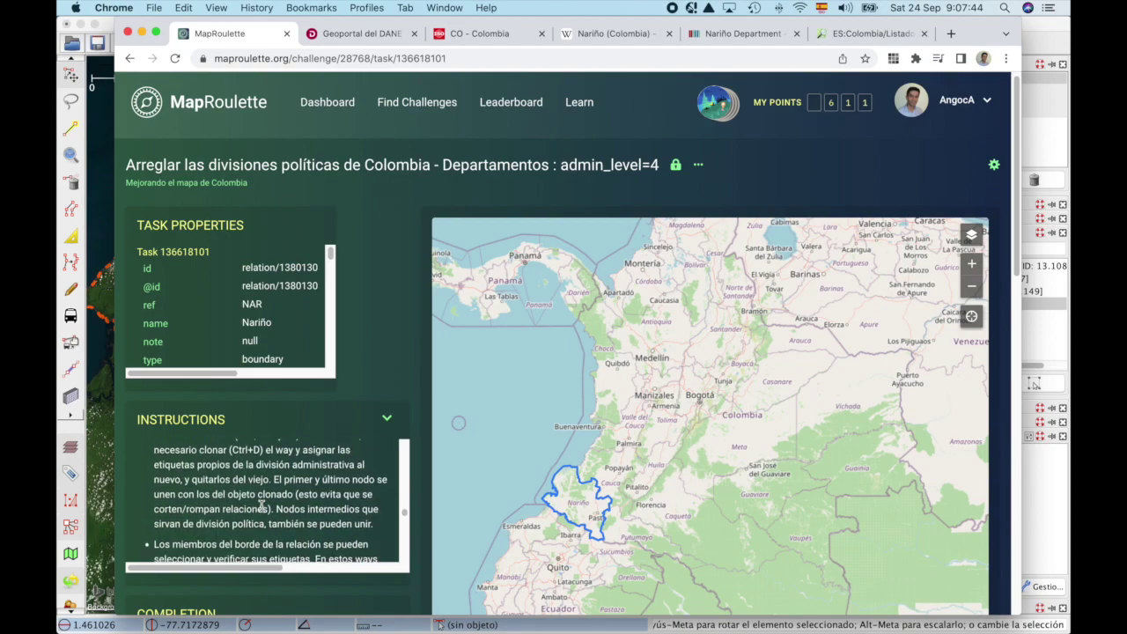
scroll(260, 509, "up", 5)
scroll(260, 508, "down", 10)
scroll(261, 508, "down", 5)
key("super+Tab")
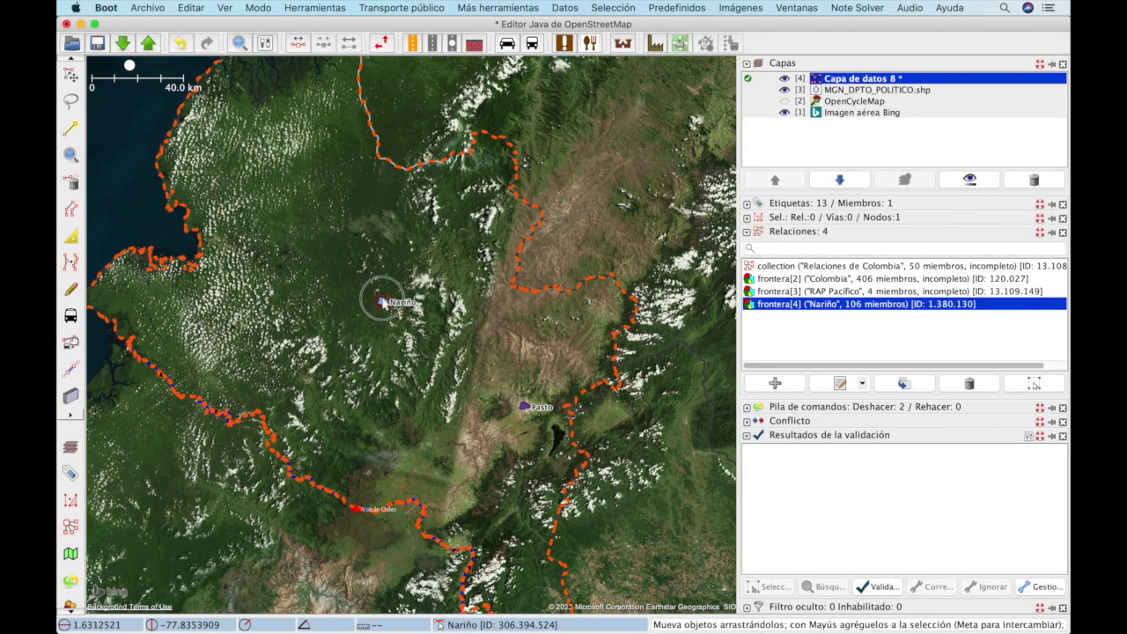
left_click(747, 203)
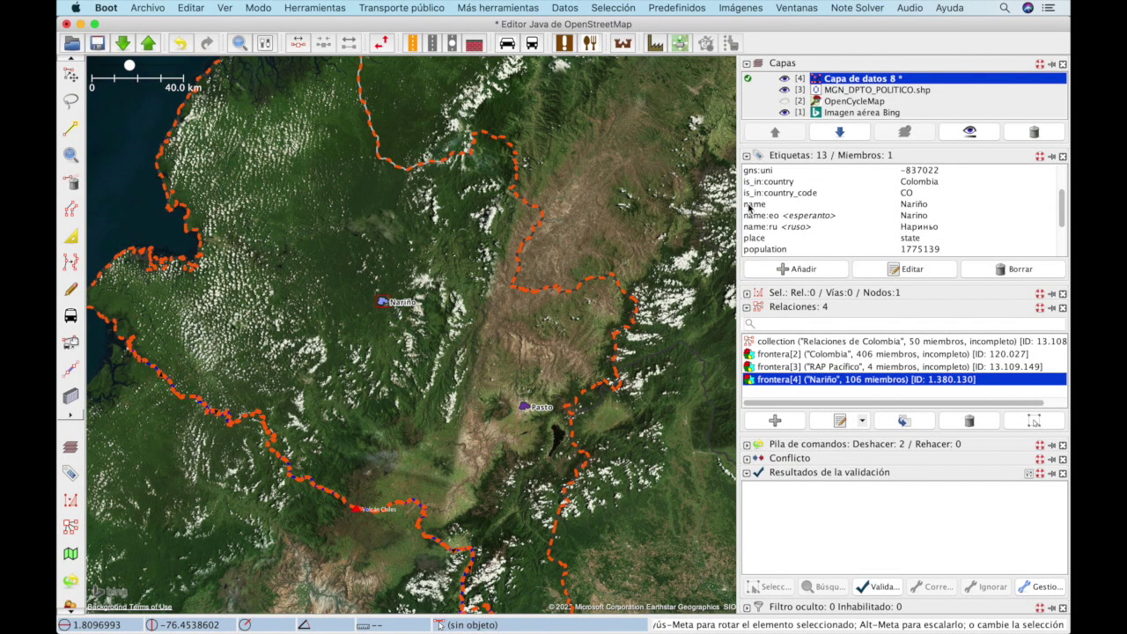
left_click(827, 182)
key("super+Tab")
key("super+Tab")
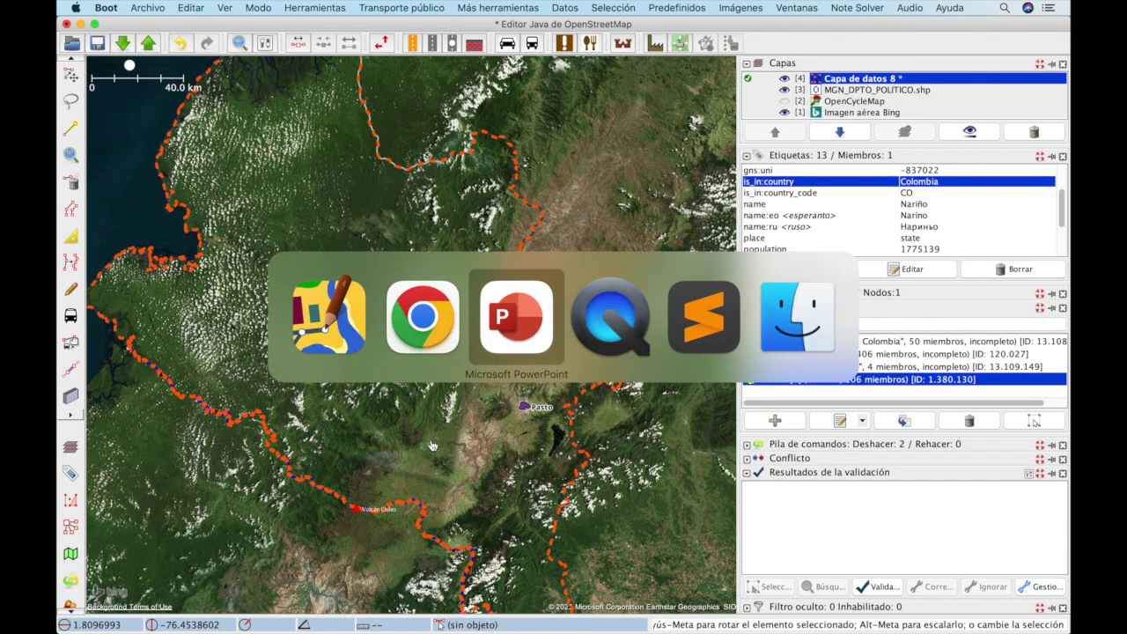
key("super+shift+Tab")
scroll(250, 528, "down", 5)
scroll(249, 526, "down", 5)
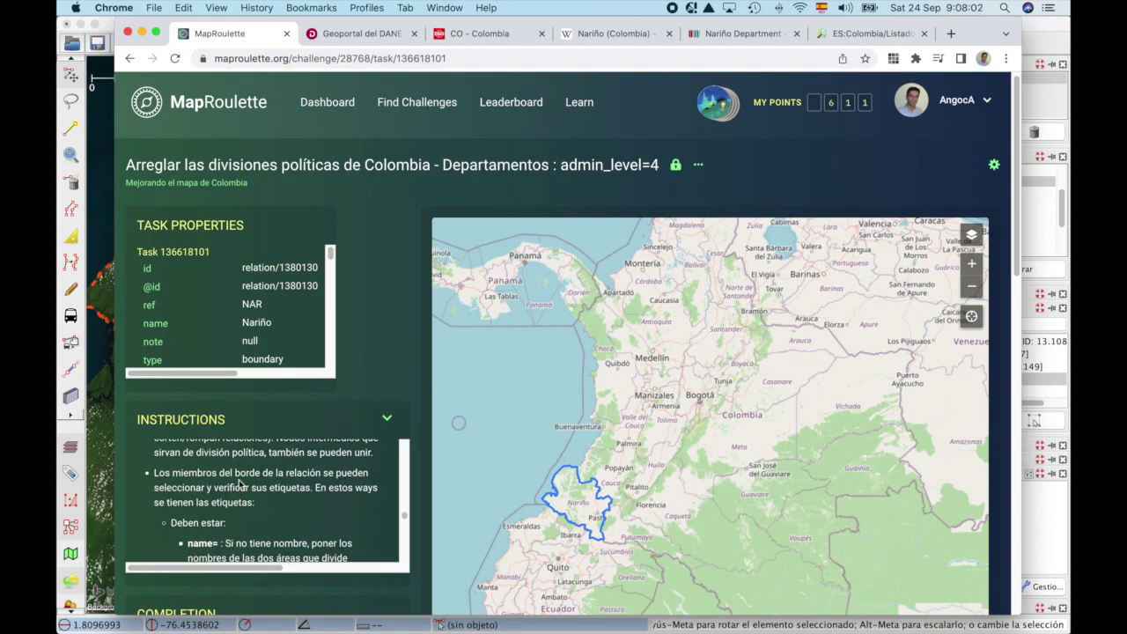
scroll(235, 477, "down", 5)
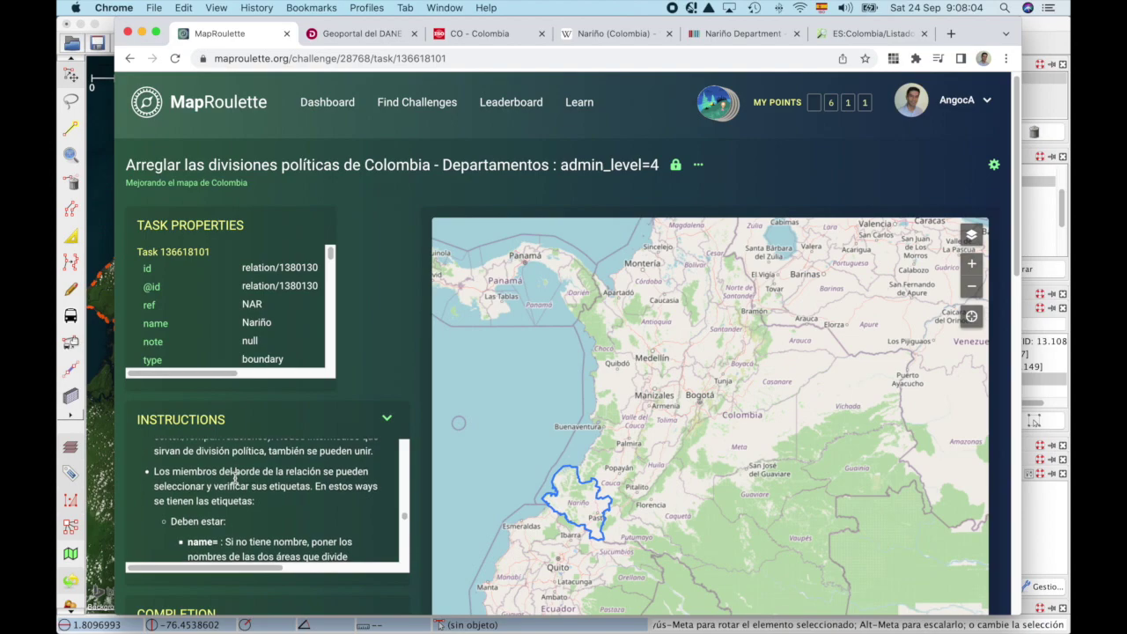
scroll(235, 477, "down", 6)
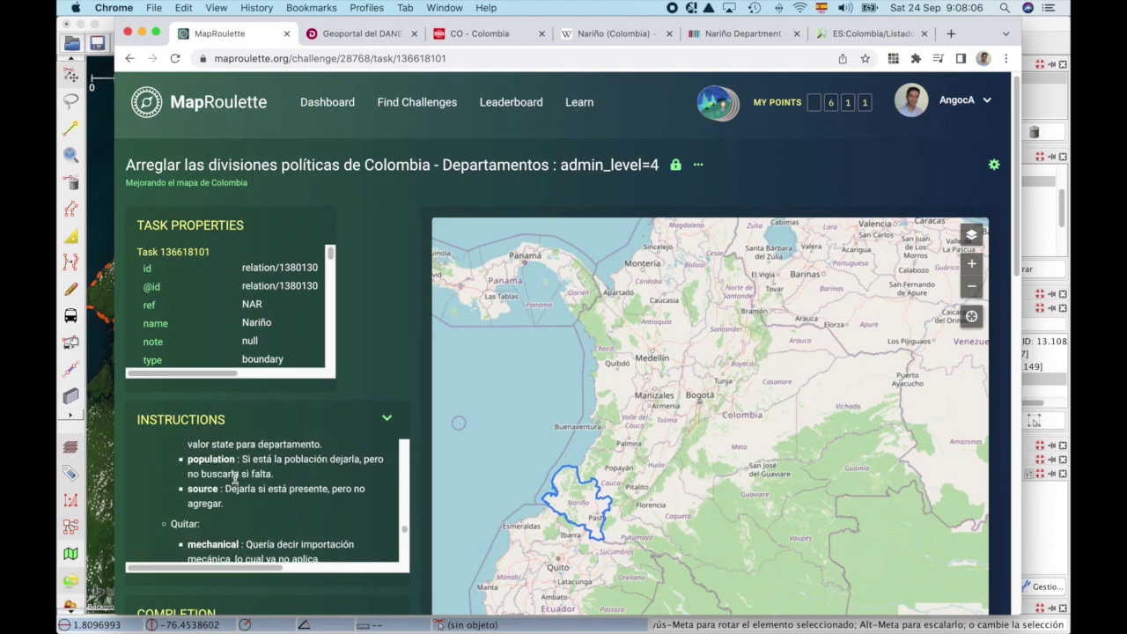
scroll(235, 477, "down", 1)
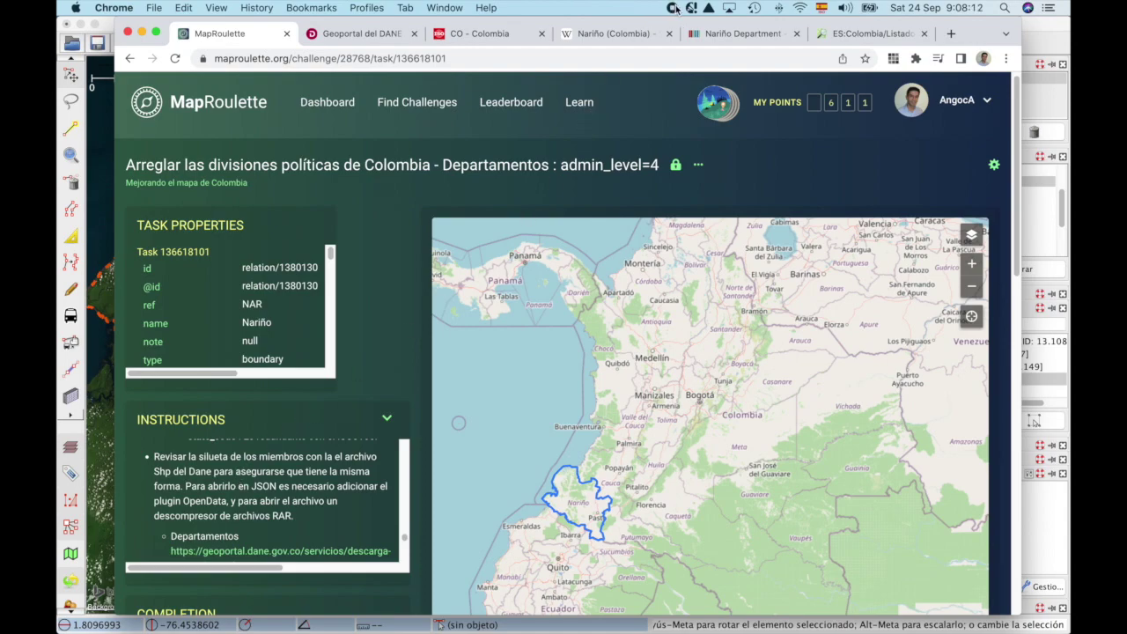
key("super+Tab")
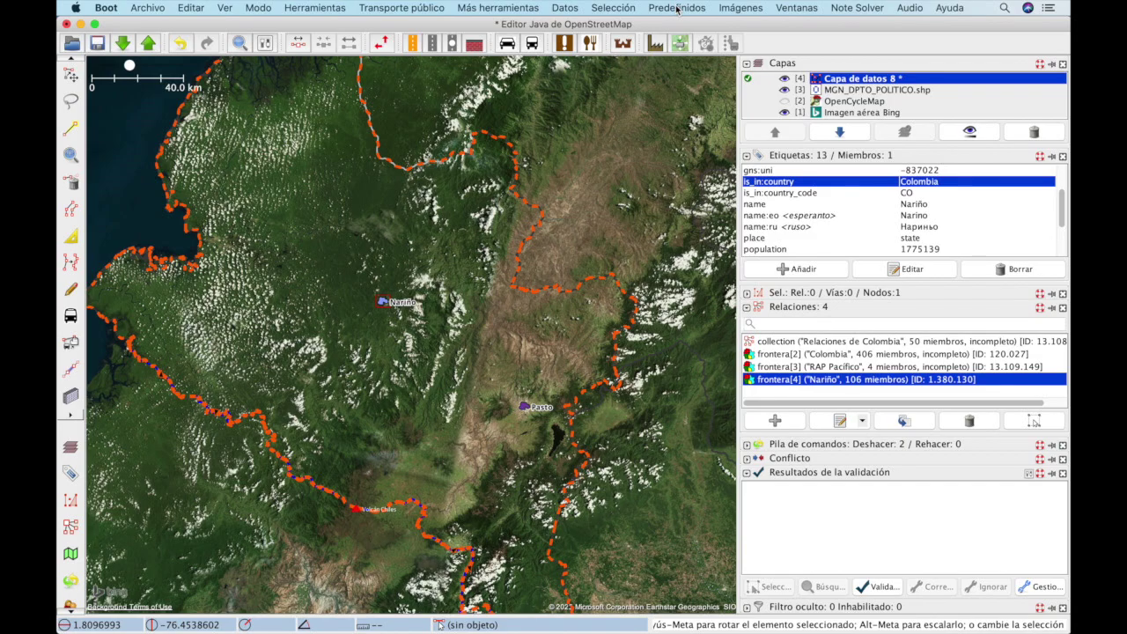
key("super+Tab")
scroll(303, 500, "up", 3)
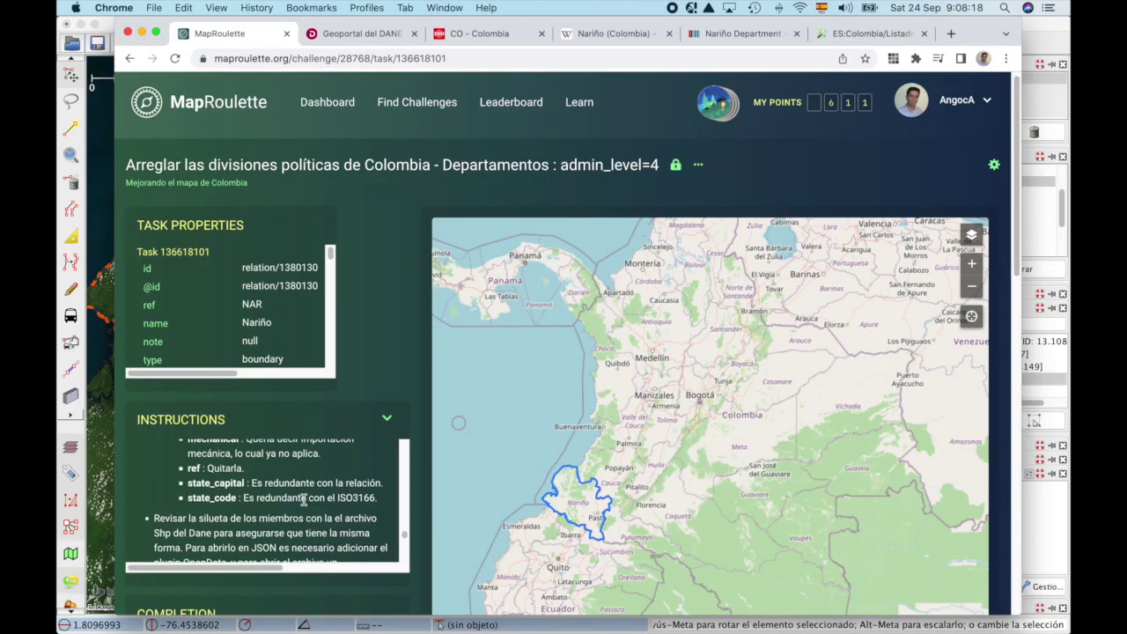
scroll(303, 500, "up", 8)
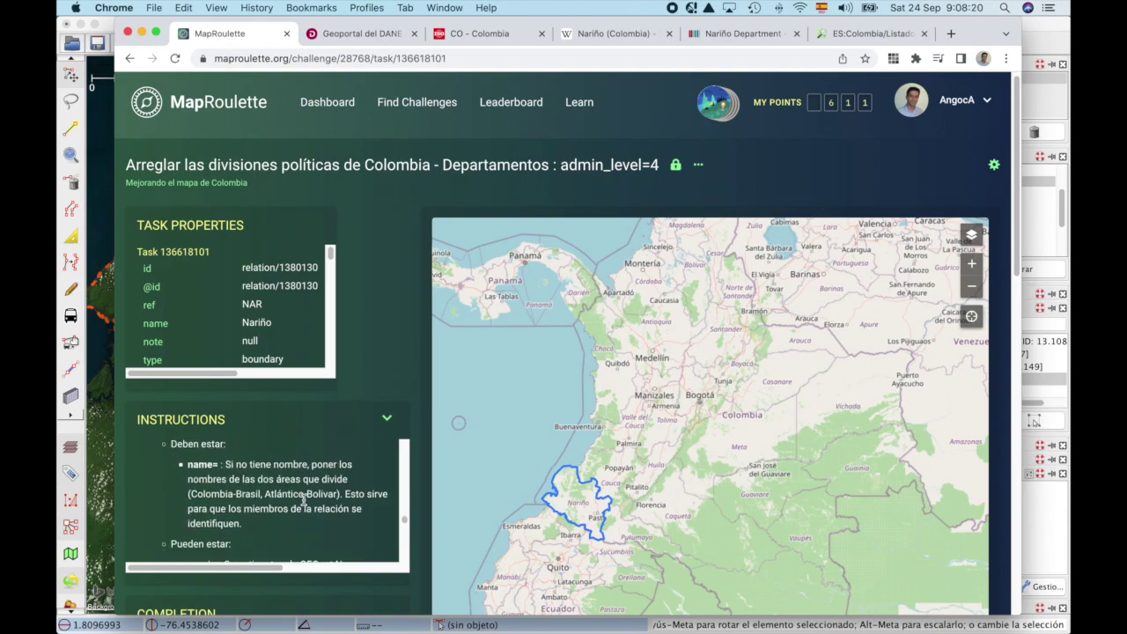
key("super+Tab")
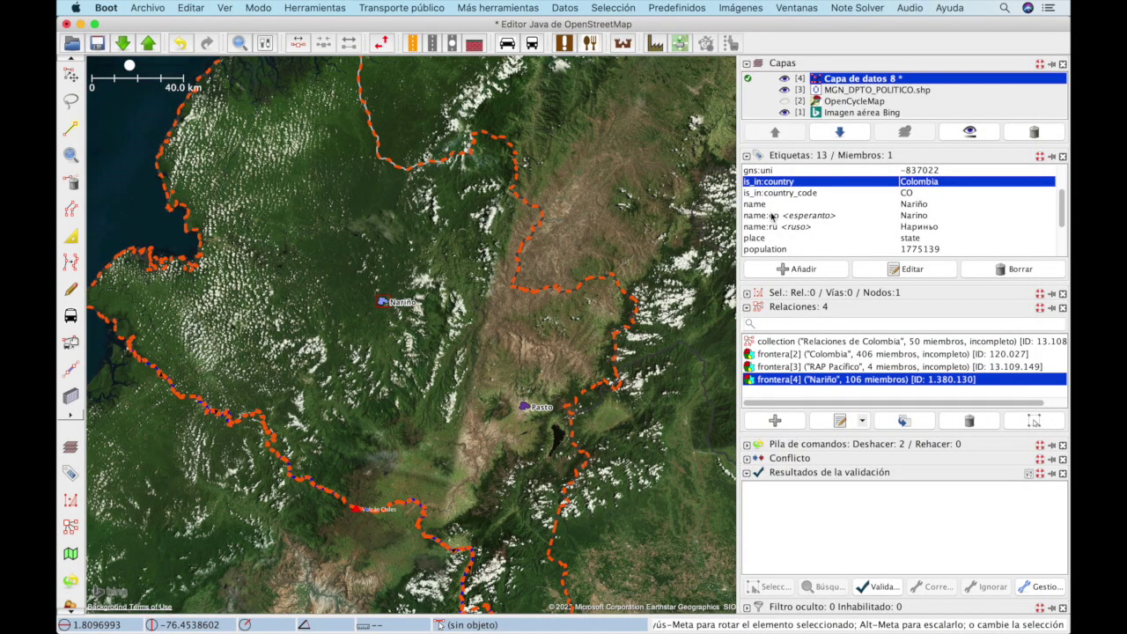
key("Down")
key("Down")
key("Down")
key("Down")
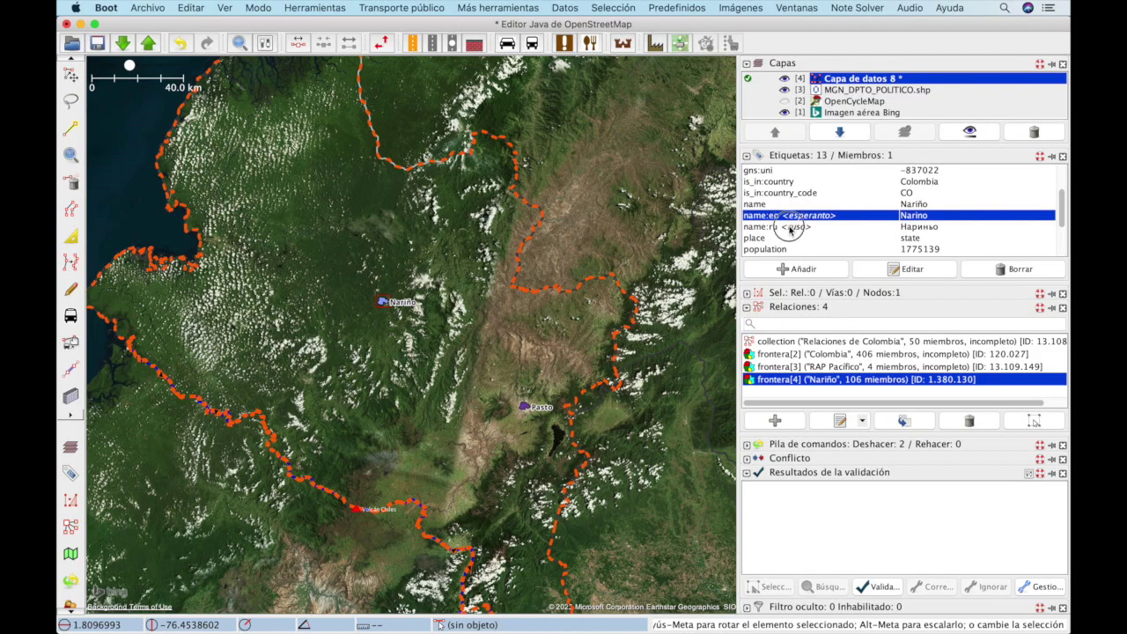
Step: Add the tag name:es=Nariño to the label node
left_click(809, 271)
type("name:es")
key("Tab")
type("Nariño")
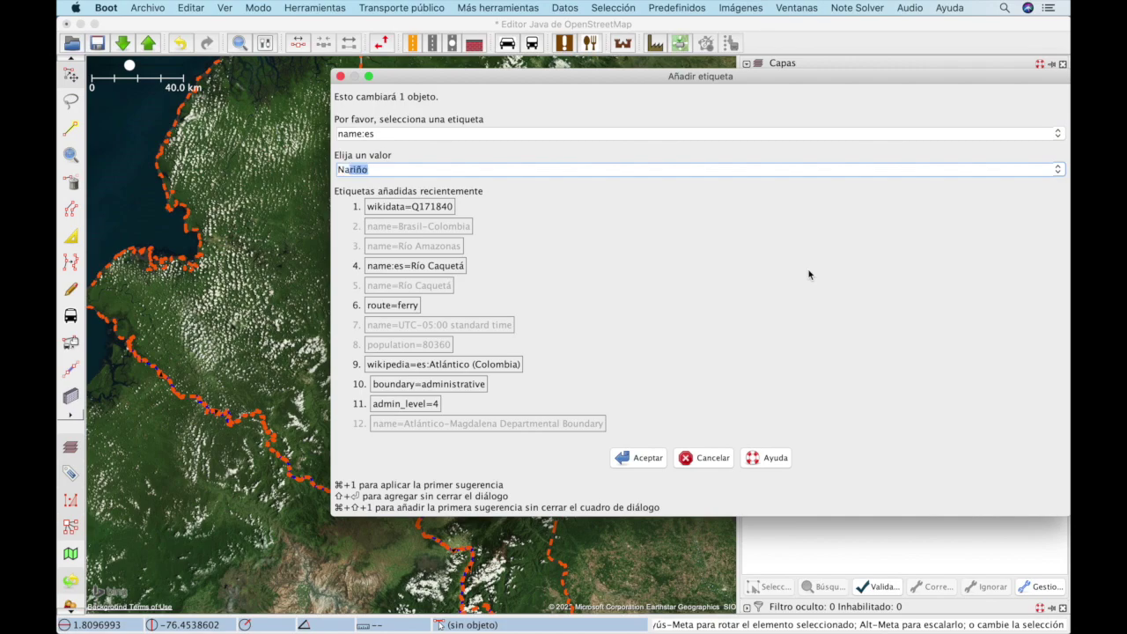
key("Return")
scroll(836, 230, "down", 1)
Step: Recheck the MapRoulette instructions, then select the node's place tag
key("super+Tab")
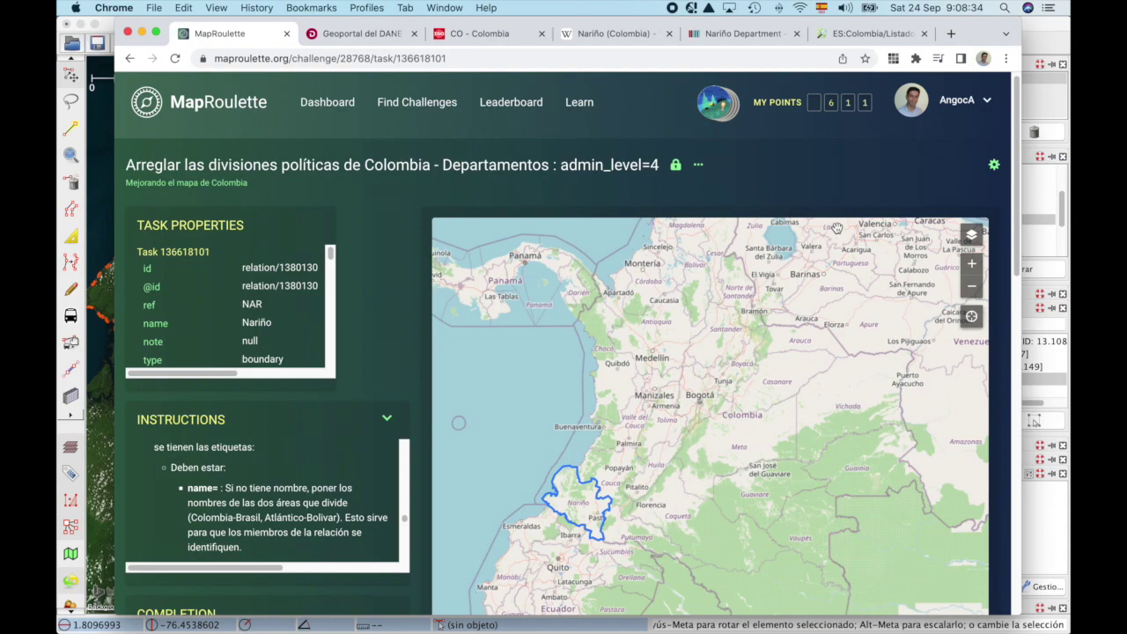
key("super+Tab")
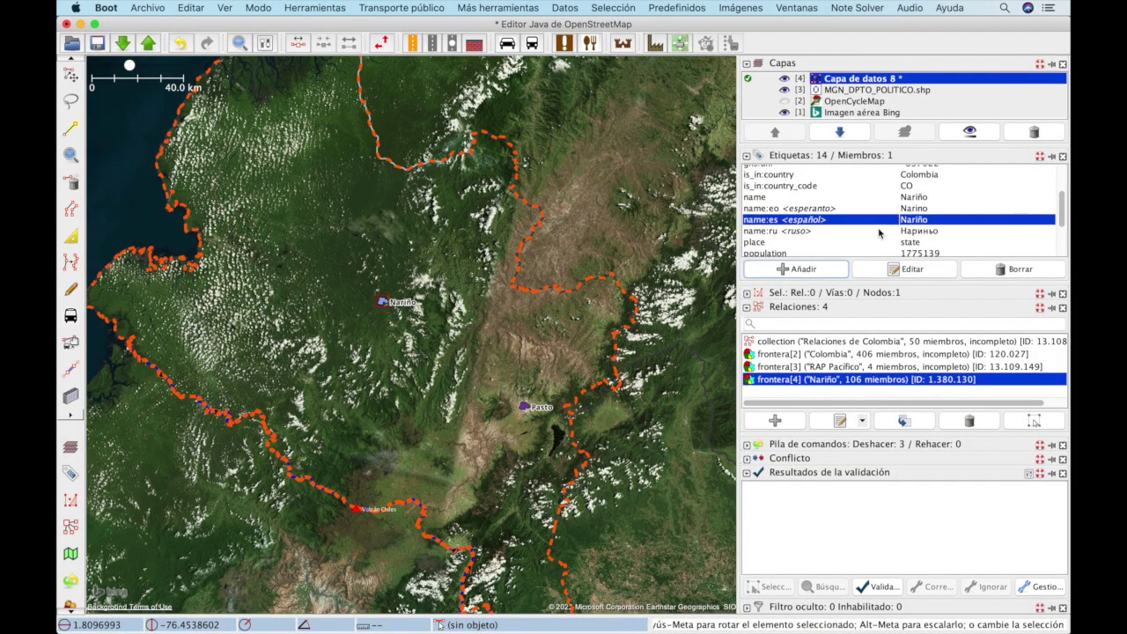
left_click(876, 242)
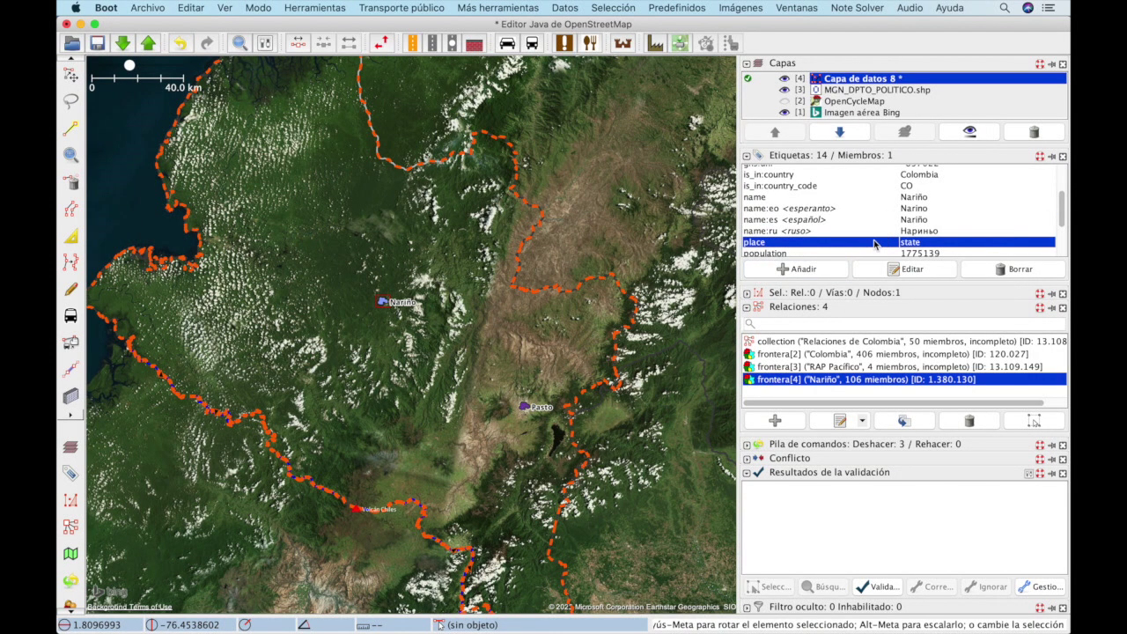
Step: Review the MapRoulette instructions, highlighting the population note
scroll(874, 244, "down", 1)
key("super+Tab")
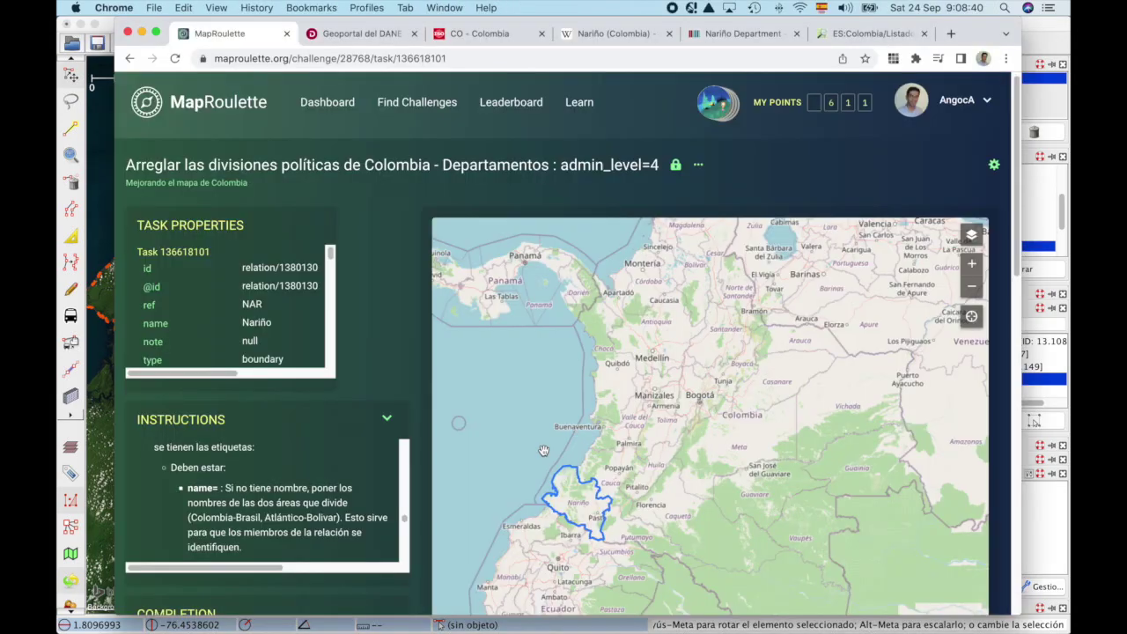
scroll(251, 526, "down", 5)
left_click_drag(205, 526, 236, 529)
key("super+Tab")
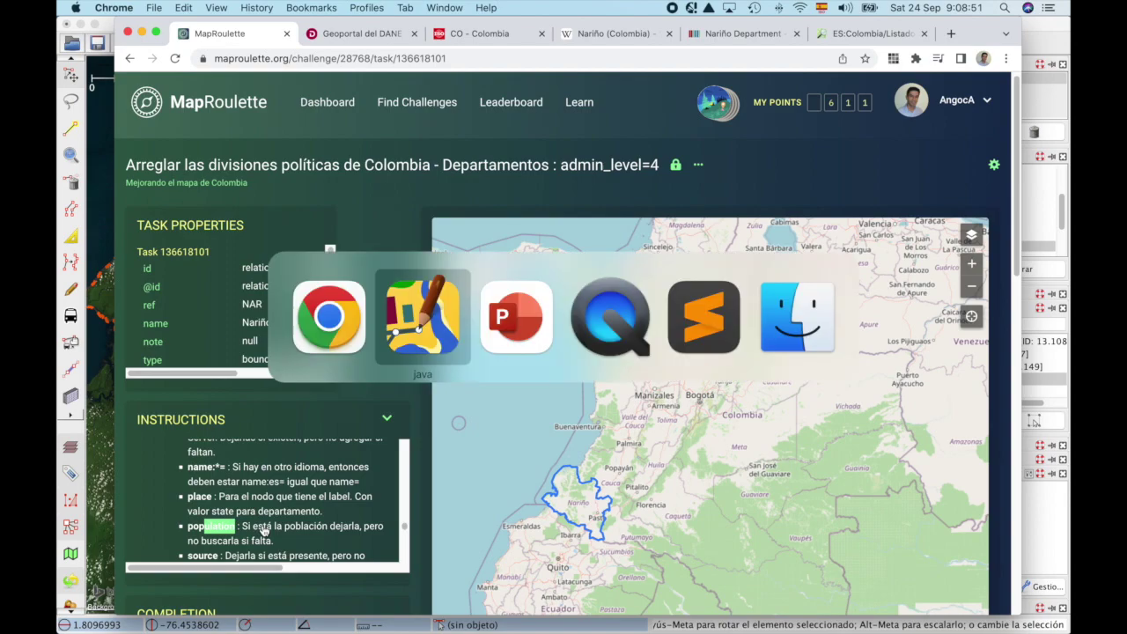
Step: Delete the ref tag from the Nariño label node
scroll(845, 203, "down", 3)
scroll(846, 202, "down", 1)
left_click(815, 236)
left_click(834, 222)
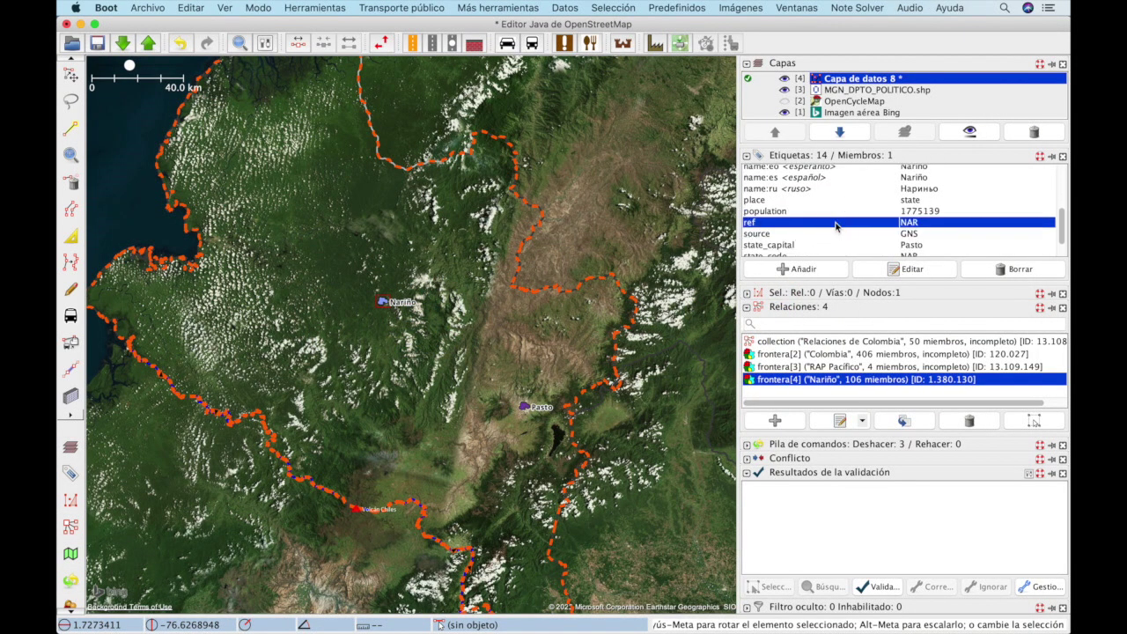
left_click(1014, 270)
Step: Delete the state_capital and state_code tags, then select the is_in:country tag
key("super+Tab")
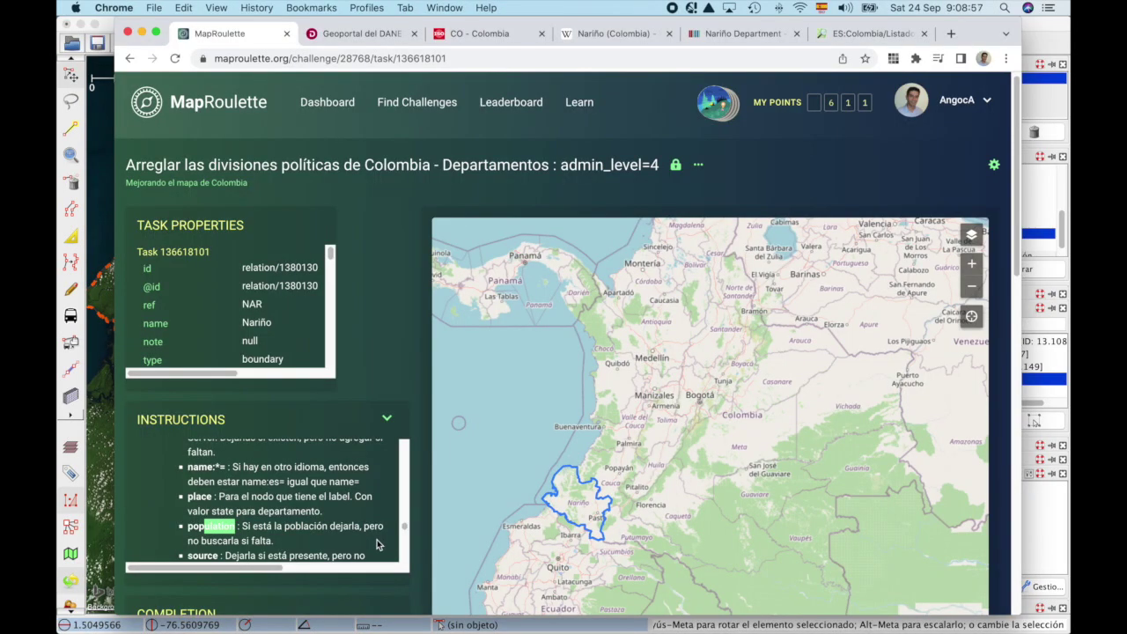
scroll(377, 544, "down", 5)
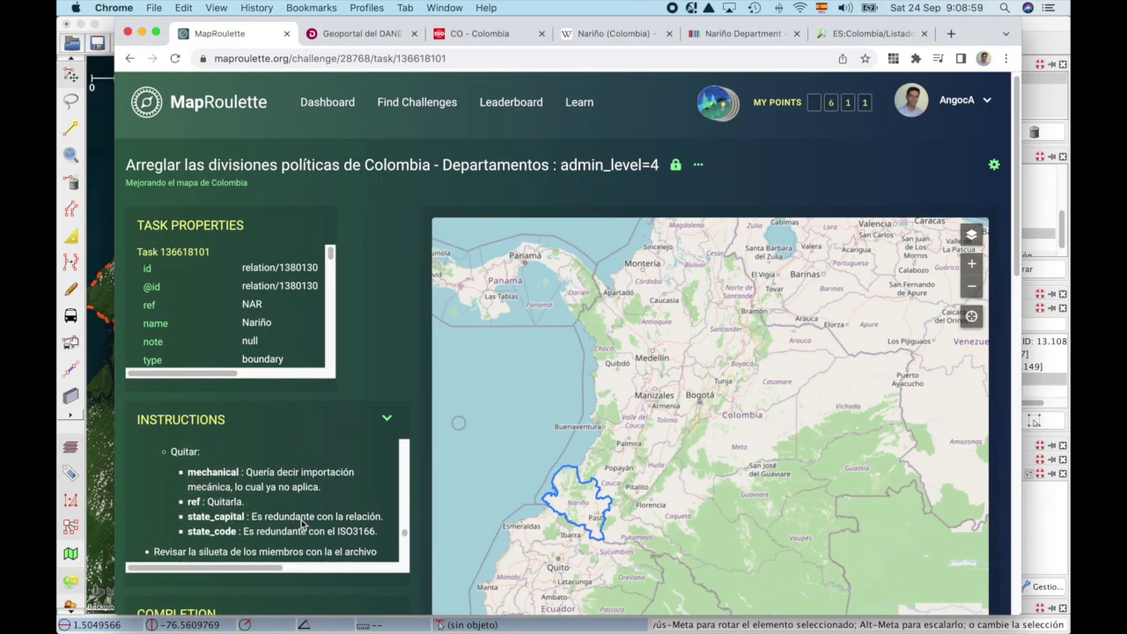
key("super+Tab")
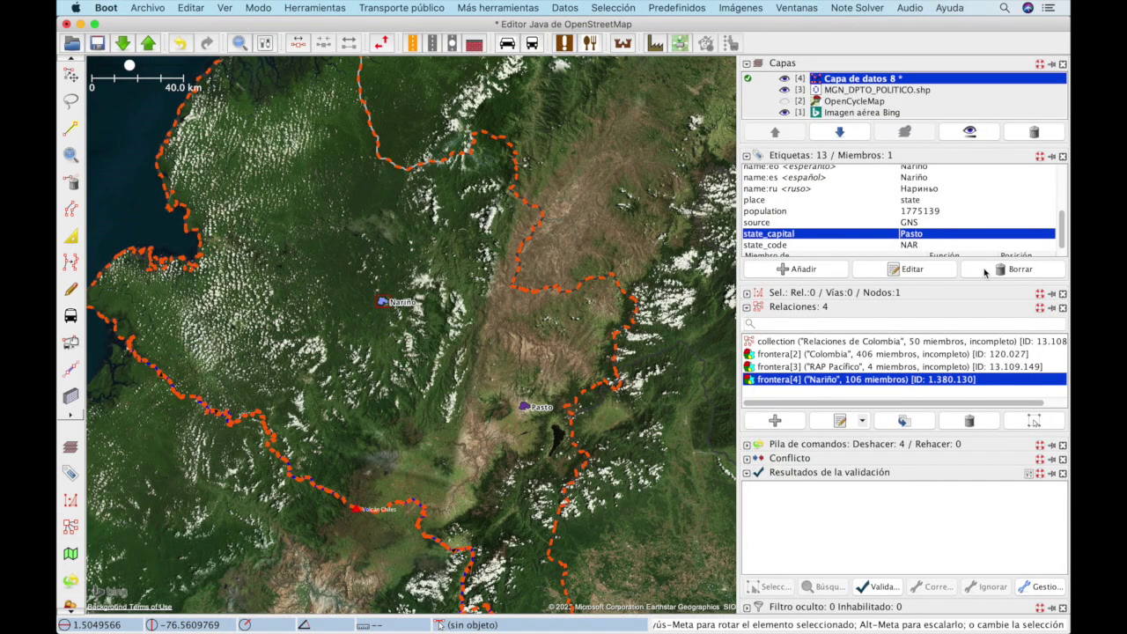
left_click(1004, 271)
left_click(1022, 270)
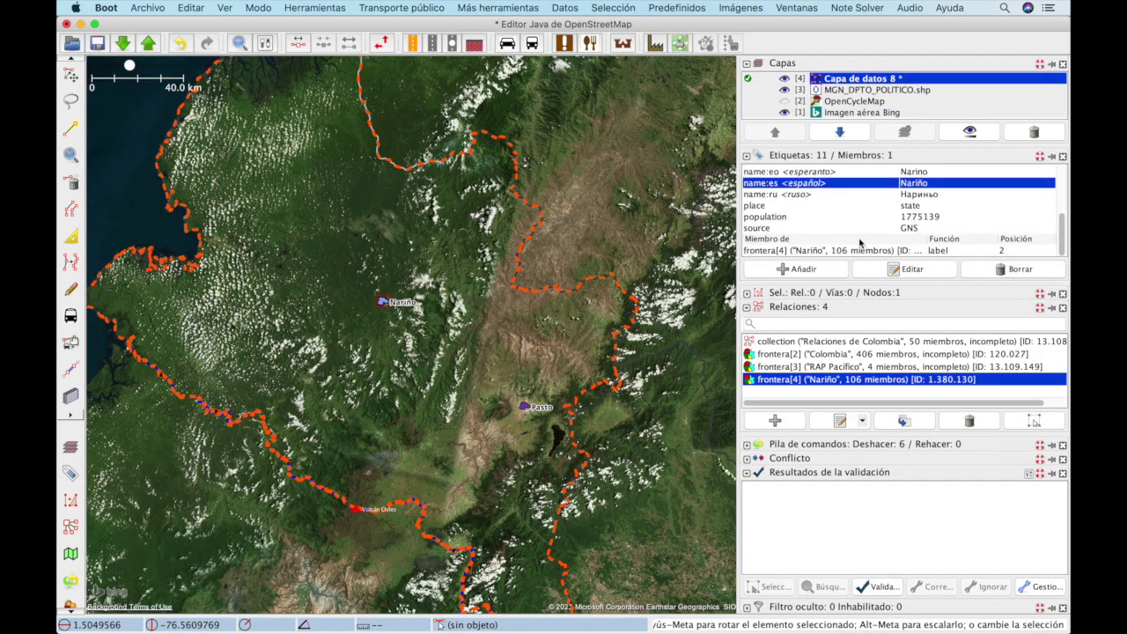
scroll(859, 243, "up", 4)
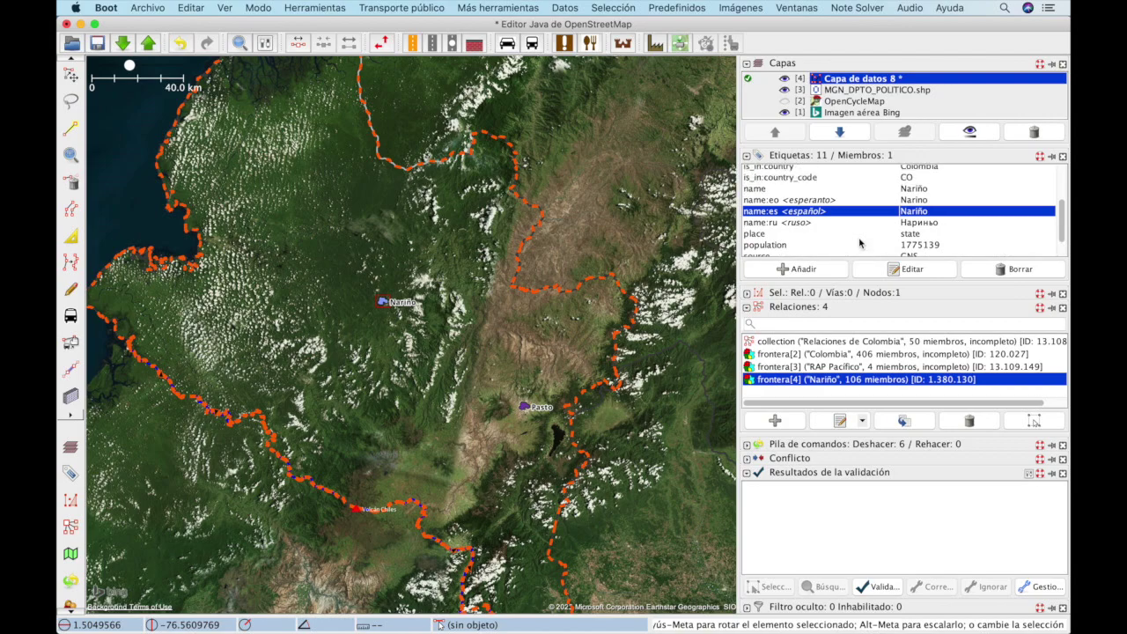
left_click(843, 194)
key("super+Tab")
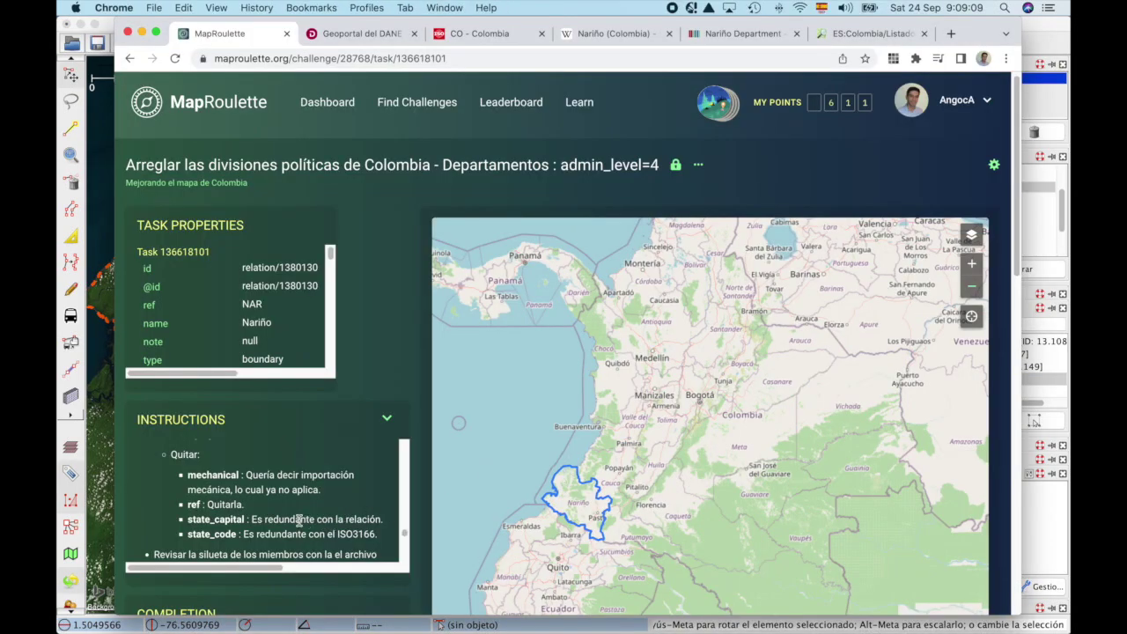